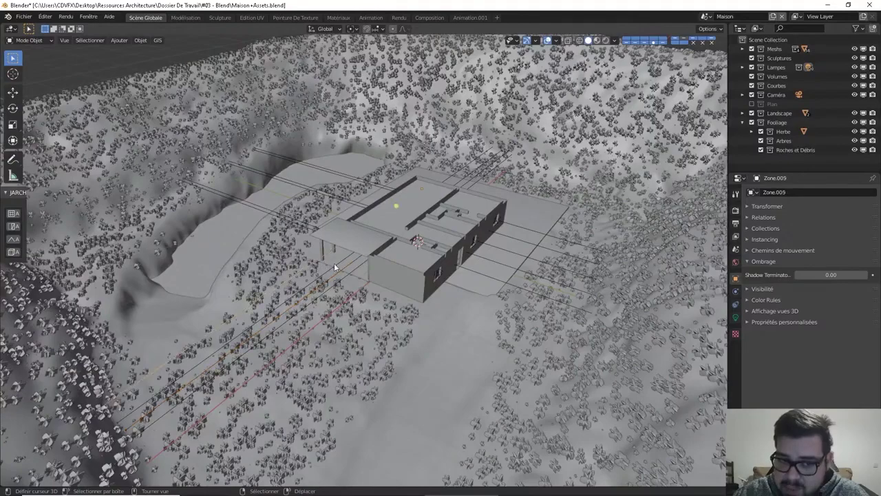
Select the terrace planks under the porch roof and isolate them in local view.
click(334, 263)
middle_drag(343, 261, 398, 267)
scroll(294, 260, up, 4)
middle_drag(293, 262, 316, 330)
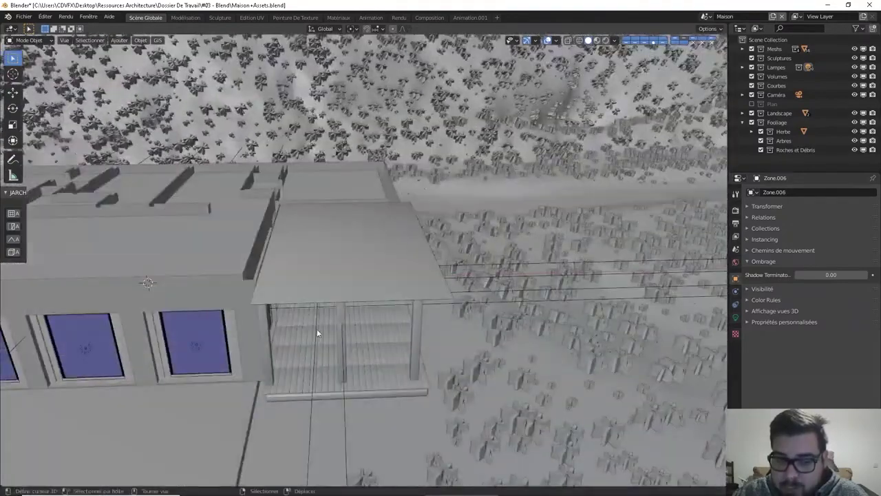
click(285, 360)
key(KP_Divide)
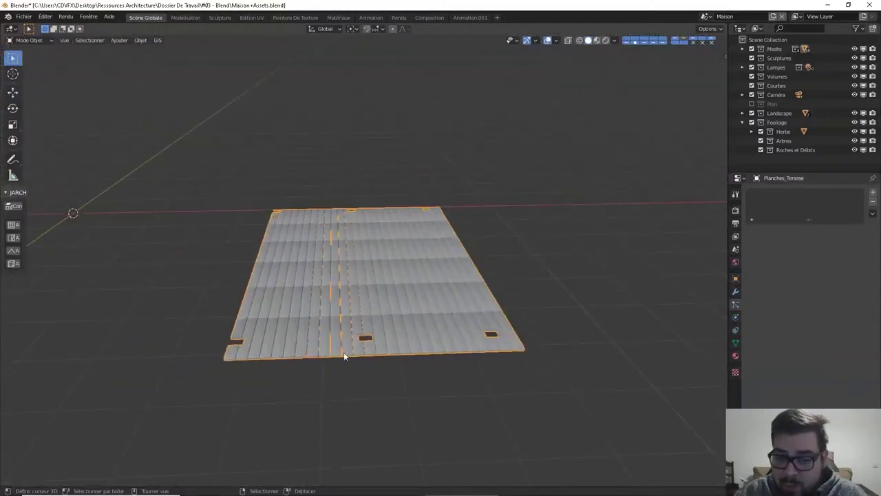
middle_drag(371, 335, 185, 327)
scroll(185, 325, up, 4)
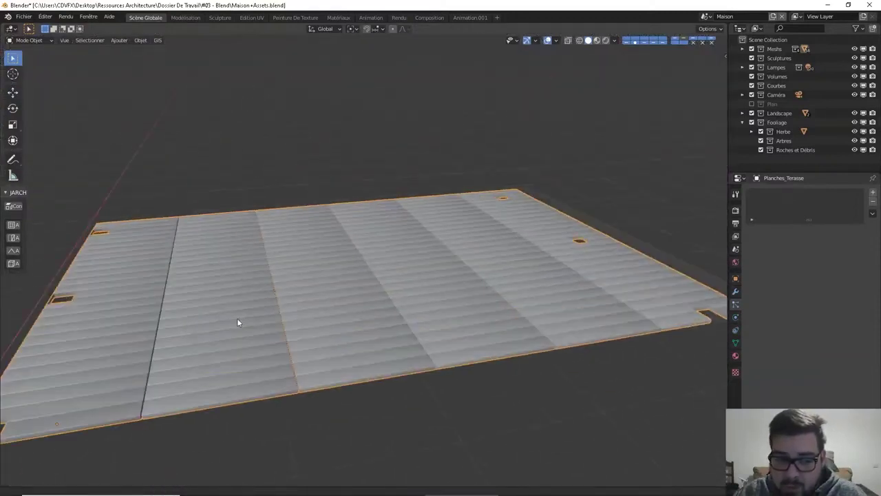
Mark UV seams on all edges of the selected corner plank and unwrap it.
key(Tab)
scroll(278, 298, down, 2)
key(ctrl+e)
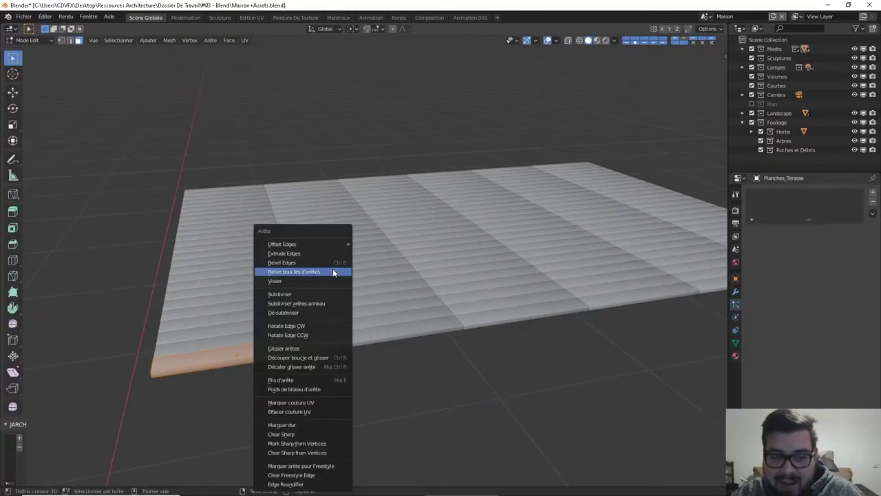
click(303, 402)
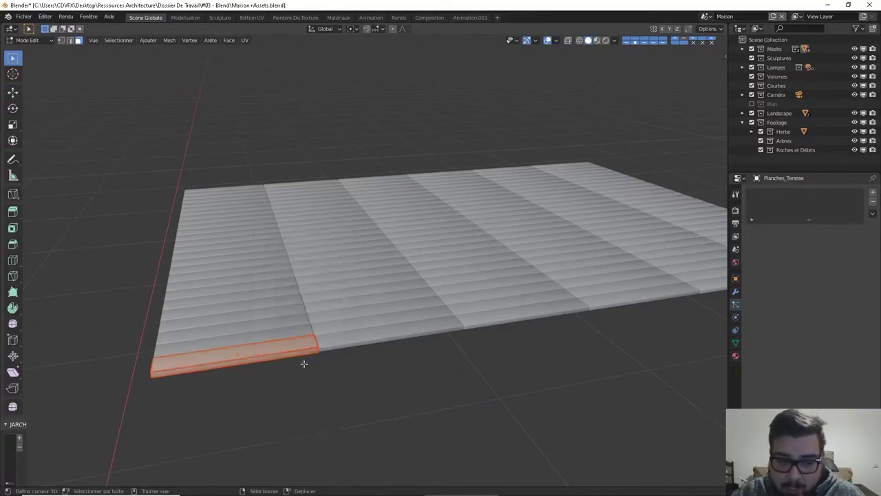
right_click(300, 355)
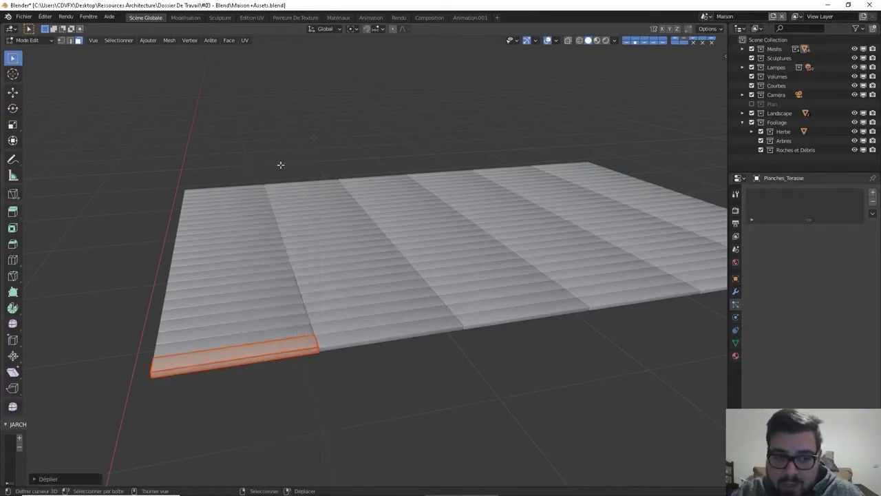
click(255, 178)
Switch to the Edition UV workspace and isolate the terrace planks in its 3D view.
click(252, 17)
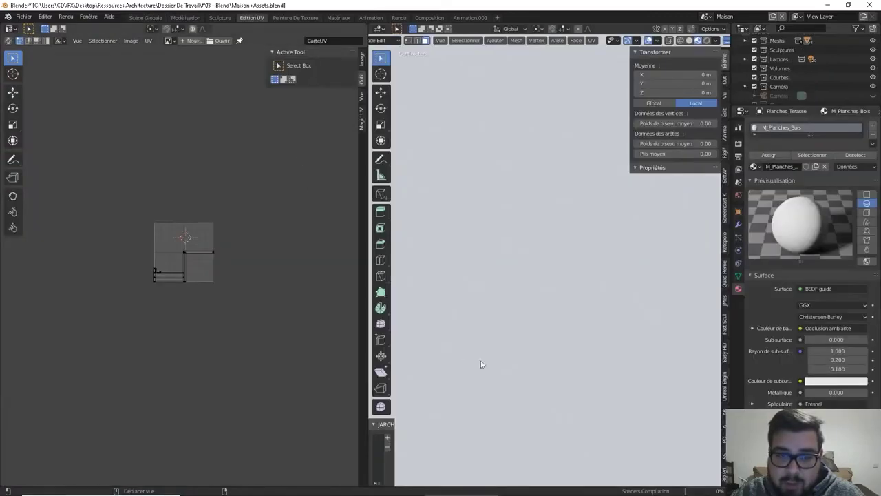
scroll(538, 323, down, 5)
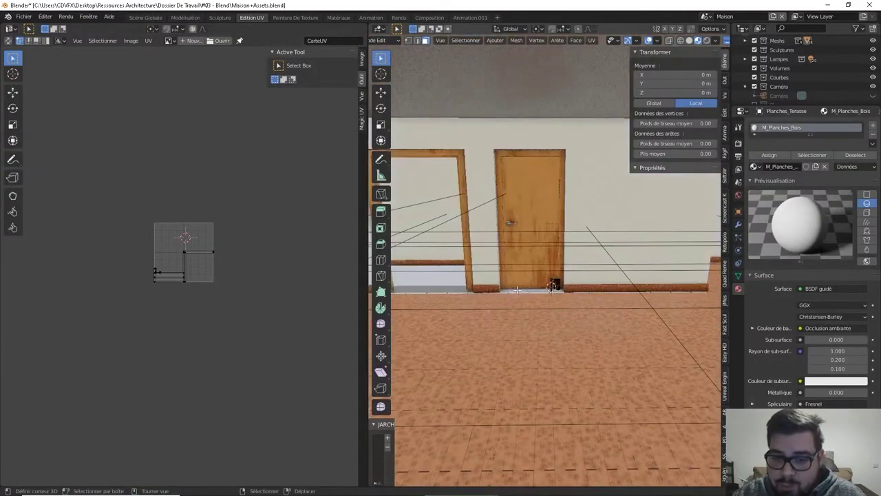
key(KP_Divide)
middle_drag(517, 289, 440, 220)
scroll(517, 270, up, 3)
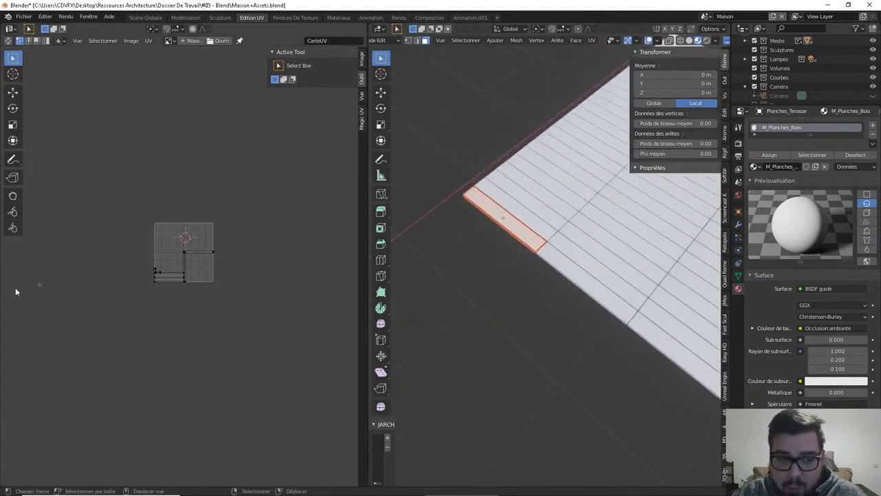
Select the long thin horizontal UV island and rotate it 90°.
scroll(163, 266, up, 2)
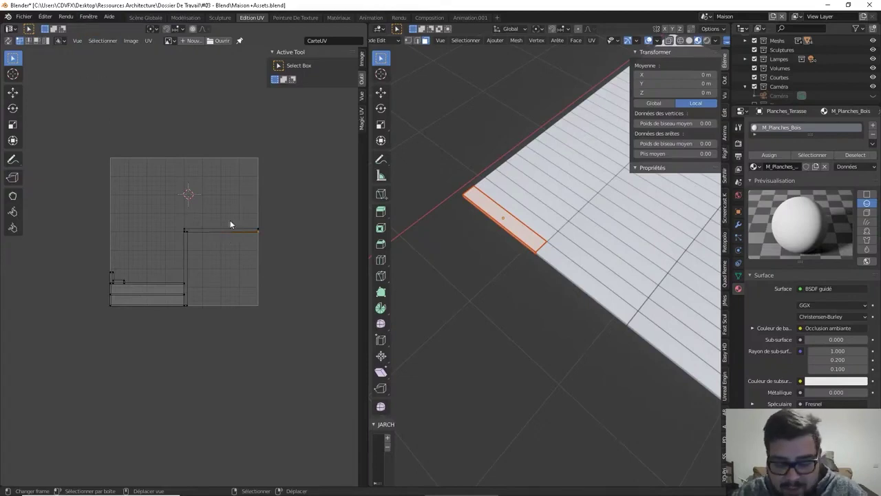
text(l)
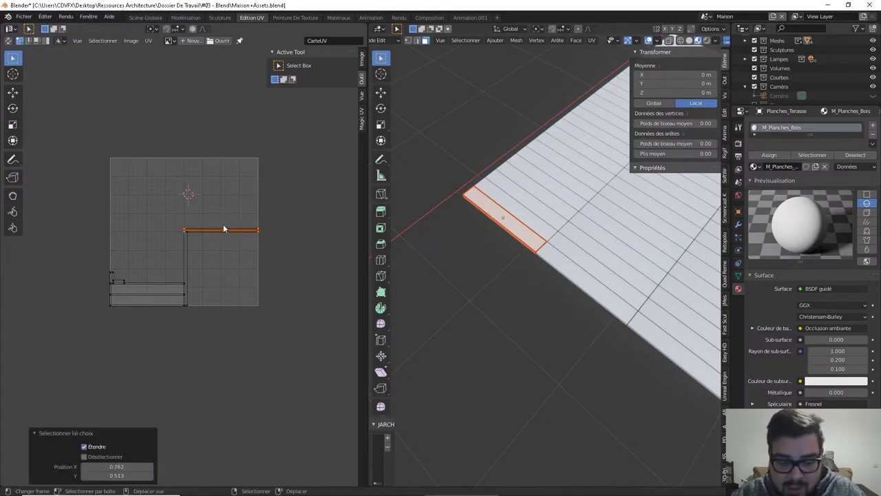
text(r90)
key(Return)
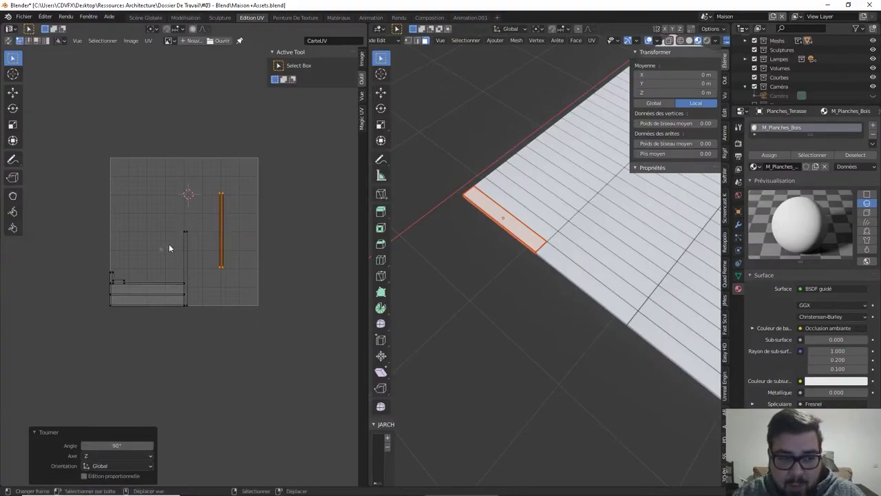
middle_drag(169, 244, 265, 223)
scroll(267, 226, up, 2)
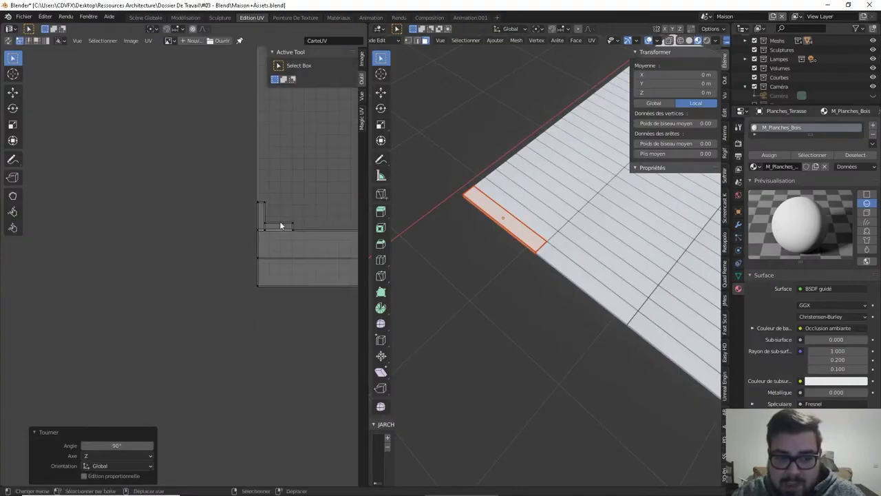
text(lr90)
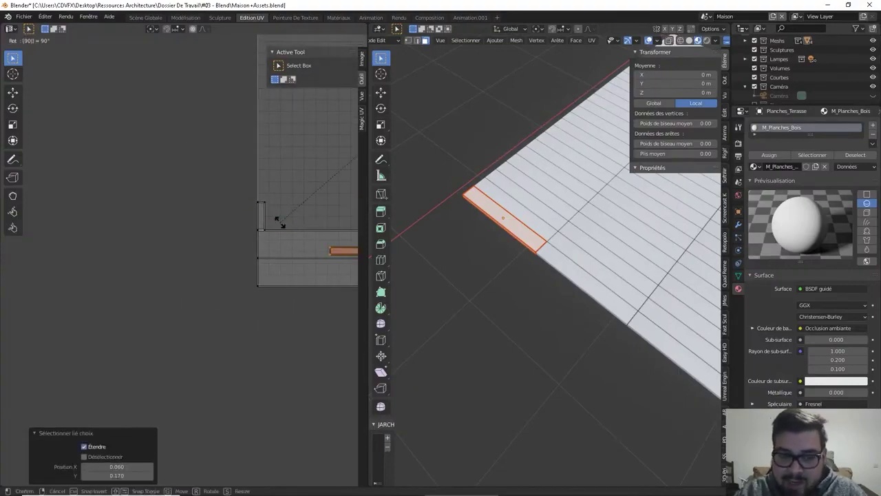
text(g)
click(280, 225)
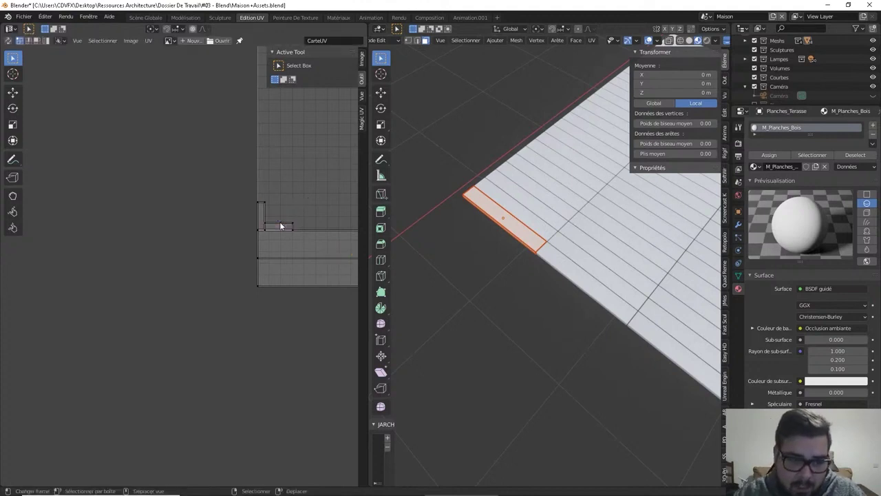
Select only the small horizontal UV island and rotate it 90°.
text(lr90)
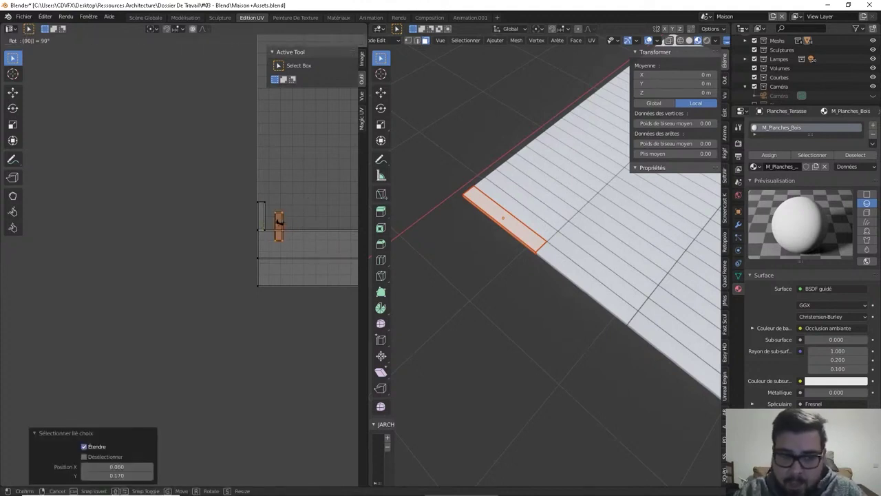
key(Return)
scroll(283, 171, down, 3)
Select all UV islands and pack them with the Tourner option off and a 0.001 margin.
key(q)
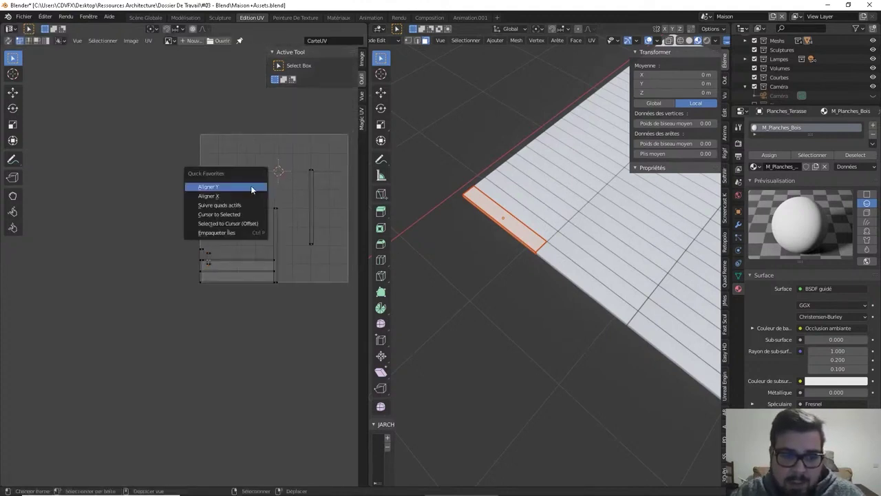
key(Escape)
key(a)
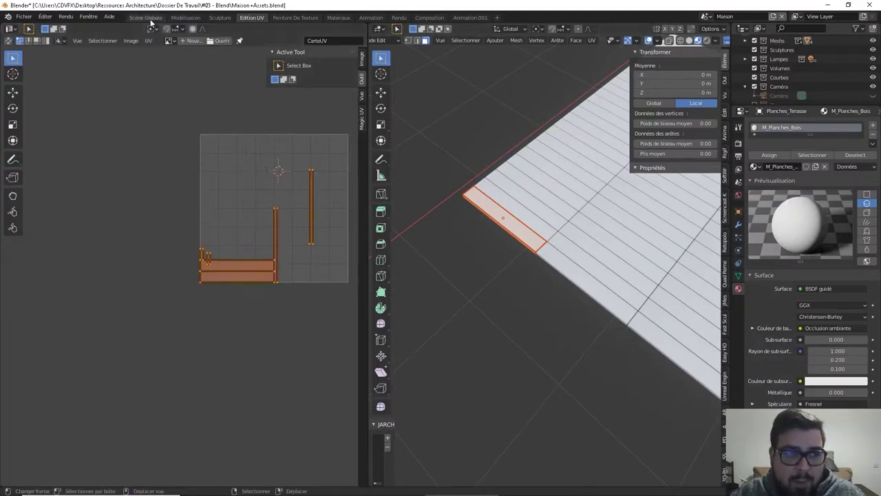
click(148, 42)
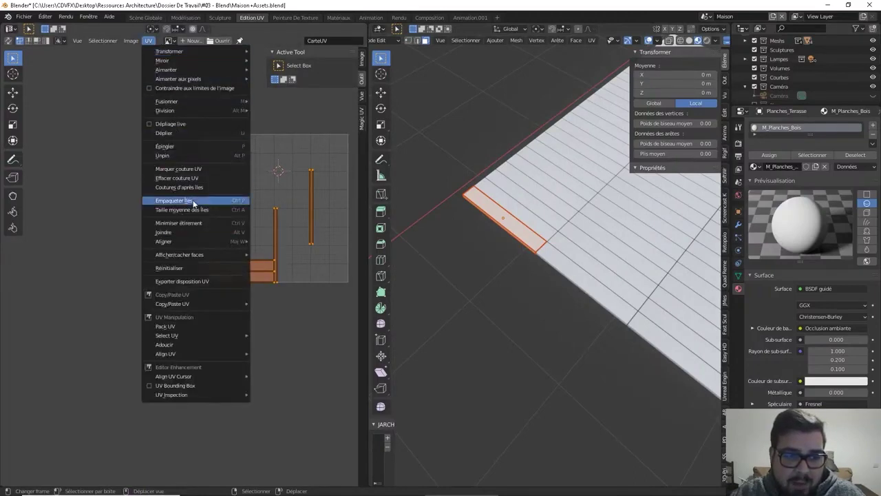
click(175, 200)
click(84, 465)
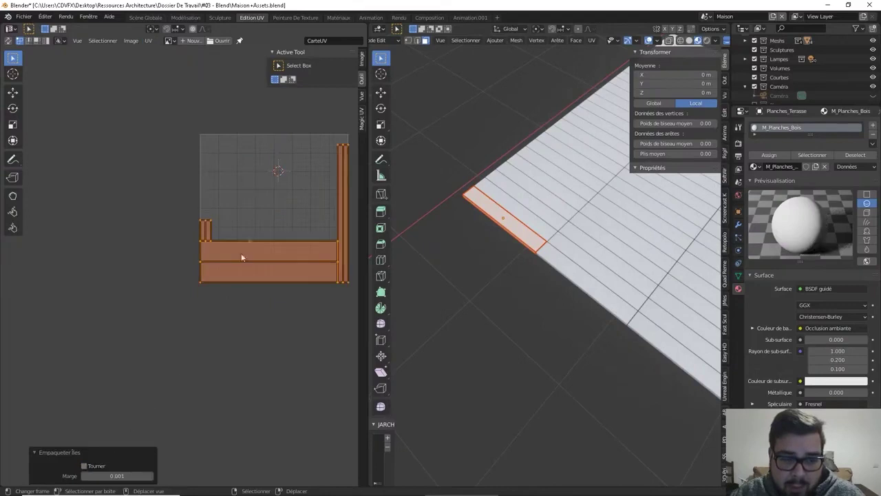
middle_drag(327, 191, 284, 202)
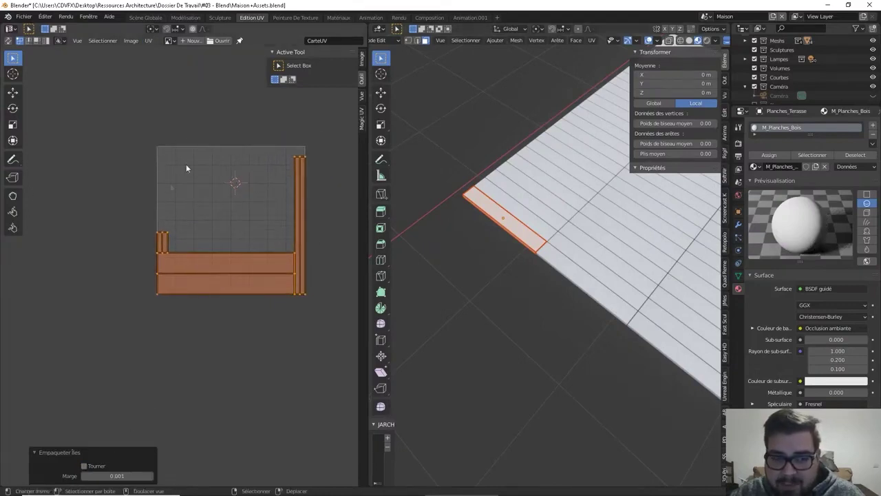
Apply the Biseau modifier to the terrace planks and select the whole plank mesh to examine its UV islands.
key(Tab)
middle_drag(630, 242, 485, 246)
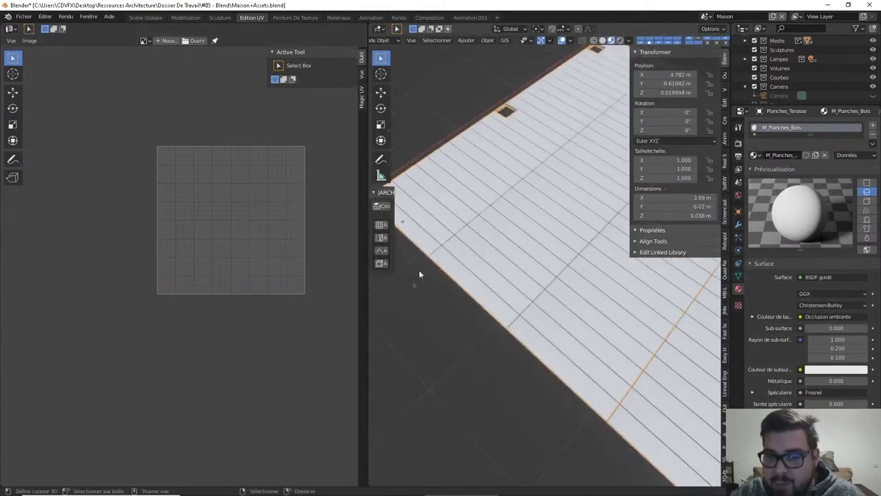
scroll(592, 90, down, 4)
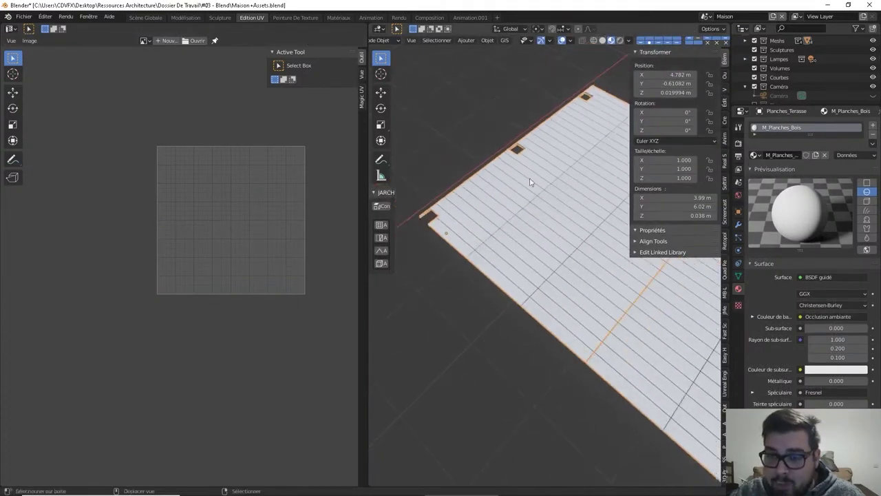
click(739, 225)
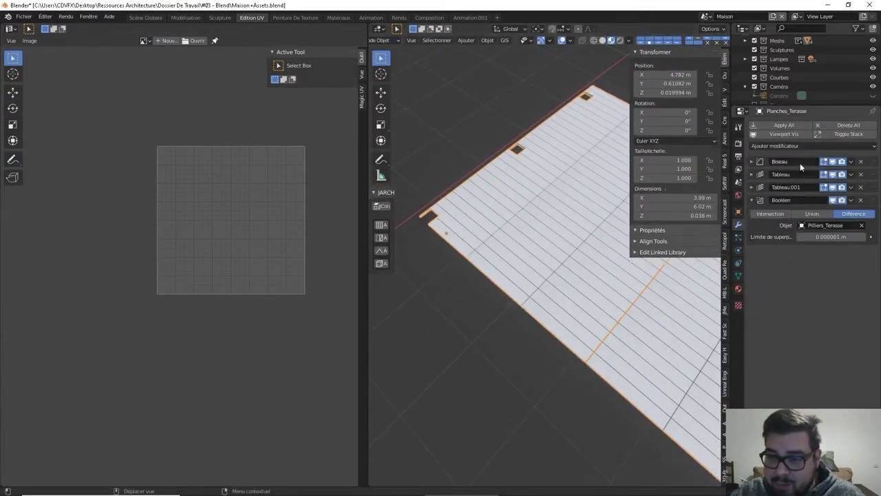
key(ctrl+a)
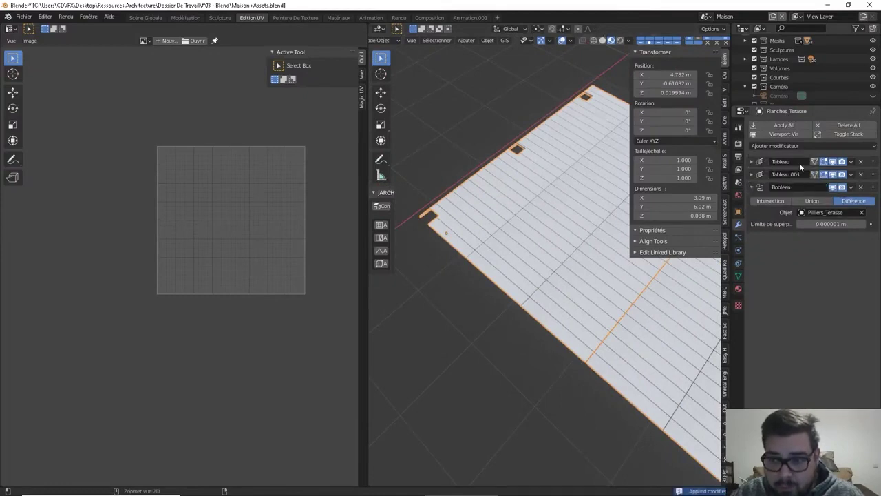
key(Tab)
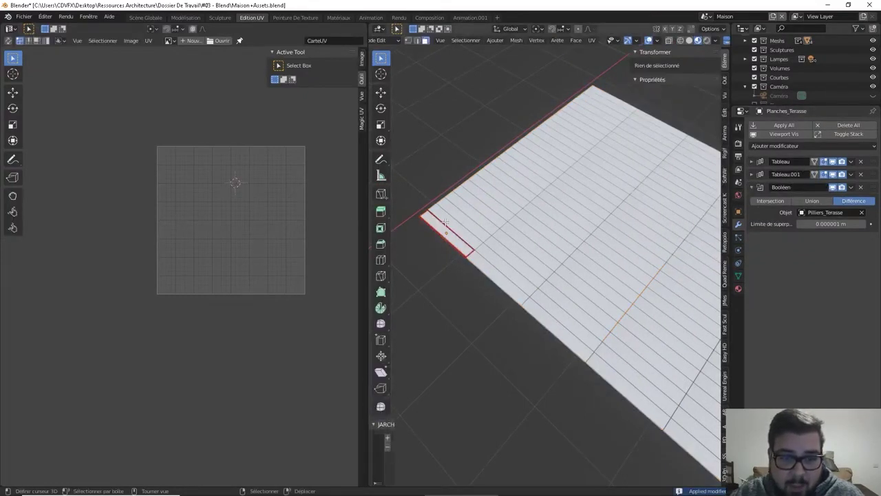
key(a)
click(444, 189)
scroll(213, 250, up, 9)
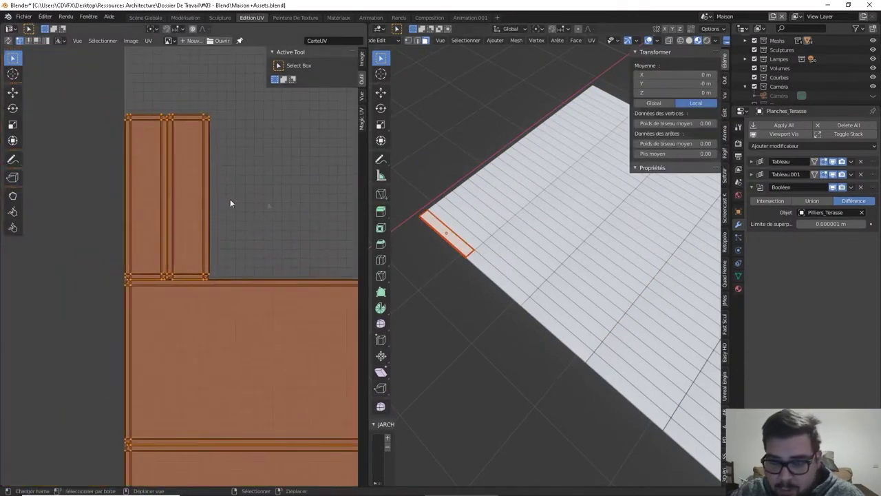
Apply the Tableau, Tableau.001 and Booléen modifiers, and display the UV layout of all planks in Edit Mode.
key(Tab)
key(ctrl+a)
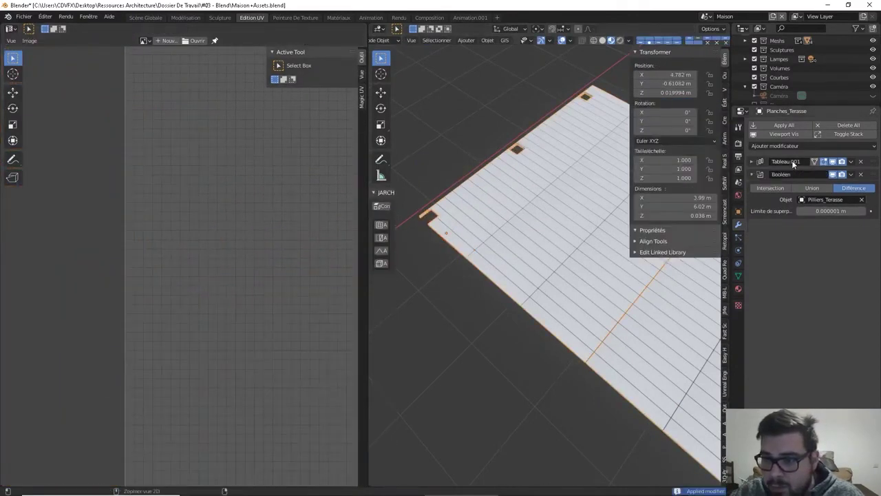
key(ctrl+a)
key(ctrl+a)
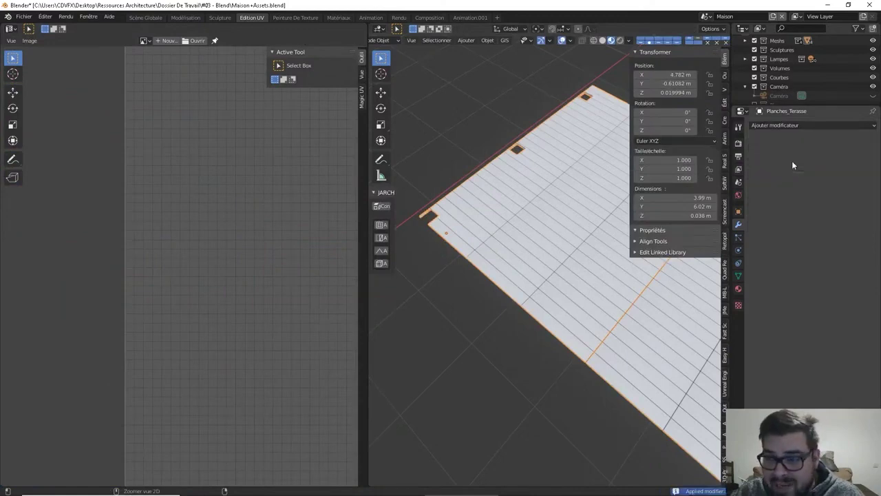
key(Tab)
scroll(308, 298, down, 6)
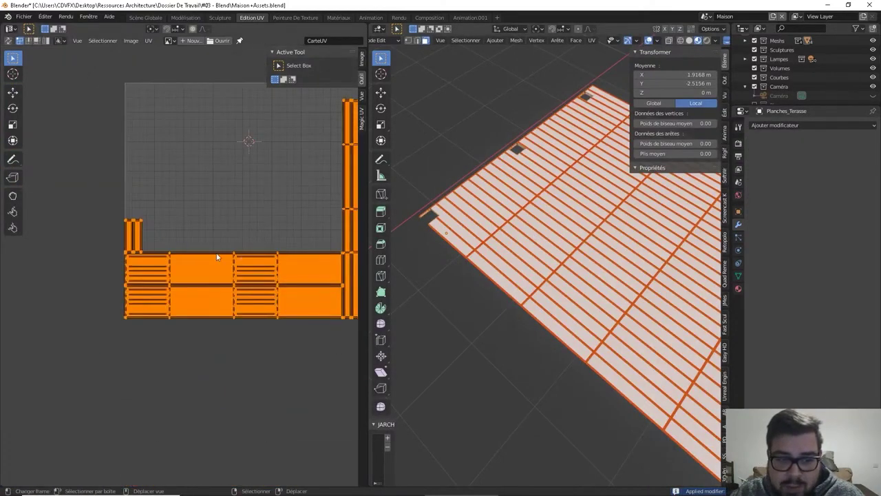
middle_drag(308, 231, 247, 245)
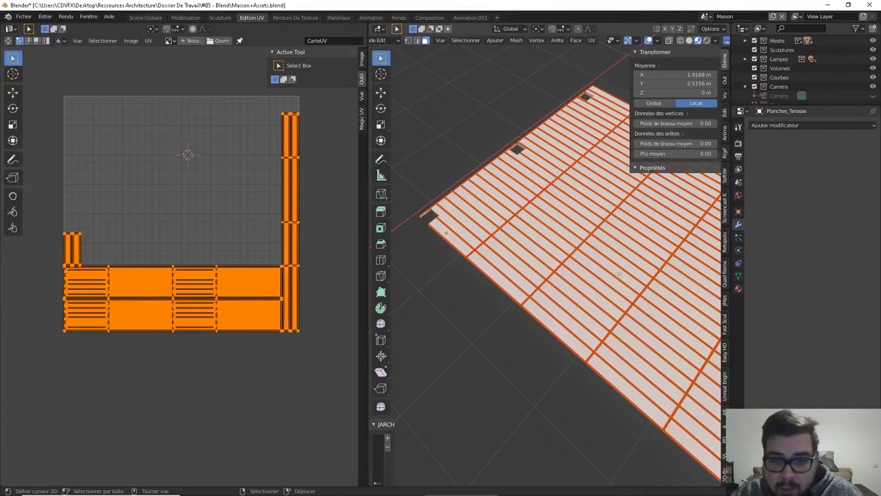
Return to Object Mode, switch to the Matériaux workspace and isolate the terrace planks in top view.
key(Tab)
middle_drag(574, 256, 514, 274)
scroll(528, 191, up, 5)
scroll(527, 192, down, 8)
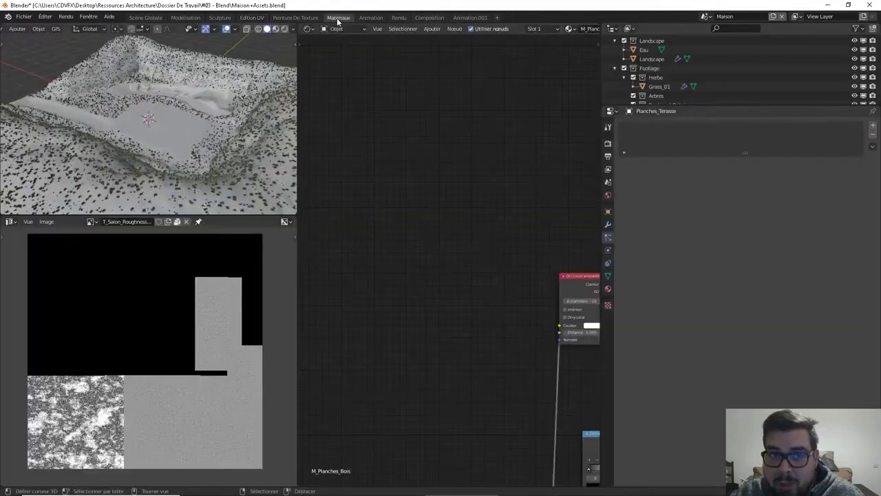
click(338, 18)
middle_drag(521, 377, 471, 313)
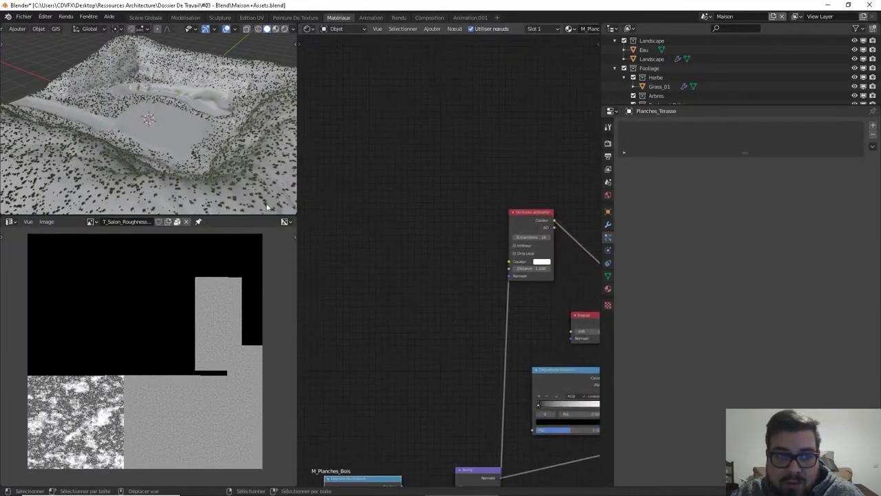
key(KP_Divide)
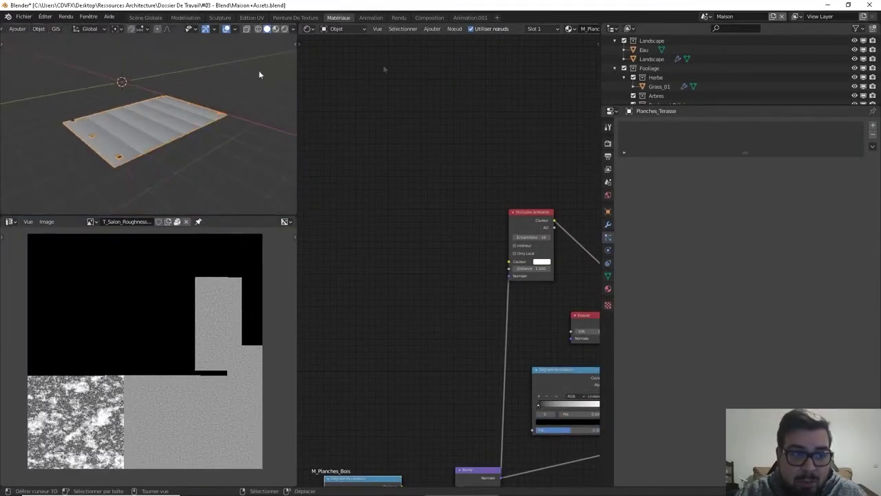
key(KP_7)
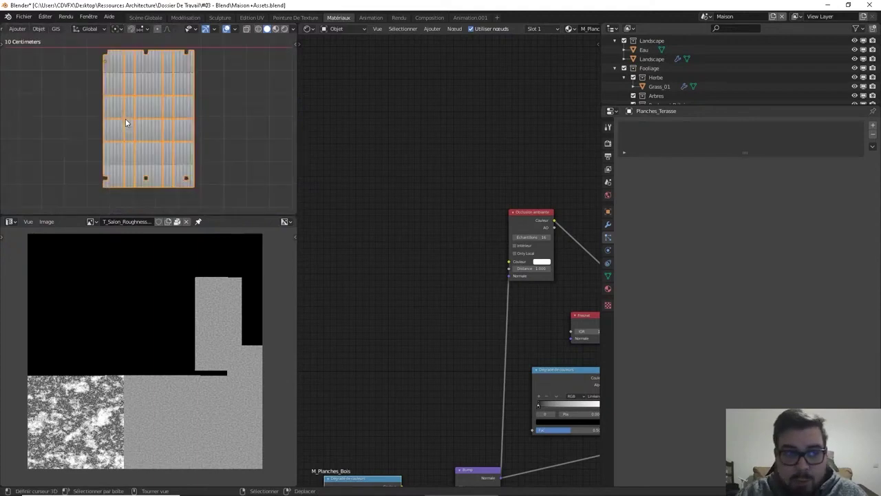
Switch the viewport to material preview shading and show the M_Planches_Bois material settings of the terrace planks.
click(275, 29)
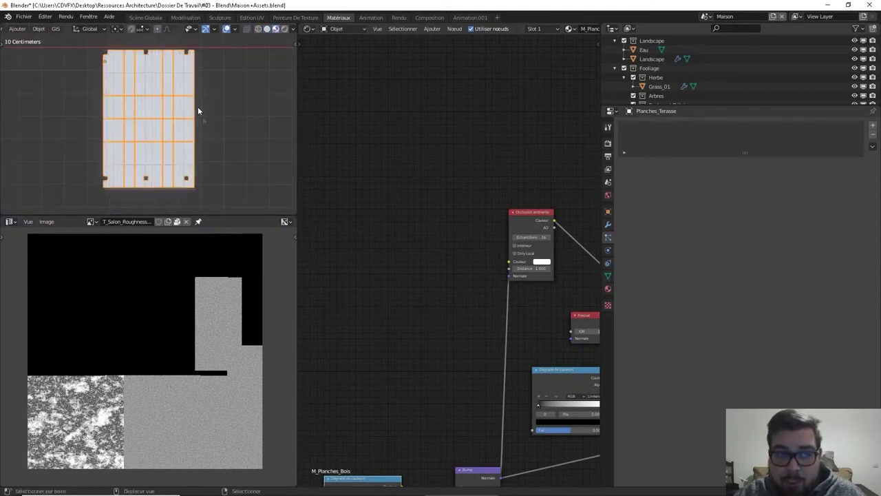
shift+middle_drag(198, 106, 216, 153)
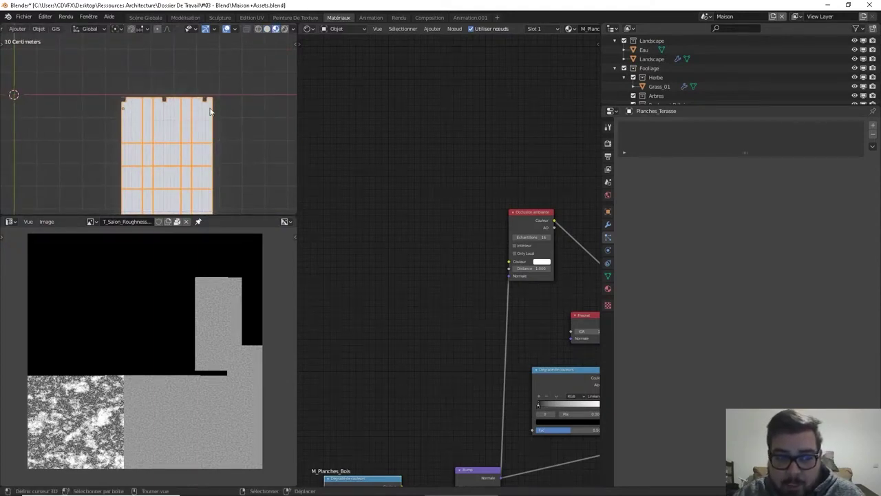
scroll(208, 108, up, 5)
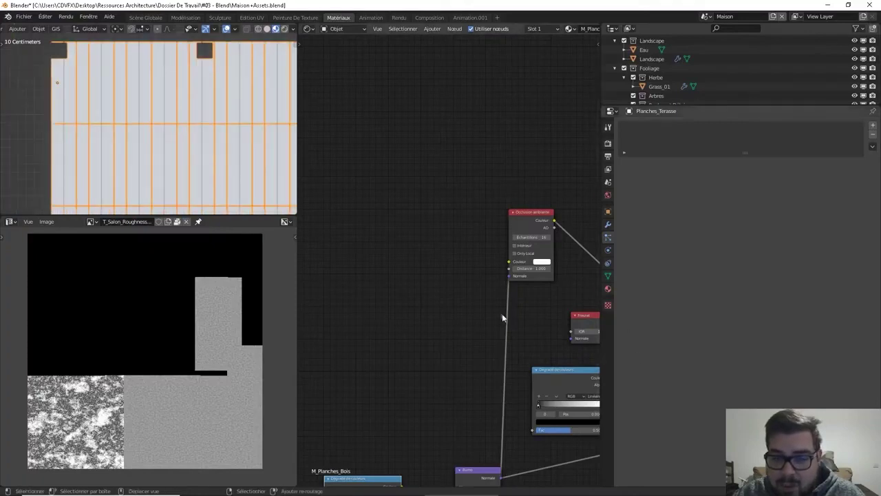
middle_drag(502, 318, 381, 183)
scroll(406, 208, down, 4)
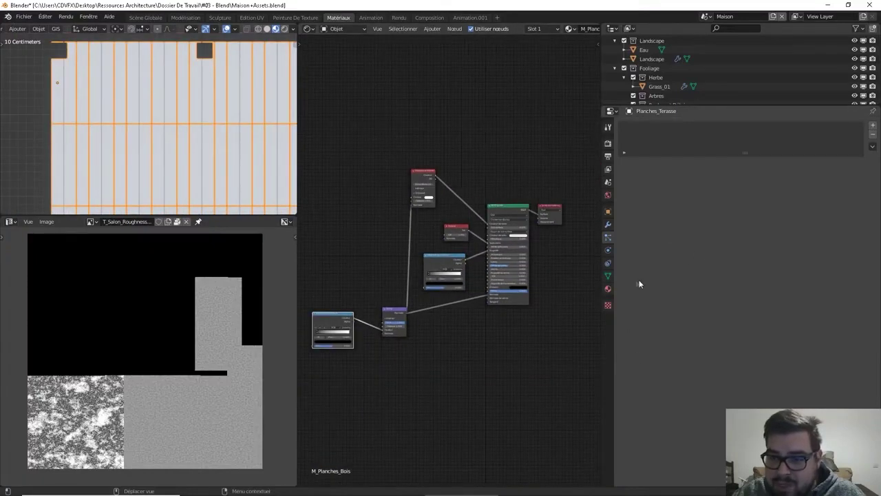
click(608, 288)
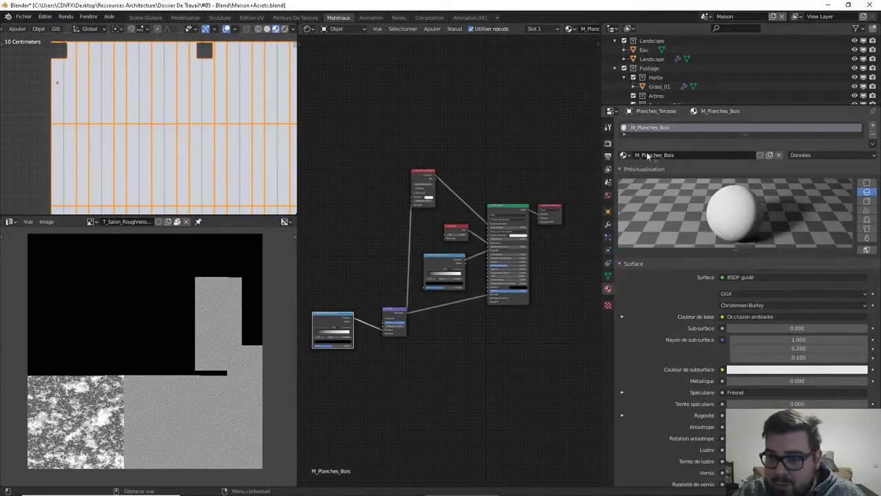
Add a Texture vague node and link its Couleur output to the Couleur input of the Occlusion ambiante node.
middle_drag(406, 261, 384, 240)
scroll(459, 219, up, 4)
middle_drag(453, 156, 558, 219)
scroll(447, 200, up, 2)
key(shift+a)
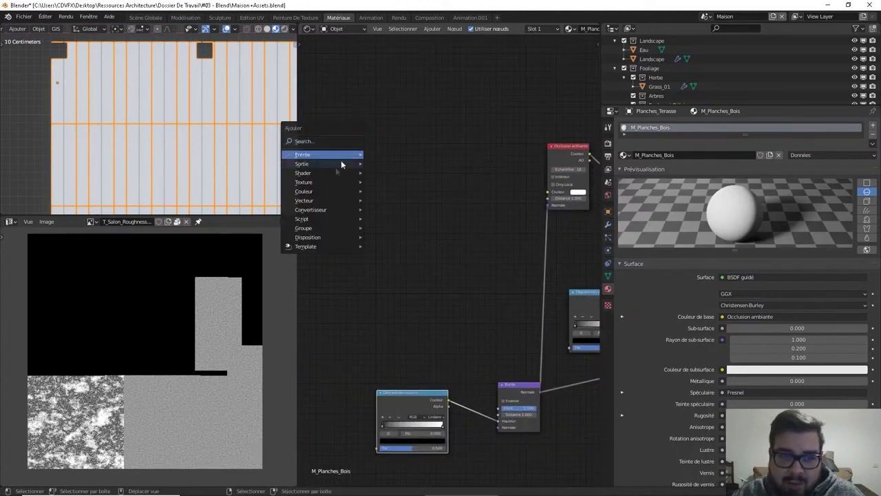
mouse_move(328, 180)
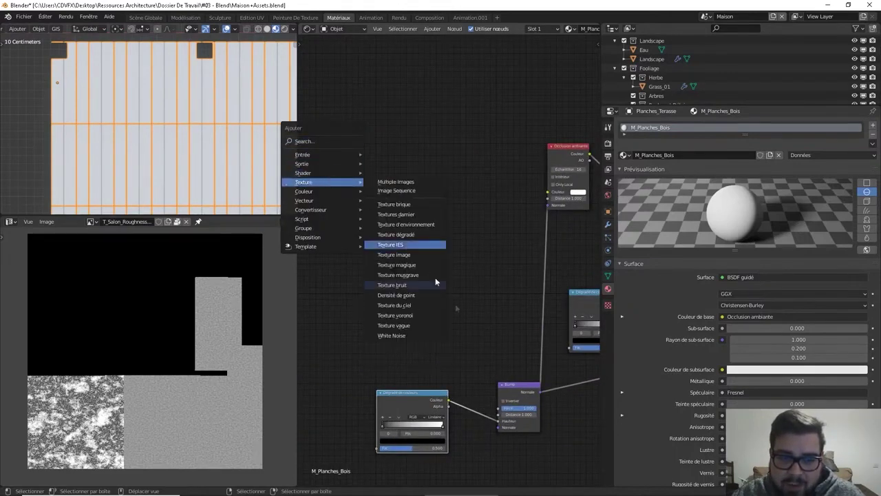
click(410, 325)
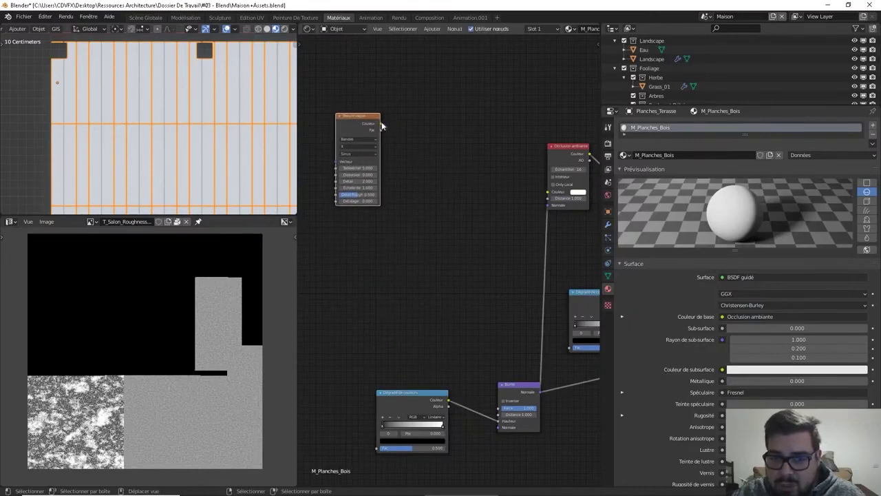
drag(382, 123, 553, 193)
middle_drag(351, 105, 408, 120)
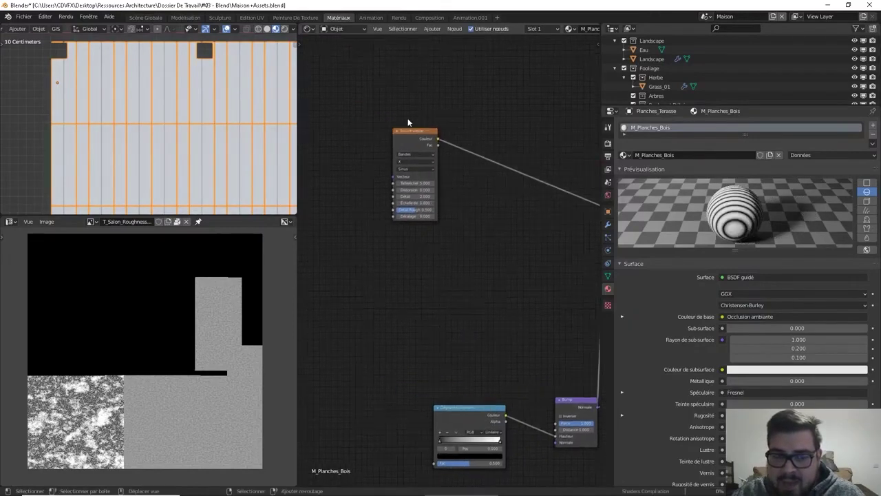
drag(422, 131, 404, 133)
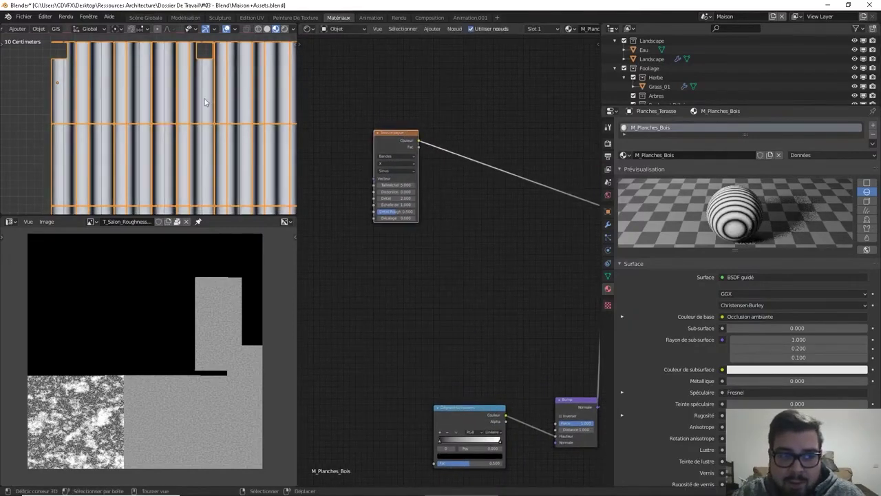
Set the scale of the Texture vague node to 1500 and inspect the grain on the planks up close.
click(396, 184)
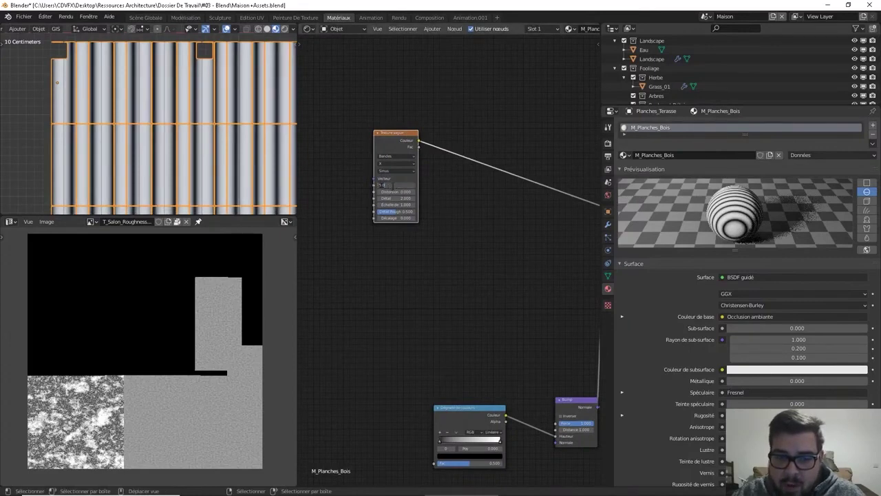
key(Return)
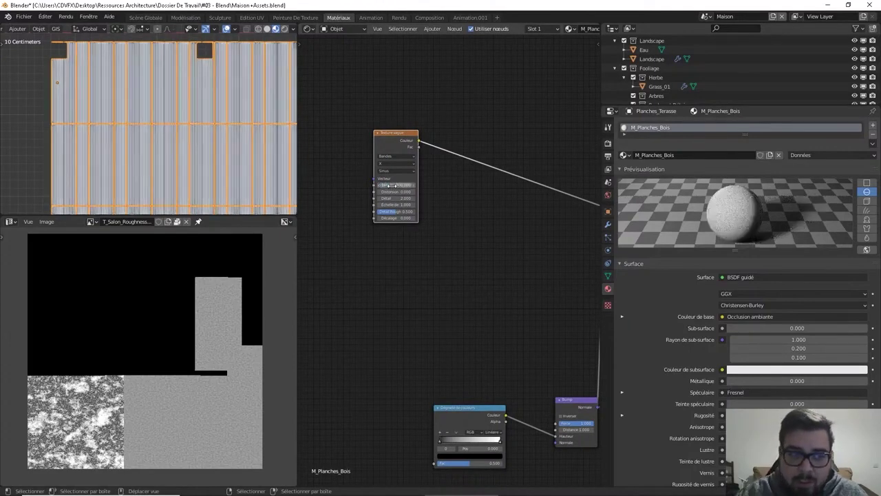
middle_drag(229, 123, 153, 79)
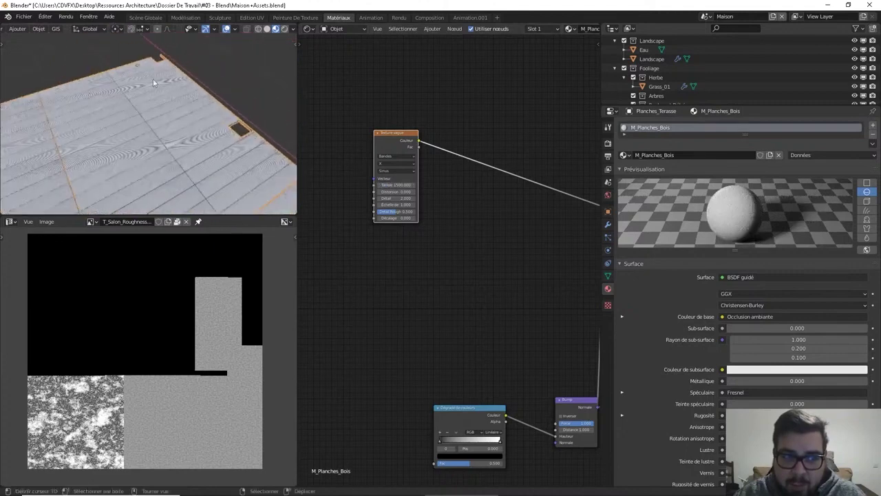
scroll(173, 143, up, 5)
middle_drag(174, 151, 199, 148)
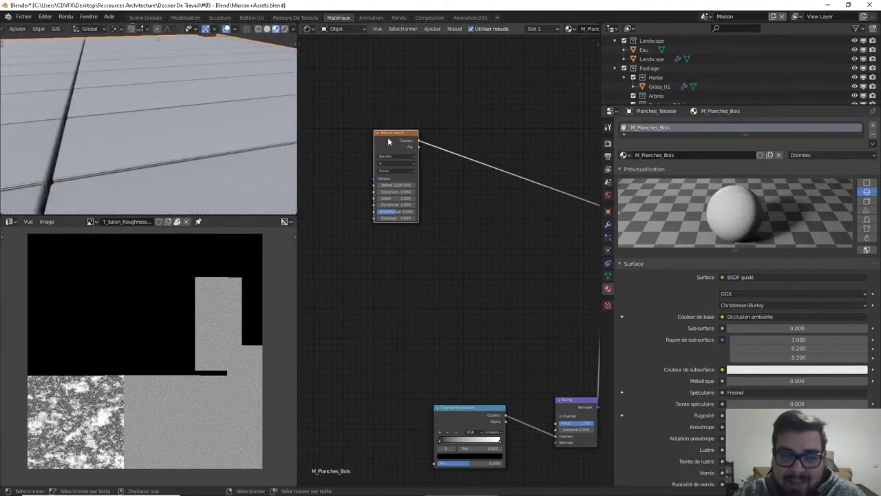
Move the Texture vague node aside and add a Texture musgrave node below it.
drag(389, 141, 355, 123)
key(shift+a)
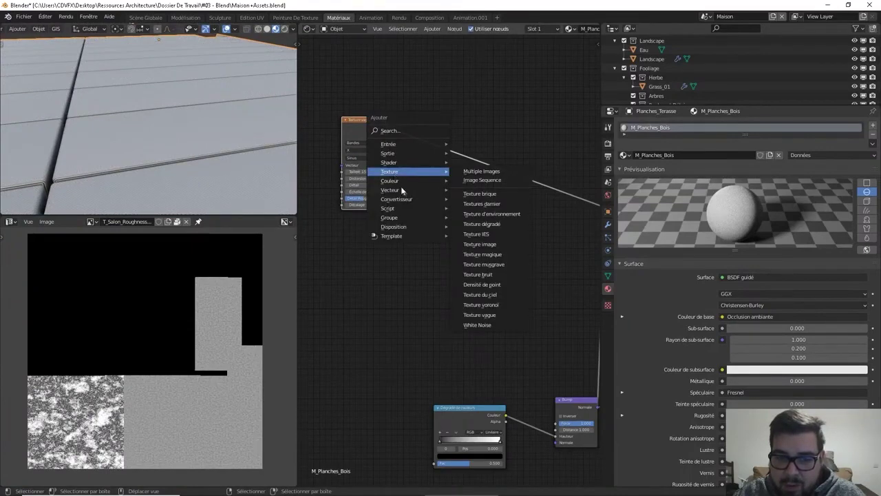
click(506, 265)
click(342, 221)
middle_drag(490, 251, 594, 184)
Add a Texture voronoi node, link its Distance to the Vecteur of Texture musgrave, and preview the Musgrave output on the planks.
key(shift+a)
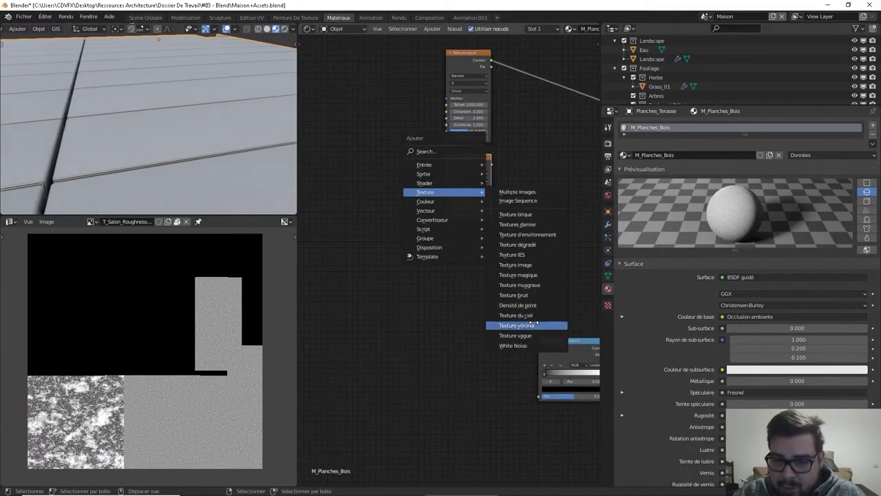
click(526, 322)
click(342, 168)
drag(358, 171, 447, 188)
drag(482, 164, 468, 168)
ctrl+shift+click(468, 168)
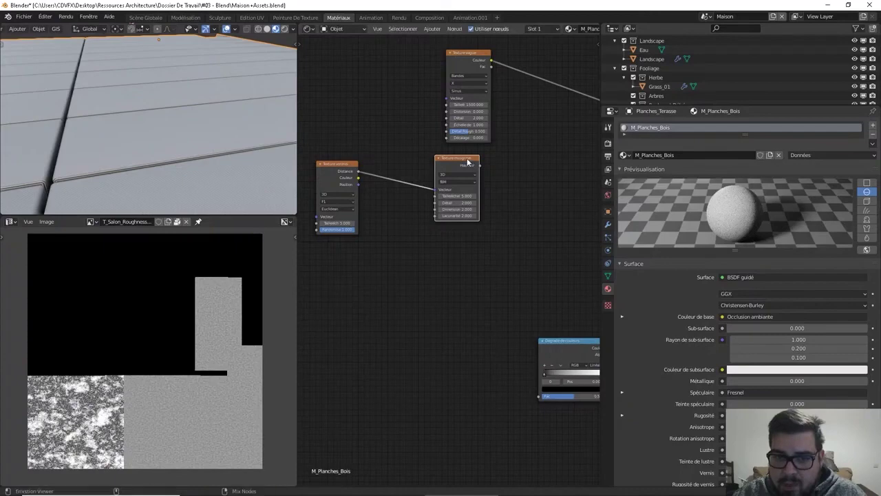
mouse_move(156, 160)
middle_down()
mouse_move(133, 142)
mouse_move(141, 150)
middle_up()
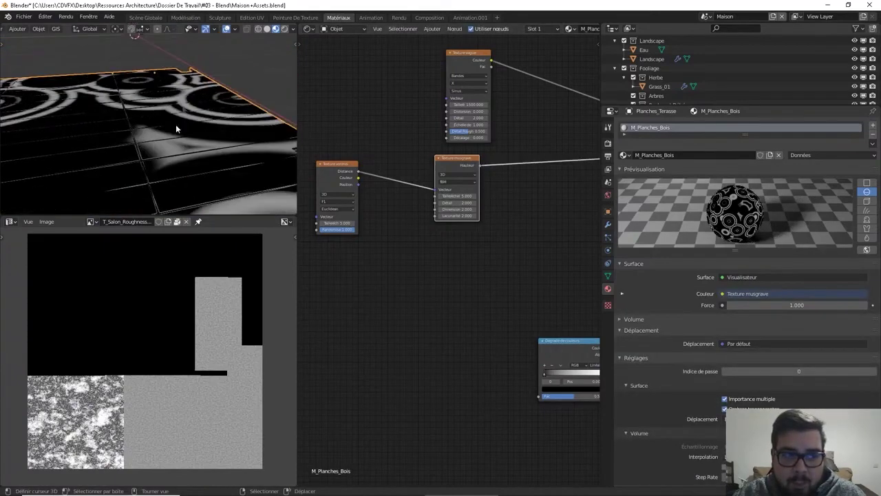
Insert a Dégradé de couleurs node on the output link of the Texture musgrave node.
middle_drag(506, 267, 439, 288)
key(shift+a)
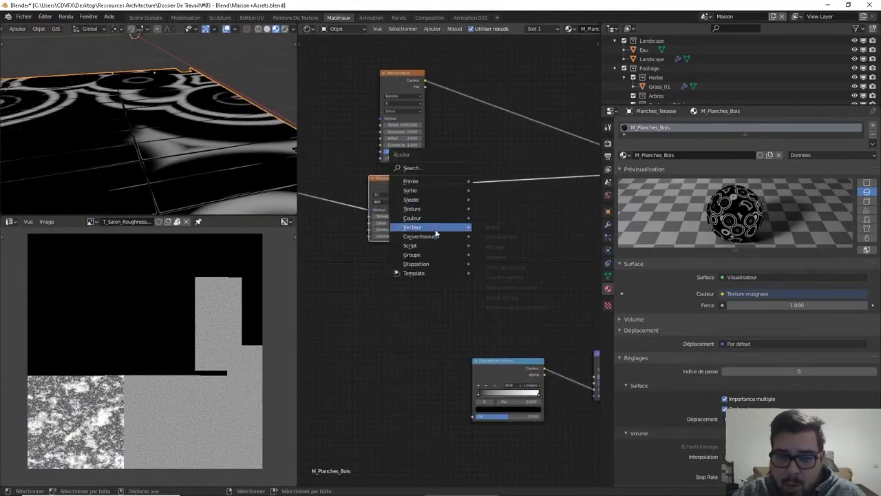
mouse_move(454, 236)
click(527, 254)
click(467, 165)
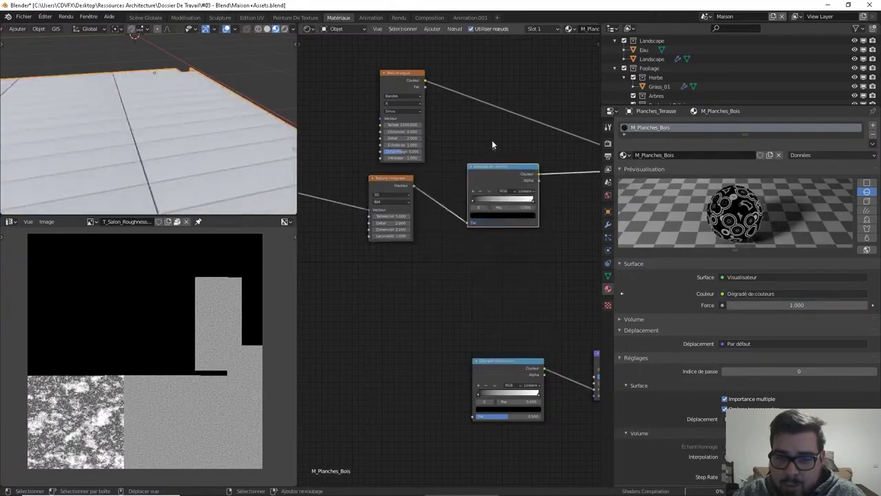
Insert a second Dégradé de couleurs node on the Couleur output link of the Texture vague node.
key(shift+a)
mouse_move(481, 146)
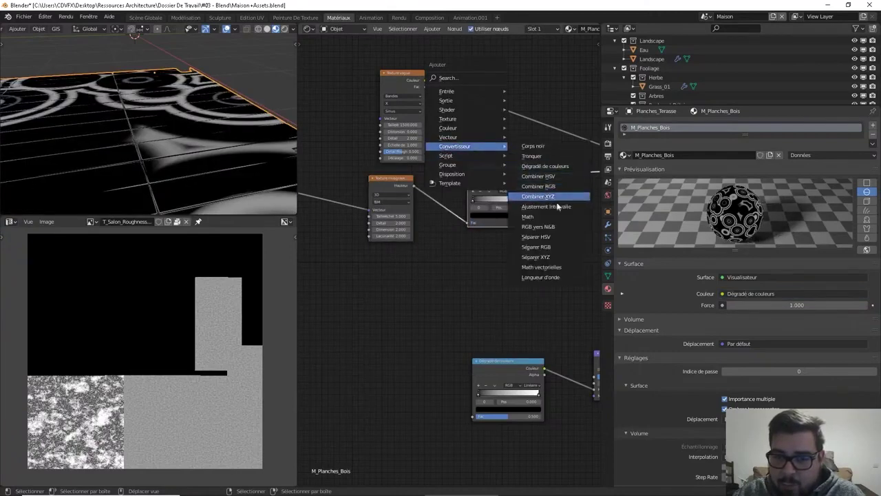
click(561, 185)
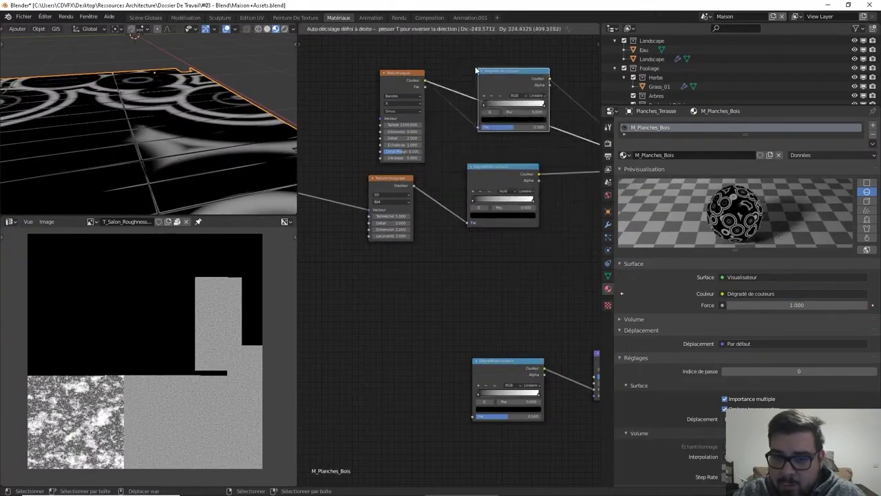
click(501, 65)
Insert a Mélanger RGB node after the wave ramp, link the Musgrave ramp to Couleur 2, and blend with Multiplier at factor 1.000.
middle_drag(544, 158, 474, 171)
key(shift+a)
mouse_move(490, 135)
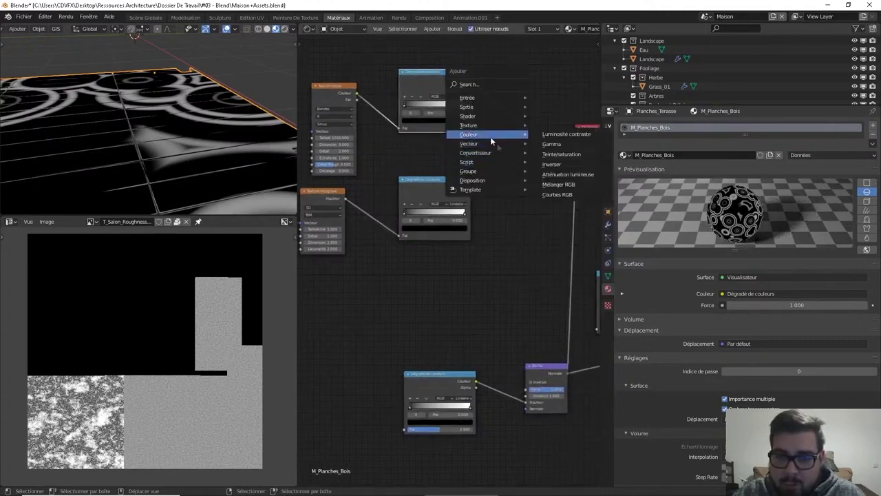
click(556, 191)
click(530, 124)
drag(470, 187, 511, 143)
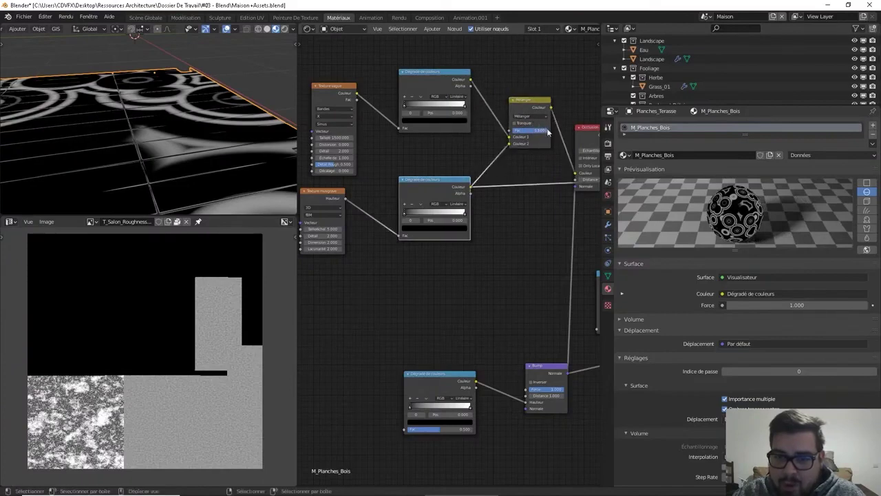
click(537, 116)
click(531, 138)
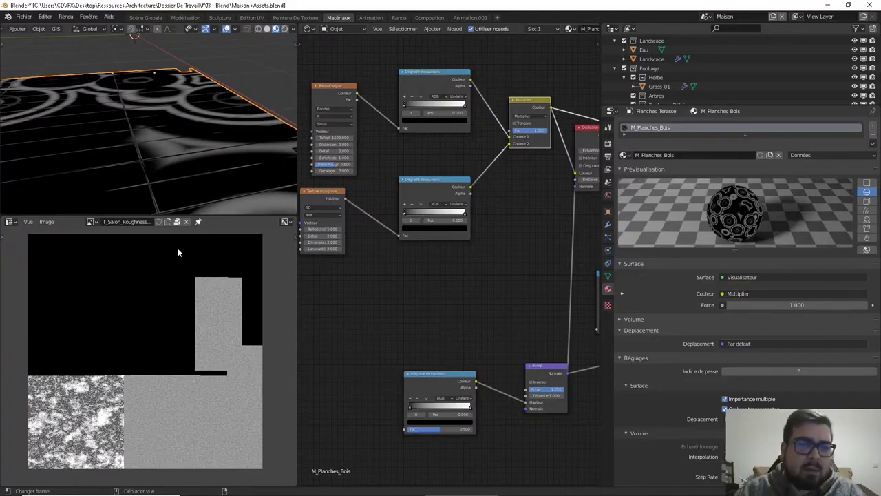
Examine the multiplied texture pattern across the terrace planks and the texture nodes that feed it.
middle_drag(255, 117, 151, 117)
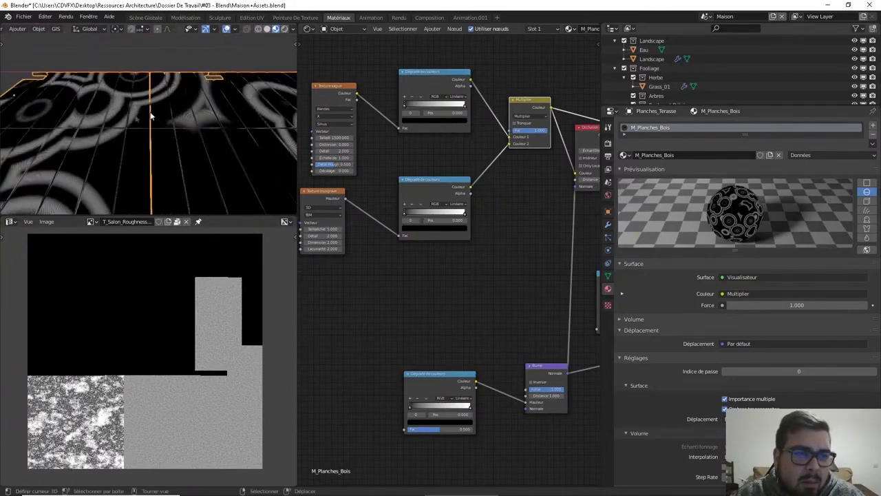
middle_drag(90, 125, 110, 197)
scroll(175, 115, down, 1)
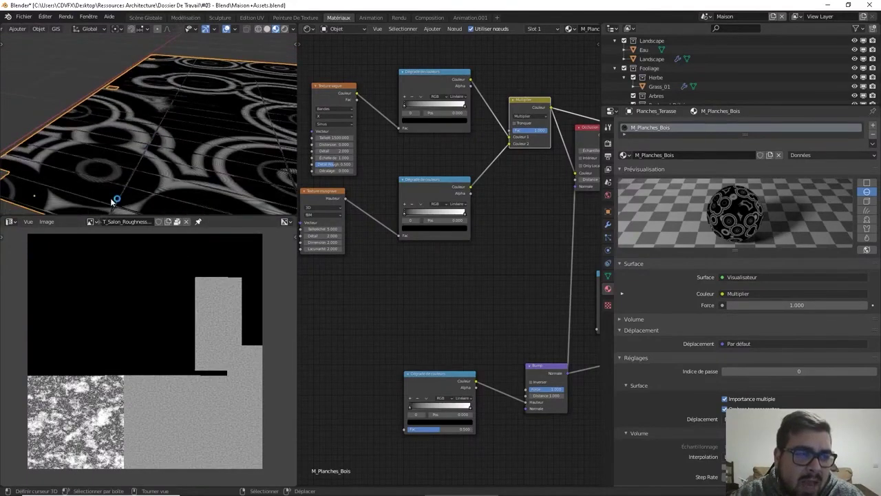
shift+middle_drag(180, 191, 174, 157)
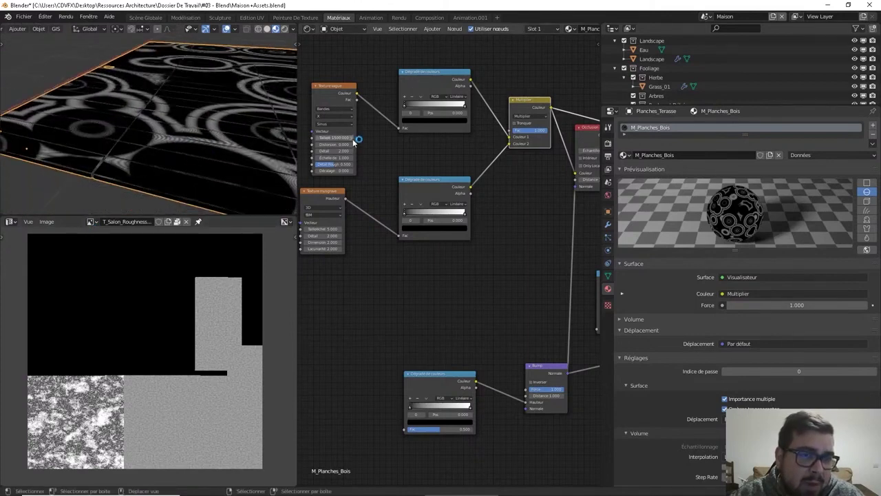
middle_drag(351, 138, 448, 145)
middle_drag(344, 163, 410, 160)
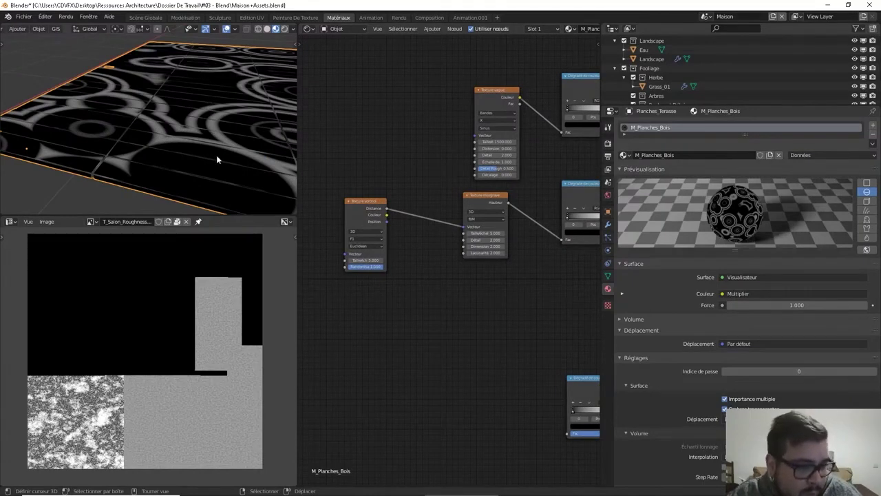
middle_drag(431, 204, 380, 221)
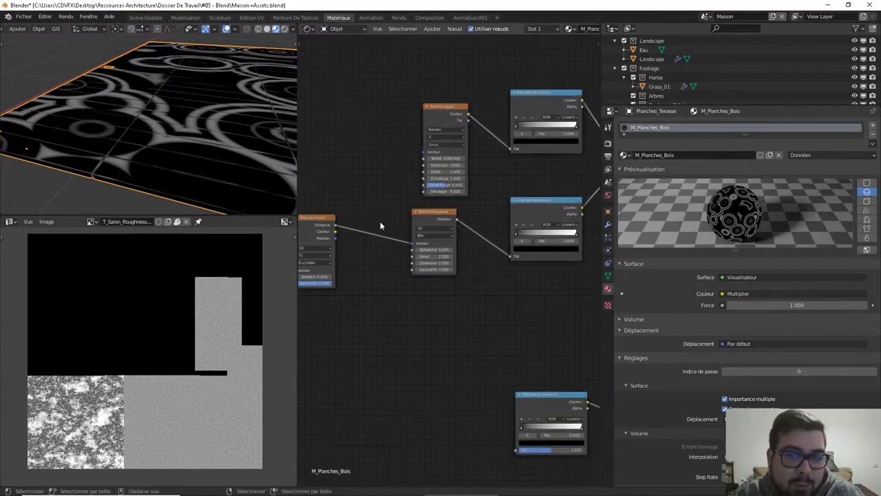
Add texture coordinate and mapping nodes to the Texture vague node, and link the mapping's Vecteur to the Texture voronoi as well.
click(449, 110)
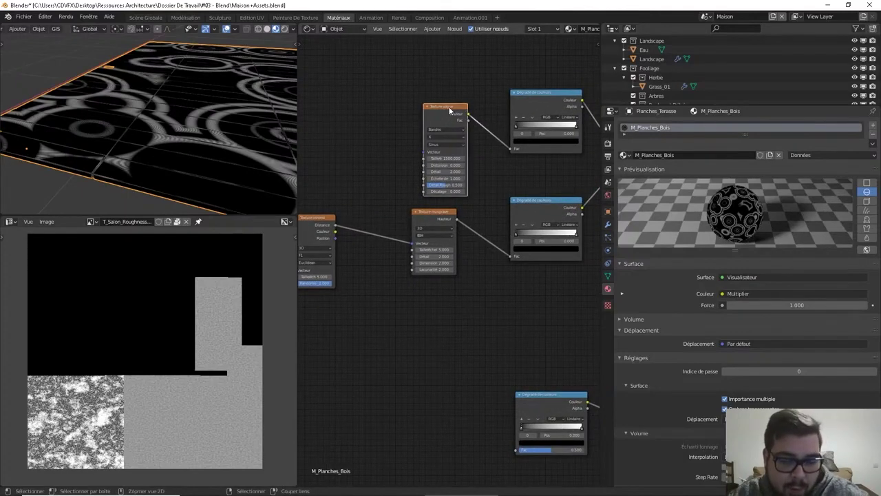
key(ctrl+t)
middle_drag(367, 132, 510, 173)
drag(510, 173, 362, 134)
middle_drag(402, 171, 443, 175)
drag(445, 129, 476, 320)
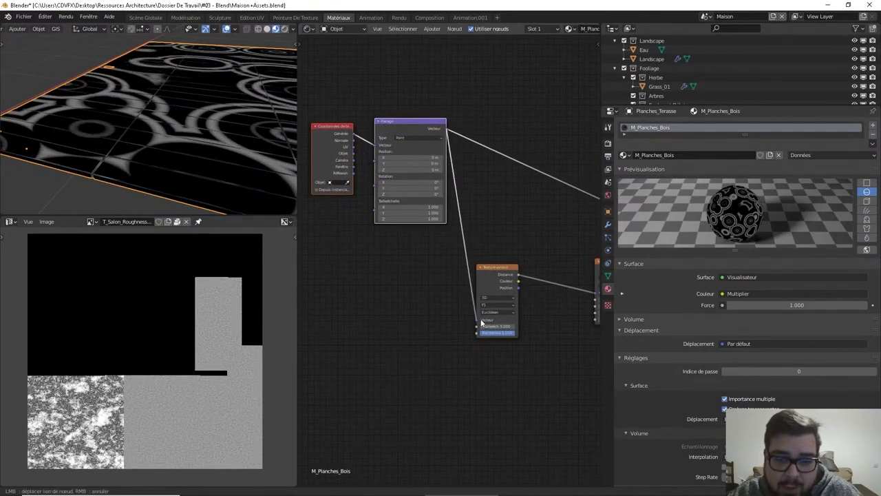
Move the texture coordinate and mapping nodes down to a height between Texture vague and Texture voronoi, and review the node chain.
drag(407, 90, 321, 187)
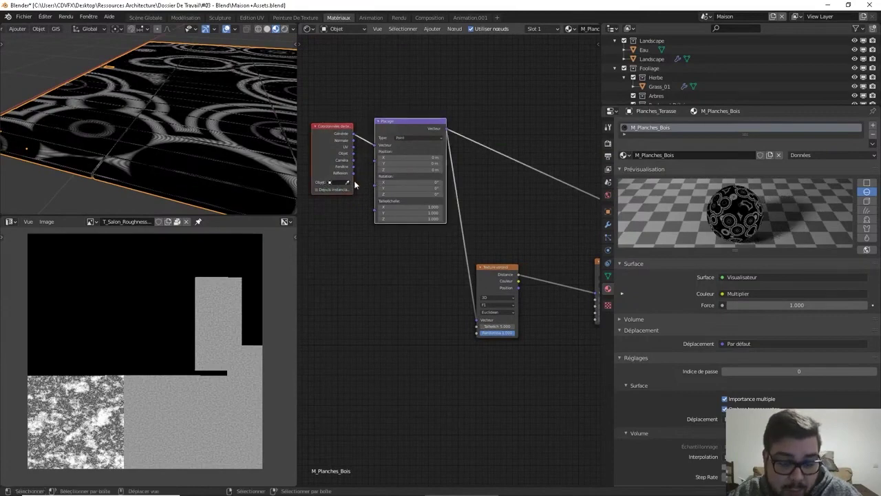
key(g)
click(346, 250)
middle_drag(513, 116, 424, 152)
middle_drag(546, 198, 351, 172)
middle_drag(458, 183, 339, 149)
middle_drag(355, 179, 265, 167)
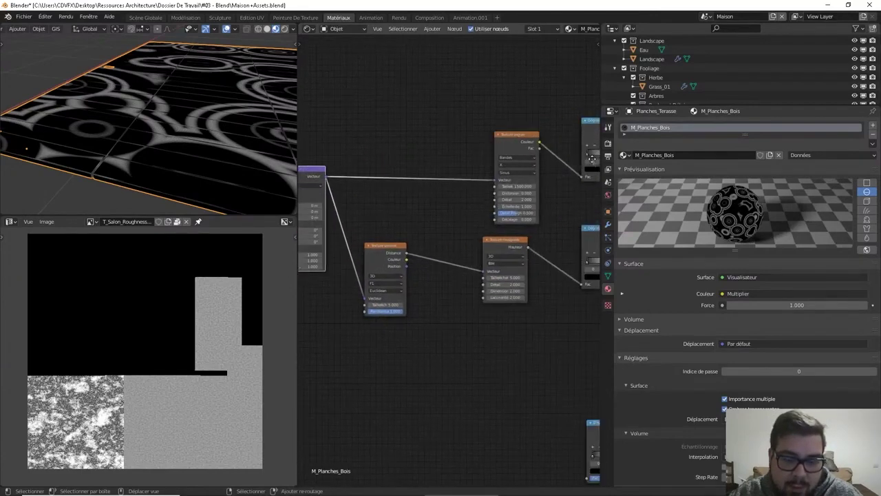
middle_drag(437, 266, 448, 200)
scroll(435, 218, up, 1)
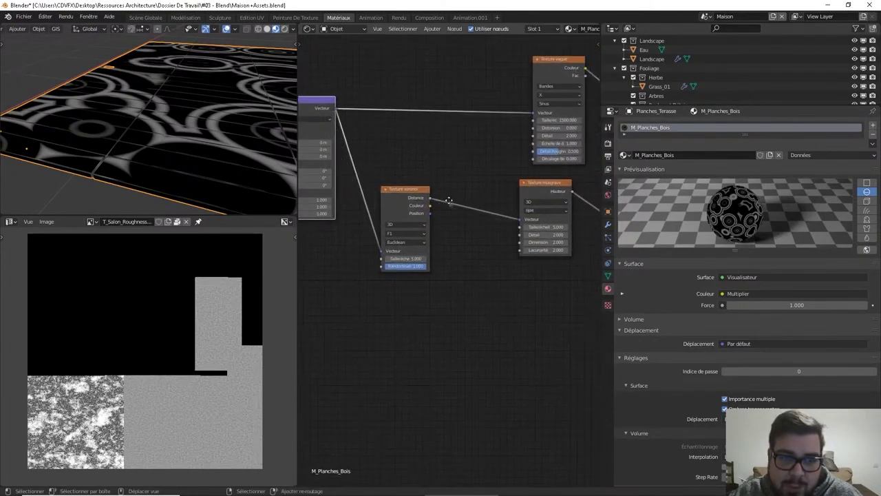
Set the Texture musgrave node's Détail to 16 and Dimension to 0.75.
middle_drag(476, 238, 420, 244)
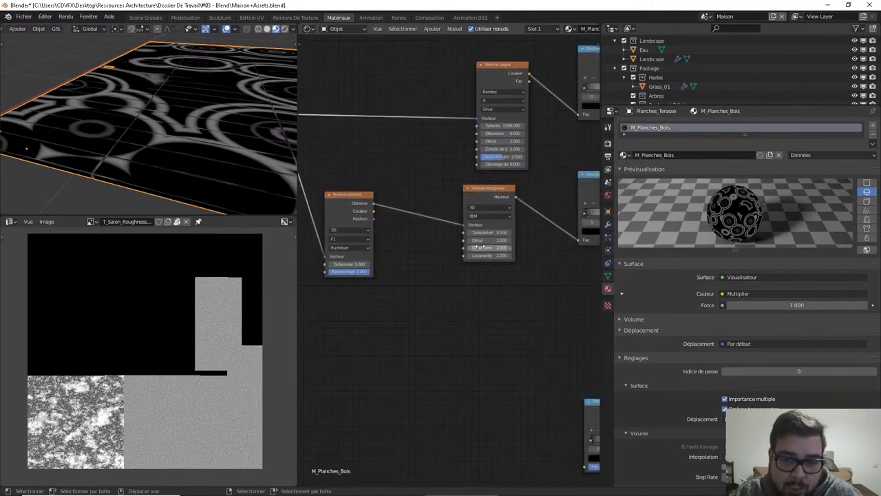
scroll(473, 255, up, 3)
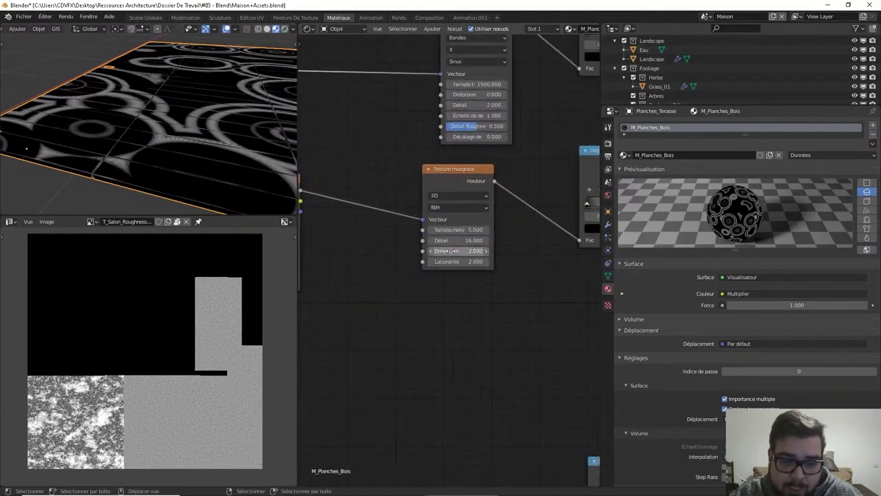
click(446, 250)
text(0.75)
key(Return)
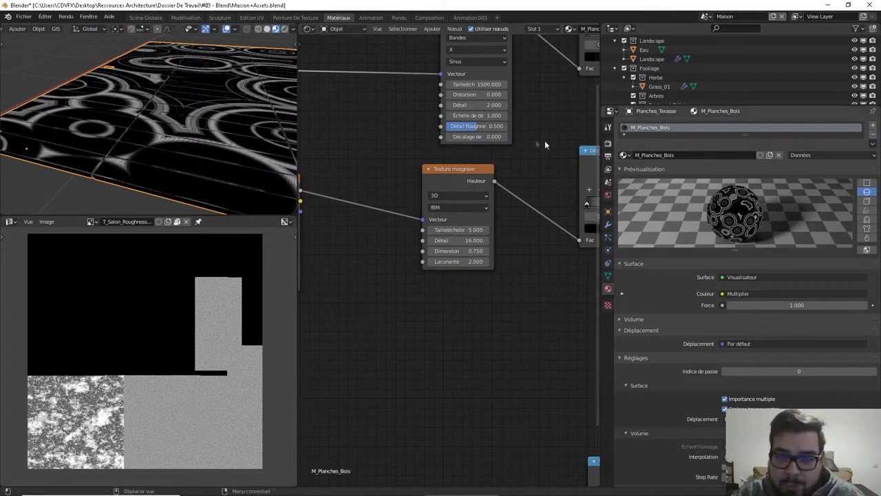
Tighten the colour ramp after Texture musgrave by moving its white stop to position 0.368, and check the planks' contrast.
shift+scroll(523, 193, down, 10)
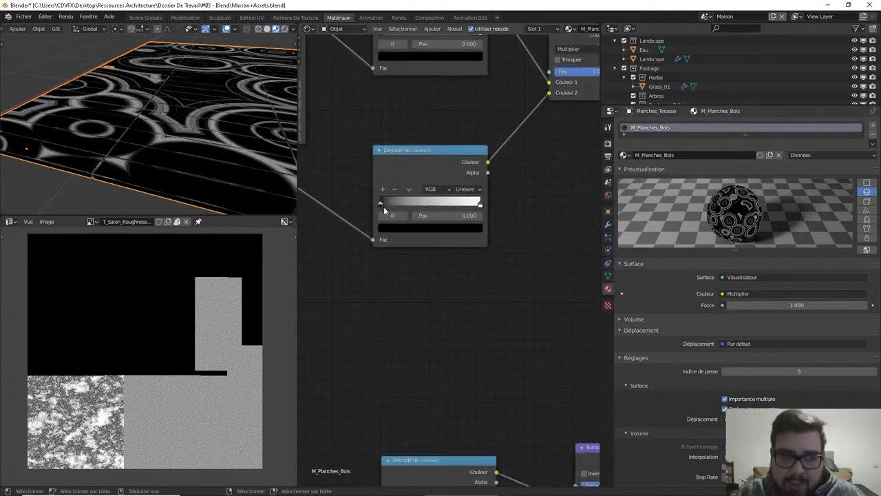
drag(383, 206, 363, 199)
drag(480, 204, 410, 205)
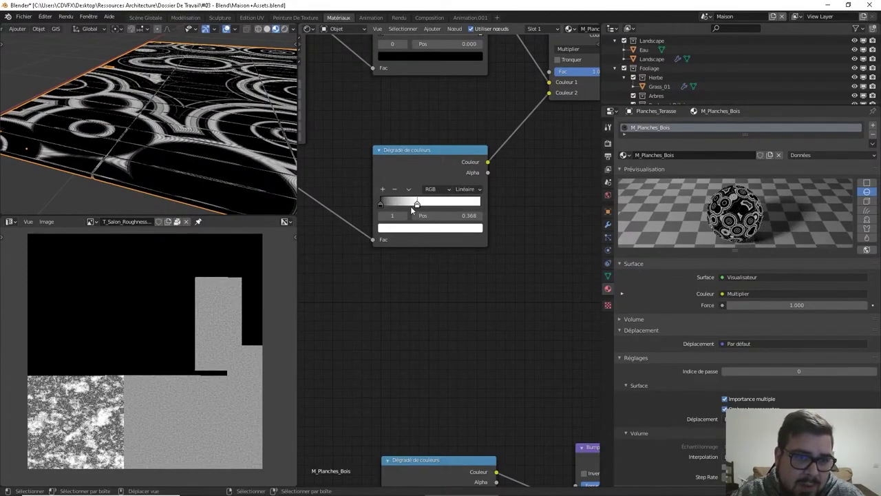
shift+middle_drag(529, 73, 450, 184)
middle_drag(207, 158, 135, 195)
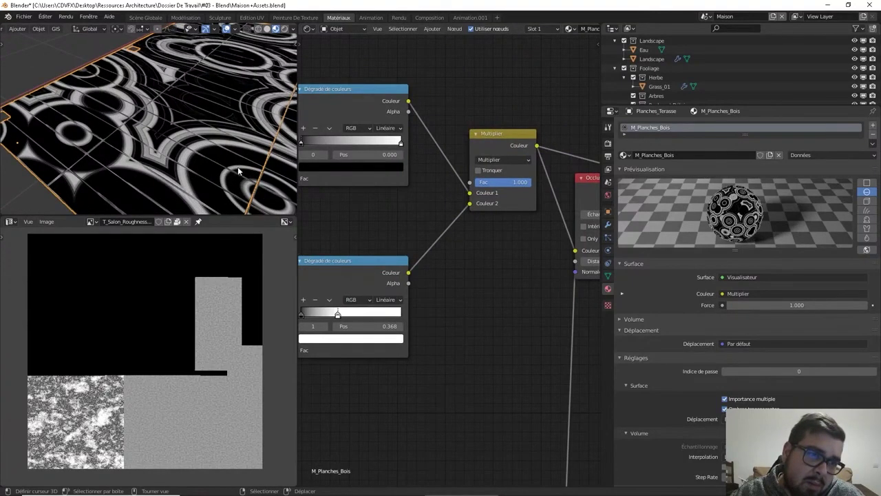
middle_drag(237, 166, 225, 170)
Set the Texture voronoi scale to 150 and inspect the finer pattern on the planks.
middle_drag(452, 198, 495, 241)
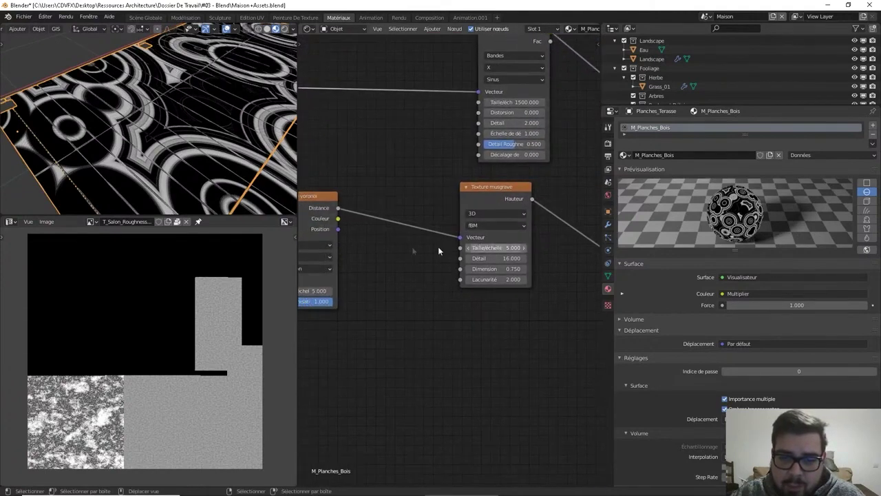
middle_drag(438, 250, 485, 226)
click(409, 267)
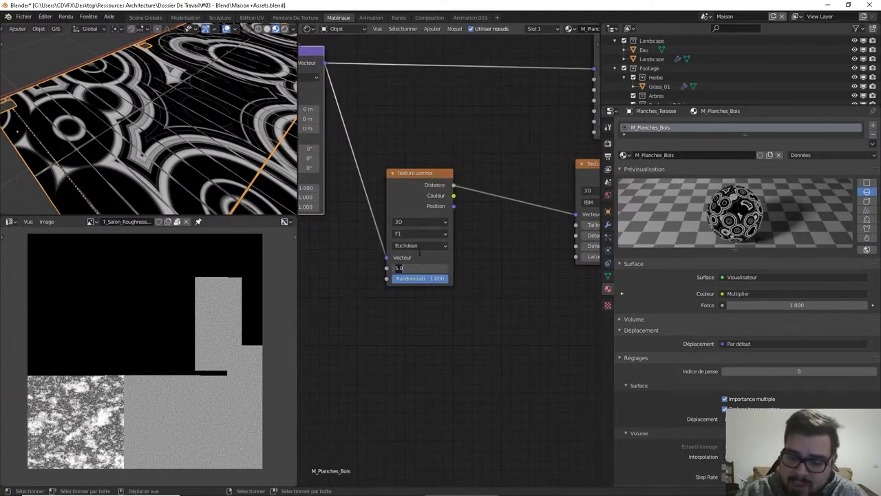
text(150)
key(Return)
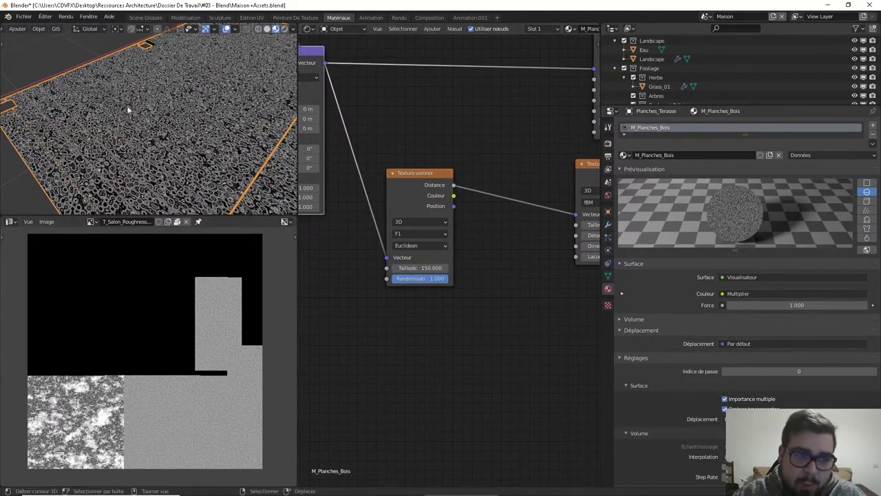
middle_drag(144, 179, 124, 169)
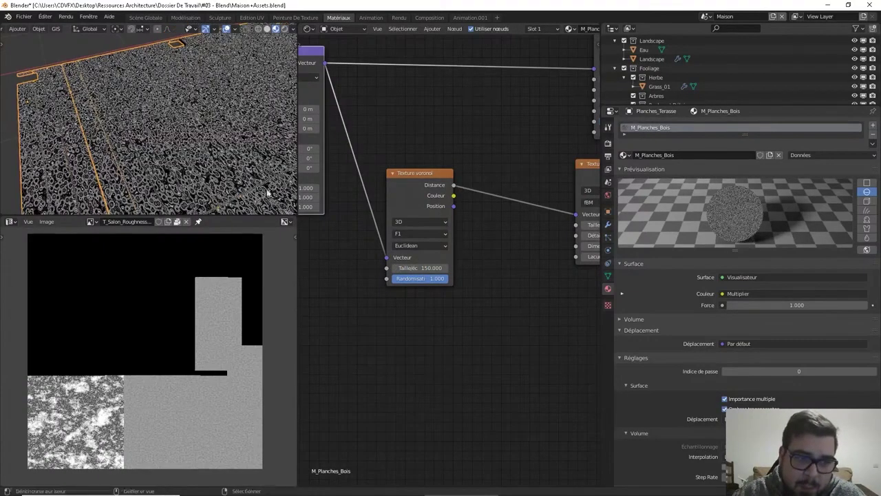
Try an X scale of 4.6 on the Placage node and inspect the stretched pattern on the planks.
middle_drag(375, 187, 462, 188)
scroll(450, 186, down, 4)
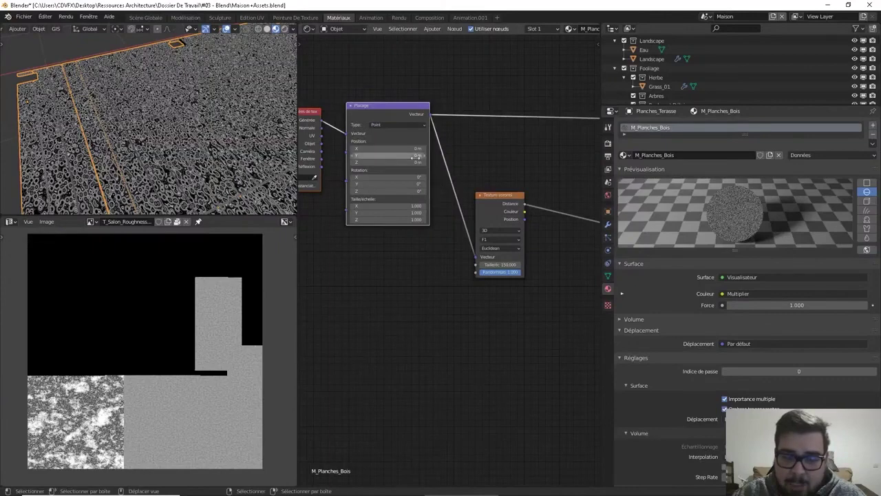
scroll(362, 183, up, 1)
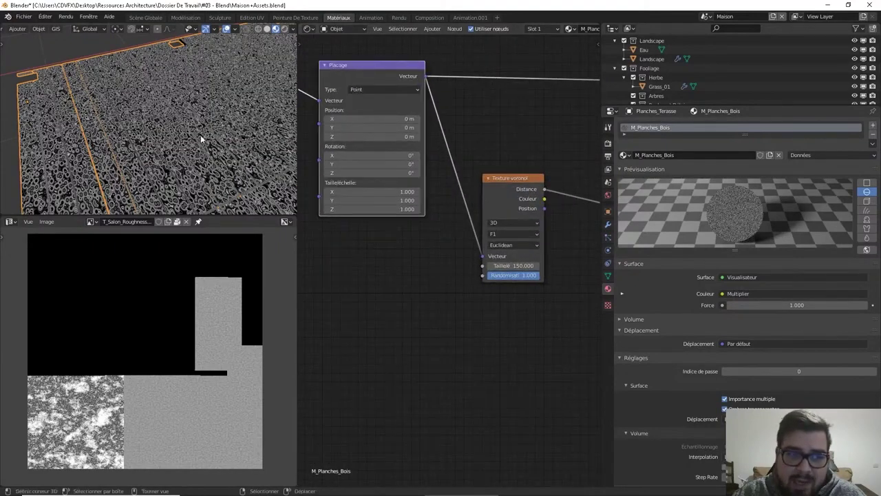
scroll(196, 144, down, 5)
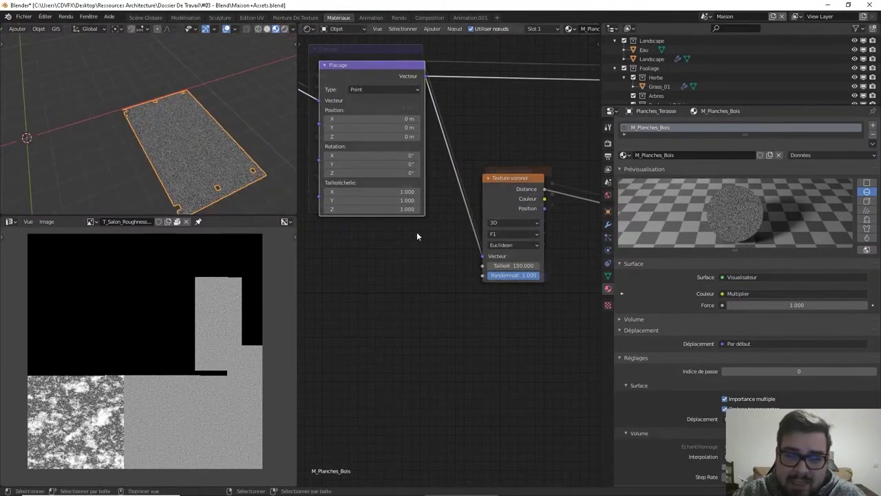
scroll(385, 217, up, 2)
middle_drag(345, 205, 421, 240)
drag(406, 185, 482, 185)
scroll(148, 145, up, 6)
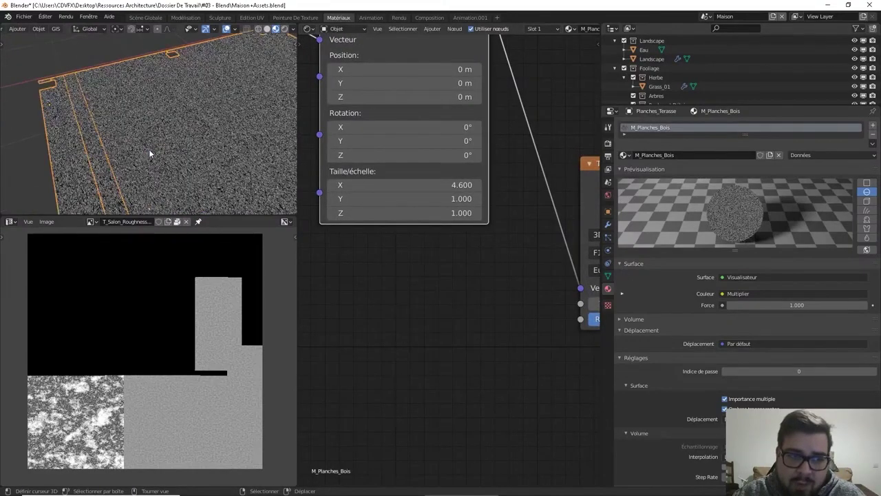
scroll(149, 150, up, 4)
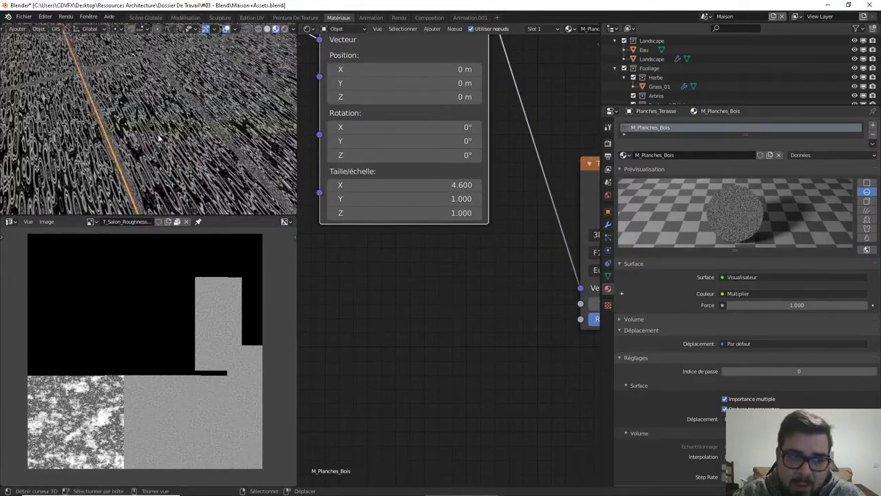
scroll(190, 148, up, 2)
Set the Placage node's X scale to 5.
drag(413, 184, 426, 185)
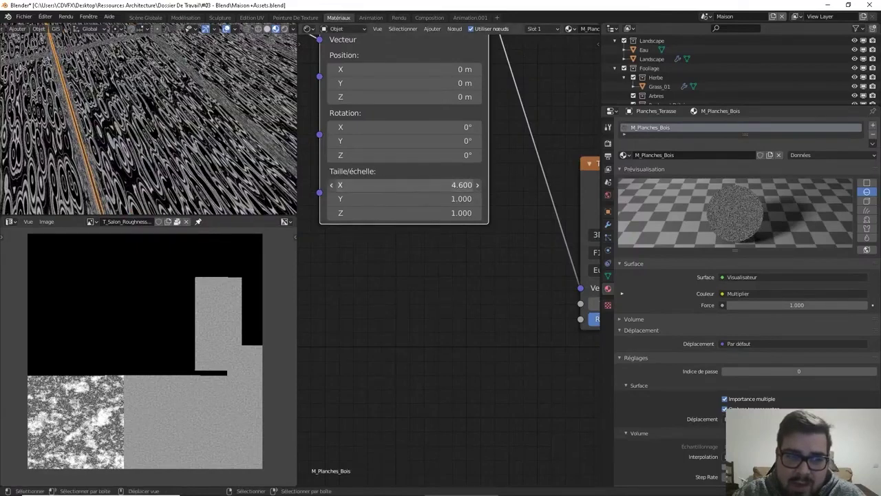
click(424, 184)
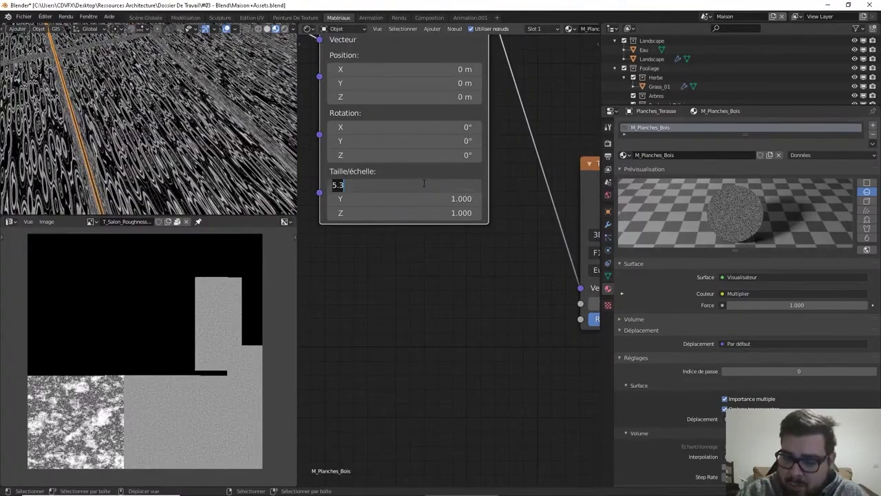
text(5)
key(Return)
Try Y scale values of 10, -10 and 0.1 on the Placage node.
click(425, 199)
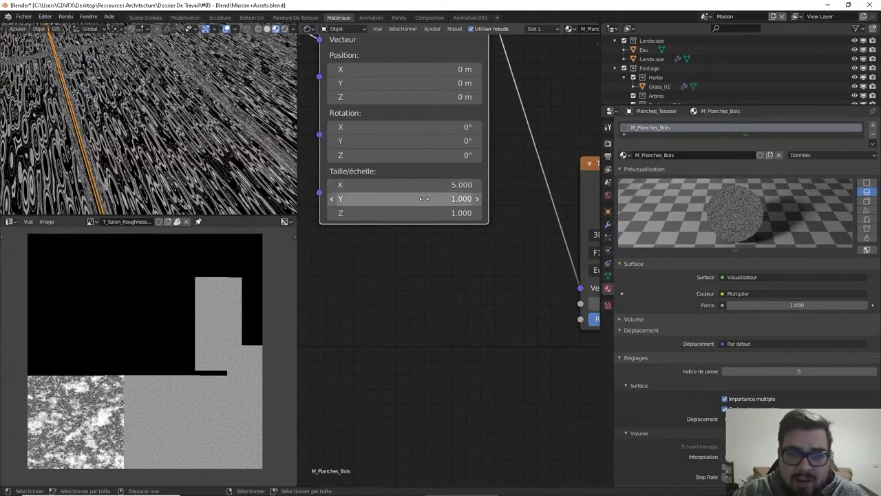
text(10)
key(Return)
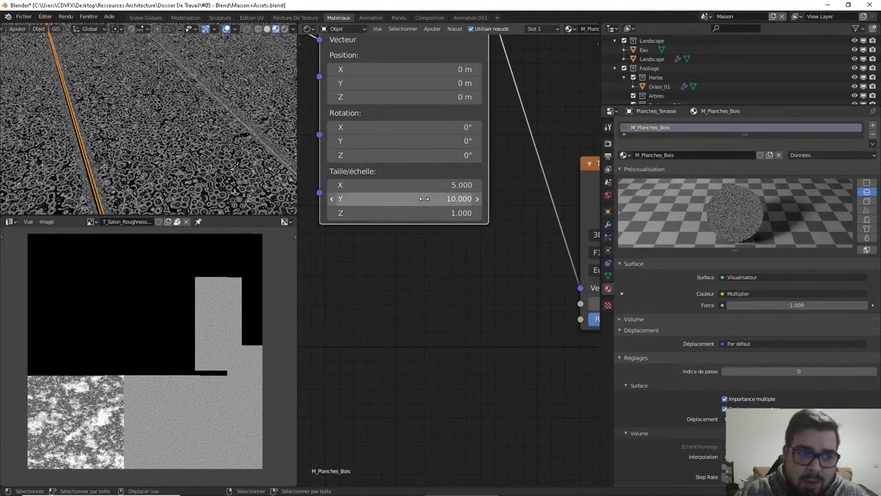
click(425, 199)
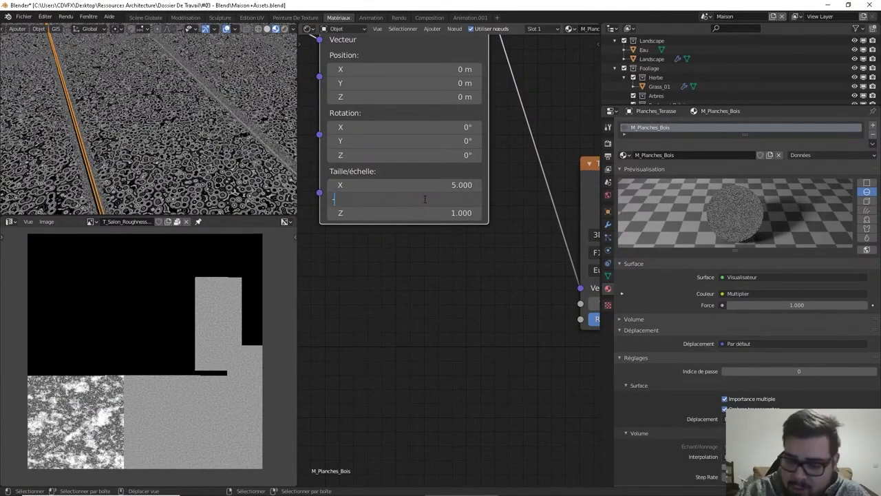
text(-10)
key(Return)
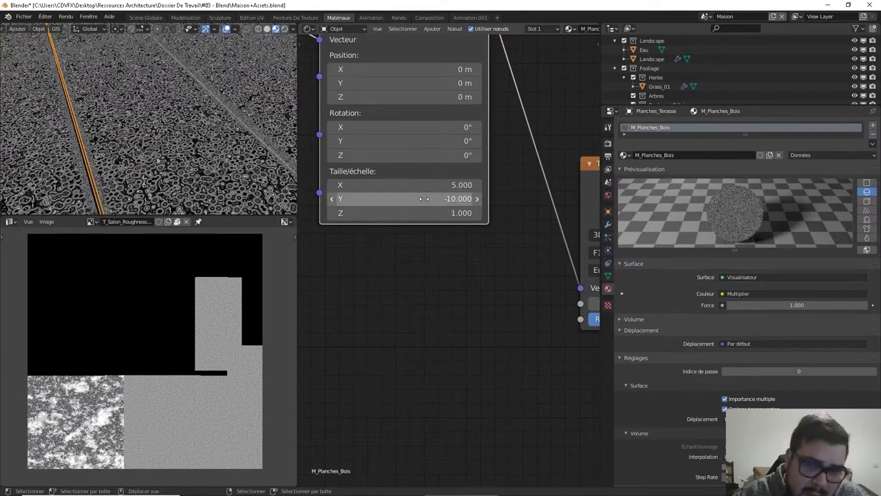
drag(424, 199, 446, 199)
click(424, 198)
text(0.1)
key(Return)
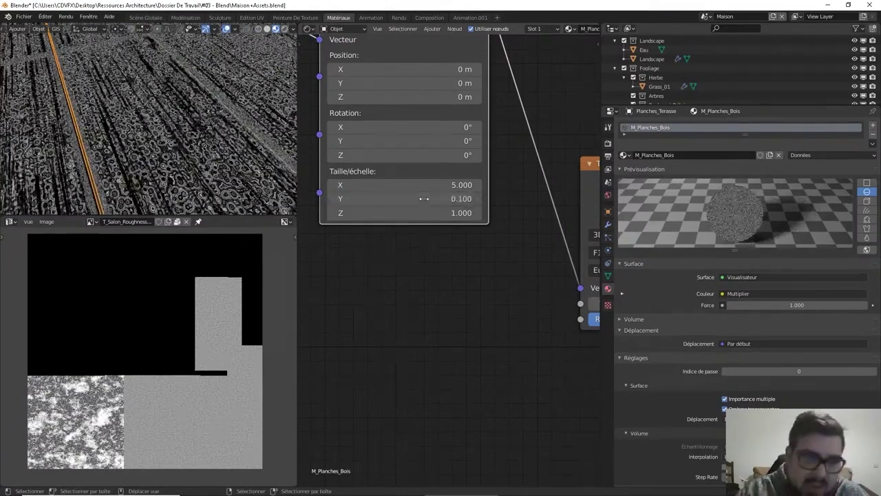
Set the Placage node's Y scale to 0.25 and check the elongated grain along the planks.
click(449, 199)
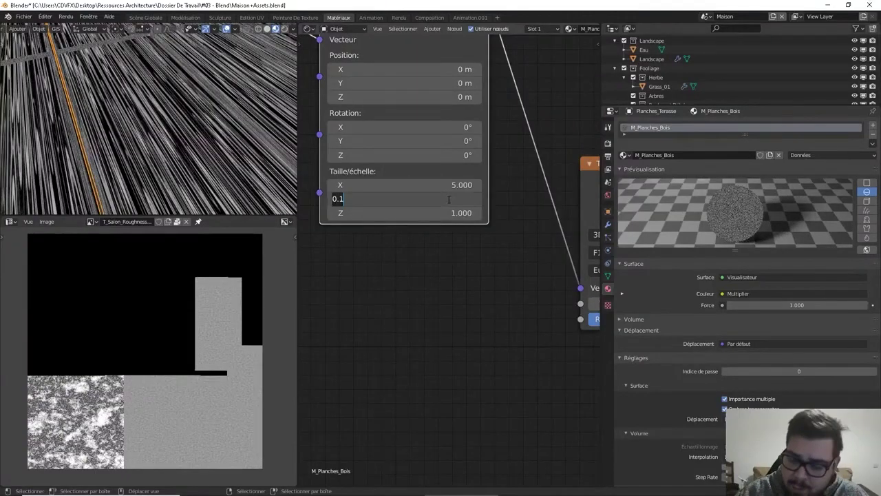
text(0.25)
key(Return)
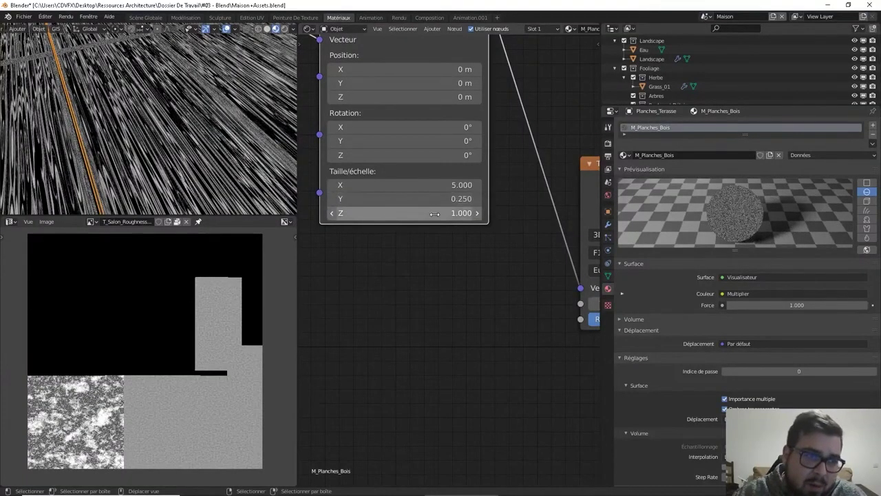
middle_drag(196, 129, 154, 167)
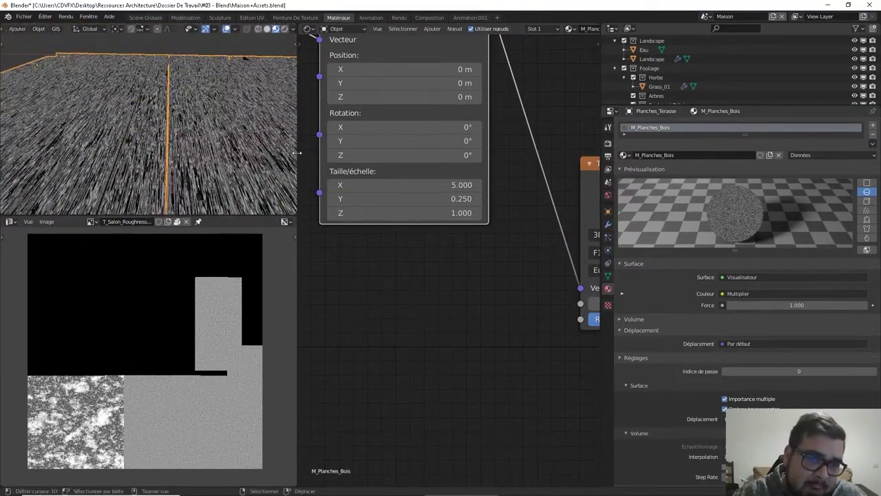
Link the Multiplier node's Couleur output to the Fac input of the colour ramp that drives the shader's Rugosité.
ctrl+scroll(540, 170, down, 6)
scroll(524, 177, down, 3)
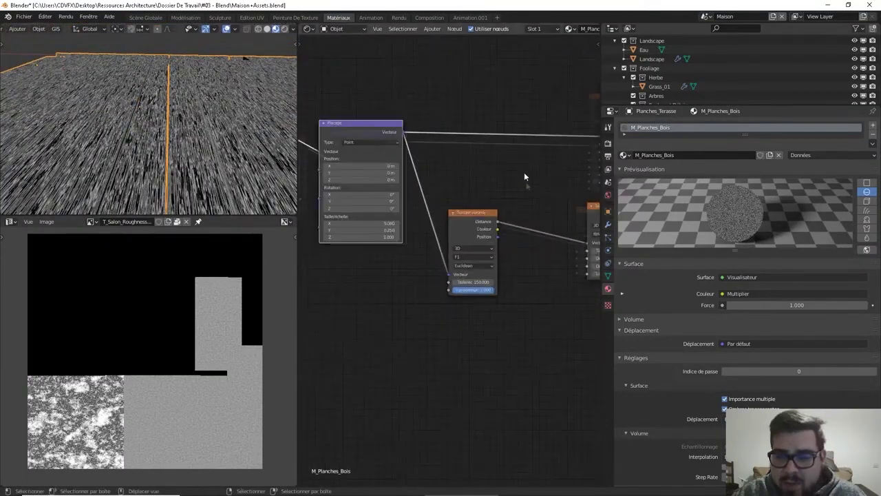
scroll(525, 177, down, 5)
shift+middle_drag(478, 184, 348, 185)
shift+middle_drag(546, 192, 339, 161)
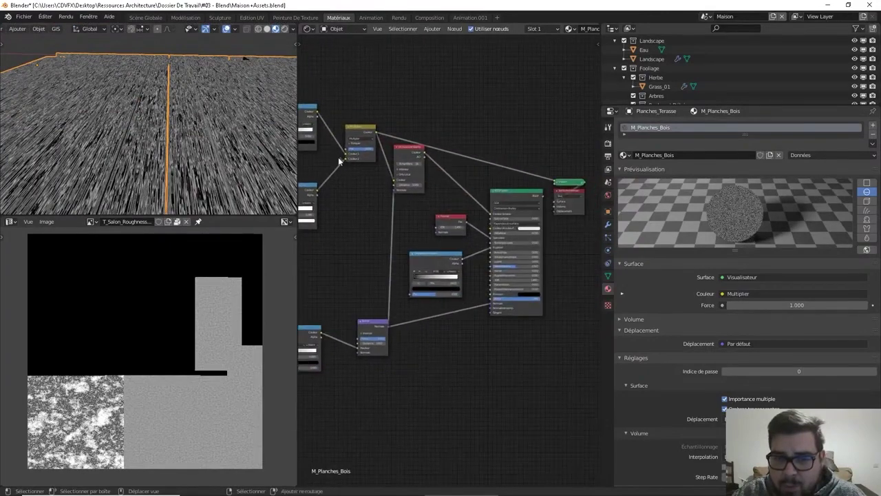
ctrl+scroll(407, 80, up, 5)
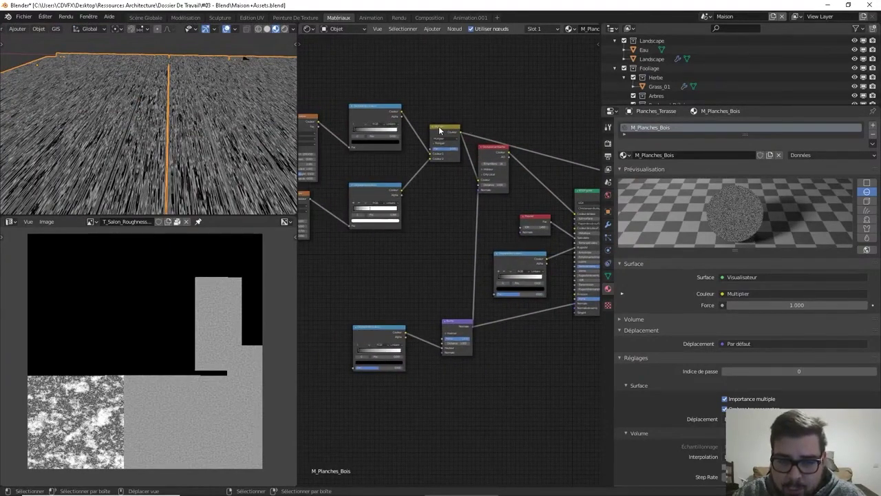
drag(439, 129, 495, 294)
Connect the BSDF guidé shader to the material output and examine the shaded planks.
middle_drag(600, 211, 533, 205)
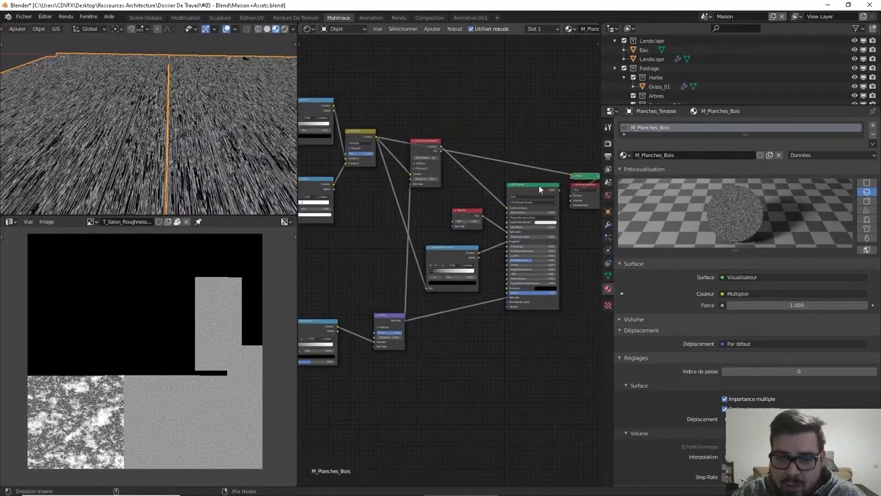
ctrl+shift+click(538, 184)
middle_drag(523, 149, 504, 159)
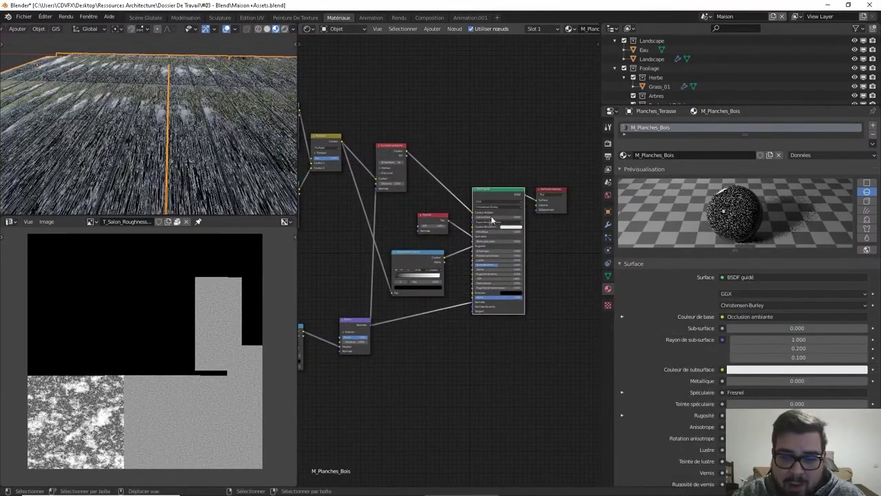
middle_drag(206, 157, 183, 158)
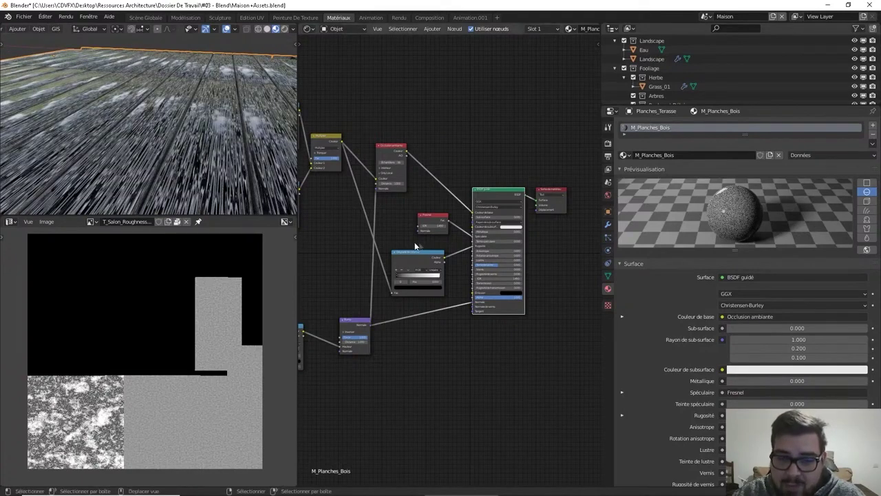
Flip the roughness colour ramp so it runs from white to black, and inspect the planks' reflections.
scroll(436, 253, up, 2)
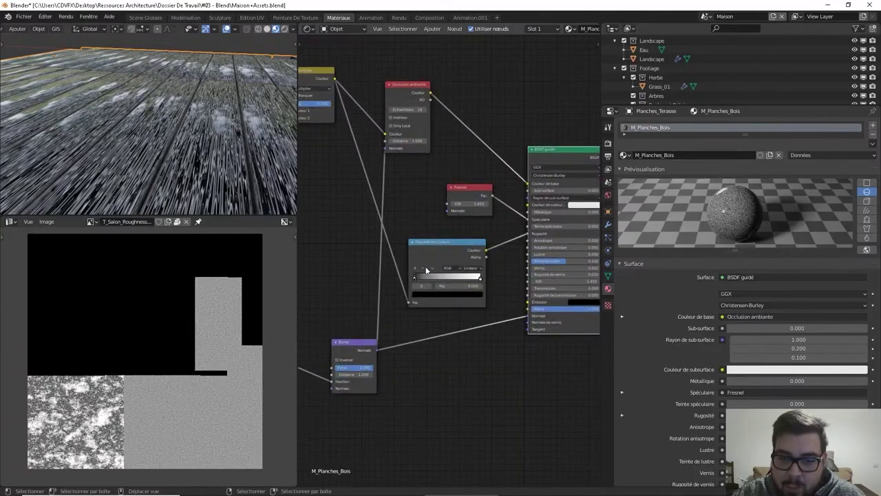
drag(434, 273, 444, 276)
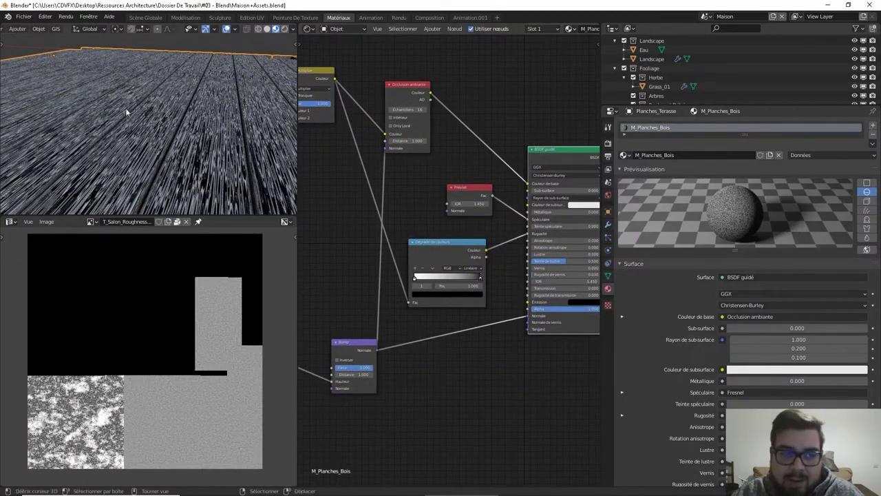
middle_drag(194, 140, 192, 119)
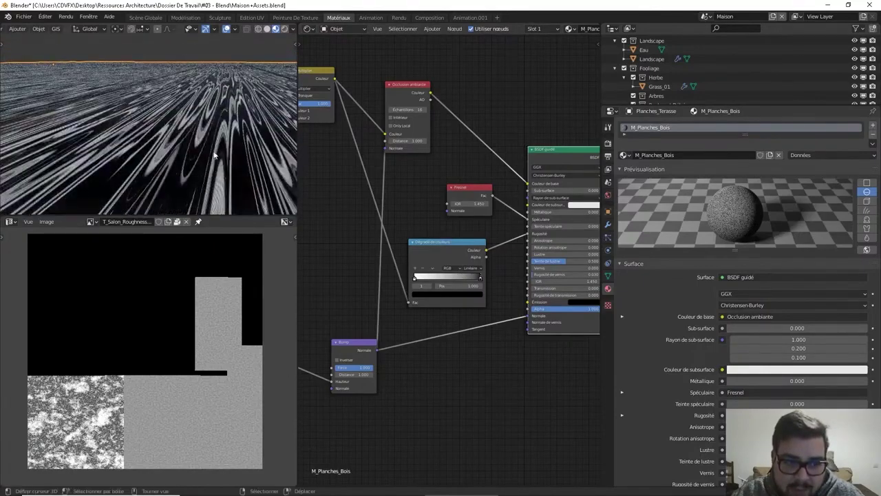
middle_drag(483, 207, 455, 227)
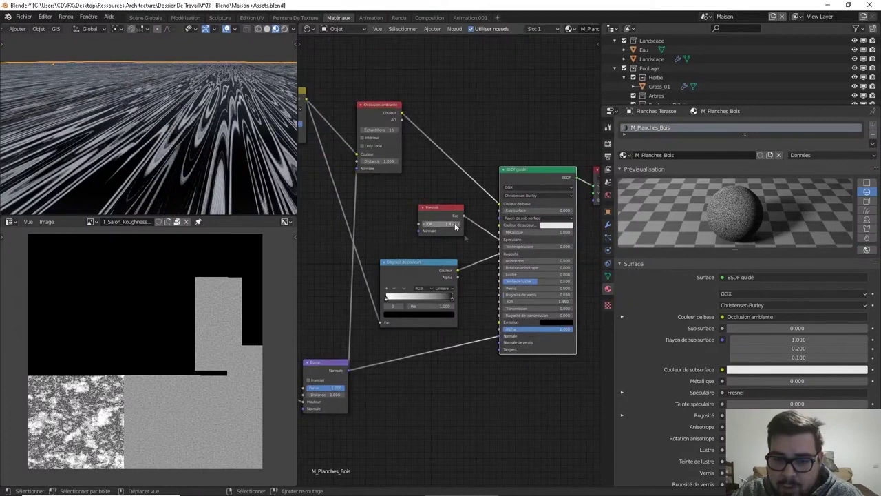
Lighten the roughness colour ramp's black stop to dark grey and set its white stop's value to 0.65.
click(446, 314)
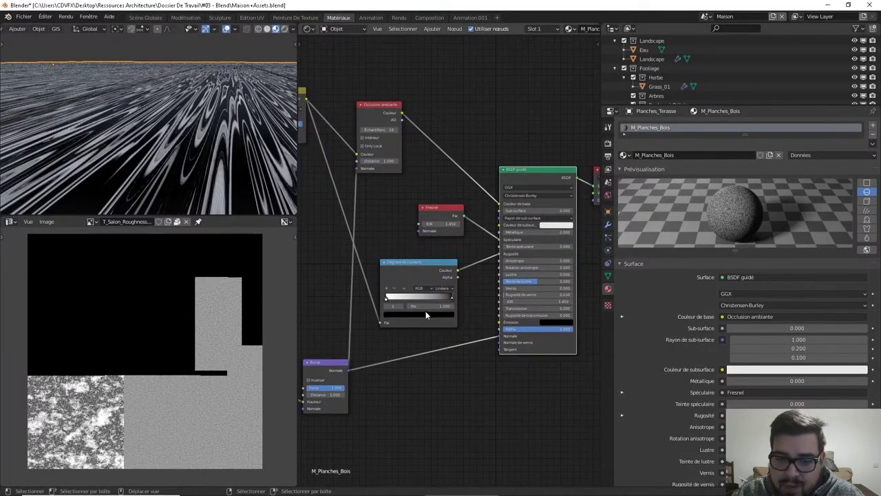
click(425, 314)
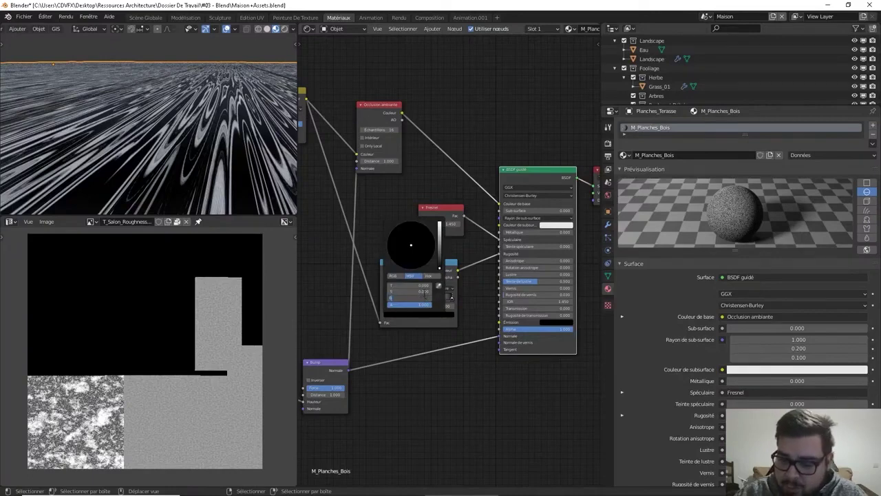
key(Return)
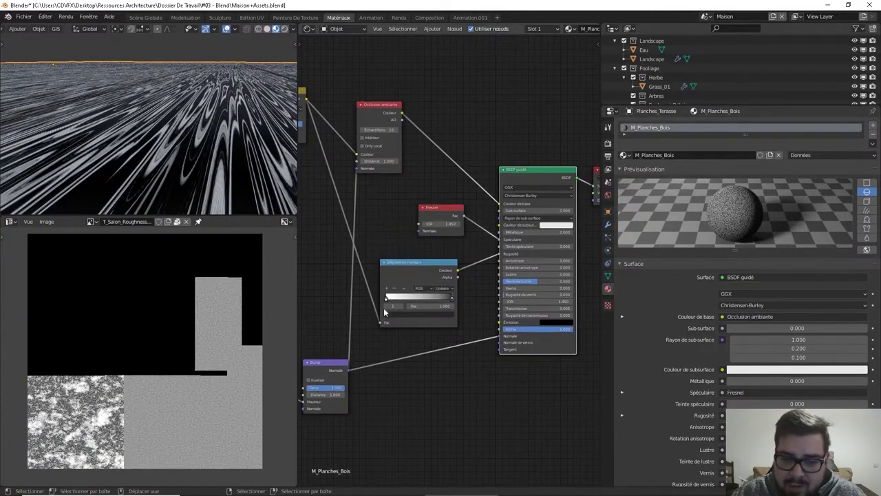
click(387, 300)
click(406, 315)
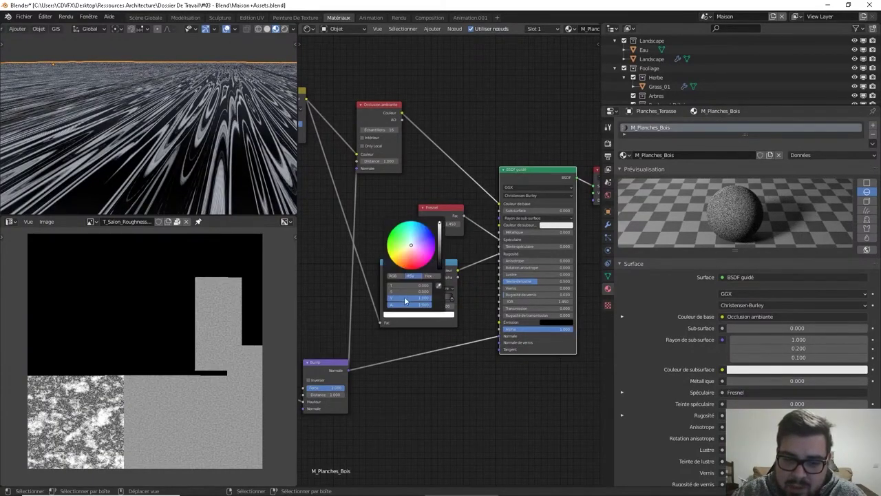
click(405, 297)
text(0.6)
text(5)
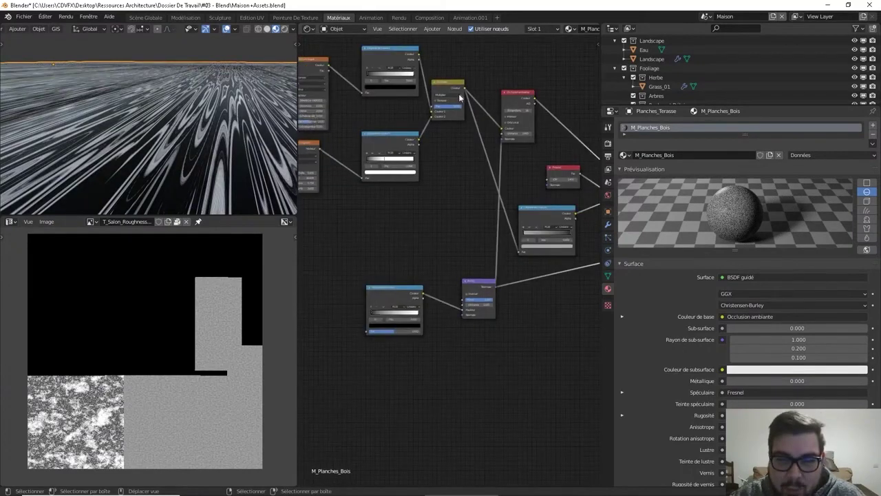
Link the Multiplier node's Couleur output to the Fac of the colour ramp feeding Bump, and compare both nodes' outputs on the planks.
drag(463, 87, 367, 331)
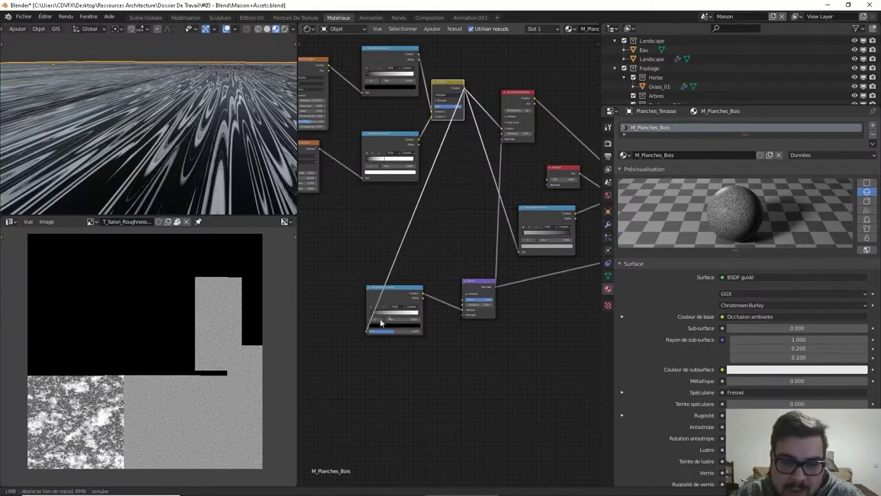
drag(401, 297, 420, 292)
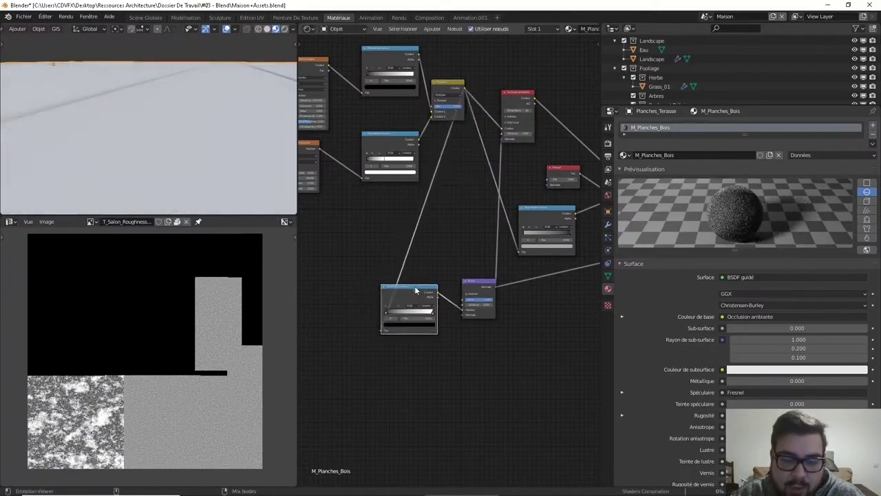
ctrl+shift+click(412, 285)
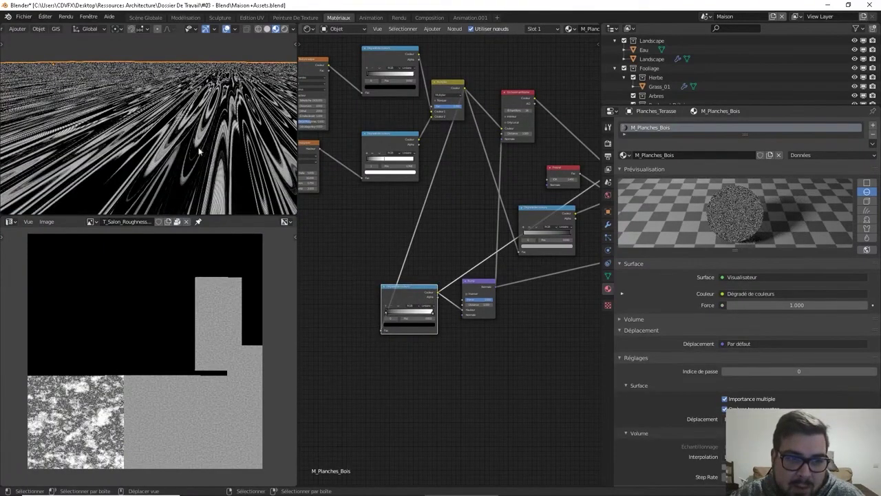
ctrl+shift+click(446, 86)
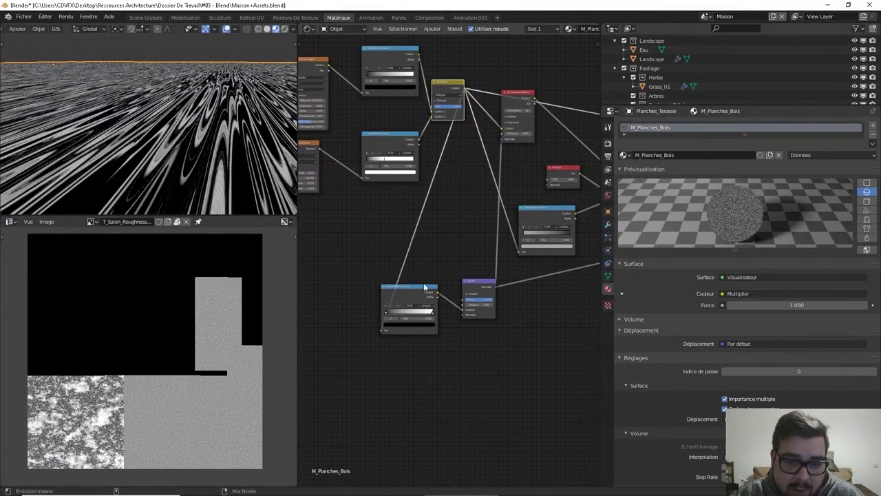
ctrl+shift+click(423, 285)
Set the Bump node's Force to 0.65 and Distance to 0.01 while previewing it, and reconnect the BSDF guidé shader to check the planks.
ctrl+shift+click(480, 291)
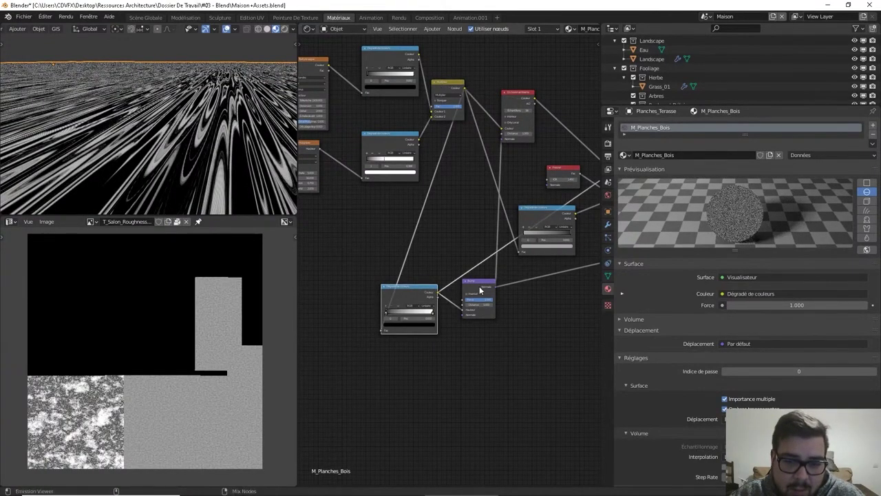
middle_drag(543, 300, 400, 296)
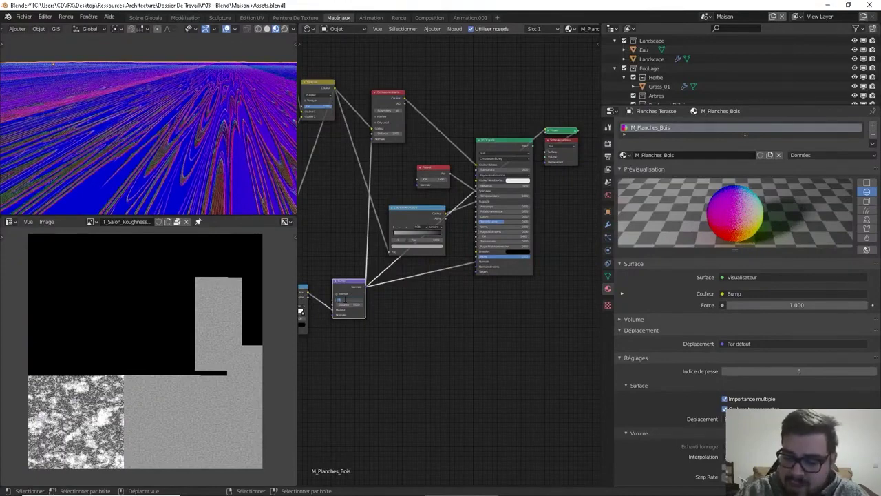
middle_drag(362, 201, 340, 229)
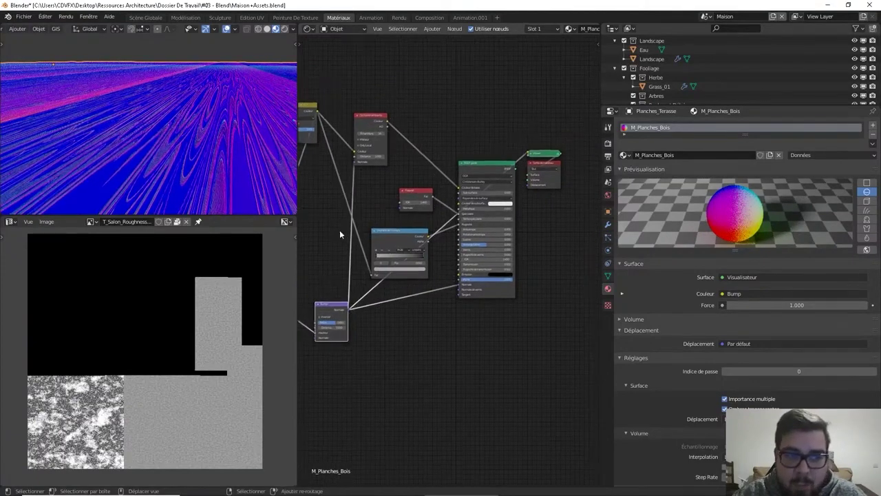
ctrl+shift+click(499, 162)
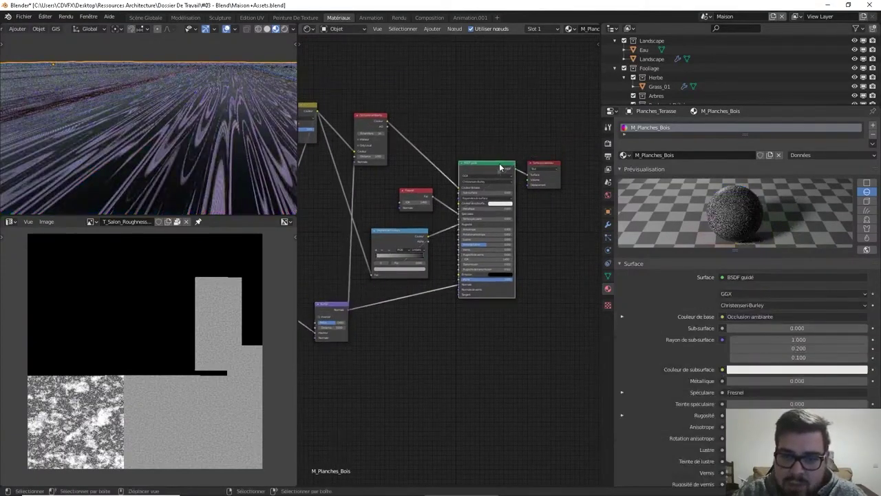
middle_drag(444, 165, 485, 164)
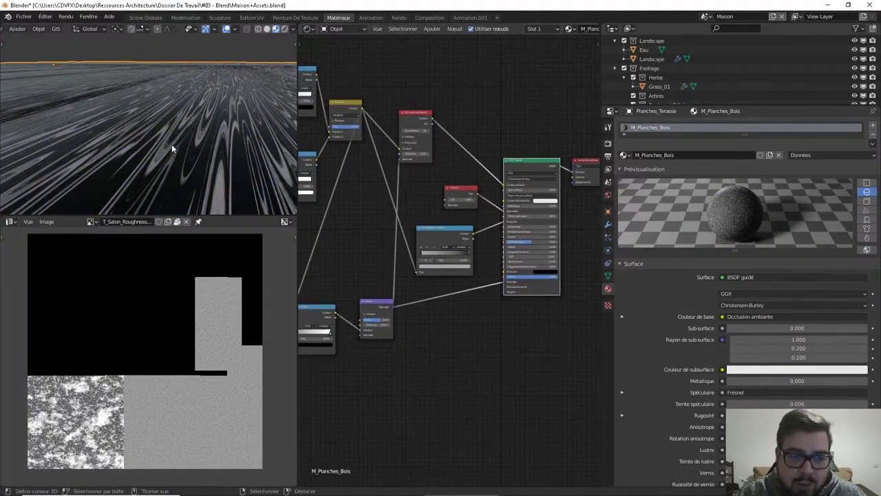
middle_drag(172, 144, 197, 155)
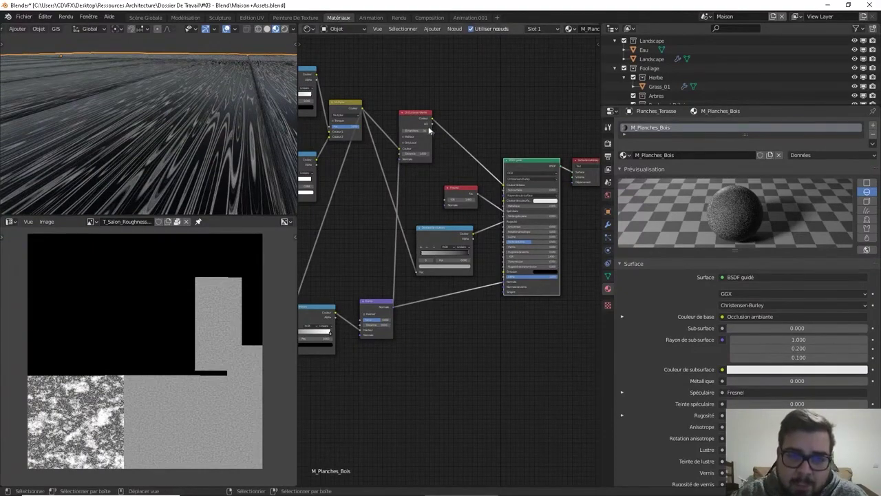
Link the Bump node's Normale output to the Fresnel node's Normale input and inspect the reflections across the planks.
middle_drag(428, 126, 454, 126)
shift+scroll(459, 134, down, 2)
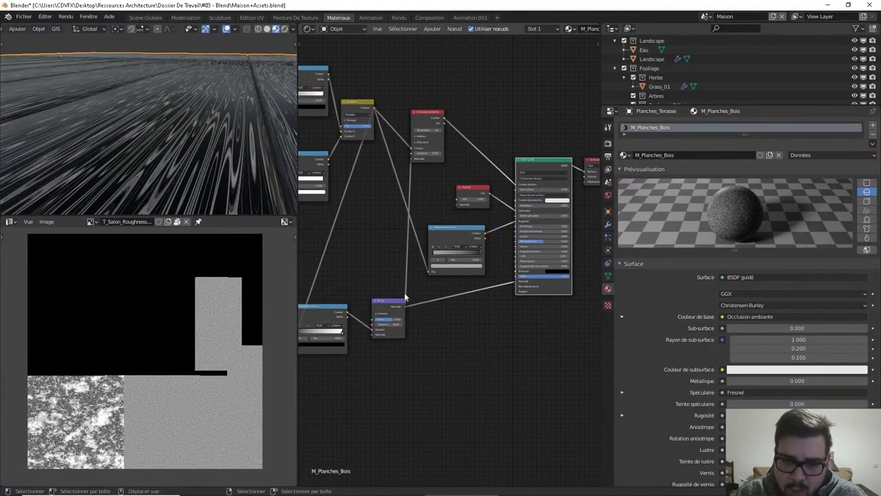
drag(406, 307, 456, 204)
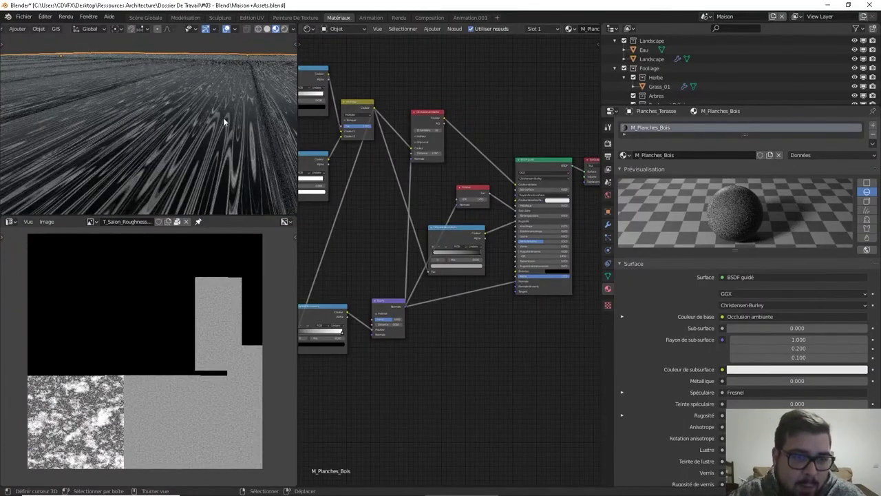
middle_drag(223, 119, 233, 138)
mouse_move(229, 124)
middle_down()
mouse_move(268, 141)
mouse_move(284, 94)
mouse_move(239, 111)
middle_up()
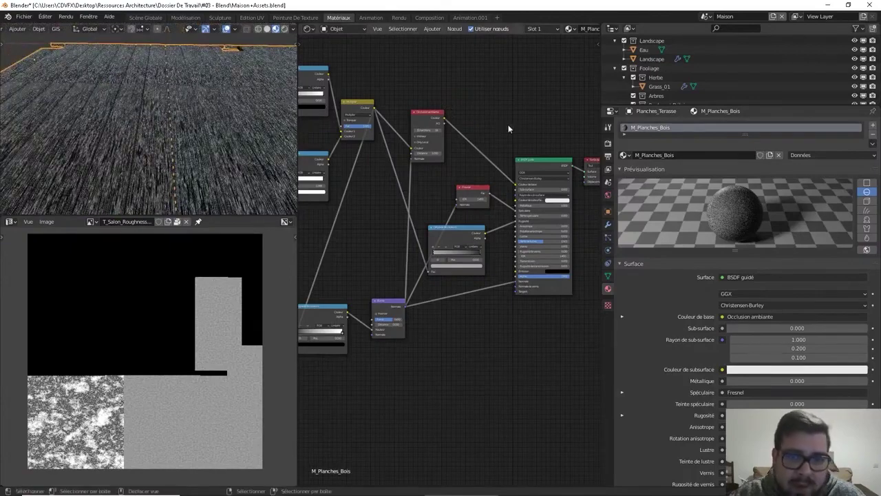
Try a dark red colour ramp between Occlusion ambiante and the shader's Couleur de base, and remove it, restoring the direct link.
middle_drag(493, 129, 466, 131)
key(shift+a)
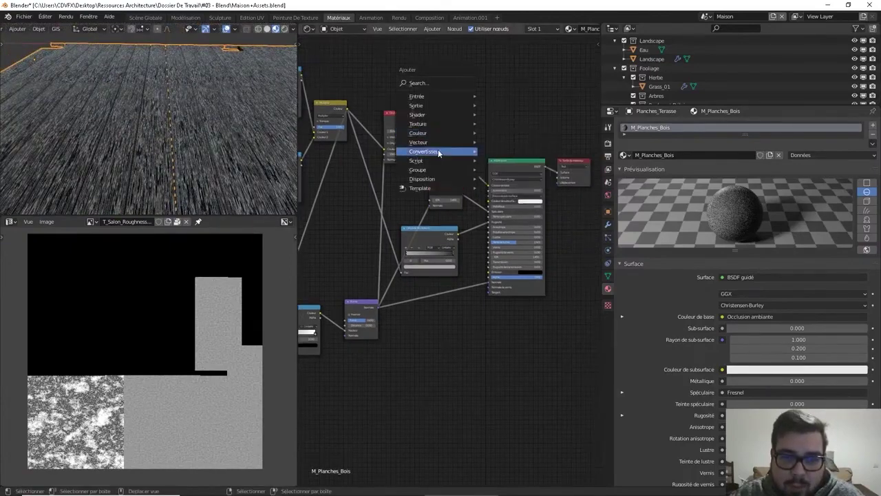
mouse_move(439, 151)
click(517, 171)
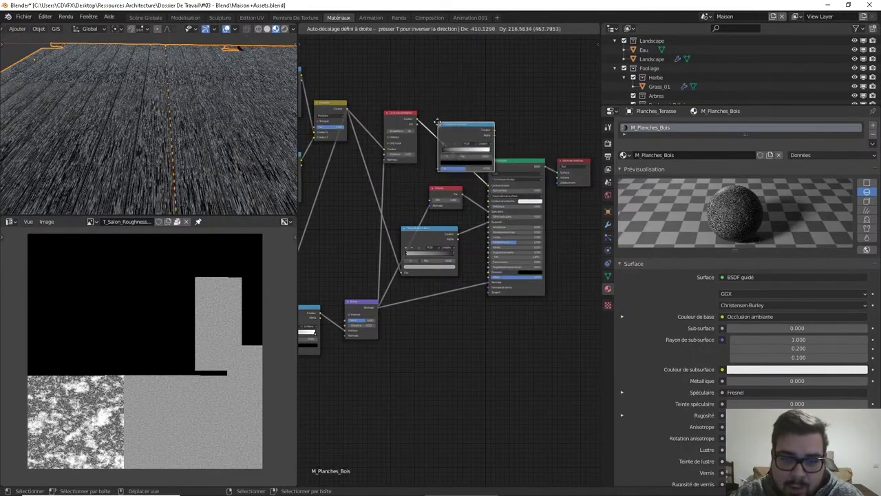
click(471, 107)
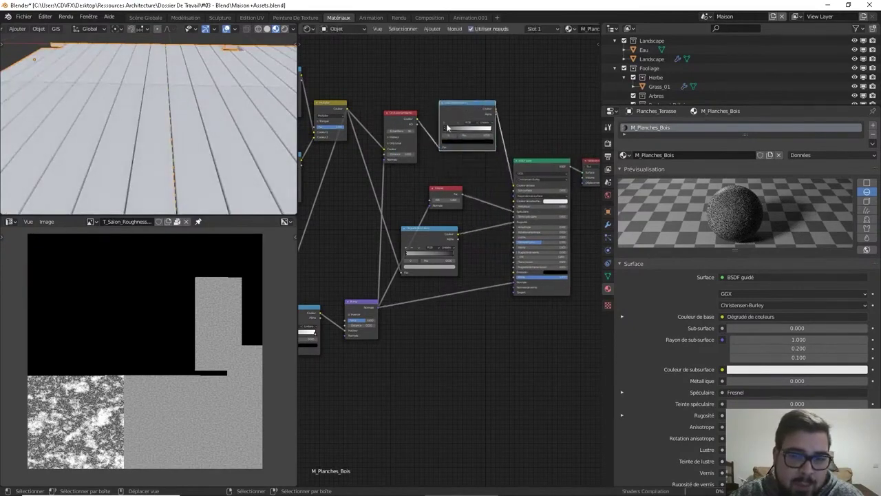
scroll(451, 128, up, 6)
middle_drag(450, 111, 453, 221)
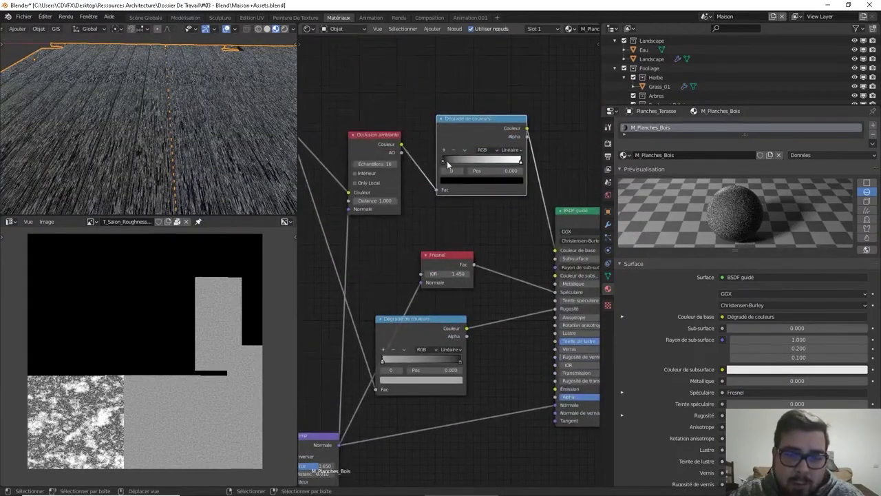
click(457, 180)
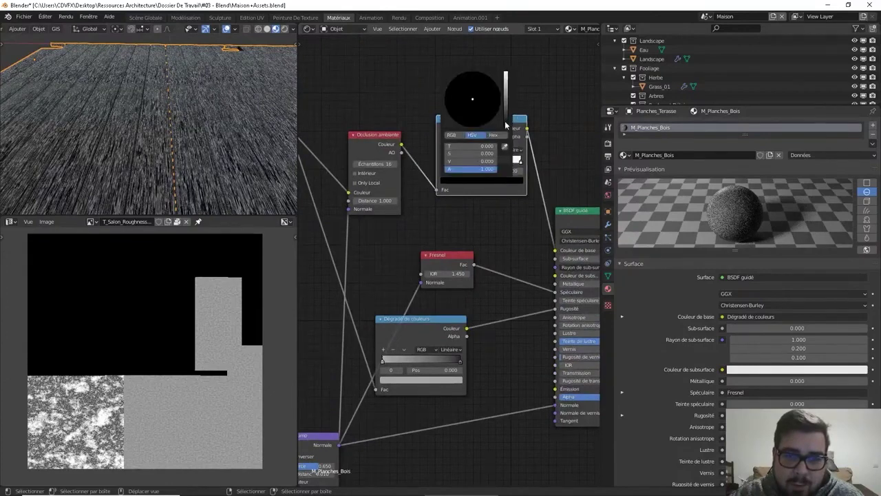
drag(506, 124, 472, 122)
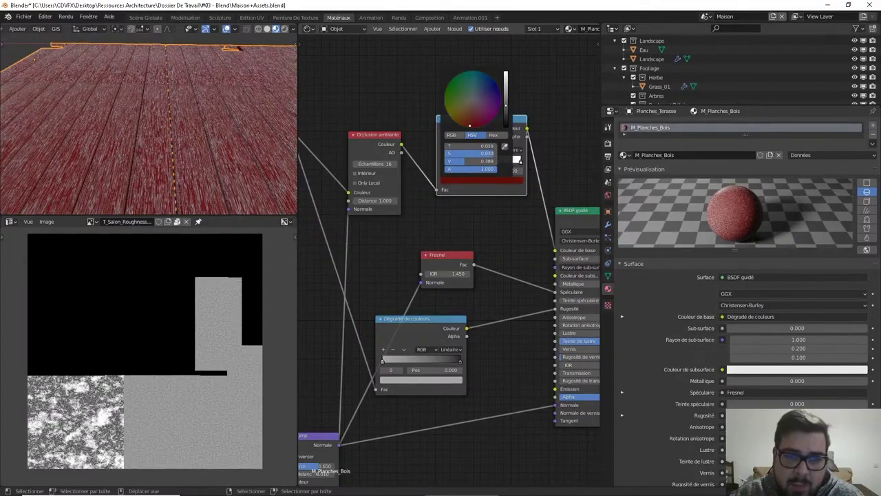
key(x)
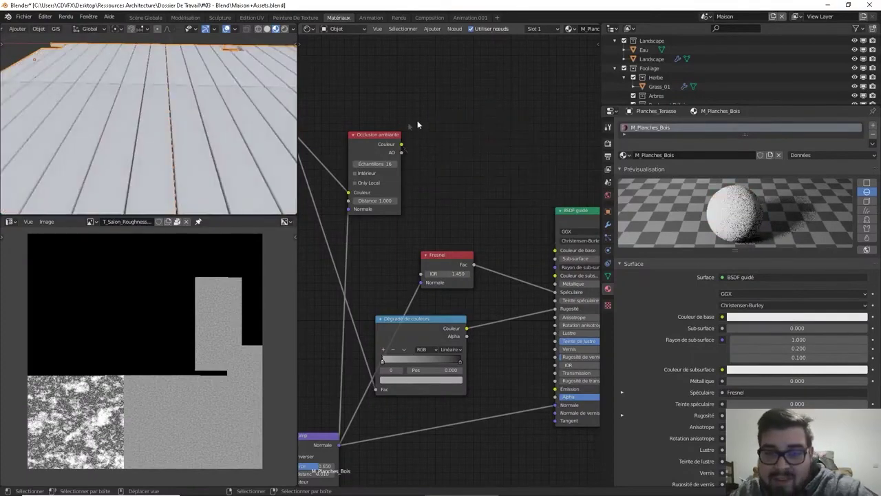
drag(401, 144, 549, 249)
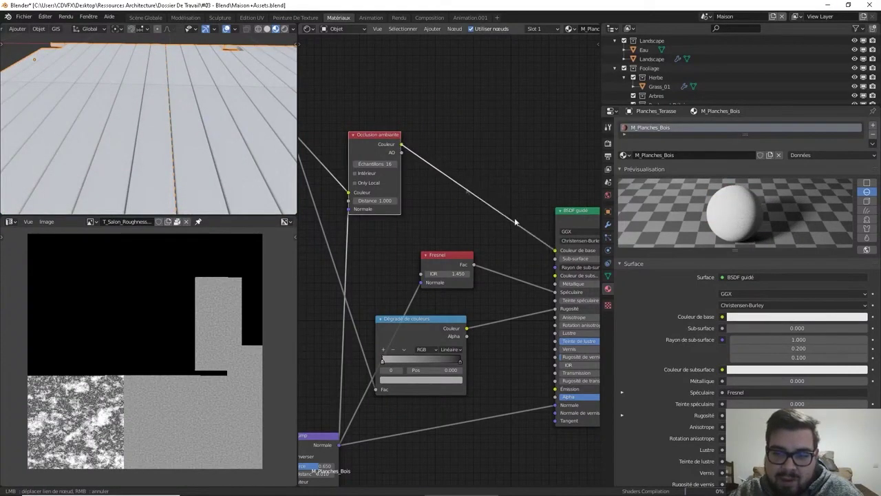
Move the Occlusion ambiante node nearer the shader and insert a colour ramp between the Multiplier node and its Couleur input.
drag(373, 142, 532, 234)
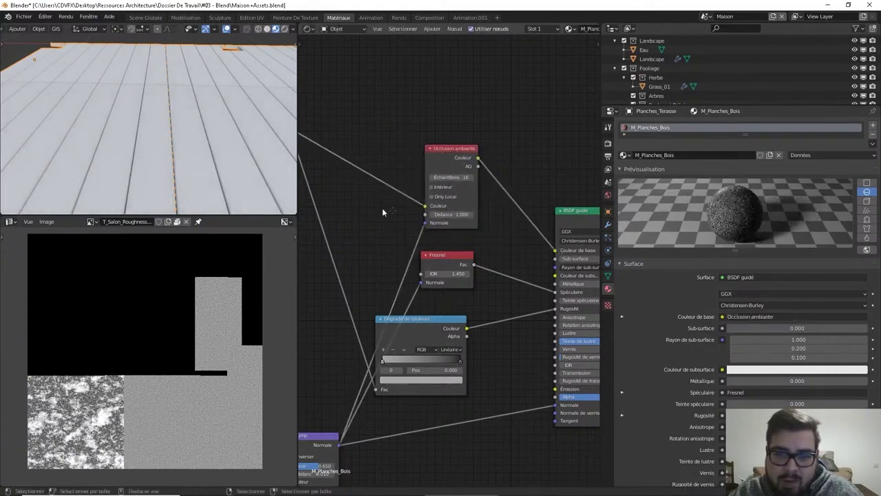
key(shift+a)
mouse_move(420, 204)
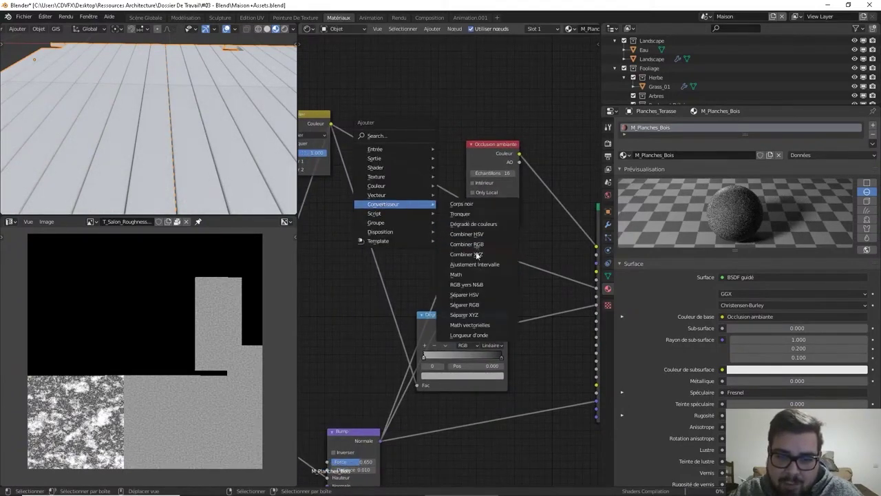
click(474, 224)
click(422, 129)
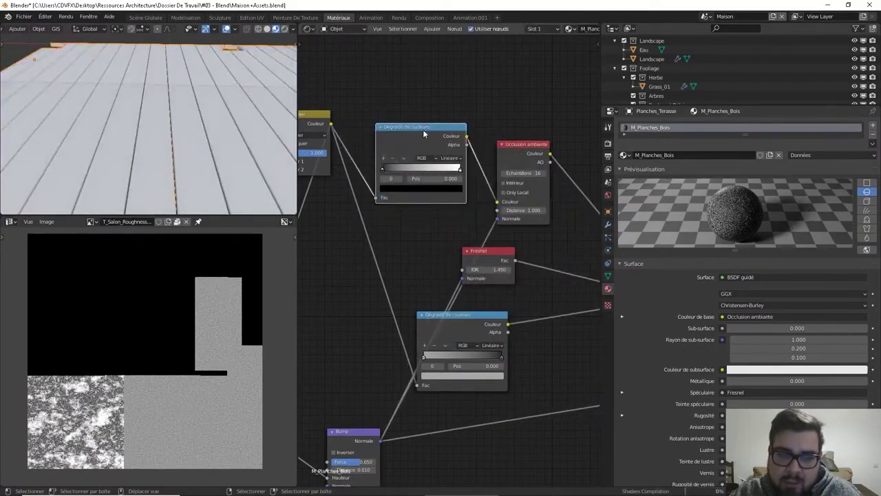
drag(423, 129, 421, 122)
Colour the new ramp's black stop dark brown and its white stop orange to give the planks a wood tint.
click(412, 181)
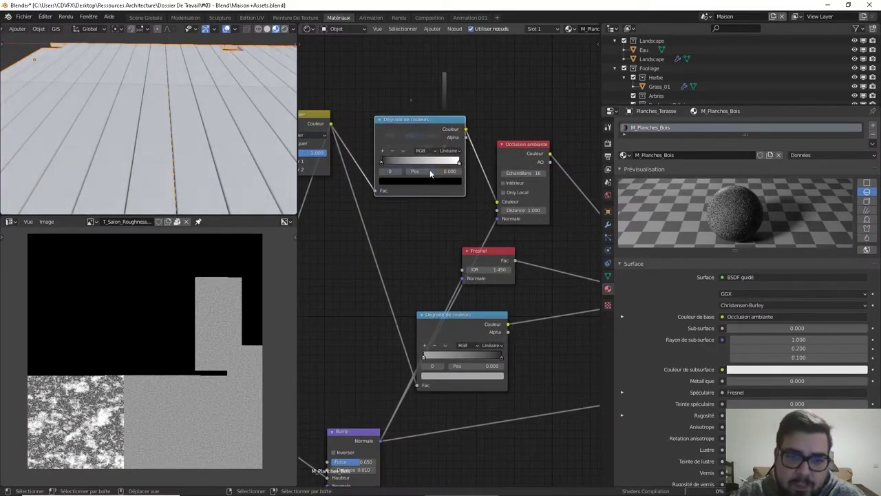
mouse_move(444, 127)
mouse_down()
mouse_move(445, 114)
mouse_move(403, 127)
mouse_move(441, 126)
mouse_move(406, 121)
mouse_move(444, 115)
mouse_up()
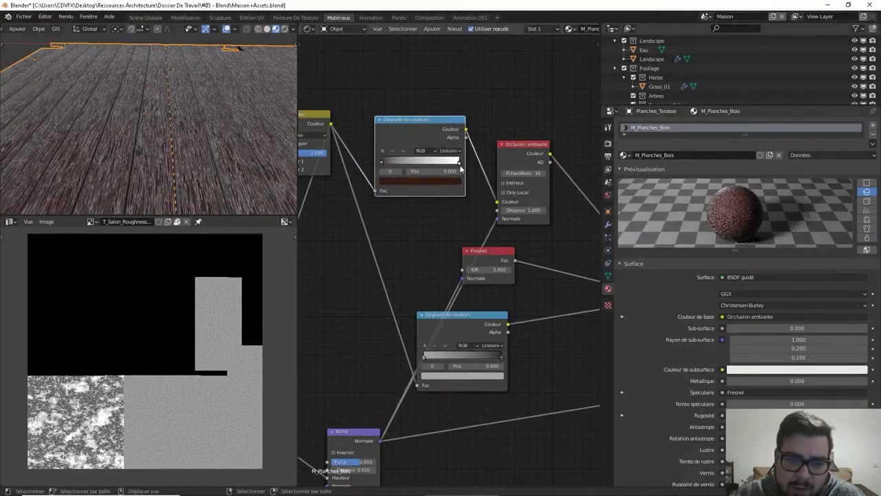
click(459, 163)
click(431, 180)
mouse_move(413, 122)
mouse_down()
mouse_move(398, 119)
mouse_move(401, 126)
mouse_move(402, 119)
mouse_up()
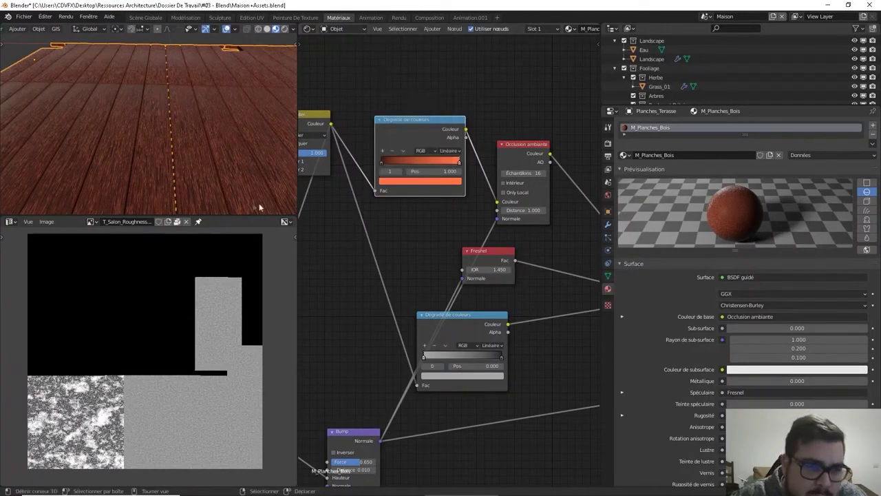
Examine the wood grain and colour on the terrace planks up close and from a distance with the whole house.
middle_drag(259, 203, 232, 179)
scroll(232, 178, up, 2)
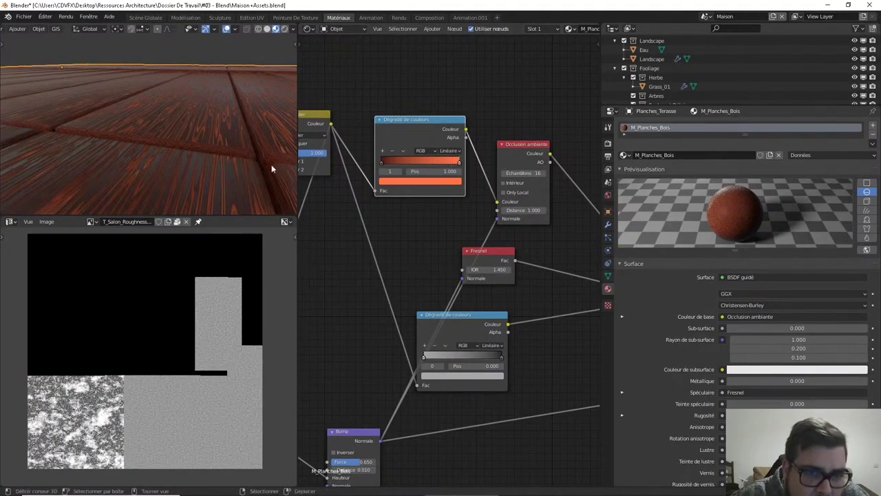
middle_drag(70, 117, 127, 162)
scroll(197, 149, down, 4)
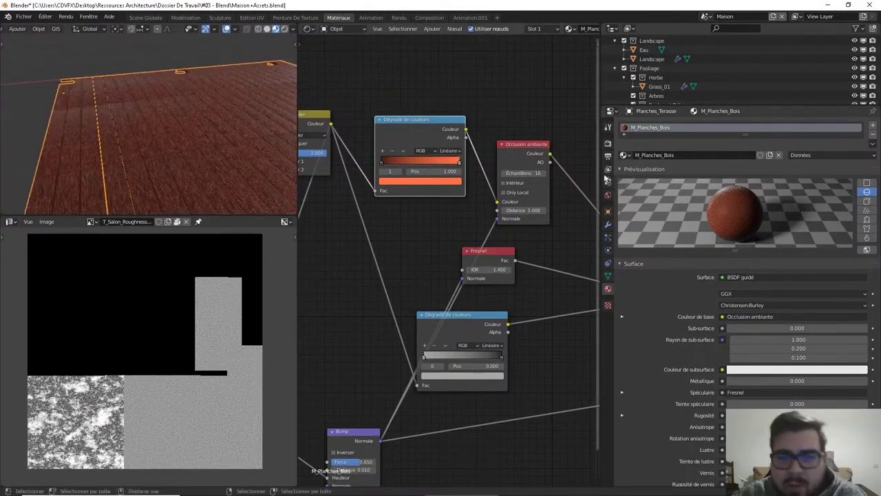
middle_drag(468, 232, 223, 144)
middle_drag(130, 172, 174, 126)
scroll(140, 123, down, 3)
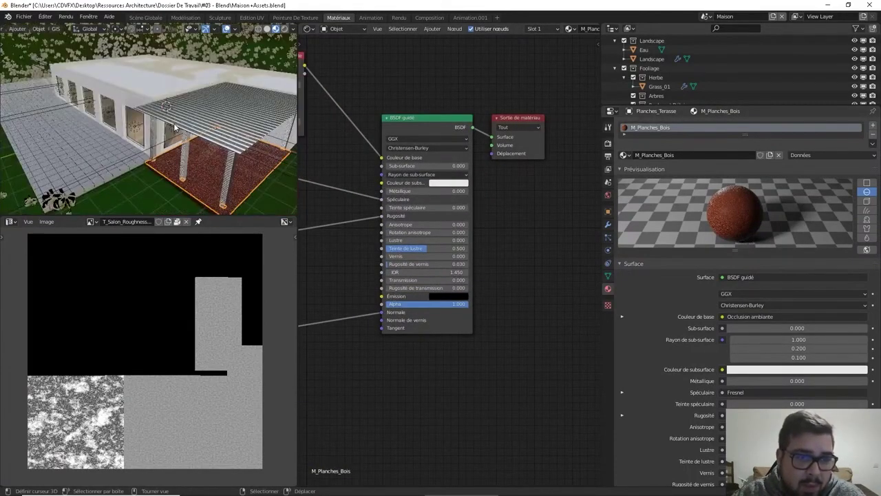
Select the terrace pillars object and isolate it from the rest of the scene.
middle_drag(172, 77, 203, 122)
scroll(214, 177, up, 4)
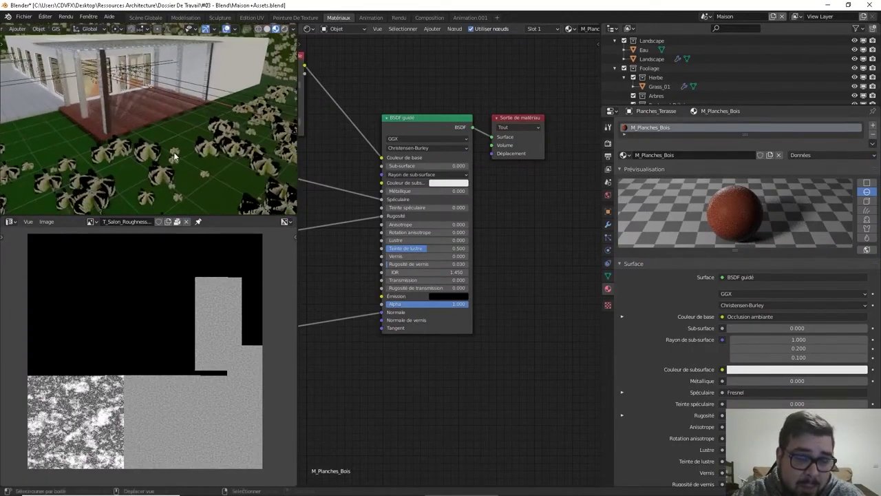
middle_drag(214, 176, 174, 152)
middle_drag(44, 155, 157, 110)
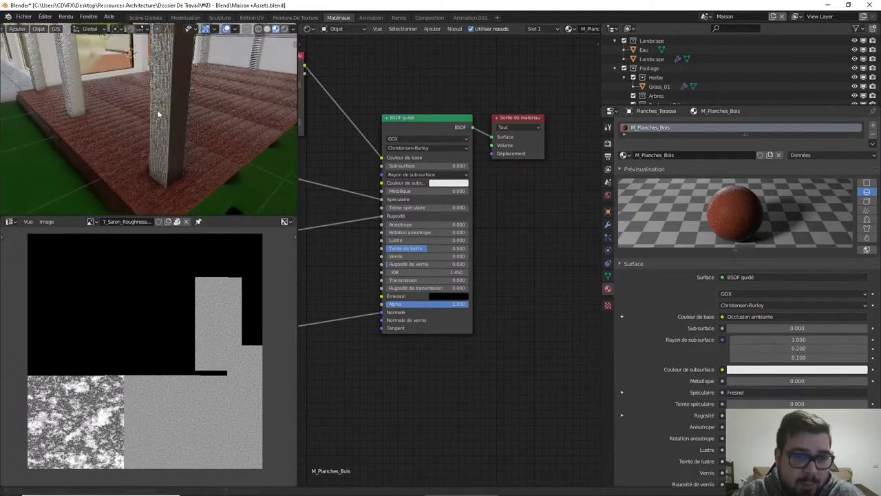
click(157, 109)
key(KP_Divide)
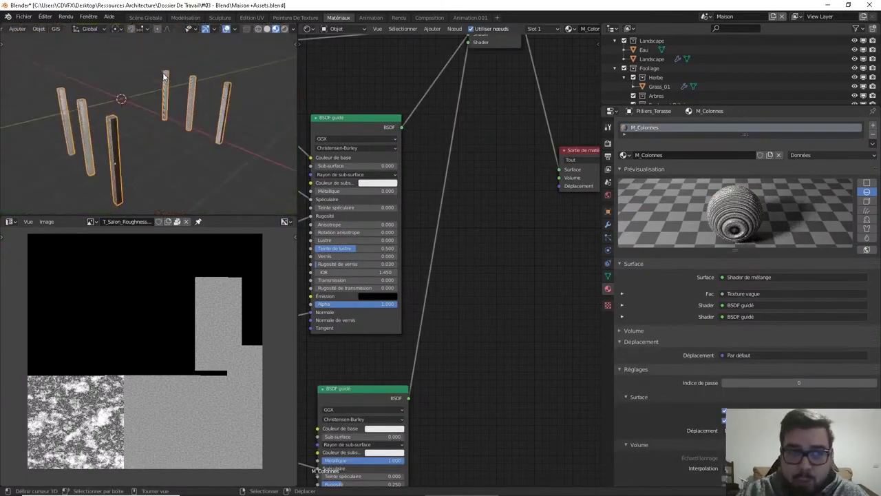
Examine the isolated terrace pillars' surface and mesh, and check their modifier stack.
middle_drag(147, 136, 133, 60)
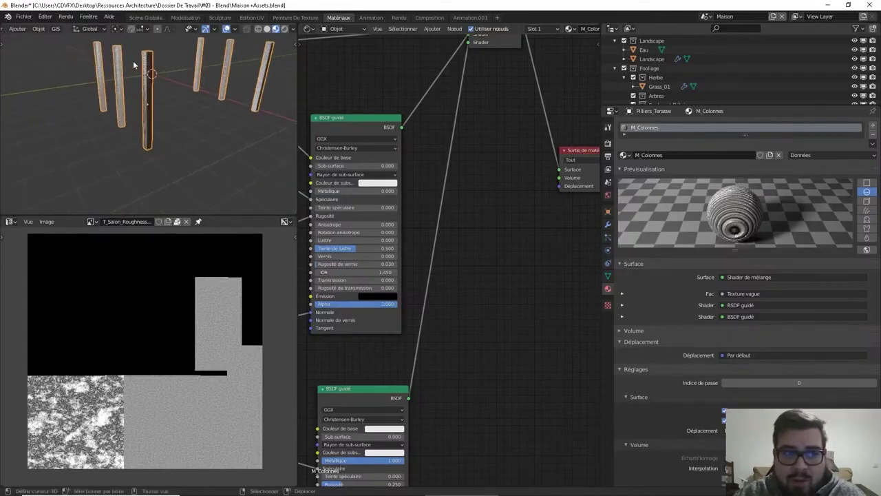
scroll(188, 117, up, 3)
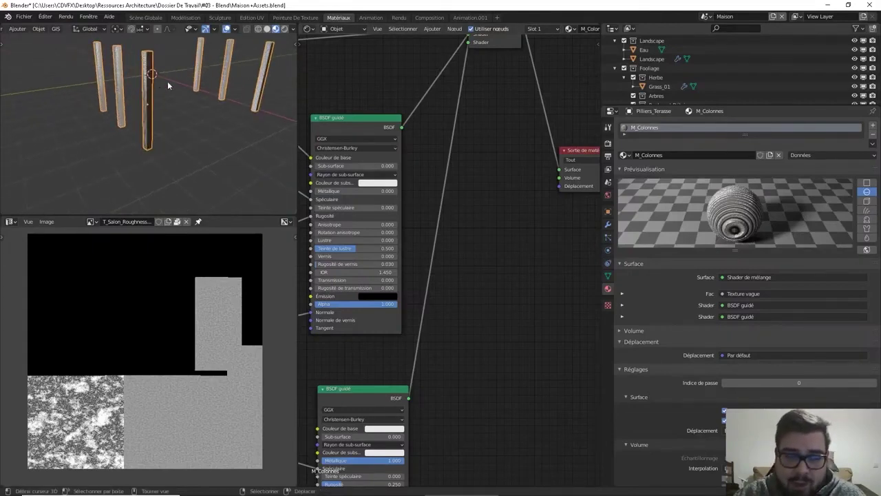
key(Tab)
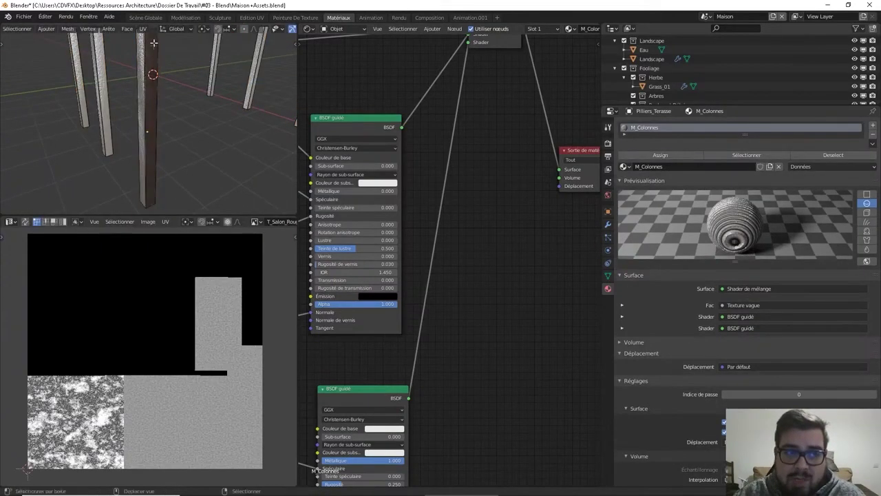
middle_drag(161, 100, 152, 78)
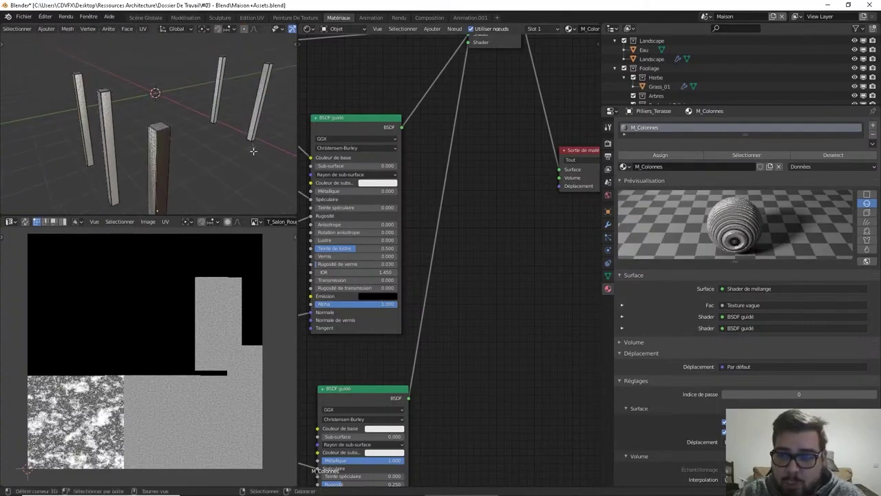
key(Tab)
click(608, 224)
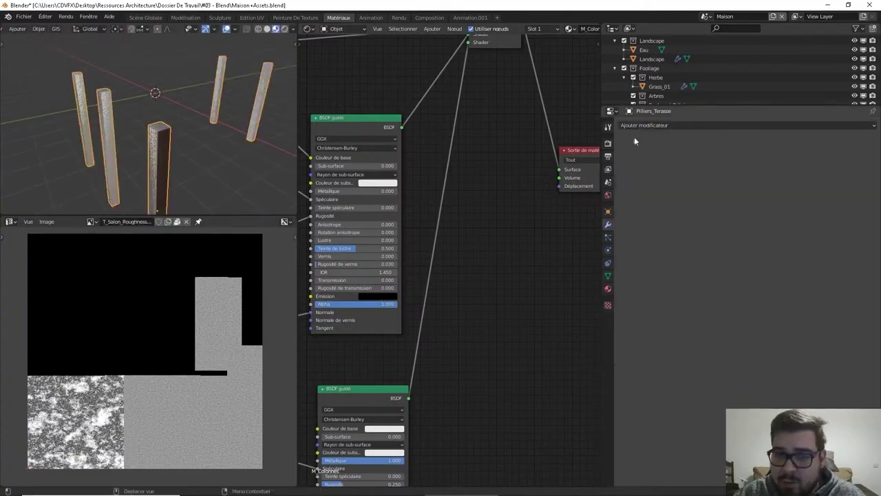
shift+middle_drag(170, 148, 171, 113)
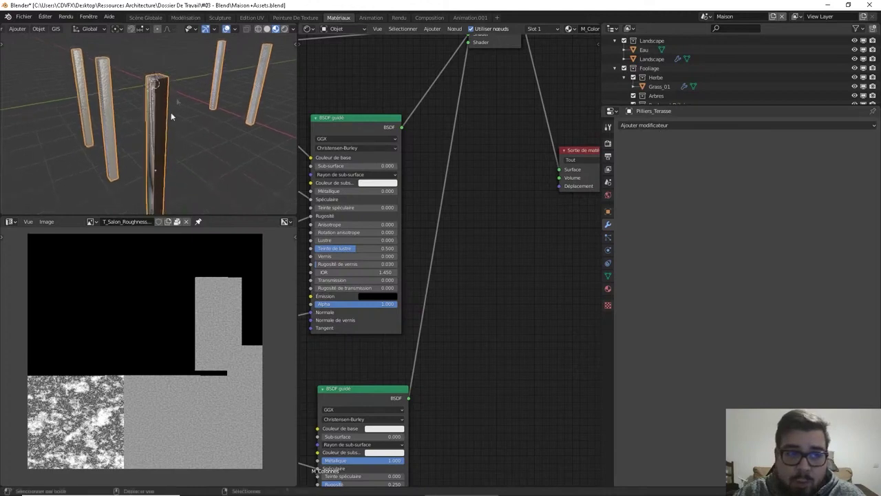
shift+middle_drag(193, 141, 192, 110)
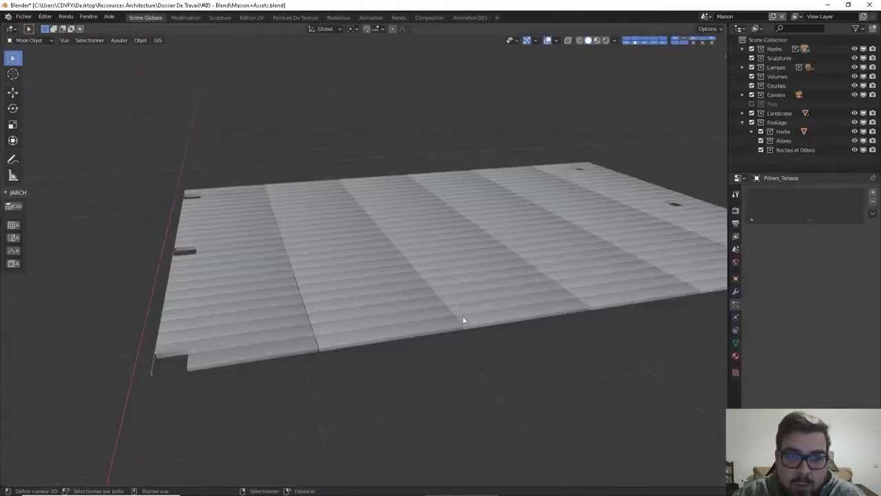
In the Scène Globale workspace, replace the isolated planks with the isolated terrace pillars and enter Edit Mode on them.
key(KP_Divide)
key(KP_Divide)
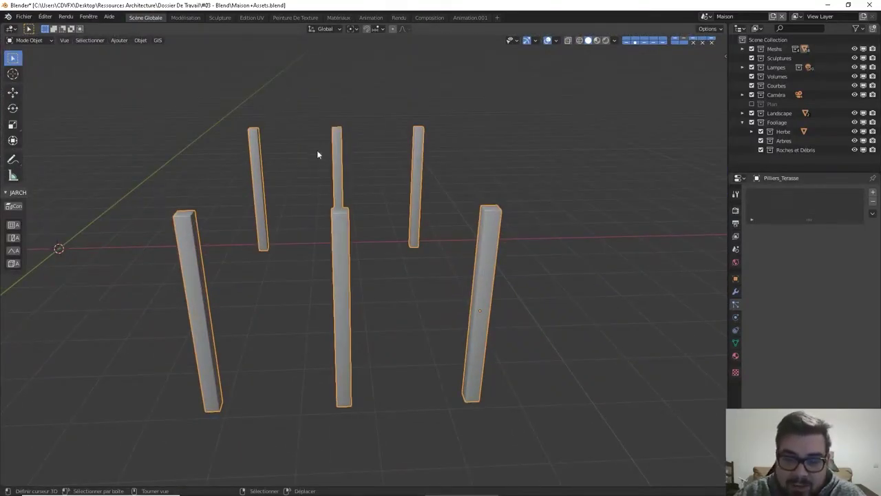
middle_drag(381, 246, 350, 237)
key(Tab)
Change to edge selection and select the edge loop just below the top bevel of the nearest pillar.
scroll(301, 239, up, 2)
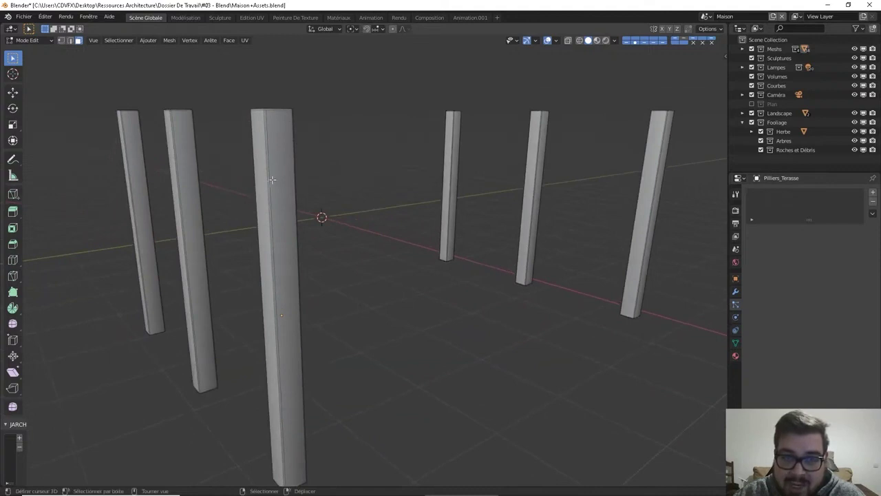
shift+middle_drag(273, 180, 290, 176)
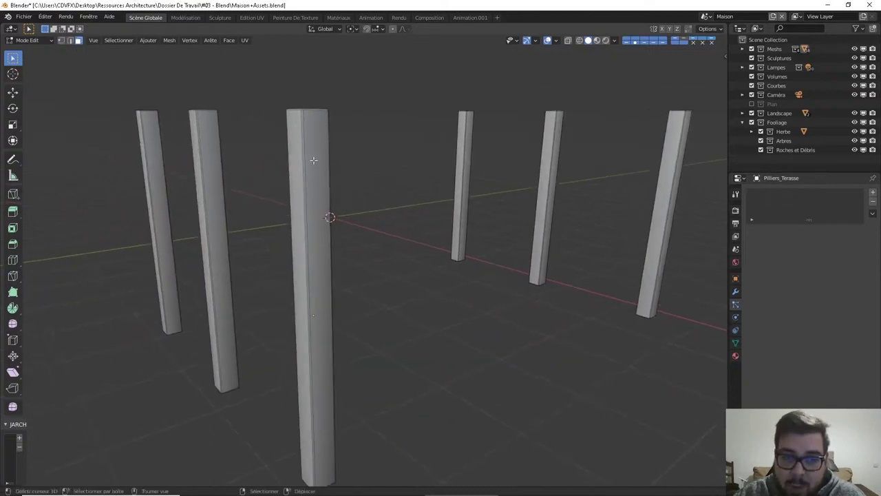
scroll(315, 167, up, 2)
shift+middle_drag(331, 176, 379, 278)
scroll(338, 201, up, 3)
scroll(383, 196, up, 2)
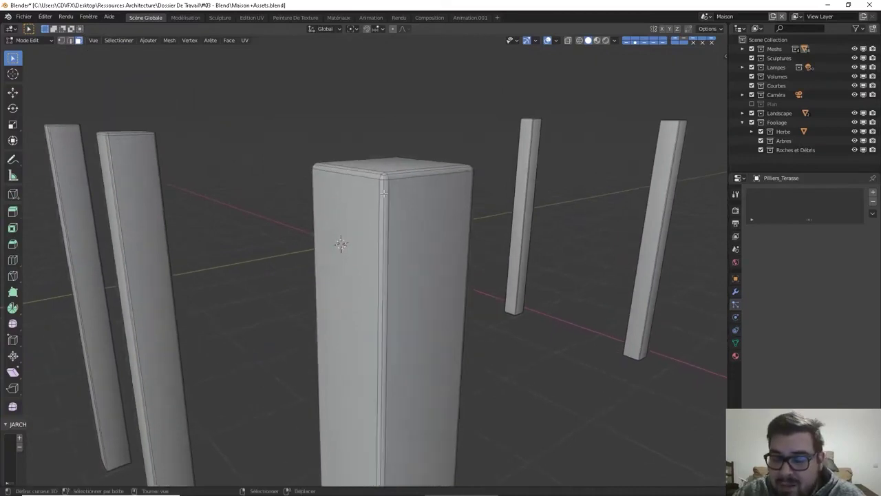
alt+click(384, 195)
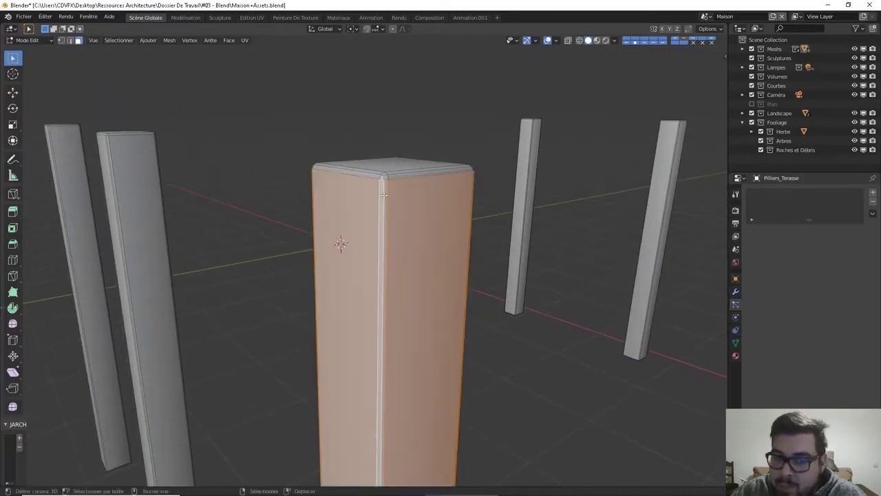
click(70, 40)
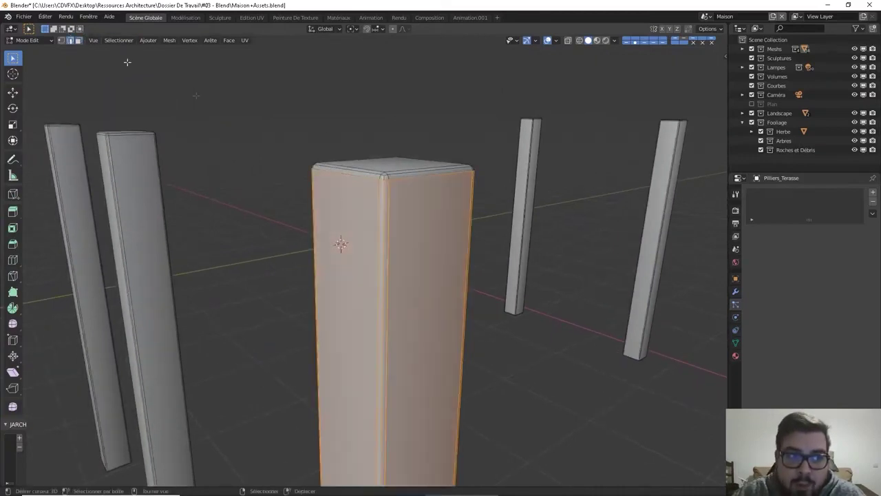
alt+click(418, 177)
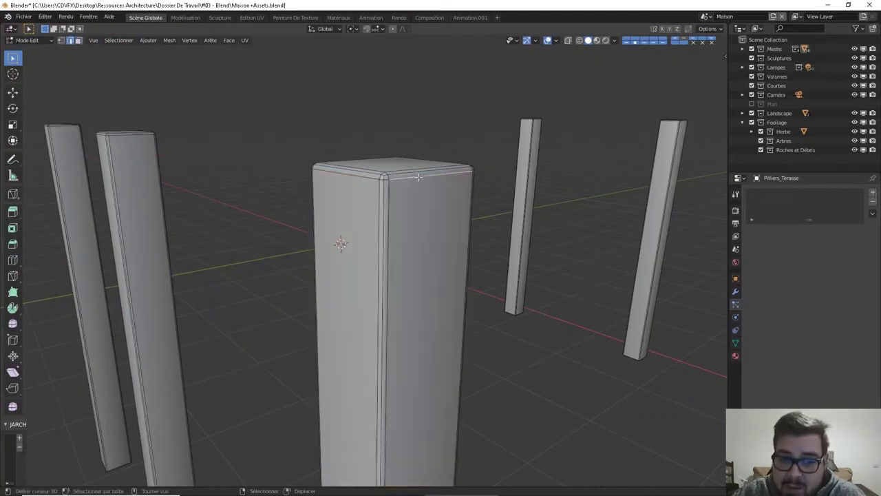
Extend the selection to the upper edge loops of all the terrace pillars and mark them as UV seams.
middle_drag(516, 177, 520, 119)
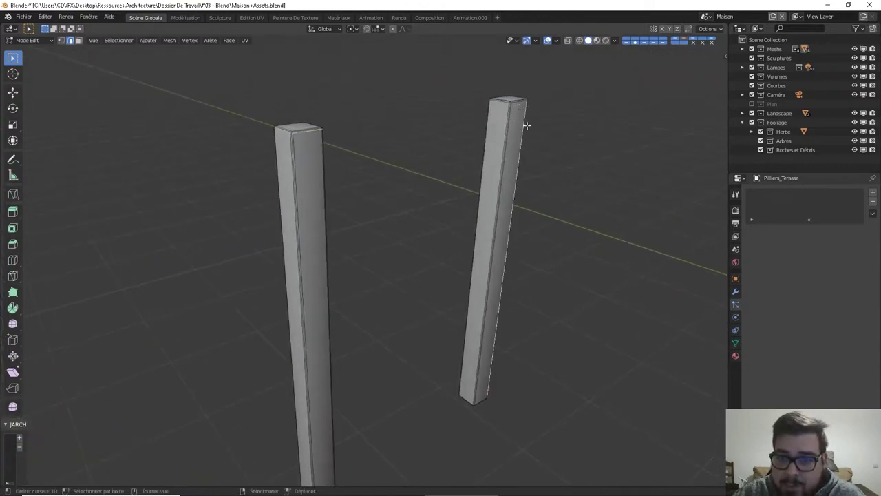
key(ctrl+z)
alt+click(513, 108)
key(ctrl+z)
scroll(516, 109, up, 1)
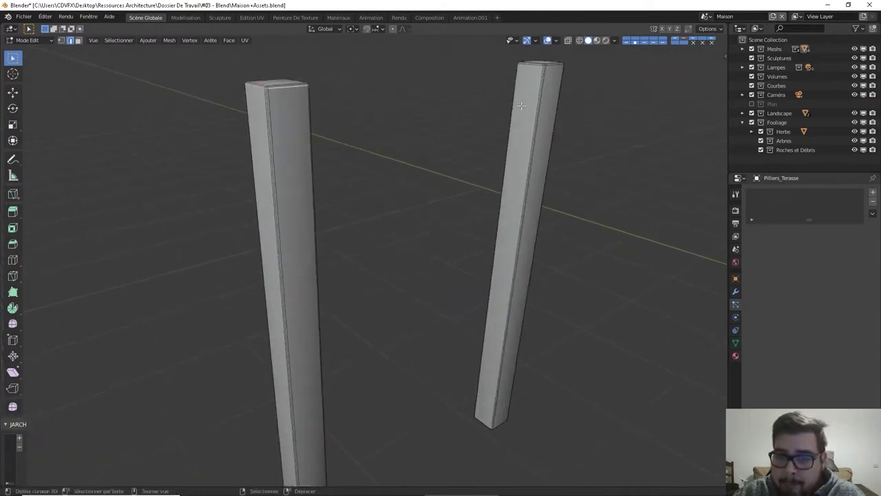
shift+middle_drag(517, 109, 539, 256)
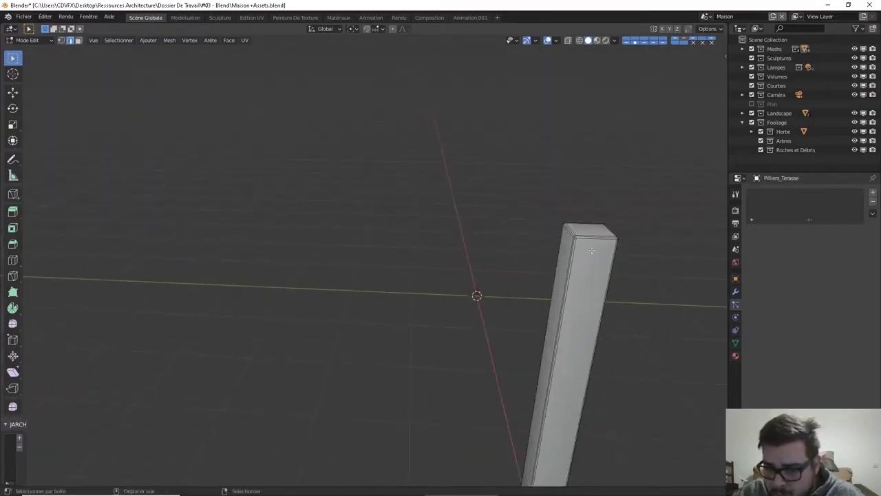
middle_drag(599, 240, 472, 244)
scroll(529, 182, down, 6)
key(ctrl+e)
click(468, 250)
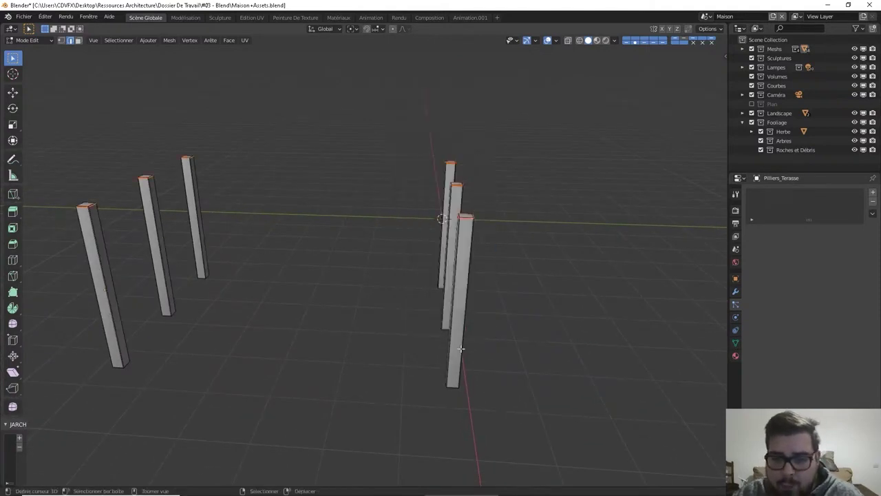
Select the edge loops around the bases of all the pillars and mark them as UV seams.
scroll(492, 388, up, 4)
middle_drag(491, 387, 552, 420)
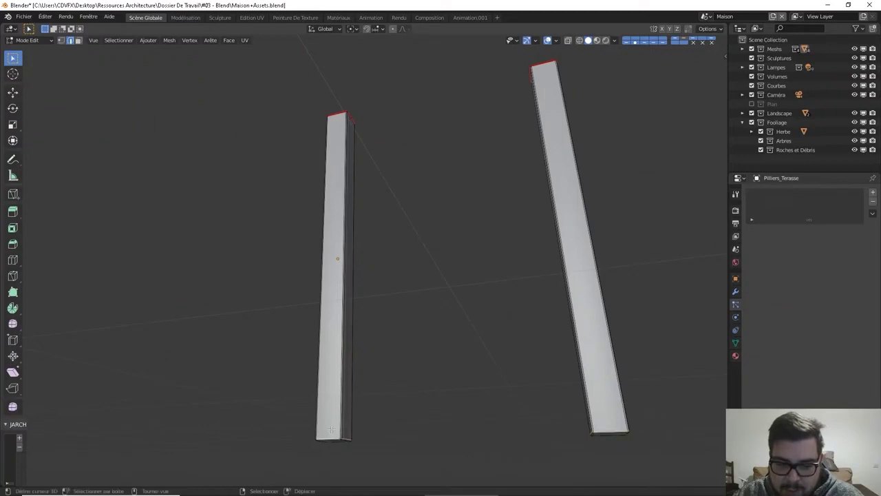
key(ctrl+e)
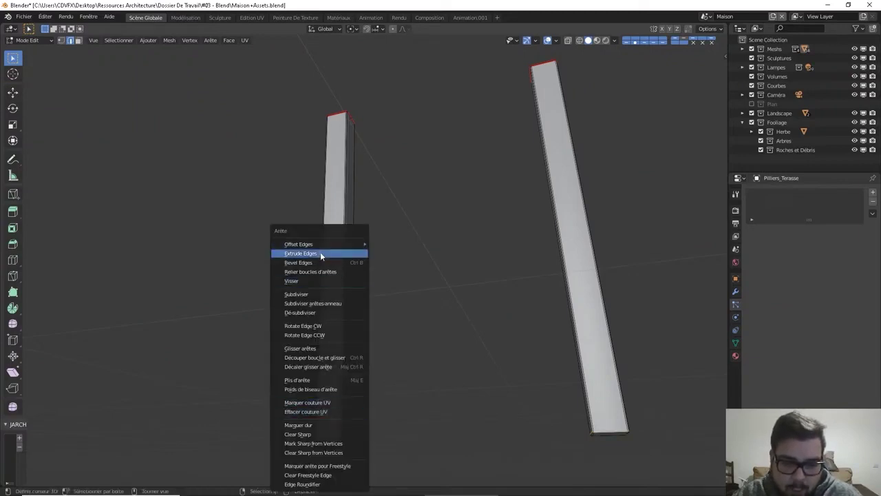
click(307, 402)
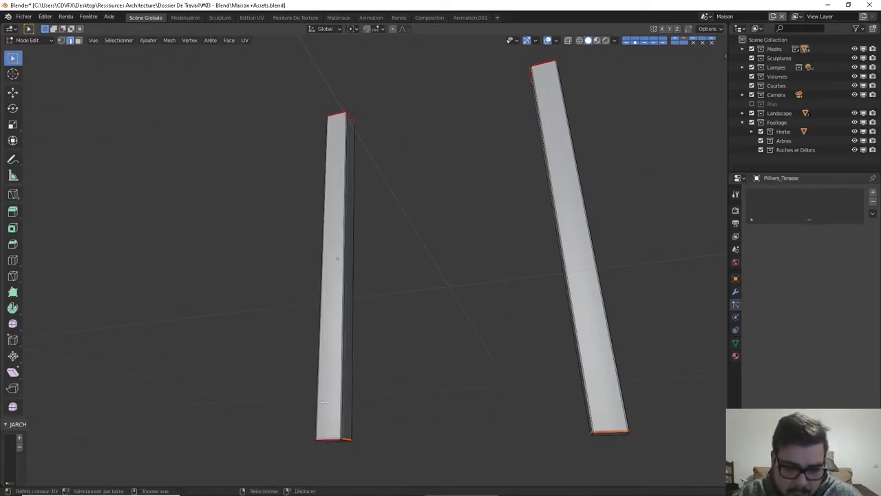
Mark one vertical corner edge of the first pillar as a UV seam.
shift+middle_drag(379, 321, 482, 271)
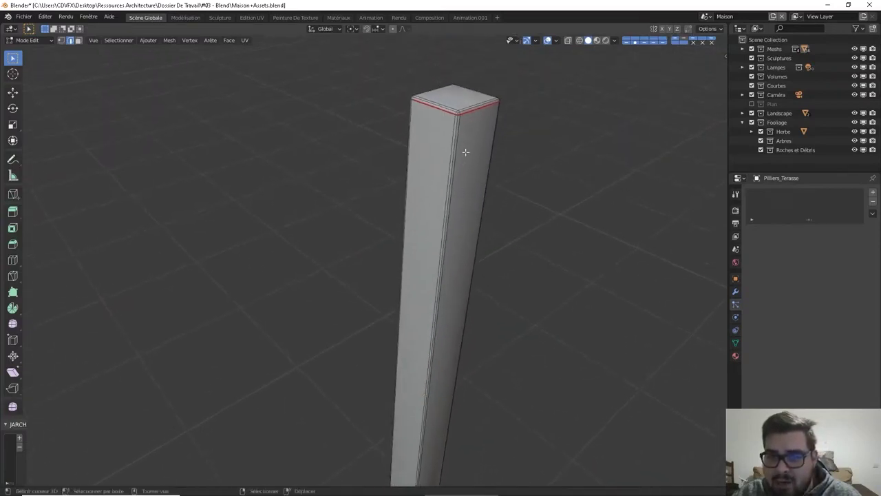
click(451, 176)
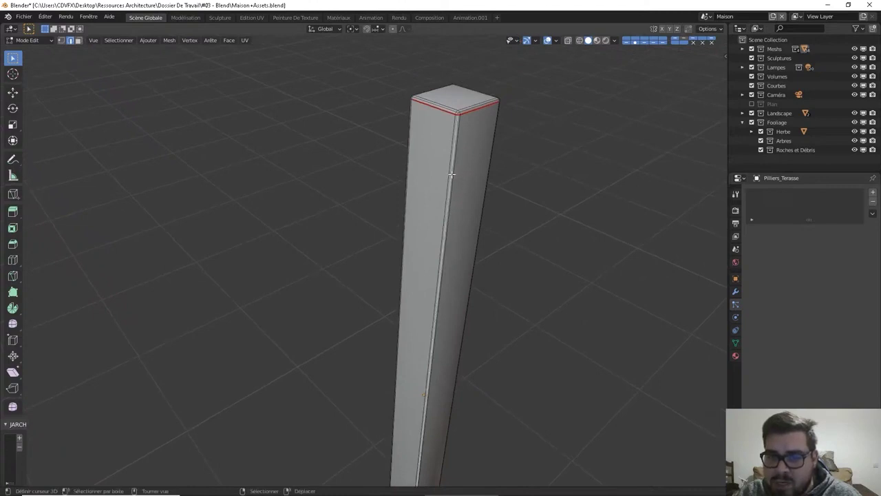
key(ctrl+e)
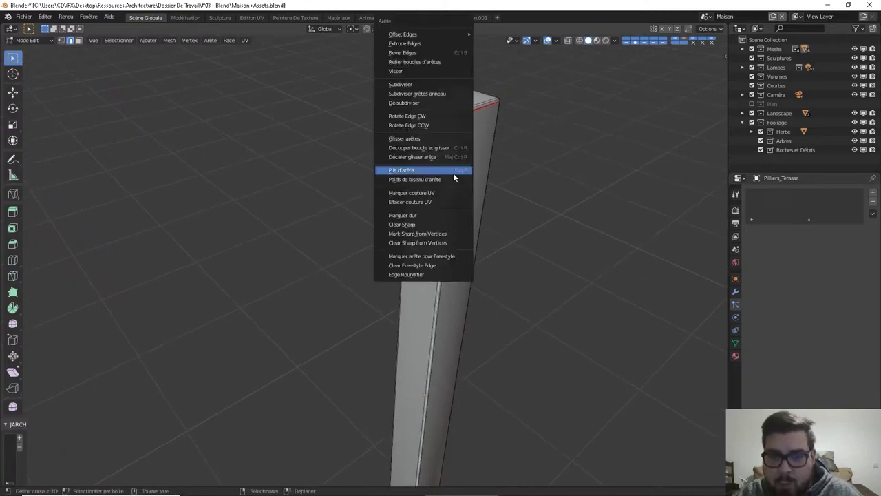
click(442, 195)
Mark the matching vertical corner edge of the second pillar in the row as a UV seam.
shift+middle_drag(537, 331, 484, 214)
scroll(506, 241, down, 5)
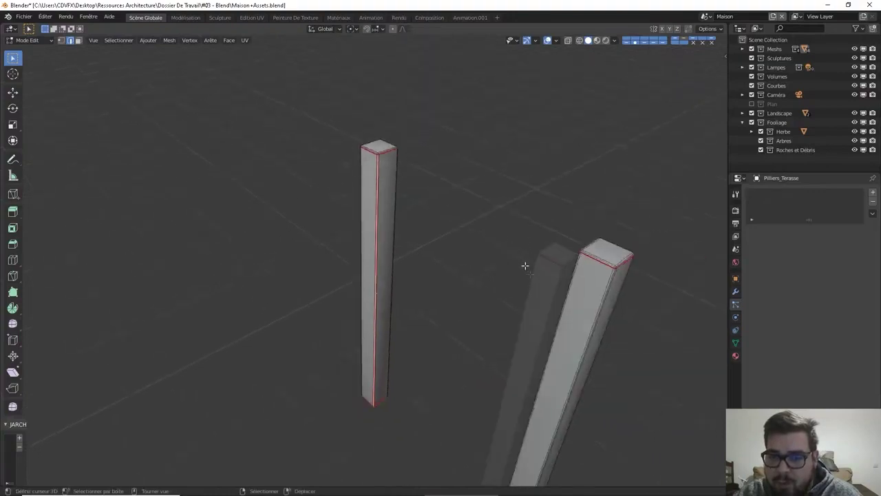
shift+middle_drag(525, 266, 461, 202)
scroll(495, 220, up, 3)
shift+middle_drag(525, 238, 477, 201)
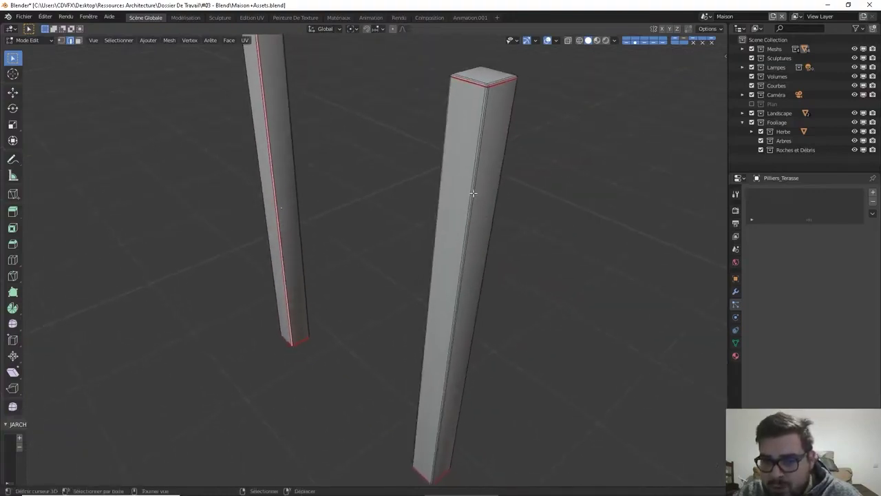
click(473, 193)
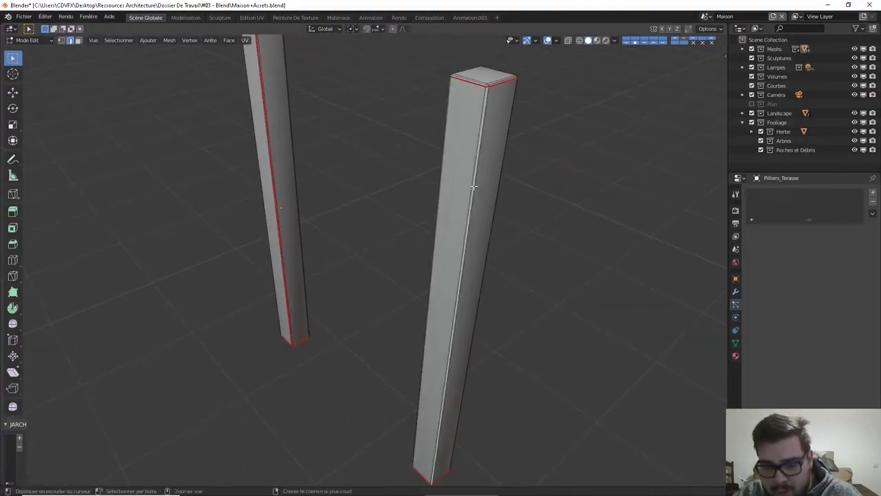
key(ctrl+e)
click(451, 191)
Mark the vertical corner edge of the third pillar in the same row as a UV seam.
mouse_move(451, 191)
middle_down()
mouse_move(611, 301)
mouse_move(443, 173)
mouse_move(451, 176)
middle_up()
click(537, 209)
key(ctrl+e)
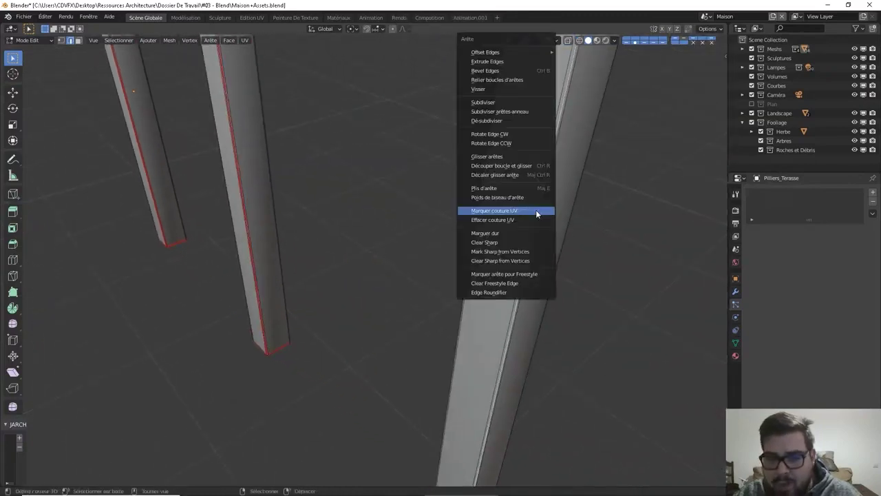
click(505, 211)
Mark a vertical corner edge of the first pillar in the opposite row as a UV seam.
middle_drag(505, 211, 269, 269)
middle_drag(278, 213, 319, 244)
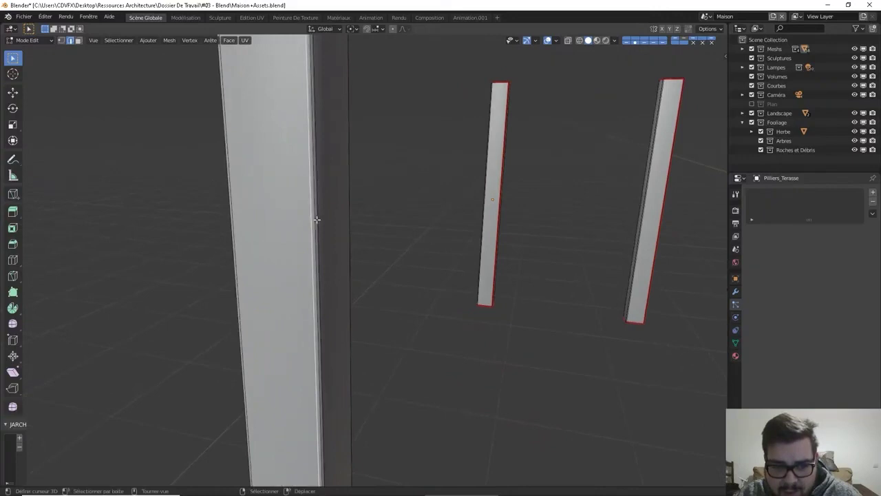
click(316, 219)
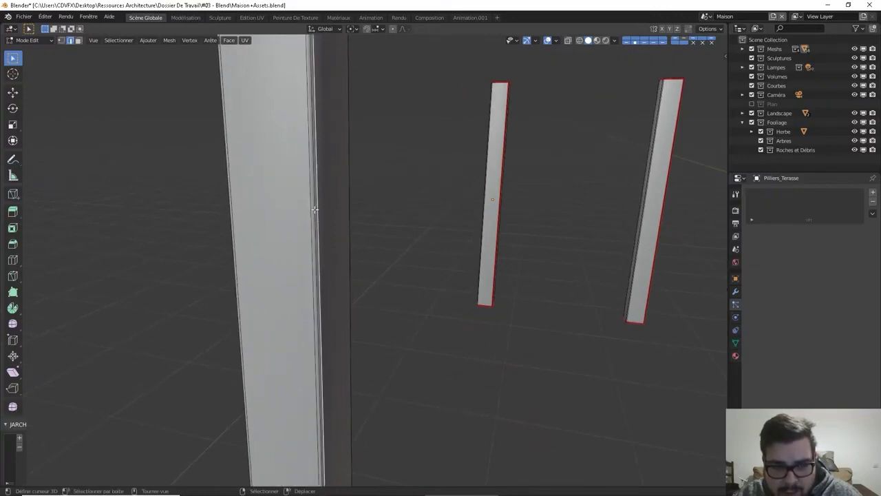
right_click(314, 209)
click(314, 208)
Mark a vertical corner edge of the second pillar in the opposite row as a UV seam.
middle_drag(651, 346, 462, 259)
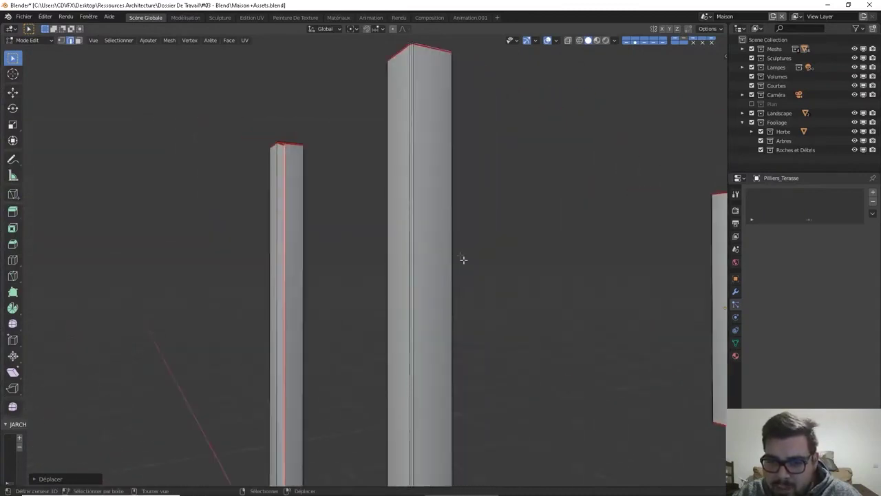
click(412, 238)
key(ctrl+e)
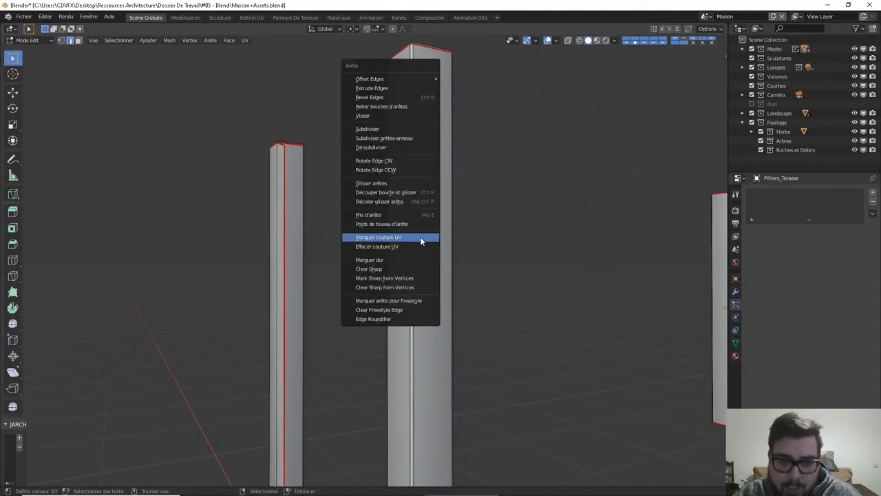
click(420, 238)
Mark a vertical corner edge of the third pillar in the opposite row as a UV seam.
scroll(585, 330, down, 5)
scroll(520, 313, up, 5)
shift+middle_drag(696, 314, 632, 298)
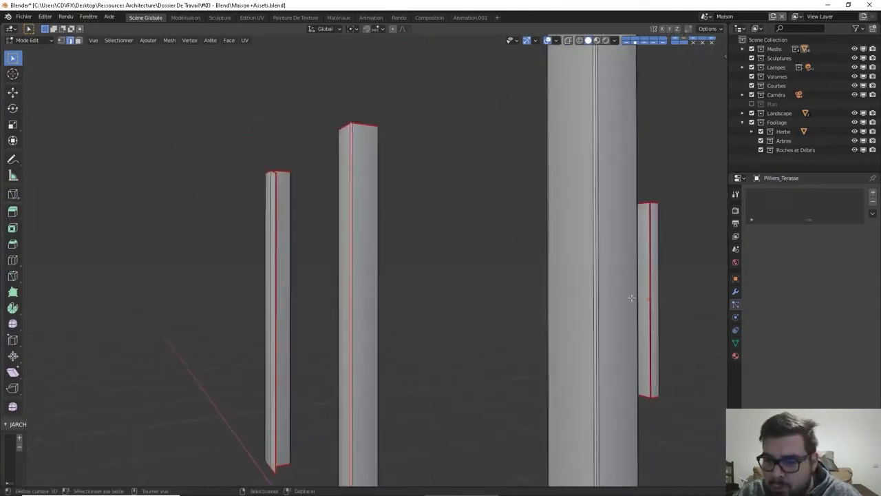
click(596, 275)
key(ctrl+e)
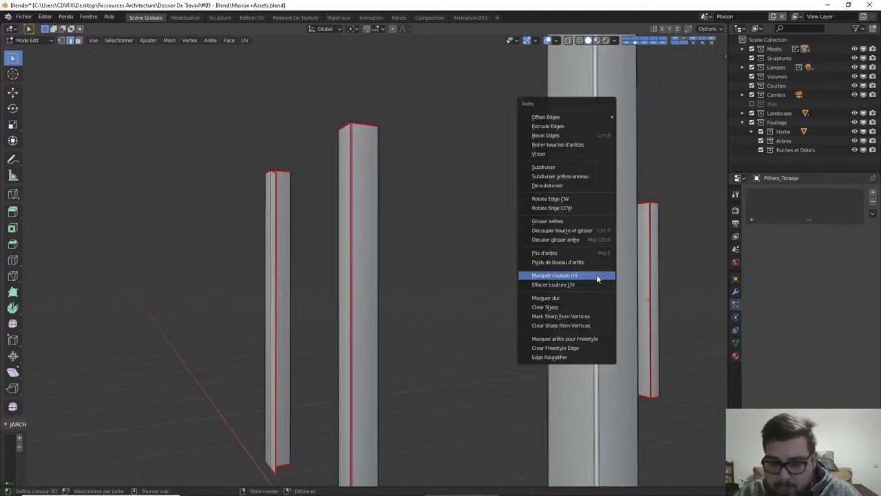
click(596, 274)
Mark the short bevel edges at the bottom corners of the third pillar as UV seams.
scroll(596, 276, down, 3)
middle_drag(594, 292, 490, 304)
scroll(510, 325, up, 5)
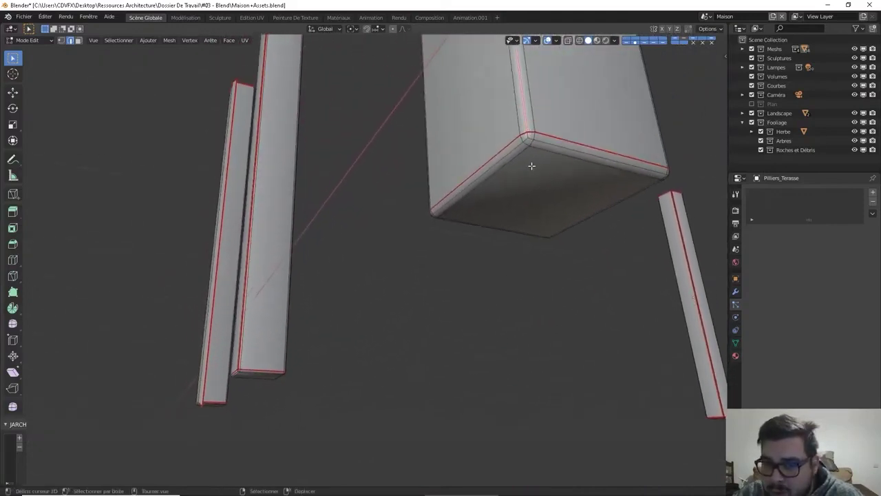
middle_drag(532, 165, 528, 177)
ctrl+click(505, 196)
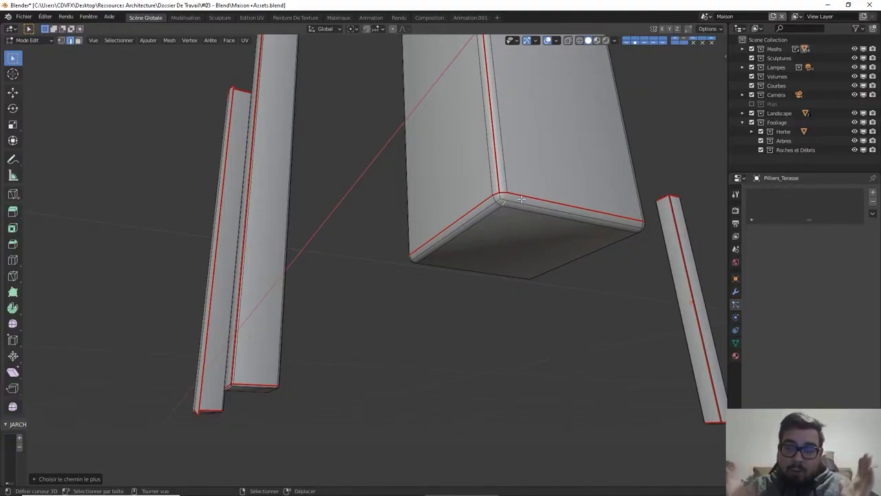
middle_drag(496, 218, 505, 282)
scroll(505, 282, up, 5)
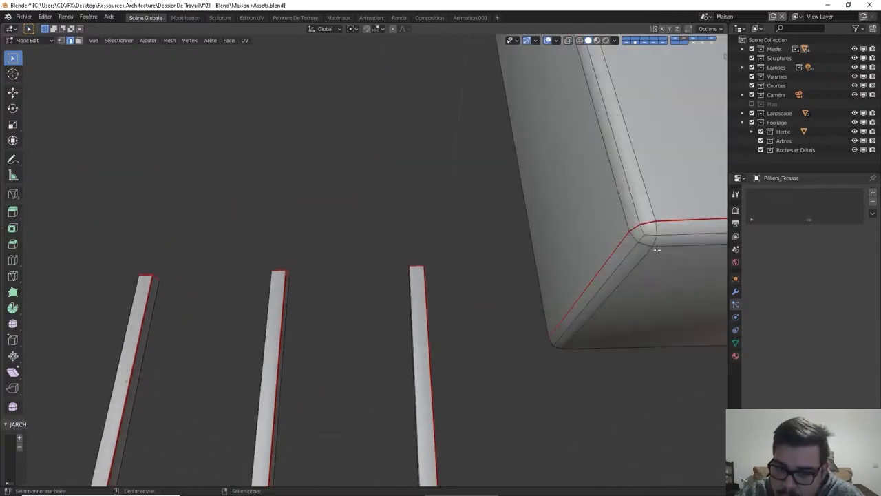
middle_drag(633, 303, 495, 279)
scroll(496, 279, down, 8)
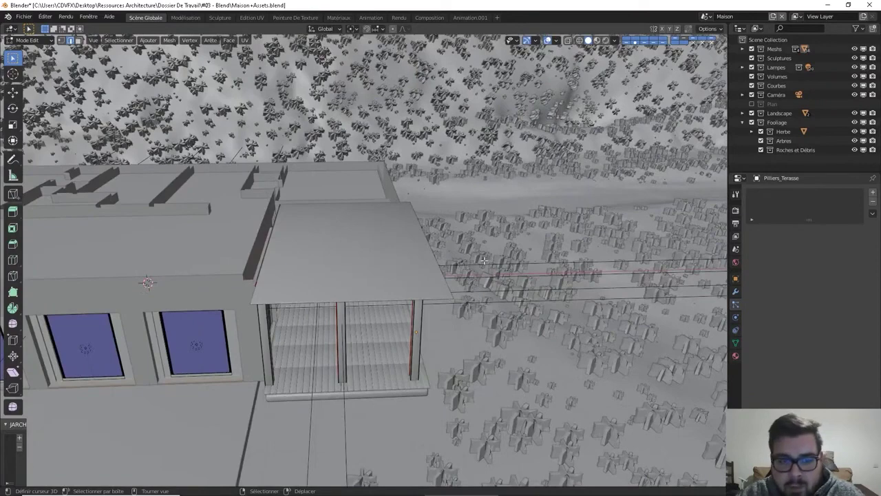
key(KP_Divide)
middle_drag(498, 252, 383, 228)
scroll(410, 300, up, 10)
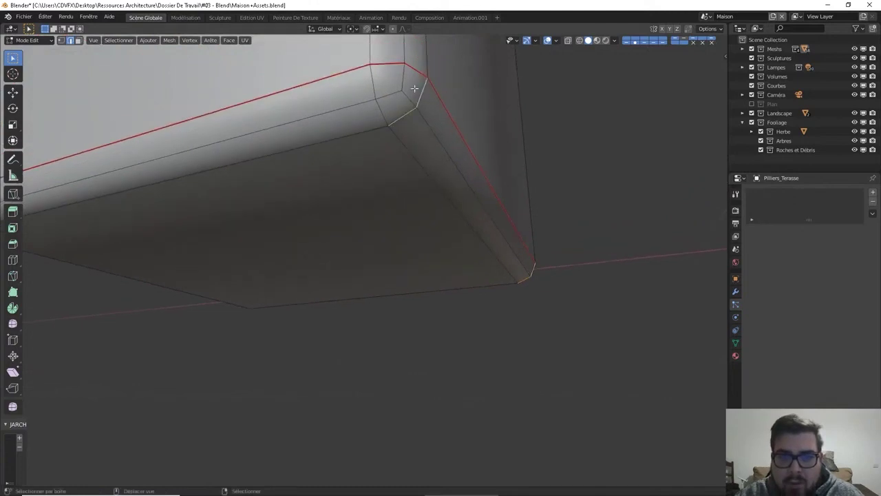
middle_drag(414, 88, 553, 115)
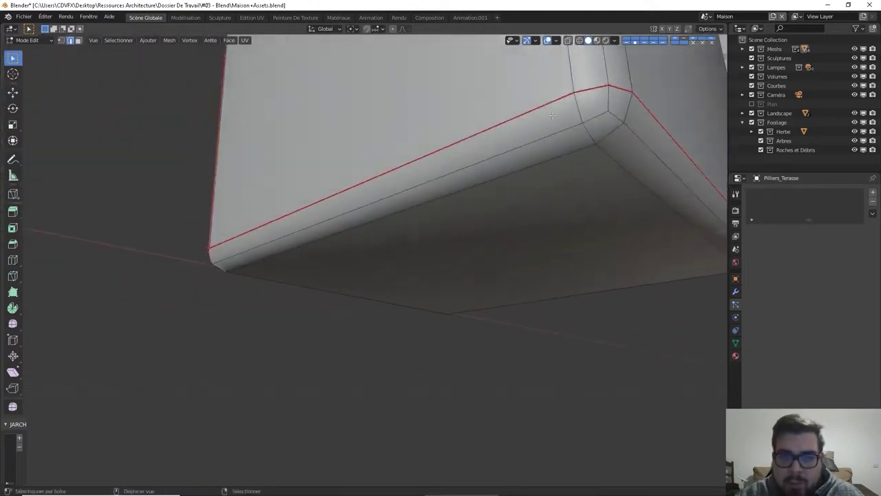
right_click(631, 110)
click(608, 176)
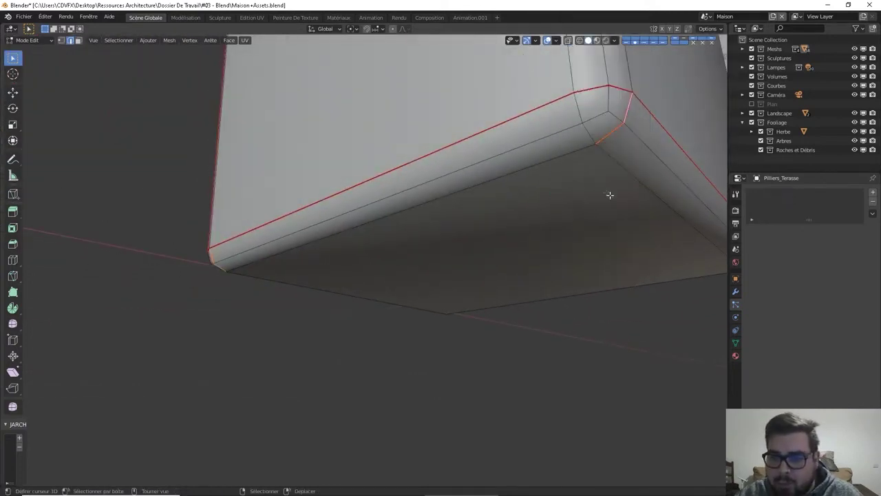
Mark the short bevel edges at the pillar's top corners as UV seams.
middle_drag(610, 195, 418, 308)
scroll(404, 196, up, 3)
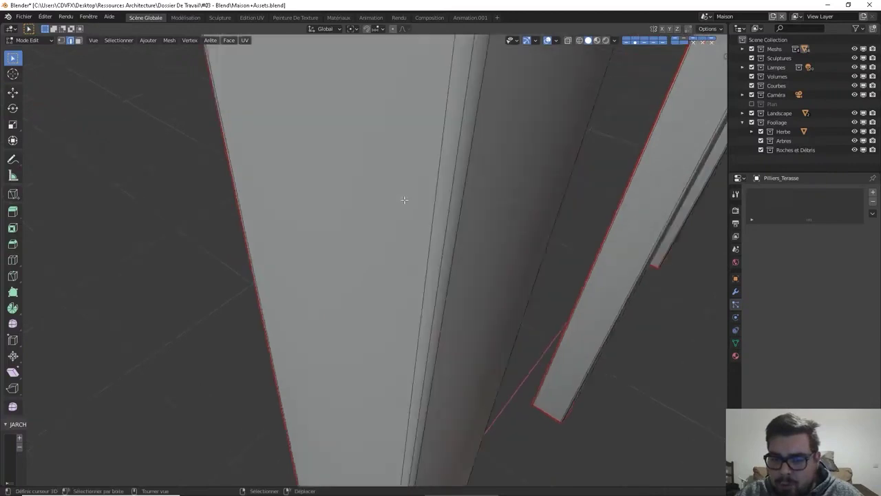
shift+middle_drag(403, 199, 410, 238)
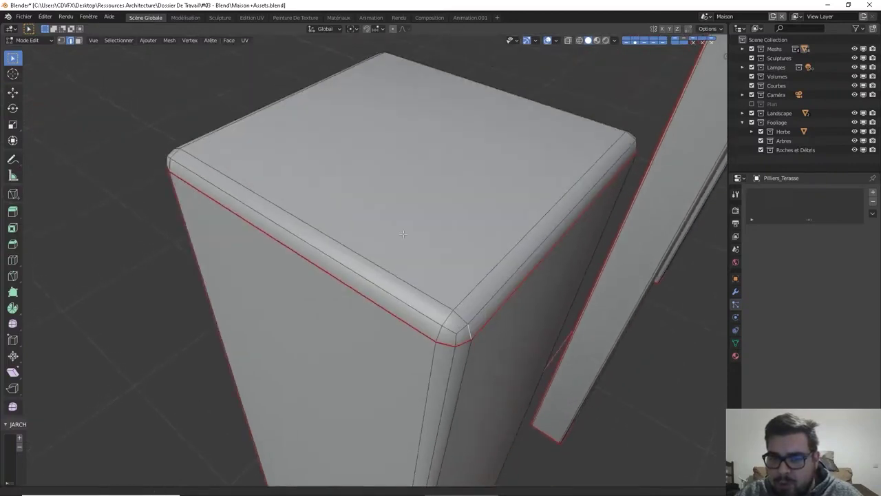
right_click(463, 314)
click(463, 314)
Inspect all six pillars together, including in Object mode with rendered shading.
scroll(635, 286, down, 5)
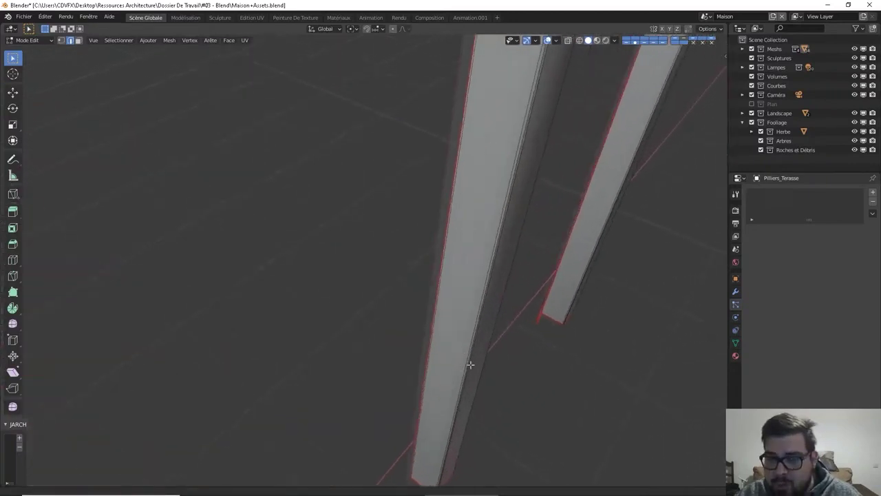
shift+middle_drag(470, 365, 415, 425)
middle_drag(399, 333, 507, 245)
scroll(473, 290, down, 8)
key(KP_1)
scroll(430, 216, up, 3)
scroll(467, 280, down, 3)
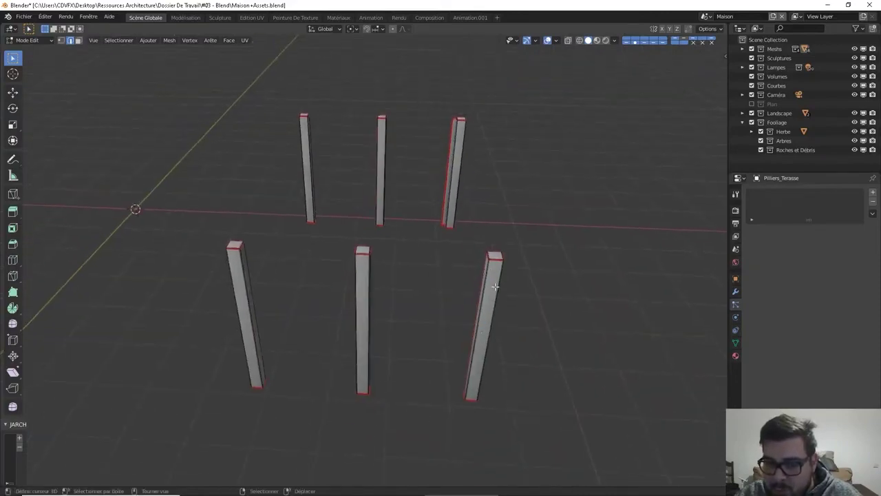
key(Tab)
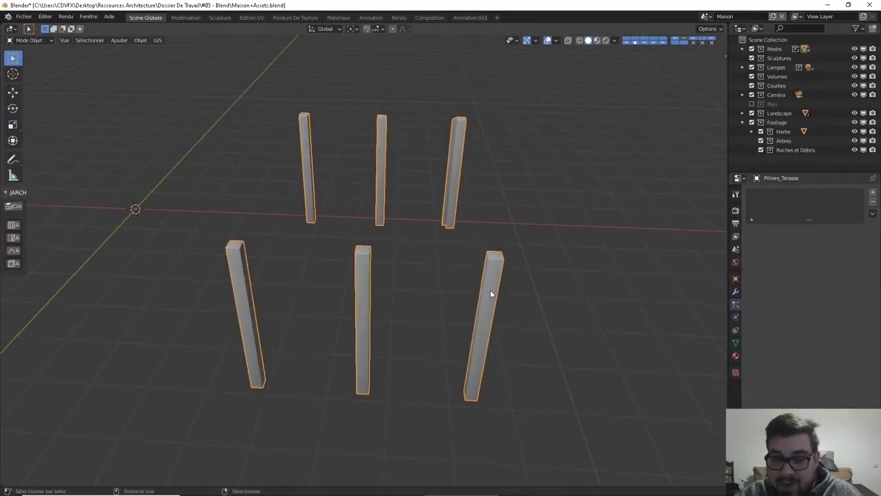
key(shift+z)
middle_drag(498, 284, 466, 252)
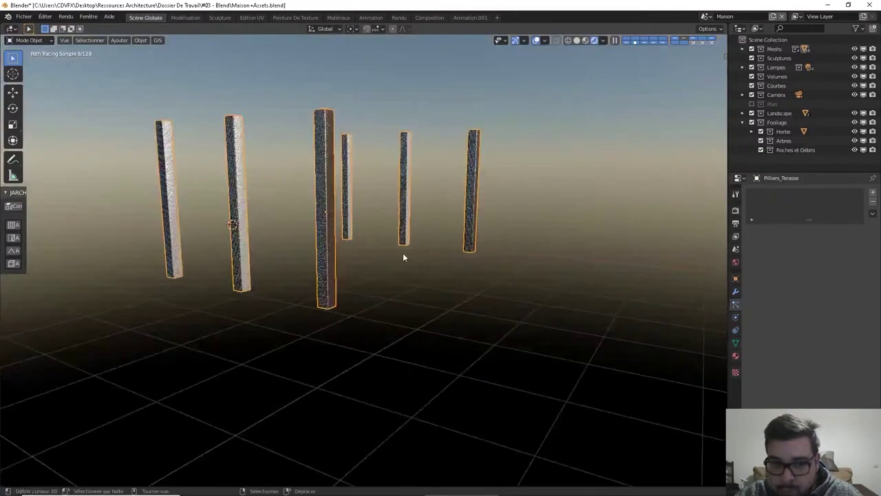
scroll(403, 255, up, 3)
Delete the geometry of five pillars with see-through selection in Edit mode, keeping only the one nearest the object's origin.
key(Tab)
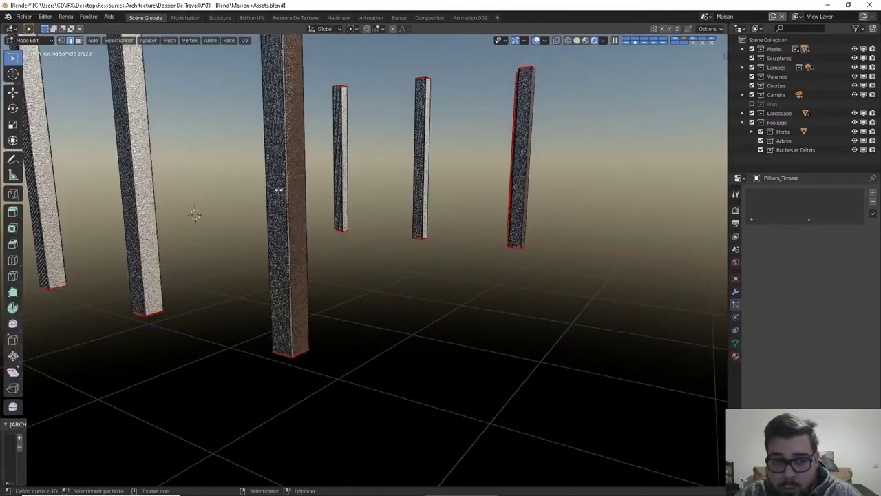
scroll(279, 192, down, 4)
middle_drag(278, 196, 441, 138)
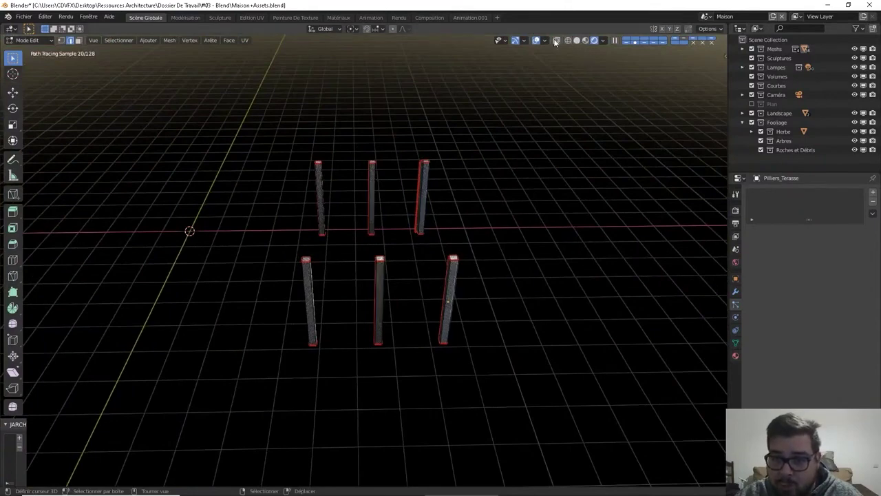
drag(476, 137, 329, 245)
shift+click(320, 194)
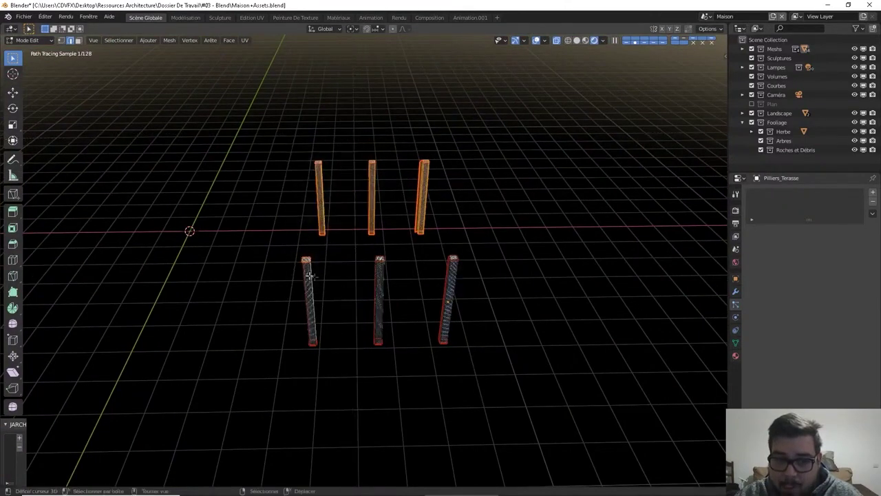
shift+click(308, 279)
shift+click(380, 275)
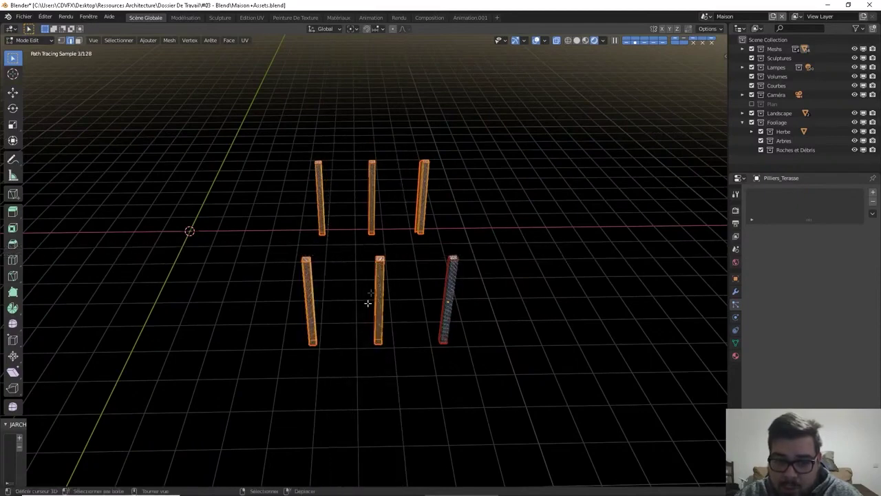
key(x)
click(414, 260)
Frame the remaining pillar in Edit mode and display it with solid shading.
key(Tab)
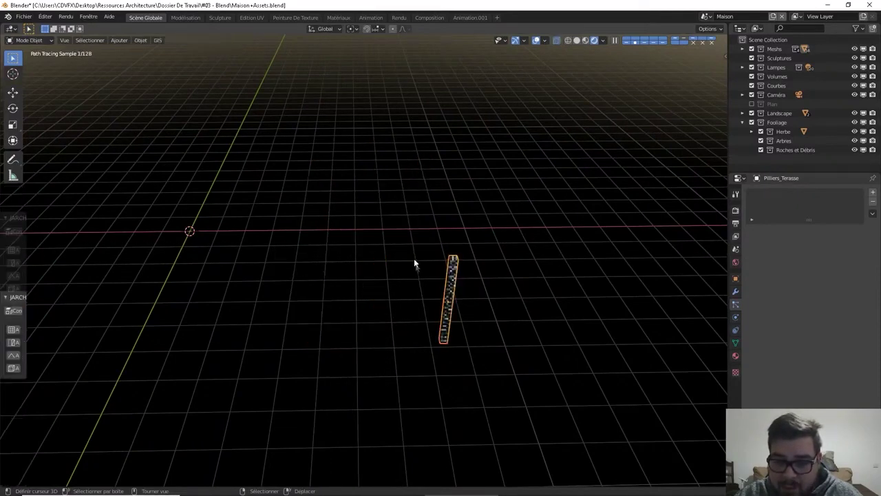
shift+middle_drag(449, 337, 428, 295)
scroll(428, 295, up, 2)
scroll(428, 296, up, 3)
key(KP_Decimal)
key(Tab)
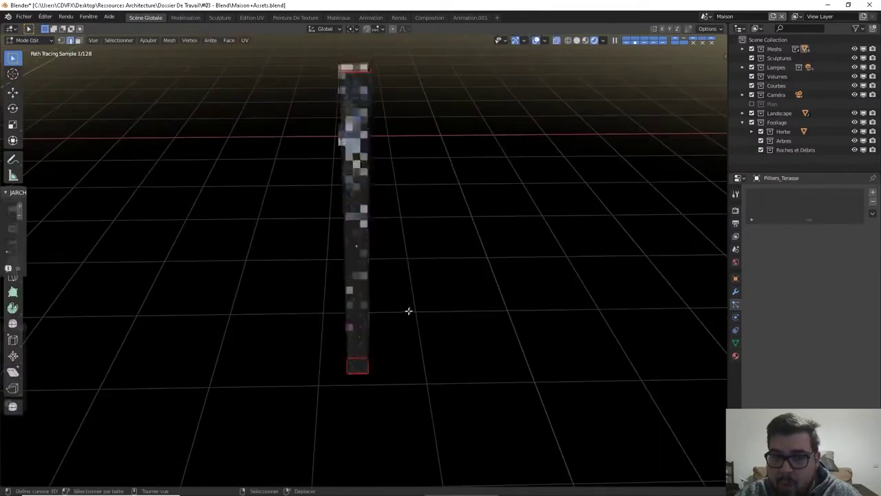
click(570, 40)
scroll(346, 163, up, 6)
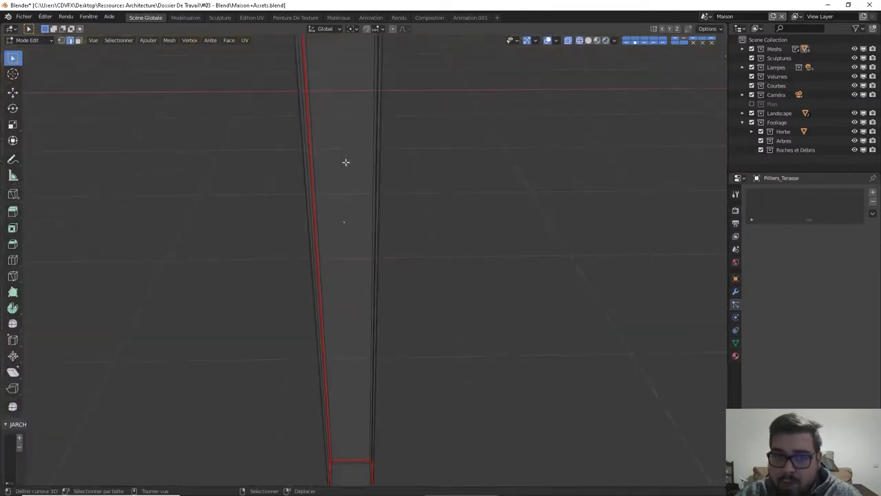
shift+middle_drag(372, 196, 386, 196)
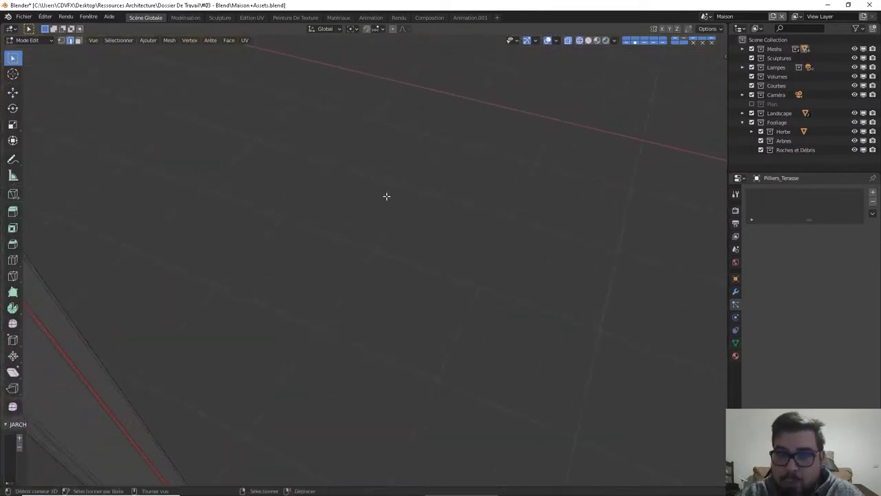
scroll(521, 225, down, 4)
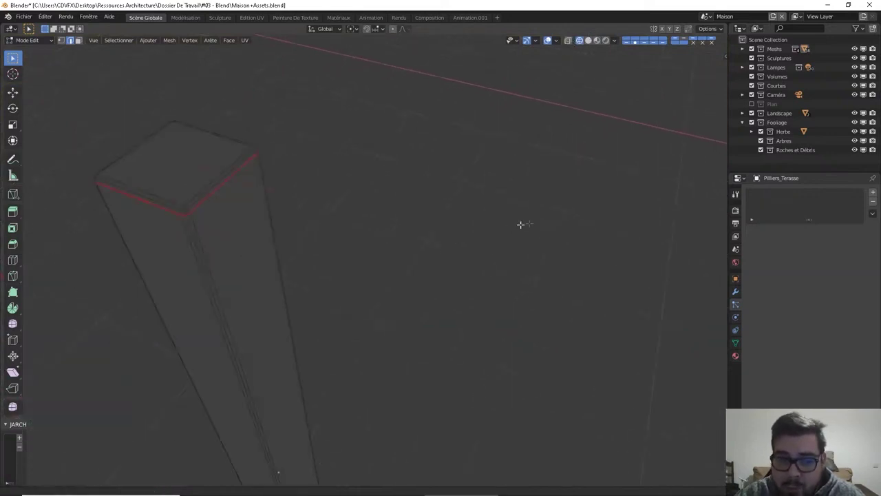
click(588, 41)
Mark the short bevel edges at the top corners of the remaining pillar as UV seams.
middle_drag(497, 247, 407, 210)
scroll(365, 226, up, 4)
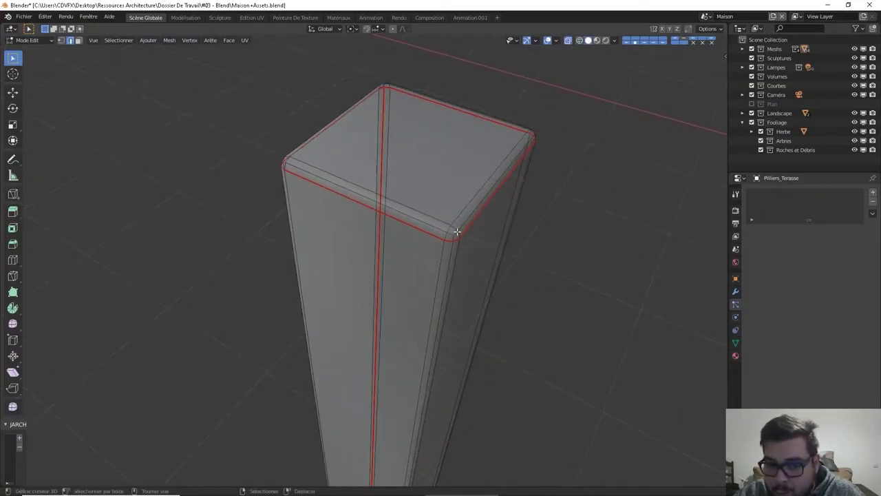
middle_drag(459, 234, 364, 191)
middle_drag(295, 193, 324, 203)
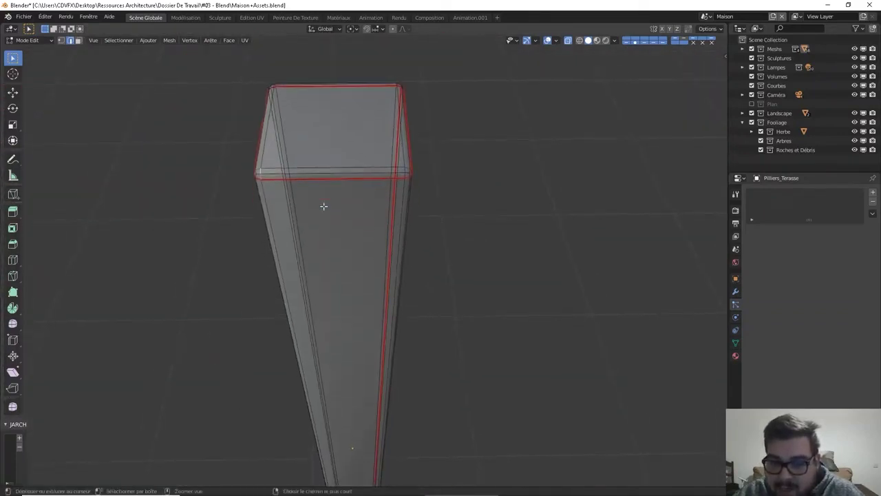
scroll(328, 195, up, 6)
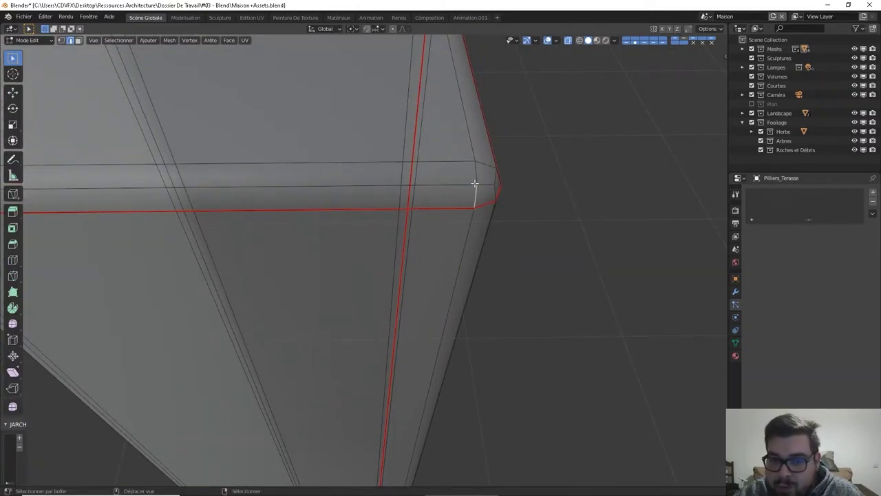
scroll(462, 179, up, 3)
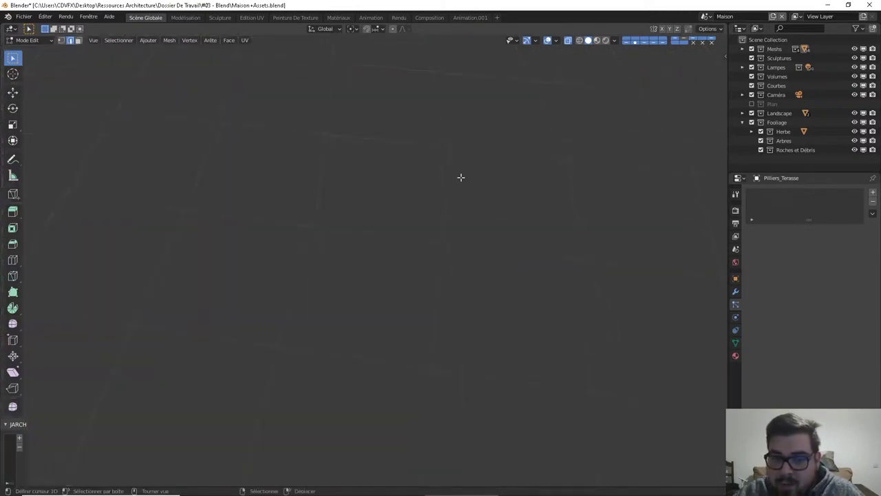
scroll(460, 178, down, 4)
shift+middle_drag(445, 188, 411, 232)
scroll(466, 232, up, 3)
scroll(404, 226, up, 1)
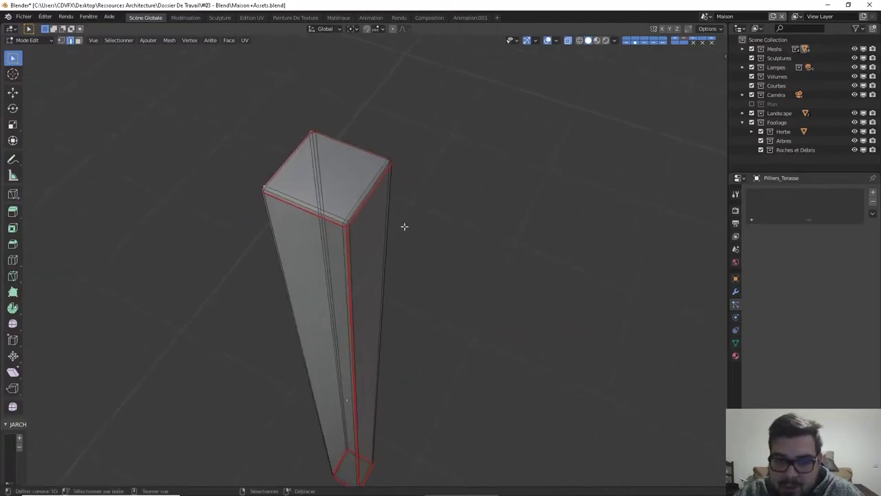
scroll(404, 226, up, 2)
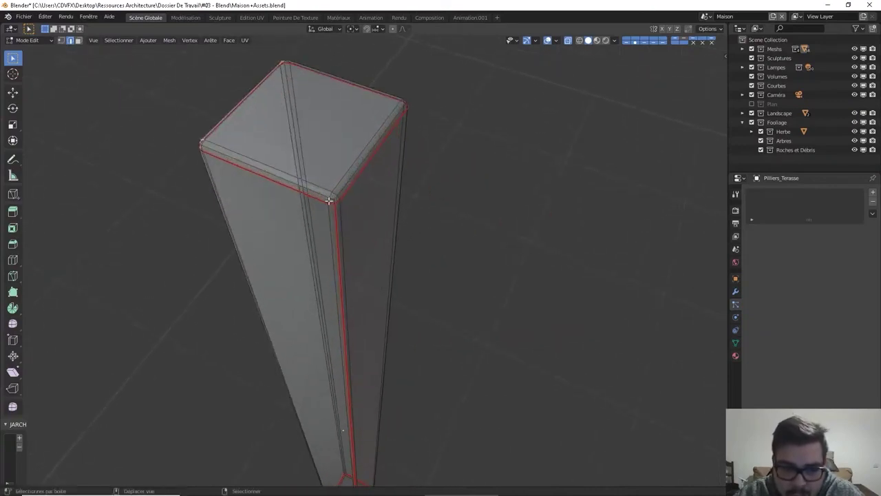
middle_drag(331, 195, 404, 194)
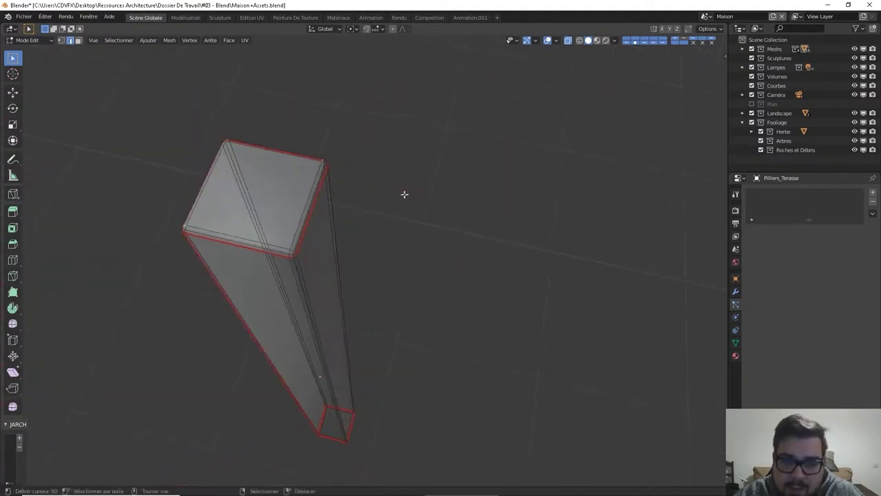
scroll(408, 185, up, 4)
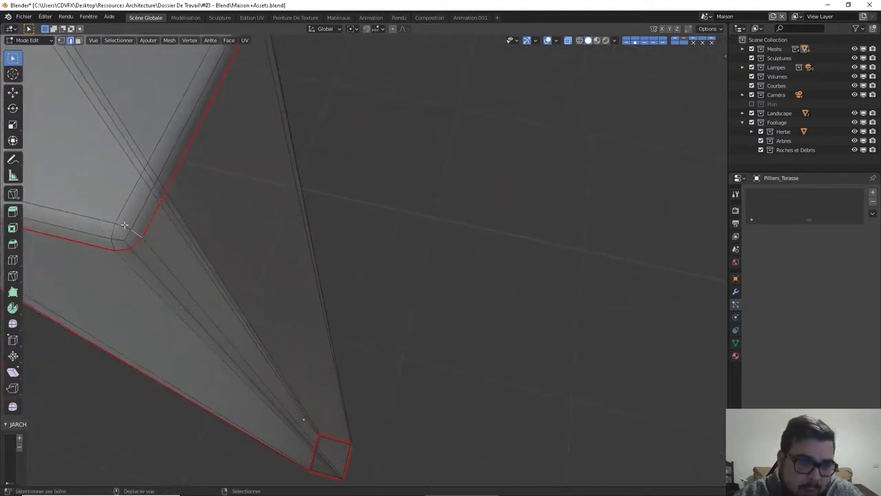
click(124, 225)
key(ctrl+e)
click(133, 224)
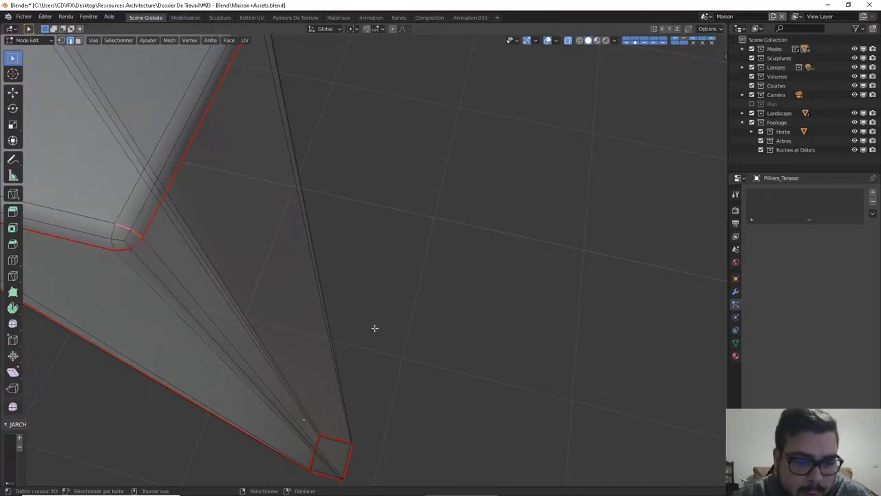
Mark the short bevel edges at the pillar's bottom corners as UV seams and clear the selection.
middle_drag(375, 328, 307, 110)
scroll(404, 251, up, 4)
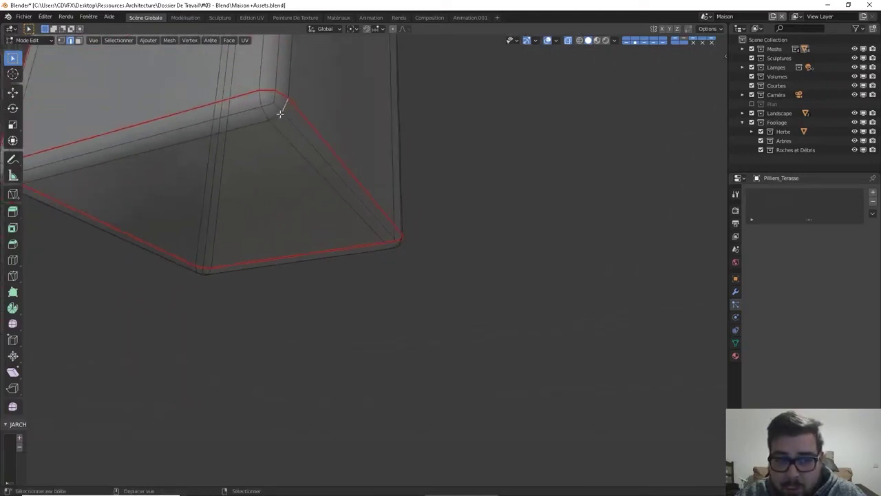
middle_drag(363, 156, 507, 220)
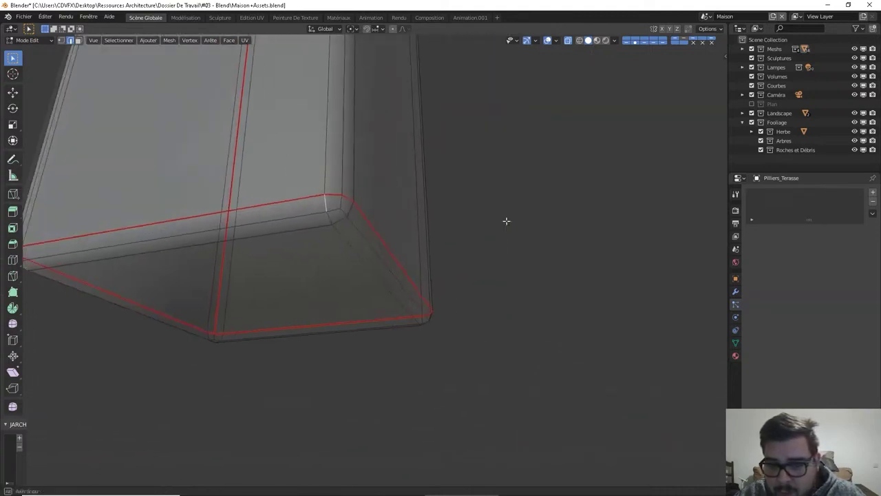
middle_drag(347, 217, 439, 249)
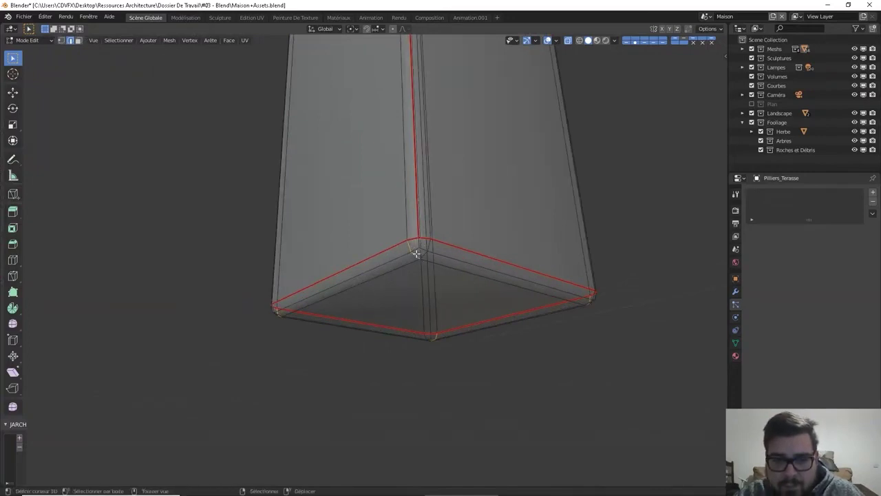
key(ctrl+e)
click(423, 247)
key(a)
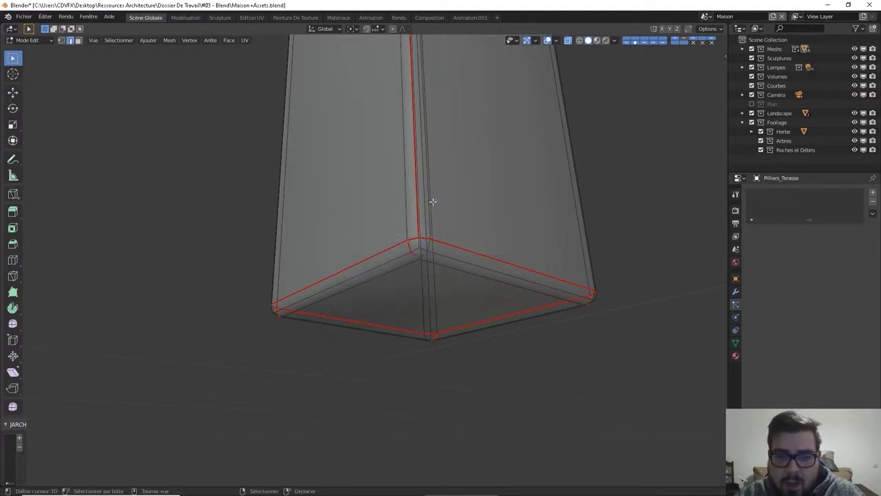
Select the whole pillar mesh, unwrap it along its seams and switch to the UV editing workspace (Edition UV).
key(a)
click(431, 158)
key(u)
click(427, 156)
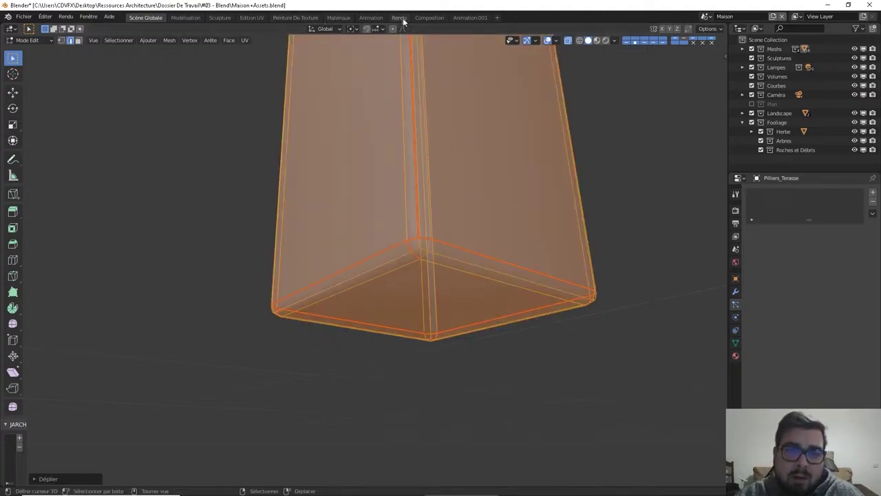
click(252, 18)
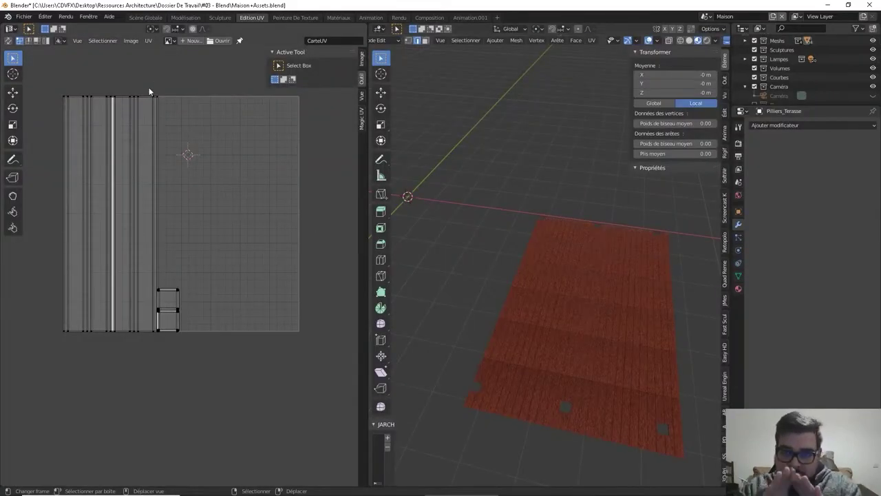
Examine the small end-cap islands of the unwrap and isolate the pillar in the workspace's 3D view.
scroll(199, 287, up, 8)
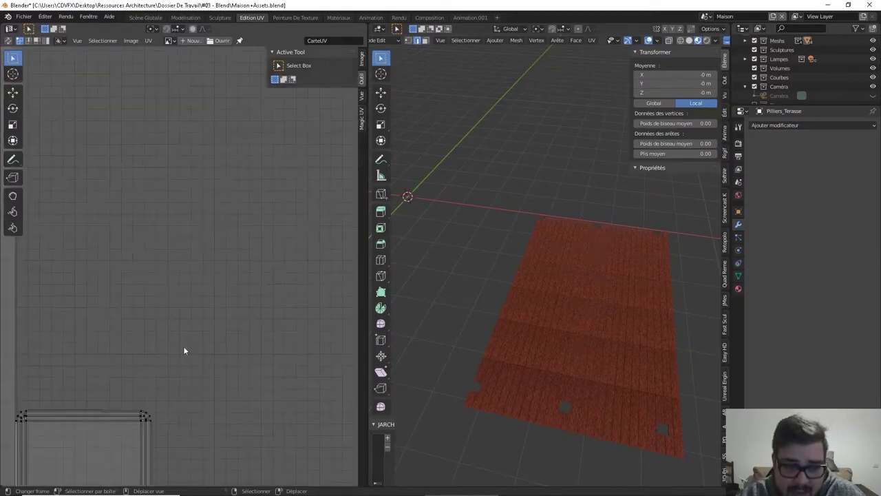
middle_drag(183, 346, 254, 188)
scroll(216, 269, up, 3)
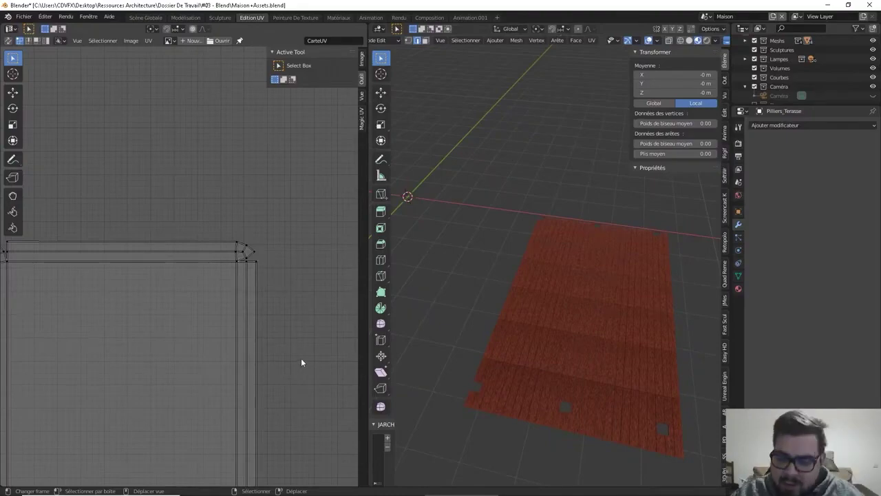
key(KP_Divide)
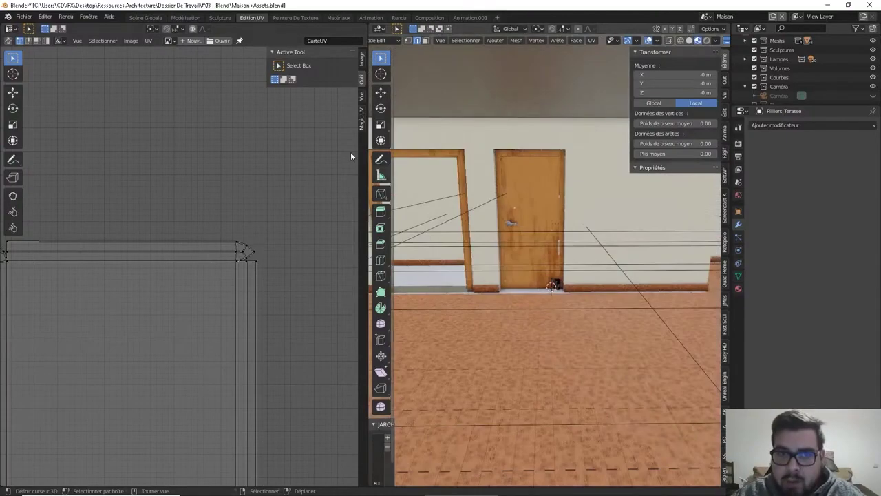
key(KP_Divide)
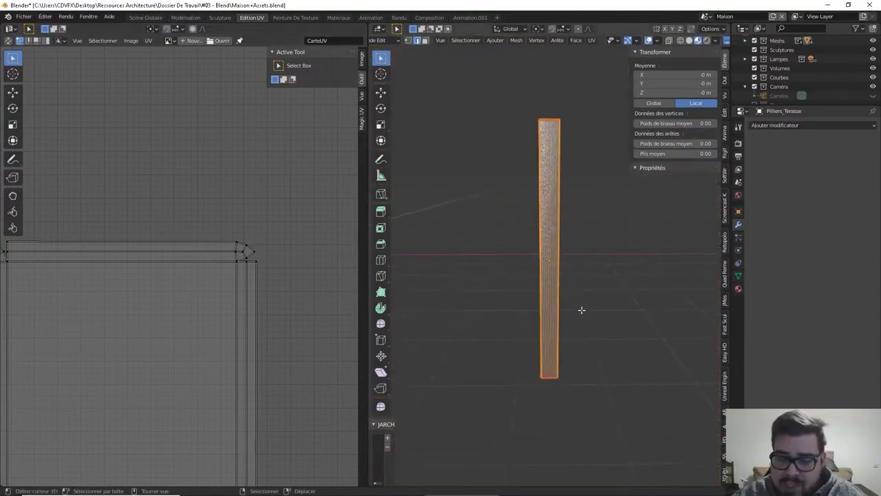
Inspect the texture on the pillar's faces and compare it with the long side islands and end caps in the UV map.
middle_drag(581, 309, 491, 282)
scroll(530, 309, up, 5)
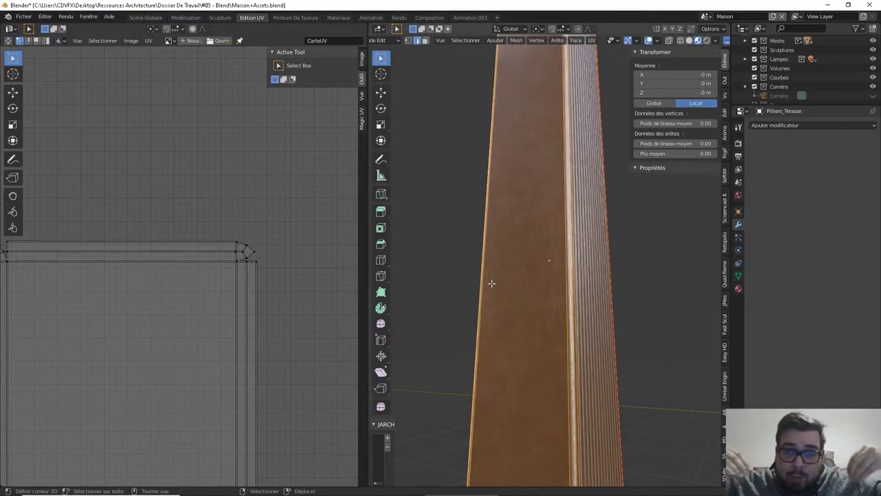
mouse_move(497, 270)
middle_down()
mouse_move(515, 244)
mouse_move(502, 254)
middle_up()
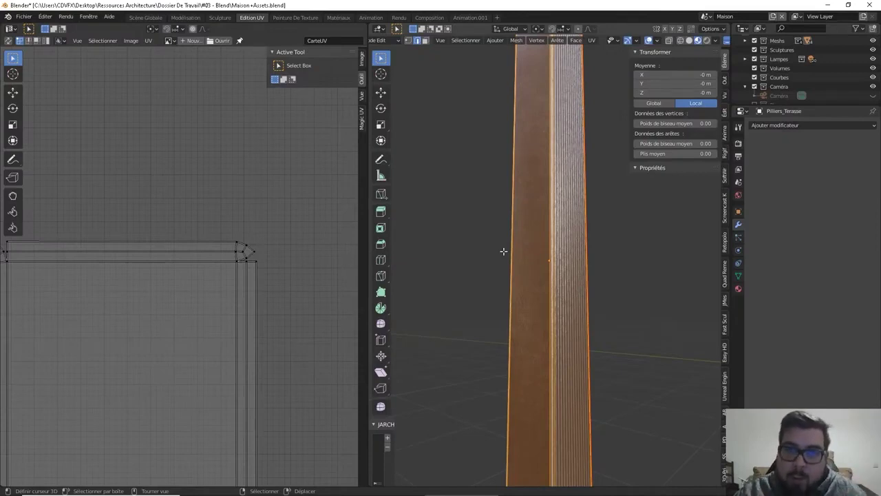
scroll(244, 328, down, 3)
middle_drag(244, 328, 269, 293)
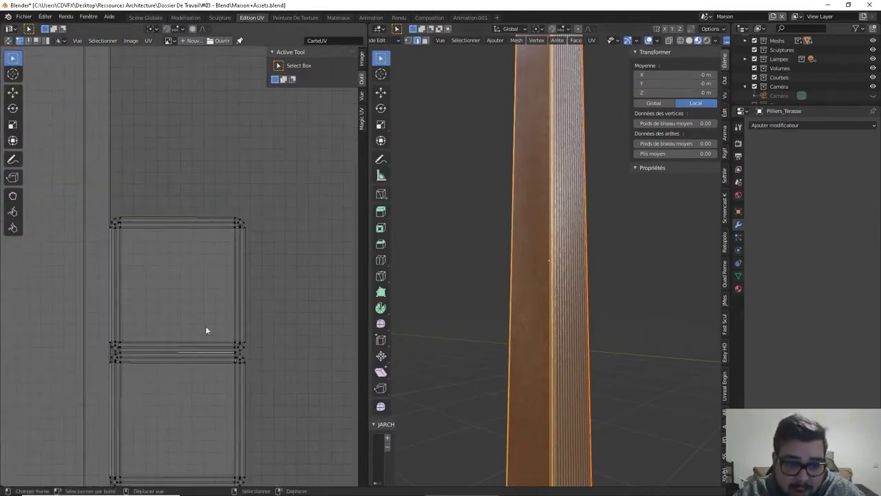
middle_drag(206, 325, 306, 223)
middle_drag(124, 163, 167, 186)
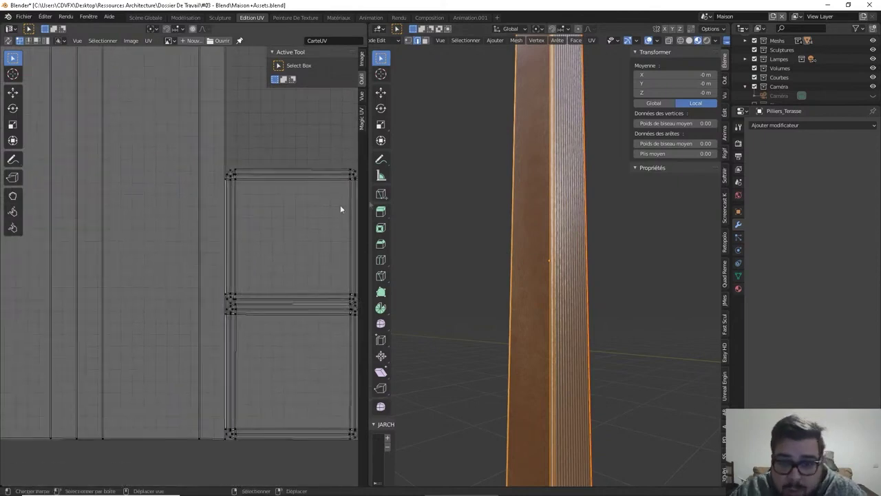
middle_drag(464, 226, 445, 260)
click(571, 234)
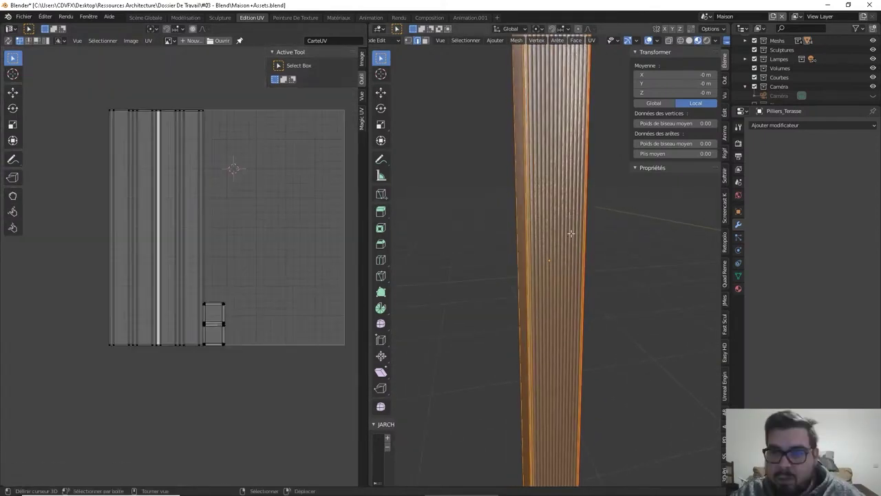
scroll(525, 242, down, 4)
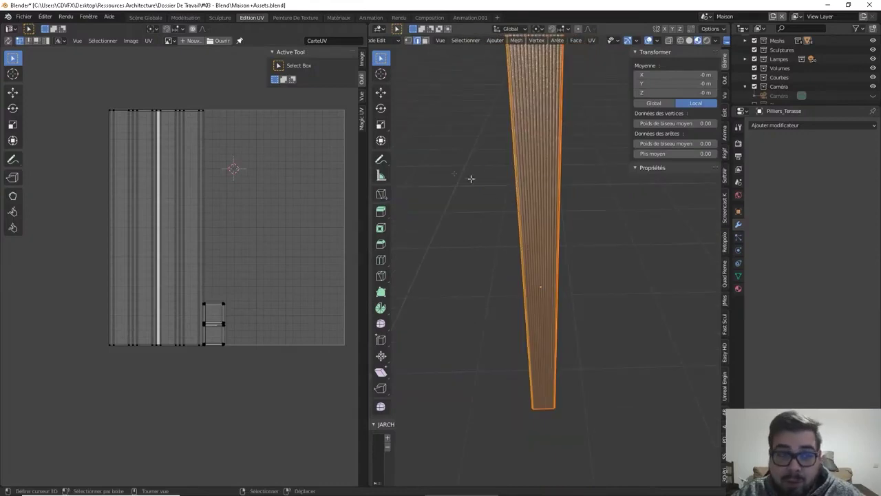
Add an Array modifier (Tableau) to the pillar, return to Object mode and leave the isolated view to show the whole scene.
click(801, 124)
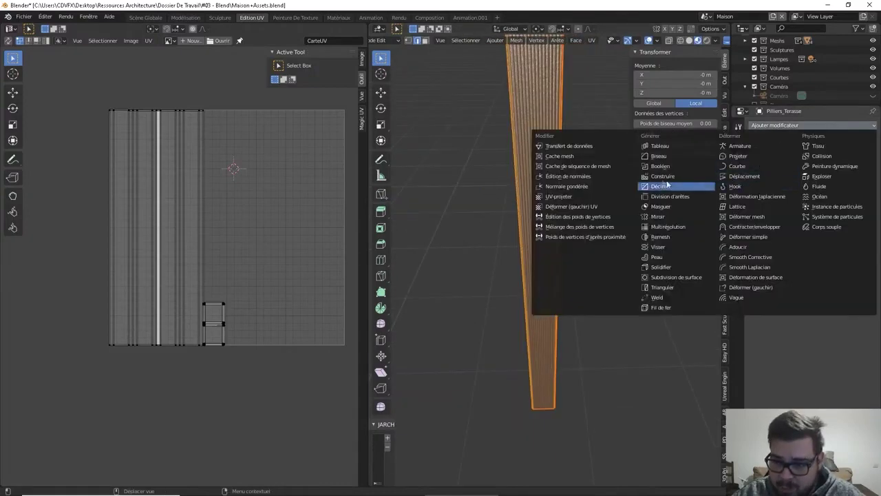
click(659, 145)
key(Tab)
key(KP_Decimal)
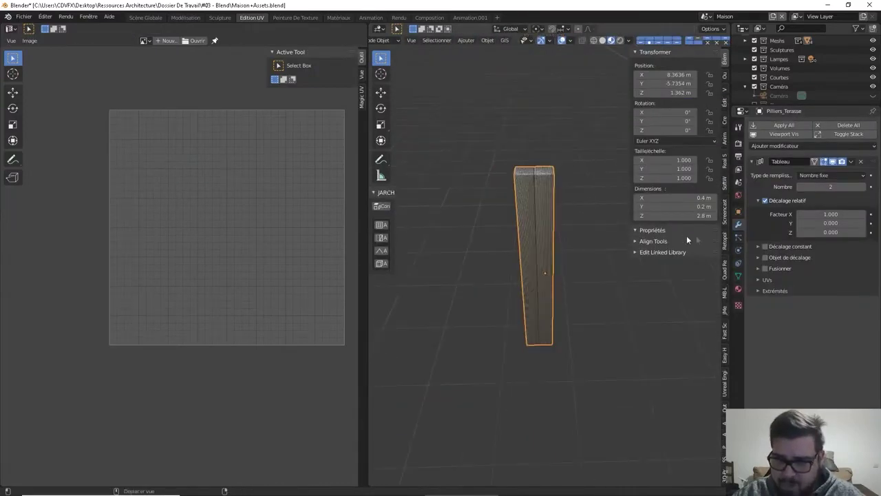
key(KP_8)
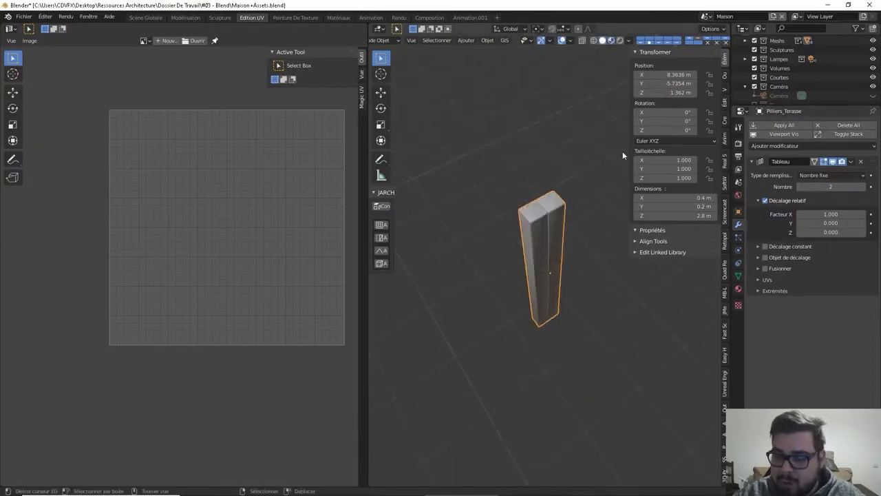
key(KP_0)
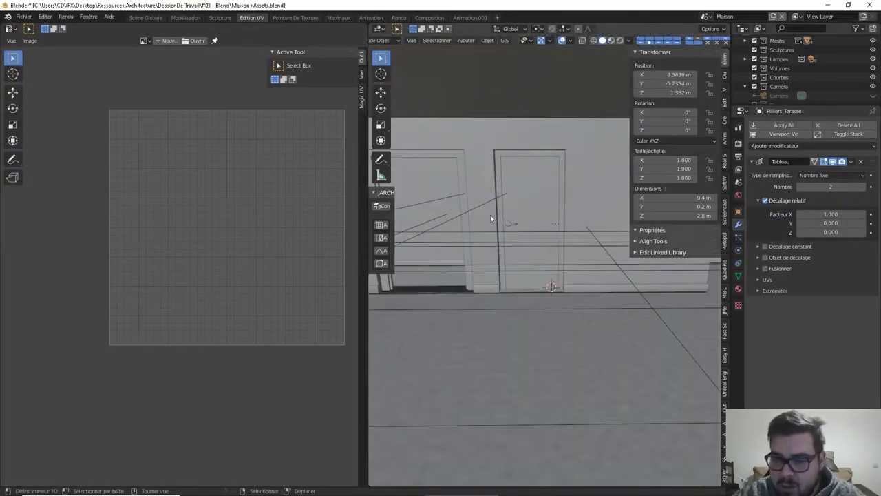
key(KP_0)
Try relative X offset factors for the array, including -8.6 and -8.8, to bring the copy over the next pillar position.
middle_drag(525, 287, 575, 268)
double_click(830, 214)
text(3.3)
key(Return)
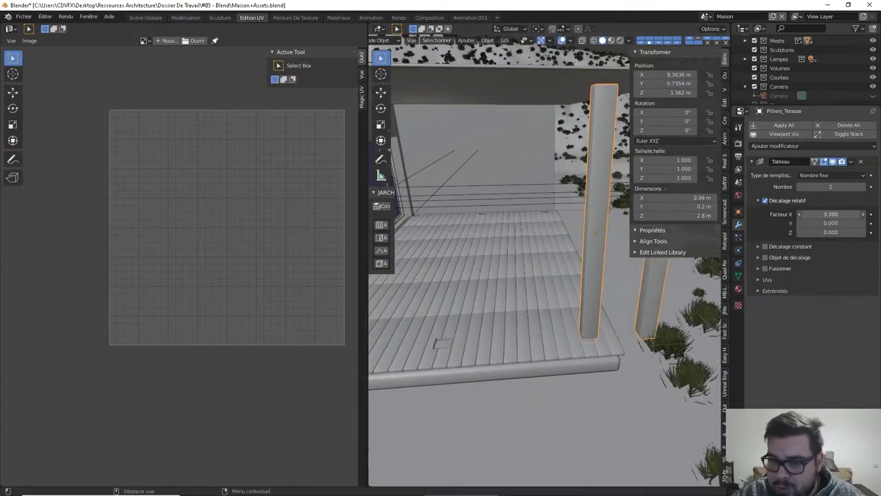
drag(830, 214, 867, 214)
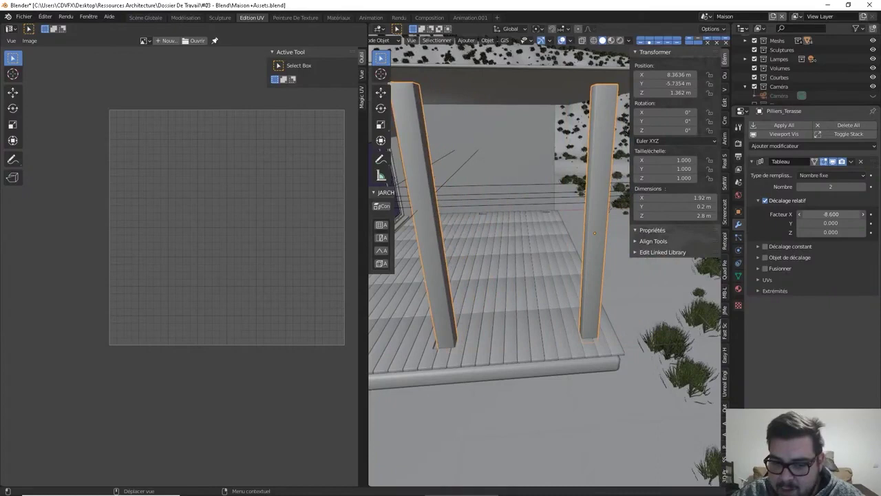
click(830, 214)
key(BackSpace)
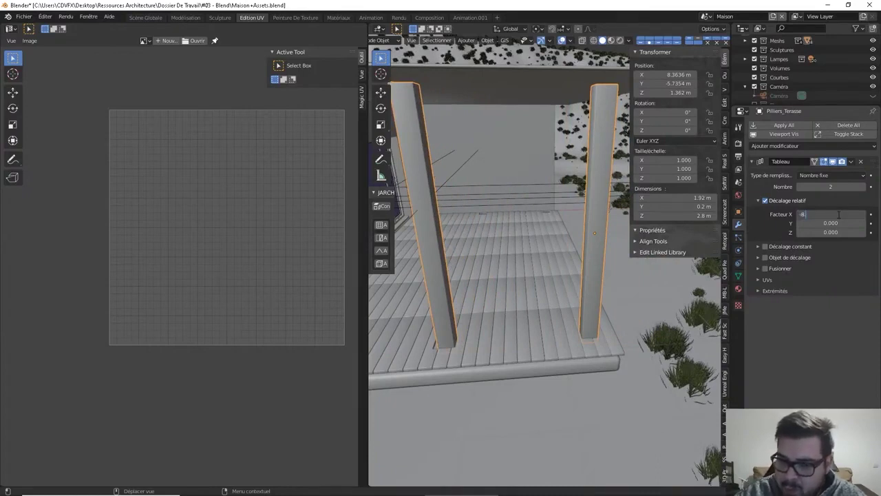
key(Return)
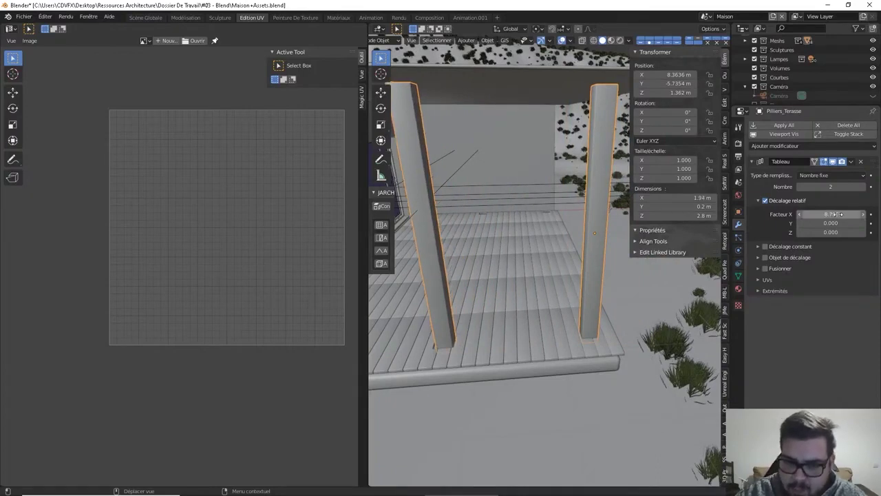
click(840, 214)
text(-8)
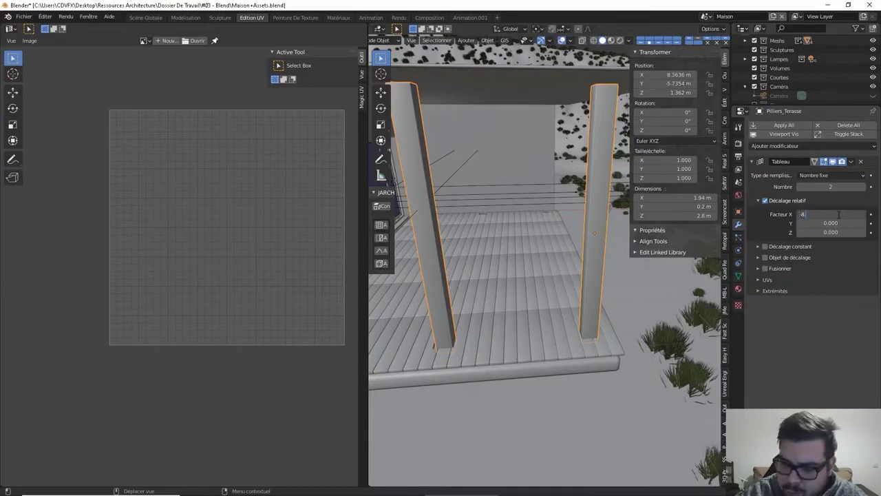
text(.8)
key(Return)
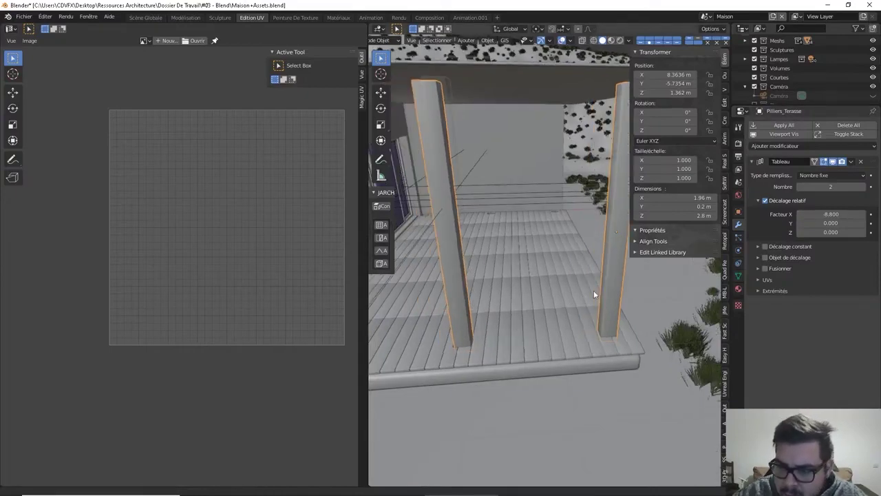
Set the array's relative X offset factor to -8.9 and its count to 3.
middle_drag(594, 290, 597, 283)
ctrl+middle_drag(504, 334, 551, 300)
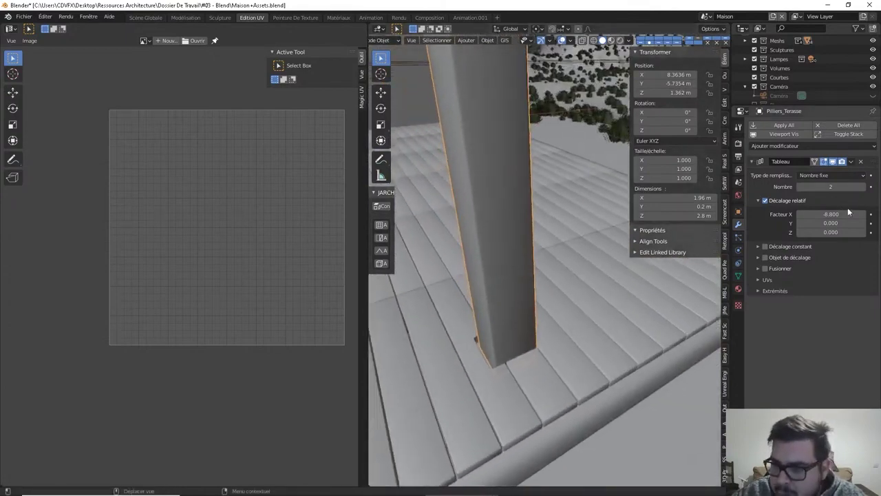
click(829, 211)
key(BackSpace)
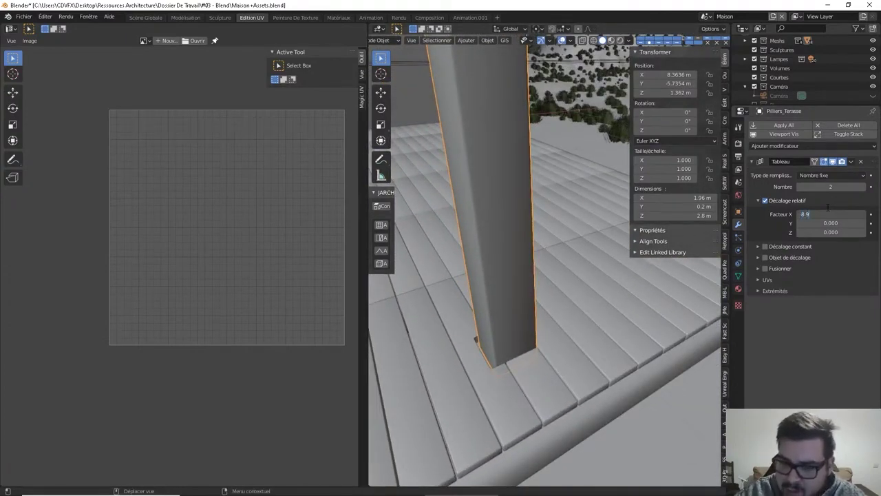
text(-8.9)
key(Return)
middle_drag(582, 286, 513, 307)
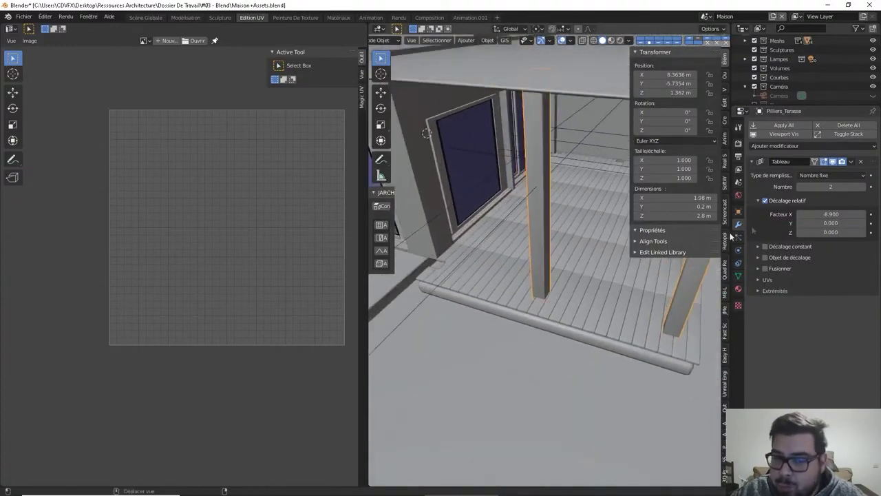
click(863, 187)
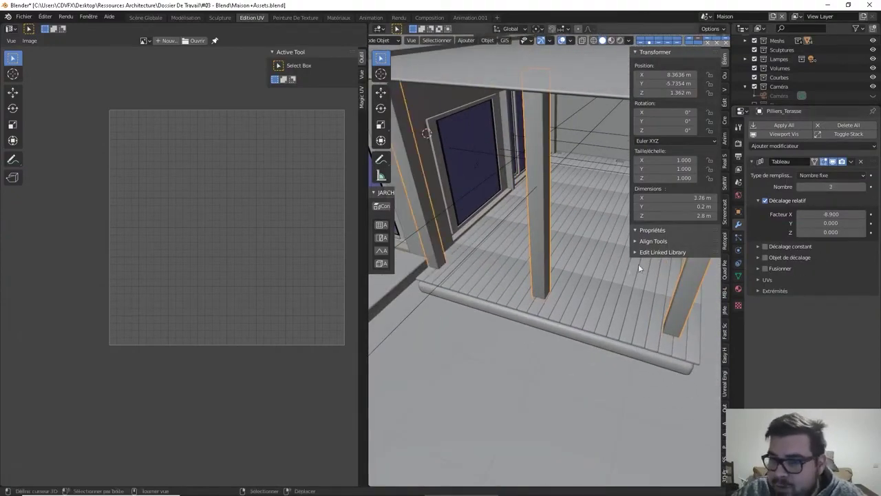
Duplicate the Array modifier and set the copy's relative offset factors to 0 in X and about 9.6 in Y.
middle_drag(606, 276, 571, 260)
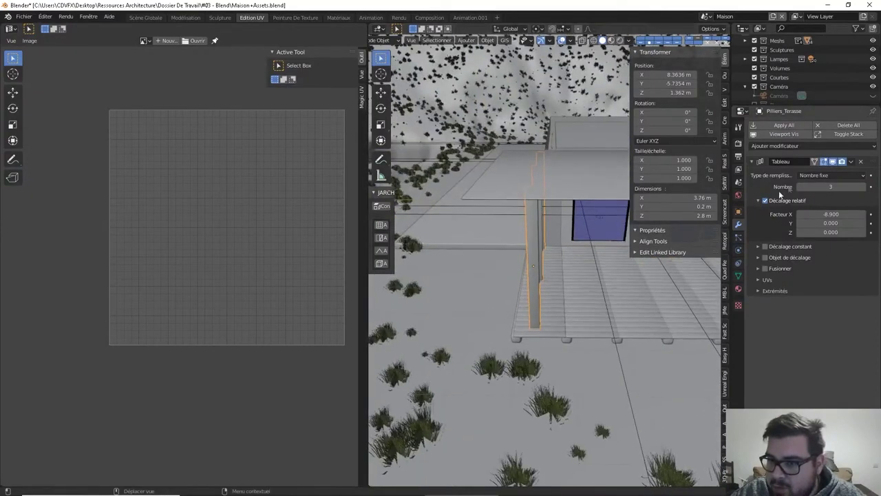
click(852, 161)
click(822, 181)
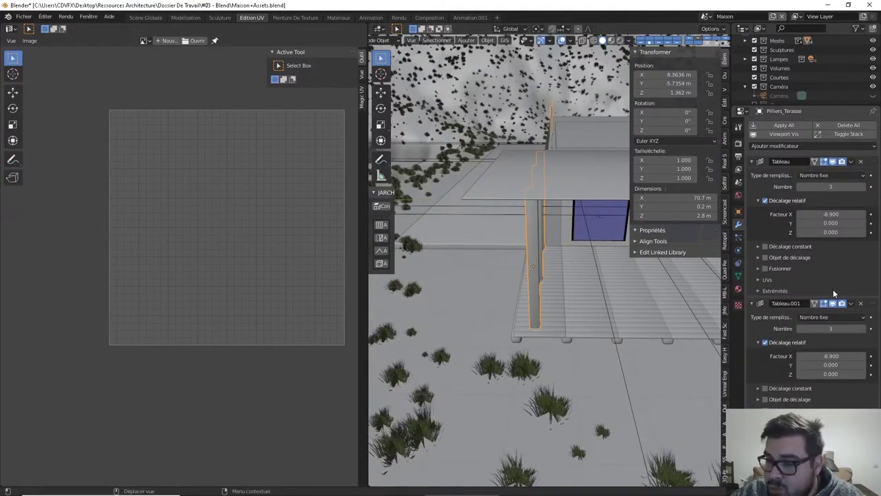
click(829, 363)
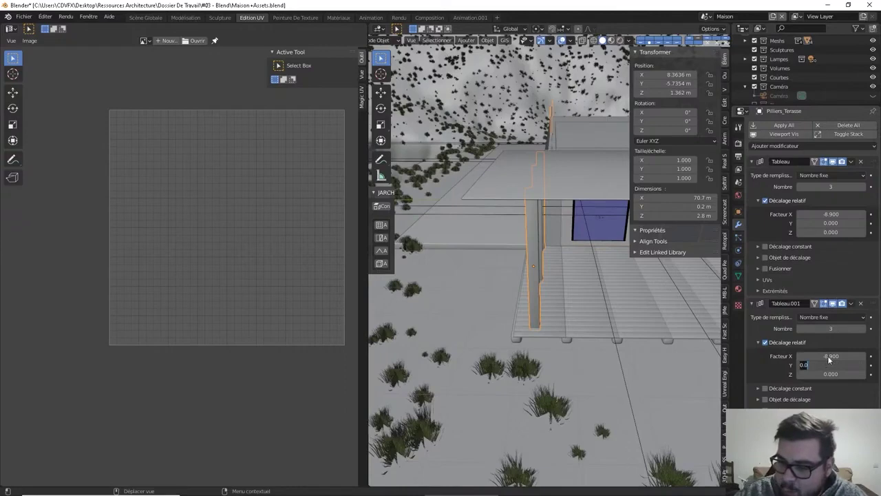
key(Return)
key(BackSpace)
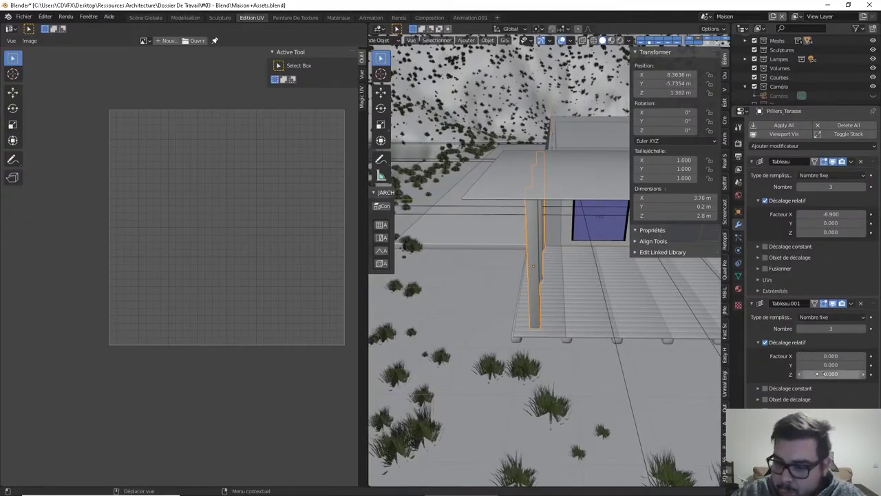
drag(822, 364, 866, 365)
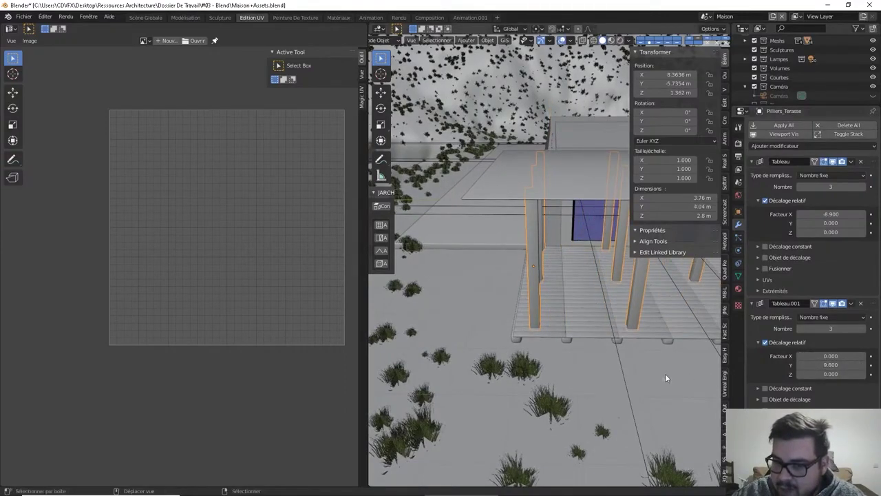
Set the second Array modifier's count to 2 and its relative Y offset factor to 27.6, aligning the far row of pillars.
middle_drag(665, 377, 545, 314)
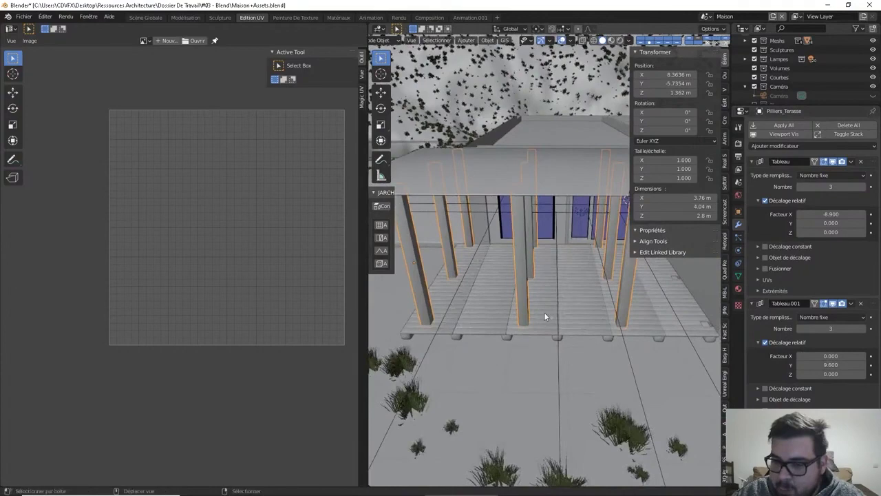
click(800, 328)
drag(830, 365, 877, 364)
shift+middle_drag(671, 383, 616, 306)
scroll(549, 363, up, 4)
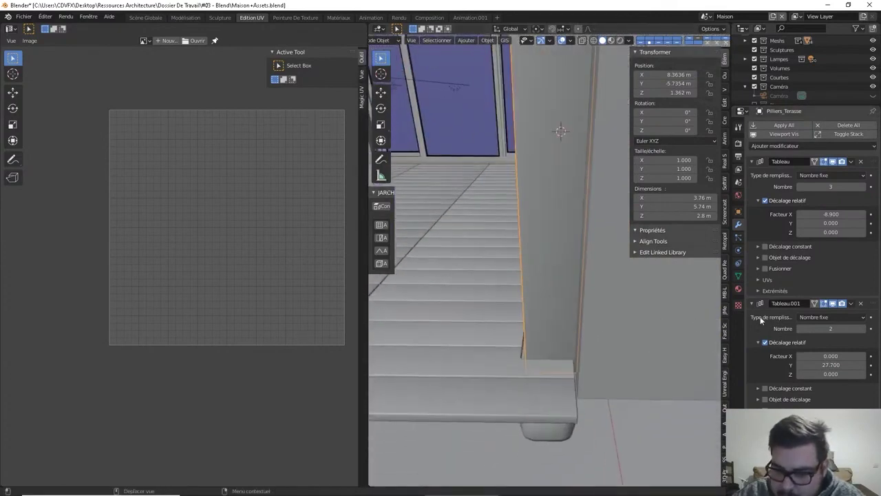
drag(801, 365, 807, 365)
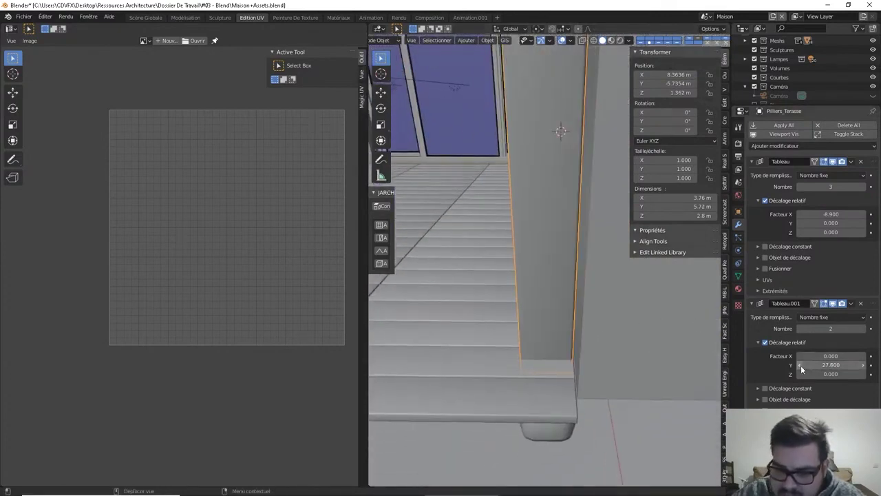
scroll(536, 287, down, 3)
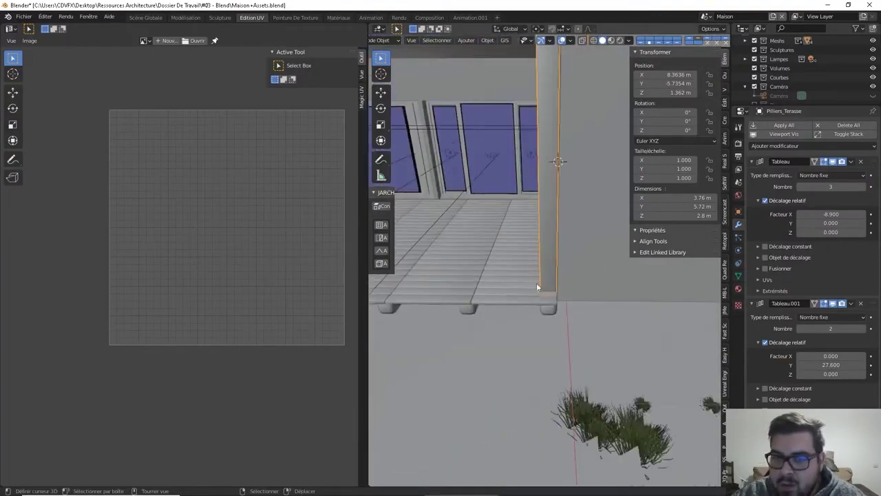
middle_drag(516, 287, 583, 307)
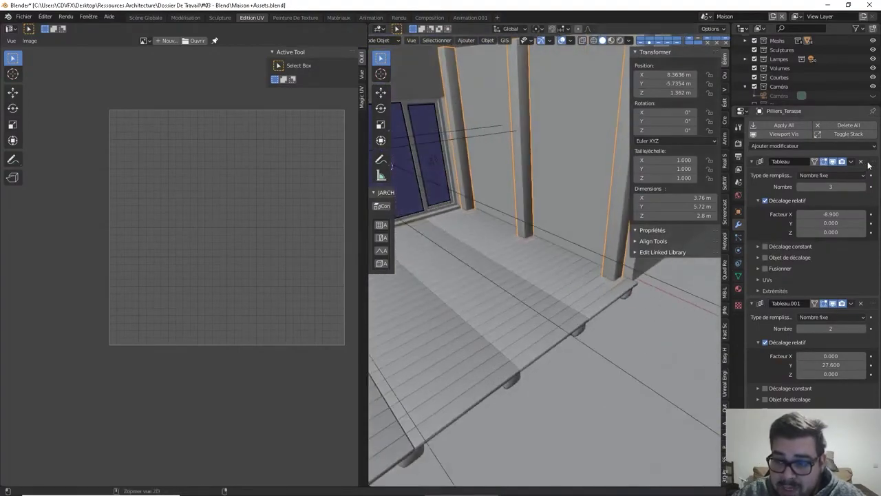
Apply both Array modifiers to the terrace pillars and check their UVs in Edit mode.
key(ctrl+a)
key(ctrl+a)
key(Tab)
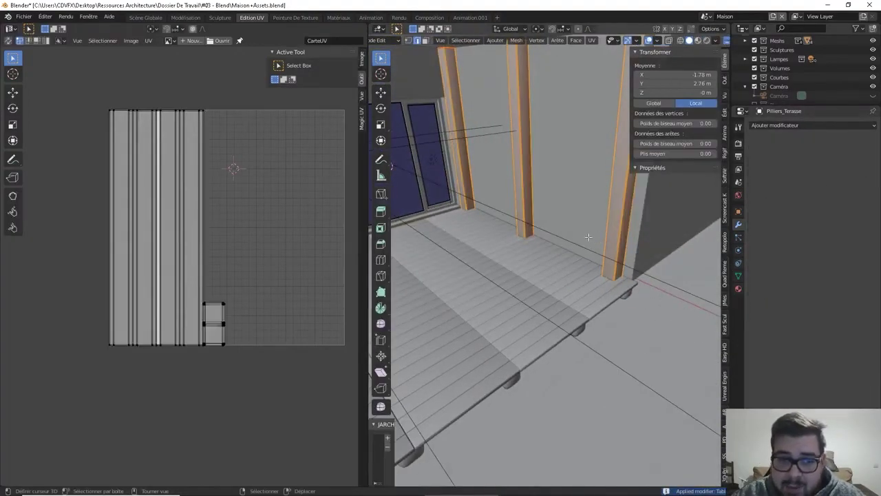
scroll(588, 236, down, 5)
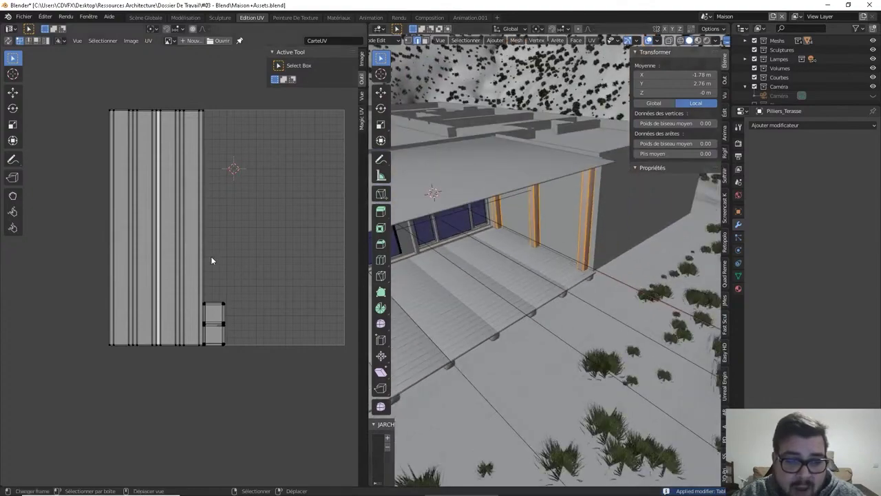
Leave Edit mode, preview the terrace pillars in rendered shading from several sides, and return to solid shading.
key(Tab)
key(shift+z)
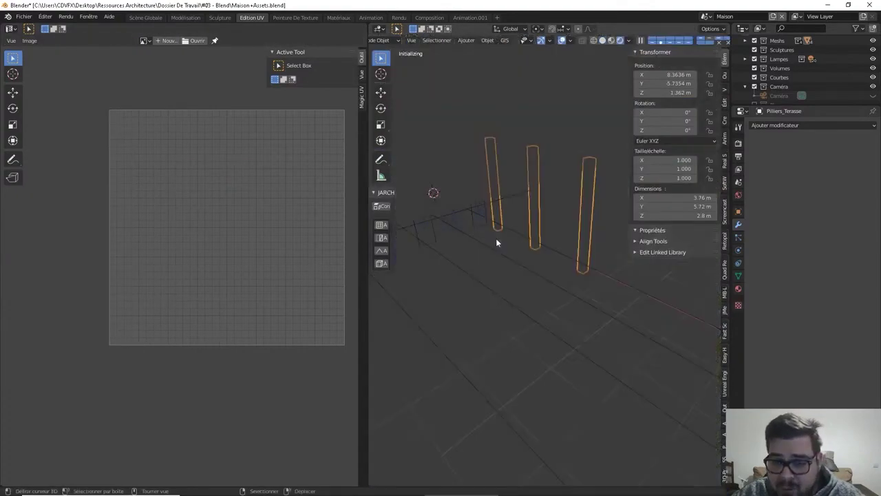
shift+middle_drag(525, 251, 566, 232)
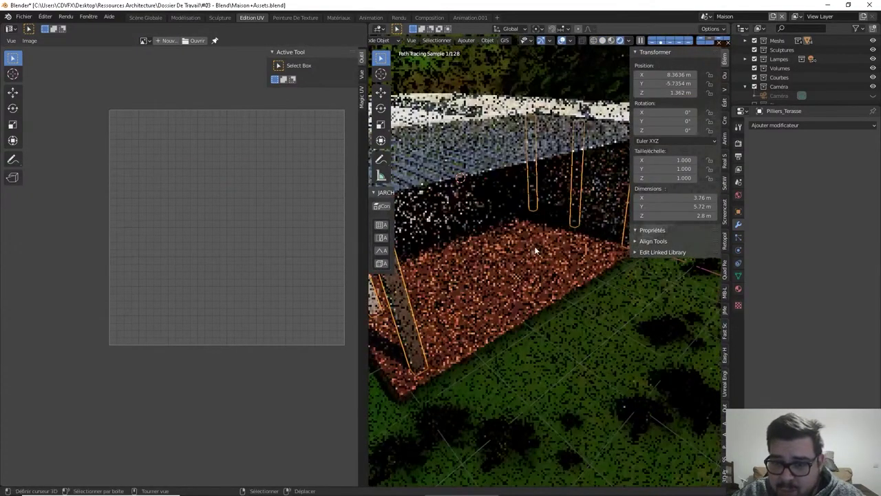
middle_drag(446, 243, 518, 246)
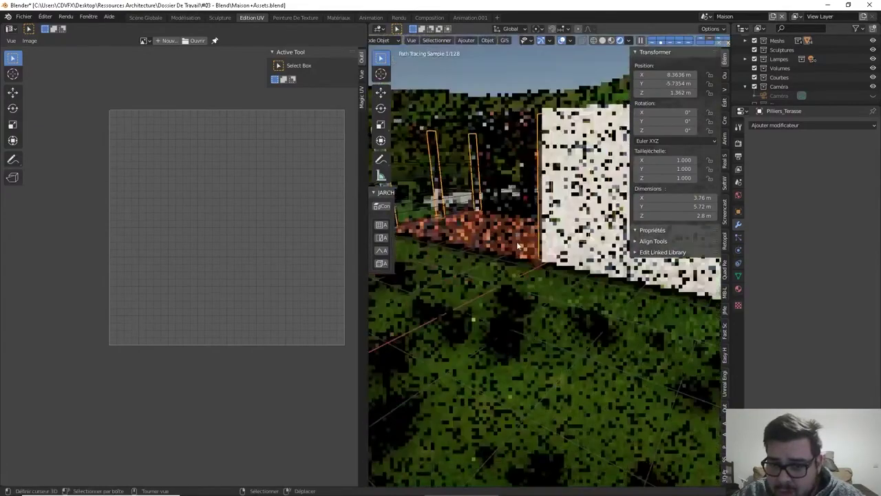
scroll(518, 245, up, 2)
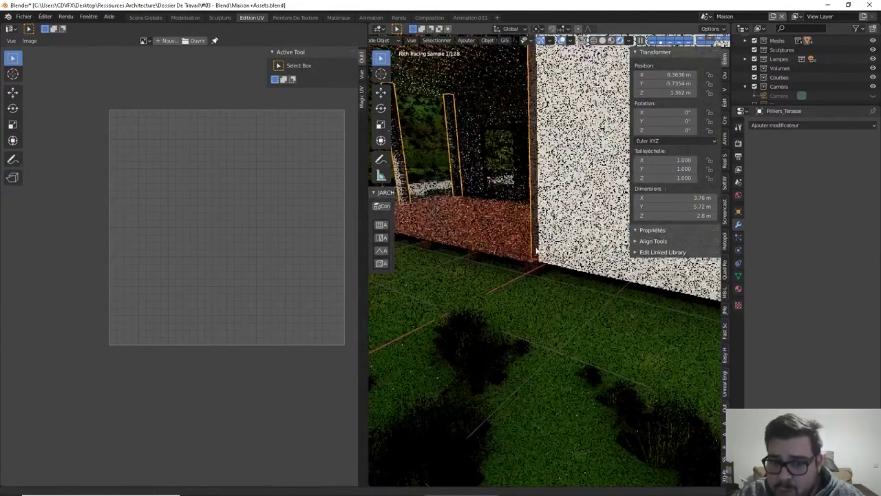
shift+middle_drag(537, 249, 632, 284)
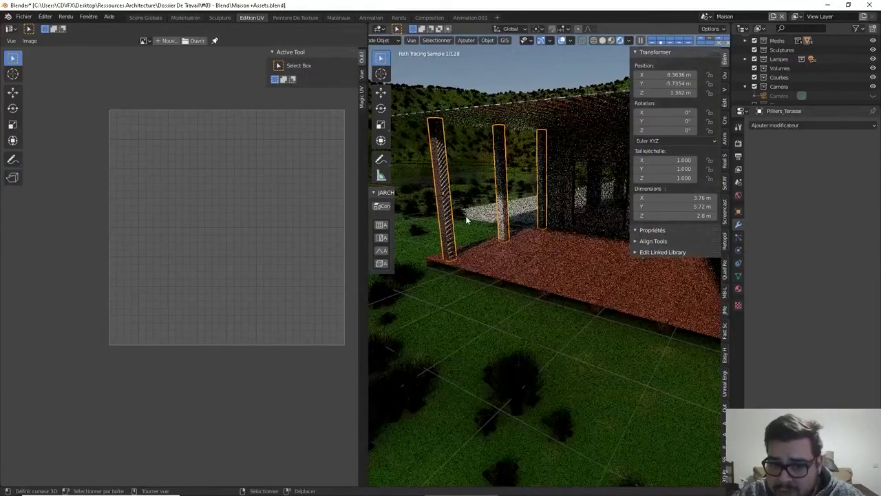
key(z)
click(526, 197)
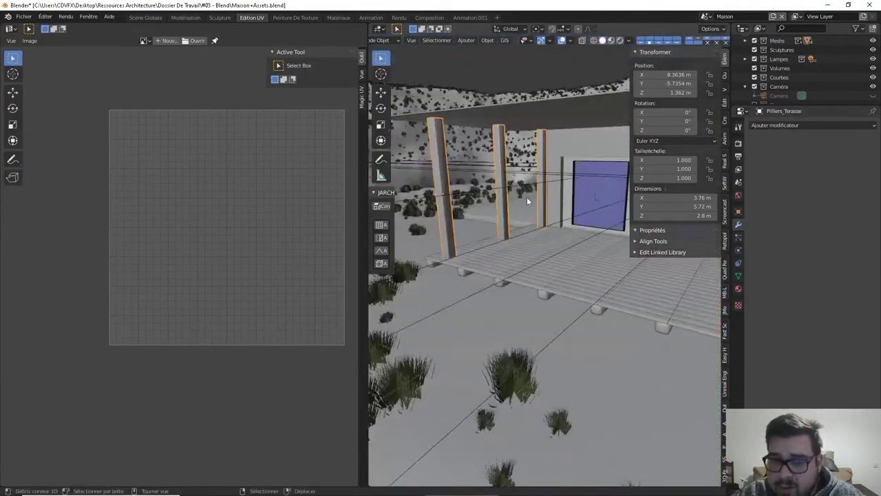
middle_drag(526, 197, 558, 214)
Undo the application of both Array modifiers and check the single source pillar in Edit mode.
key(Tab)
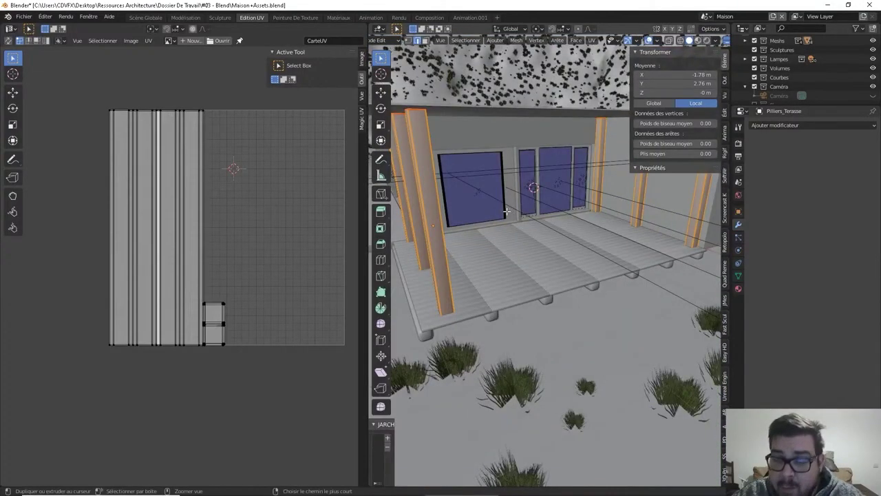
key(Tab)
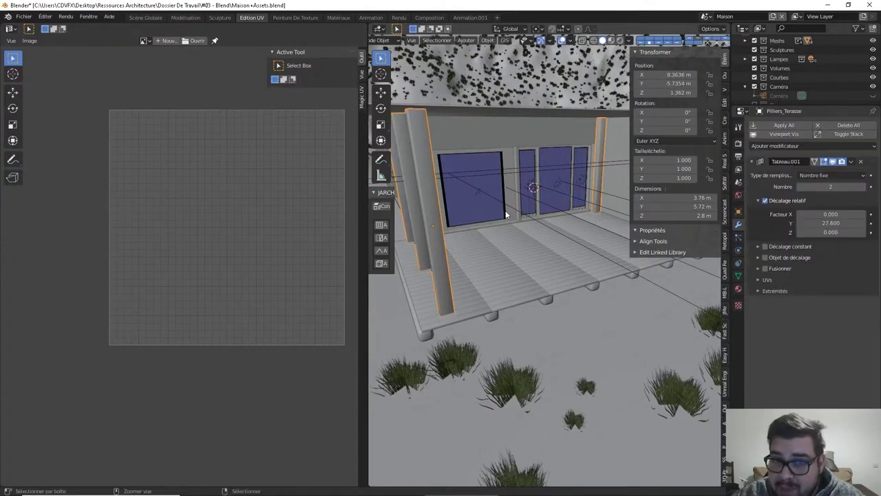
middle_drag(485, 222, 544, 219)
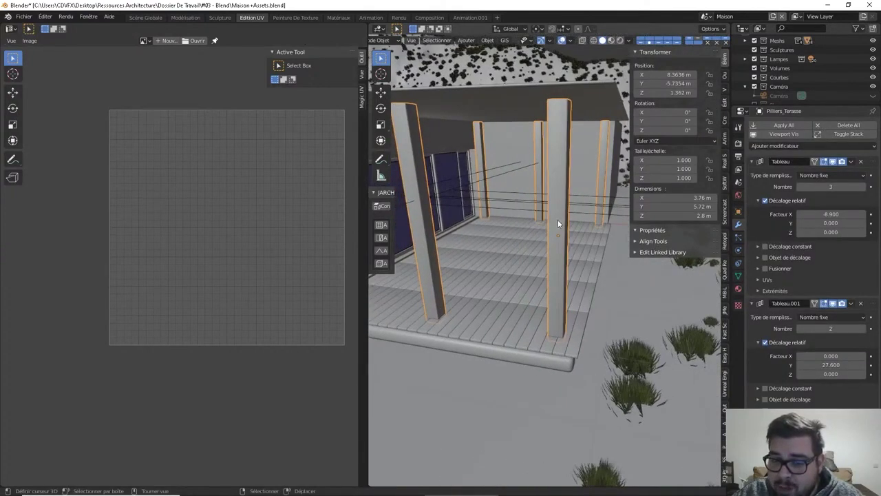
key(Tab)
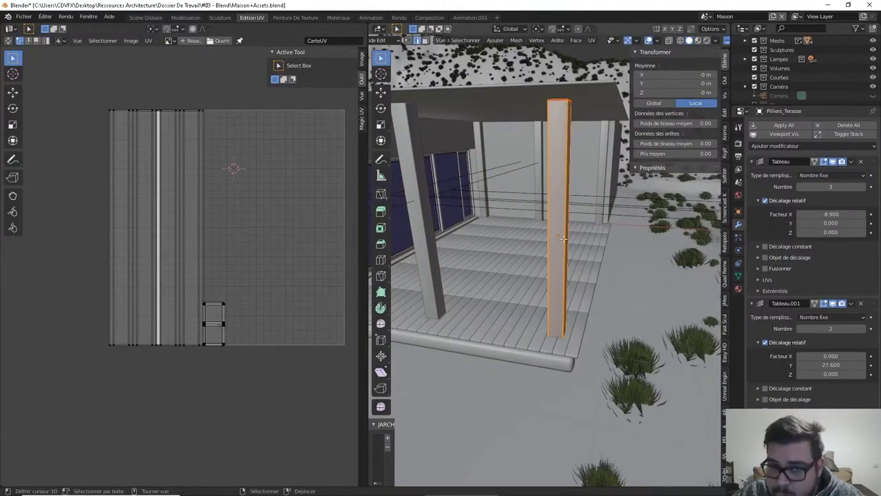
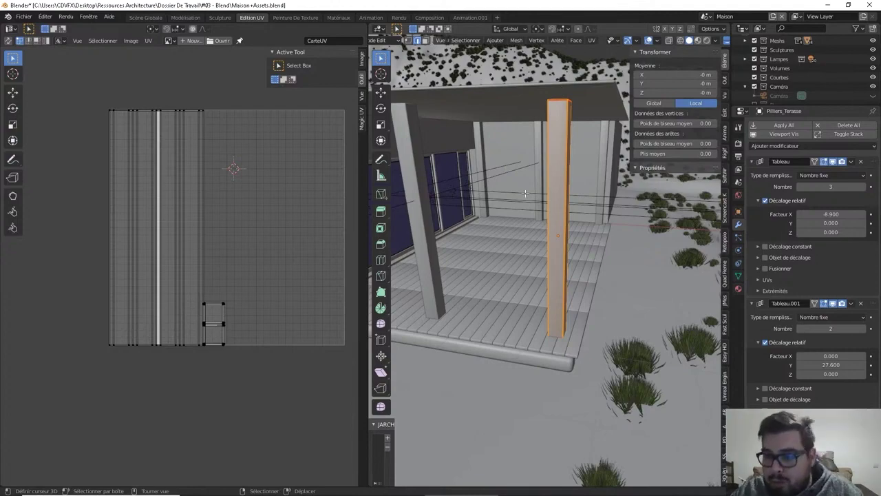
Return to Object mode, deselect the pillars and select the house walls object (Murs).
key(Tab)
key(a)
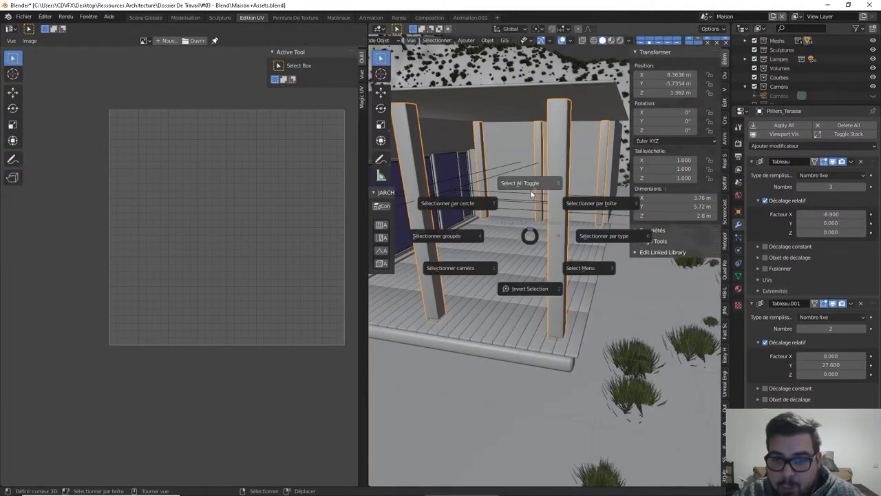
click(530, 191)
scroll(523, 210, down, 5)
middle_drag(461, 224, 442, 304)
scroll(540, 254, up, 5)
scroll(542, 263, down, 5)
scroll(500, 278, up, 3)
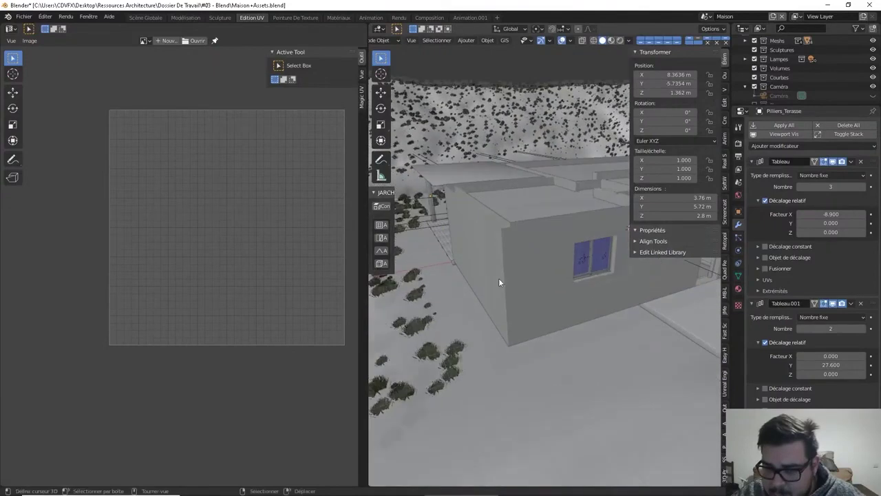
scroll(501, 272, up, 4)
click(502, 270)
middle_drag(502, 268, 603, 275)
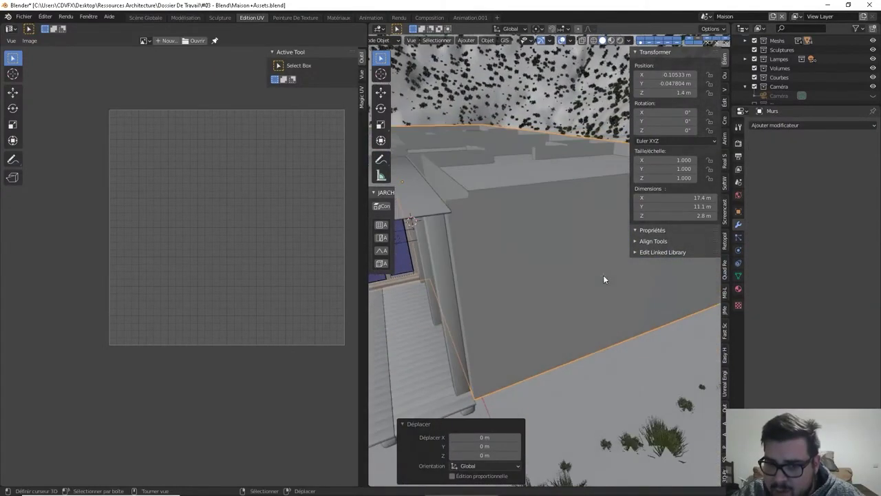
Examine the UV layout of the whole walls mesh in Edit mode, and return to Object mode.
key(Tab)
key(a)
click(592, 227)
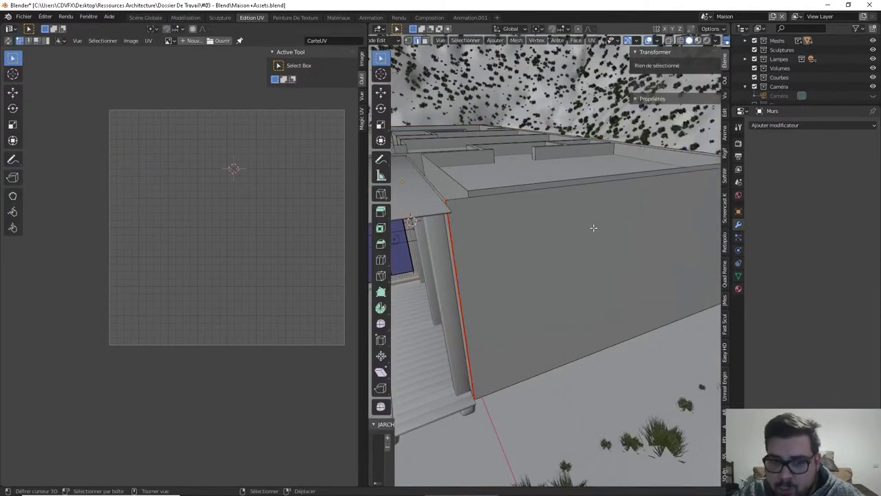
key(a)
click(589, 183)
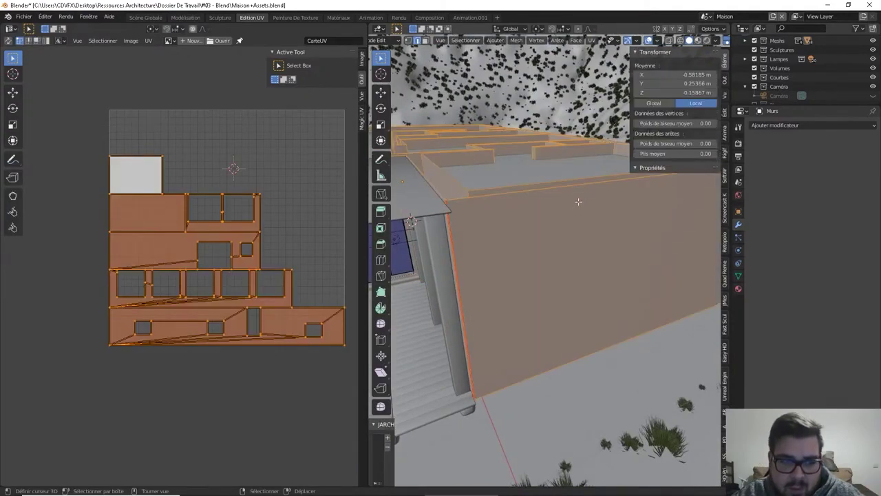
key(Tab)
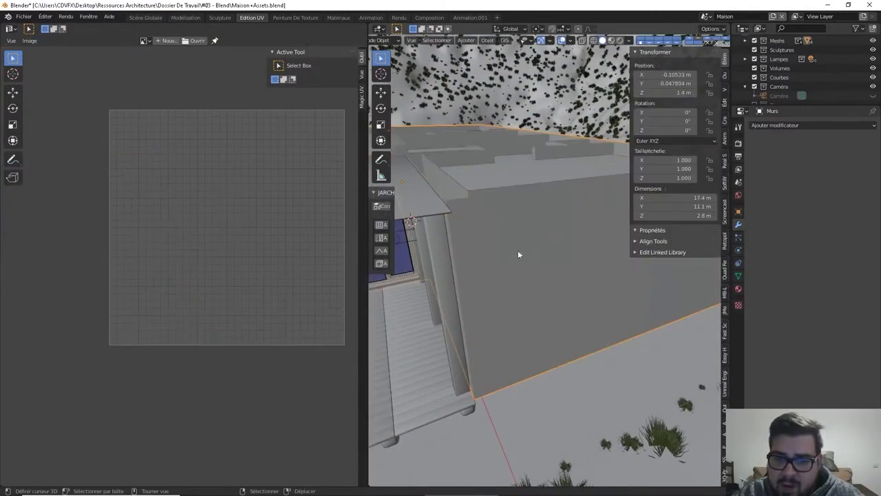
middle_drag(518, 249, 528, 248)
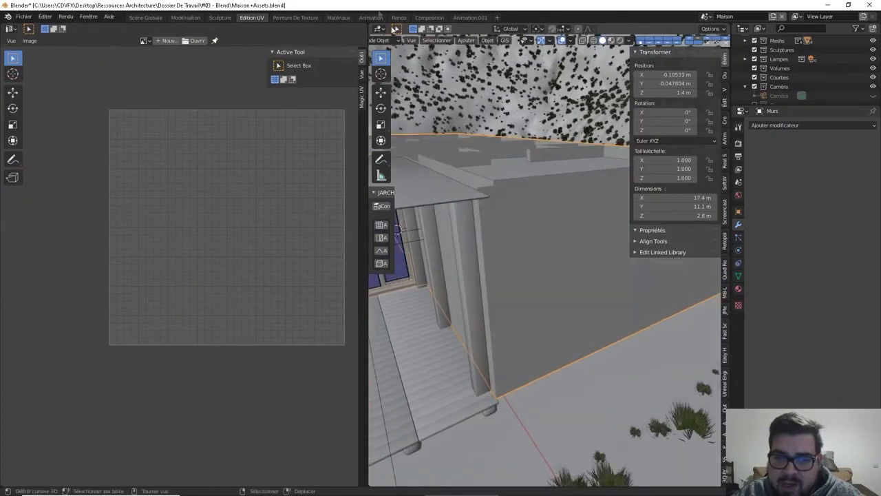
Switch to the Scène Globale workspace and isolate the walls object in the viewport.
click(146, 17)
scroll(453, 196, down, 10)
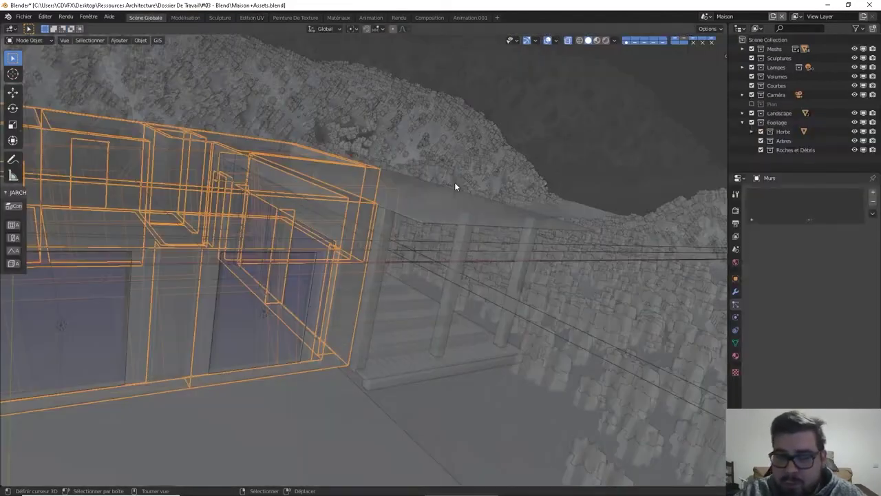
key(KP_Divide)
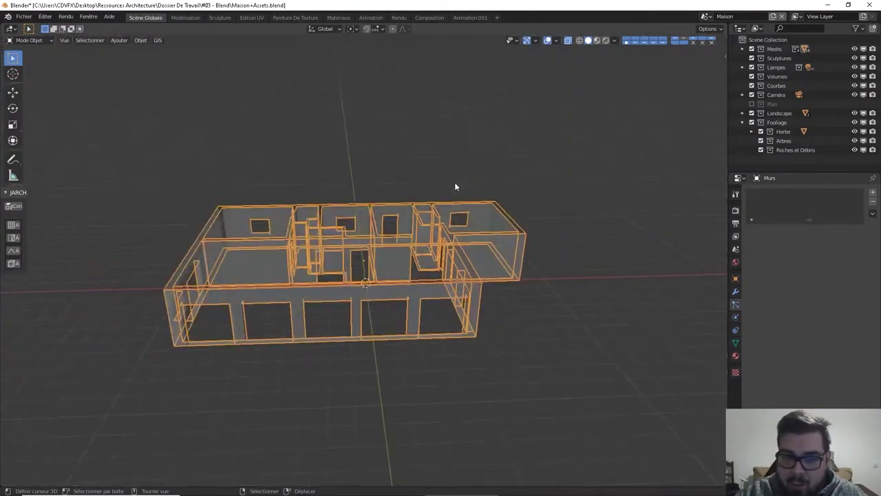
scroll(448, 280, up, 3)
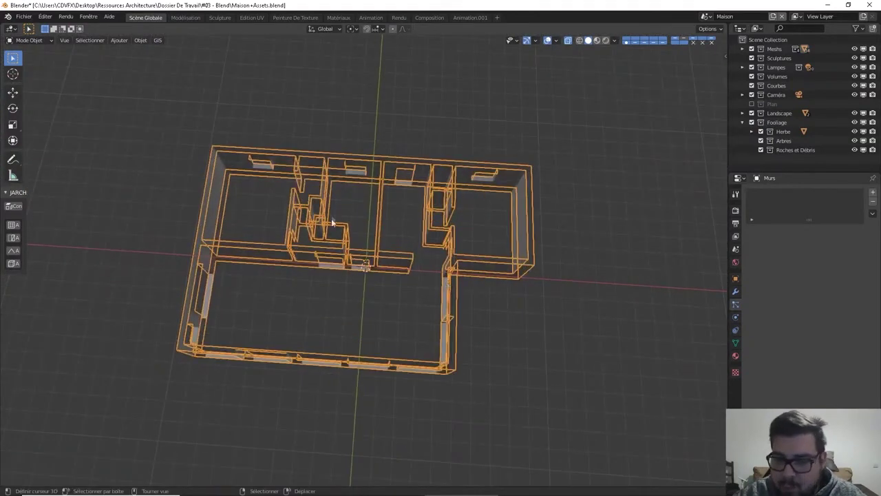
Add a Bevel modifier (Biseau) to the walls object.
click(736, 292)
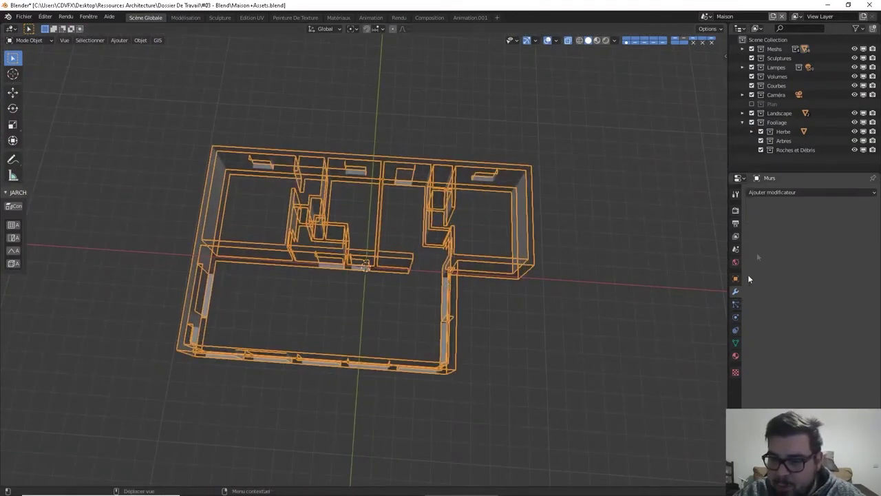
click(787, 196)
click(678, 225)
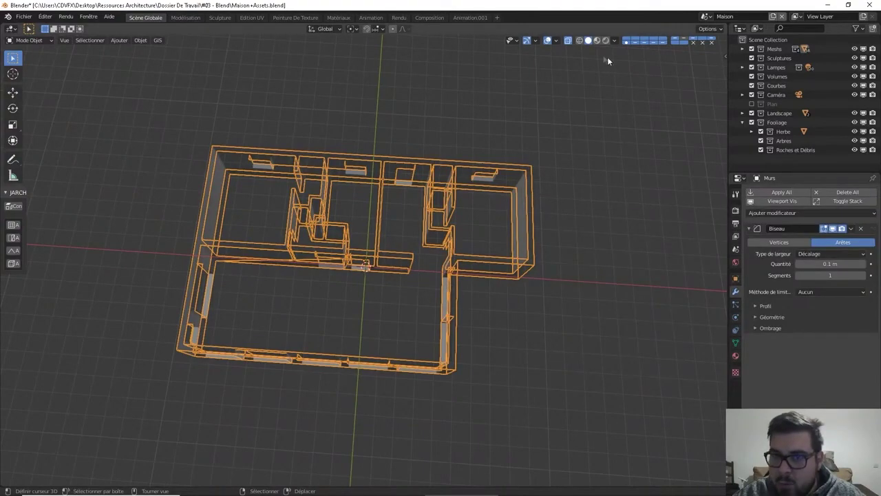
Turn off X-ray display and inspect the isolated walls around the door and window openings.
click(567, 40)
middle_drag(553, 244, 536, 184)
scroll(495, 254, up, 3)
middle_drag(480, 259, 520, 214)
scroll(395, 285, up, 4)
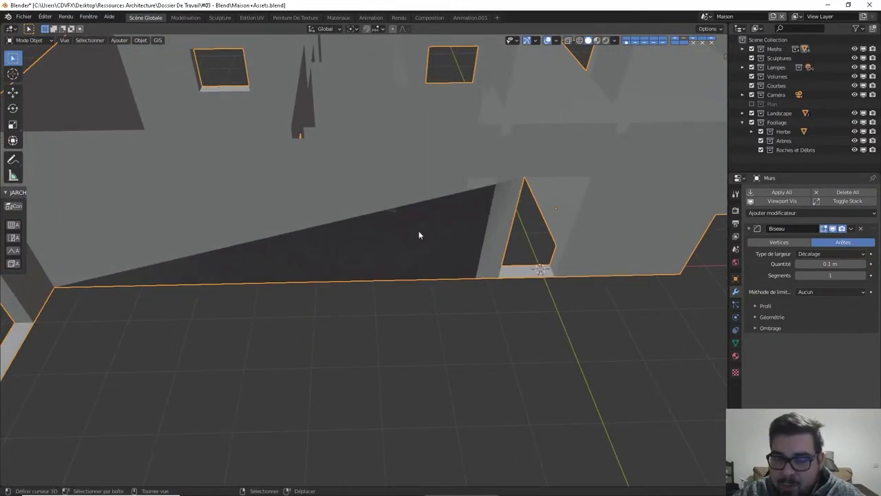
middle_drag(418, 234, 348, 231)
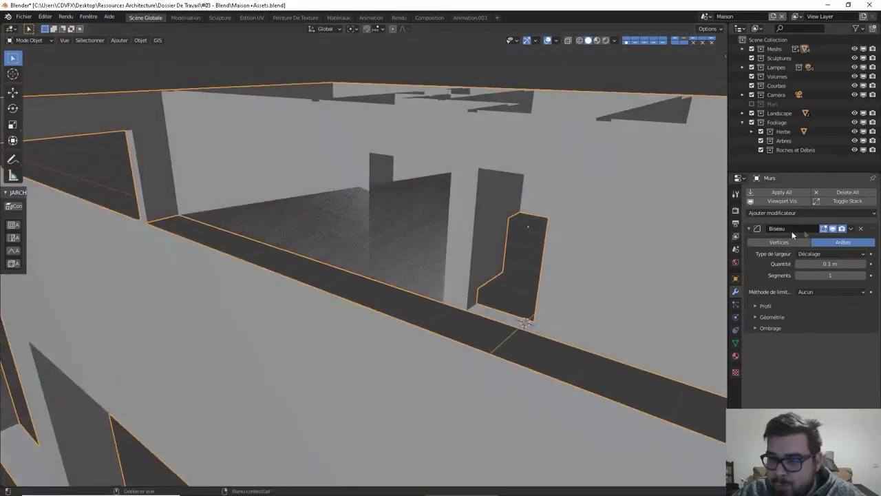
Remove the Bevel modifier from the walls and enter Edit mode to examine their mesh from above.
click(860, 228)
middle_drag(592, 249, 449, 278)
shift+middle_drag(511, 248, 456, 267)
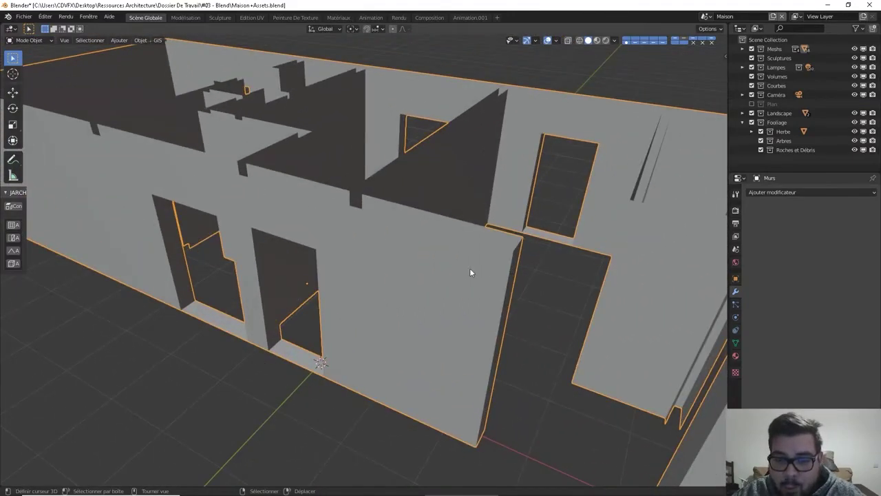
key(Tab)
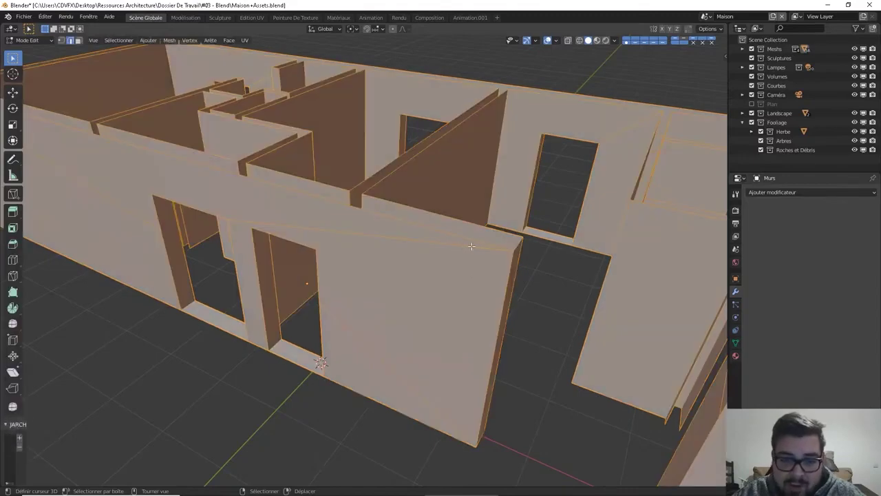
middle_drag(263, 235, 458, 93)
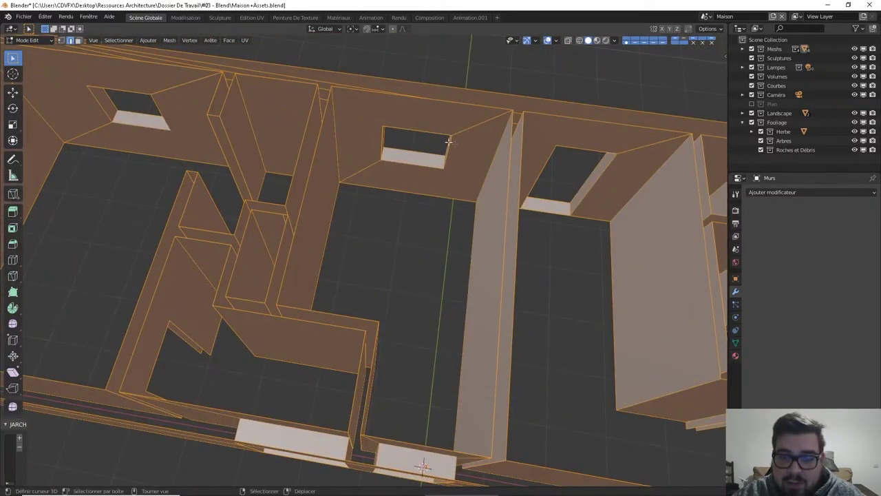
Set edge selection mode and select the vertical corner edges at both ends of the inner wall with the tall opening.
middle_drag(478, 147, 357, 119)
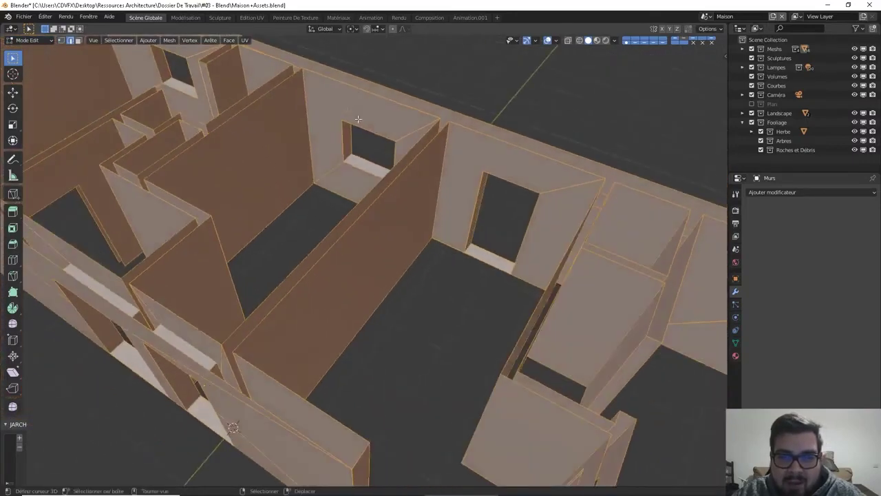
click(62, 41)
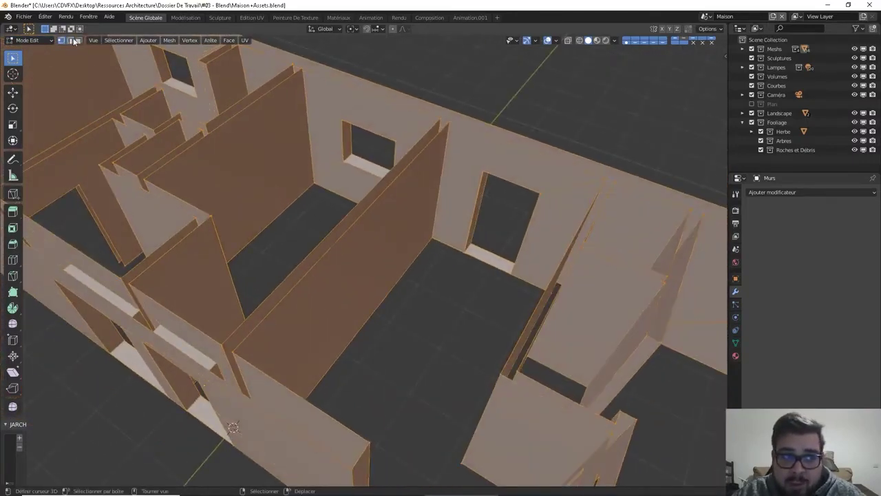
right_click(445, 170)
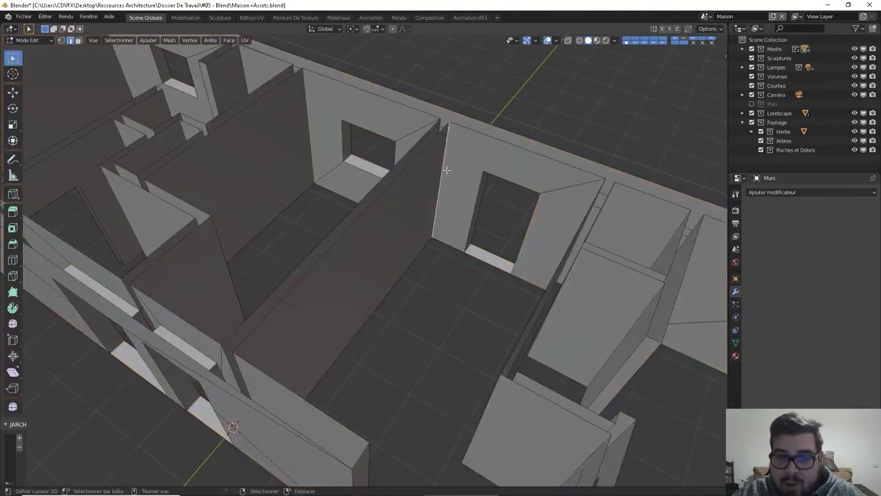
shift+middle_drag(446, 169, 405, 197)
scroll(410, 186, up, 3)
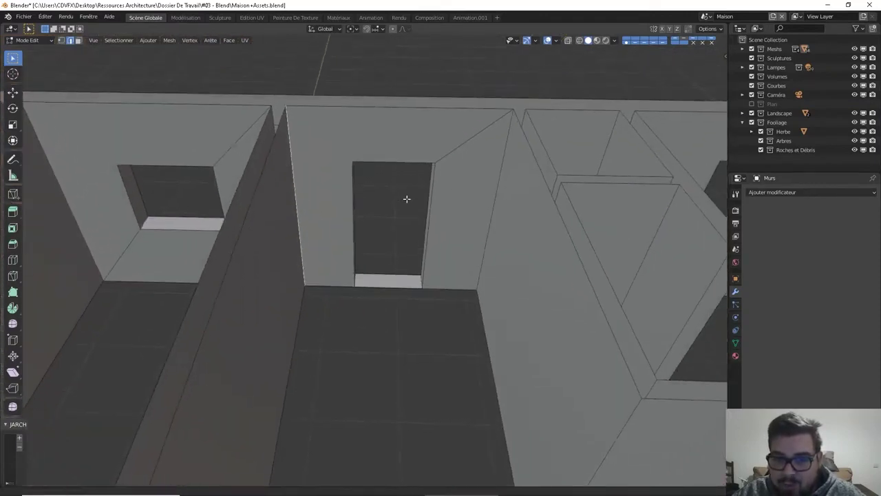
right_click(506, 151)
mouse_move(507, 150)
middle_down()
mouse_move(540, 177)
mouse_move(515, 141)
middle_up()
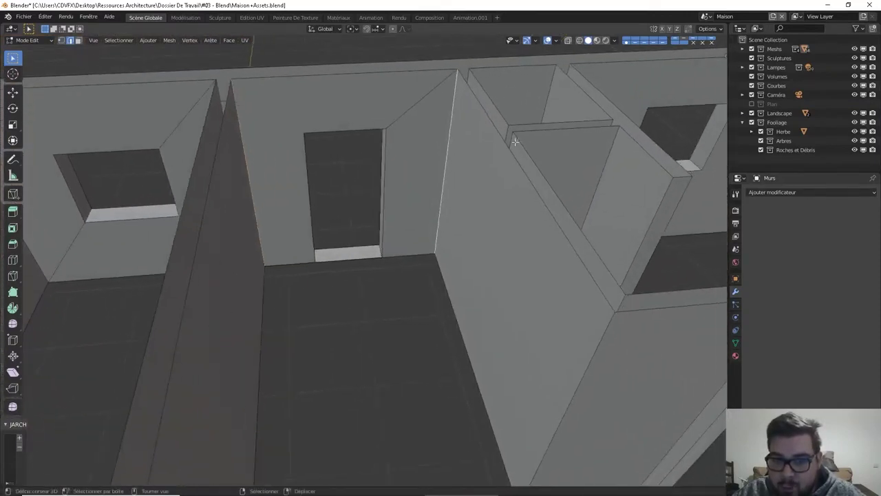
Extend the edge selection to the front edges around the first large bay opening, at its top and both sides.
middle_drag(559, 238, 494, 167)
scroll(495, 167, down, 2)
shift+middle_drag(473, 198, 422, 170)
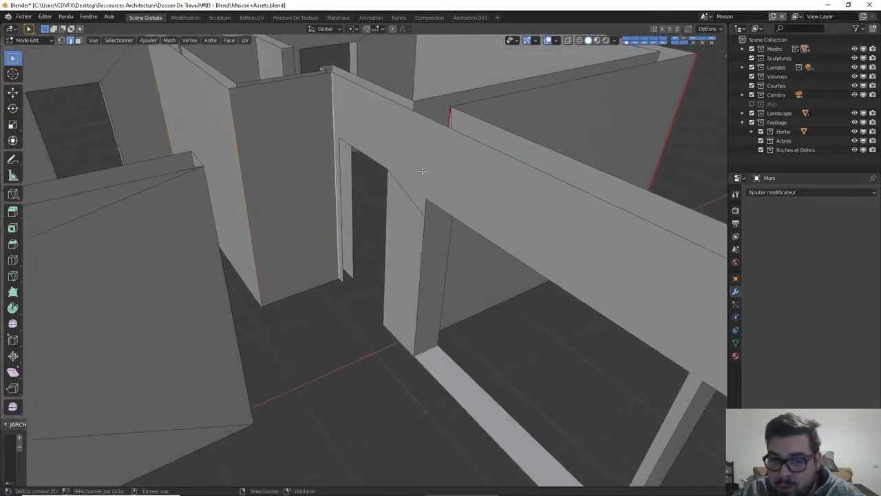
middle_drag(444, 208, 470, 126)
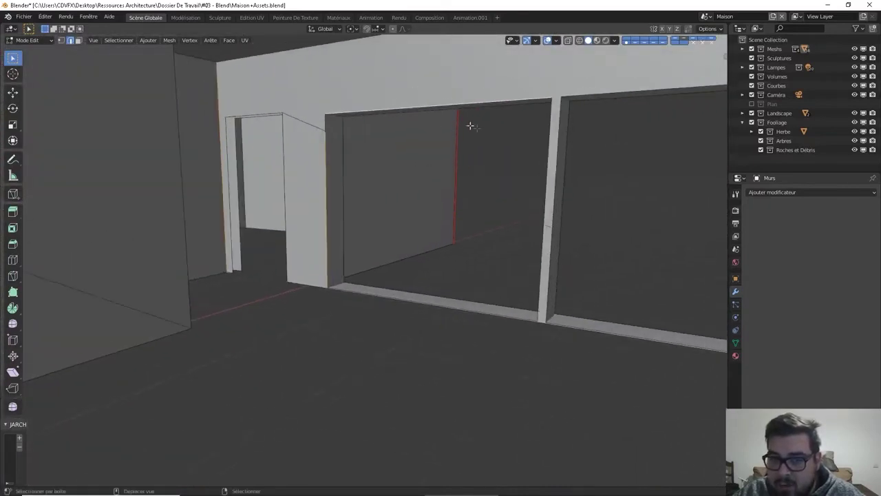
alt+click(551, 127)
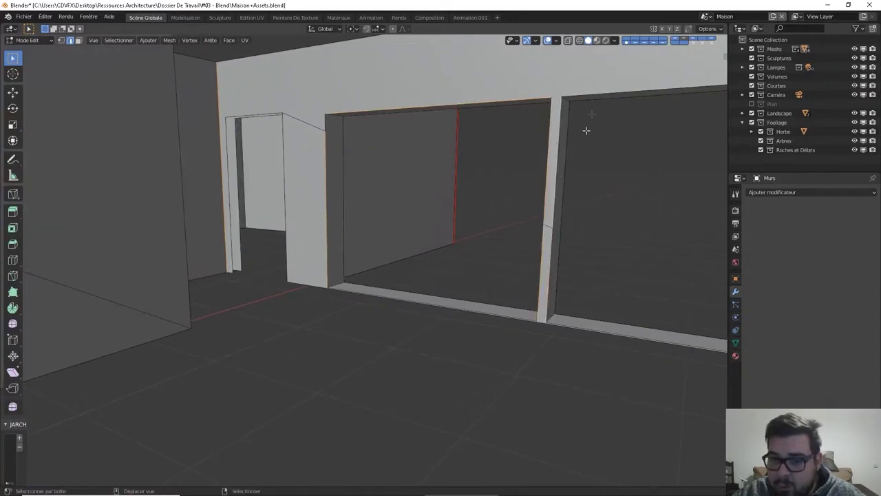
Add the second bay's top and side frame edges and the nearest side edge of the opening around the corner.
middle_drag(586, 130, 547, 199)
scroll(609, 197, up, 3)
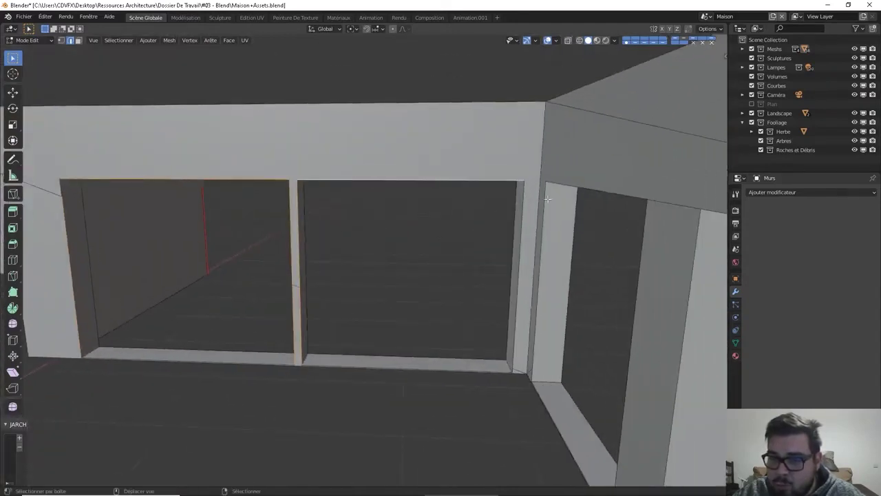
scroll(519, 368, up, 6)
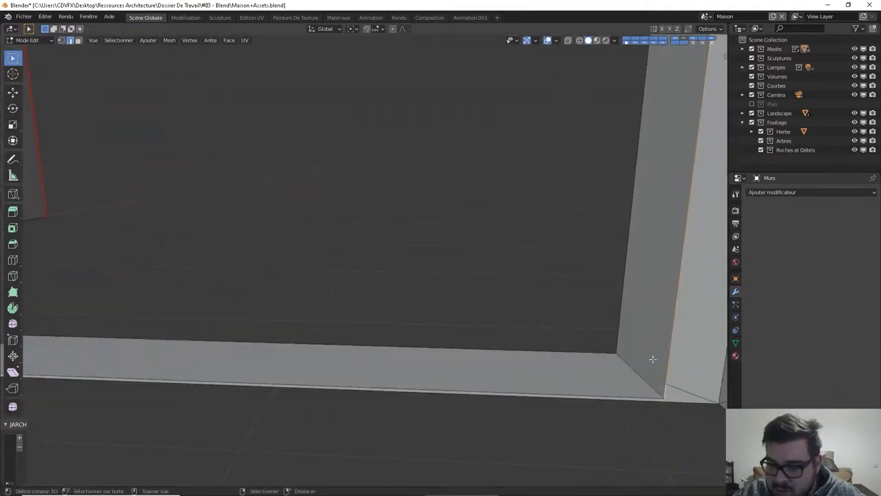
middle_drag(652, 358, 476, 254)
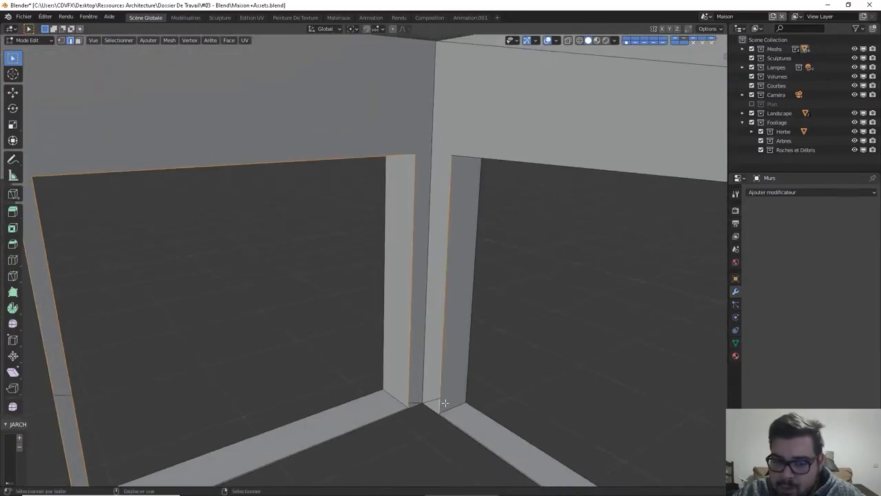
Add the top and side frame edges of the successive bay openings along the adjacent long wall to the selection.
middle_drag(492, 191, 392, 163)
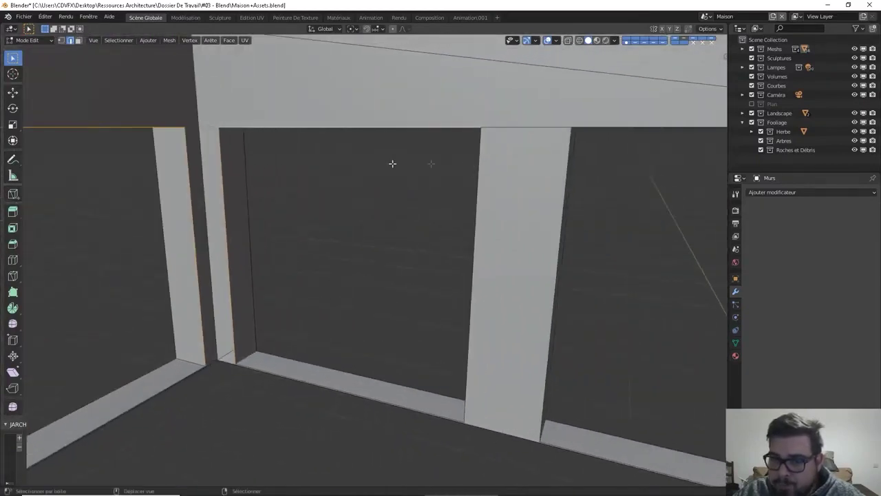
middle_drag(495, 158, 560, 149)
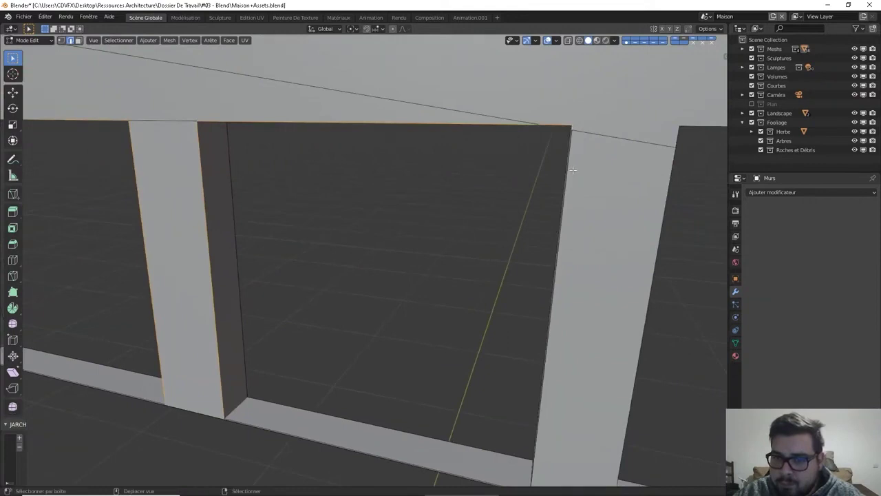
mouse_move(572, 169)
middle_down()
mouse_move(578, 344)
mouse_move(542, 218)
mouse_move(560, 139)
mouse_move(525, 181)
mouse_move(409, 183)
mouse_move(565, 159)
mouse_move(576, 176)
middle_up()
middle_drag(563, 324, 600, 305)
middle_drag(602, 162, 510, 313)
middle_drag(604, 363, 471, 272)
middle_drag(503, 168, 535, 252)
Add the last bay's frame edges and the vertical room corner beside the small window to the selection.
shift+middle_drag(607, 454, 619, 342)
scroll(619, 341, down, 2)
scroll(620, 342, up, 4)
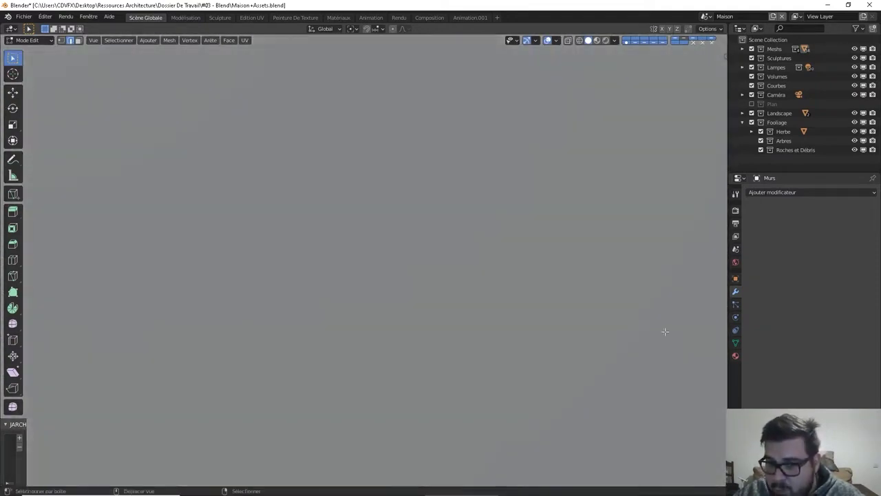
scroll(586, 356, down, 4)
middle_drag(606, 355, 499, 309)
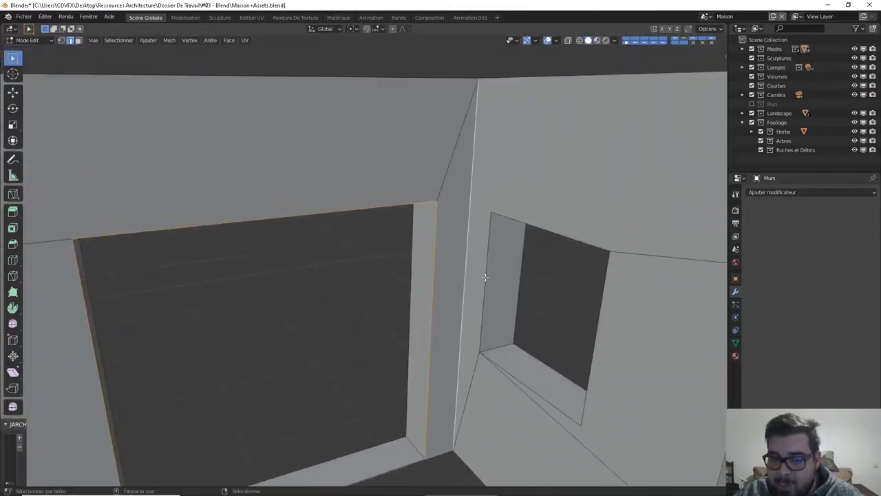
Add the small window's frame edges and the neighbouring opening's near side edge, undoing the stray diagonal edge selection.
click(485, 277)
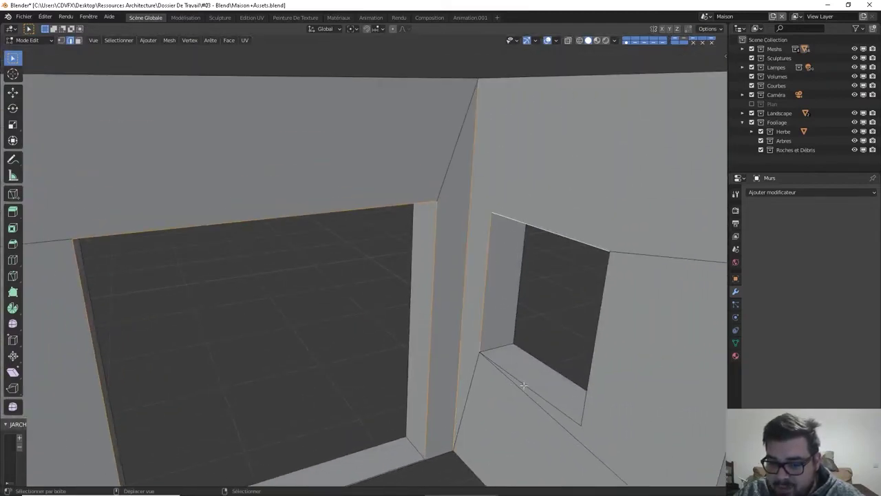
middle_drag(605, 348, 453, 325)
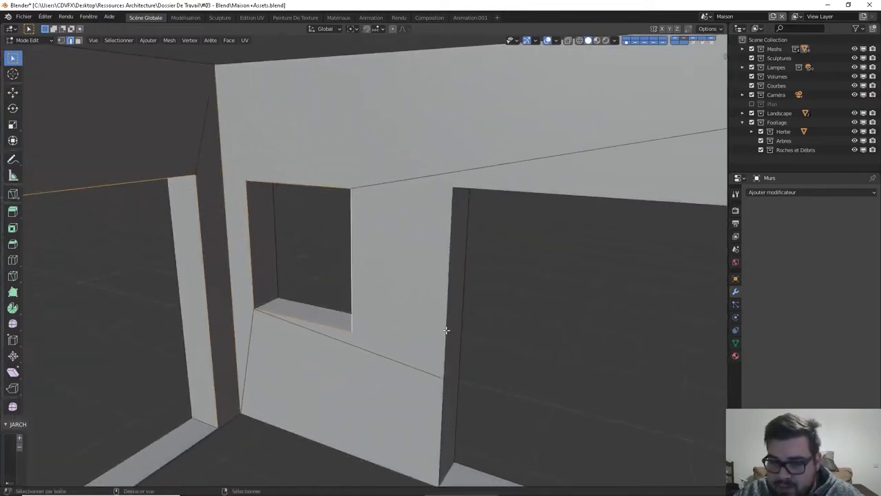
shift+click(501, 173)
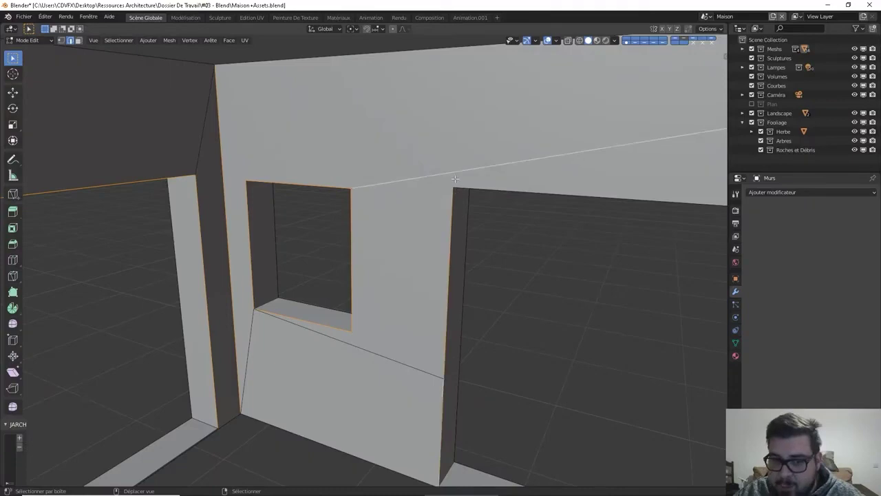
key(ctrl+z)
Add the wide opening's top and far side edges and the room's next vertical corner edge to the selection.
middle_drag(636, 246, 568, 195)
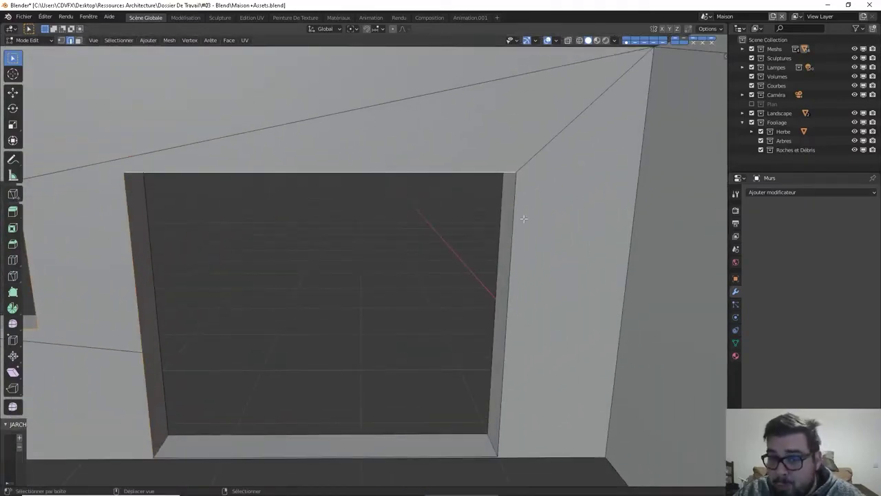
middle_drag(523, 220, 604, 301)
scroll(604, 301, down, 5)
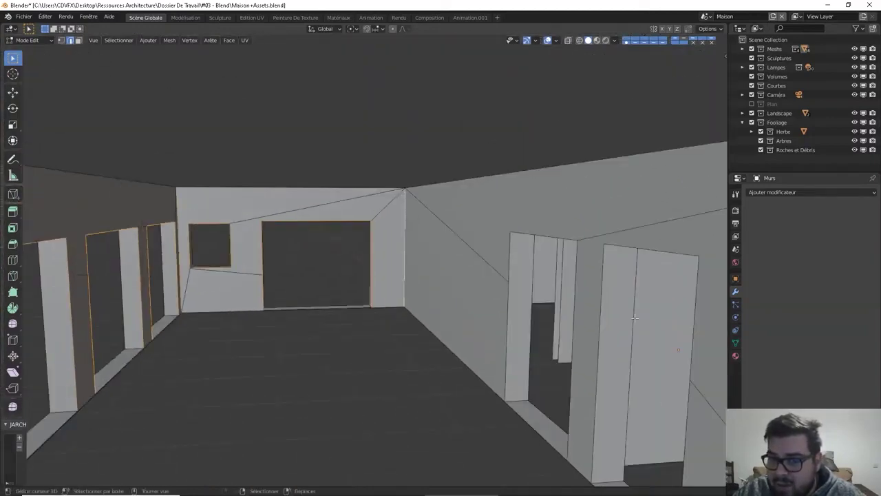
scroll(585, 300, up, 2)
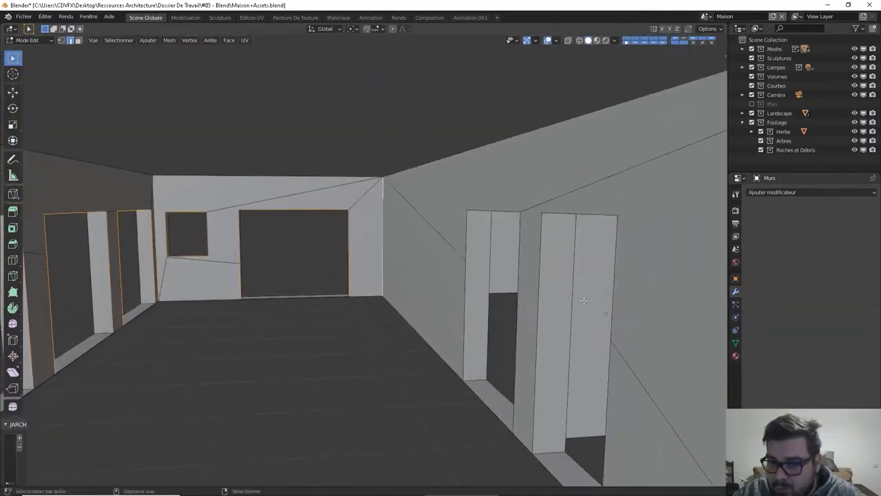
Add the first doorway's top and side edges and the second doorway's near side and top edges on the interior wall.
shift+click(480, 209)
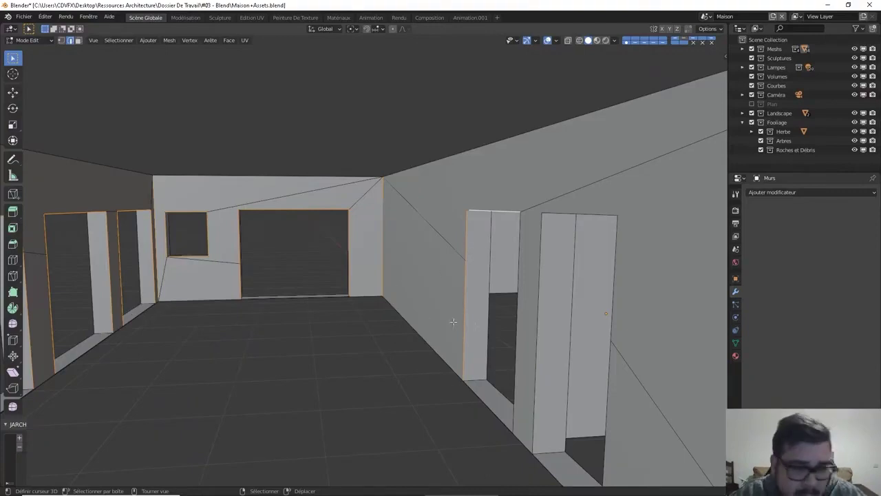
middle_drag(479, 281, 557, 289)
scroll(488, 411, up, 2)
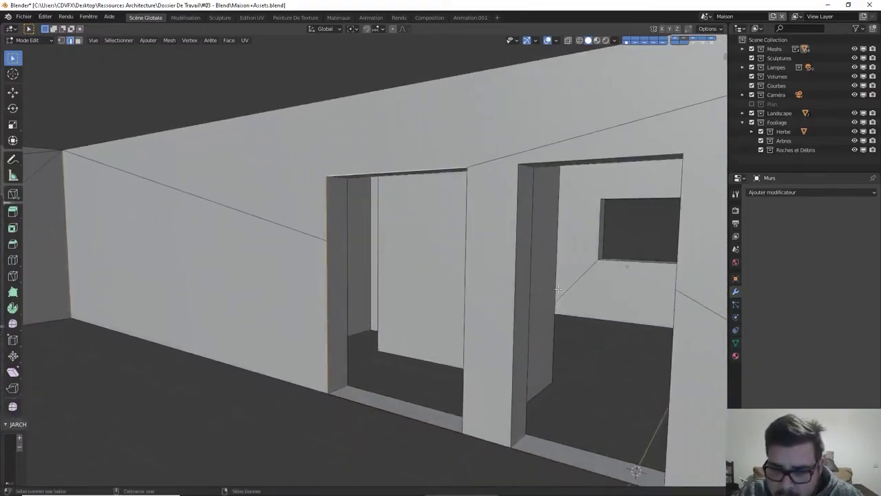
shift+click(507, 259)
shift+click(619, 159)
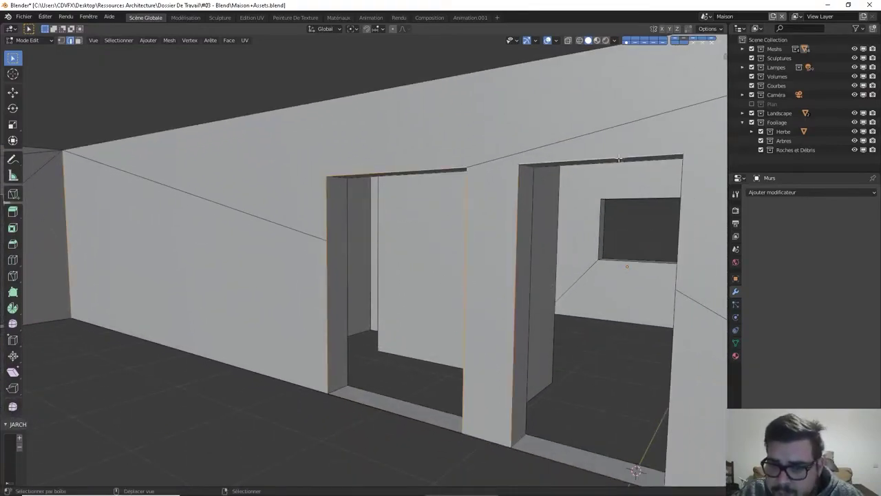
Extend the selection past the second doorway to the vertical edge at the free end of the interior wall.
shift+middle_drag(671, 283, 440, 270)
scroll(441, 270, down, 5)
middle_drag(574, 283, 390, 290)
scroll(588, 288, up, 2)
shift+right_click(460, 306)
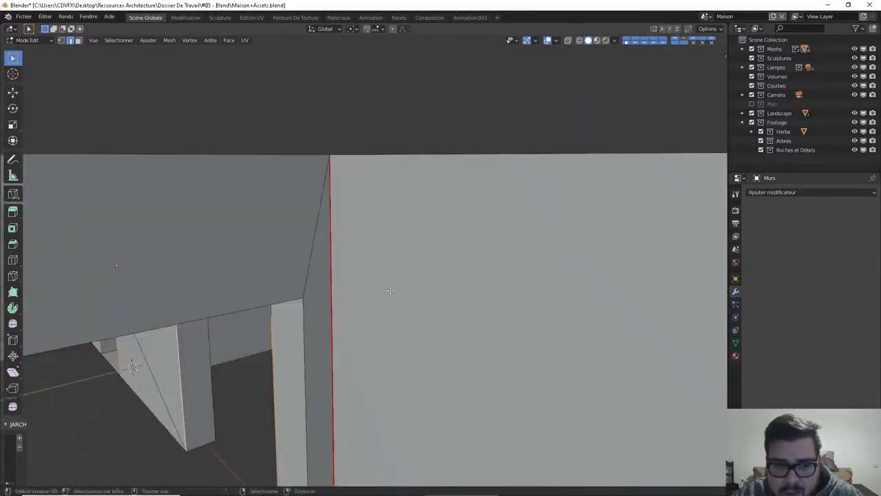
Add the vertical corner edges and the window frame edges of the long room between the partitions to the selection.
scroll(390, 290, down, 8)
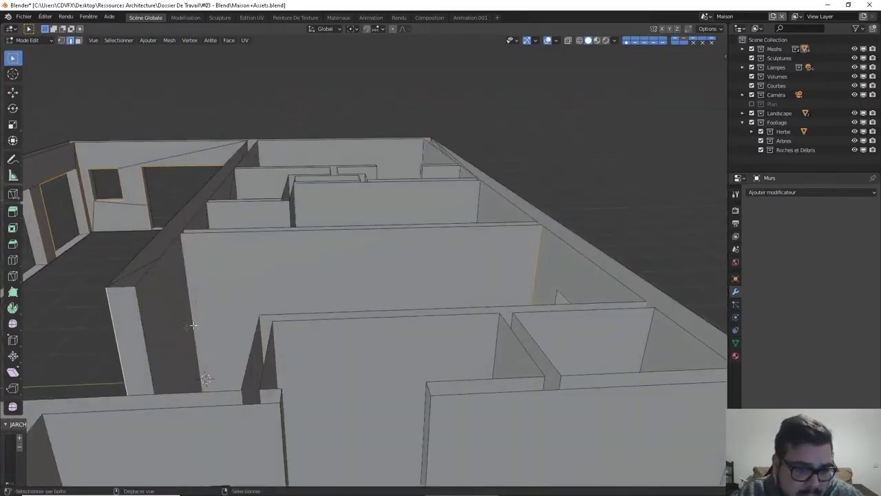
middle_drag(310, 276, 334, 281)
scroll(253, 306, up, 3)
shift+middle_drag(469, 265, 460, 243)
scroll(443, 266, up, 4)
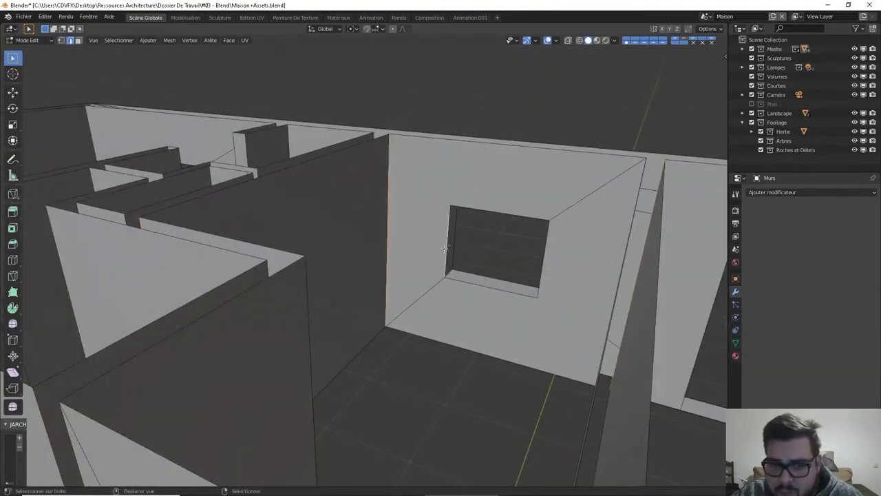
middle_drag(508, 306, 413, 325)
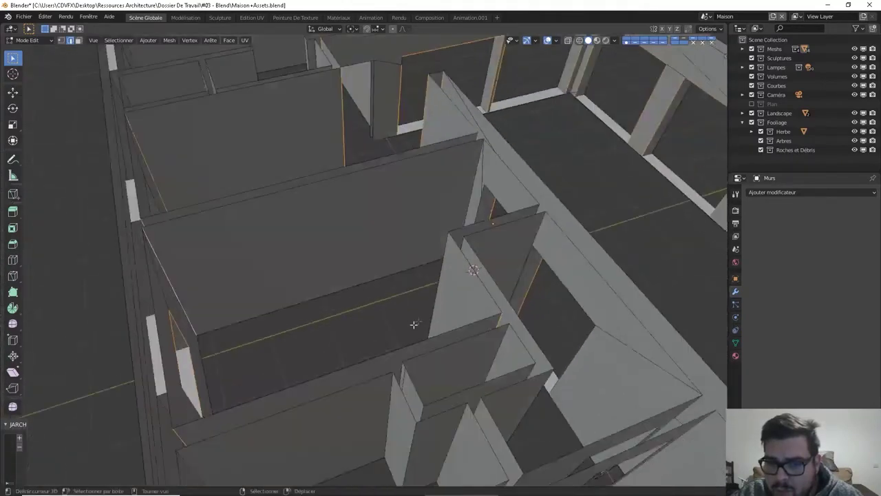
Add the frame edges of the doorway at the end of the long room and its adjacent vertical corner edge.
scroll(435, 240, up, 2)
shift+middle_drag(471, 195, 497, 226)
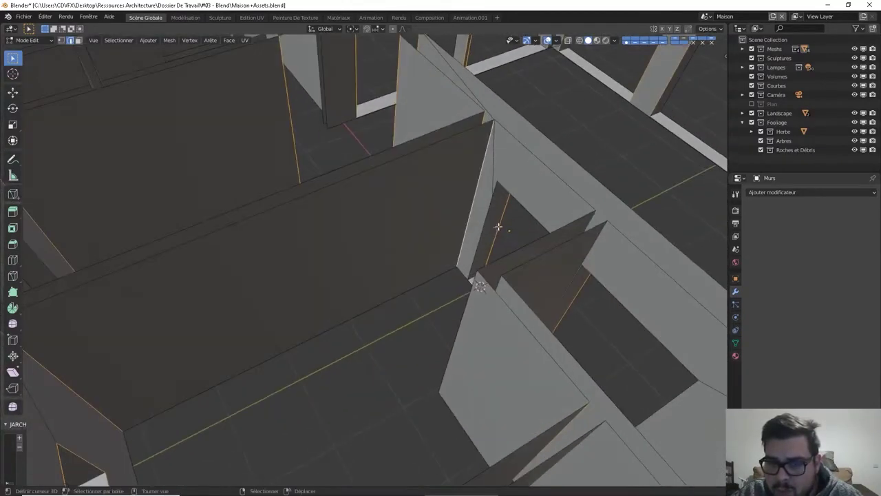
shift+right_click(505, 184)
middle_drag(506, 184, 553, 205)
scroll(523, 222, down, 1)
shift+middle_drag(468, 250, 451, 279)
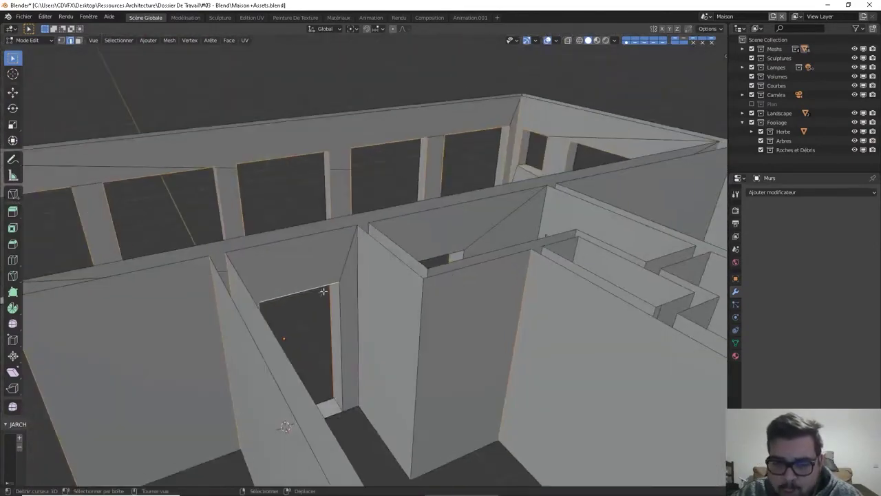
middle_drag(350, 358, 353, 288)
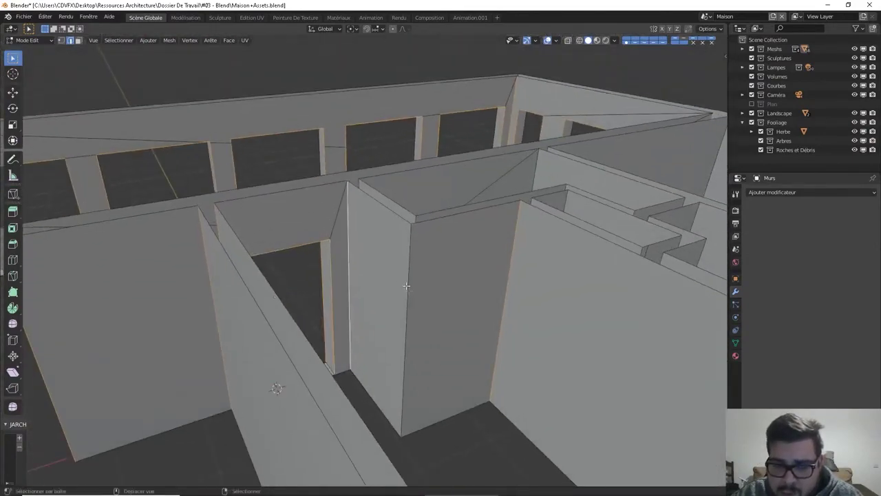
Add the vertical corner edges of the small closets and narrow partitions in the middle of the house to the selection.
middle_drag(473, 290, 253, 230)
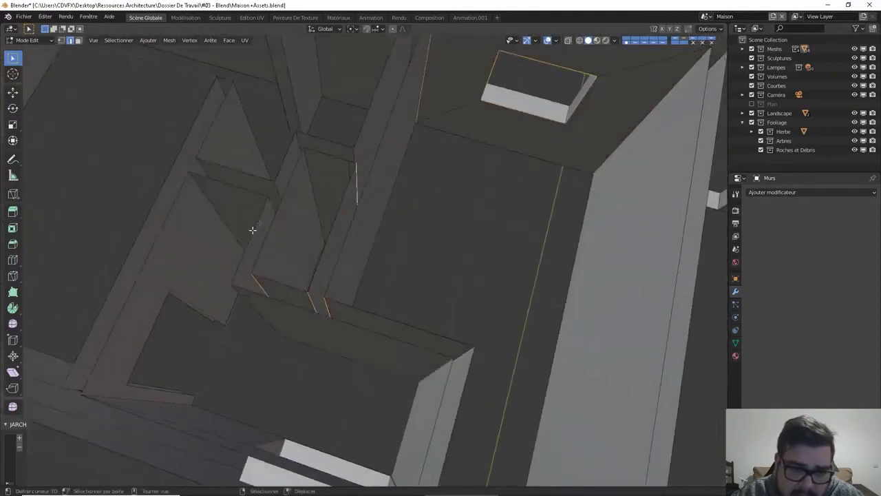
middle_drag(312, 181, 393, 308)
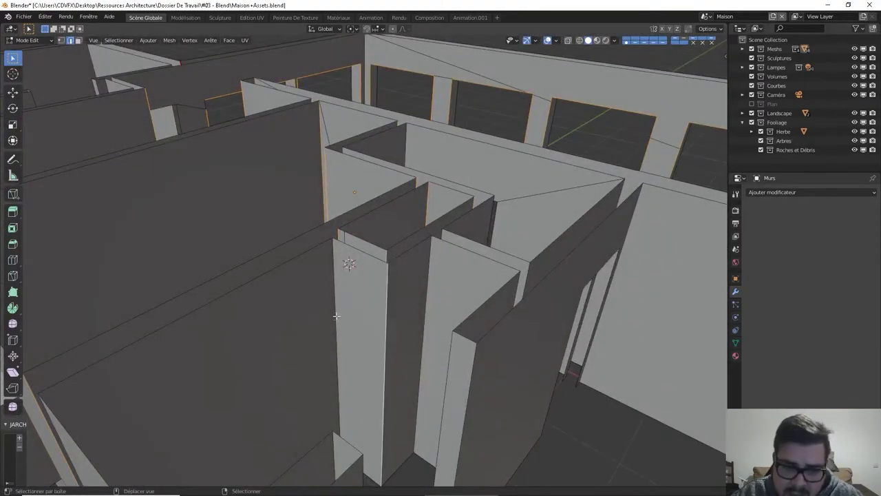
middle_drag(336, 316, 307, 264)
middle_drag(255, 228, 256, 181)
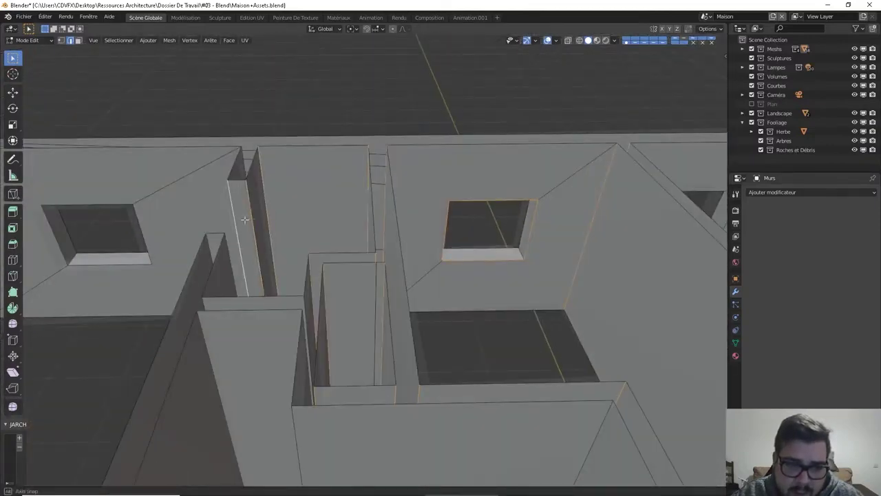
middle_drag(239, 224, 263, 225)
Add the vertical edges of the narrow partition and the interior frame edges of the window beside it to the selection.
shift+click(148, 296)
shift+middle_drag(147, 295, 222, 210)
shift+click(153, 285)
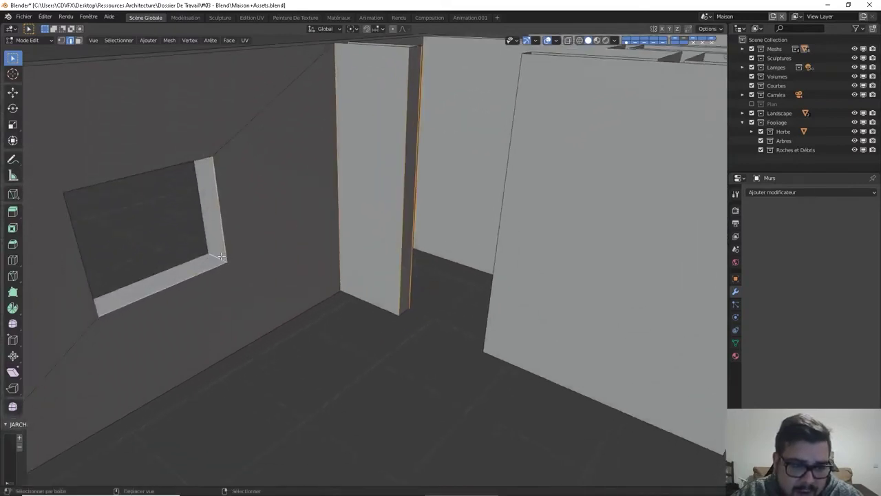
middle_drag(220, 257, 208, 187)
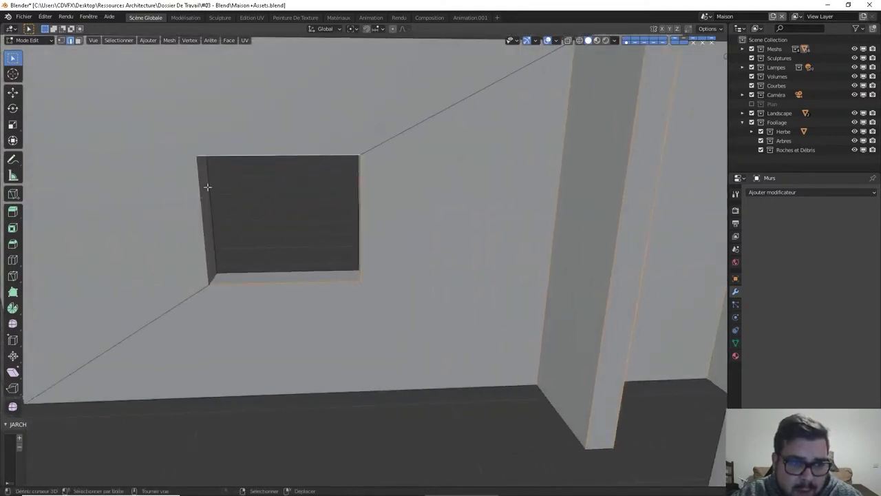
shift+click(209, 200)
middle_drag(212, 278, 260, 202)
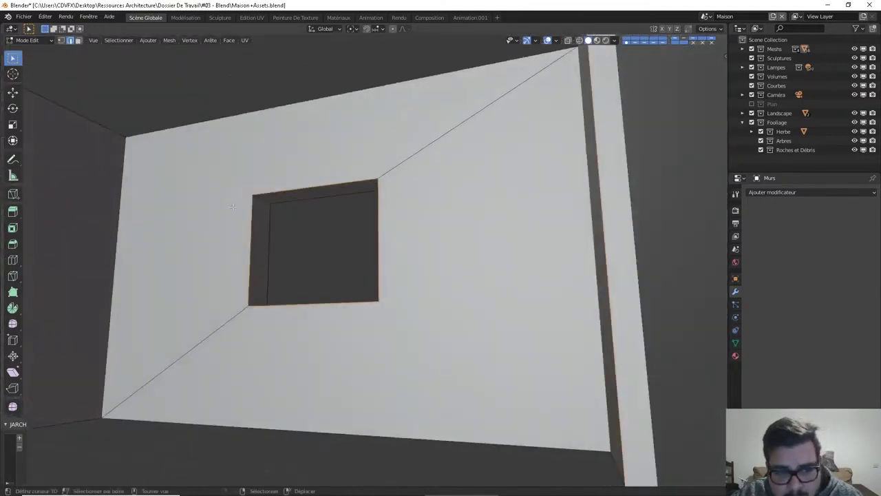
Add the vertical corner edges of the room containing that window to the selection.
middle_drag(263, 242, 163, 277)
middle_drag(123, 242, 400, 233)
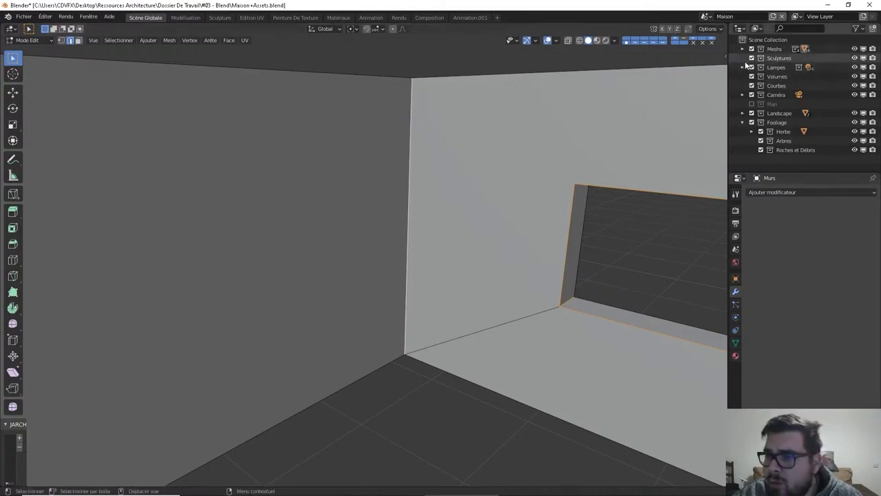
middle_drag(482, 254, 372, 239)
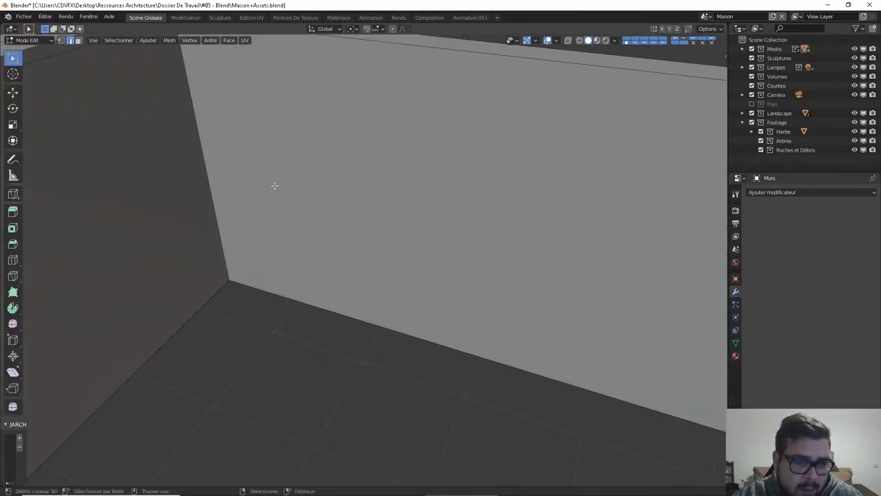
middle_drag(294, 206, 363, 246)
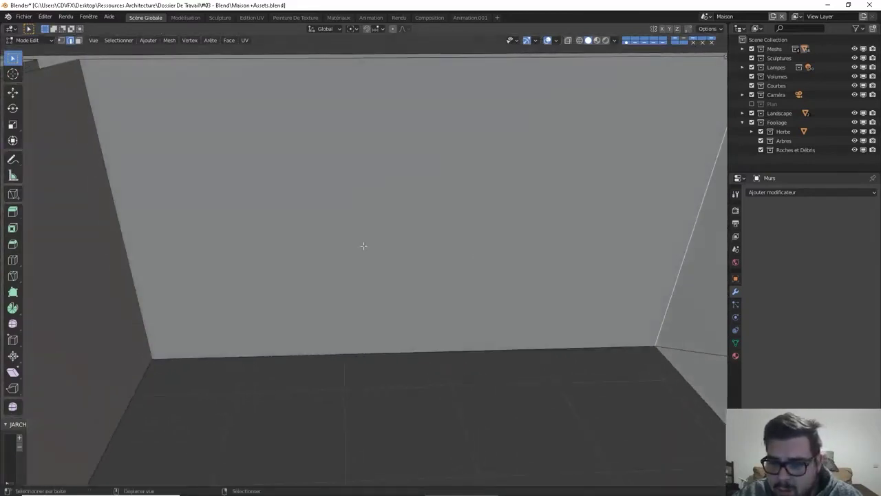
middle_drag(146, 240, 413, 247)
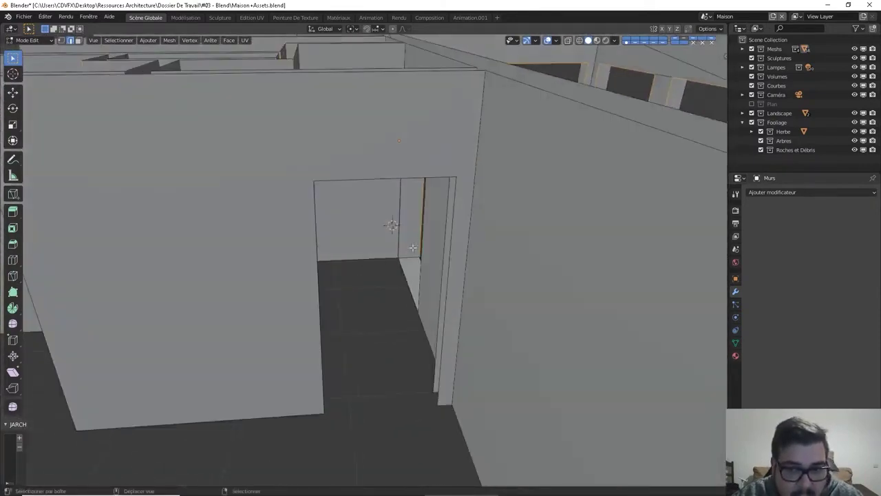
Extend the selection with the vertical corner edges around the interior doorway and the small adjoining rooms along the long wall.
middle_drag(470, 210, 199, 262)
middle_drag(230, 412, 184, 338)
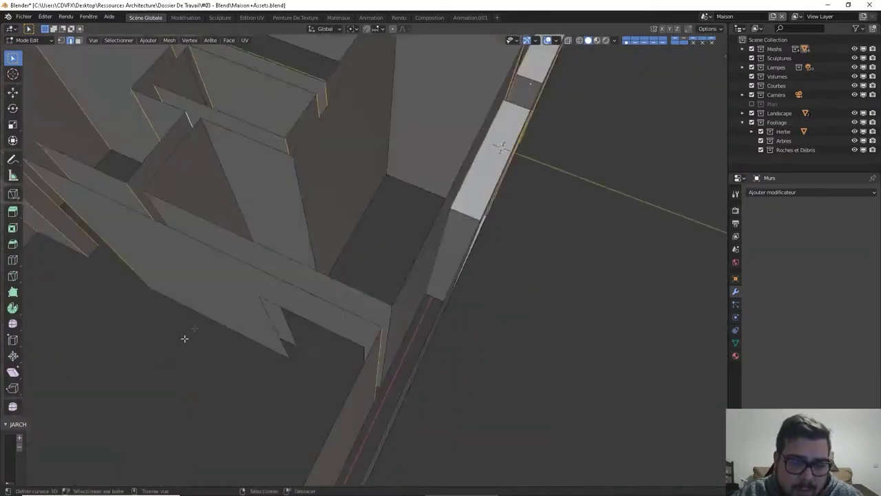
middle_drag(242, 215, 244, 168)
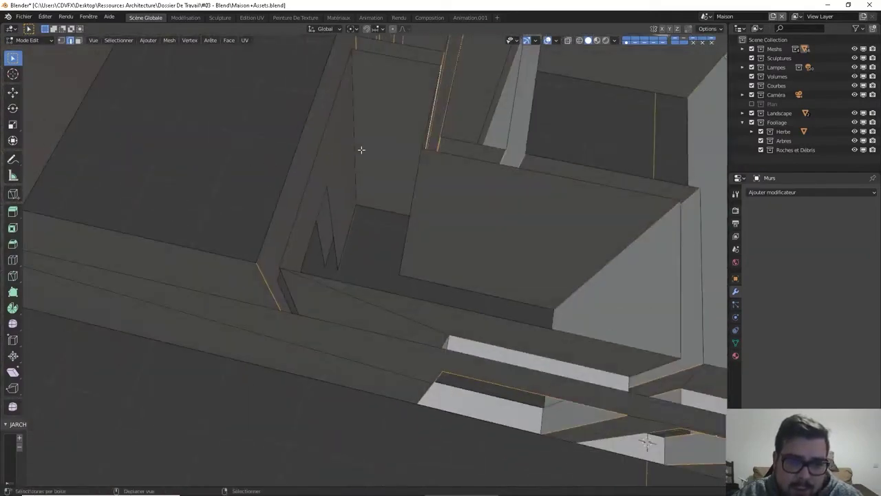
middle_drag(382, 228, 321, 238)
middle_drag(384, 249, 619, 241)
shift+right_click(388, 163)
middle_drag(389, 162, 406, 266)
scroll(407, 265, up, 1)
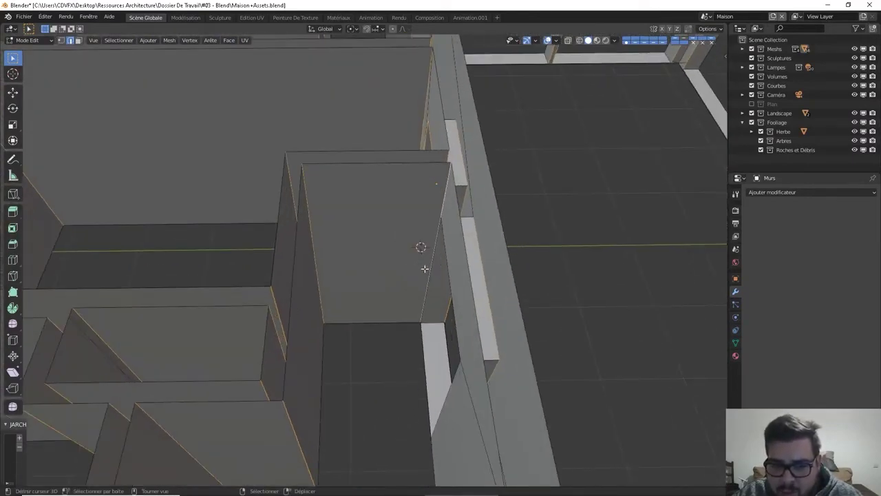
Add the frame edges and lintel depth edges of the two adjacent tall doorways to the selection.
middle_drag(455, 312, 638, 312)
middle_drag(345, 292, 446, 219)
middle_drag(494, 308, 473, 262)
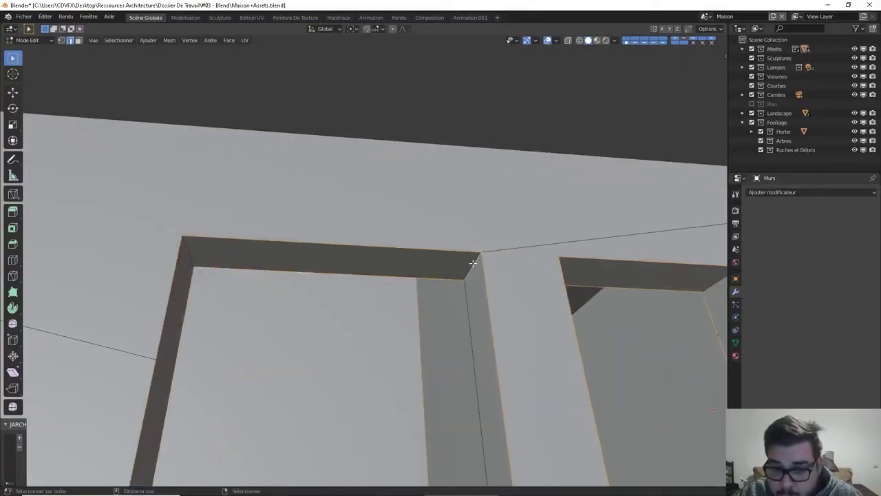
middle_drag(257, 286, 157, 311)
shift+click(157, 311)
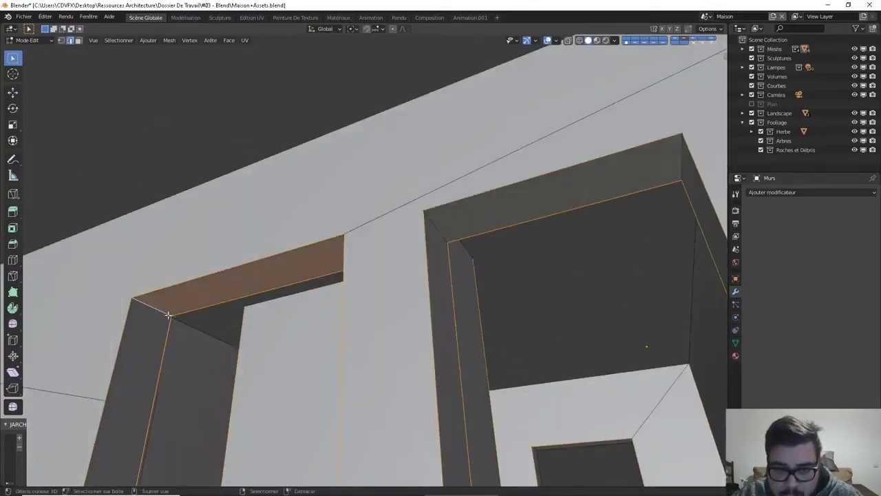
shift+click(679, 168)
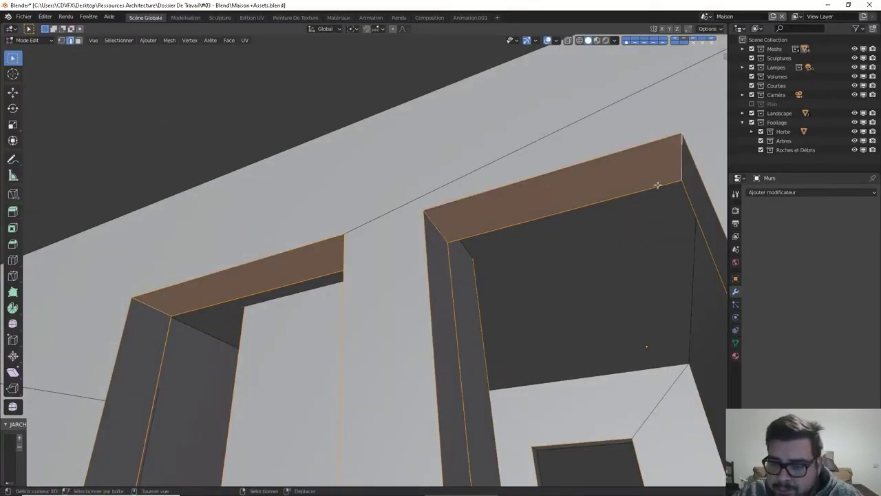
middle_drag(678, 168, 544, 336)
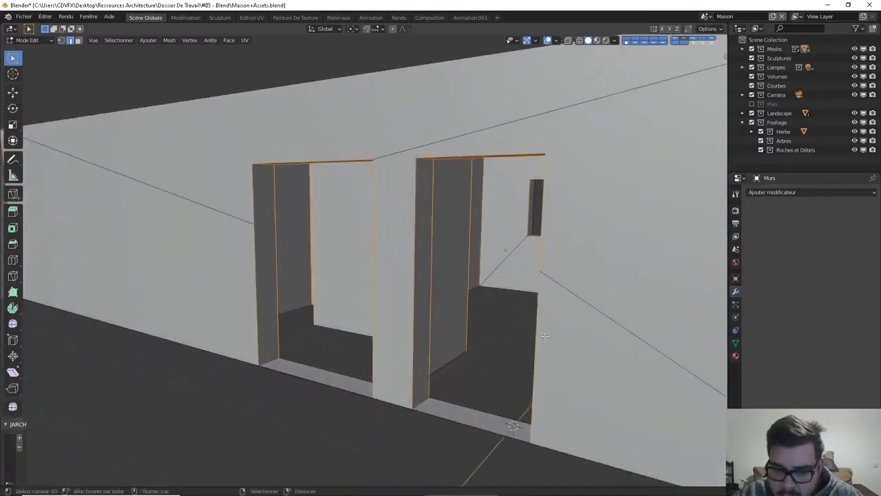
Add the frame edges of the large room's wide opening and the small window beside it to the selection.
middle_drag(410, 405, 448, 122)
scroll(387, 292, up, 4)
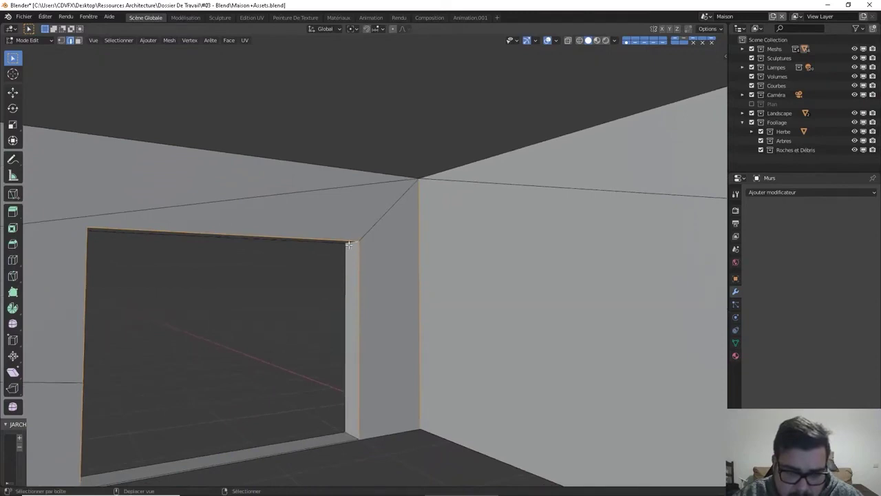
middle_drag(351, 427, 315, 325)
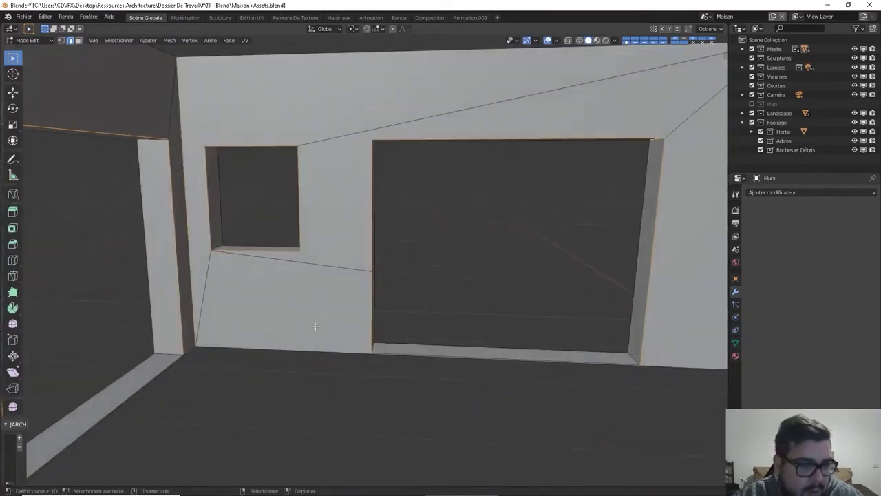
middle_drag(391, 240, 103, 242)
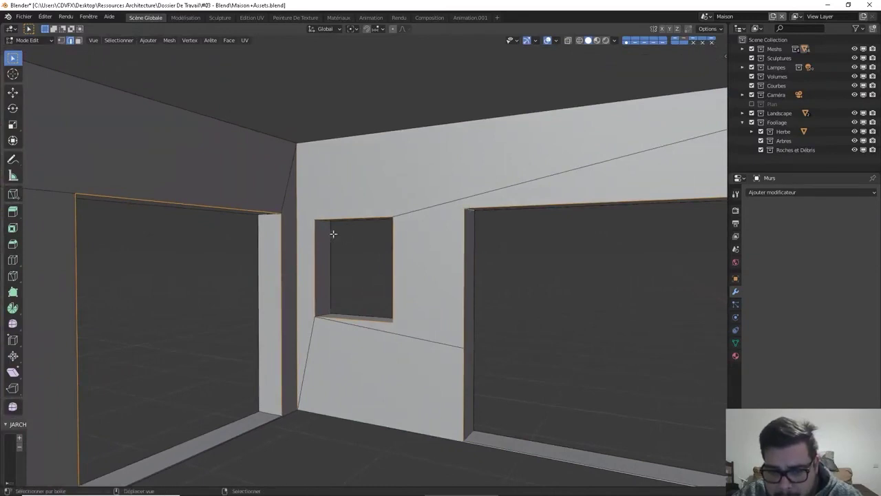
scroll(321, 305, down, 8)
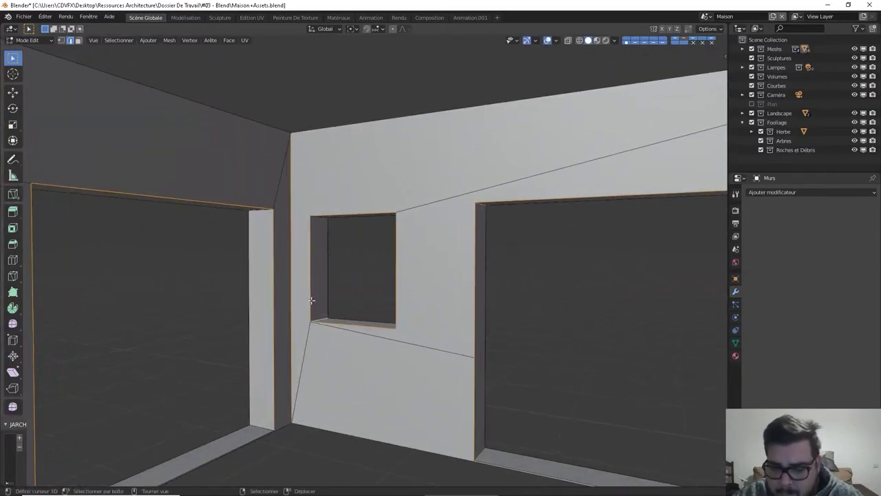
Add the outer, inner and sill edges of the window nearest the seamed corner of the exterior wall to the selection.
middle_drag(333, 301, 415, 237)
scroll(386, 347, up, 4)
scroll(415, 238, up, 3)
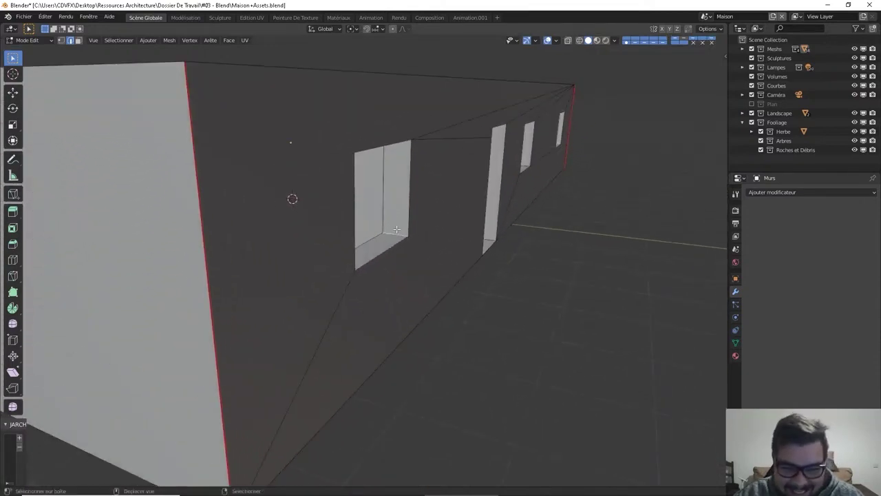
middle_drag(415, 184, 328, 183)
middle_drag(343, 80, 396, 165)
scroll(405, 198, up, 2)
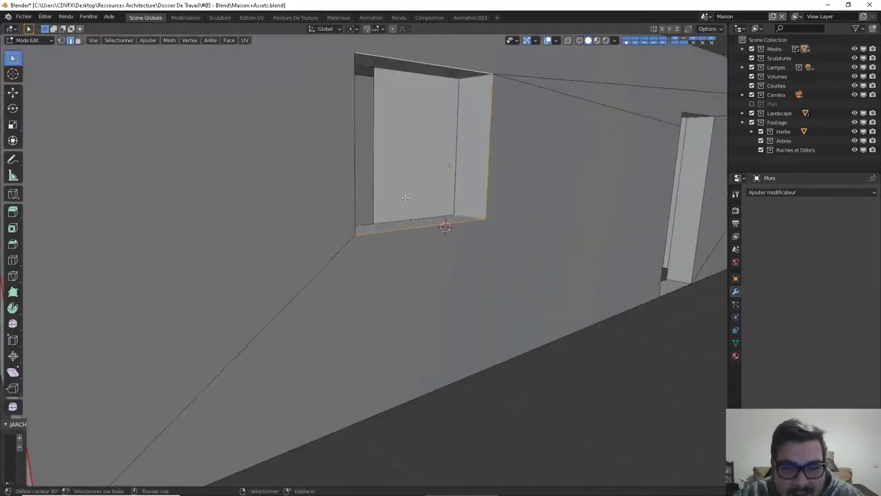
middle_drag(405, 198, 429, 146)
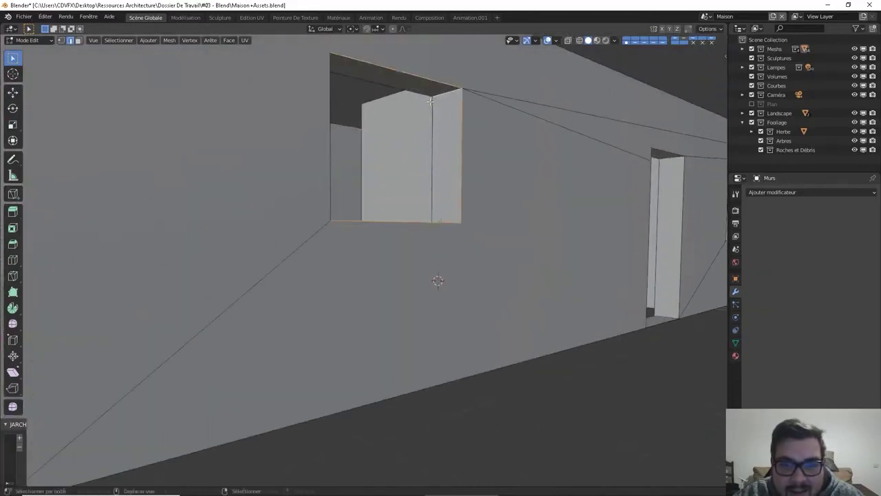
middle_drag(431, 133, 370, 238)
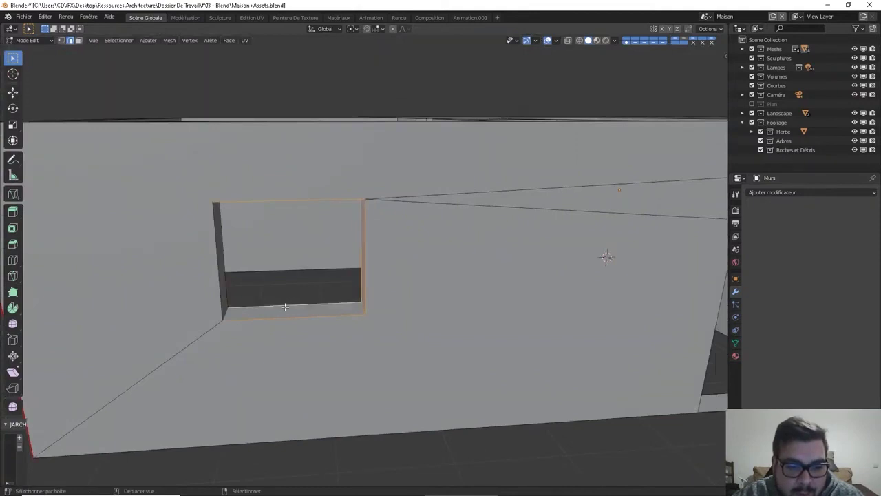
middle_drag(285, 306, 229, 305)
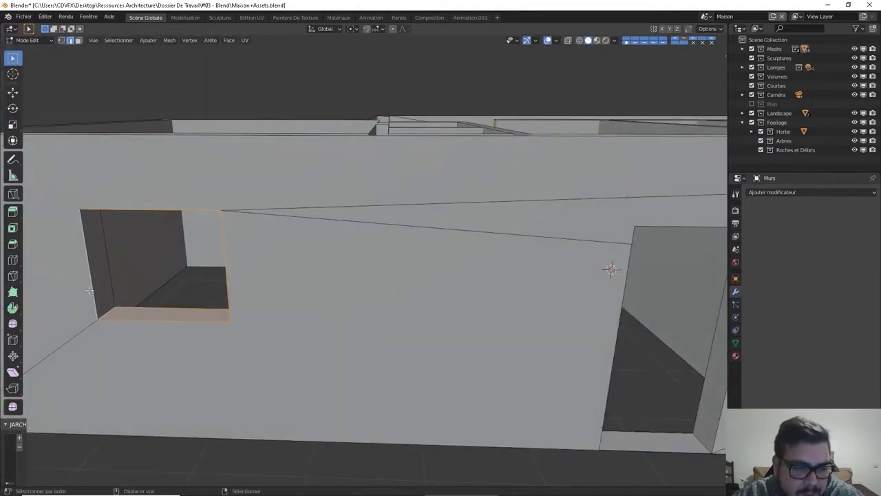
middle_drag(106, 265, 145, 150)
Add the vertical edges at the end of the narrow interior partition beside the hallway to the selection.
middle_drag(165, 43, 581, 272)
middle_drag(426, 209, 354, 183)
scroll(336, 131, up, 3)
shift+click(372, 192)
shift+click(387, 185)
shift+click(343, 182)
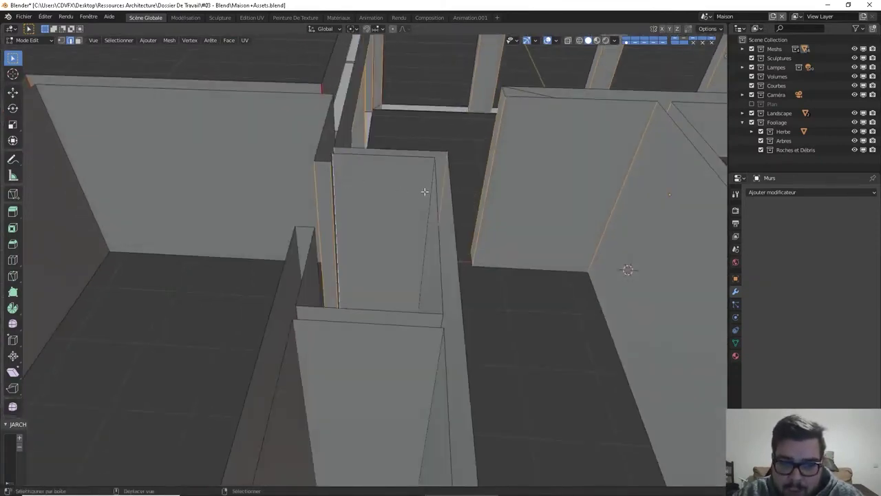
Add the remaining vertical corner edges of the partitions and closets in the middle of the house to the selection.
middle_drag(425, 191, 475, 192)
middle_drag(523, 216, 177, 254)
middle_drag(205, 212, 318, 165)
scroll(357, 203, up, 7)
shift+middle_drag(318, 165, 298, 391)
scroll(324, 229, down, 5)
middle_drag(303, 348, 356, 303)
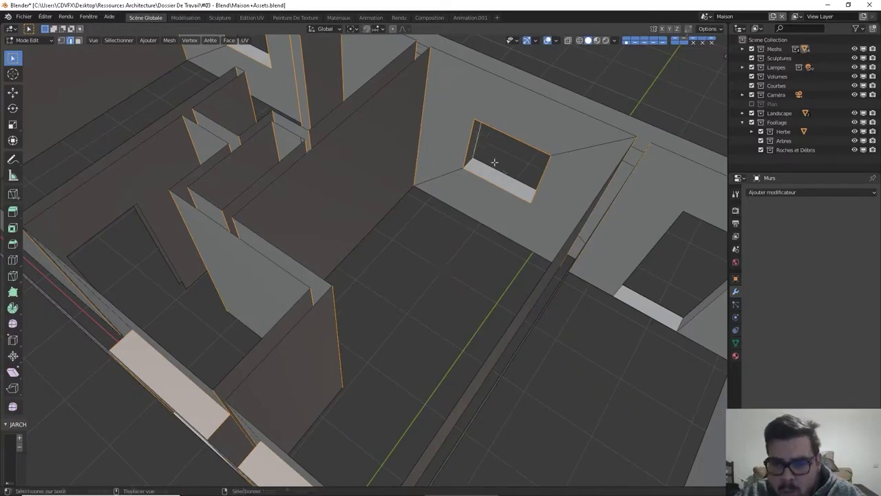
Add the exterior frame edges and depth edges of the window next to the outside doorway to the selection.
middle_drag(497, 184, 431, 195)
scroll(434, 225, down, 3)
middle_drag(501, 372, 443, 329)
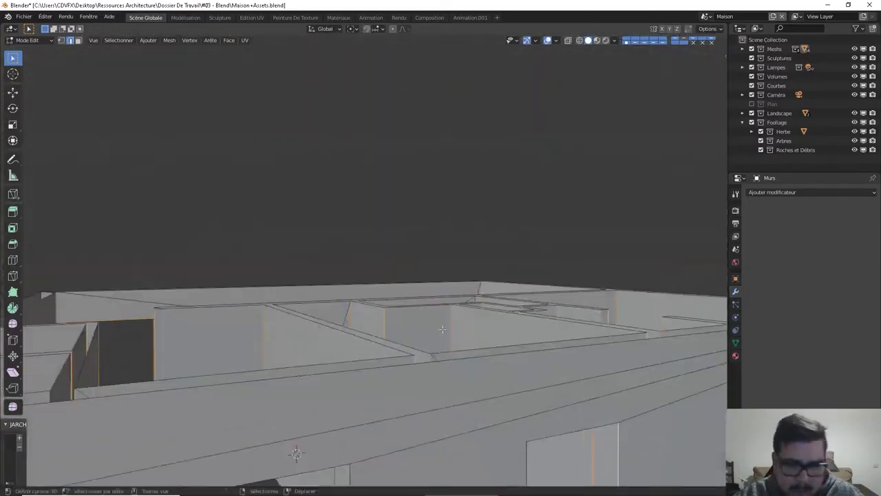
scroll(442, 329, up, 5)
middle_drag(240, 346, 228, 320)
scroll(330, 394, down, 5)
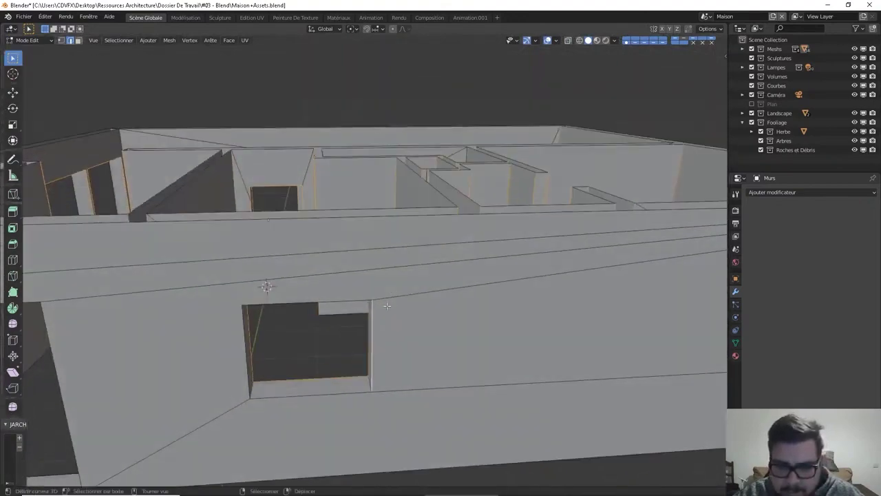
click(336, 394)
middle_drag(255, 389, 248, 238)
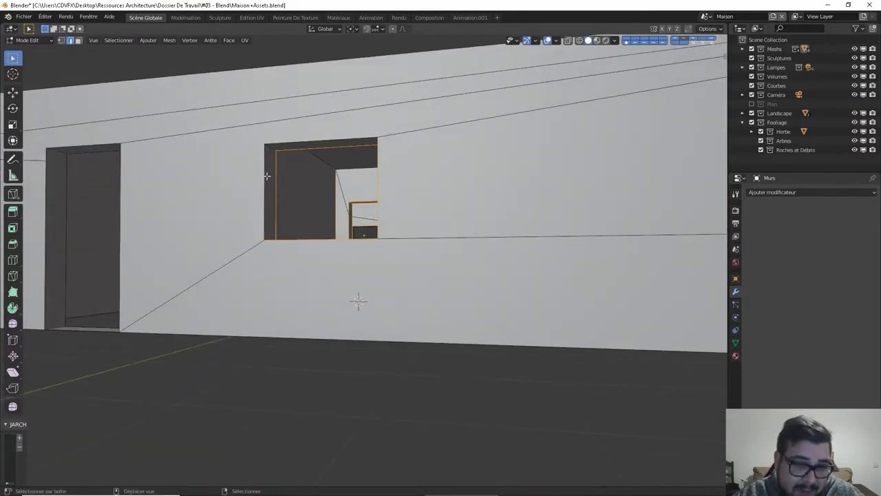
middle_drag(287, 150, 431, 151)
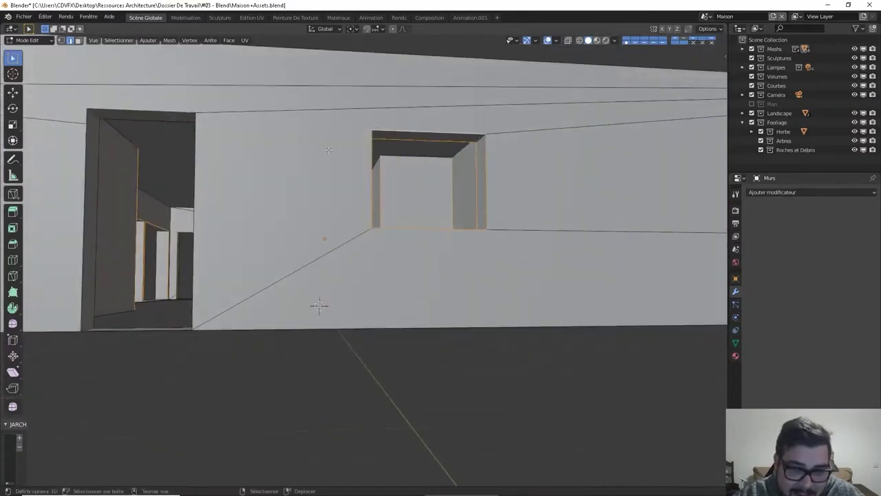
shift+click(482, 141)
middle_drag(482, 140, 466, 300)
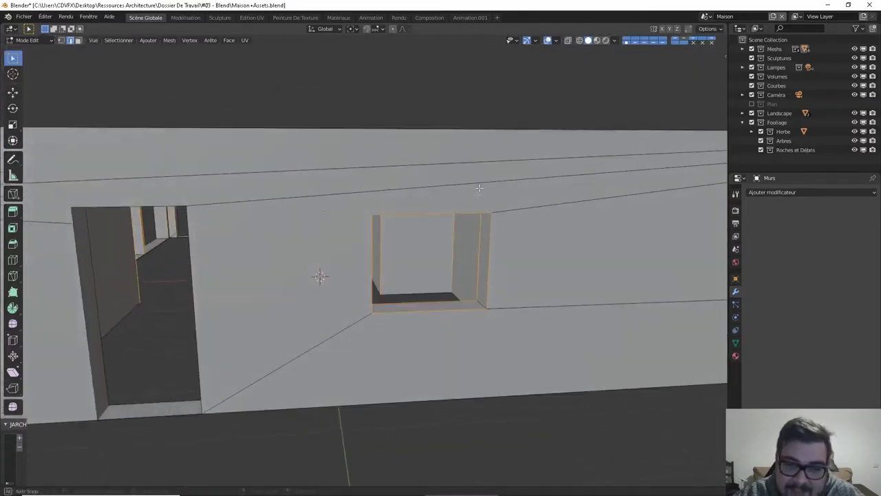
Add the outer and inner frame edges and lintel depth edges of the exterior doorway beside that window to the selection.
shift+middle_drag(370, 317, 461, 302)
shift+right_click(402, 310)
middle_drag(402, 309, 423, 298)
shift+right_click(436, 261)
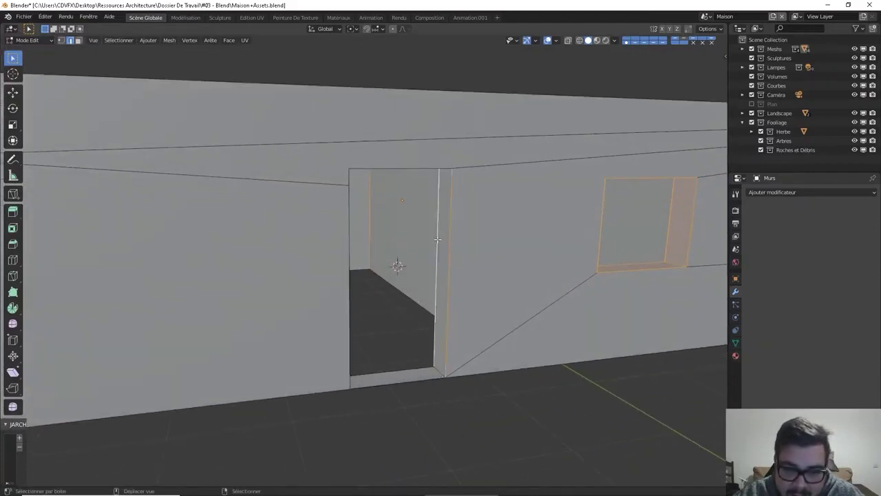
middle_drag(437, 261, 237, 190)
shift+right_click(433, 176)
shift+right_click(405, 181)
shift+right_click(230, 205)
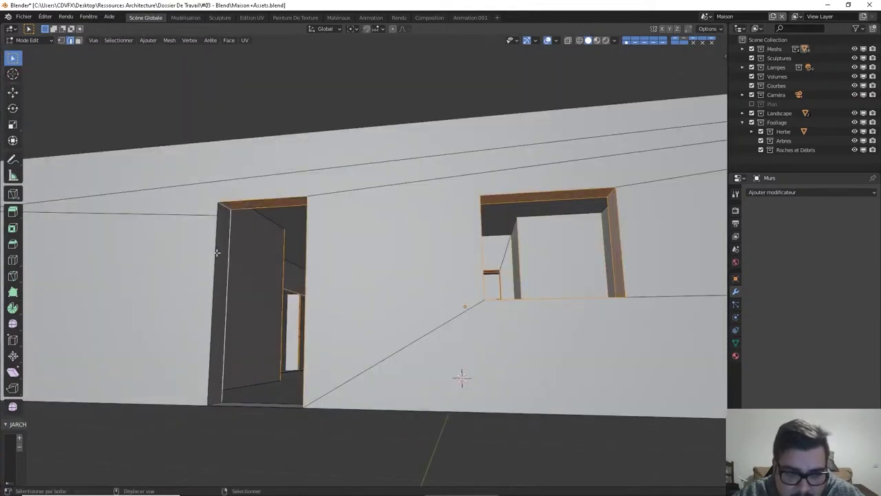
shift+right_click(216, 253)
middle_drag(217, 265, 220, 267)
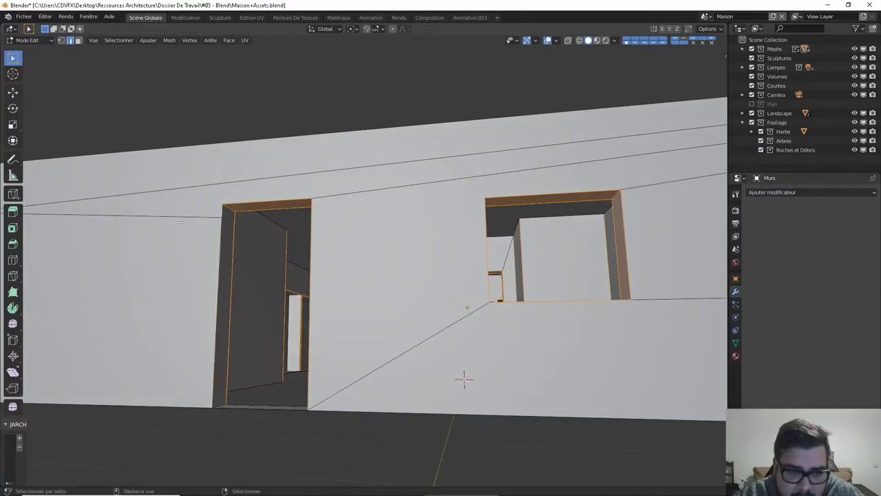
Add the exterior vertical edges of the middle post and side jambs of the two-bay terrace opening to the selection.
middle_drag(180, 221, 389, 254)
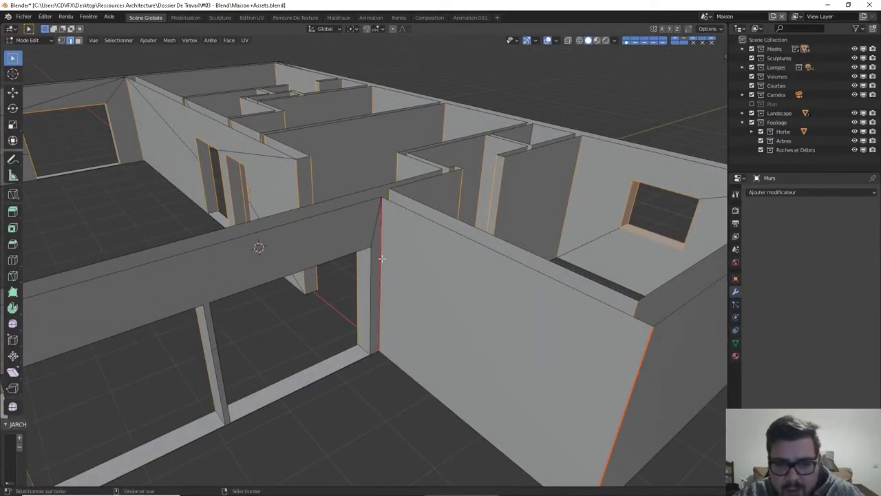
click(359, 242)
middle_drag(344, 301, 235, 252)
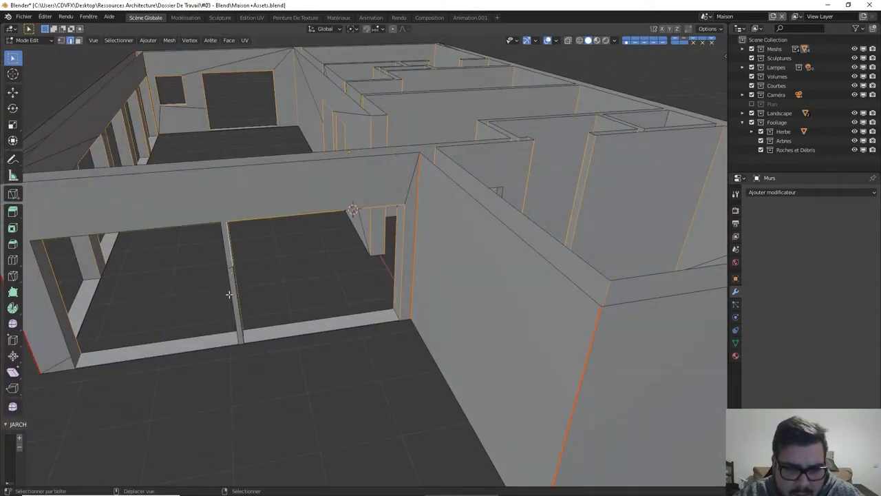
shift+middle_drag(235, 291, 291, 245)
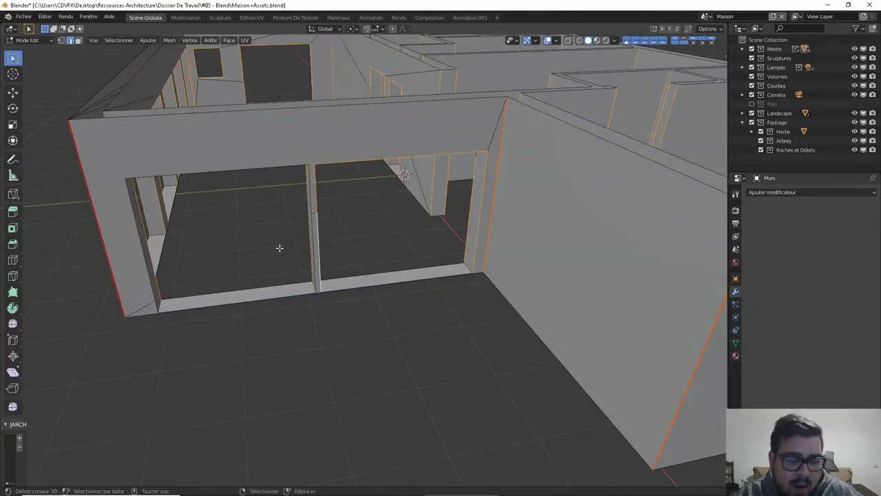
middle_drag(299, 230, 435, 307)
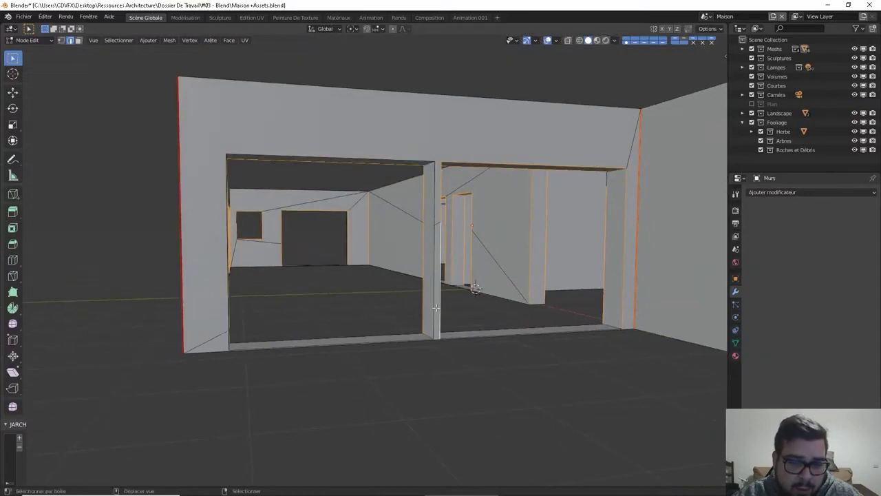
shift+click(440, 203)
key(ctrl+z)
shift+click(428, 185)
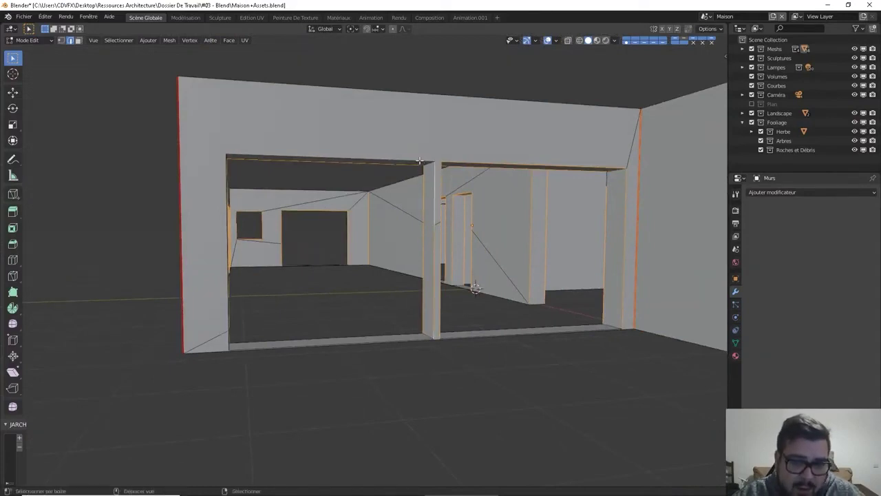
middle_drag(338, 186, 236, 235)
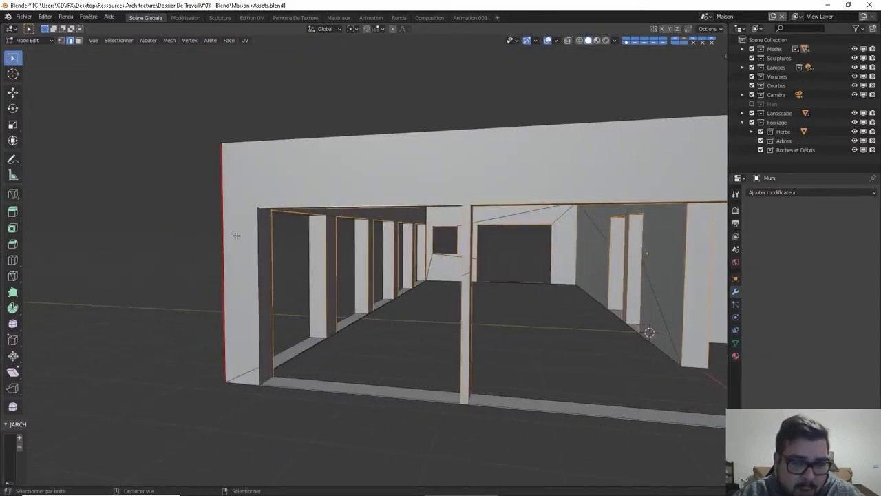
shift+click(261, 296)
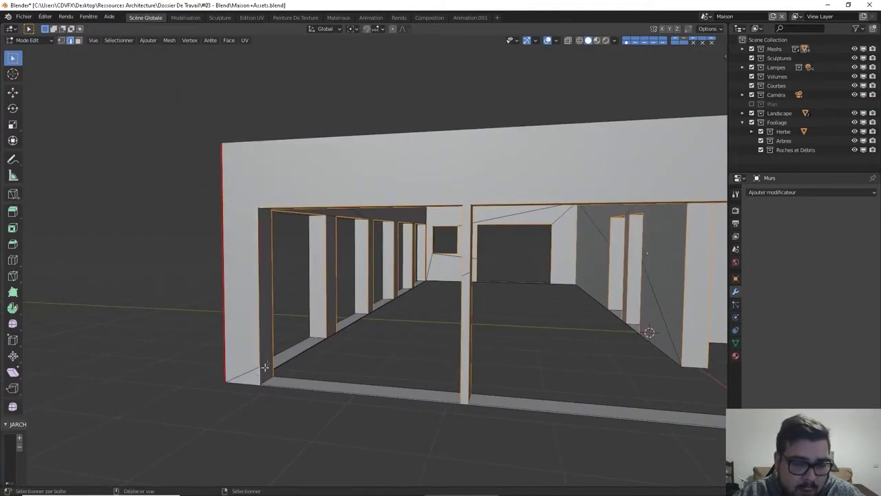
Add the exterior side and lintel edges of the long facade's opening nearest the terrace corner to the selection.
middle_drag(274, 342, 372, 242)
shift+click(371, 336)
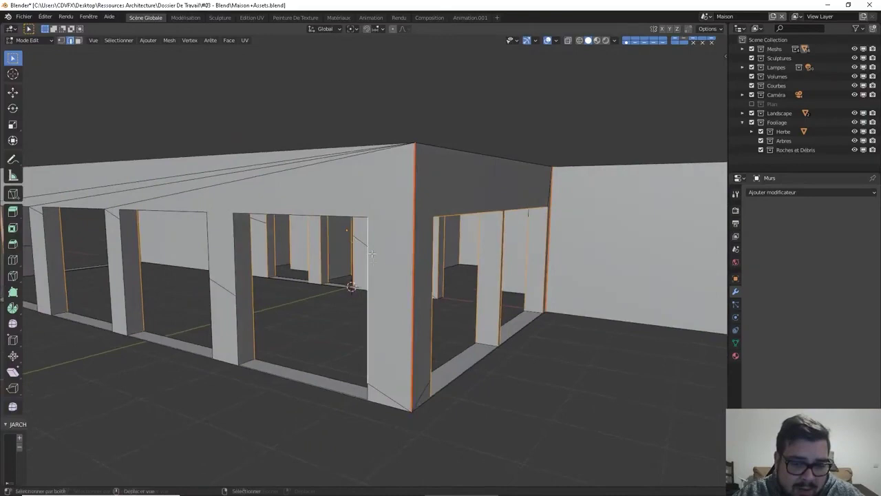
shift+click(370, 393)
shift+click(303, 213)
middle_drag(303, 213, 267, 223)
shift+click(252, 227)
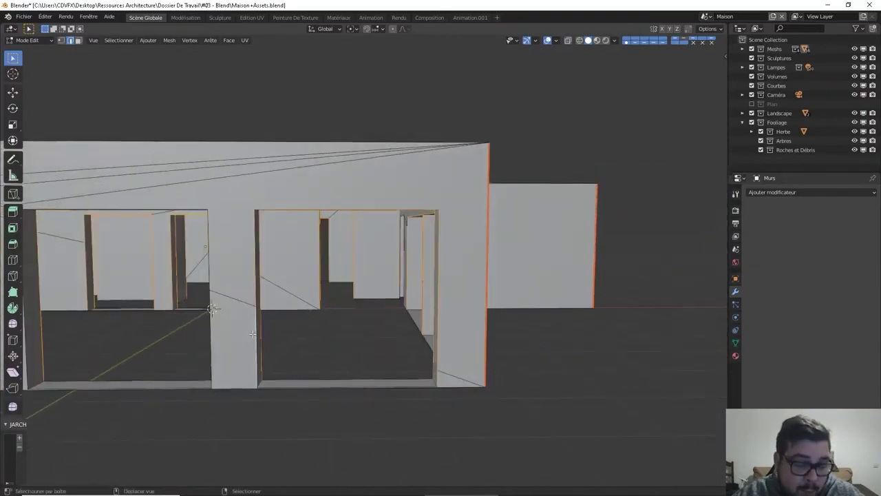
Add the short depth edges at both ends of that corner opening's lintel to the selection.
middle_drag(252, 333, 343, 286)
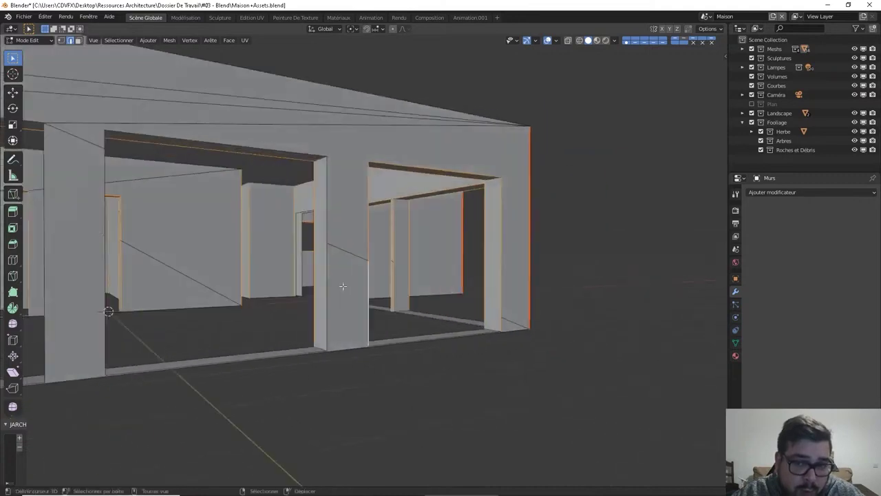
middle_drag(476, 238, 478, 200)
scroll(482, 211, up, 5)
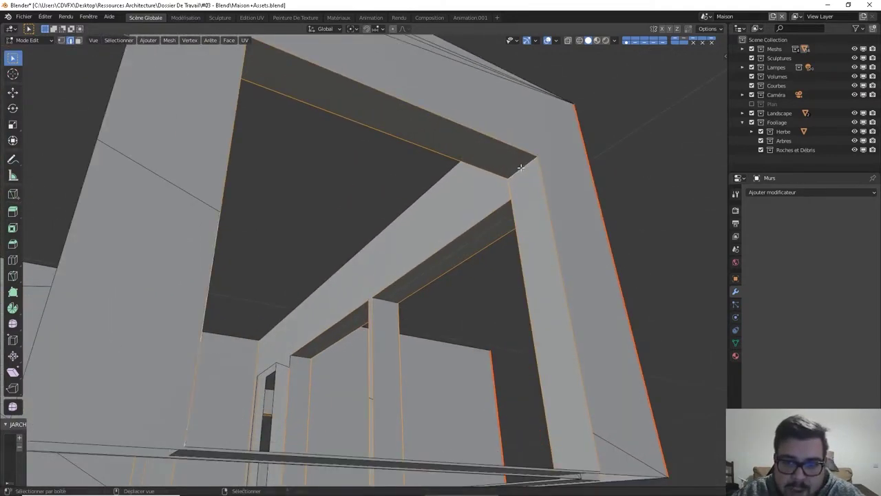
middle_drag(532, 167, 308, 198)
click(225, 188)
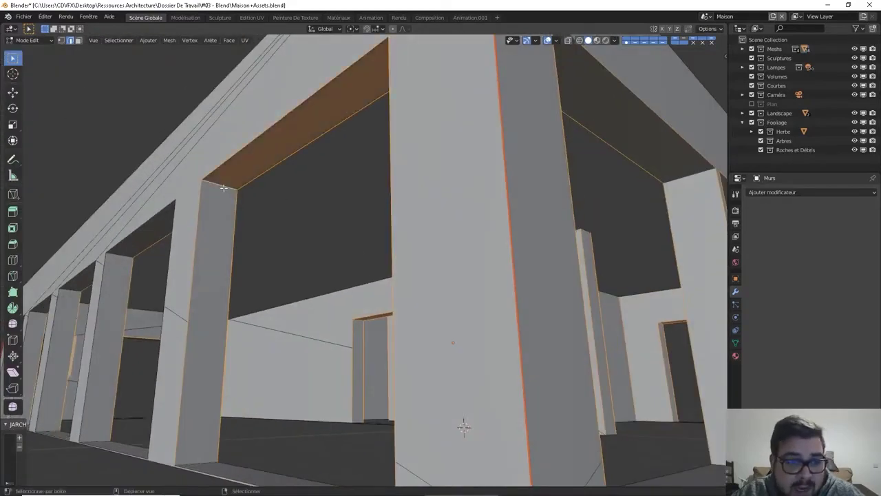
middle_drag(217, 188, 248, 198)
Add the exterior frame edges and lintel depth edges of the second opening along the long facade to the selection.
middle_drag(254, 229, 382, 227)
scroll(394, 248, down, 3)
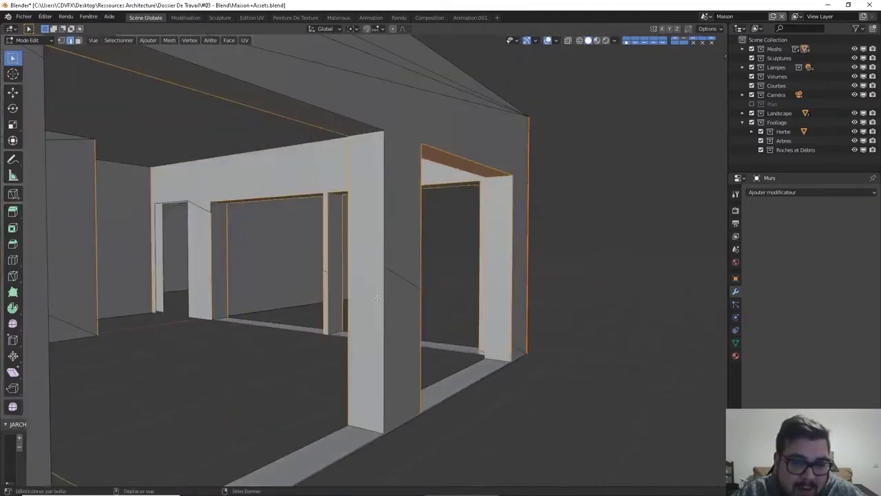
click(370, 148)
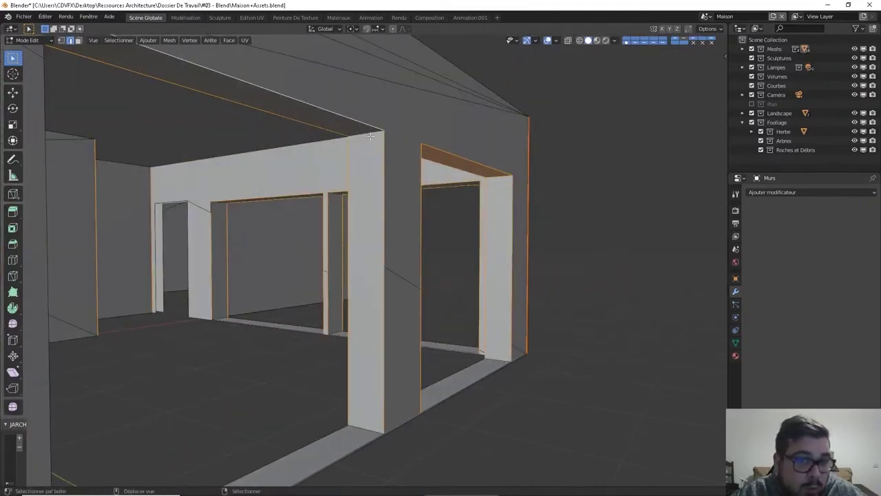
middle_drag(370, 136, 272, 194)
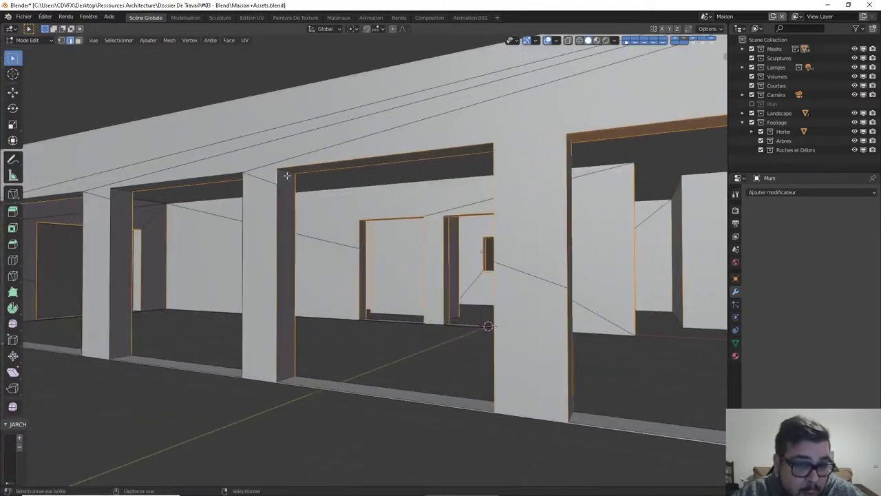
shift+click(287, 174)
shift+click(285, 204)
shift+middle_drag(289, 212, 355, 220)
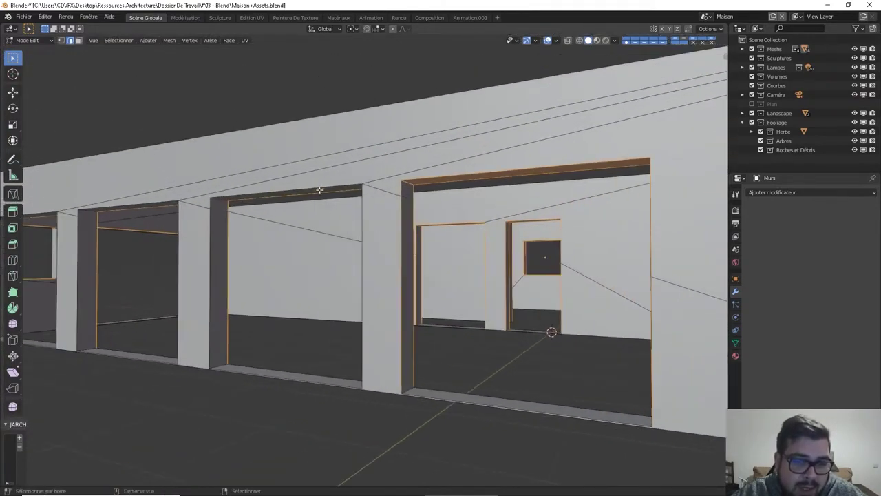
Add the exterior frame edges and lintel depth edges of the third opening along the long facade to the selection.
shift+click(321, 187)
shift+click(364, 215)
middle_drag(255, 211, 196, 193)
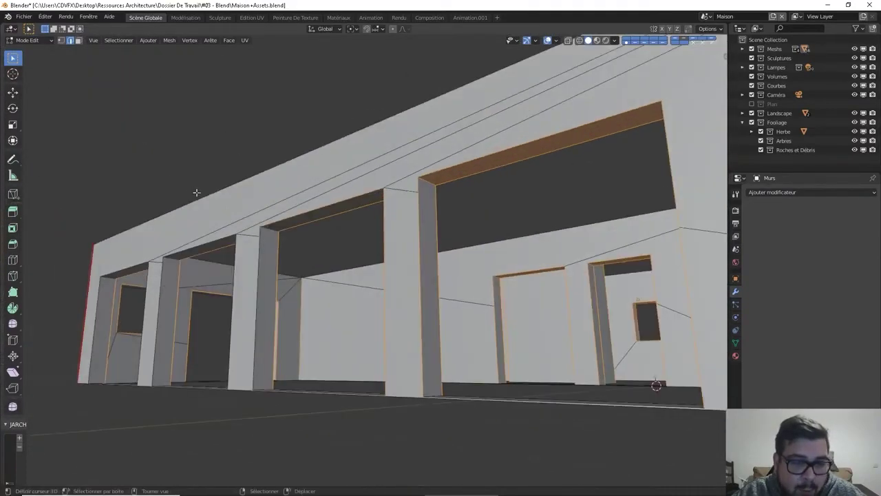
shift+click(272, 234)
shift+click(262, 246)
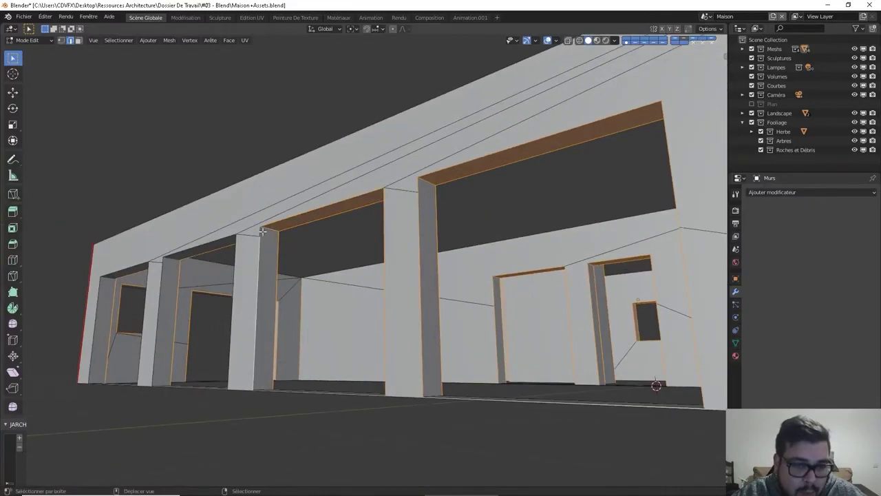
shift+click(262, 232)
shift+middle_drag(252, 244, 365, 282)
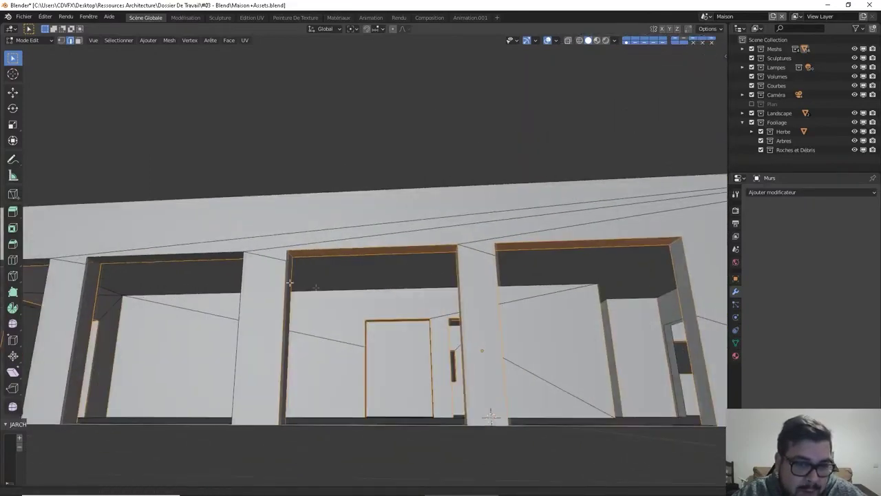
Add the exterior frame edges and lintel depth edges of the long facade's two remaining openings to the selection.
middle_drag(290, 283, 368, 299)
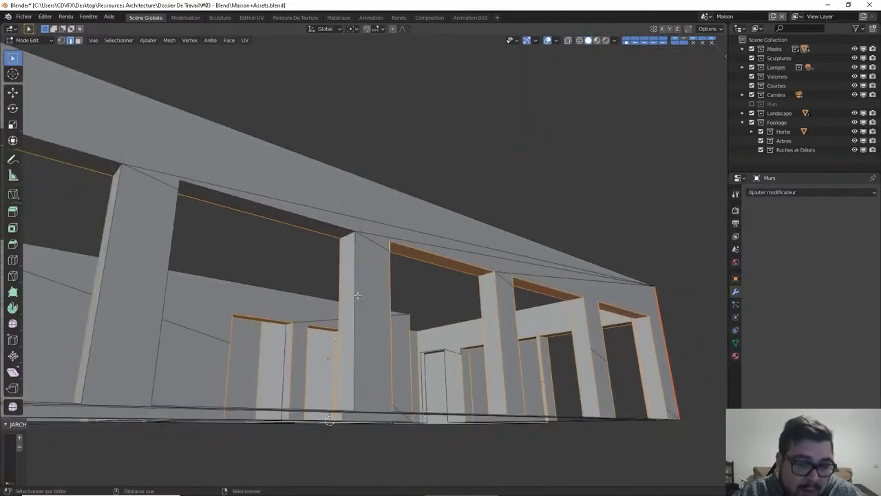
middle_drag(342, 235, 250, 234)
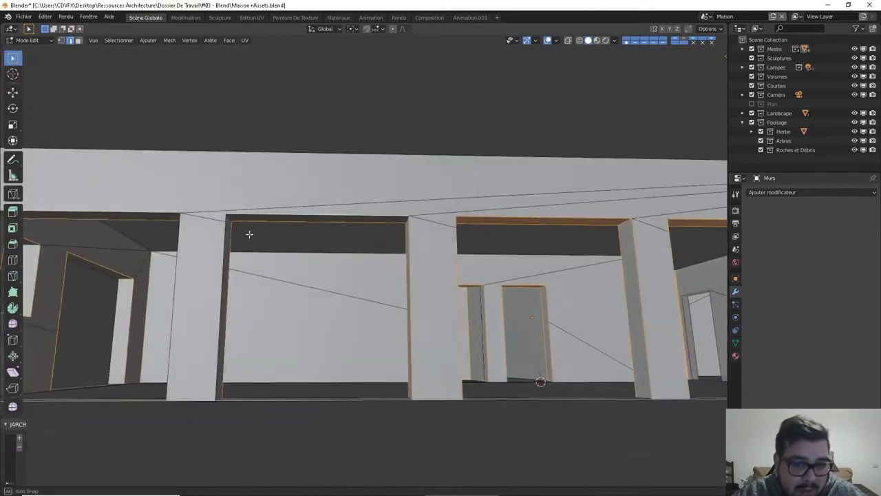
scroll(255, 237, up, 3)
middle_drag(354, 230, 434, 283)
shift+click(349, 219)
shift+click(317, 255)
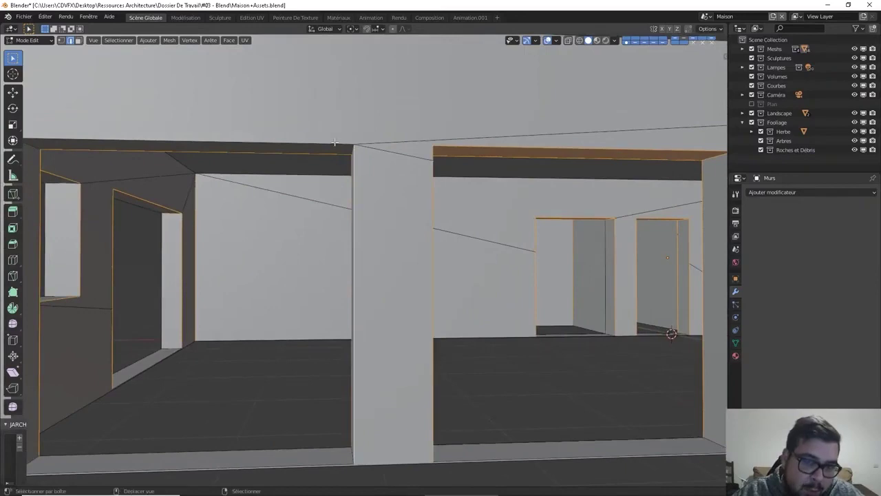
ctrl+scroll(253, 157, up, 3)
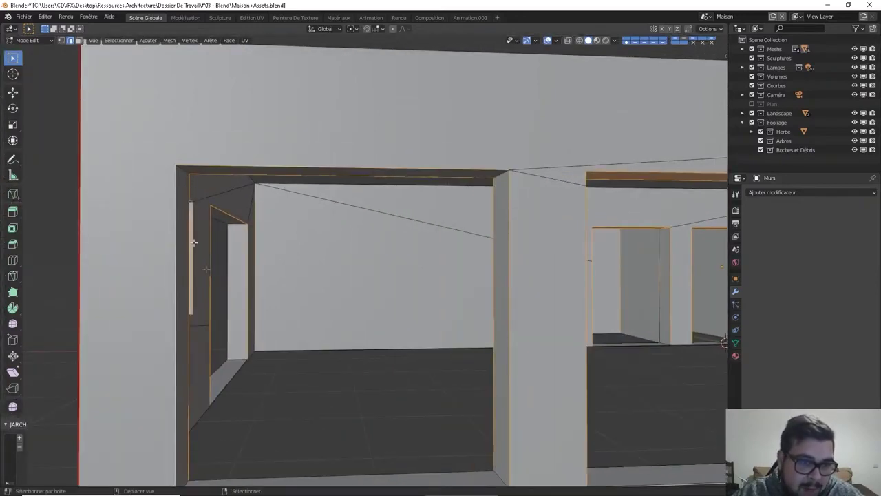
scroll(194, 243, down, 3)
Add the exterior frame edges and depth edges of the small window in the end wall to the selection.
middle_drag(200, 244, 378, 240)
shift+click(368, 175)
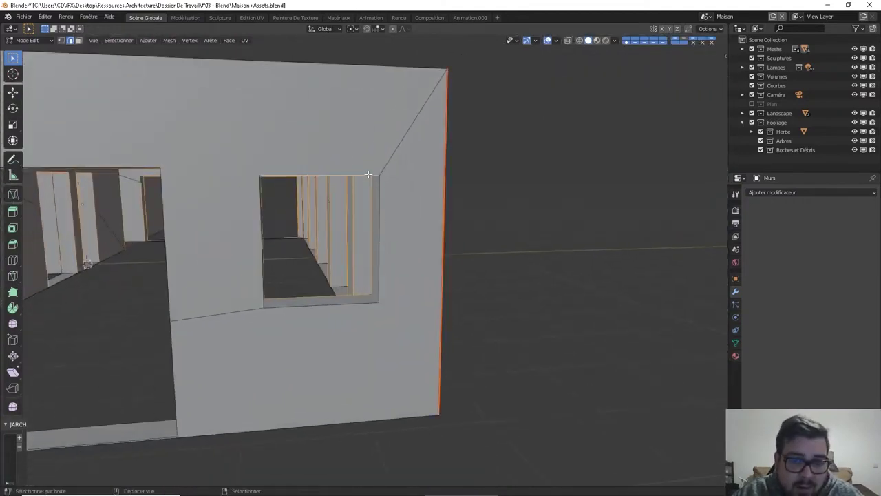
shift+click(389, 203)
shift+click(364, 298)
middle_drag(363, 298, 323, 121)
shift+click(204, 274)
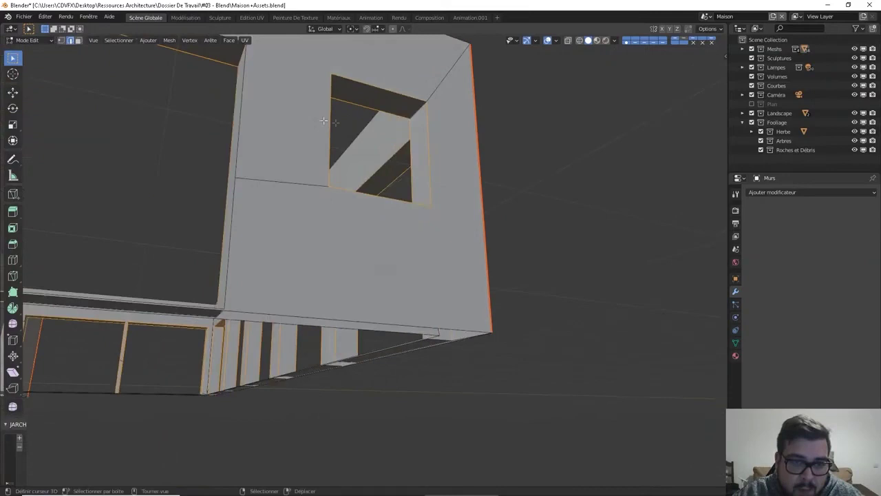
shift+click(407, 110)
Add the exterior jamb and lintel edges of the wide opening beside that window to the selection.
middle_drag(406, 110, 180, 217)
shift+click(290, 219)
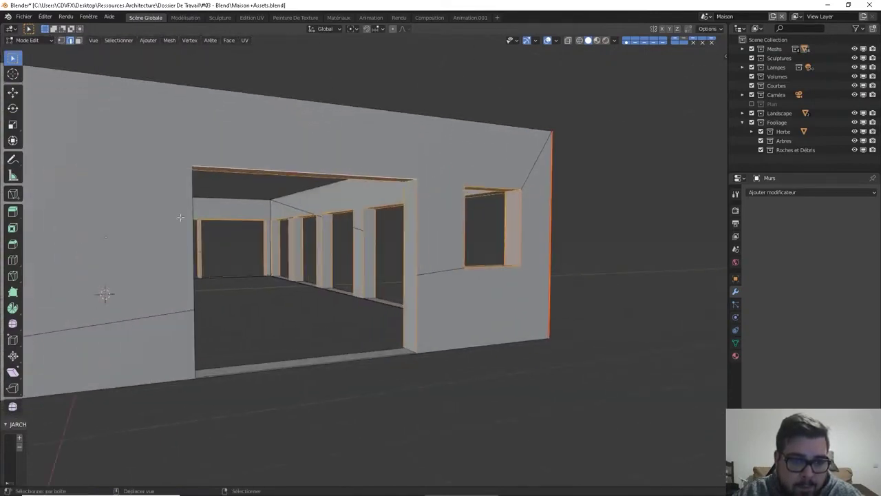
shift+click(180, 217)
shift+click(185, 329)
Add the exterior frame edges of the window nearest the corner of the next long facade to the selection.
middle_drag(184, 329, 392, 268)
scroll(304, 271, down, 3)
middle_drag(305, 272, 335, 186)
scroll(249, 237, up, 1)
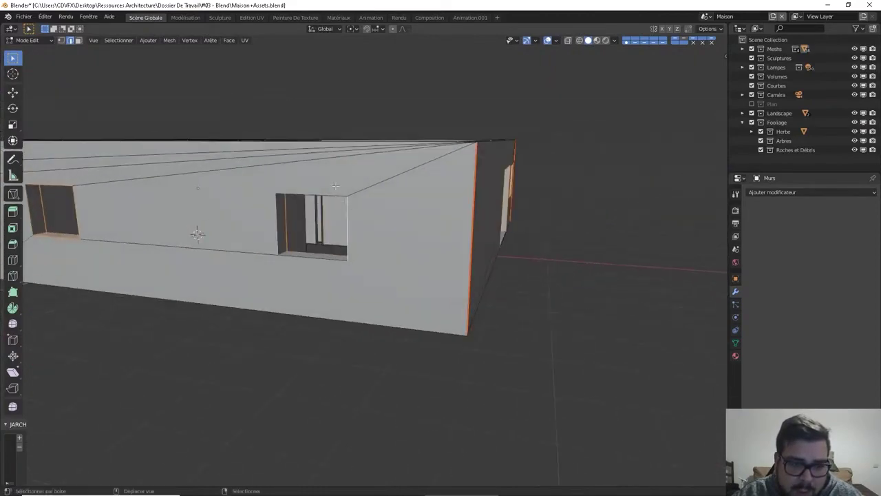
Add the remaining window, door and bay opening edges of the outer walls to the edge selection.
click(273, 210)
middle_drag(342, 265, 415, 246)
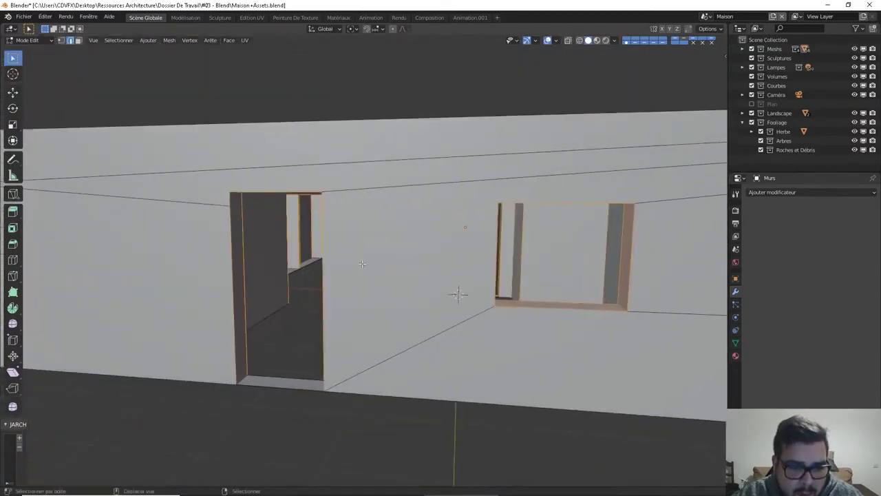
middle_drag(362, 264, 279, 258)
scroll(278, 258, up, 4)
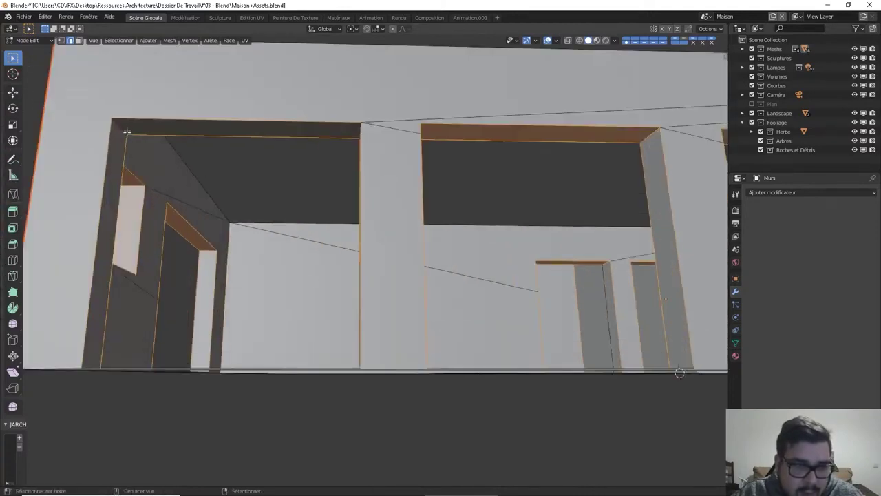
scroll(252, 165, down, 8)
scroll(407, 252, up, 3)
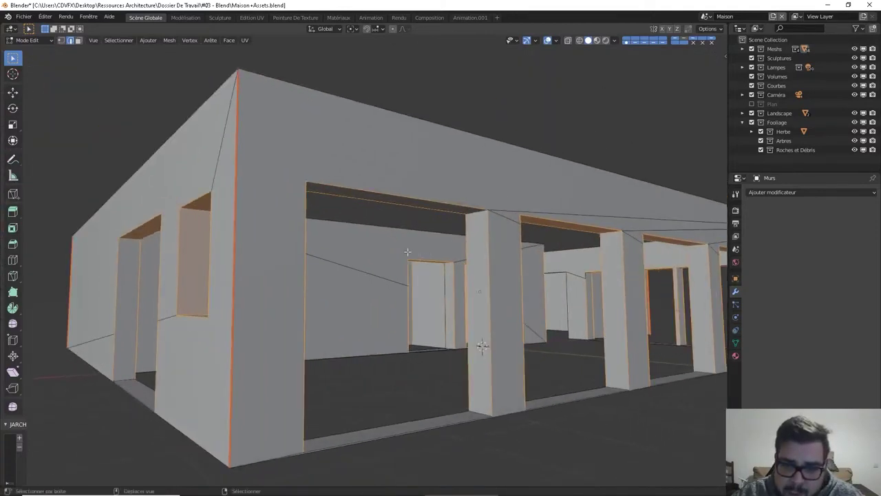
middle_drag(473, 317, 386, 293)
scroll(435, 292, down, 3)
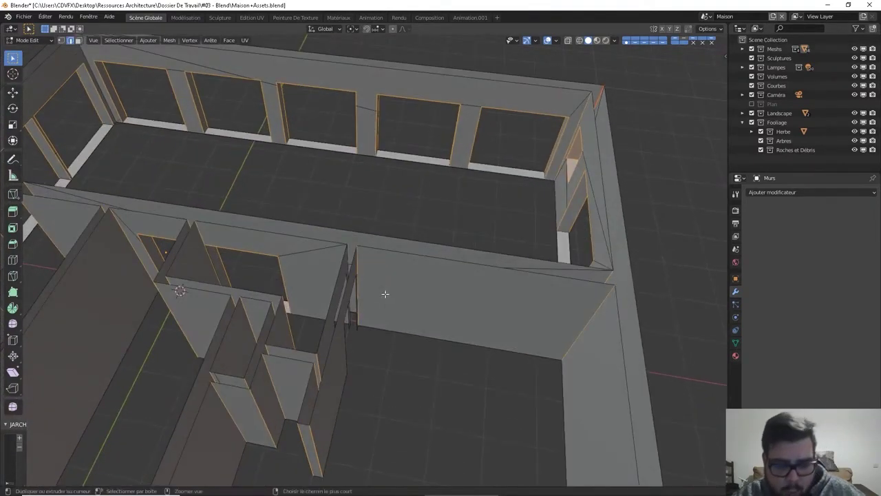
Bevel the selected opening and corner edges by 0.0025 m with one segment and check the result at a window.
key(ctrl+b)
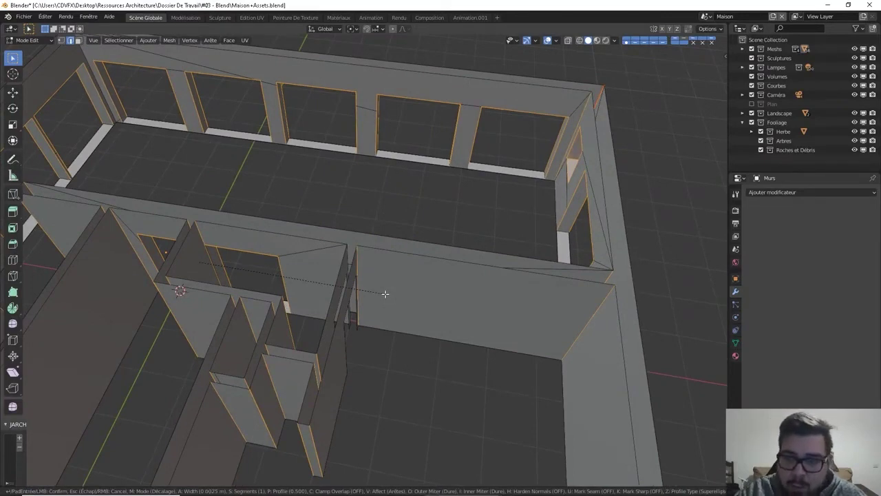
click(385, 294)
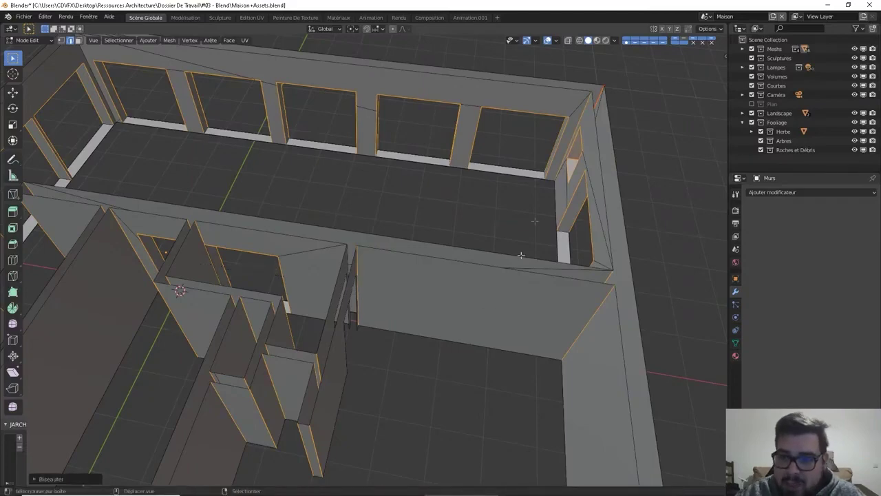
scroll(496, 251, down, 7)
scroll(482, 289, up, 3)
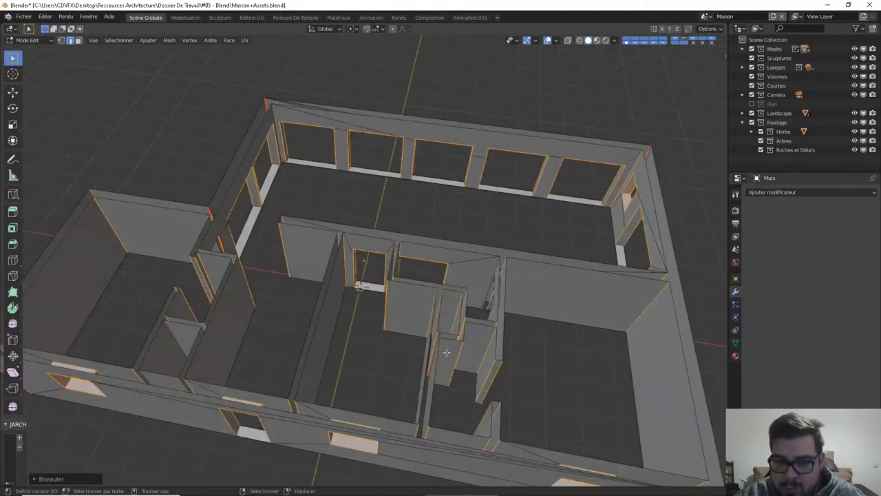
middle_drag(447, 353, 397, 256)
scroll(451, 319, up, 4)
scroll(397, 256, up, 6)
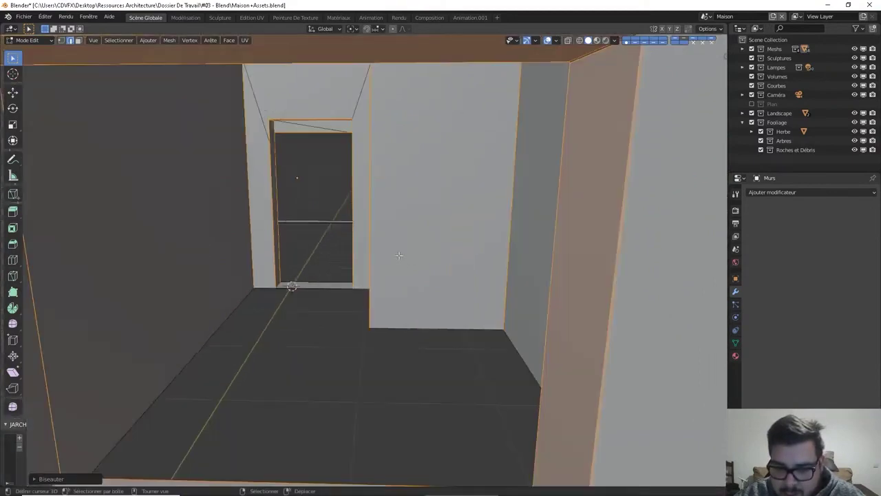
scroll(454, 289, down, 1)
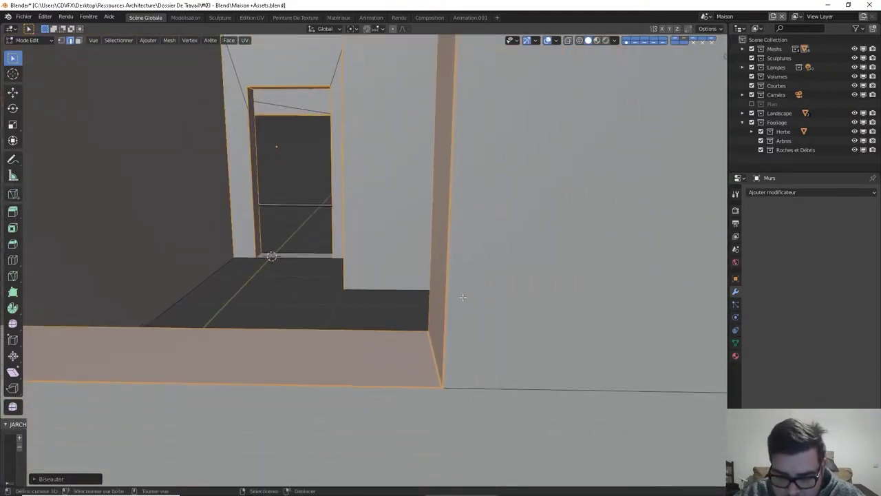
scroll(458, 295, up, 3)
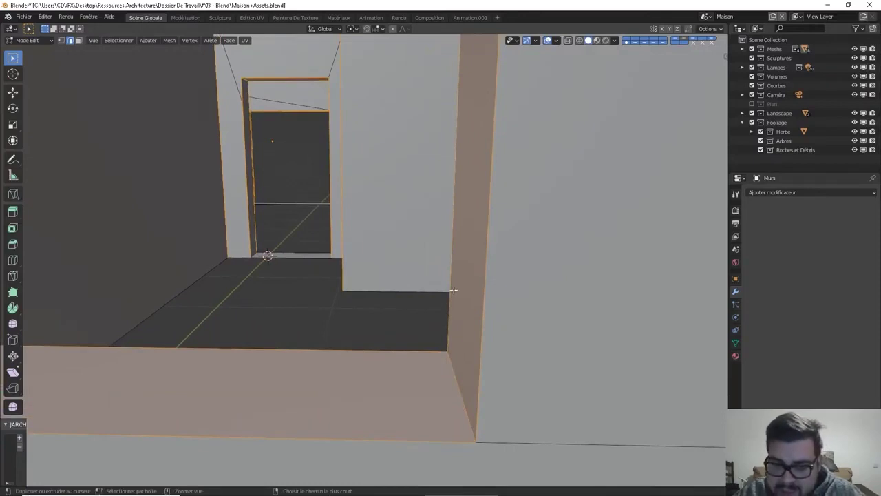
Bevel the selected wall edges by 0.0025 m with two segments, leaving nothing selected.
key(ctrl+b)
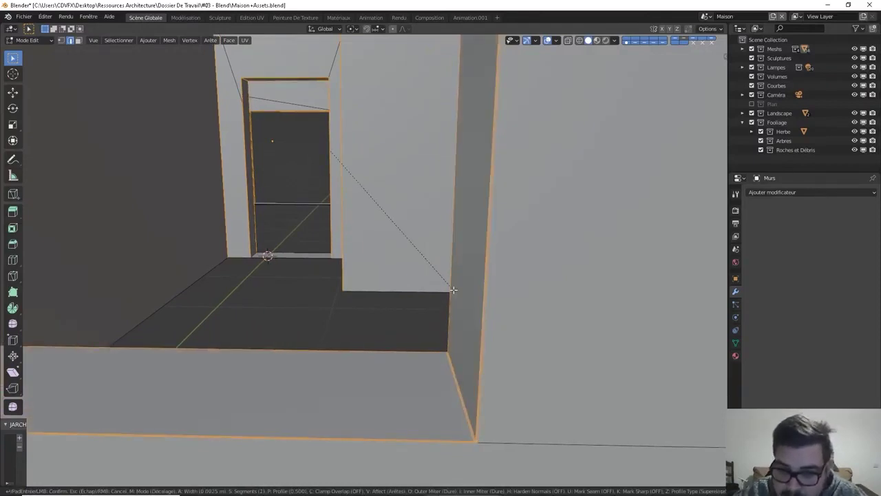
click(453, 289)
key(alt+a)
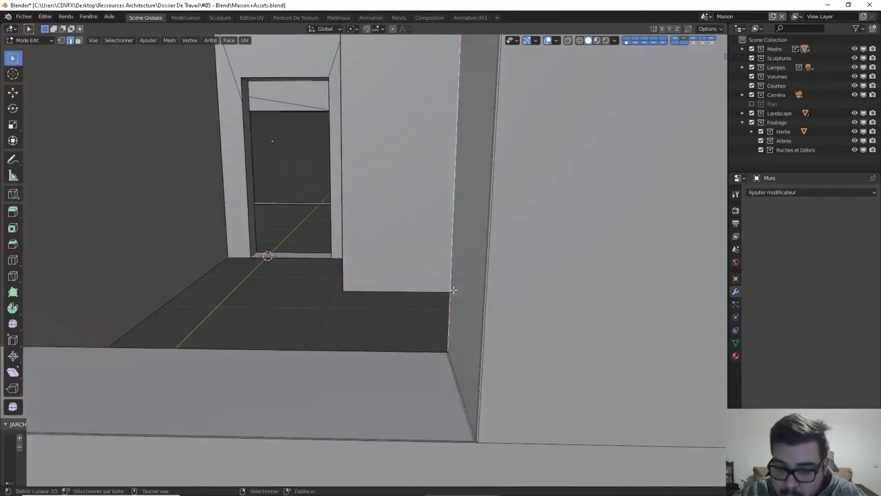
Return to Object Mode and apply smooth shading to the walls.
key(Tab)
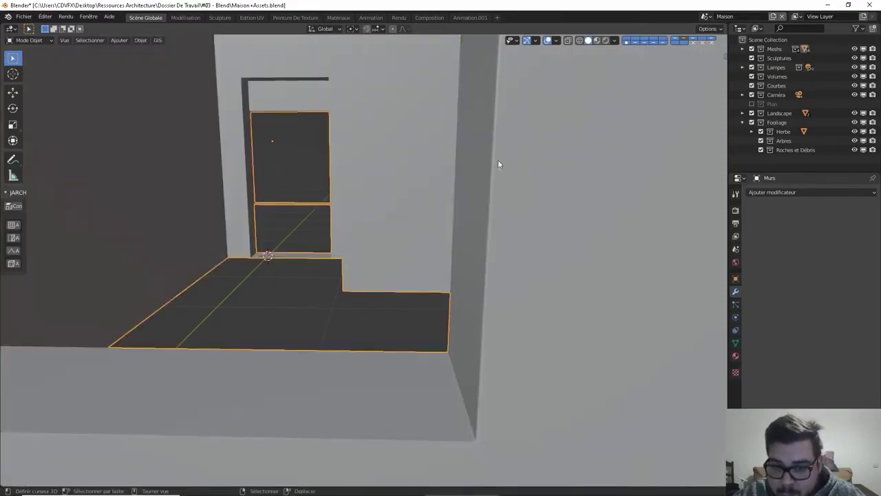
right_click(506, 341)
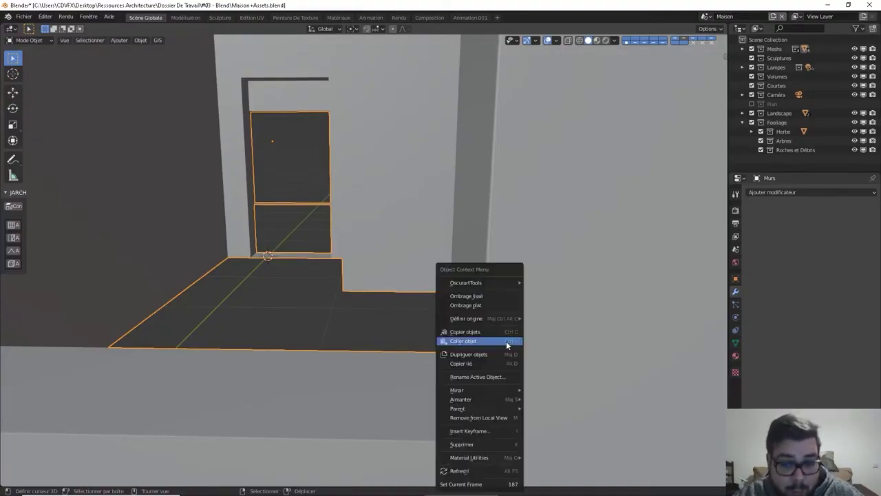
click(497, 298)
scroll(481, 315, down, 3)
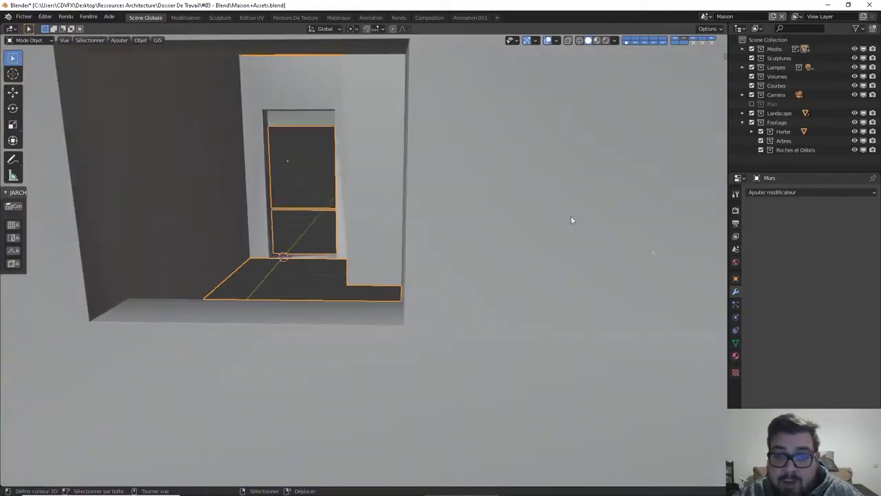
Enable Auto Smooth on the walls' normals with an angle of 89°.
click(735, 343)
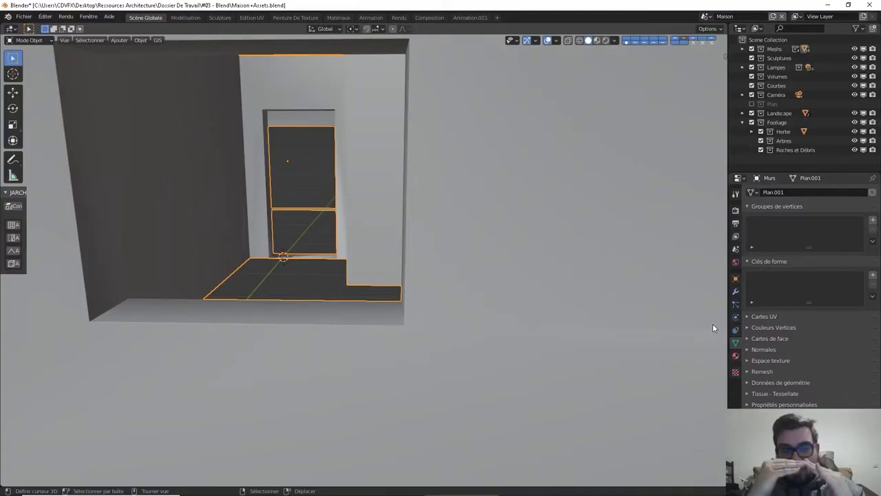
click(758, 350)
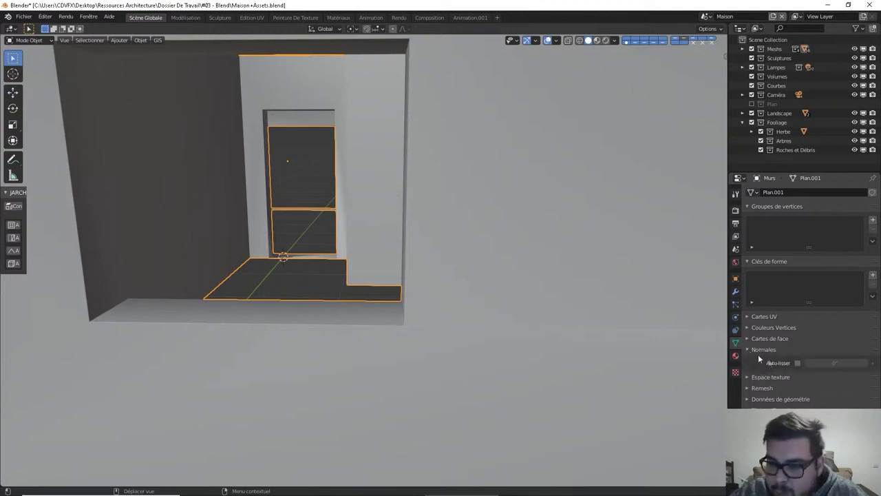
click(797, 362)
click(807, 362)
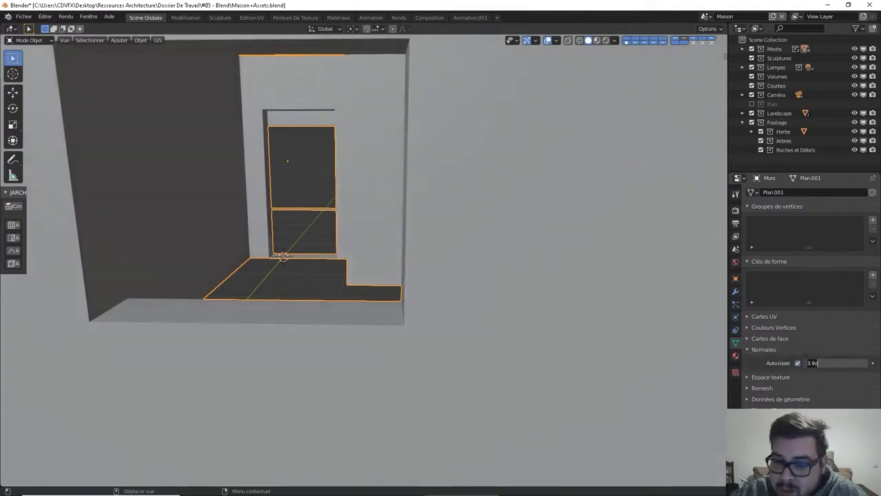
text(89)
key(Return)
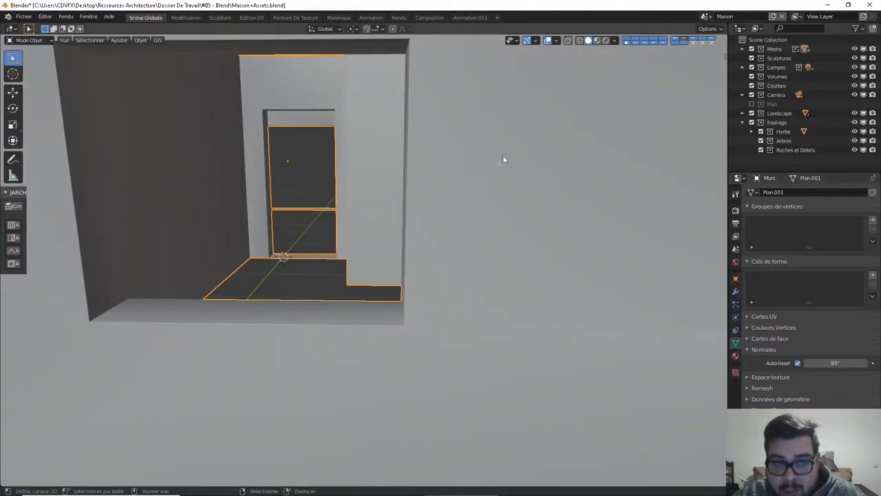
Examine the shading of the long exterior wall around its door and windows, with and without the mesh edges shown.
scroll(503, 159, down, 4)
key(a)
click(429, 123)
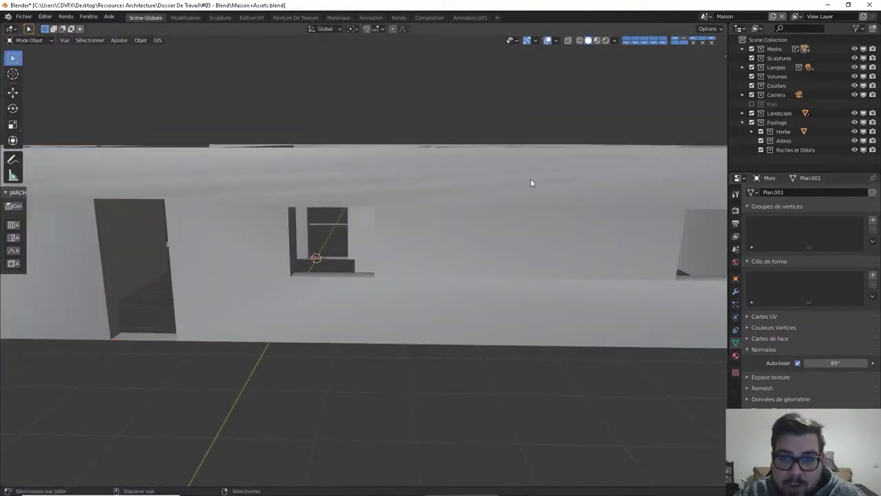
scroll(487, 196, down, 2)
click(492, 194)
middle_drag(492, 195, 374, 238)
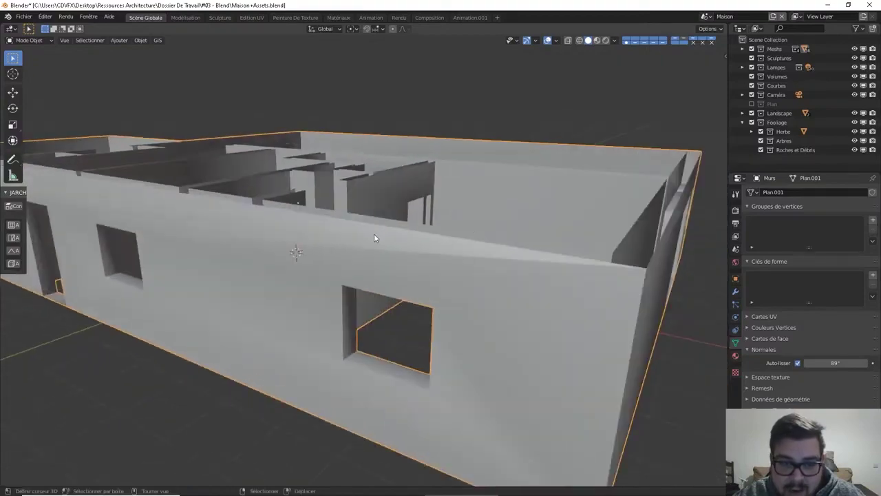
key(Tab)
middle_drag(309, 243, 400, 221)
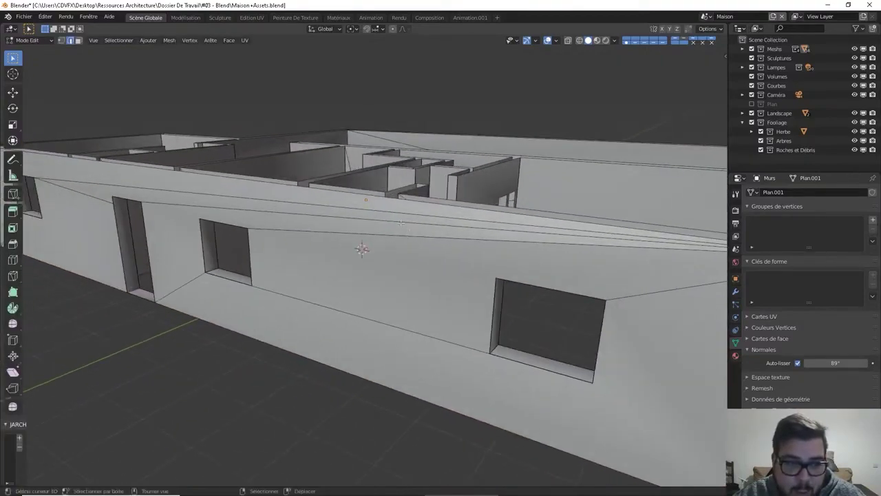
middle_drag(350, 237, 348, 207)
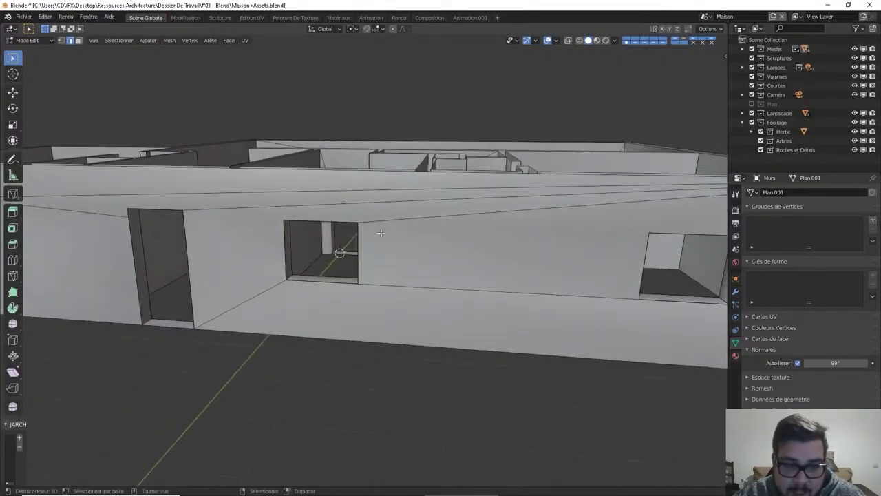
scroll(347, 190, up, 3)
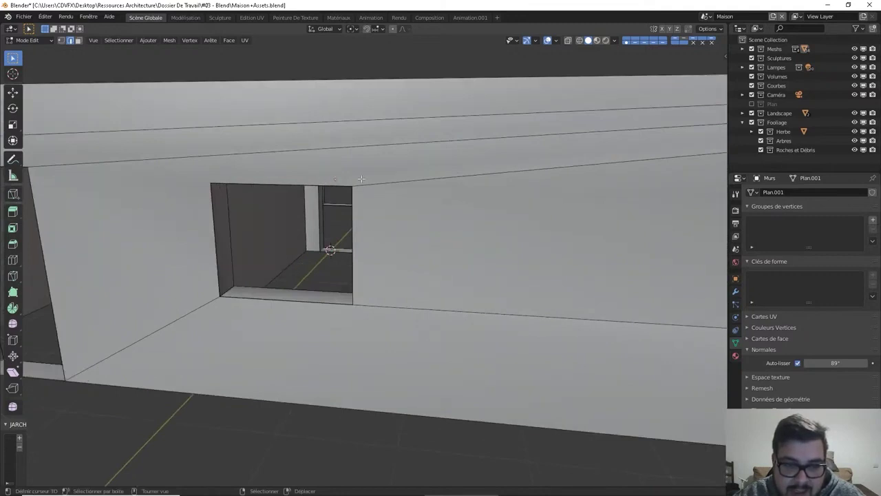
middle_drag(431, 188, 414, 182)
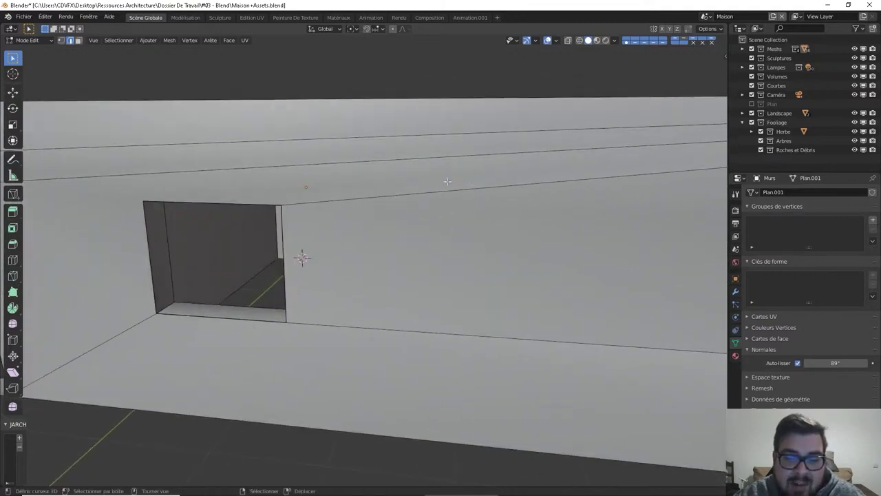
scroll(448, 181, down, 3)
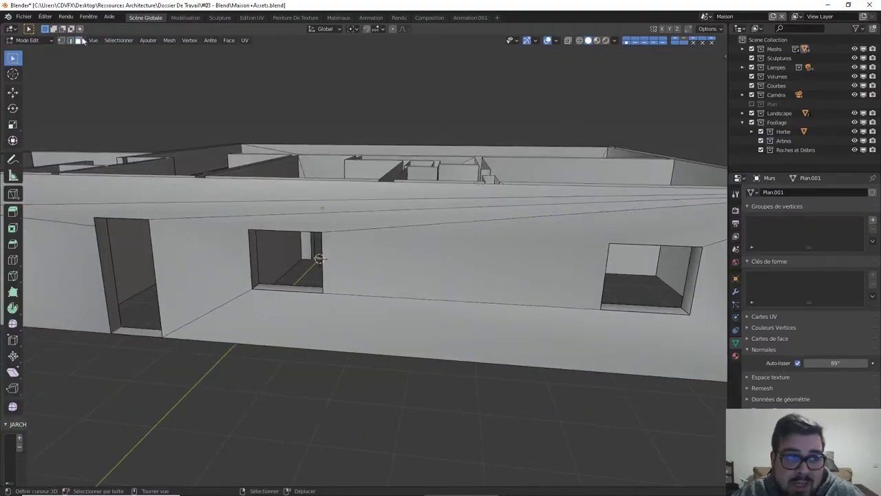
key(Tab)
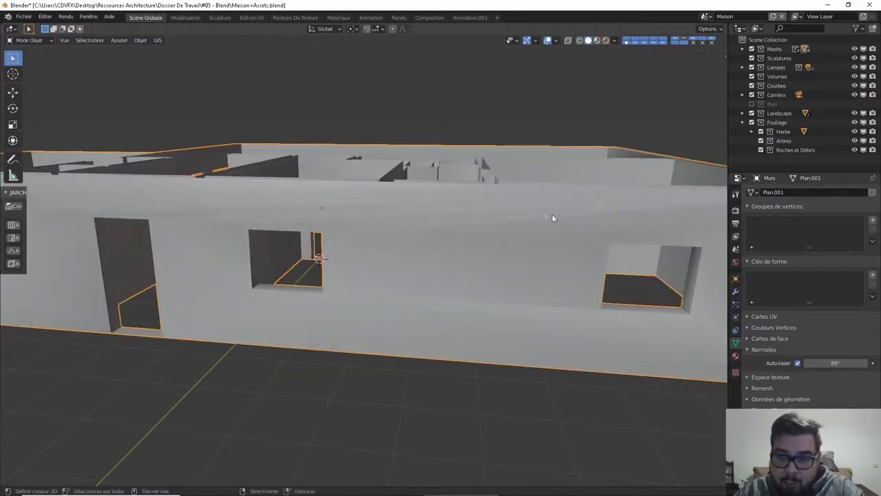
middle_drag(552, 217, 516, 217)
Select one face of the long exterior wall, grow the selection across the facade and shade those faces flat.
key(Tab)
click(497, 224)
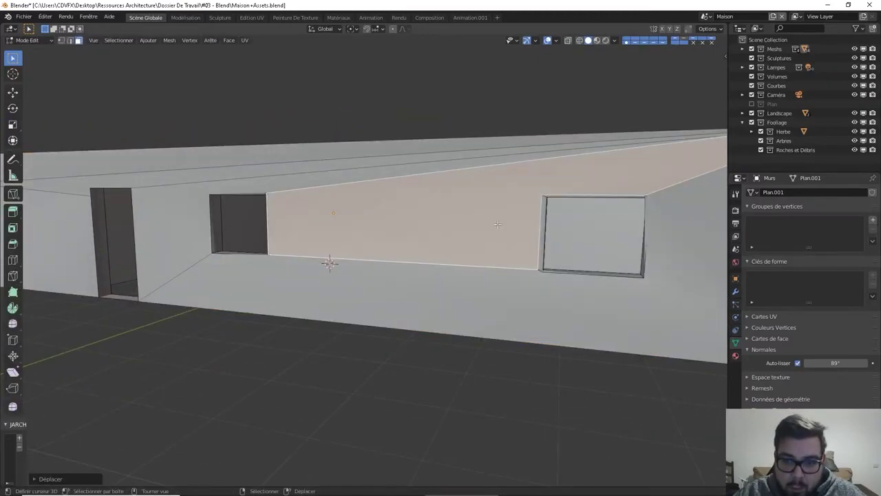
key(ctrl+KP_Add)
key(ctrl+KP_Add)
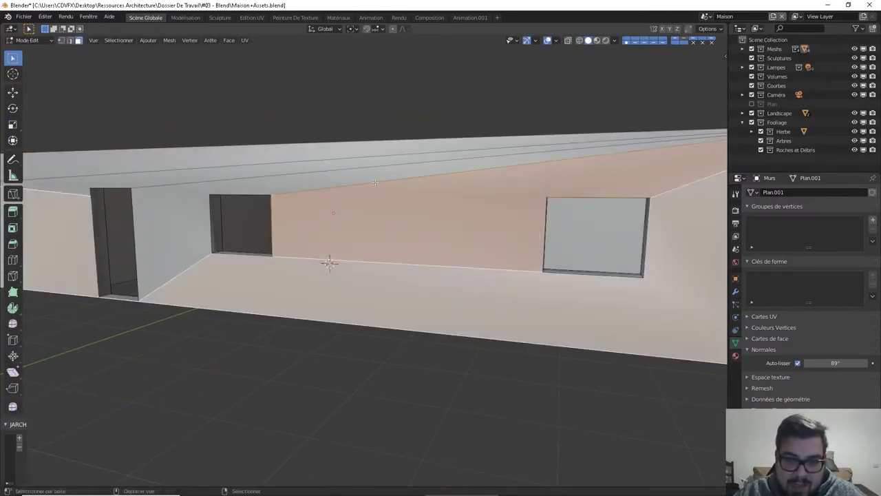
key(ctrl+KP_Add)
key(ctrl+KP_Add)
key(ctrl+KP_Add)
shift+middle_drag(237, 171, 355, 187)
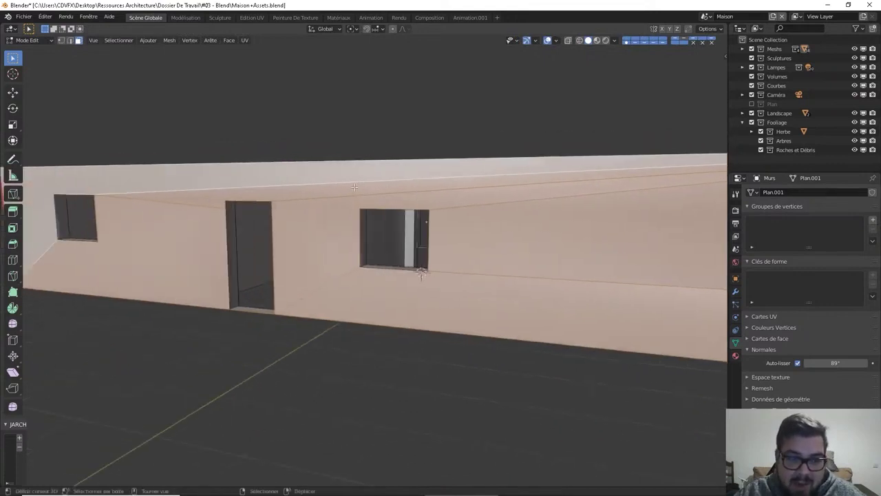
right_click(355, 186)
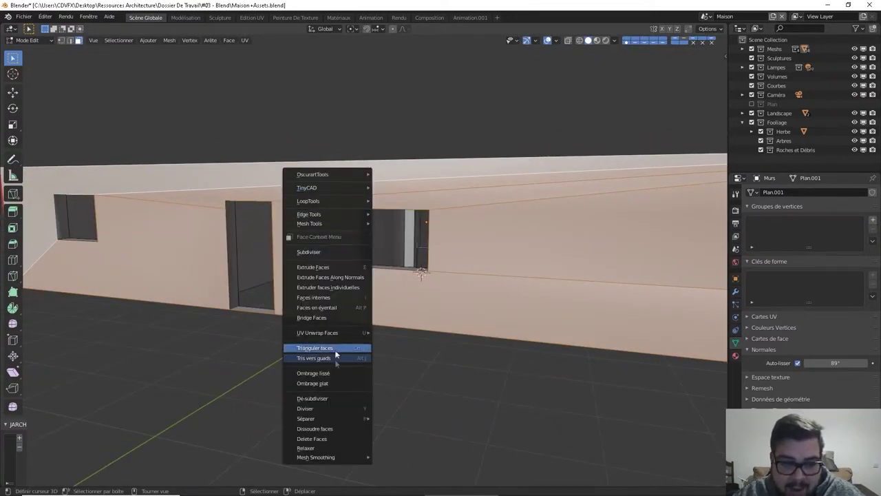
click(335, 389)
key(Tab)
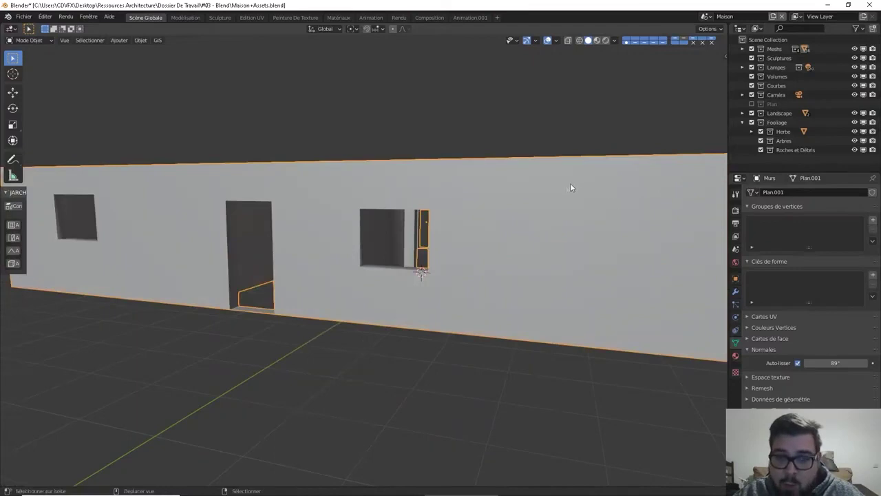
Shade the selected faces of the end wall around its large opening and small window flat, and return to Object Mode.
scroll(417, 201, up, 2)
mouse_move(416, 200)
middle_down()
mouse_move(476, 210)
mouse_move(422, 211)
middle_up()
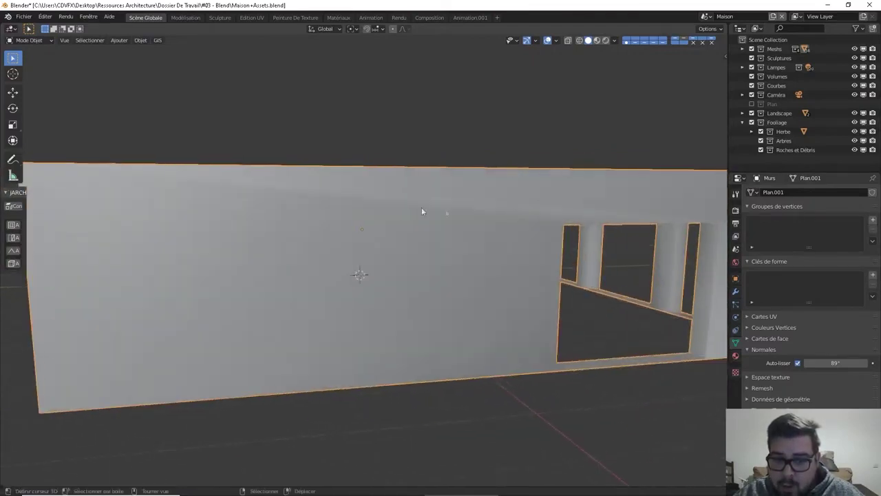
key(Tab)
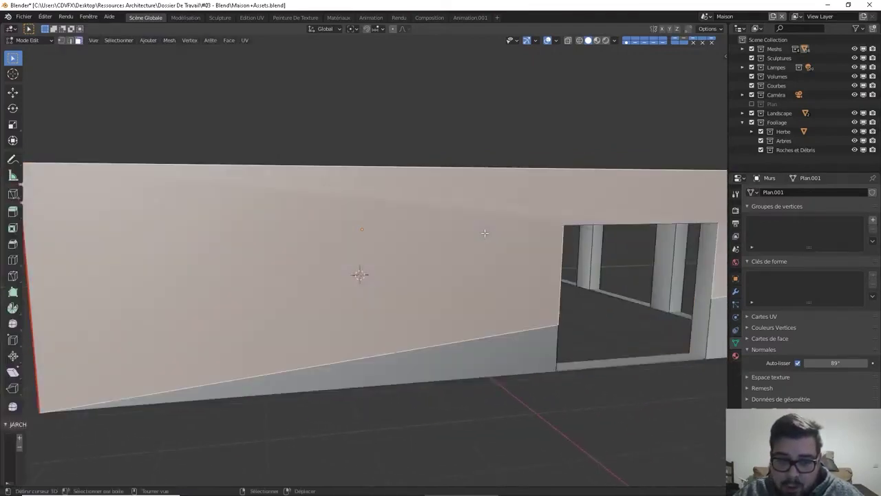
middle_drag(517, 353, 476, 287)
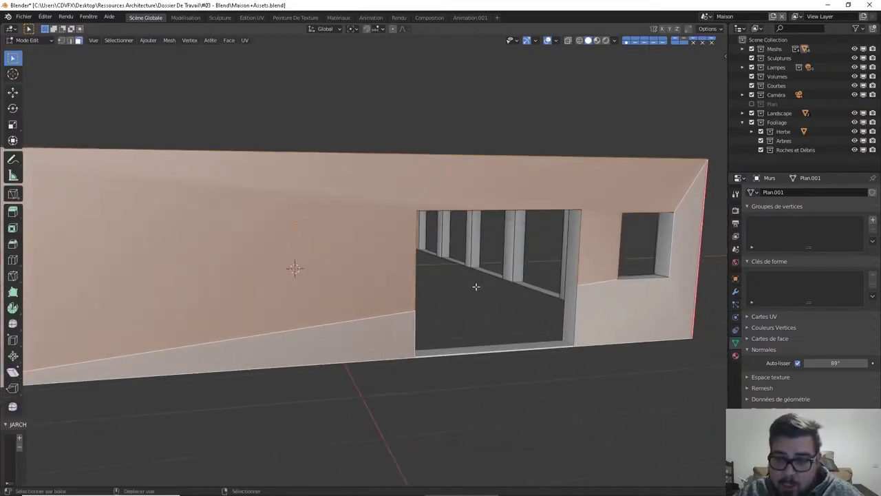
right_click(481, 284)
click(482, 288)
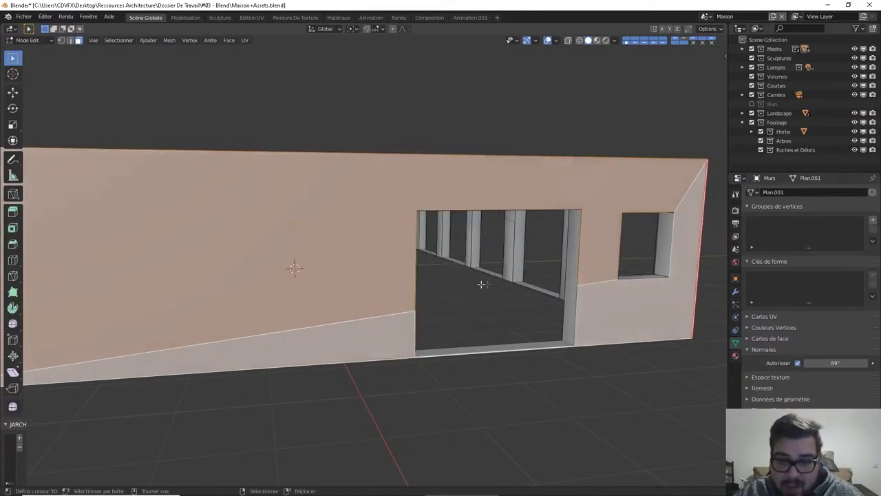
key(Tab)
Select the outer faces of the long colonnade wall, including its columns, in Edit Mode and shade them flat.
middle_drag(570, 278, 468, 250)
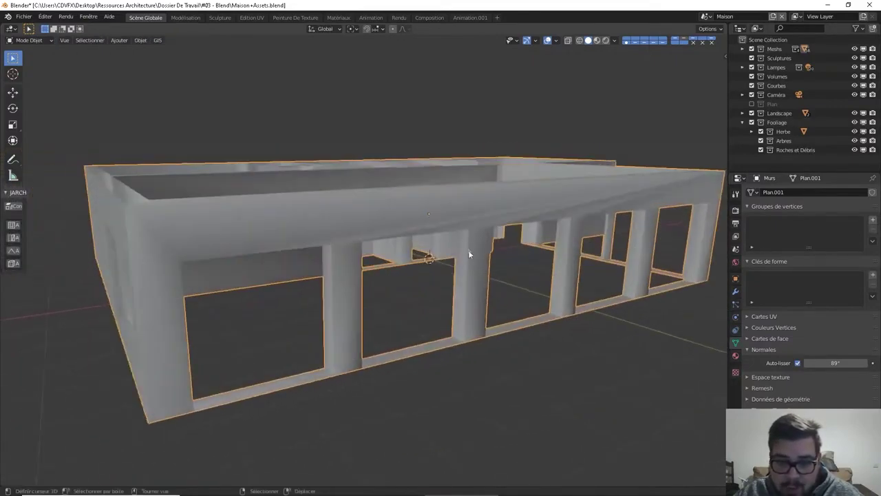
key(Tab)
alt+click(513, 224)
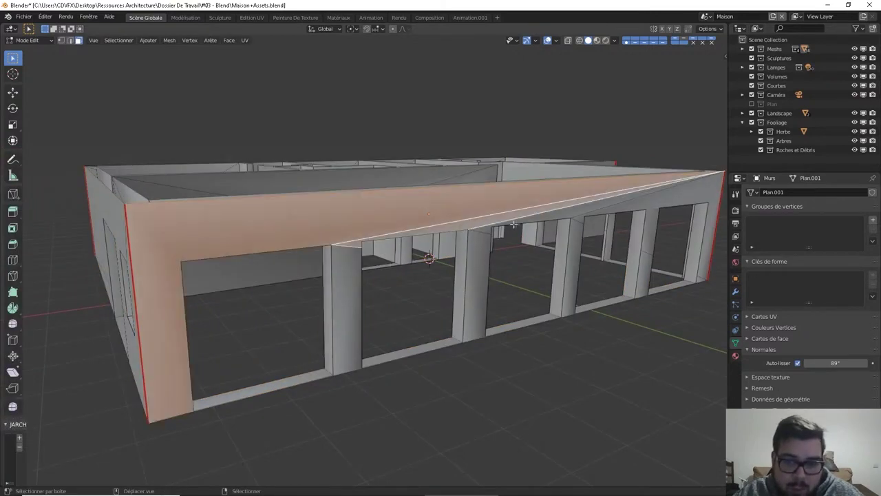
key(l)
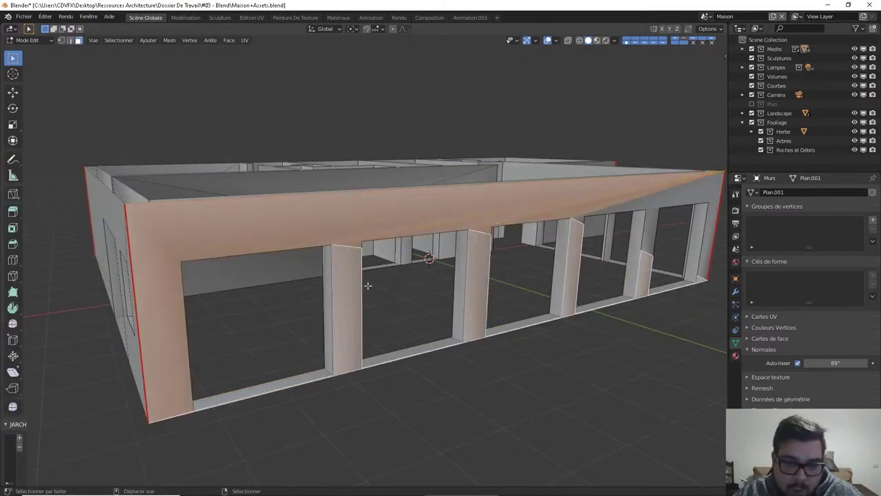
middle_drag(551, 268, 555, 268)
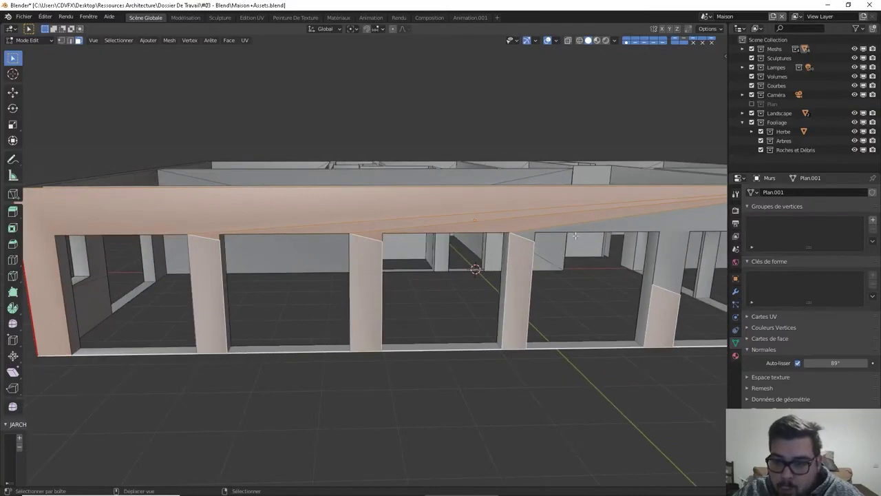
shift+click(576, 236)
key(ctrl+z)
shift+click(638, 220)
mouse_move(639, 221)
shift+middle_down()
mouse_move(499, 234)
mouse_move(223, 188)
shift+middle_up()
right_click(544, 238)
click(545, 238)
Select the outer faces of the end wall with two large openings, including its middle post, and shade them flat.
click(223, 188)
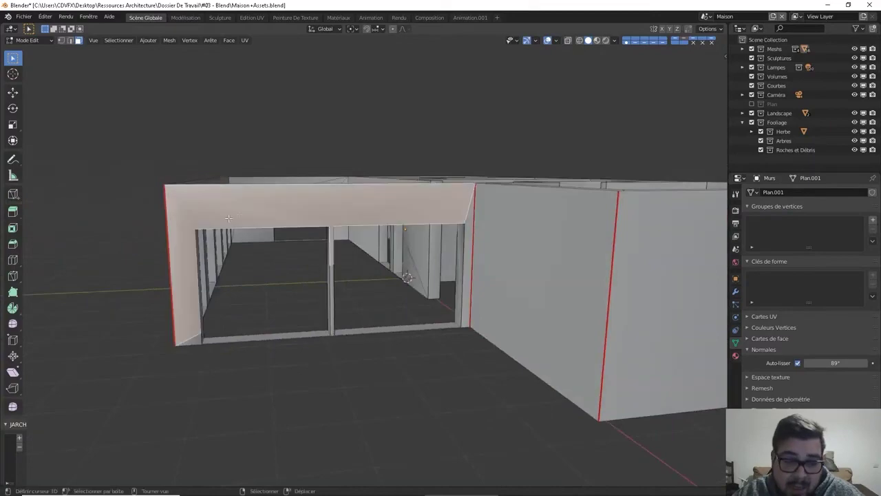
shift+click(331, 279)
right_click(328, 288)
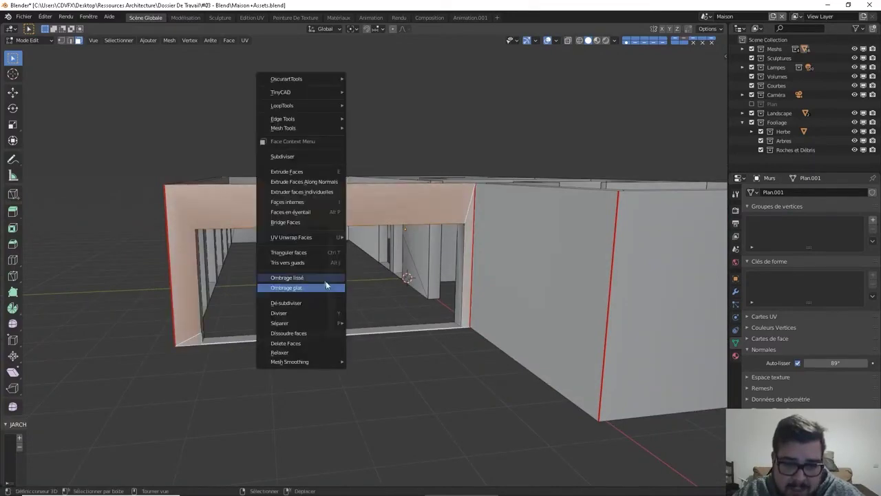
click(312, 287)
middle_drag(454, 250, 464, 292)
Select the living-room side faces of the long interior partition around its two doorways and shade them flat.
middle_drag(410, 238, 488, 221)
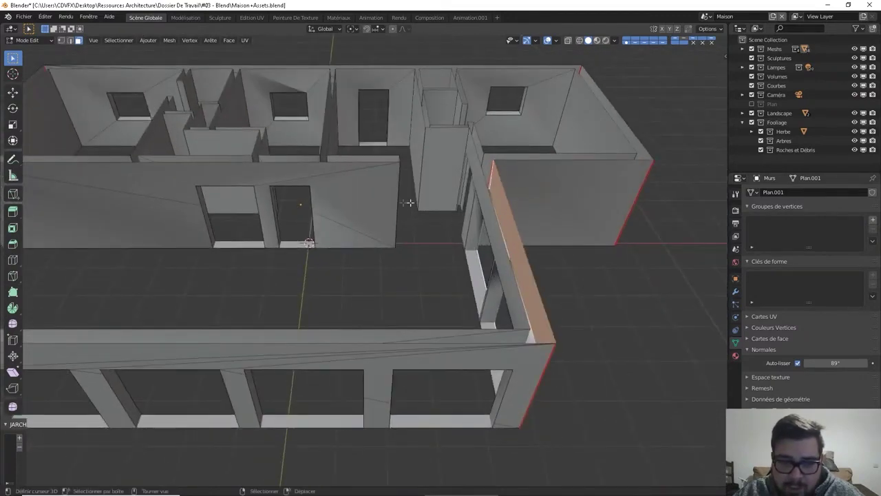
click(365, 202)
middle_drag(364, 202, 396, 222)
shift+click(379, 209)
shift+click(440, 264)
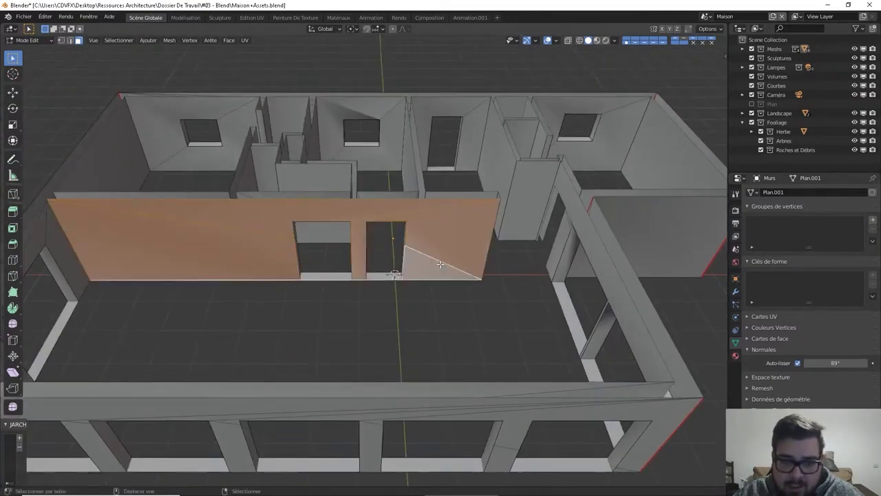
right_click(440, 264)
click(435, 264)
Select the room-side faces of the rear exterior wall around its windows and door and shade them flat.
middle_drag(435, 263, 301, 191)
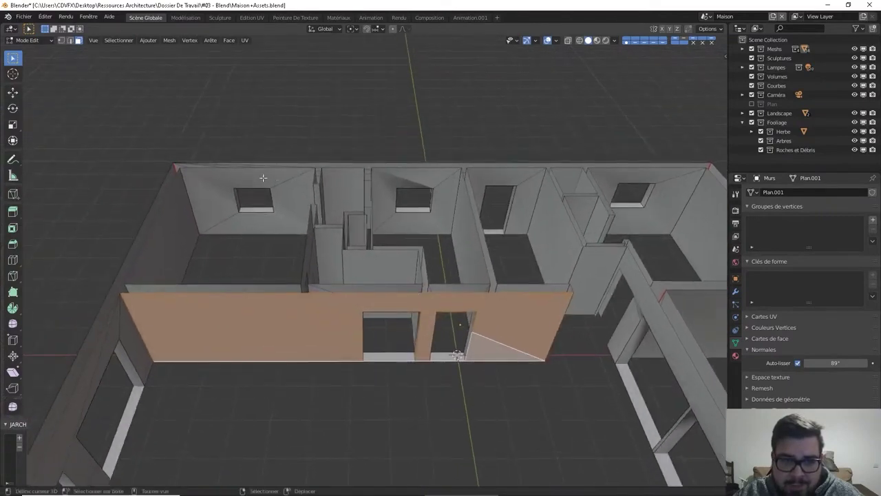
click(301, 191)
shift+click(372, 181)
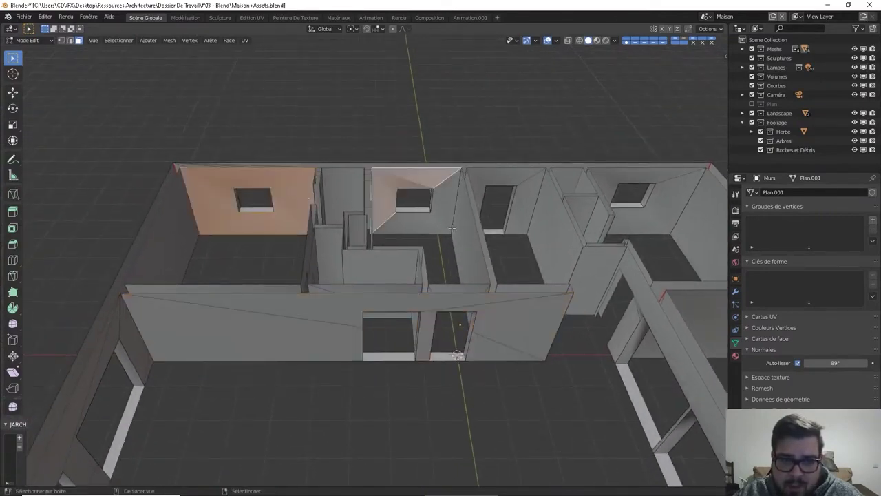
shift+click(496, 183)
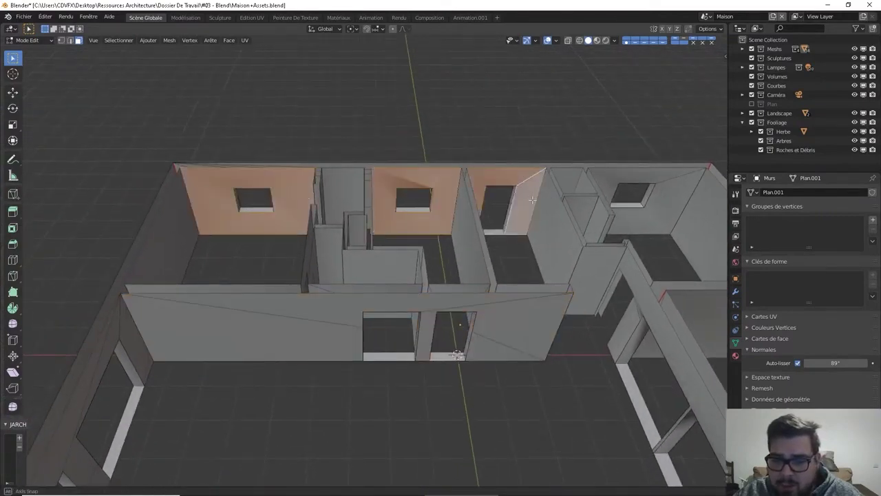
middle_drag(524, 195, 373, 230)
shift+click(527, 310)
right_click(530, 338)
click(525, 335)
Select the rear side faces of the interior partition around both doorways and shade them flat.
click(402, 207)
shift+click(465, 214)
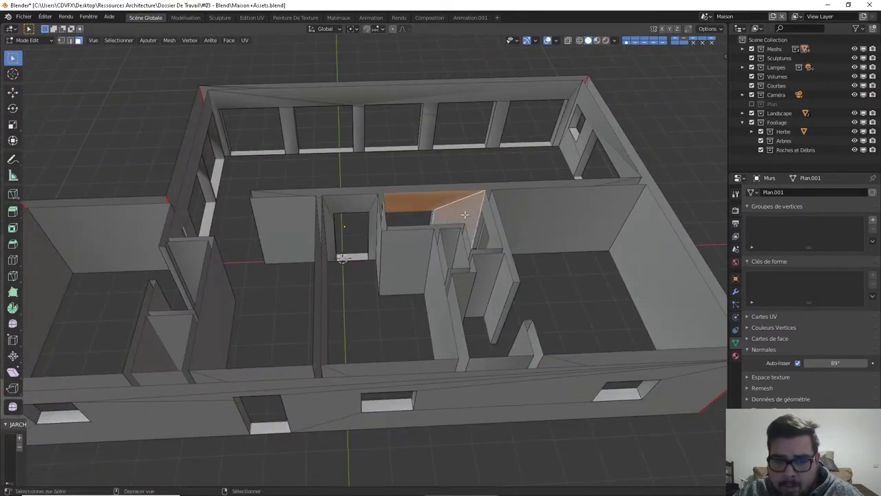
shift+click(355, 204)
alt+shift+click(327, 232)
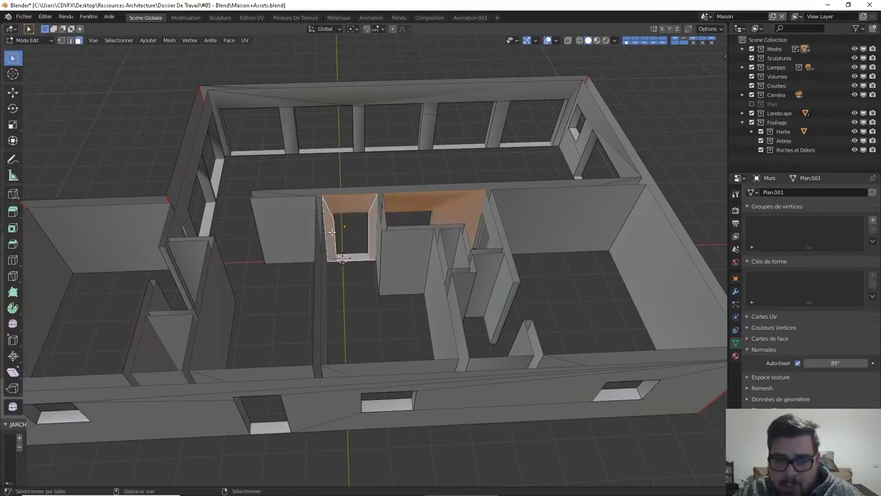
right_click(332, 232)
shift+middle_drag(333, 234, 363, 345)
Select the living-room side faces of the end wall with the small window and of the colonnade wall with its columns.
scroll(330, 358, up, 2)
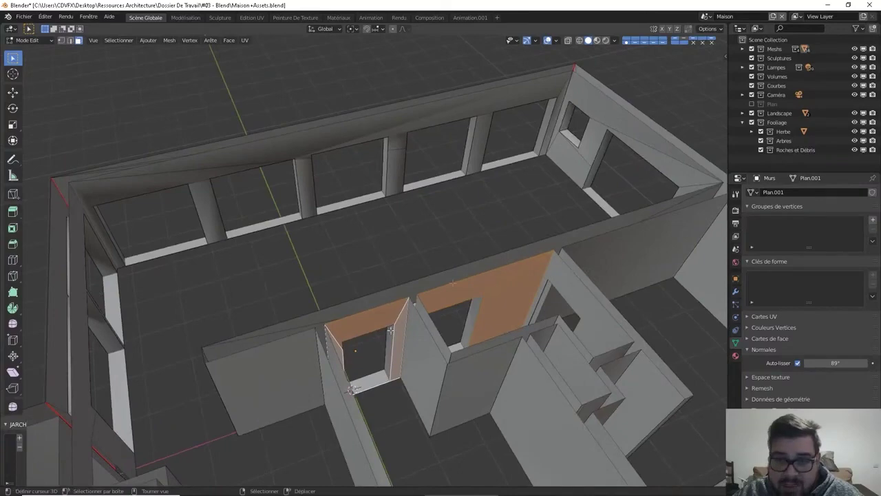
click(598, 114)
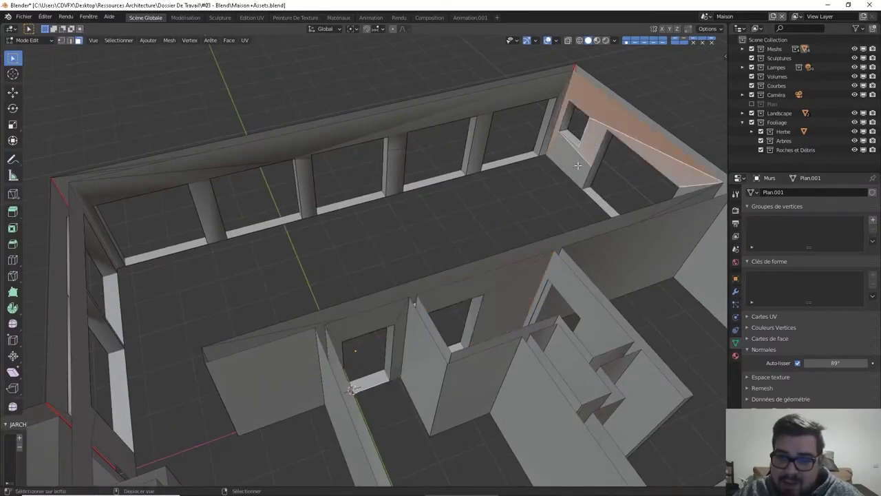
shift+click(577, 165)
middle_drag(578, 165, 599, 170)
shift+click(433, 90)
shift+click(432, 100)
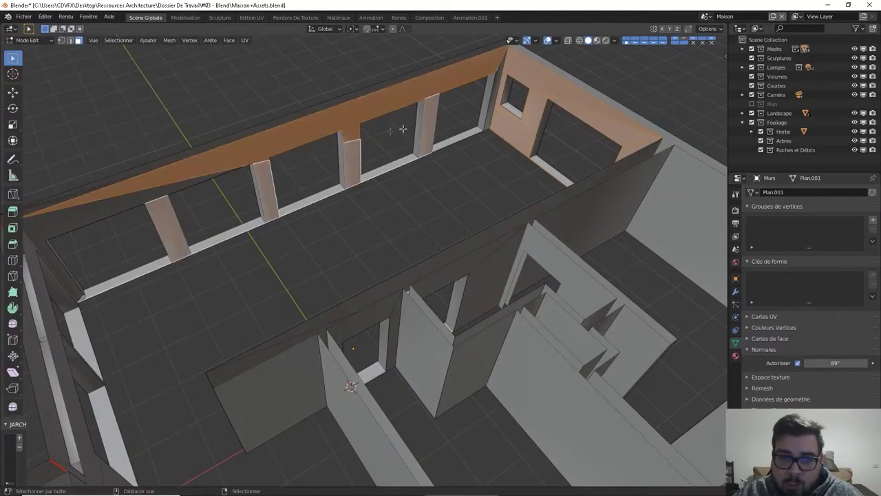
right_click(325, 152)
click(331, 151)
Add the remaining colonnade faces and the other end wall's inner faces to the selection, shade them all flat and deselect.
shift+click(172, 203)
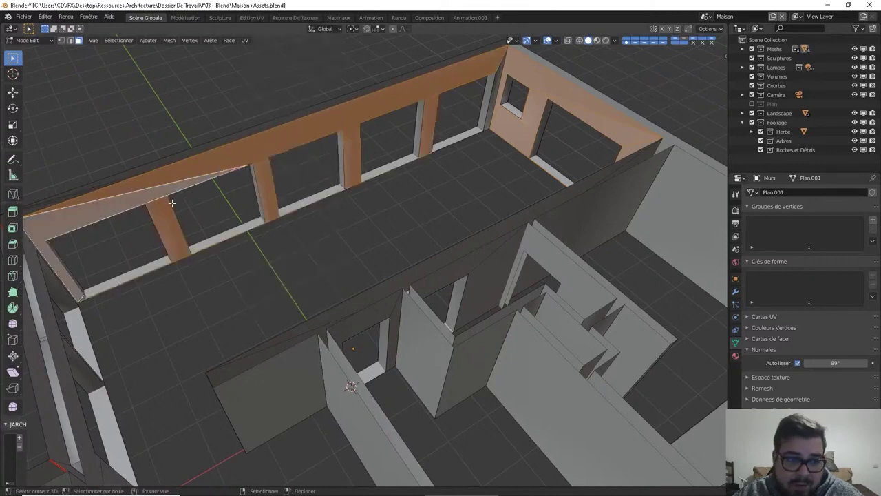
middle_drag(172, 203, 309, 192)
shift+click(303, 210)
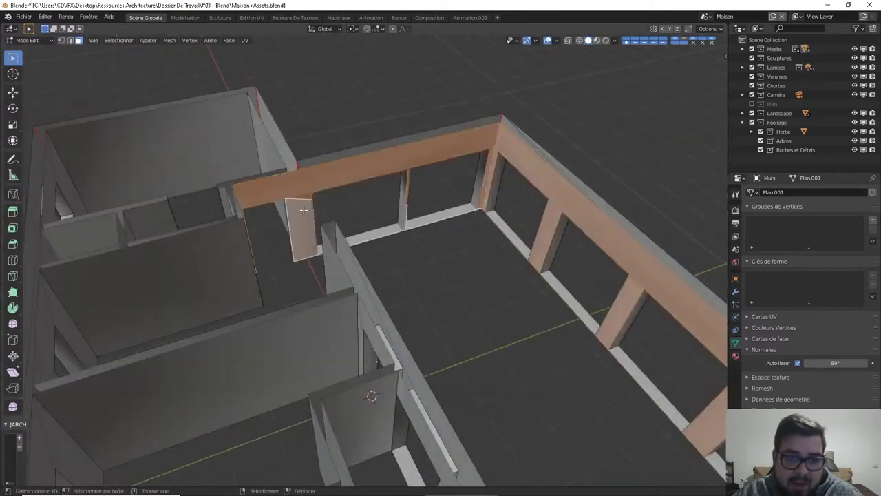
right_click(303, 210)
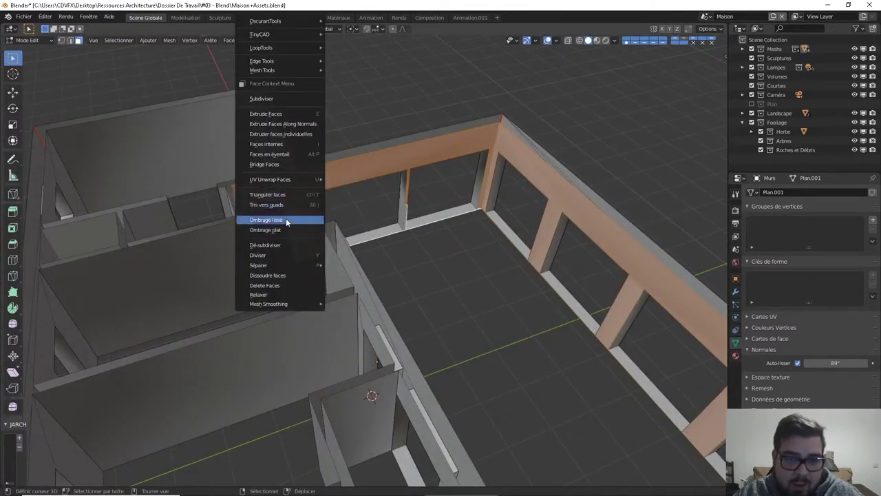
click(286, 220)
middle_drag(346, 220, 363, 300)
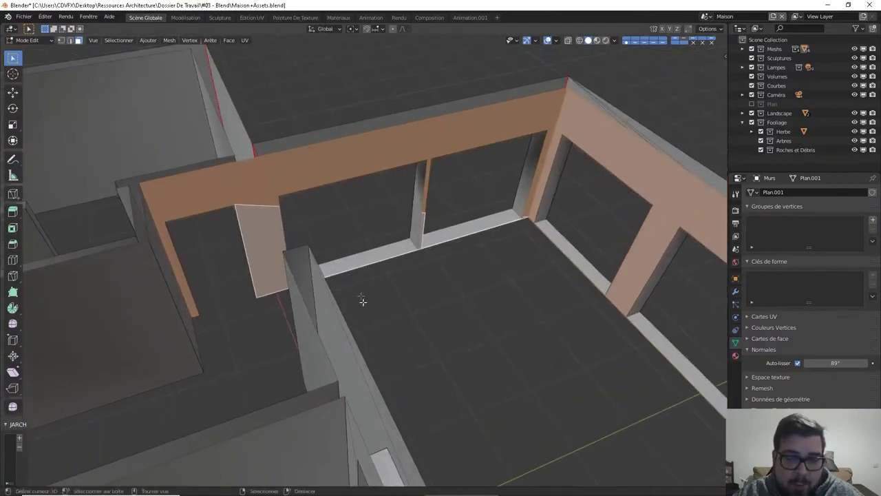
key(alt+a)
Shade the jamb face of the end wall's opening beside the living-room corner flat.
scroll(534, 160, up, 5)
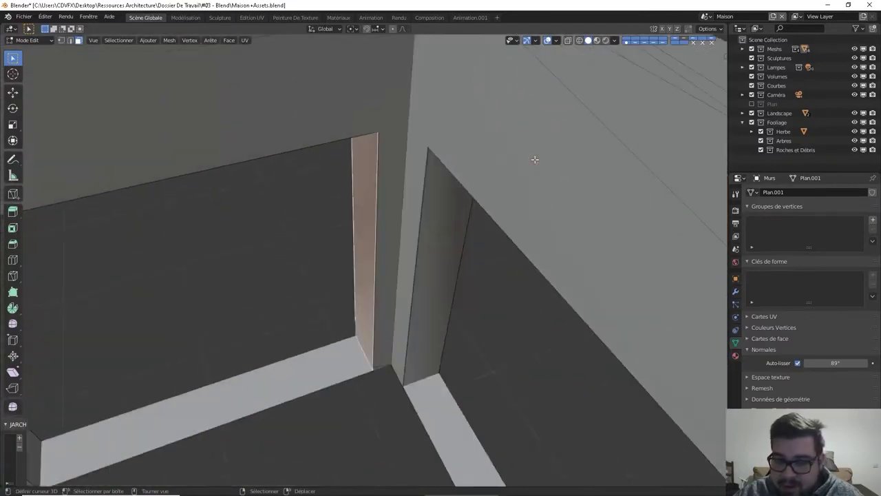
right_click(345, 253)
click(344, 252)
middle_drag(345, 252, 515, 271)
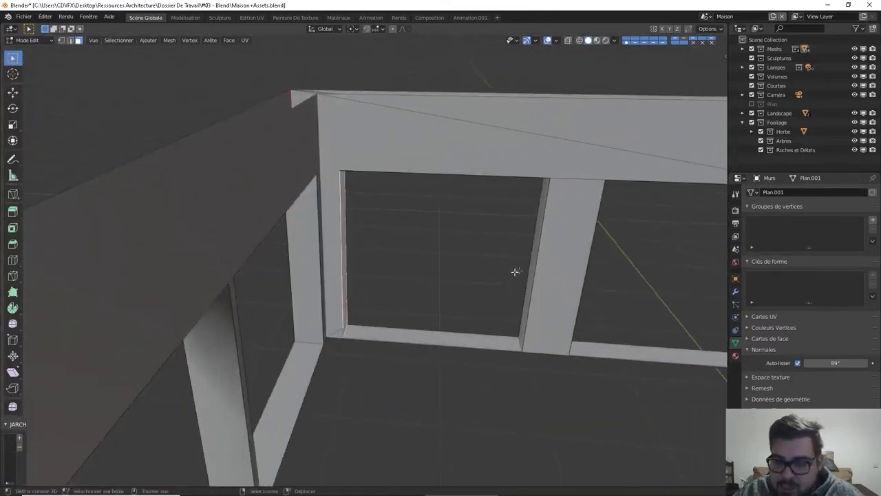
Select the column side faces and lintel undersides of the first openings along the colonnade wall.
scroll(519, 226, up, 5)
scroll(519, 227, down, 5)
click(521, 214)
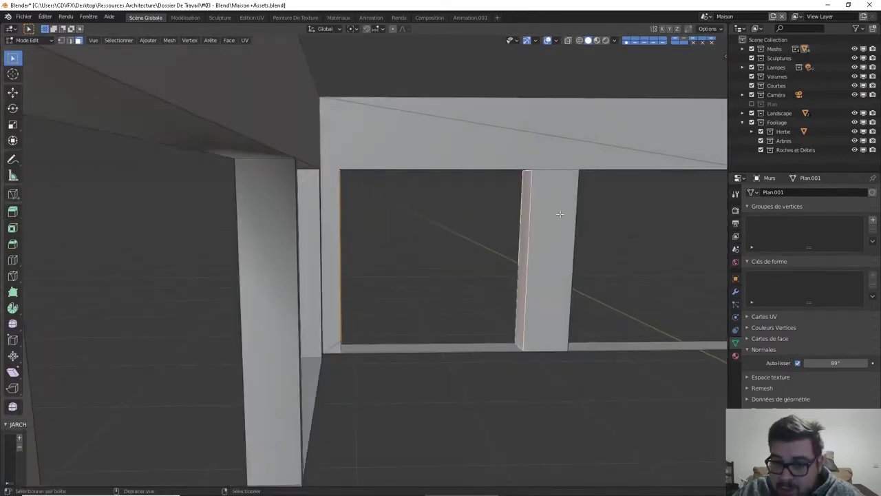
scroll(512, 260, up, 2)
middle_drag(513, 260, 479, 216)
shift+click(478, 217)
shift+middle_drag(610, 213, 498, 243)
shift+click(399, 231)
shift+click(338, 271)
scroll(575, 273, up, 2)
shift+click(545, 258)
shift+click(545, 203)
shift+click(498, 244)
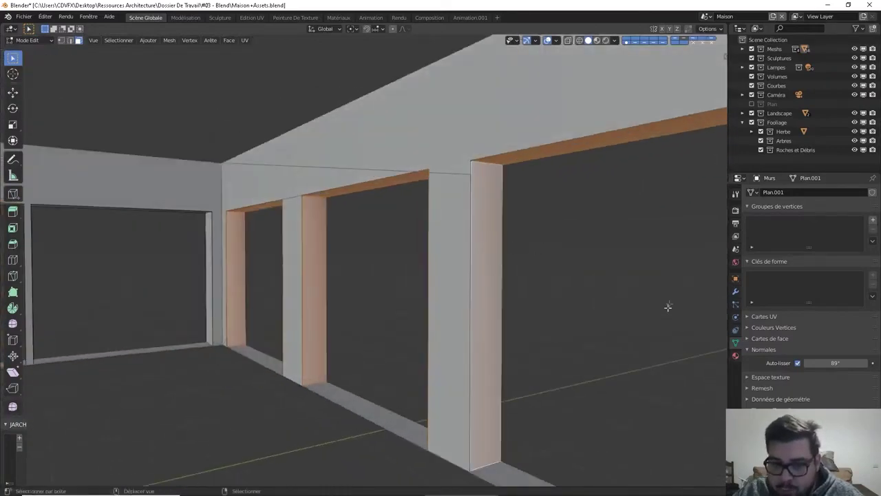
Add the remaining column side faces of the colonnade to the selection and shade the selected reveals flat.
middle_drag(667, 306, 512, 274)
shift+click(464, 257)
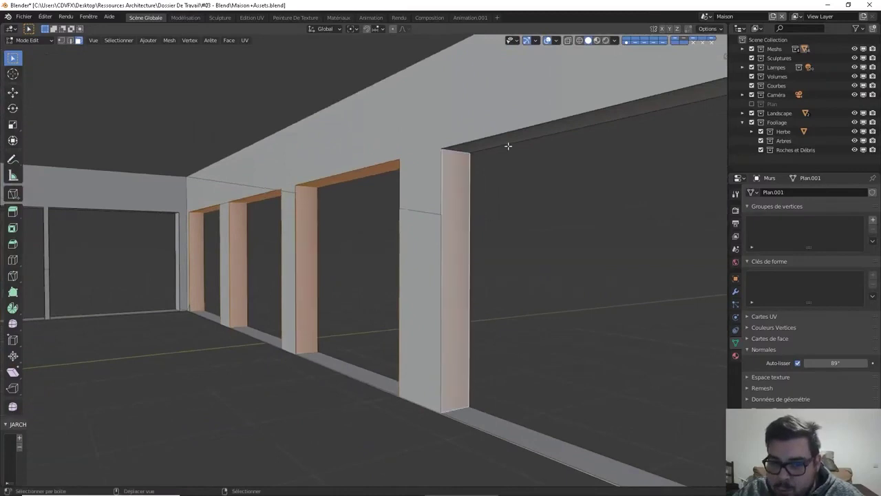
shift+right_click(515, 143)
middle_drag(518, 145, 606, 175)
middle_drag(352, 184, 531, 226)
shift+click(540, 219)
right_click(541, 221)
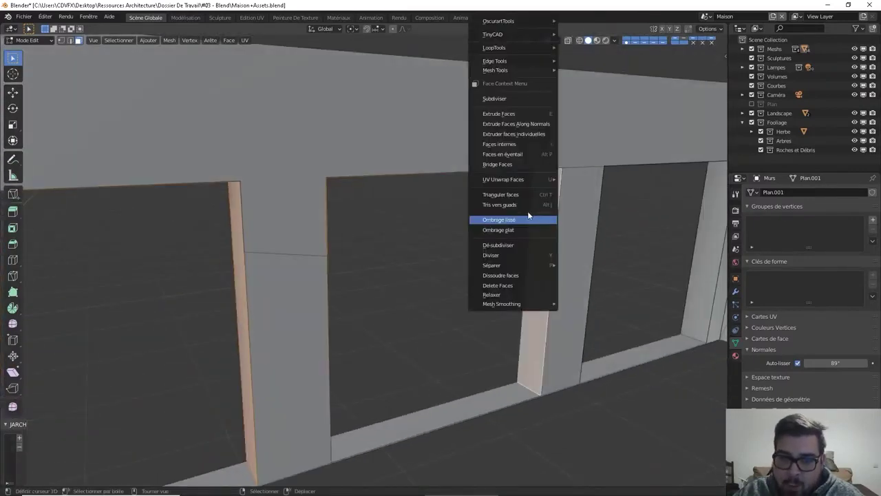
click(519, 223)
Select the lintel underside and jamb of the last colonnade opening next to the corner and shade them flat.
middle_drag(518, 224, 383, 179)
click(511, 157)
shift+click(500, 161)
scroll(384, 180, up, 3)
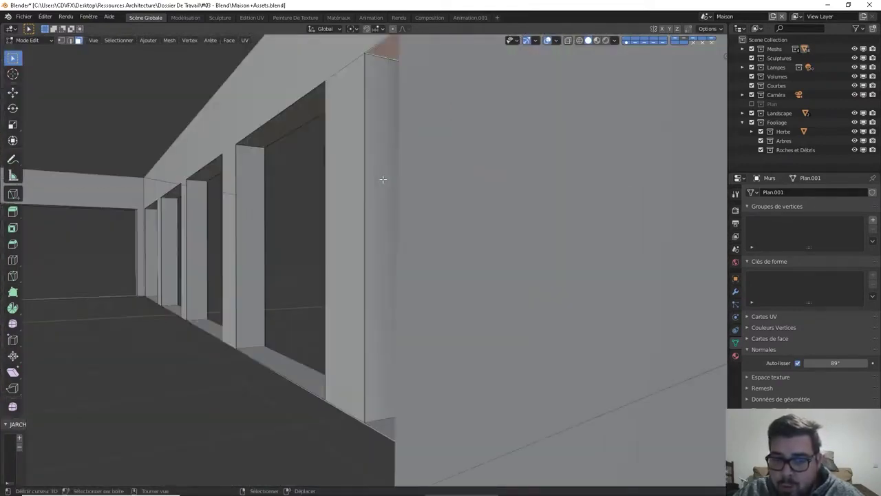
shift+click(382, 179)
right_click(383, 178)
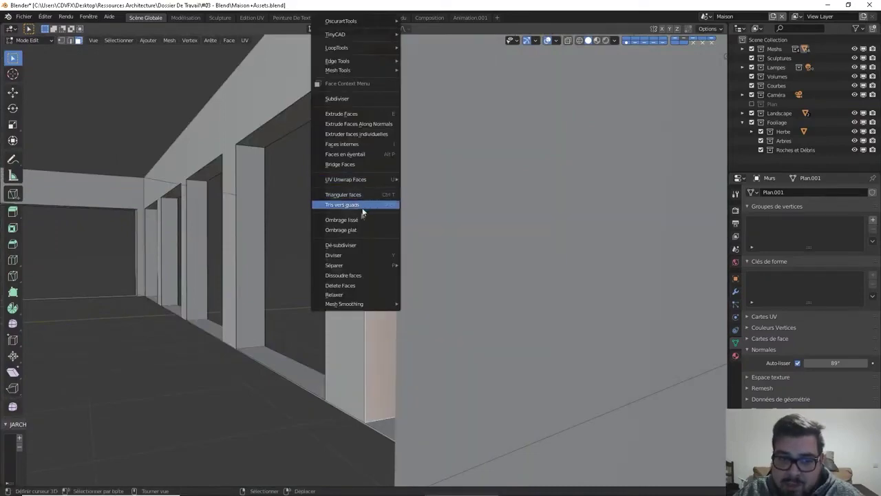
click(353, 230)
middle_drag(354, 230, 591, 193)
scroll(429, 223, down, 3)
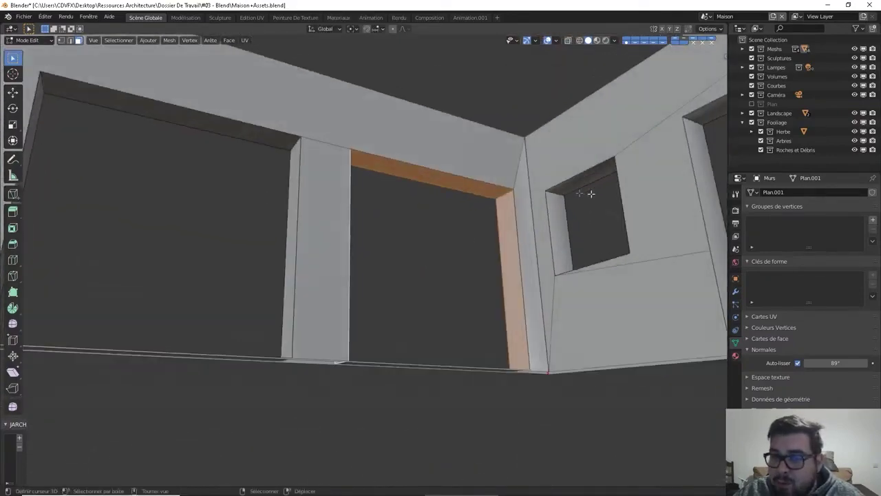
Shade the narrow wall face between the last colonnade opening and the living-room corner flat.
middle_drag(517, 186, 520, 219)
right_click(520, 220)
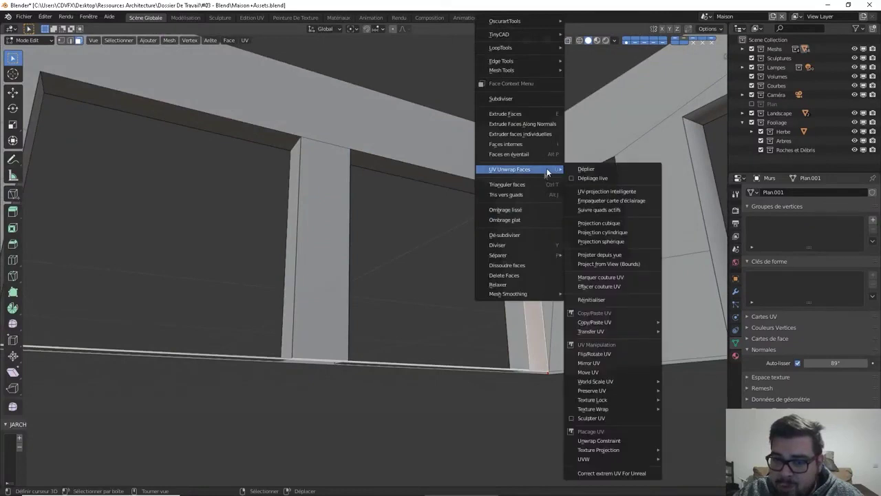
click(516, 220)
Select the jambs, lintel and sill of the small window beside the living-room corner and shade them flat.
middle_drag(516, 220, 555, 190)
click(541, 222)
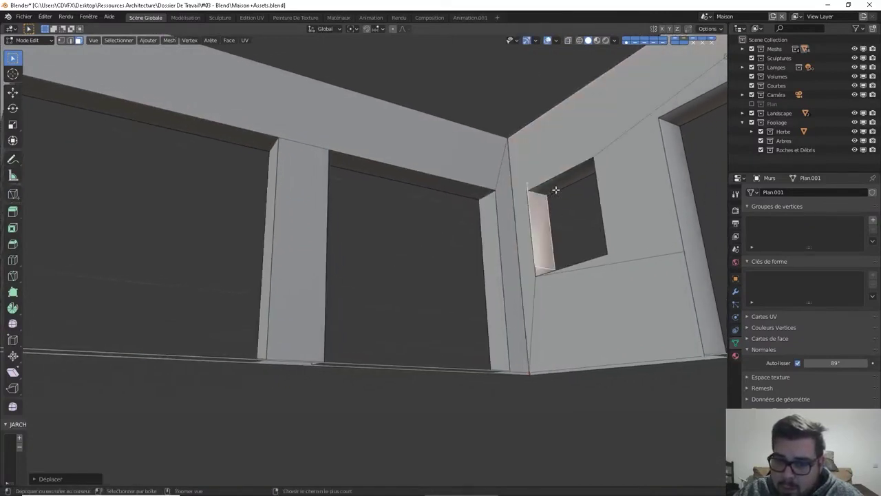
shift+click(560, 185)
middle_drag(583, 186, 357, 127)
shift+click(582, 214)
shift+click(356, 127)
right_click(356, 126)
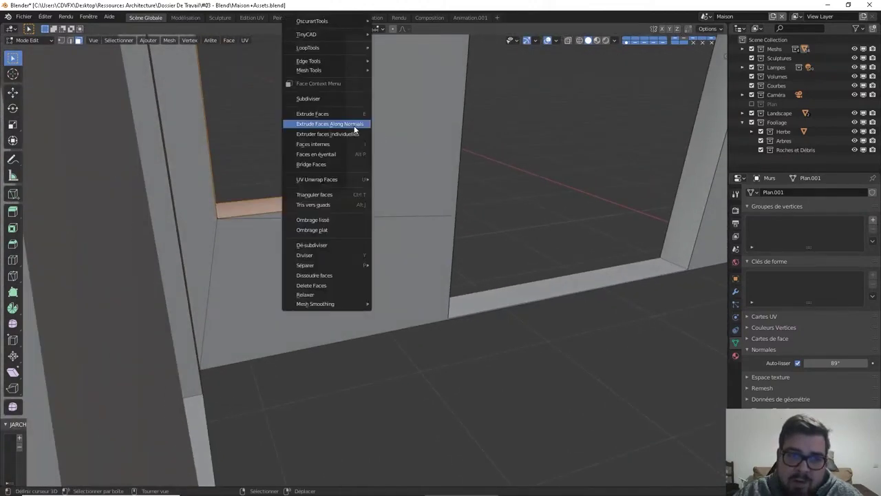
click(333, 231)
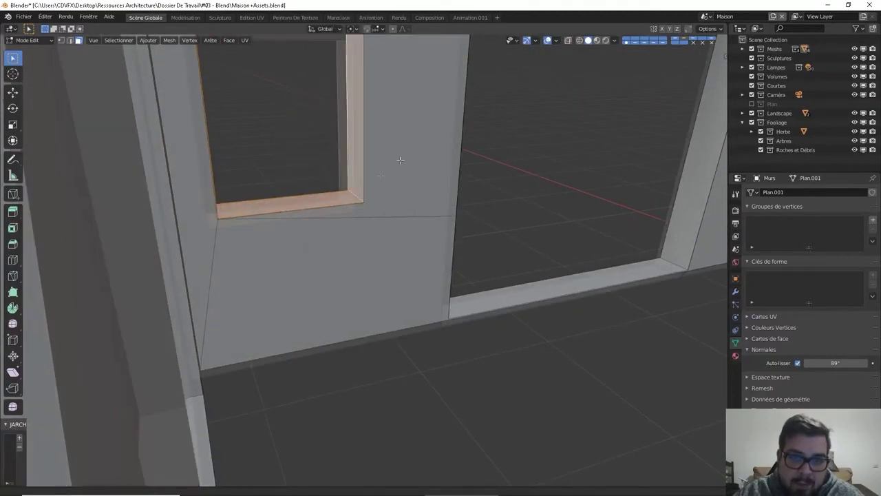
Select both jambs and the lintel underside of the large opening next to the small window and shade them flat.
middle_drag(401, 158, 346, 262)
click(546, 220)
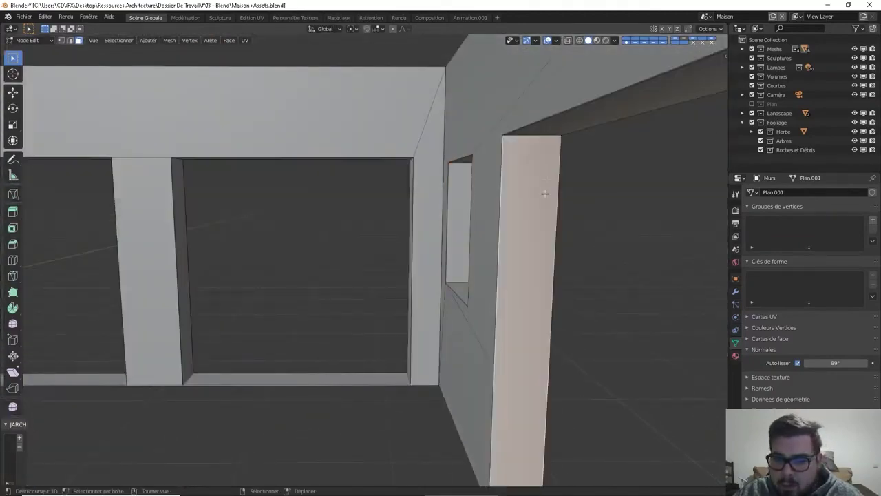
middle_drag(546, 219, 555, 99)
shift+click(554, 99)
middle_drag(508, 144, 419, 273)
shift+click(419, 272)
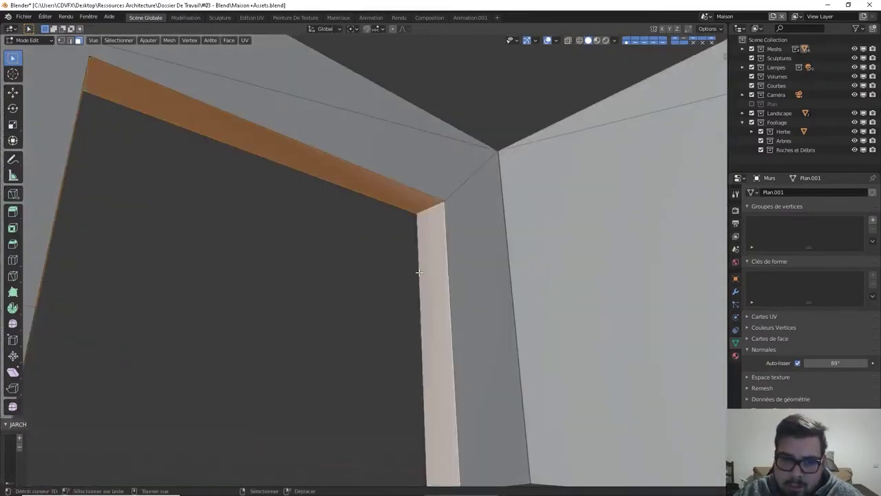
right_click(413, 237)
click(413, 237)
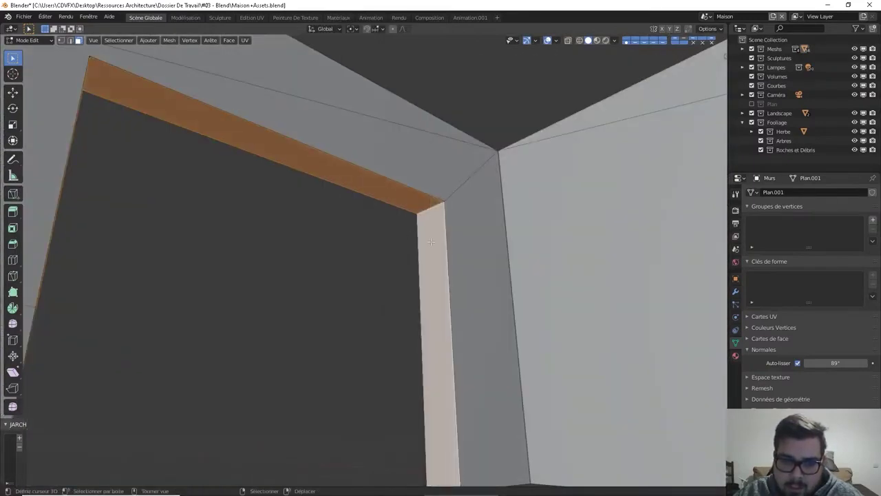
Check the wall shading in Object Mode and return to Edit Mode.
key(Tab)
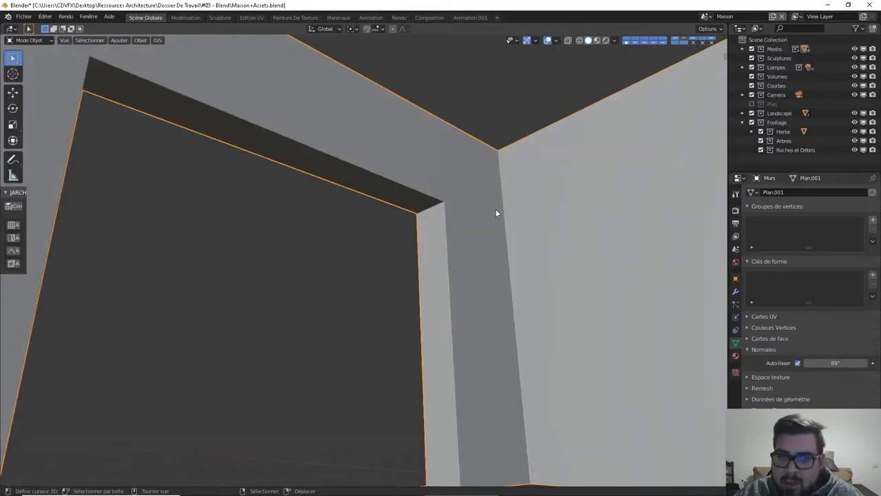
scroll(496, 209, down, 6)
shift+middle_drag(494, 225, 457, 234)
key(Tab)
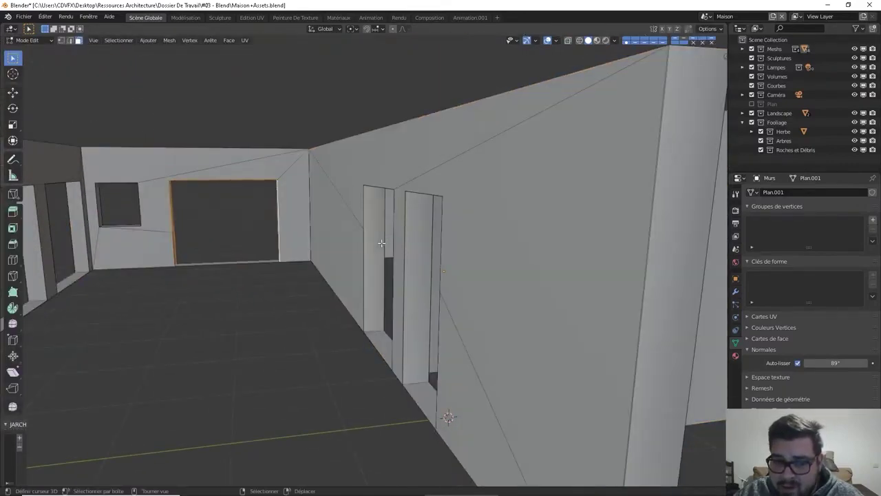
Select the jambs and lintel underside of the first tall opening in the long living-room wall and shade them flat.
click(381, 243)
scroll(381, 242, up, 4)
middle_drag(384, 243, 468, 205)
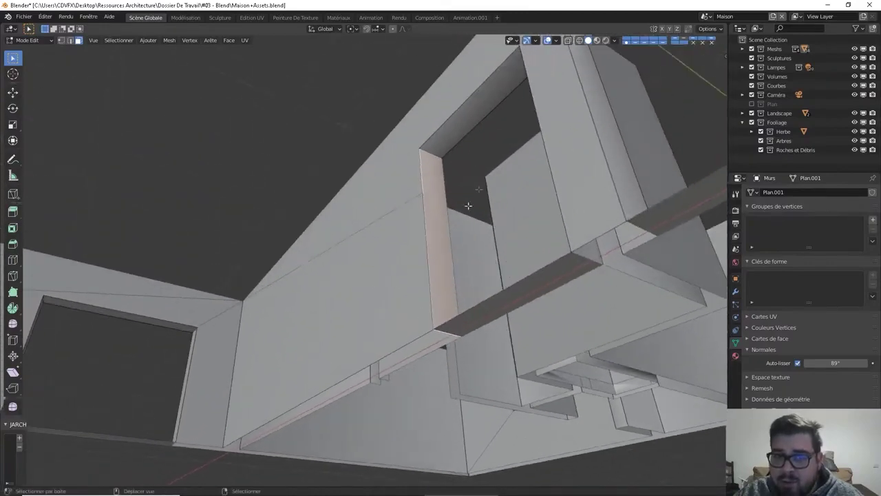
middle_drag(470, 121, 542, 303)
scroll(543, 303, down, 5)
click(606, 300)
right_click(607, 299)
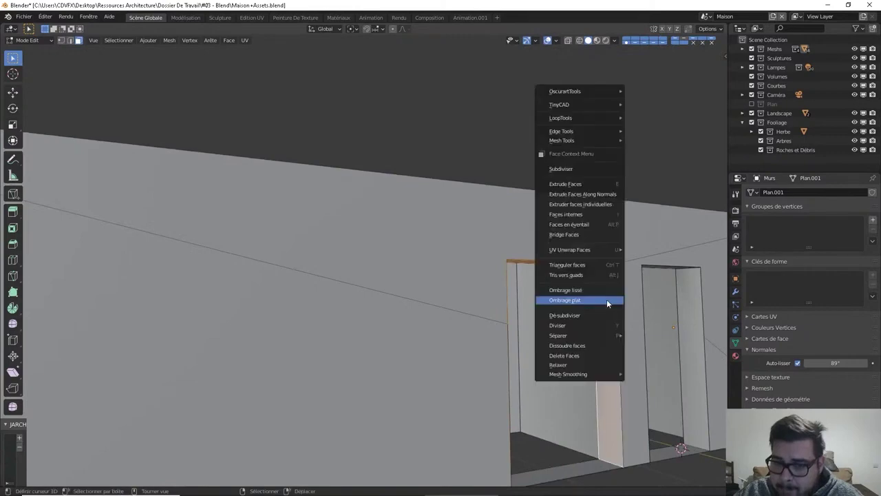
key(Escape)
Select the reveal faces of the neighbouring tall opening and shade them flat.
scroll(622, 302, down, 4)
middle_drag(622, 301, 507, 302)
click(416, 201)
shift+click(406, 218)
right_click(405, 221)
click(406, 221)
Select both jambs and the lintel underside of the door opening in the long exterior wall and shade them flat.
click(470, 309)
key(KP_Decimal)
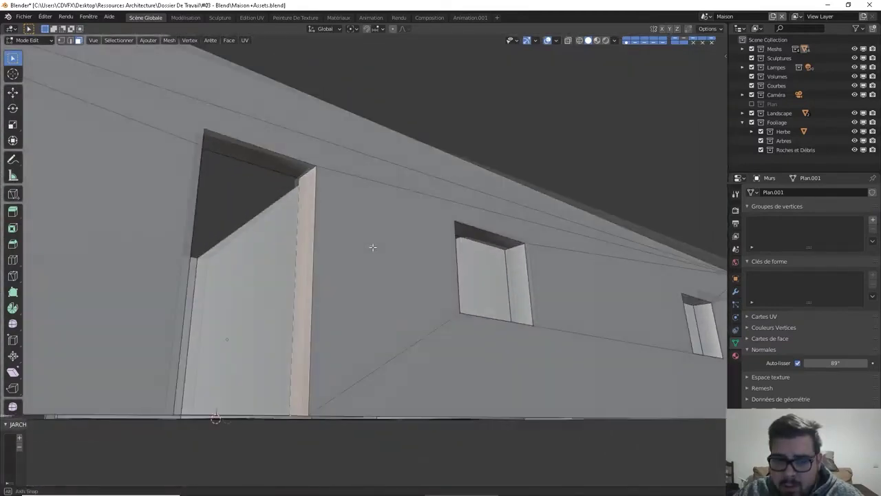
shift+click(265, 163)
middle_drag(264, 163, 721, 361)
shift+click(298, 245)
key(ctrl+f)
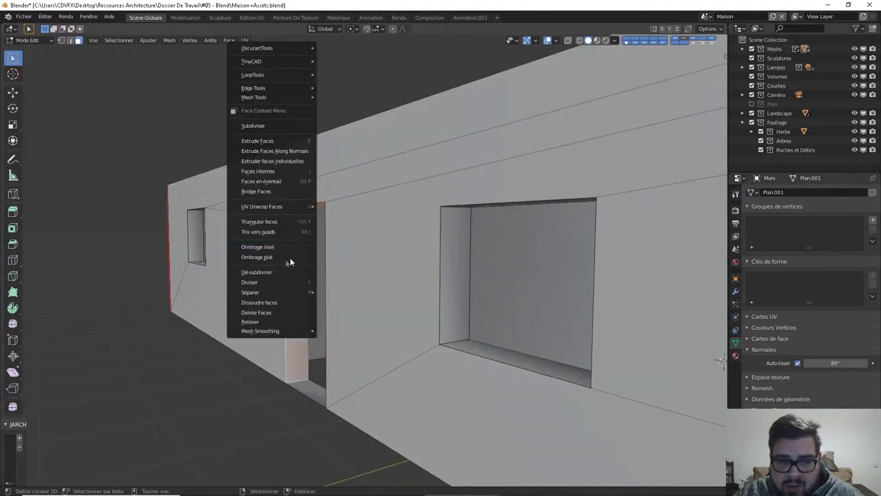
click(279, 257)
Select the four reveal faces of the small exterior window near the house corner and shade them flat.
middle_drag(278, 260, 335, 248)
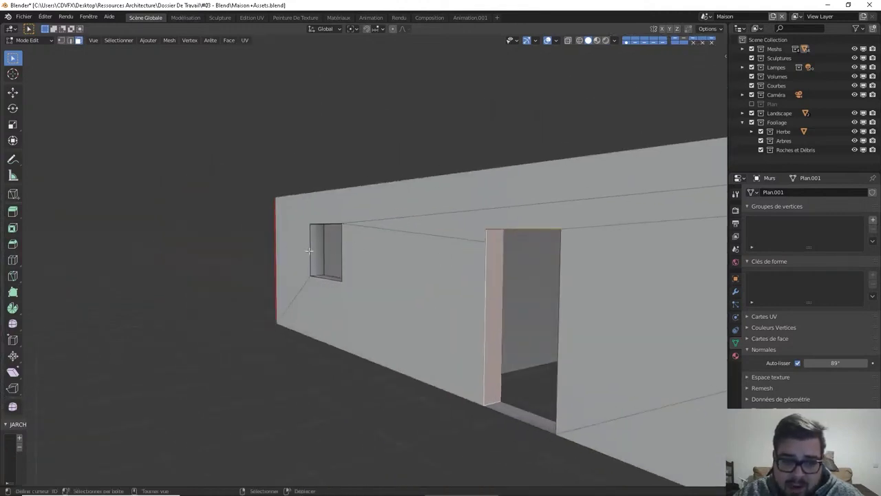
scroll(308, 251, up, 8)
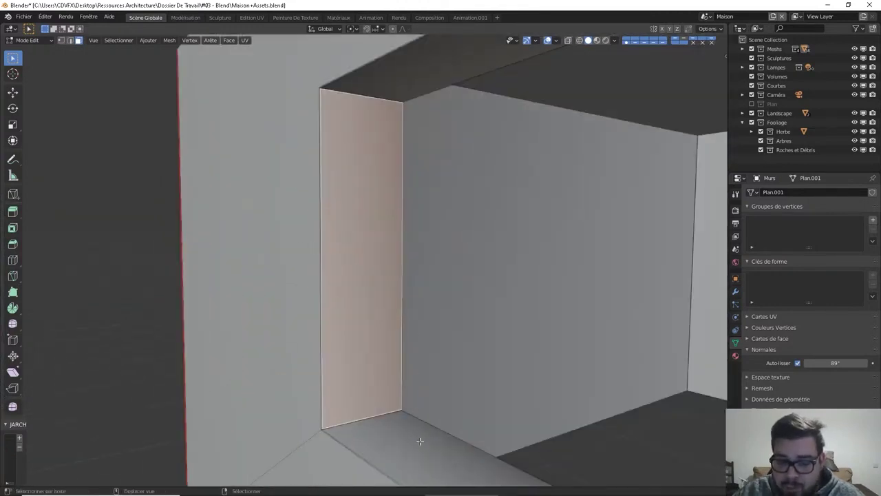
shift+click(420, 441)
scroll(413, 82, down, 8)
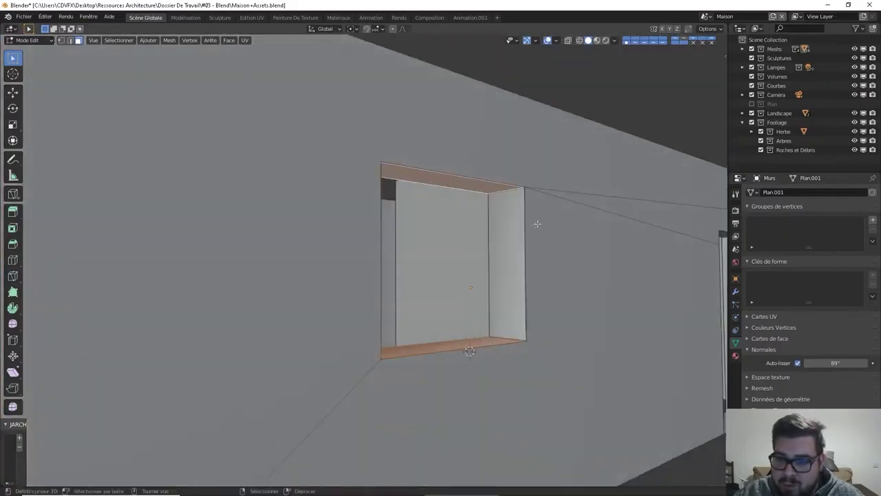
shift+click(513, 230)
right_click(515, 232)
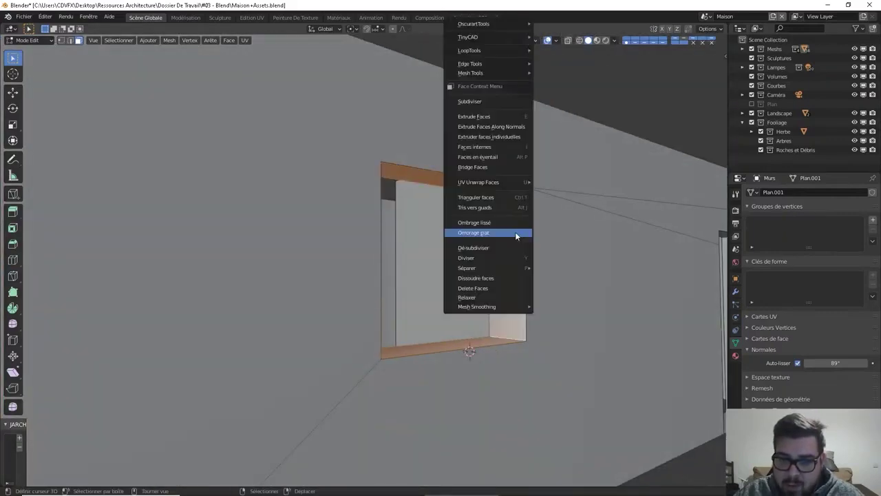
click(515, 231)
Select the jambs, lintel and sill of the exterior window on the other side of the door and shade them flat.
shift+middle_drag(599, 246, 261, 258)
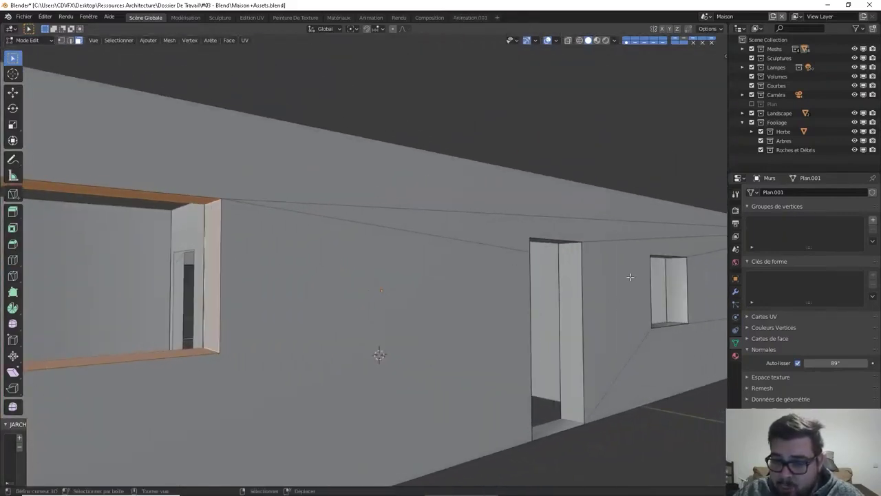
scroll(668, 275, up, 8)
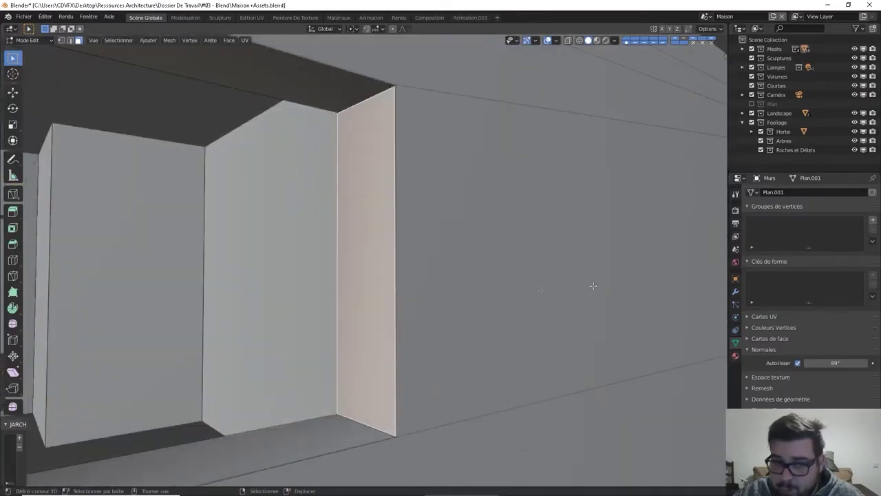
scroll(314, 210, down, 5)
middle_drag(311, 209, 212, 192)
shift+click(319, 153)
shift+click(198, 252)
middle_drag(209, 275, 510, 340)
shift+click(236, 332)
right_click(236, 332)
click(236, 330)
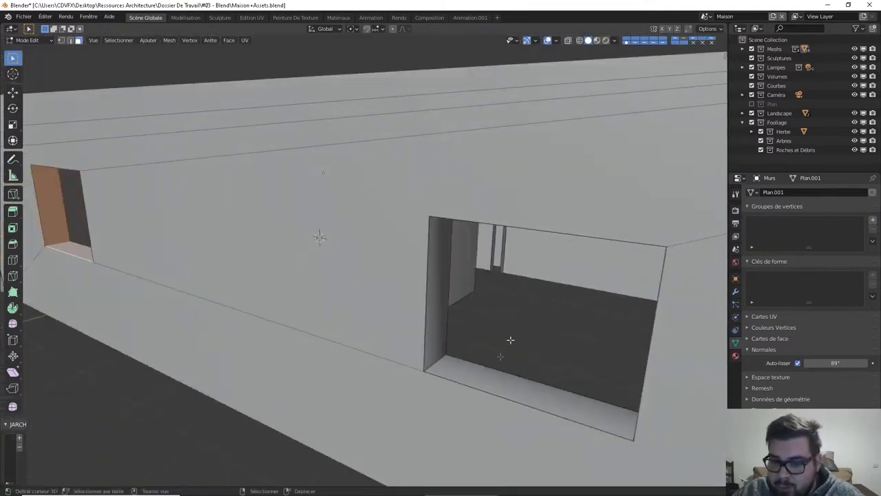
Select the sill, jambs and lintel underside of the last window on the long exterior wall and shade them flat.
click(485, 375)
shift+click(439, 331)
middle_drag(440, 329, 553, 161)
shift+click(581, 126)
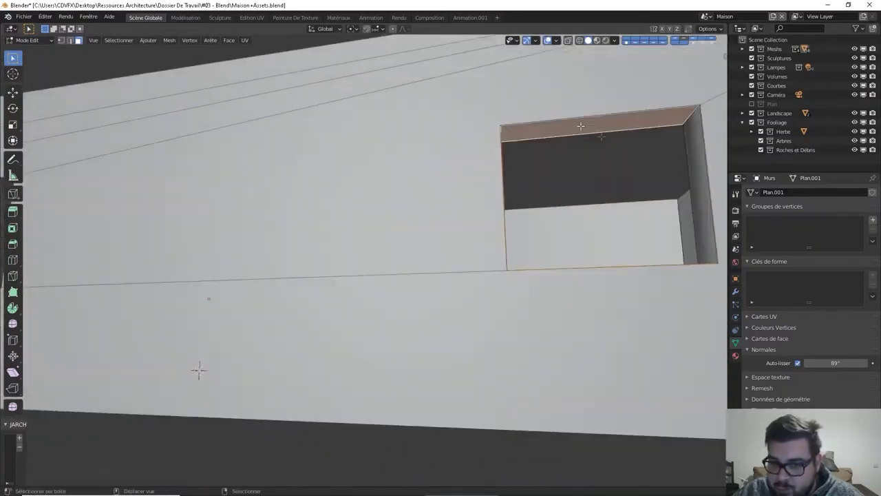
shift+click(695, 183)
right_click(698, 185)
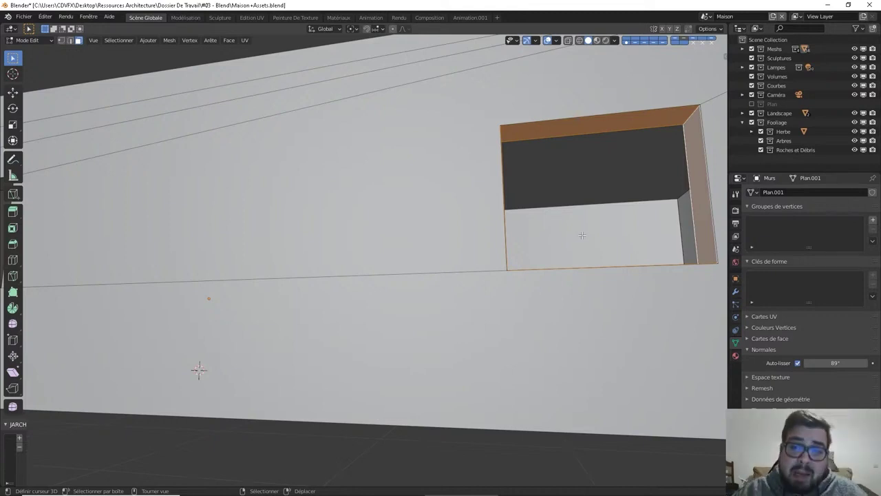
scroll(653, 269, down, 5)
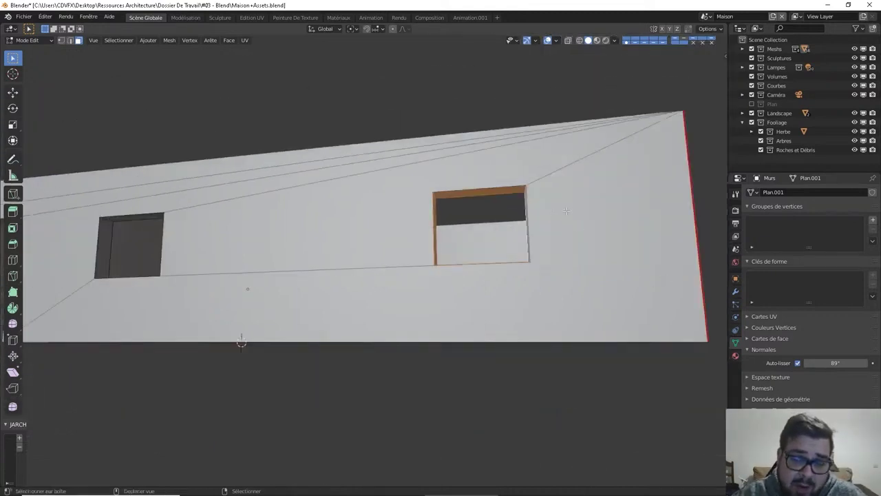
middle_drag(655, 283, 441, 248)
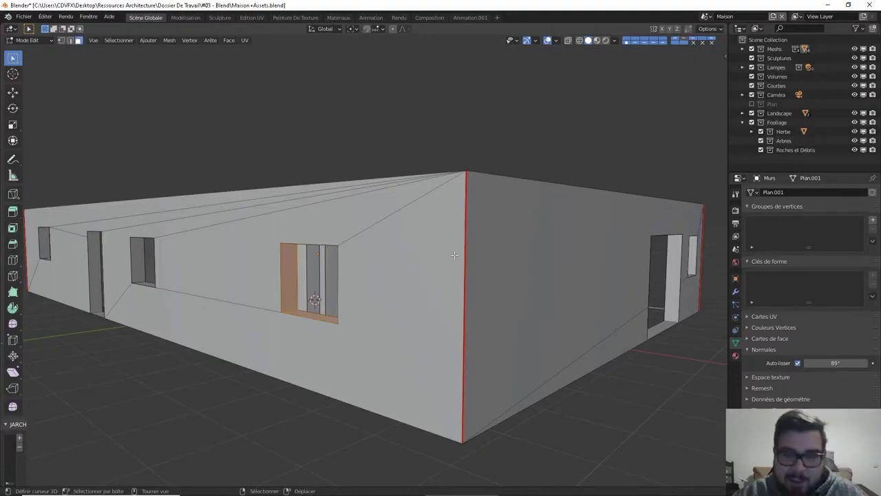
Switch to edge selection and fill the missing jamb face of the interior partition doorway between its two vertical edges.
middle_drag(521, 261, 221, 276)
scroll(369, 261, down, 5)
scroll(427, 307, up, 5)
click(232, 289)
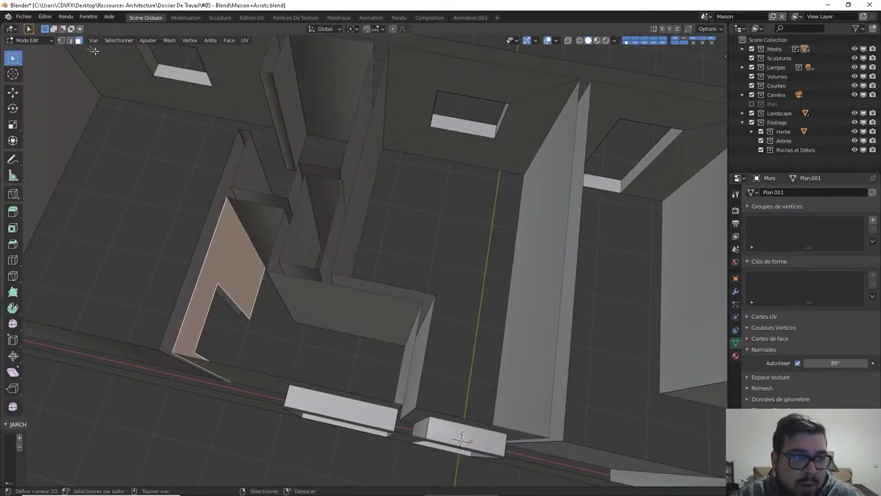
click(61, 40)
middle_drag(226, 186, 368, 226)
scroll(381, 259, up, 3)
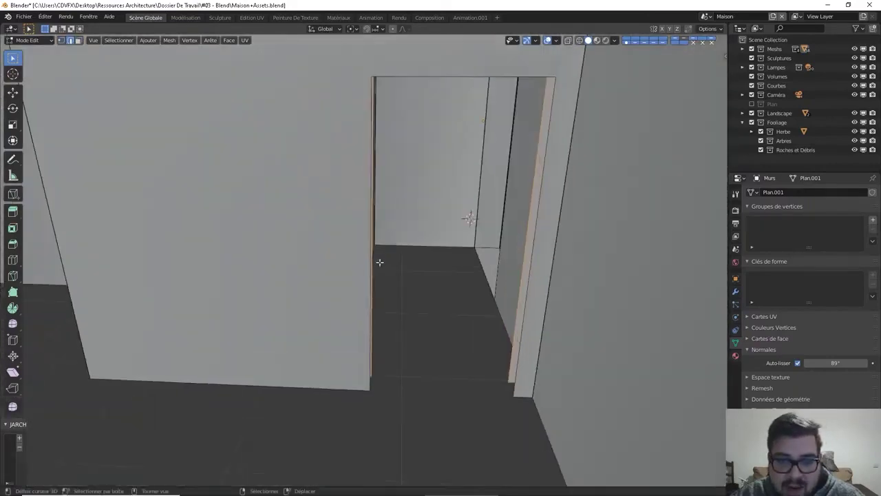
mouse_move(379, 262)
middle_down()
mouse_move(338, 258)
mouse_move(336, 288)
mouse_move(376, 213)
mouse_move(373, 255)
middle_up()
scroll(337, 258, up, 2)
scroll(366, 316, down, 5)
key(f)
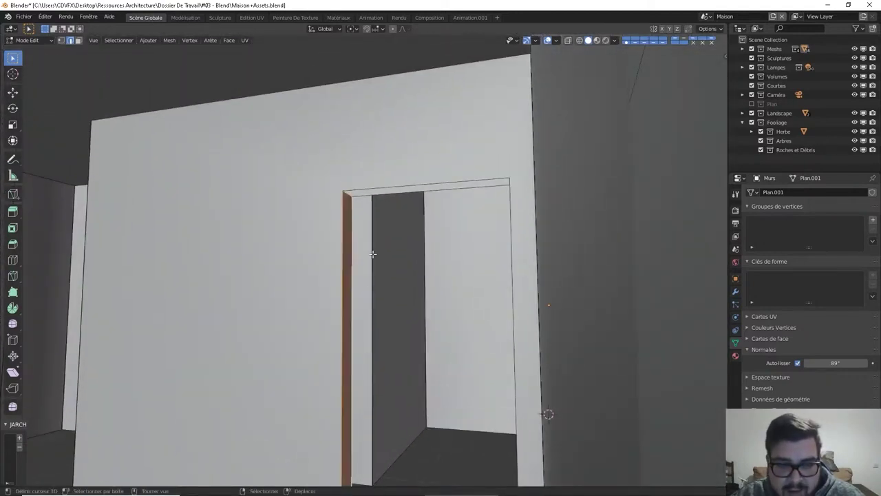
Fill the missing lintel underside and opposite jamb of the partition doorway with faces between their paired edges.
key(alt+a)
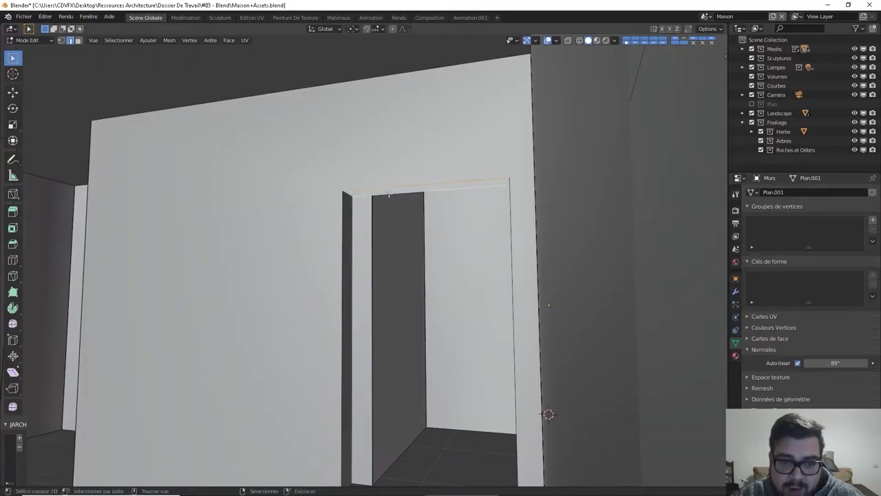
click(388, 194)
middle_drag(388, 193, 578, 262)
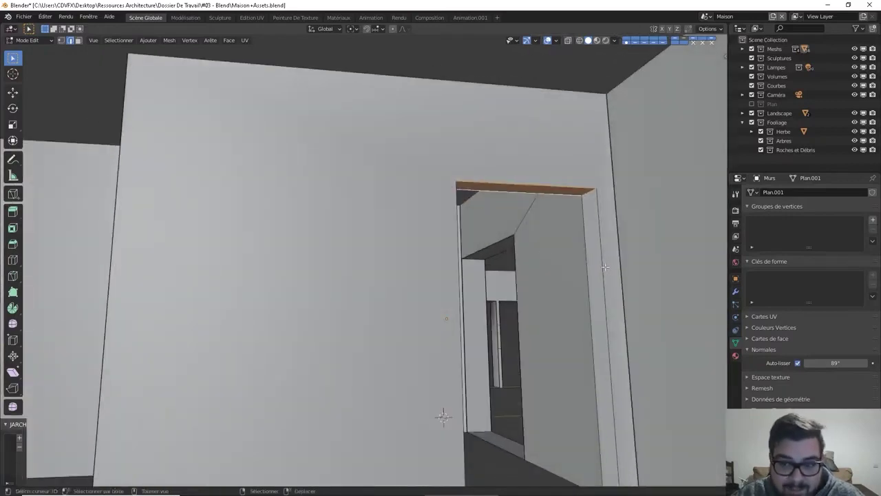
key(alt+a)
click(587, 257)
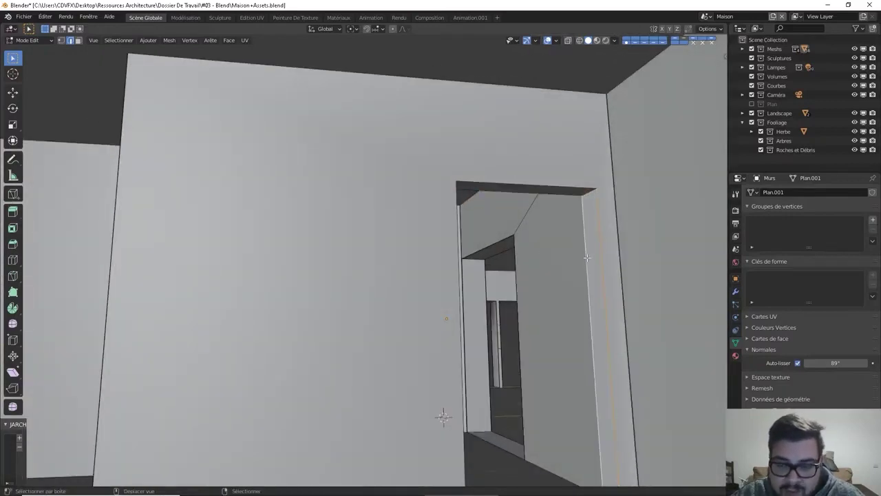
shift+click(580, 214)
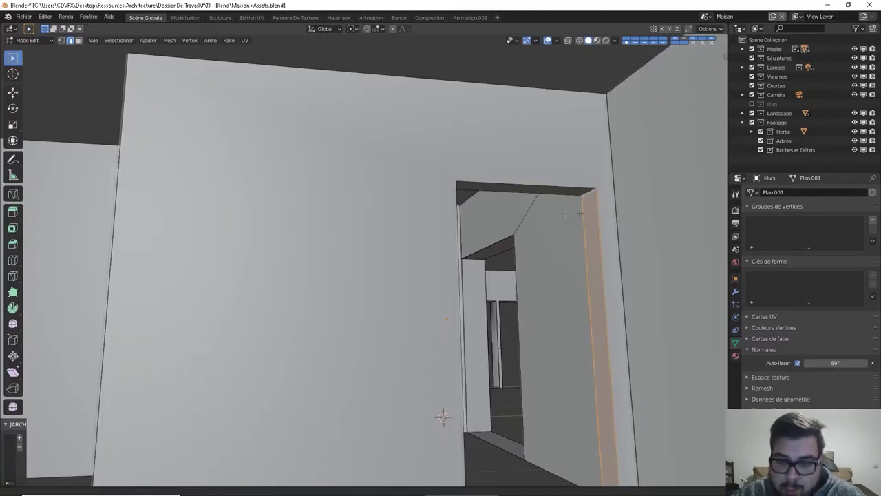
shift+middle_drag(580, 214, 526, 208)
Switch to face selection, select the doorway's new lintel face and try moving it.
click(78, 40)
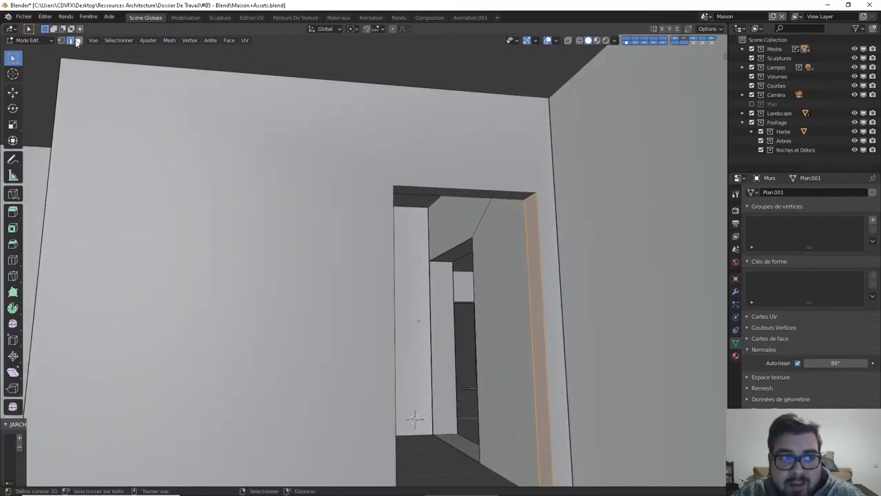
click(465, 195)
key(g)
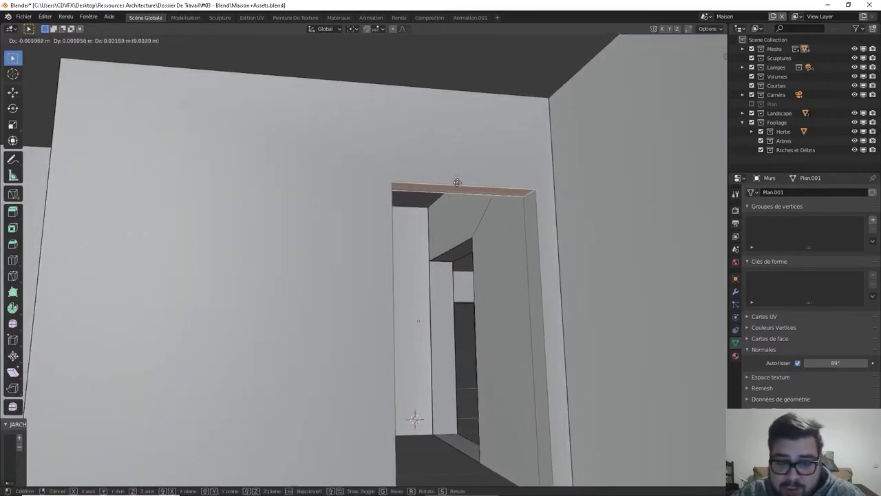
right_click(461, 175)
mouse_move(460, 176)
middle_down()
mouse_move(475, 180)
mouse_move(462, 181)
middle_up()
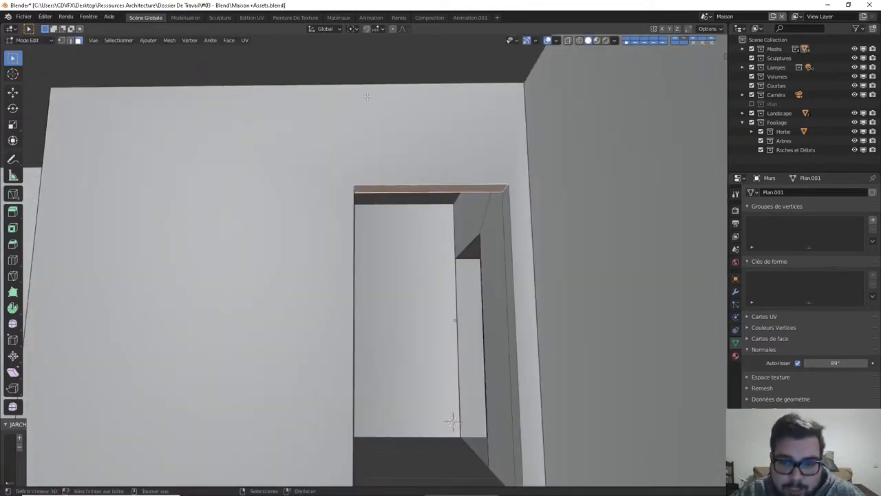
Select the lintel underside and both jamb faces of the partition doorway and bevel them with a width of 0.0025 m.
middle_drag(494, 204, 444, 238)
shift+click(556, 247)
middle_drag(368, 257, 333, 264)
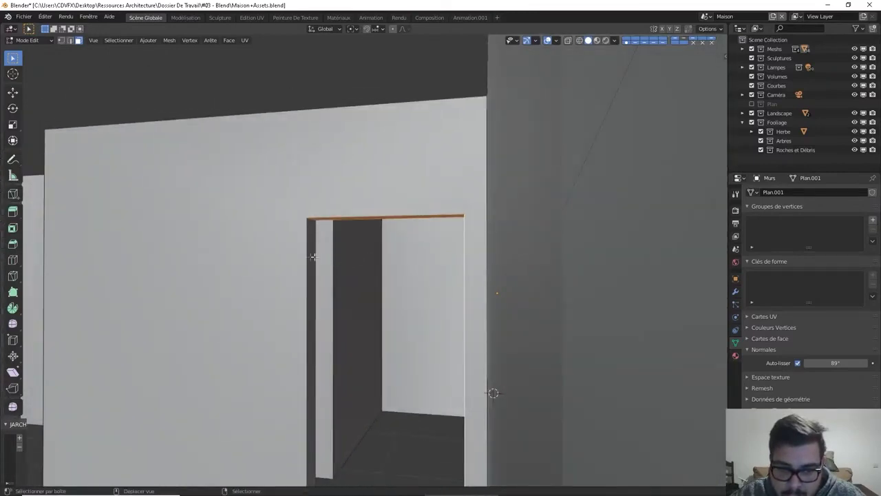
shift+click(310, 254)
key(ctrl+b)
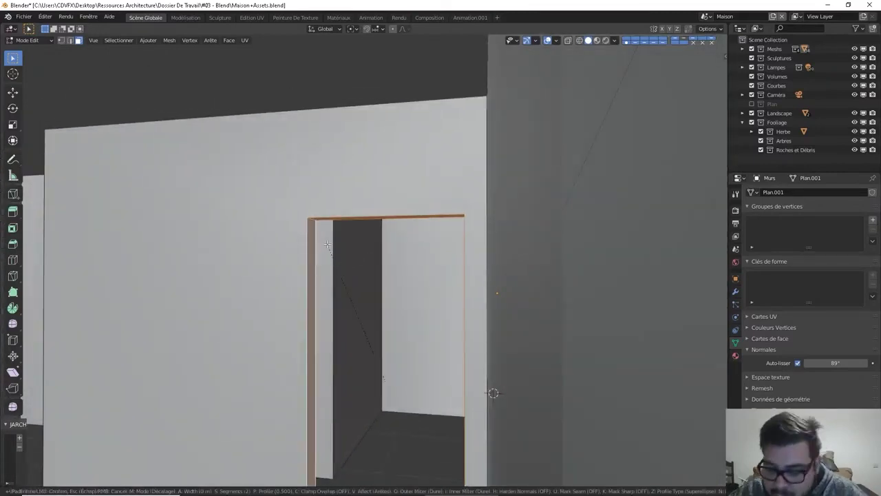
text(0.0025)
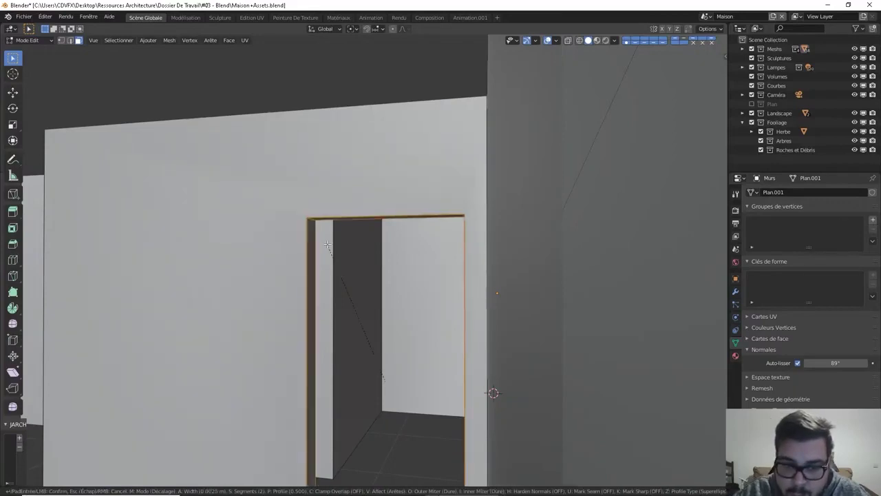
key(Return)
Apply smooth shading to the beveled border of the partition doorway and return to object mode.
scroll(316, 153, up, 5)
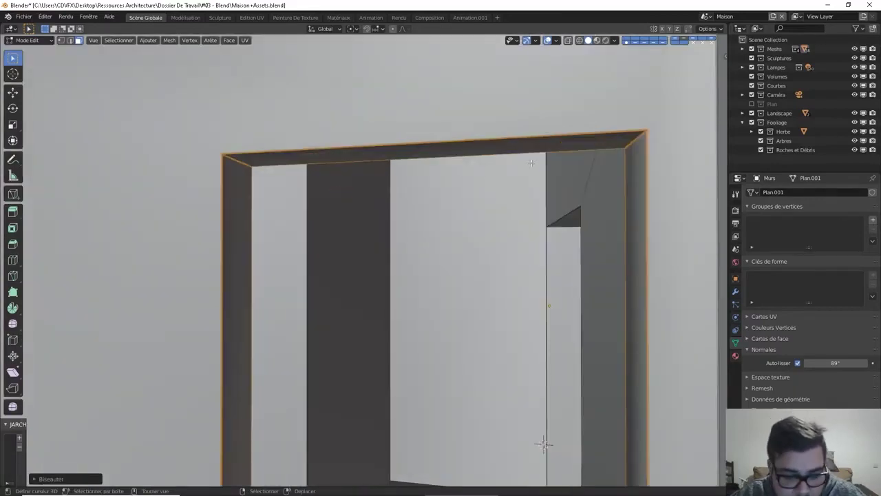
right_click(531, 162)
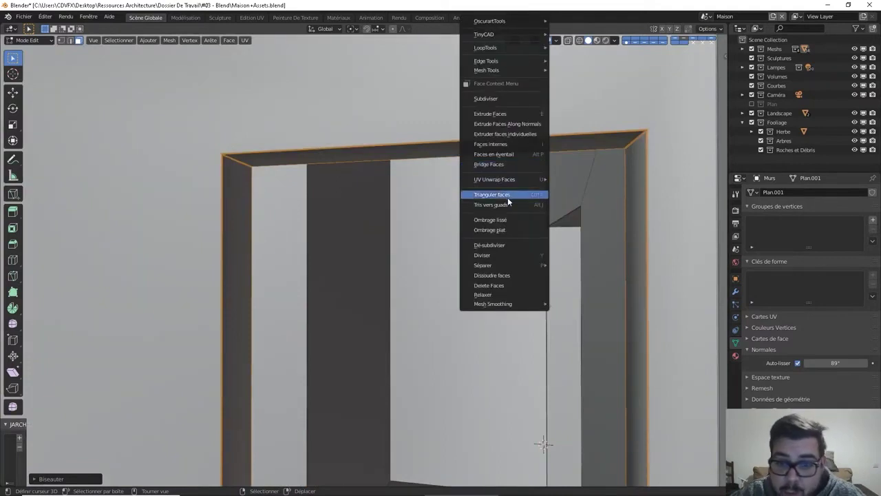
click(506, 219)
key(Tab)
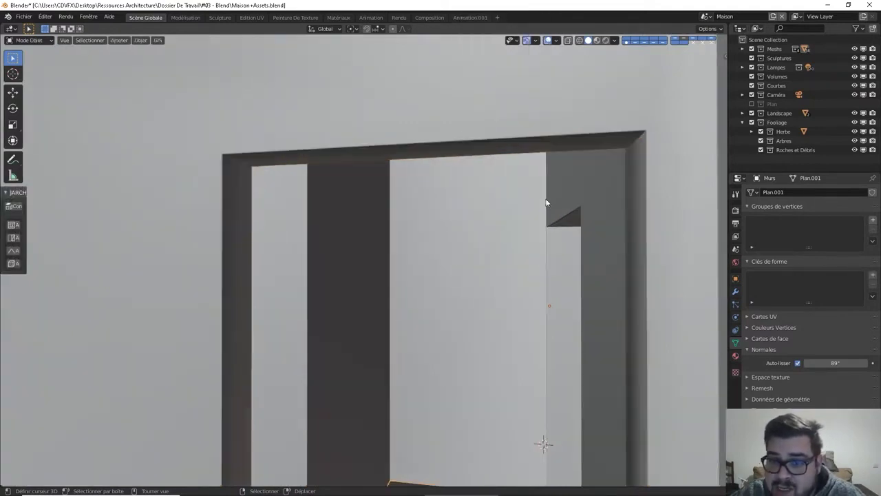
Select the partition doorway's lintel underside and both jambs, shade them flat and leave edit mode.
click(422, 220)
middle_drag(422, 220, 347, 215)
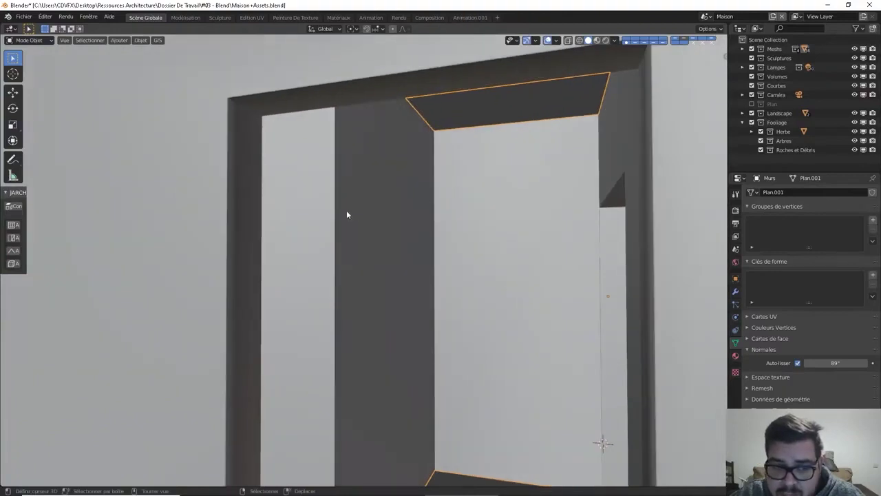
key(Tab)
key(3)
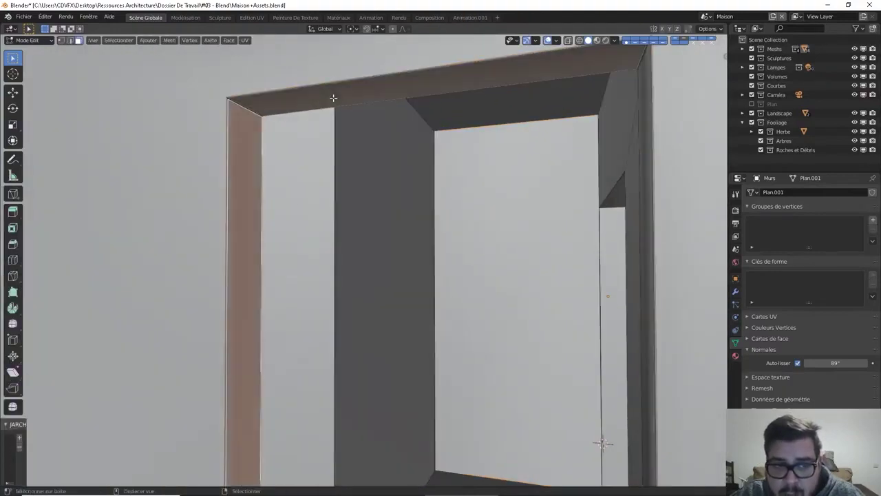
middle_drag(330, 94, 613, 167)
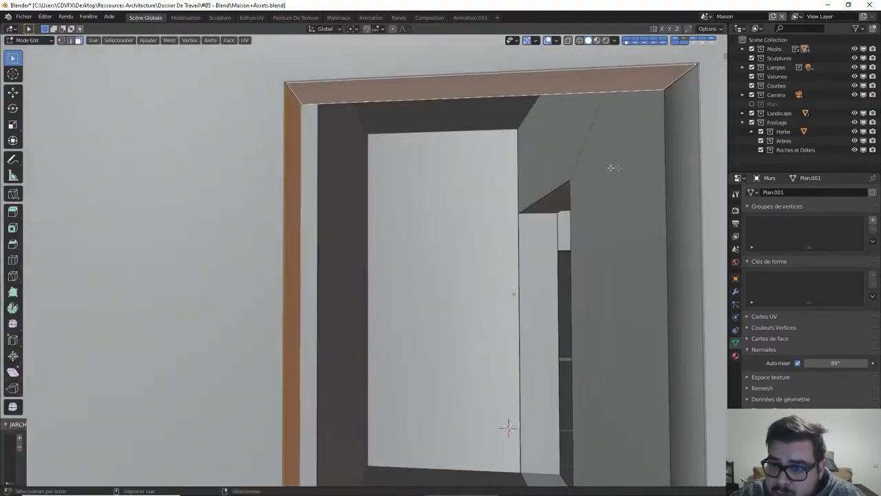
right_click(678, 174)
click(661, 230)
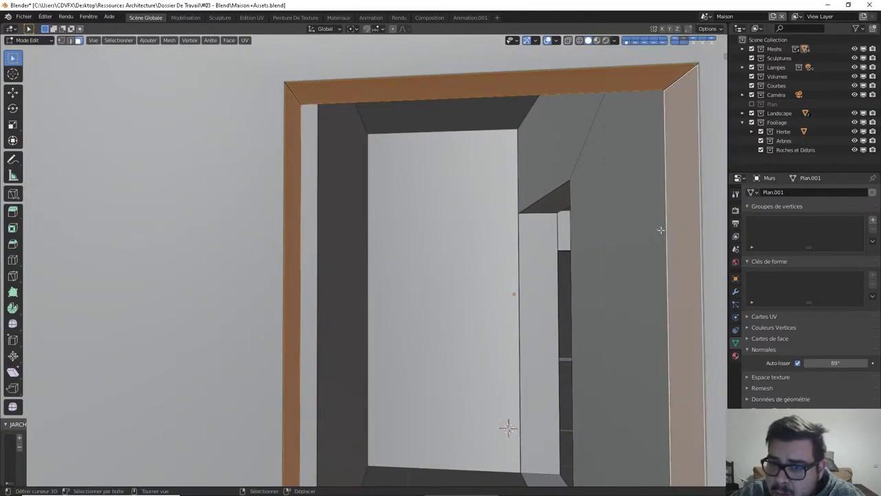
key(Tab)
Go to the next interior doorway and fill its missing jamb face between the two vertical edges in edge selection.
scroll(499, 189, up, 3)
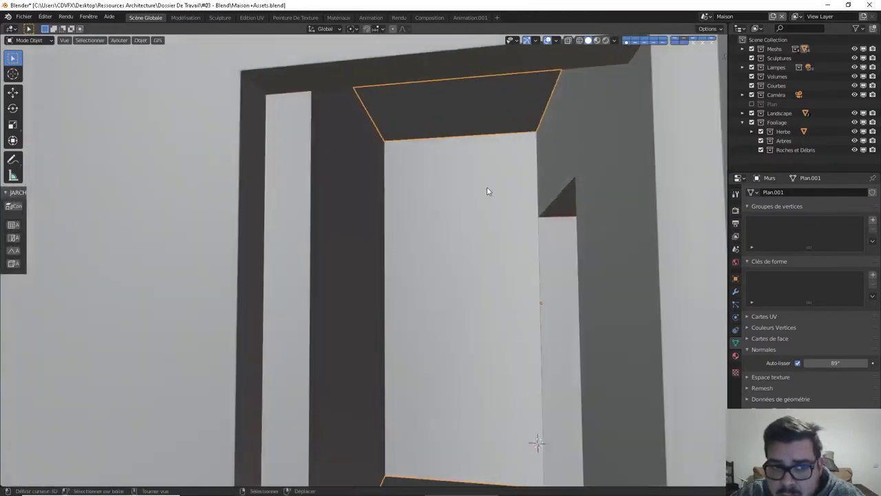
scroll(487, 191, down, 5)
middle_drag(485, 189, 413, 172)
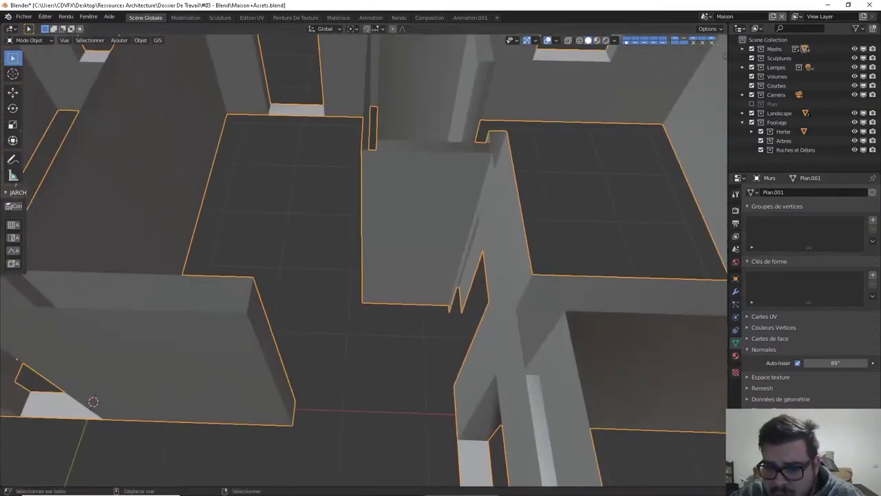
middle_drag(519, 357, 465, 344)
scroll(465, 343, up, 2)
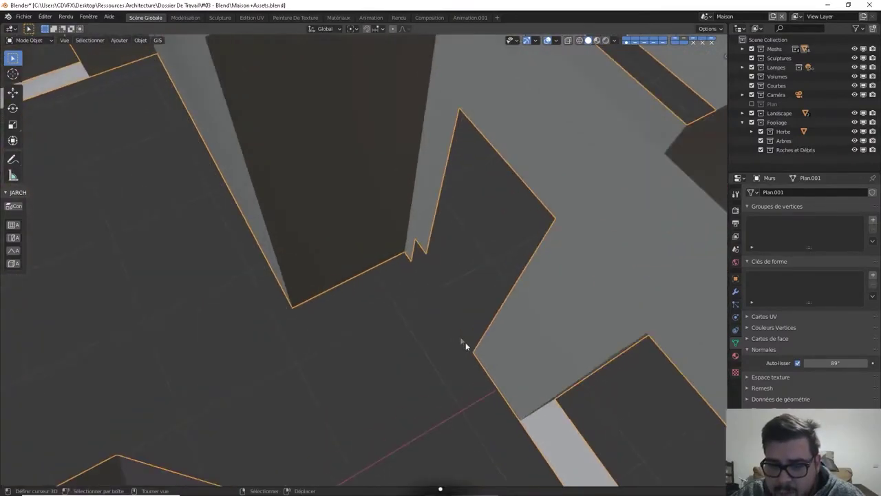
key(Tab)
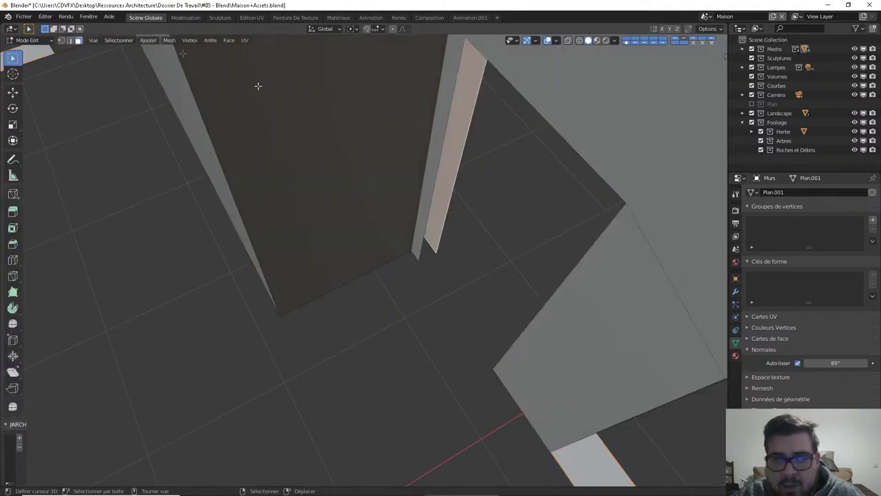
key(2)
click(432, 168)
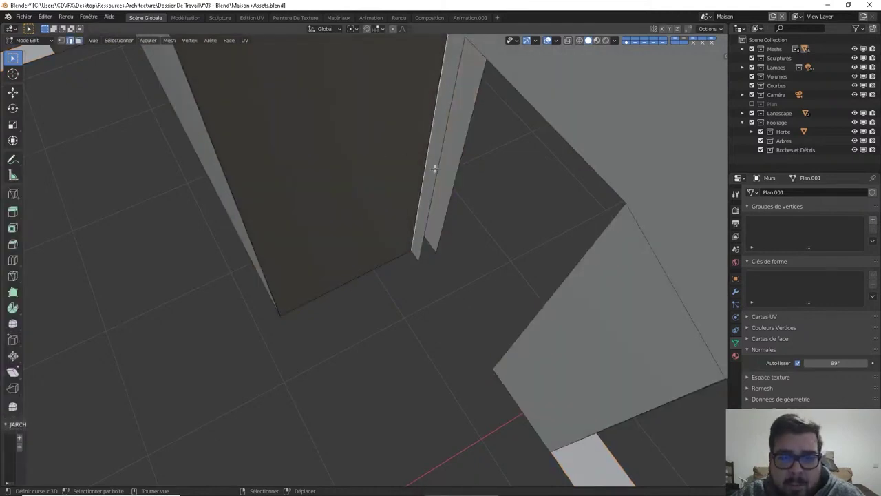
click(434, 168)
key(f)
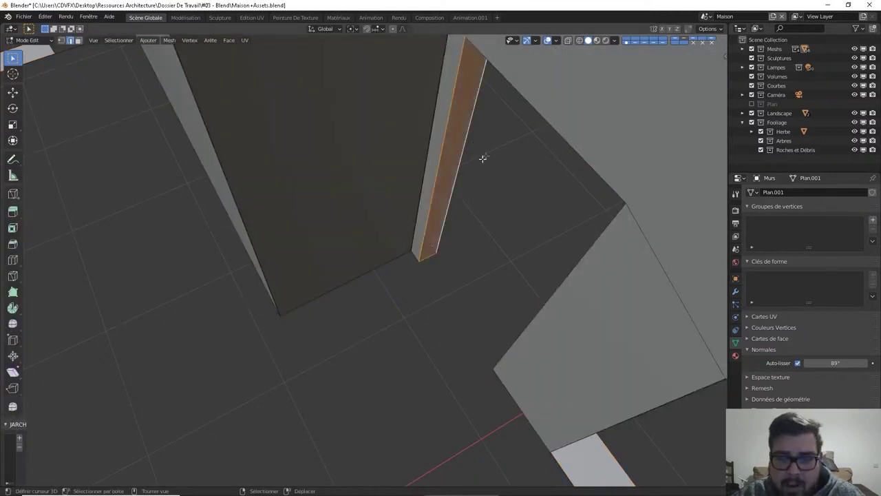
Fill the missing lintel underside and opposite jamb of this second doorway with faces between their paired edges.
middle_drag(484, 158, 483, 126)
scroll(433, 401, up, 2)
middle_drag(433, 402, 413, 289)
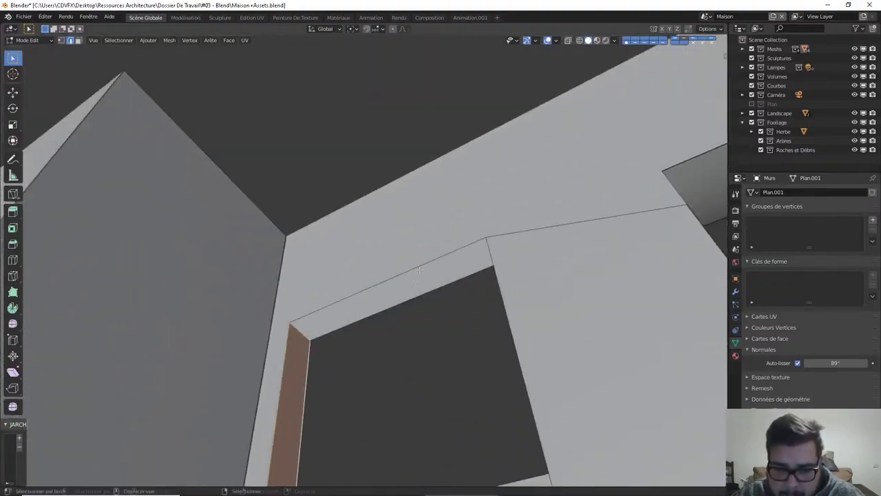
click(409, 299)
click(358, 302)
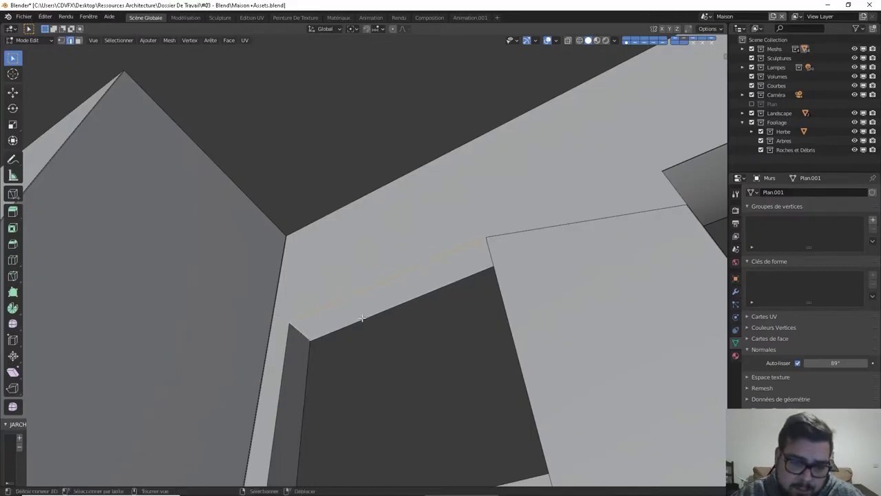
click(368, 310)
middle_drag(367, 310, 445, 337)
right_click(454, 326)
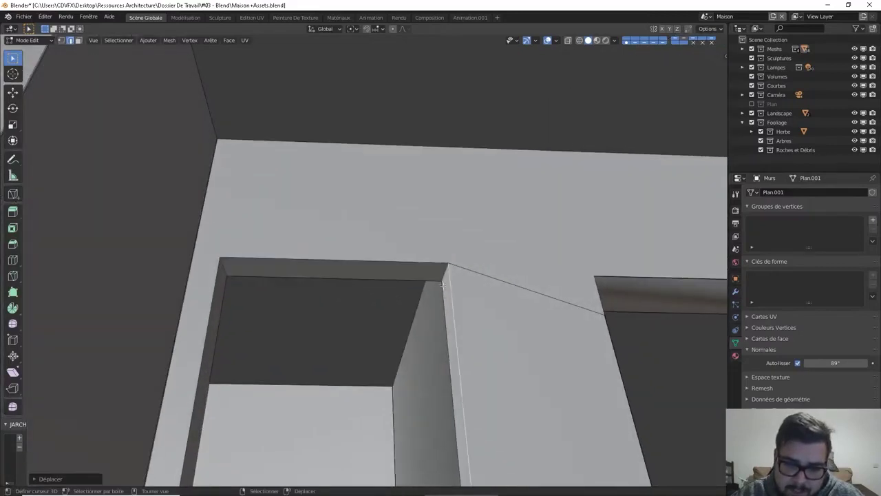
shift+right_click(443, 273)
shift+right_click(441, 307)
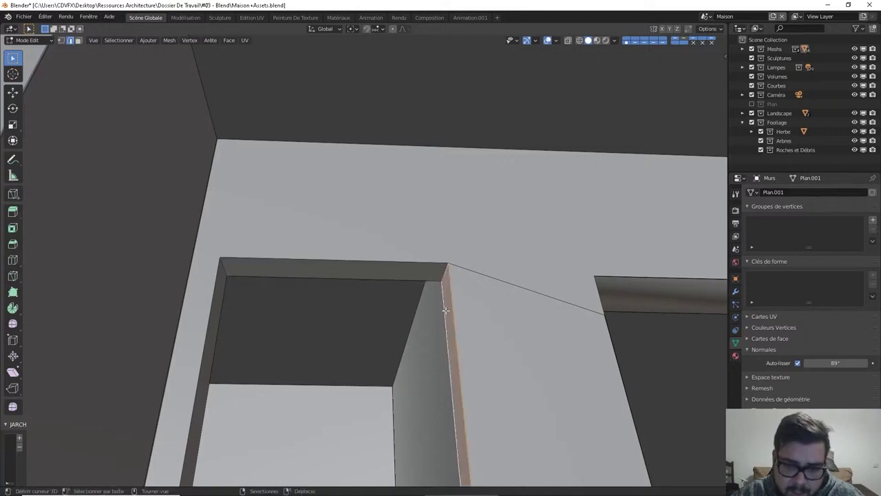
Select the second doorway's lintel underside and both jambs, bevel them slightly and shade the beveled border smooth.
middle_drag(441, 307, 428, 351)
middle_drag(420, 313, 229, 66)
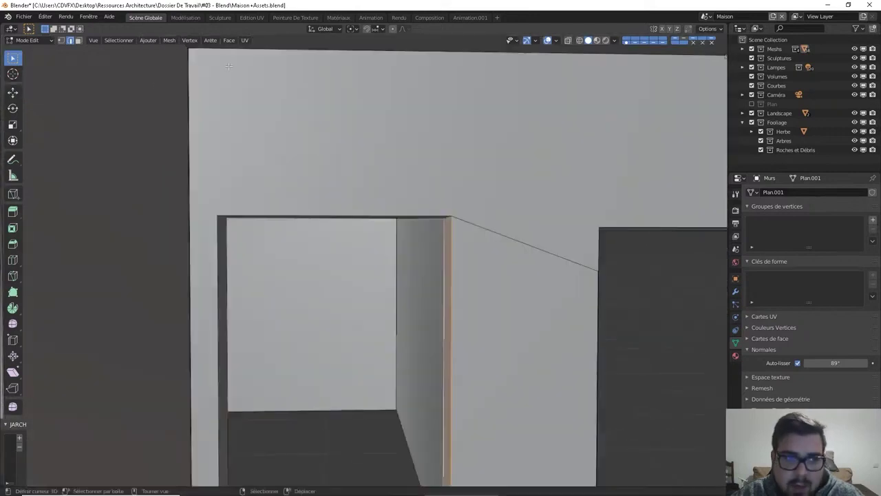
middle_drag(241, 180, 241, 319)
shift+right_click(307, 283)
shift+right_click(228, 322)
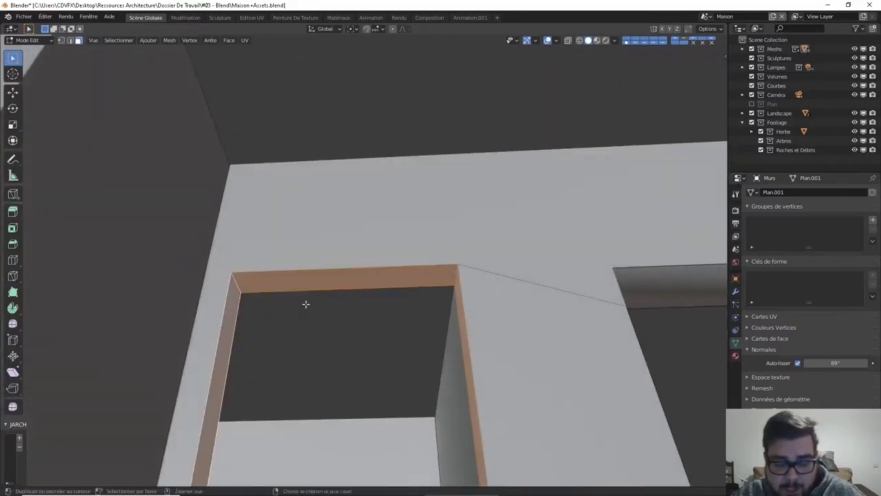
key(ctrl+b)
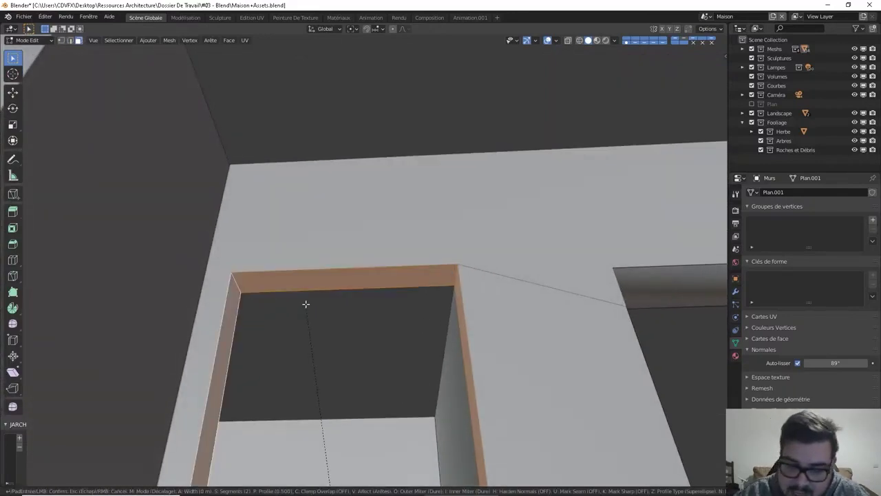
click(305, 303)
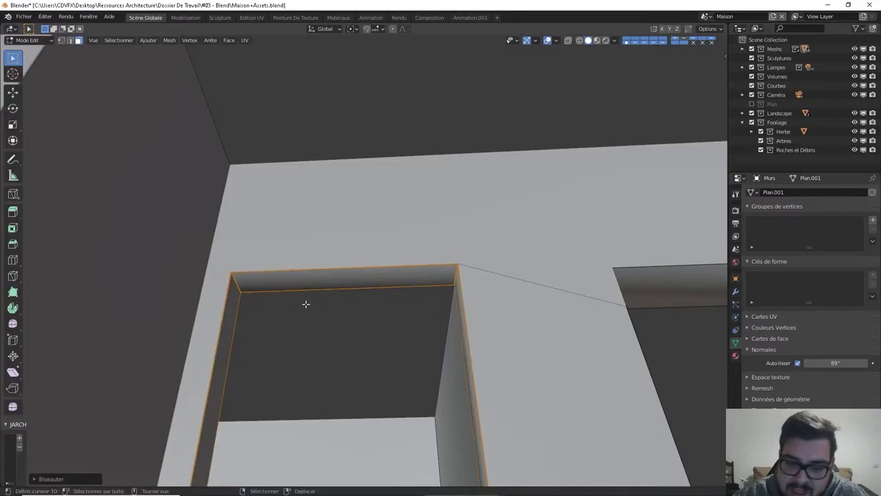
key(ctrl+f)
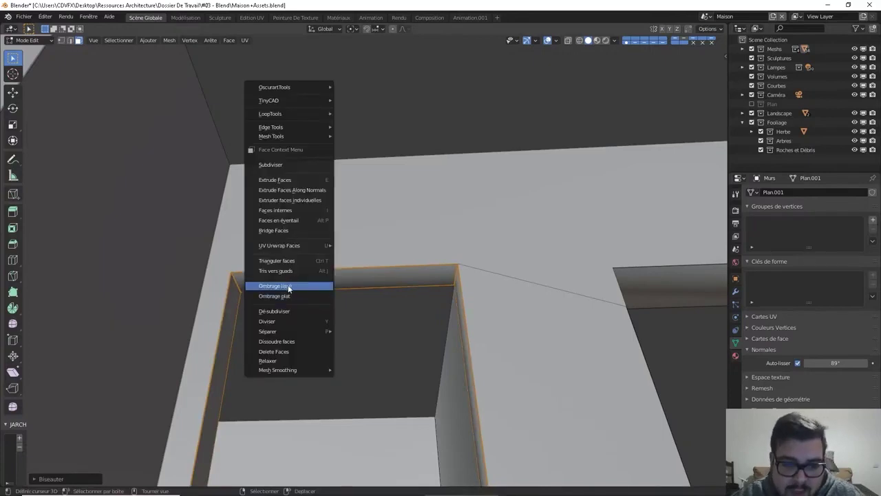
click(289, 286)
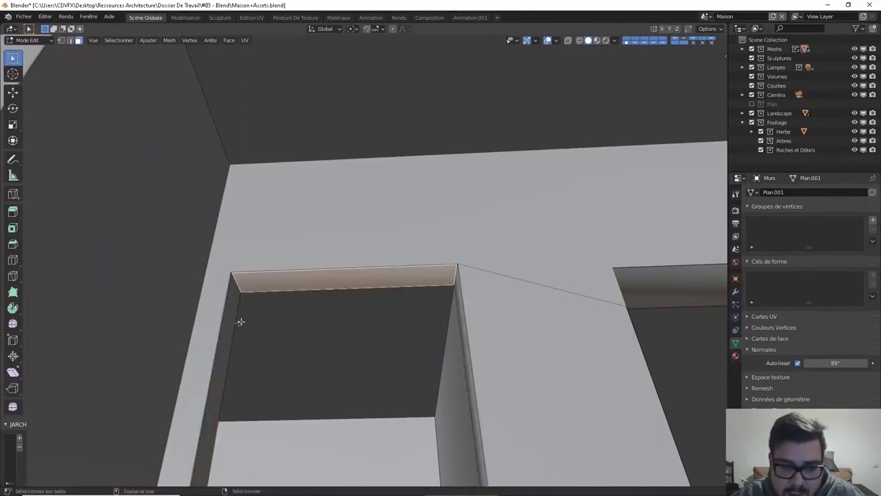
Shade the second doorway's lintel underside and both jamb faces flat and return to object mode.
right_click(461, 341)
click(463, 350)
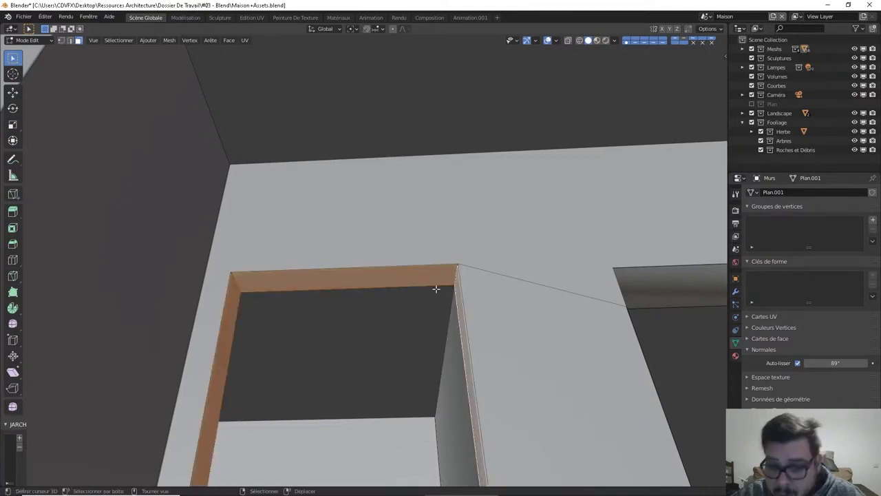
key(Tab)
Select the jambs and lintel underside of the wide opening beside the corner wall and shade them flat.
middle_drag(436, 289, 353, 296)
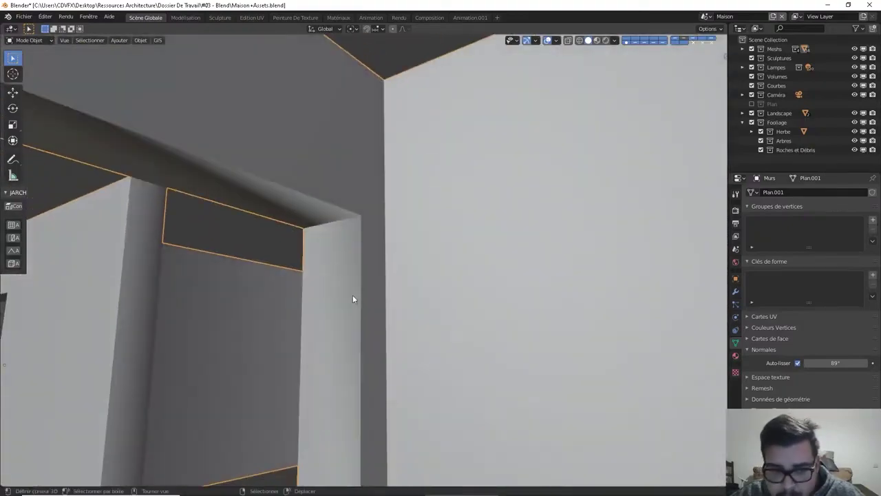
scroll(352, 294, down, 3)
key(Tab)
click(351, 293)
shift+click(312, 233)
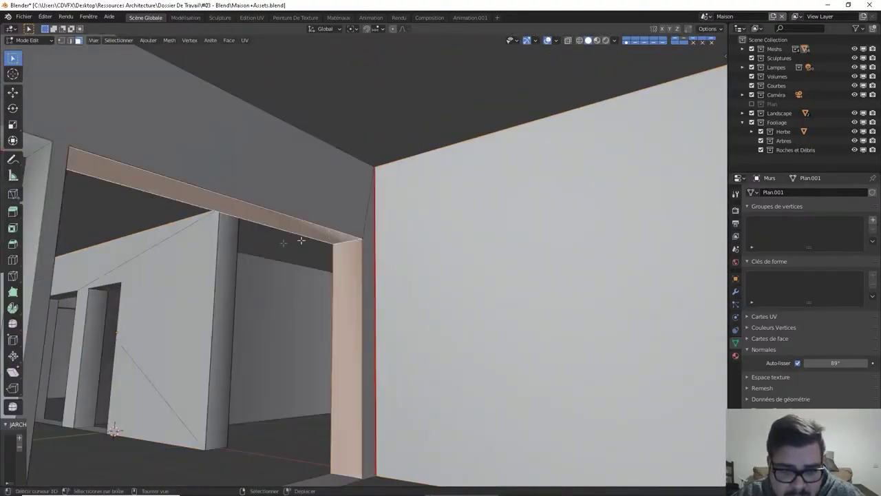
middle_drag(300, 240, 413, 240)
scroll(400, 249, up, 2)
middle_drag(351, 280, 303, 305)
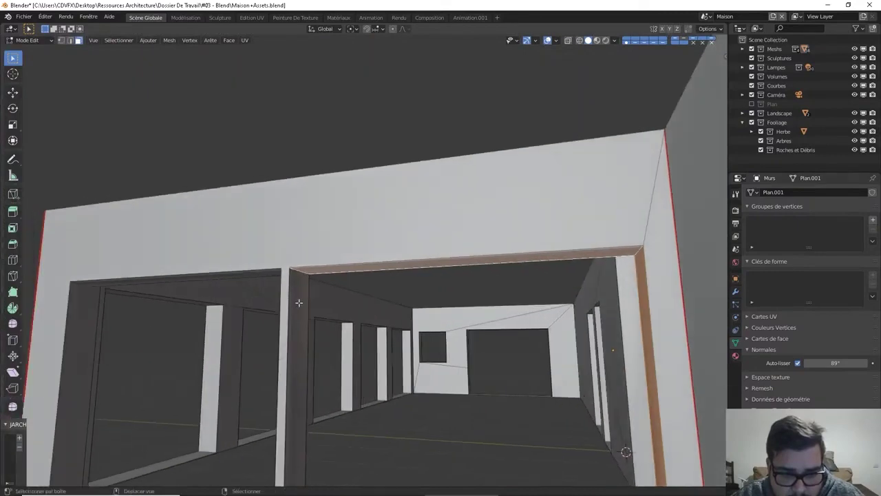
right_click(300, 306)
click(299, 304)
key(Tab)
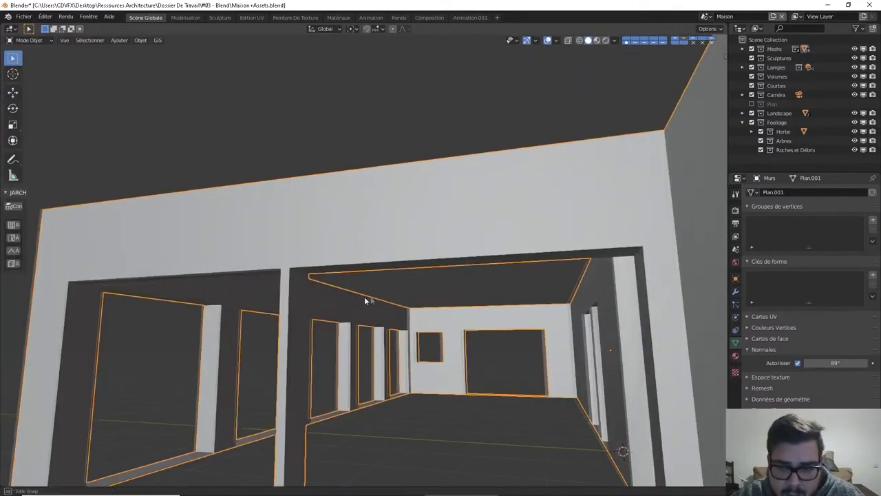
Select the lintel underside and both jambs of the neighbouring wide opening across the narrow pillar and shade them flat.
scroll(366, 301, up, 3)
middle_drag(365, 301, 396, 184)
key(Tab)
click(282, 170)
middle_drag(310, 206, 241, 198)
shift+click(366, 212)
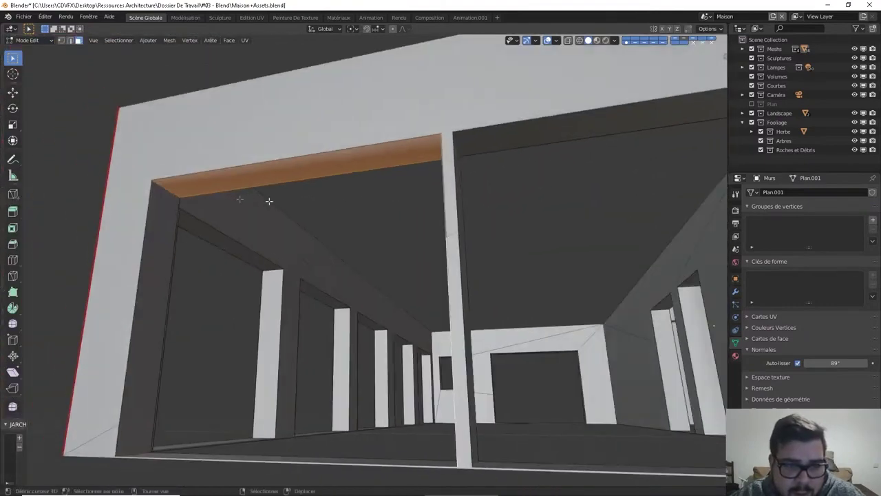
shift+click(157, 217)
right_click(200, 193)
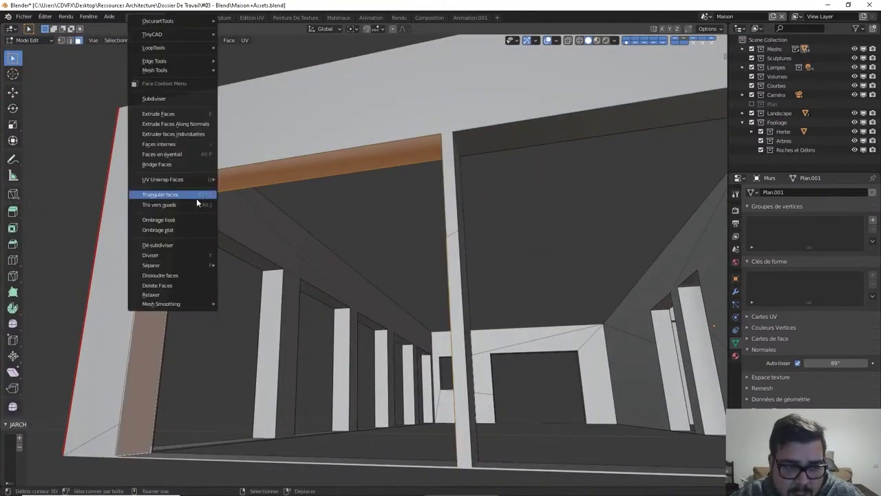
click(174, 227)
key(Tab)
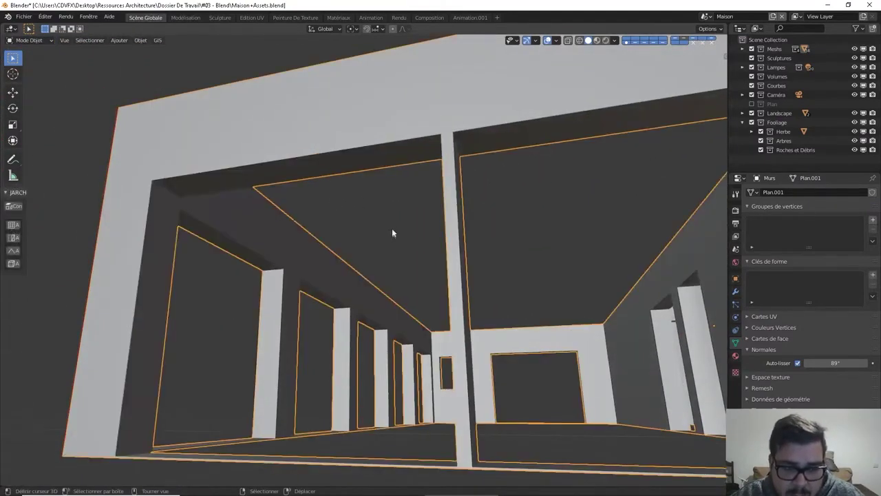
middle_drag(392, 232, 432, 192)
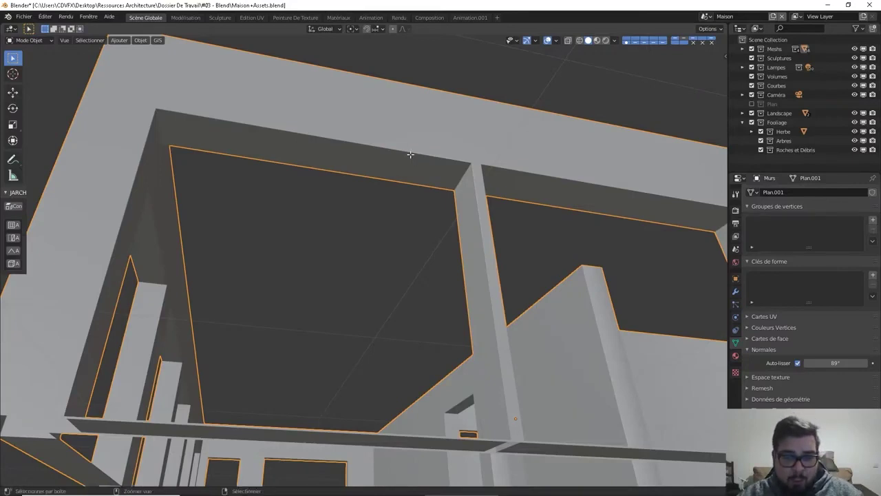
Shade the selected lintel underside and both jambs of the wide opening beside the narrow pillar flat and return to object mode.
key(Tab)
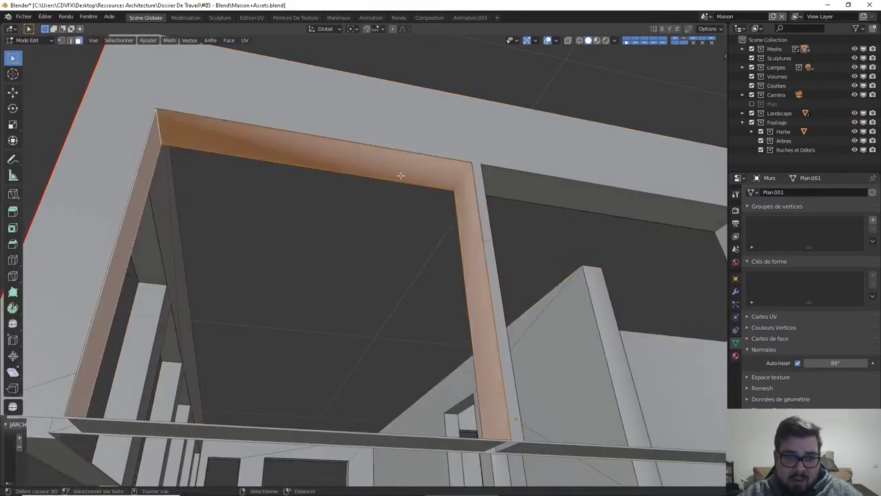
key(Tab)
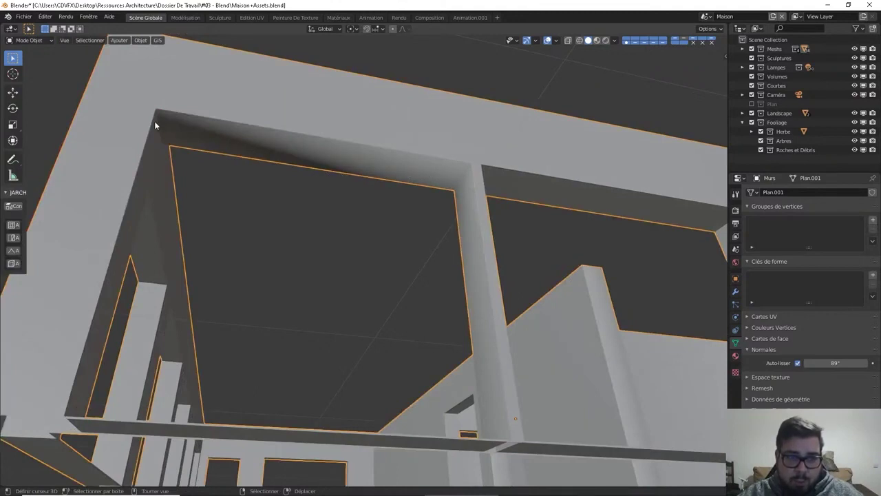
key(Tab)
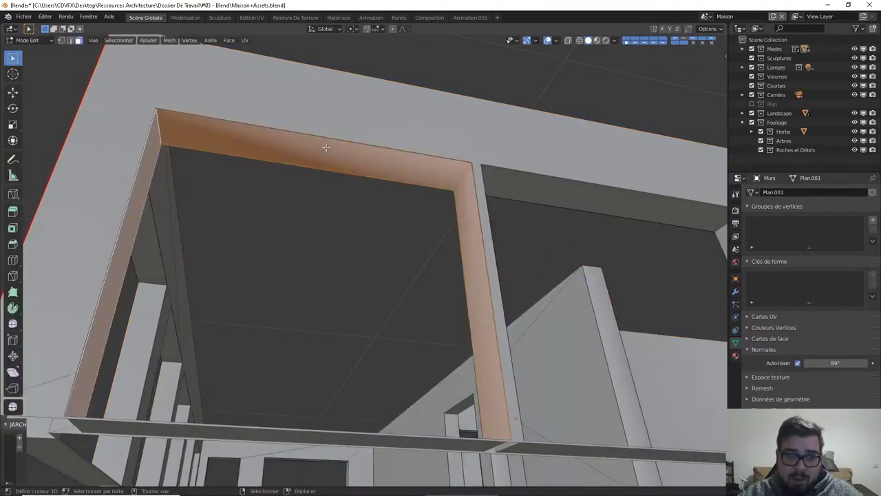
right_click(335, 157)
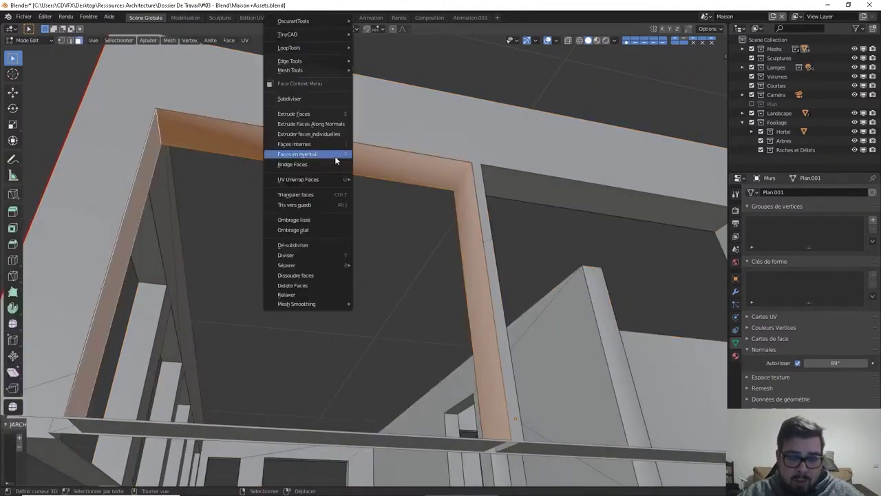
click(315, 230)
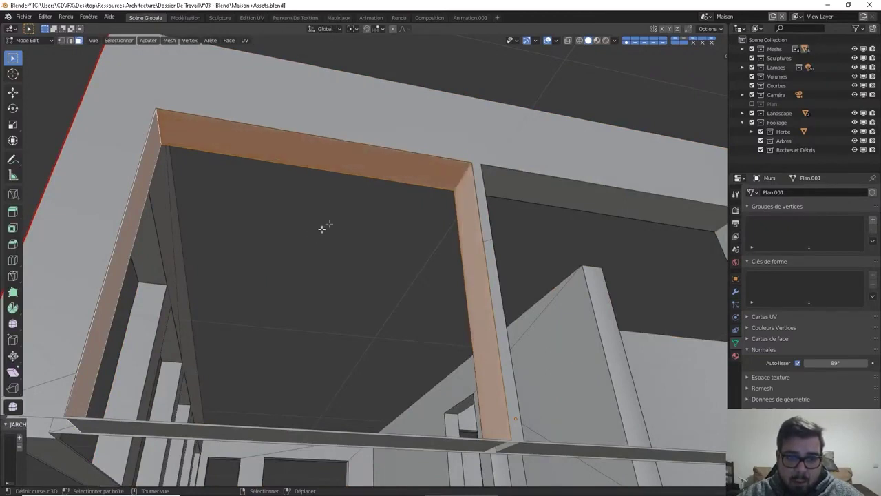
key(Tab)
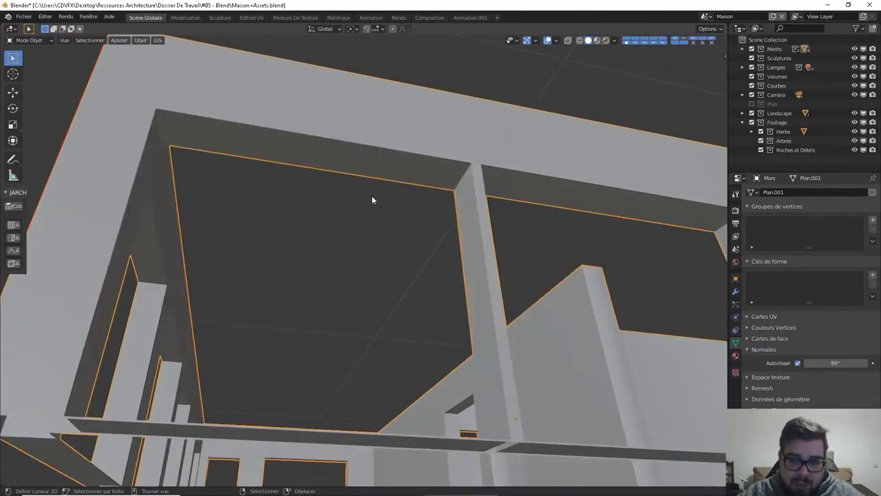
Deselect the walls and leave the isolated view to bring back the full scene with house and landscape.
middle_drag(372, 197, 339, 225)
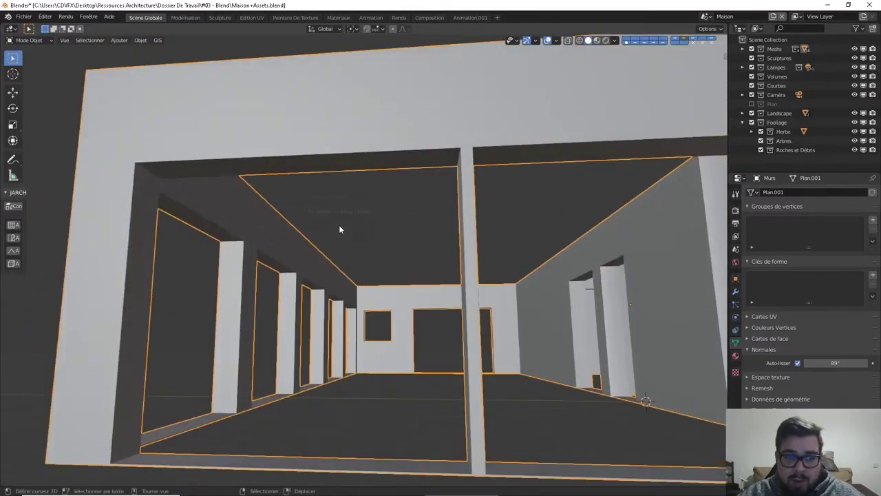
key(a)
click(347, 171)
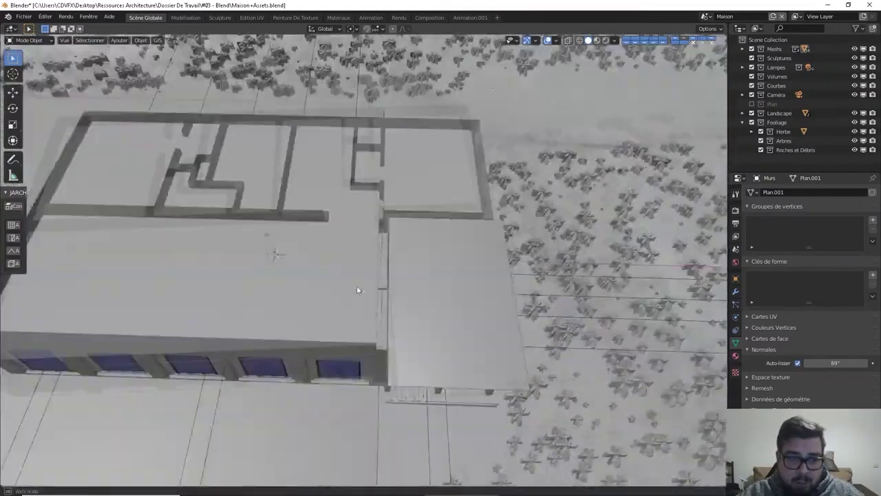
middle_drag(356, 290, 460, 256)
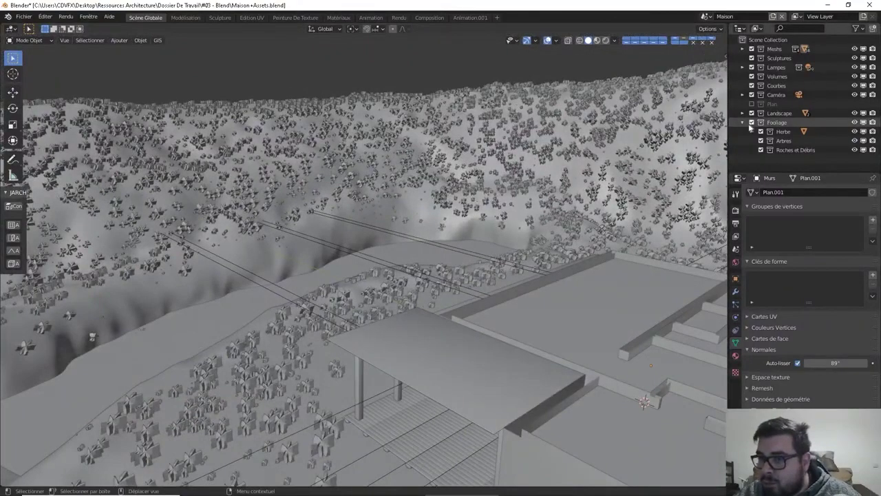
Make the Arbres collection active, then select every object in the scene and hide them all.
click(783, 141)
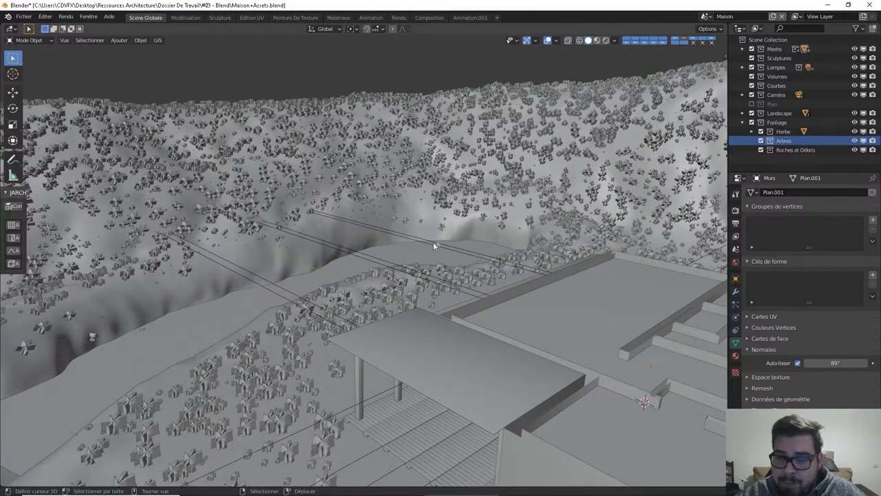
key(Home)
key(a)
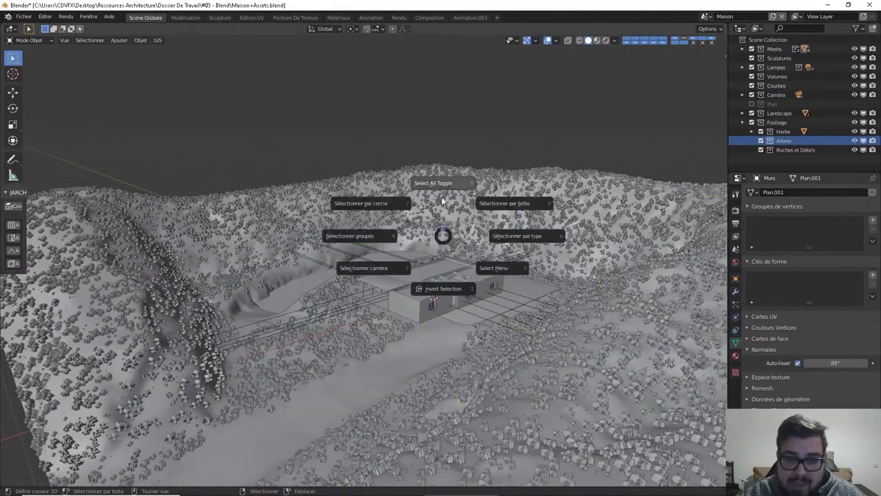
click(444, 186)
key(h)
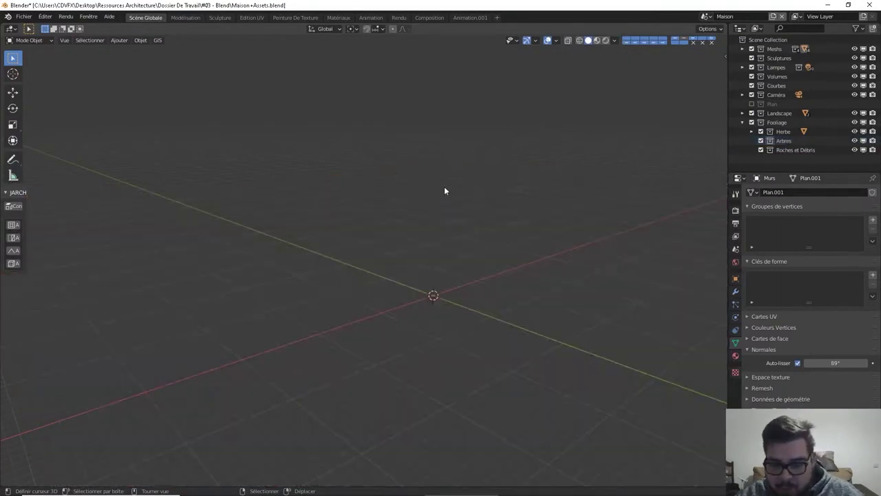
Try to add a Sapling Tree Gen curve to the emptied scene.
middle_drag(446, 195, 379, 275)
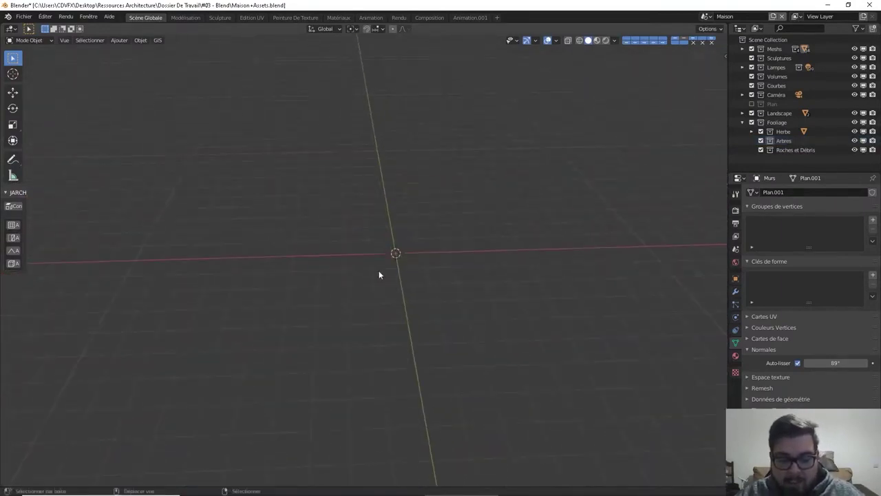
key(shift+a)
mouse_move(379, 274)
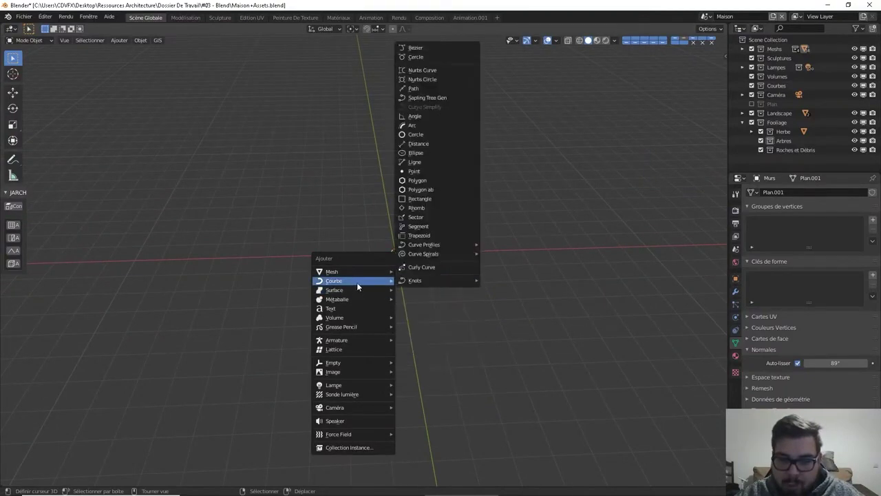
mouse_move(453, 281)
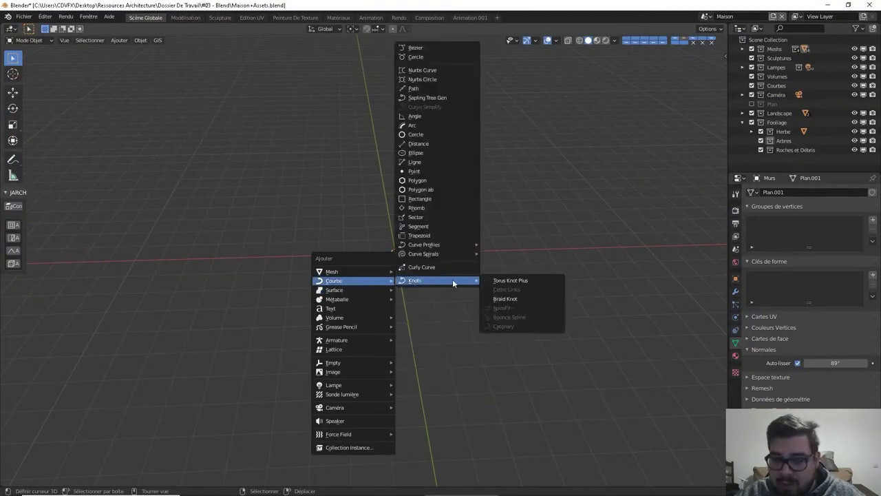
click(447, 99)
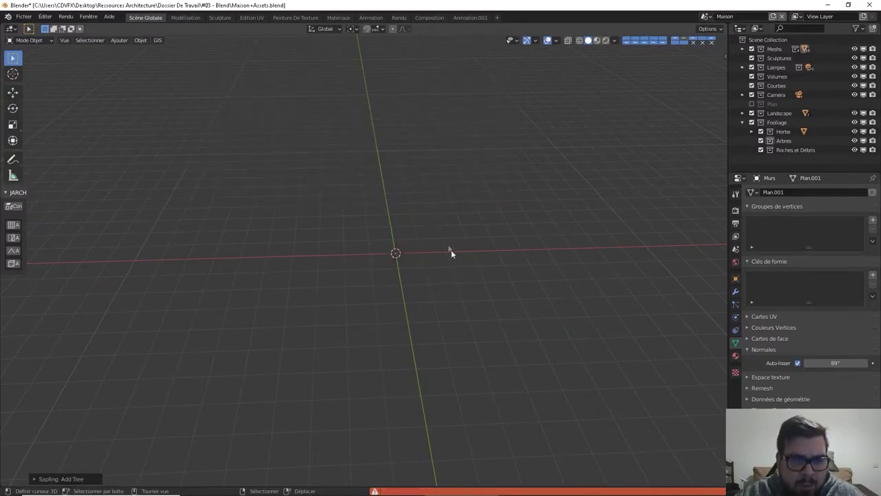
key(shift+a)
mouse_move(434, 247)
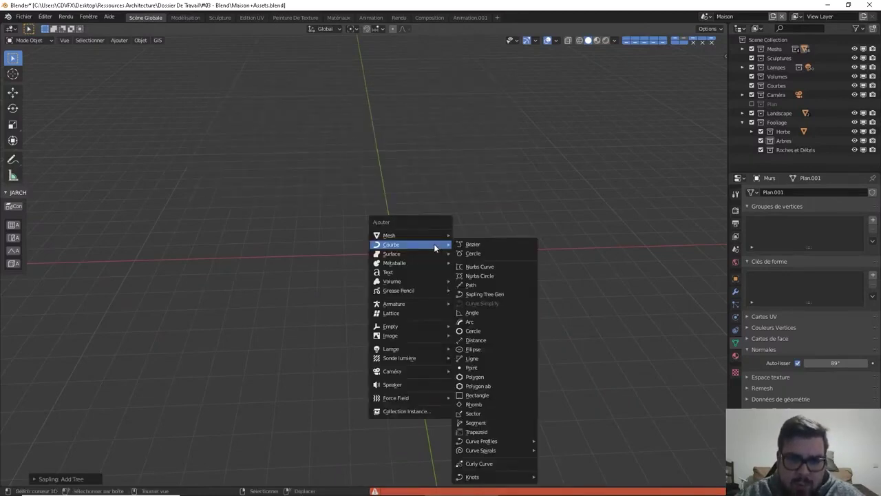
click(490, 295)
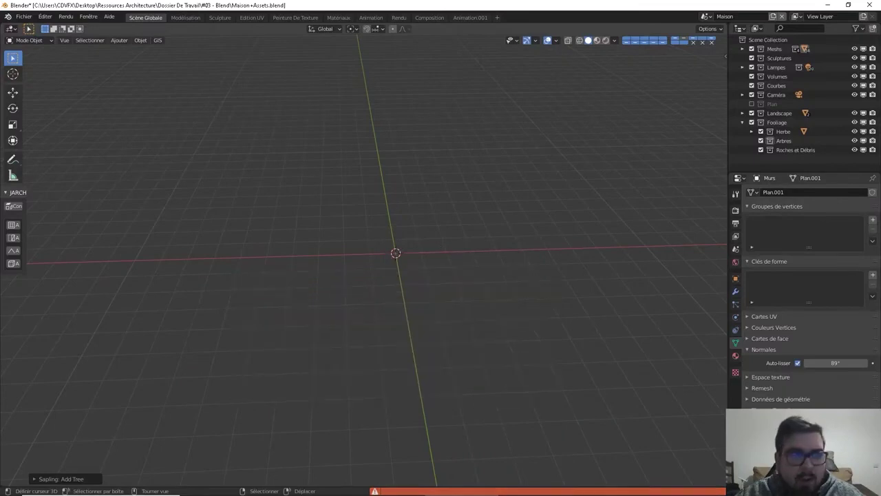
Open the add-on preferences, search for "tree" and expand the details of the Sapling Tree Gen add-on.
click(45, 16)
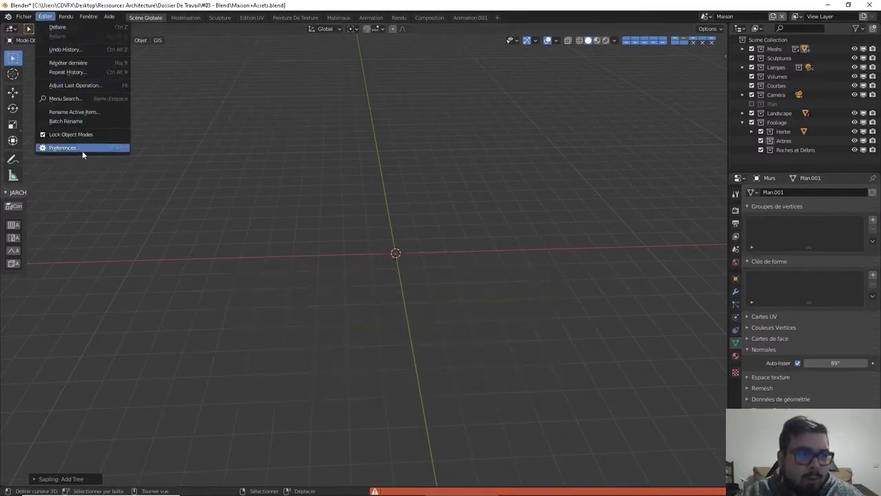
click(82, 150)
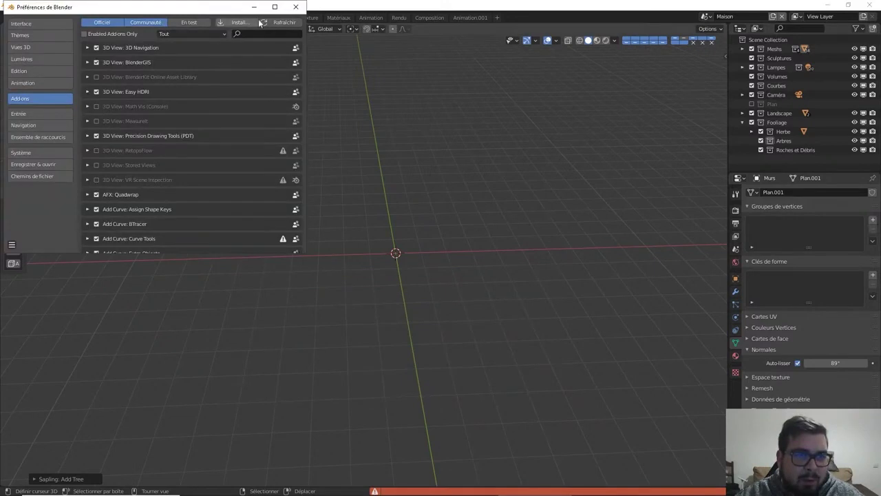
click(276, 34)
text(tree)
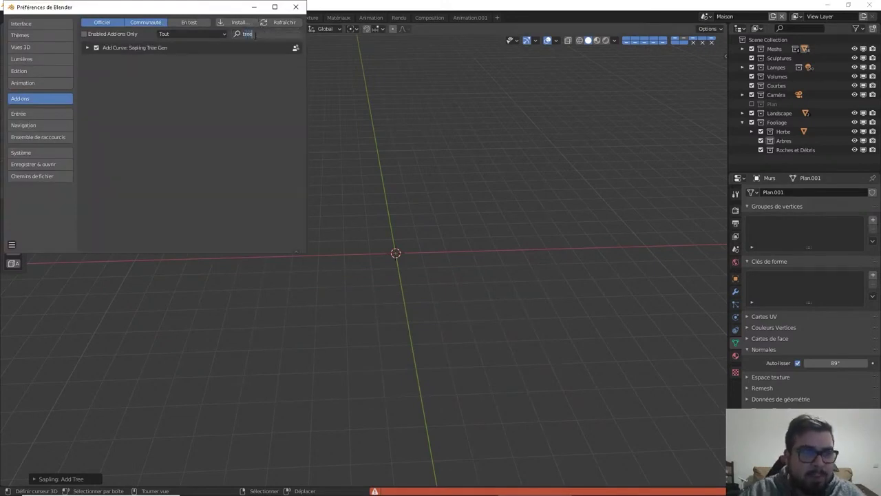
key(Return)
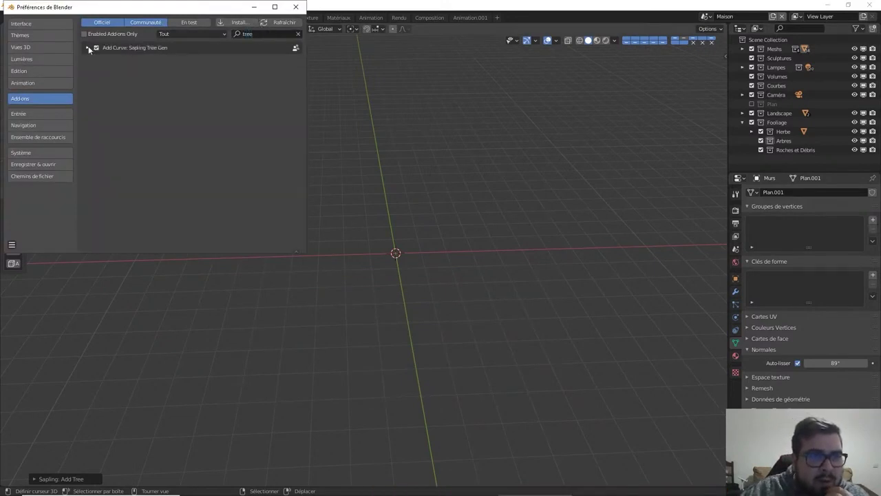
click(88, 47)
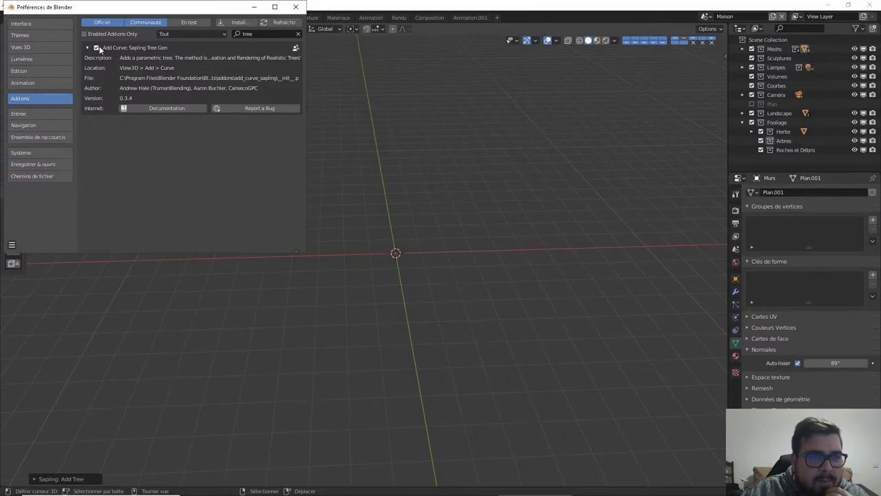
Disable and re-enable the Sapling Tree Gen add-on, then close the preferences.
click(96, 47)
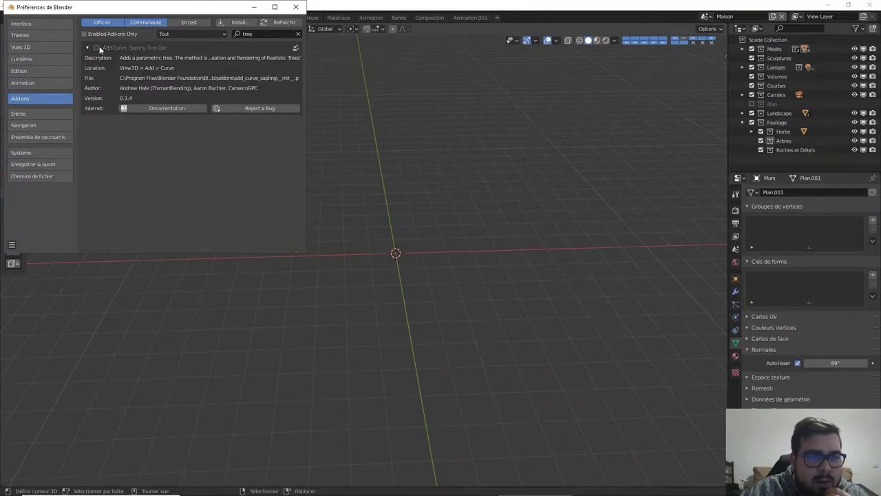
click(97, 47)
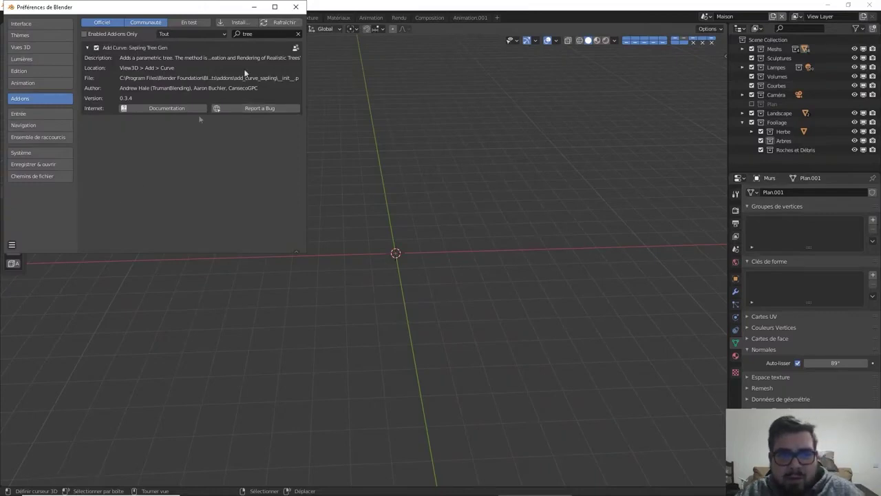
click(12, 245)
click(38, 223)
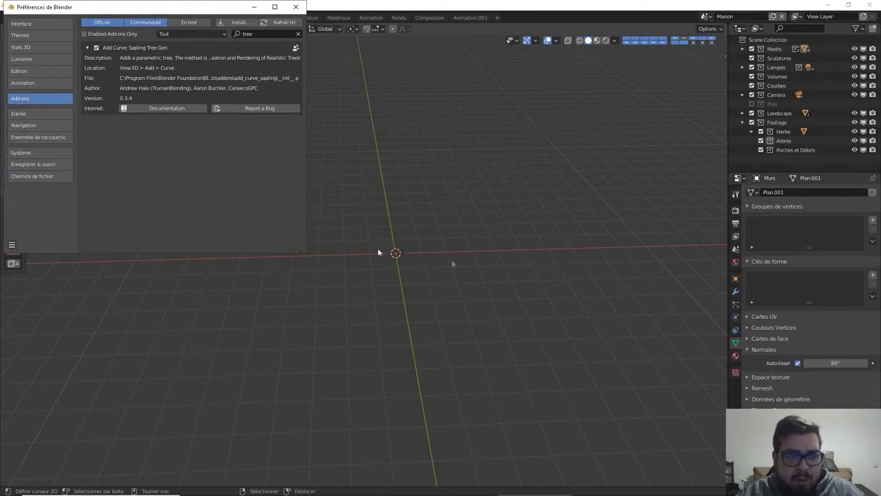
click(295, 7)
key(shift+a)
mouse_move(448, 221)
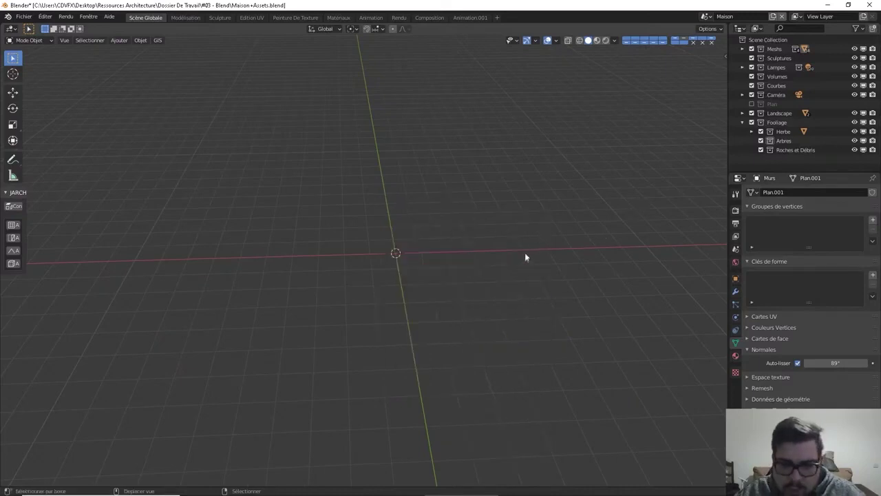
key(shift+a)
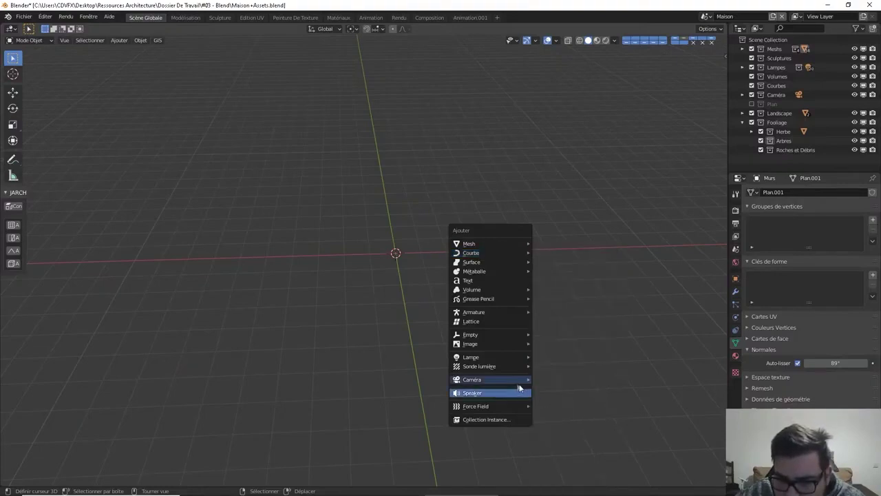
mouse_move(495, 356)
mouse_move(483, 310)
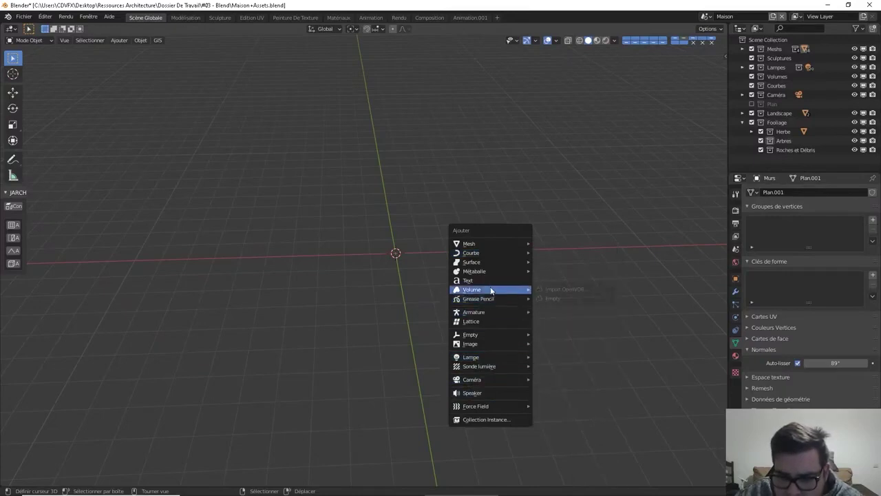
mouse_move(495, 272)
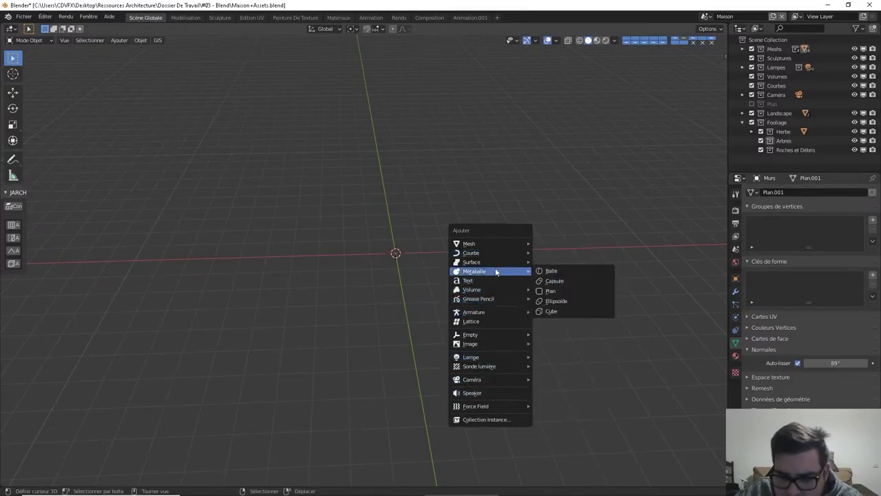
mouse_move(496, 253)
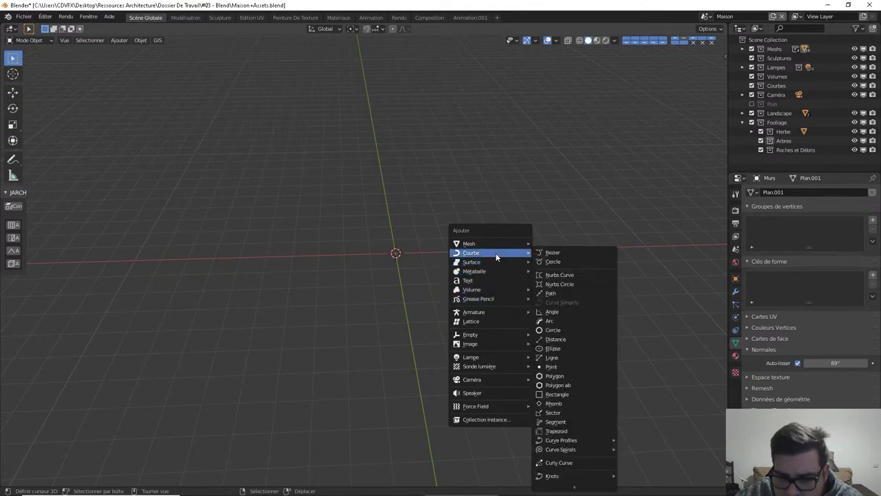
Try to add a Sapling Tree Gen curve with the reactivated add-on and expand its Add Tree settings.
key(shift+a)
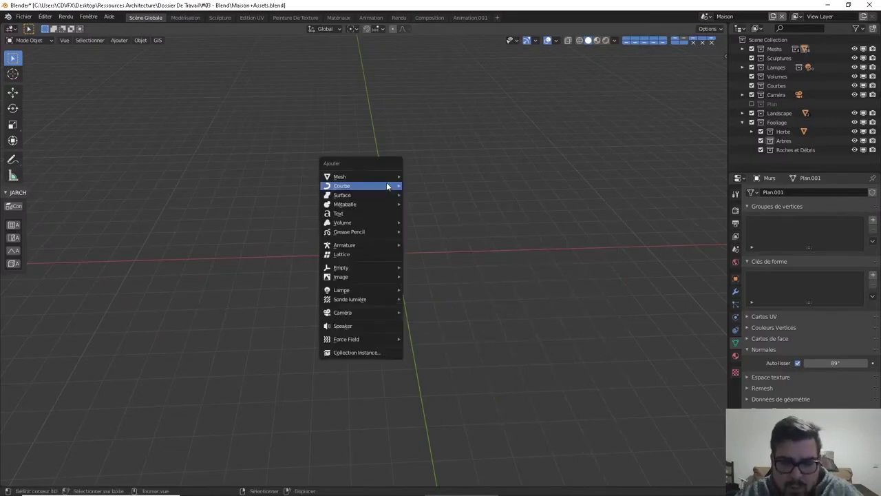
mouse_move(386, 183)
click(450, 416)
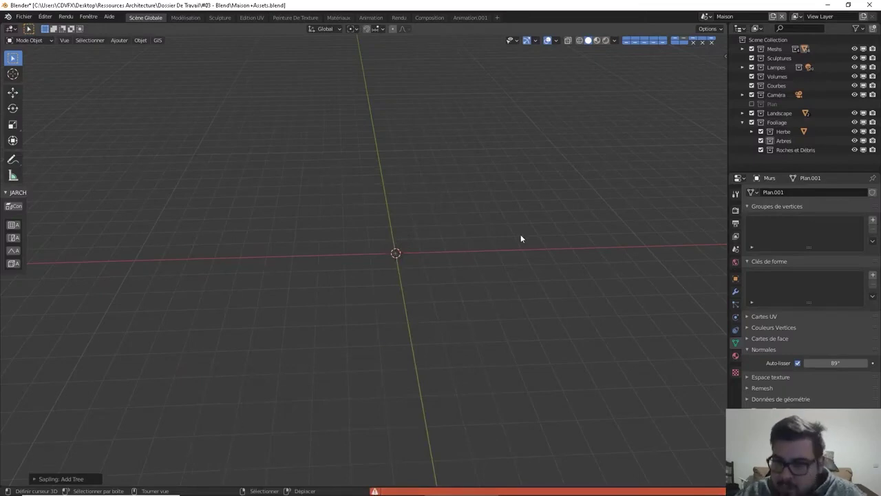
middle_drag(509, 240, 418, 272)
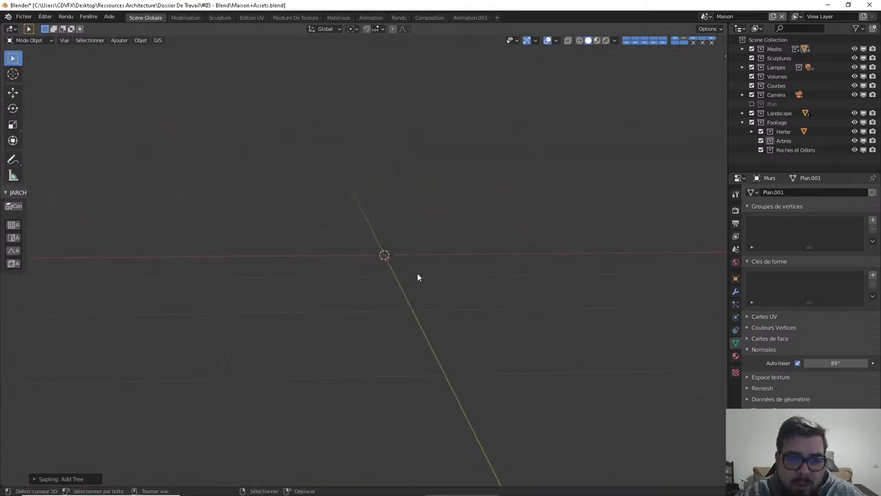
click(34, 479)
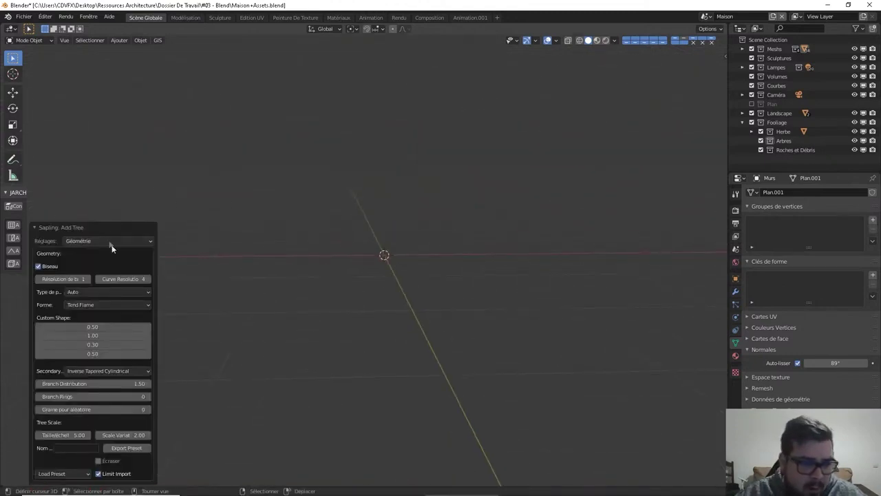
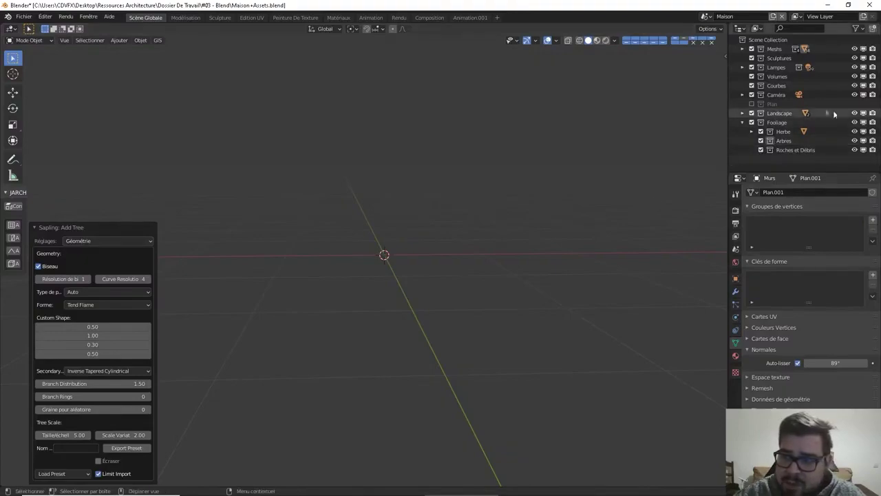
Unhide all hidden objects and isolate the Murs wall object in local view.
middle_drag(608, 174, 305, 342)
key(alt+h)
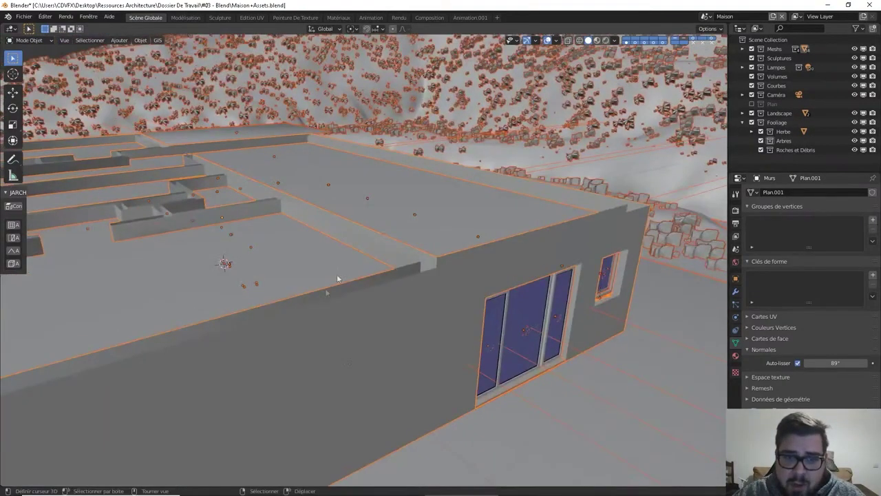
click(305, 342)
key(KP_Divide)
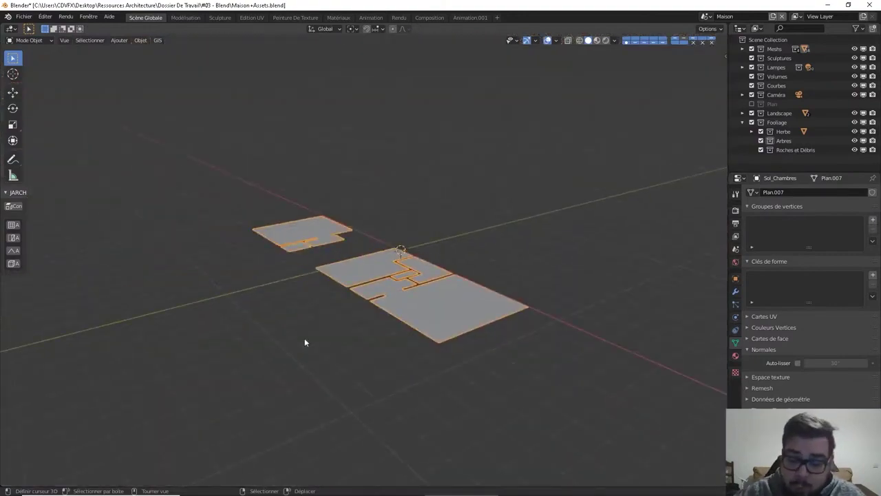
key(KP_Divide)
click(327, 329)
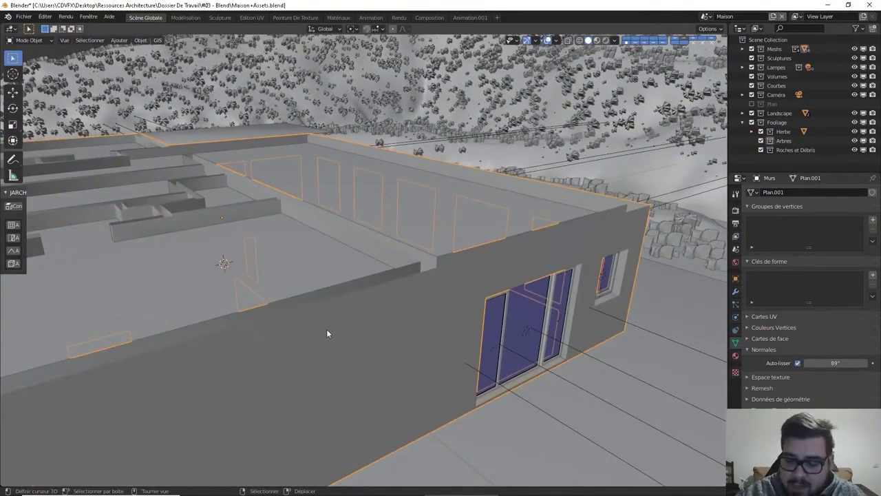
key(KP_Divide)
Flat-shade the large interior partition face around the doorway.
middle_drag(325, 292, 398, 268)
scroll(358, 300, up, 5)
scroll(427, 308, up, 3)
scroll(397, 268, up, 1)
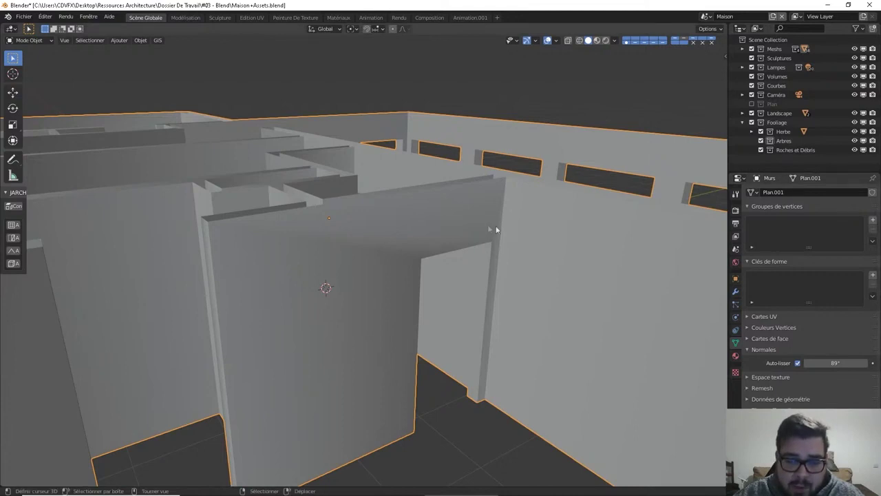
key(Tab)
click(428, 216)
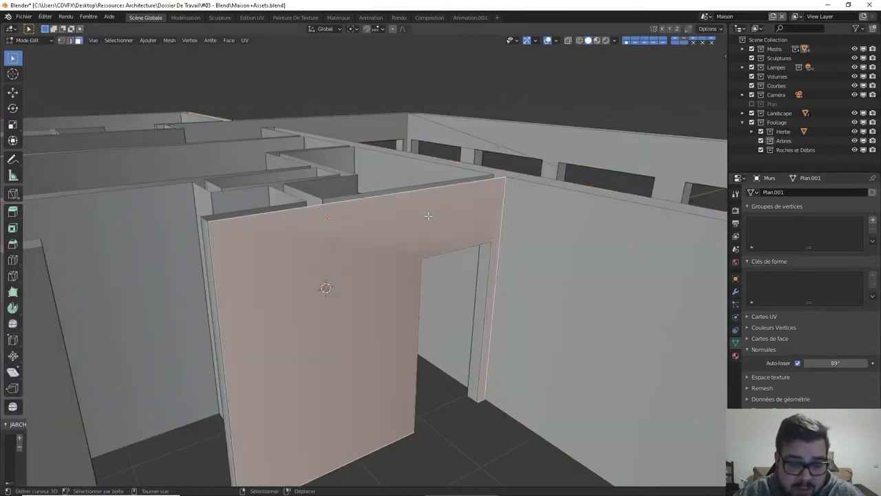
right_click(428, 216)
key(Tab)
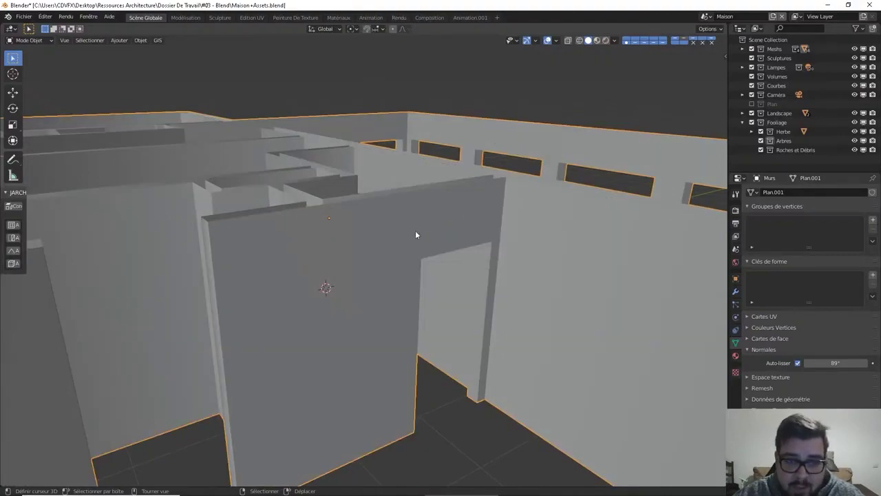
Flat-shade the underside face of the lintel above the wider of the two adjoining front openings.
middle_drag(415, 231, 330, 212)
scroll(329, 212, up, 3)
key(Tab)
click(306, 181)
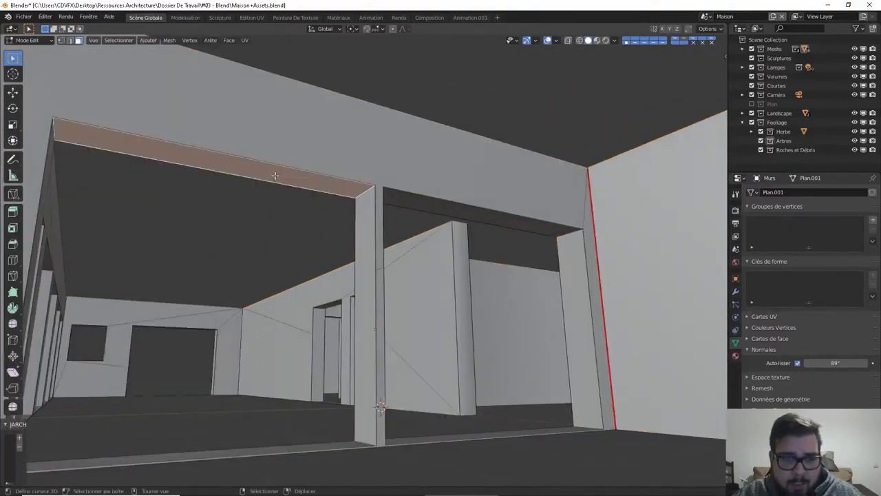
right_click(275, 174)
click(269, 208)
middle_drag(267, 206, 332, 165)
key(Tab)
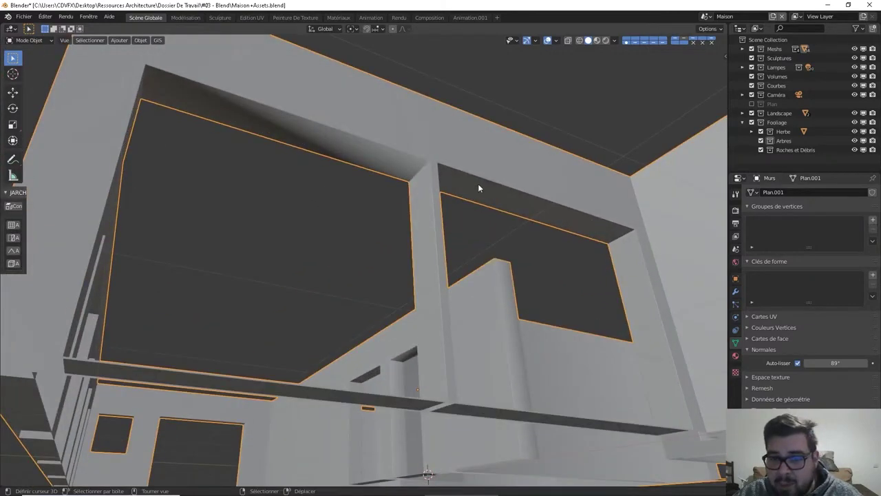
key(Tab)
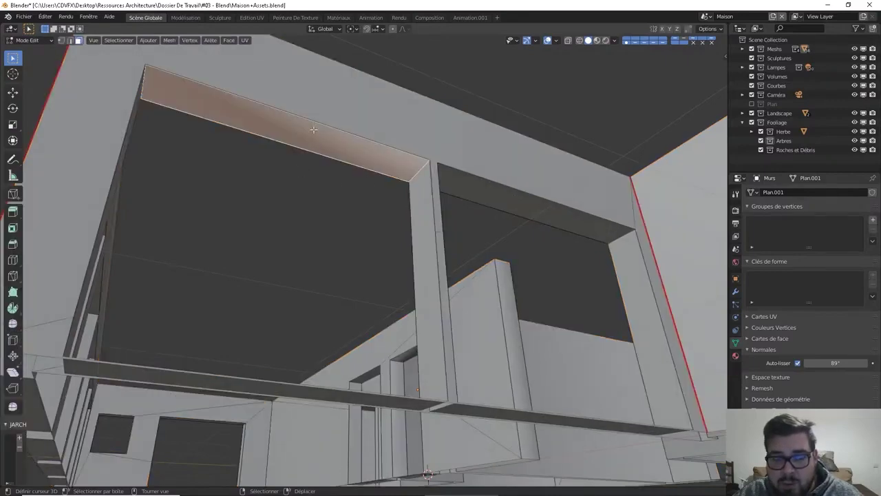
right_click(313, 129)
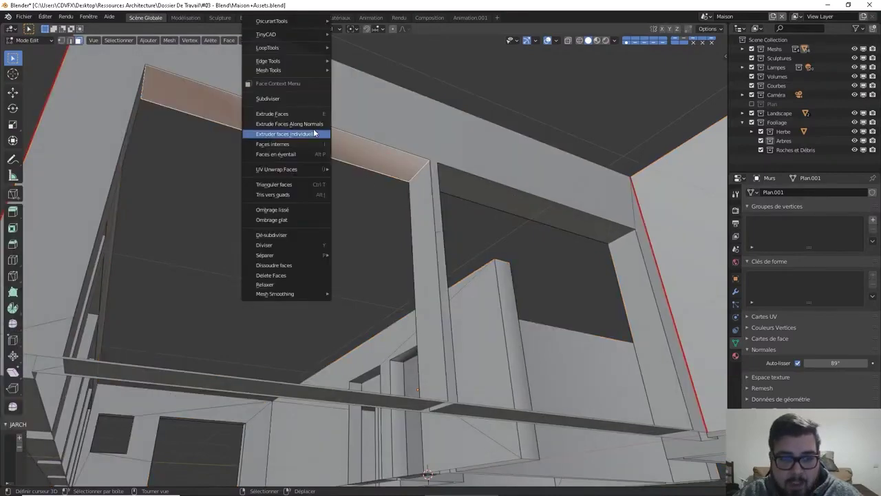
click(292, 220)
key(Tab)
Try an auto-smooth angle of 180° on the walls' normals and undo the change.
scroll(433, 189, up, 5)
middle_drag(427, 246, 402, 244)
scroll(417, 252, up, 3)
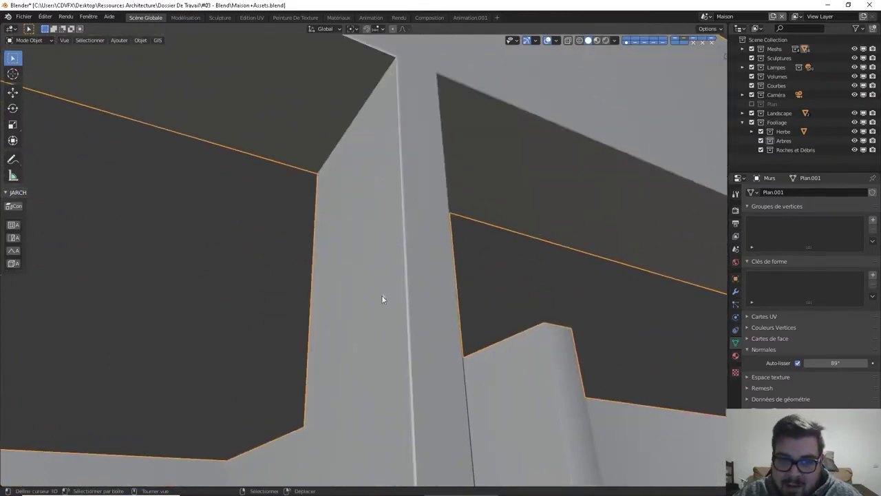
scroll(383, 249, down, 6)
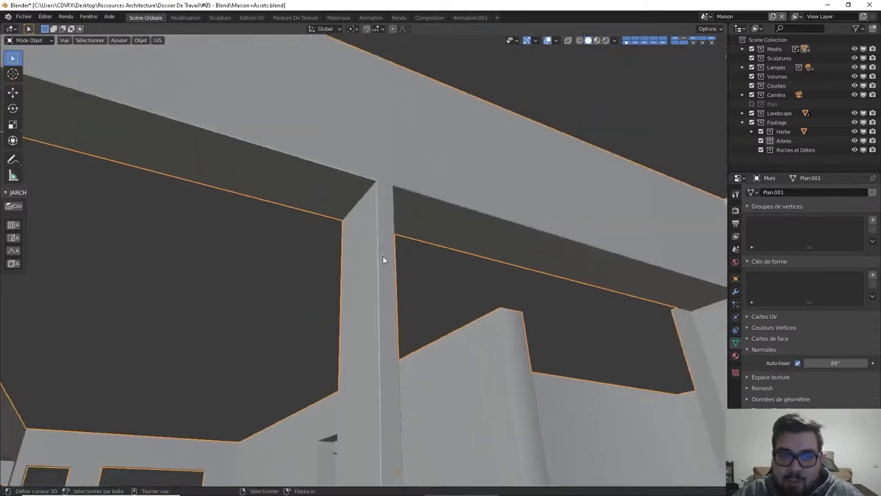
scroll(360, 265, down, 3)
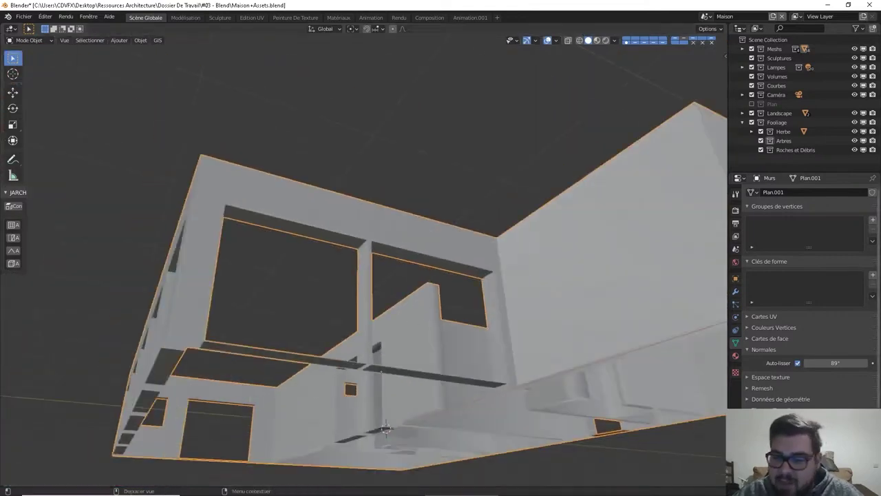
click(847, 361)
text(180)
key(Return)
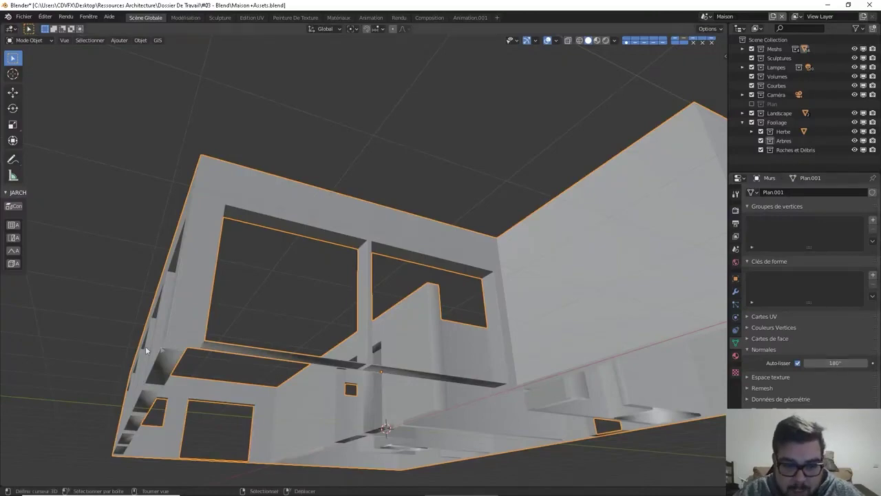
key(ctrl+z)
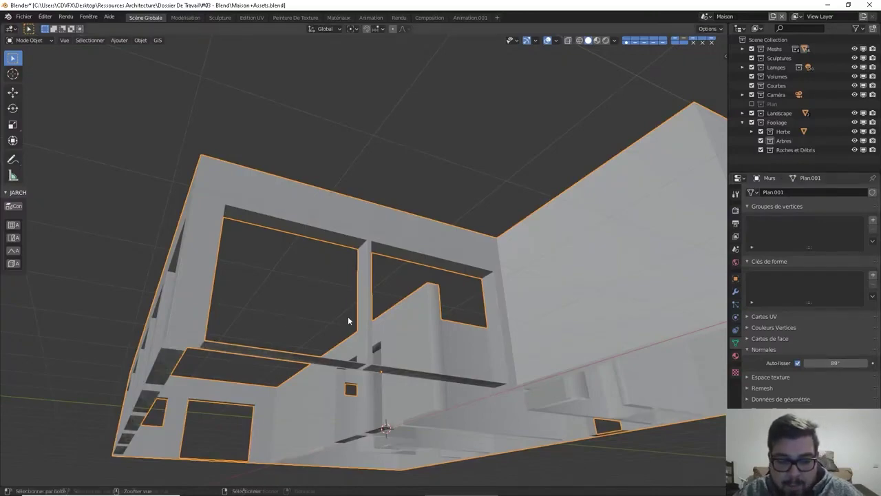
Flat-shade the narrow end face of the interior partition near the two large front openings.
middle_drag(468, 252, 482, 223)
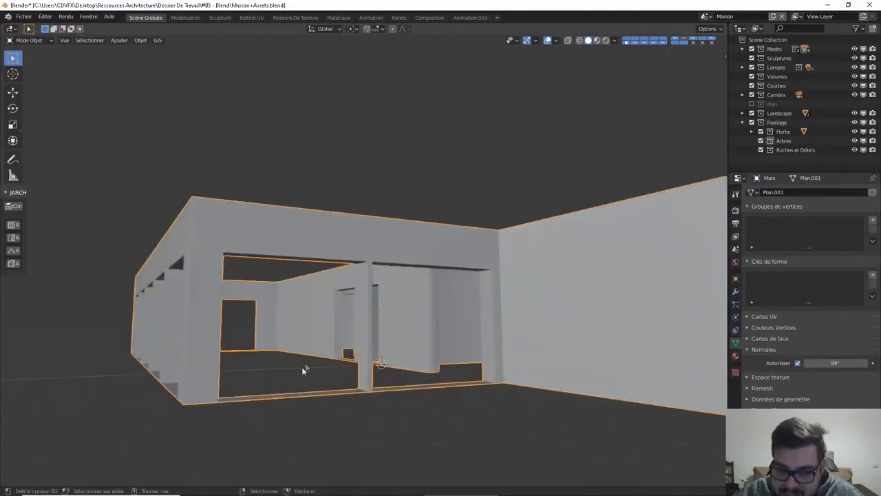
key(alt+z)
mouse_move(305, 370)
middle_down()
mouse_move(407, 314)
mouse_move(415, 330)
mouse_move(507, 244)
middle_up()
key(alt+z)
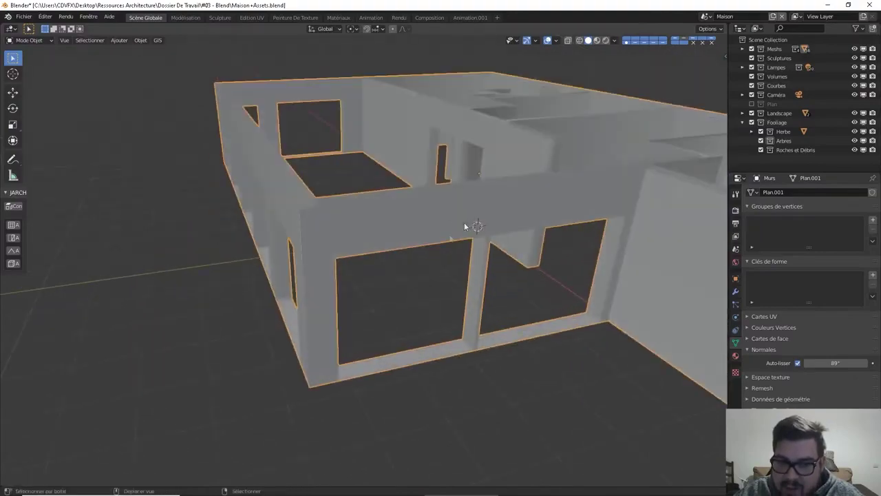
scroll(453, 276, up, 2)
middle_drag(453, 276, 518, 291)
key(Tab)
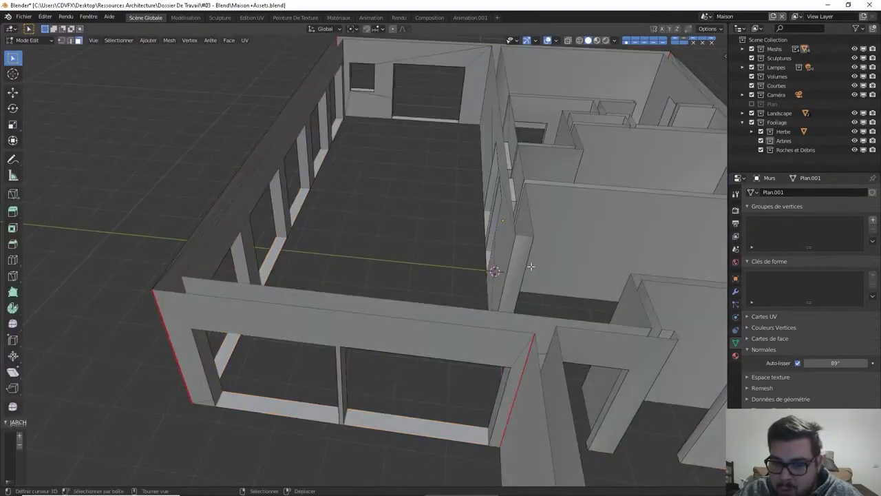
click(521, 261)
right_click(521, 263)
click(521, 262)
key(Tab)
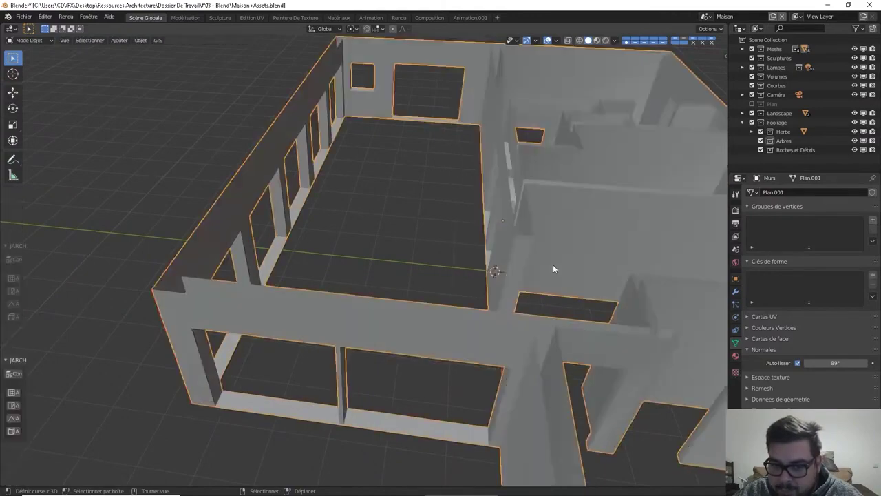
Flat-shade the long wall face beside the narrow doorway near the house's front corner.
middle_drag(555, 266, 447, 221)
key(Tab)
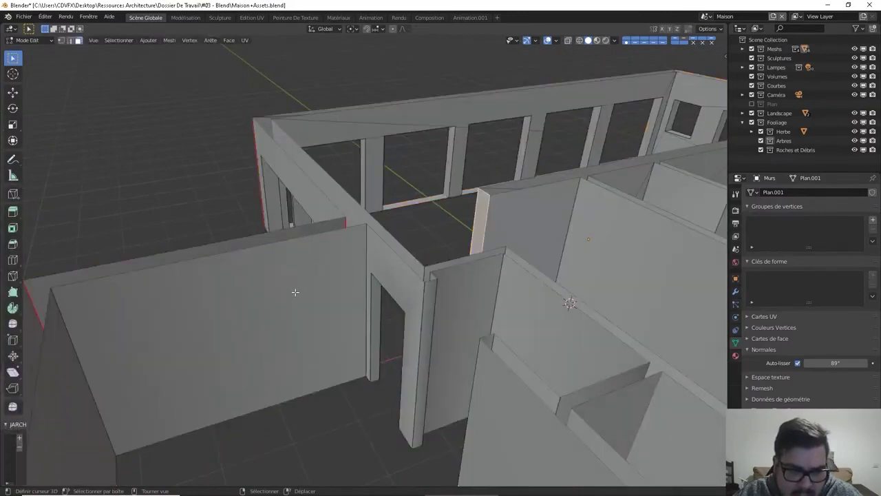
click(304, 287)
right_click(296, 293)
click(296, 294)
key(Tab)
Flat-shade the large inner face of the end wall in the corner room.
mouse_move(326, 287)
middle_down()
mouse_move(384, 245)
mouse_move(252, 236)
mouse_move(438, 218)
mouse_move(380, 225)
mouse_move(374, 267)
mouse_move(289, 321)
middle_up()
key(Tab)
click(380, 226)
right_click(380, 226)
click(380, 224)
key(Tab)
Flat-shade the partition end face on the opposite side of the corner room.
key(Tab)
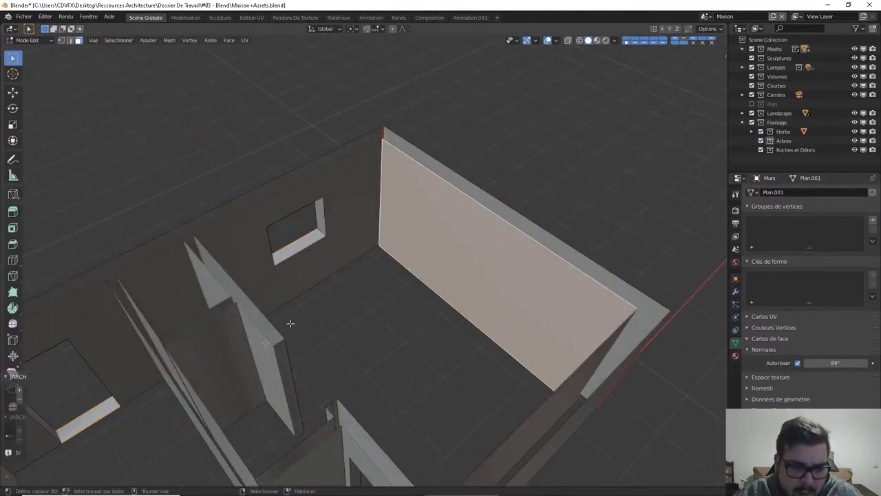
click(241, 365)
right_click(240, 365)
click(240, 366)
middle_drag(240, 365, 422, 307)
key(Tab)
scroll(390, 229, up, 3)
scroll(406, 233, down, 4)
middle_drag(427, 241, 403, 354)
key(Tab)
key(alt+z)
key(alt+z)
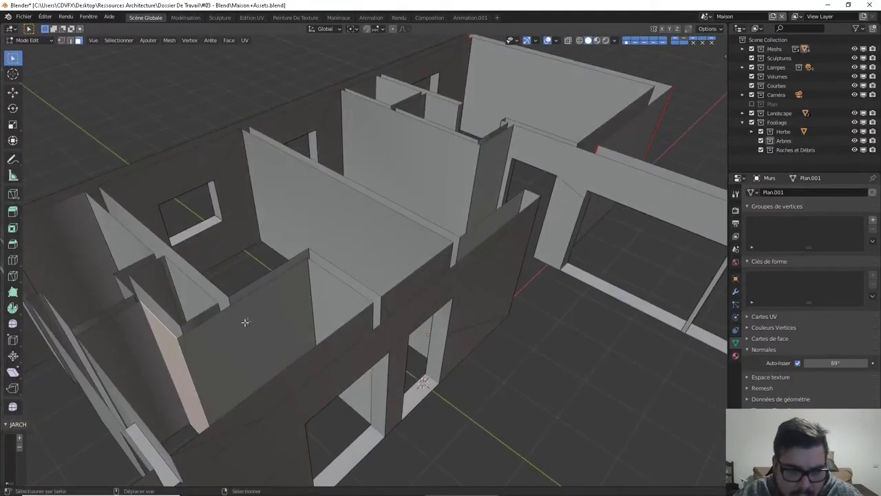
middle_drag(246, 318, 207, 334)
click(172, 296)
shift+click(139, 238)
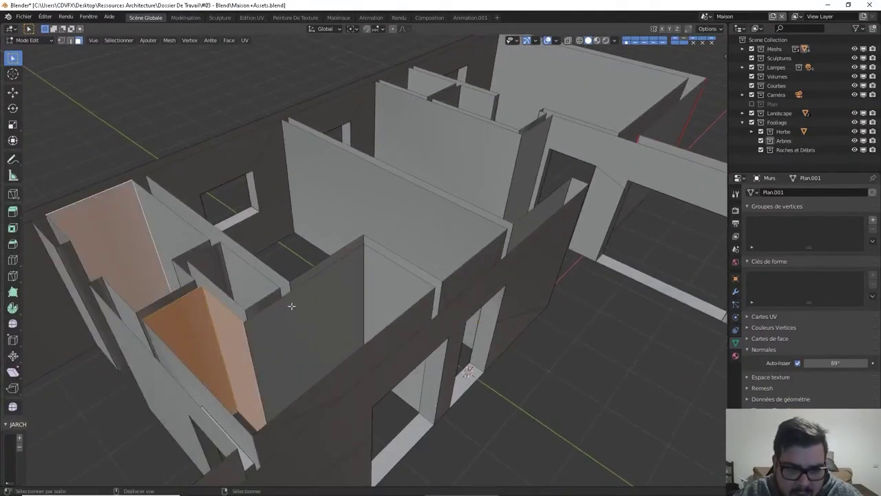
shift+click(239, 278)
right_click(240, 280)
key(Escape)
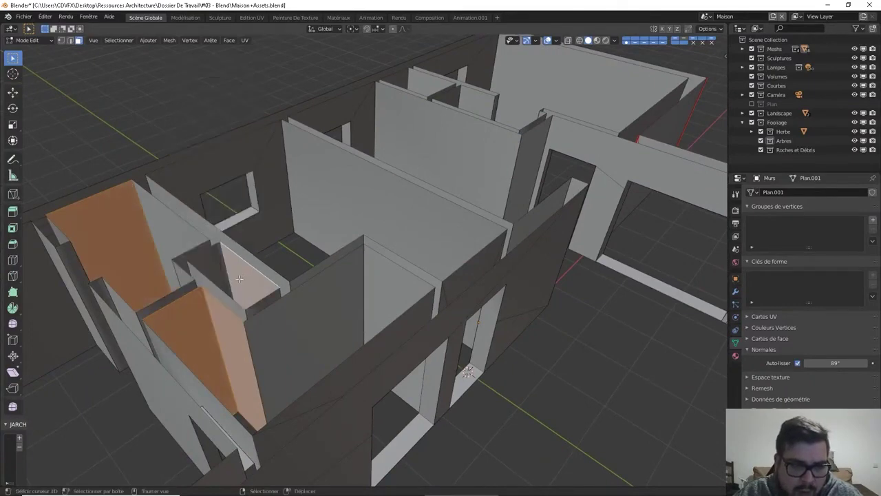
In edge selection mode, dissolve the stray lower edge and the duplicate vertical corner edge of the small room's partition.
click(62, 40)
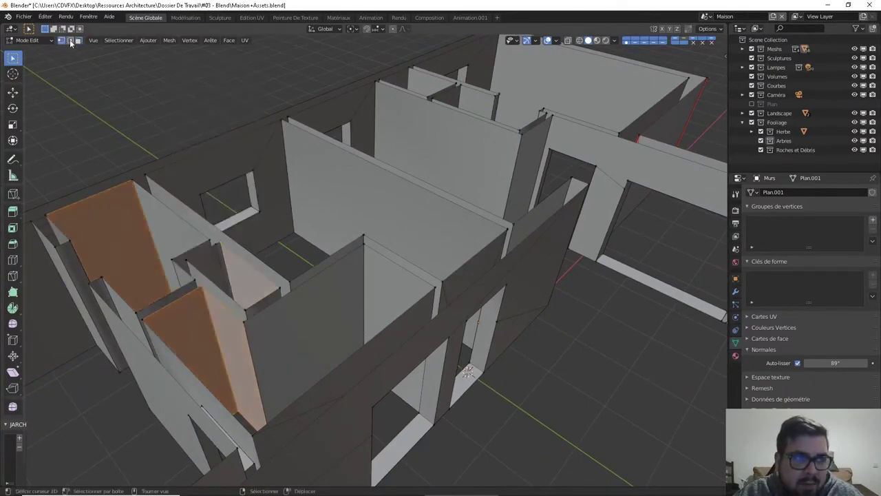
middle_drag(246, 224, 404, 245)
scroll(404, 246, up, 6)
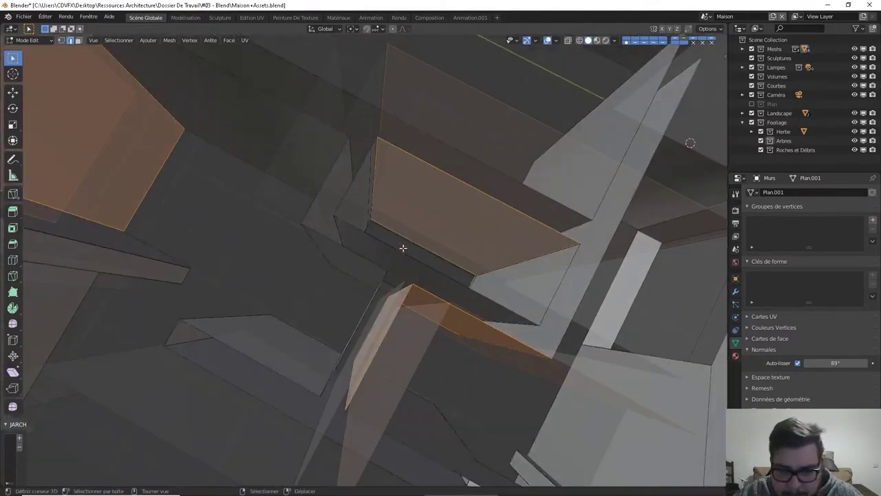
key(alt+a)
alt+click(415, 223)
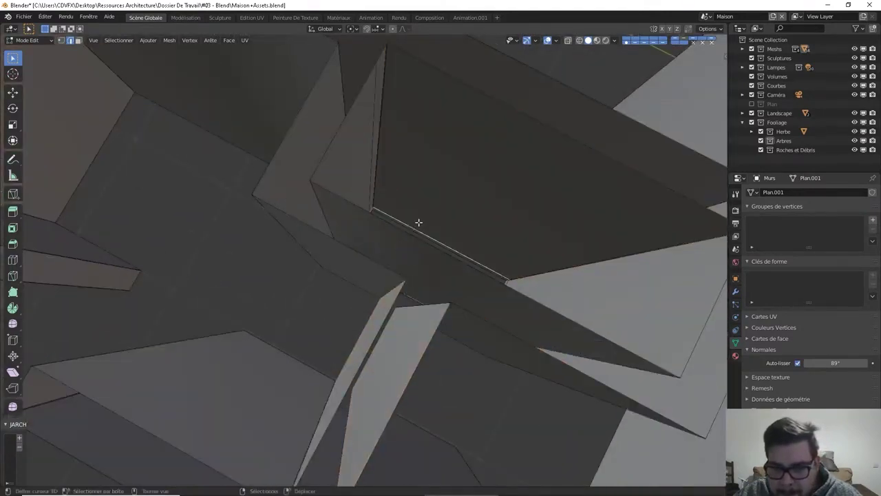
key(x)
click(419, 274)
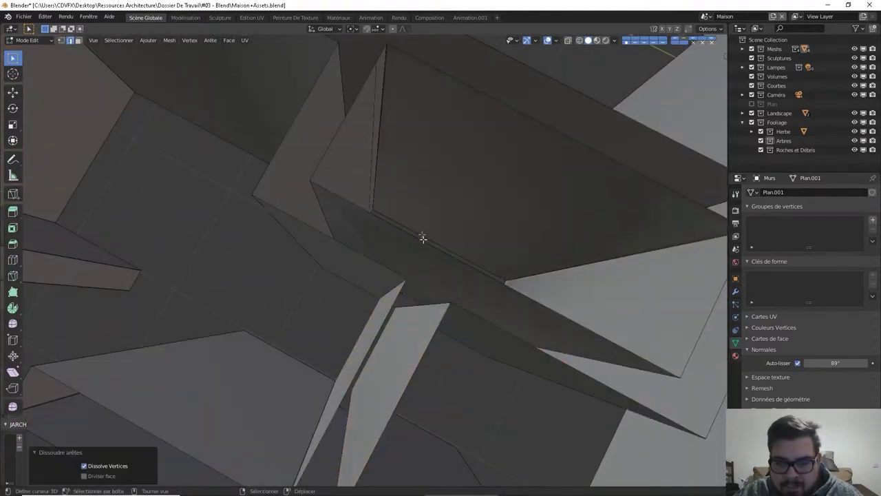
alt+click(370, 180)
key(x)
click(366, 232)
middle_drag(366, 232, 415, 217)
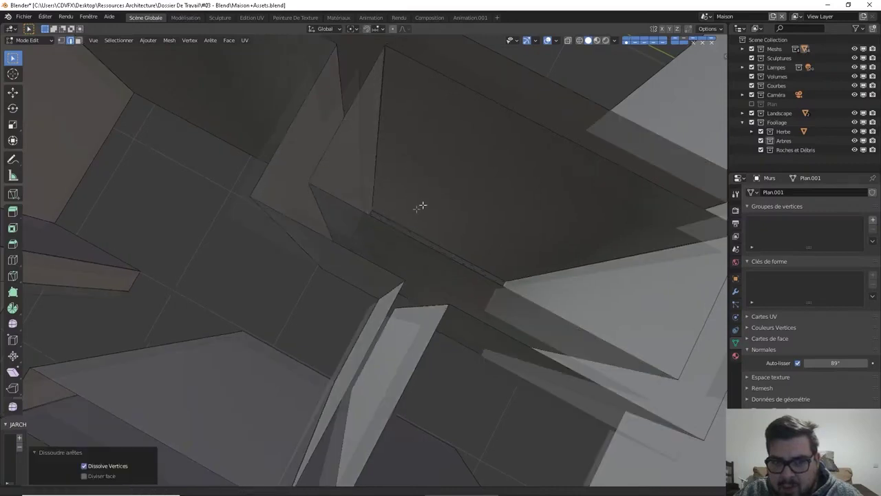
Leave mesh editing and deselect the walls.
key(Tab)
middle_drag(547, 272, 545, 267)
key(a)
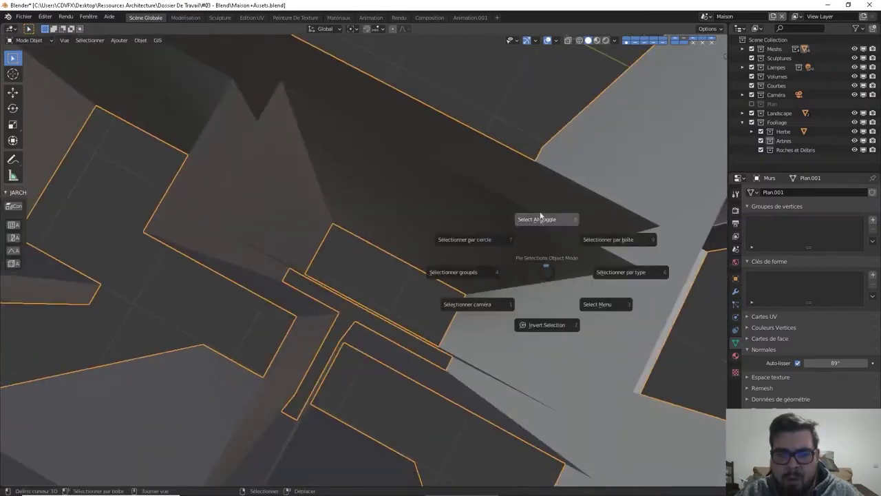
click(539, 220)
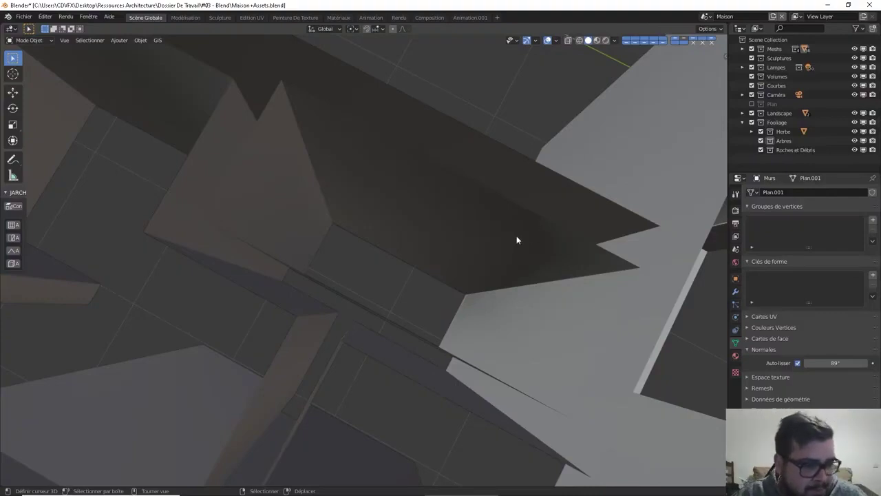
In face selection mode, flat-shade the large face of the long, full-width partition wall.
scroll(564, 212, down, 5)
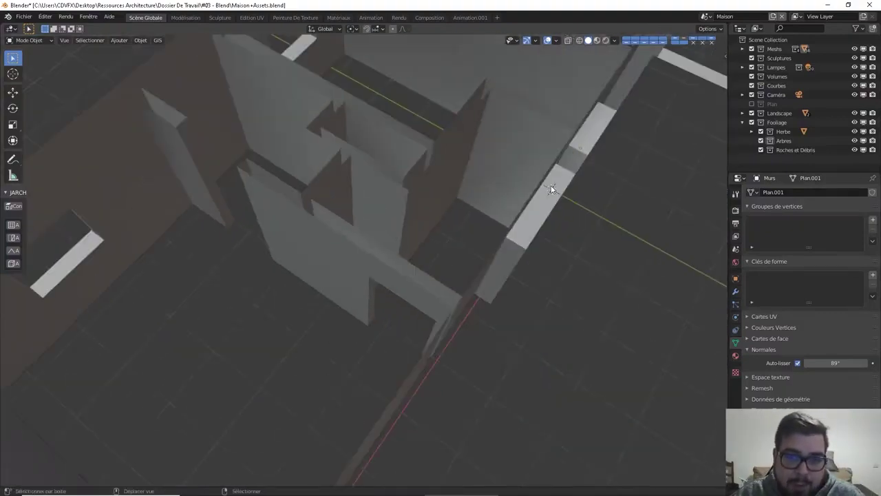
middle_drag(550, 189, 416, 204)
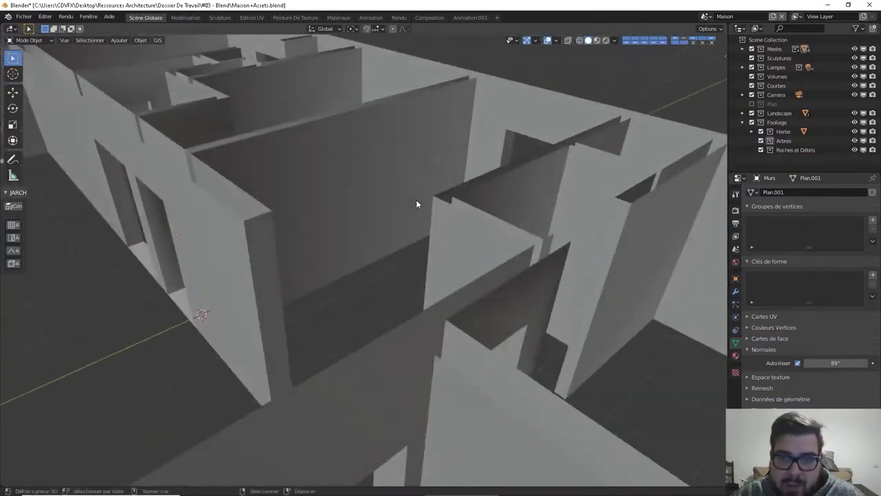
key(Tab)
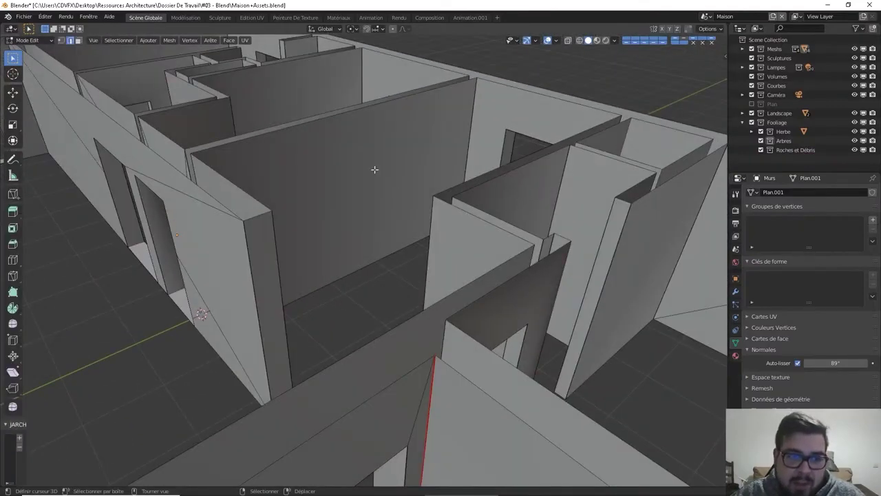
click(78, 40)
click(381, 201)
right_click(381, 201)
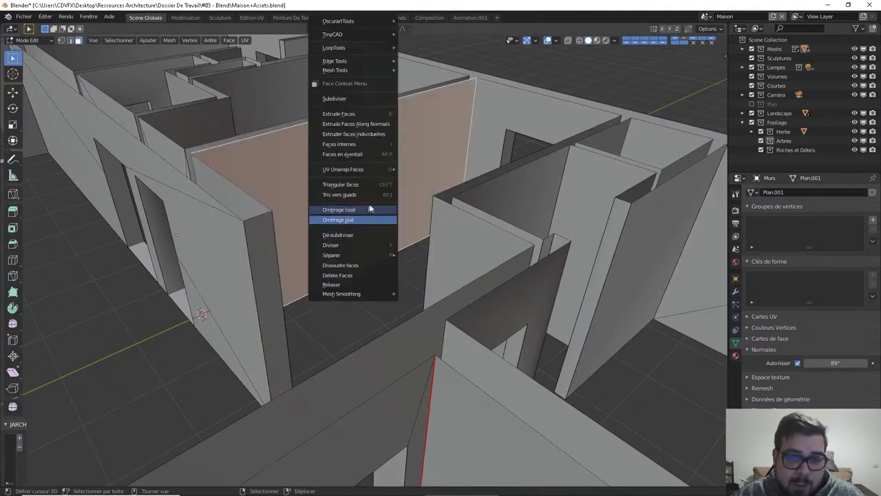
click(372, 210)
Flat-shade the opposite large face of the same long partition and leave mesh editing.
middle_drag(359, 139, 462, 173)
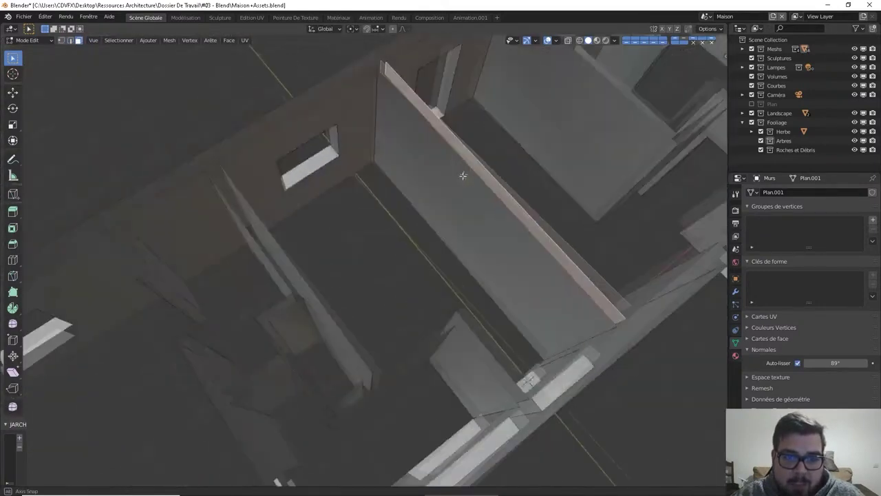
right_click(463, 173)
mouse_move(464, 175)
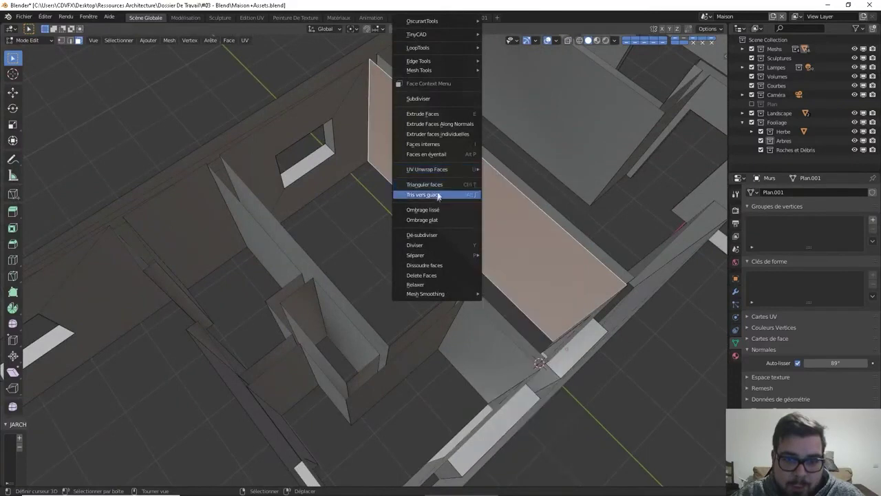
click(422, 220)
key(Tab)
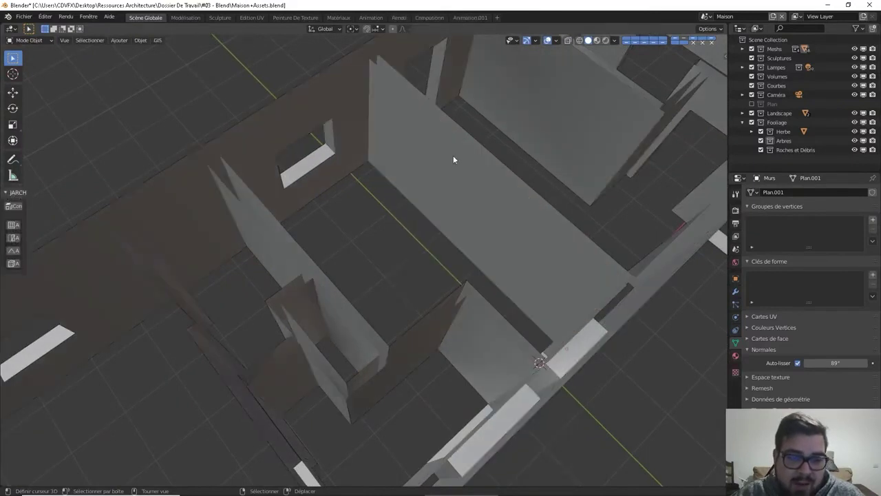
Flat-shade the large face of the next partition, across the neighbouring room, and leave mesh editing.
middle_drag(453, 155, 523, 155)
key(Tab)
click(540, 144)
right_click(524, 155)
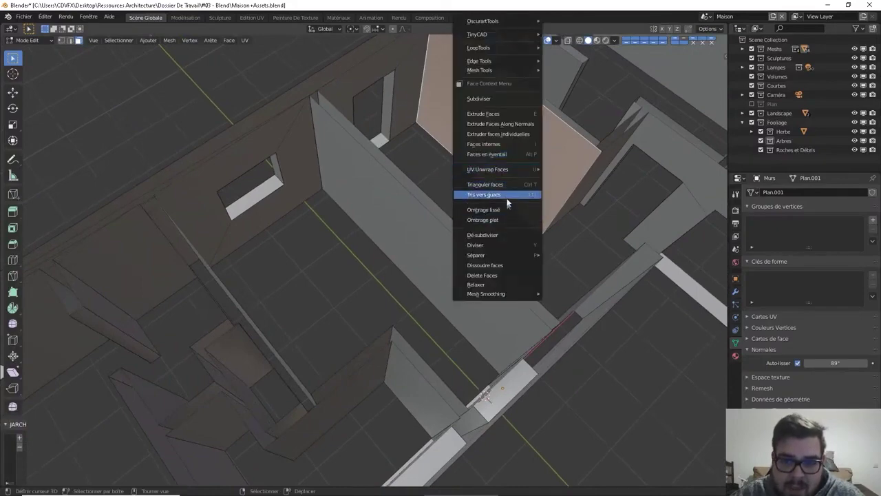
click(506, 219)
middle_drag(545, 165, 492, 184)
key(Tab)
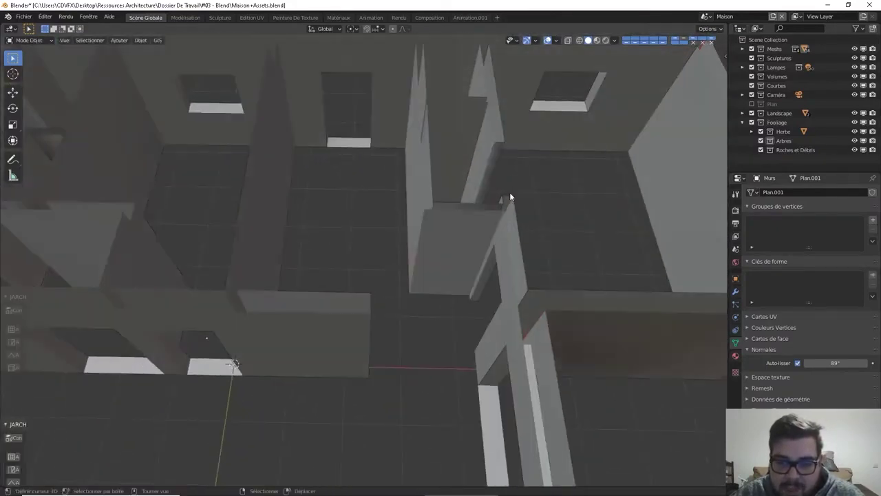
Check the walls from outside the house and save the scene file.
shift+middle_drag(524, 225, 447, 146)
scroll(444, 134, down, 5)
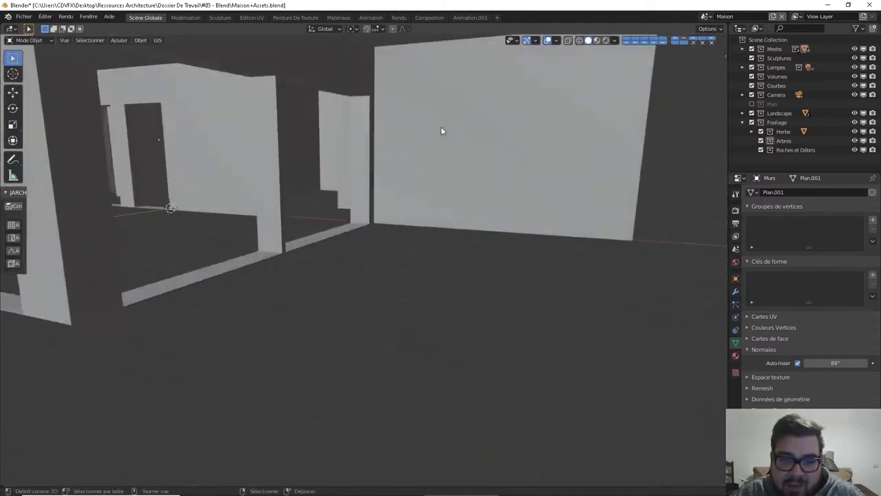
key(alt+z)
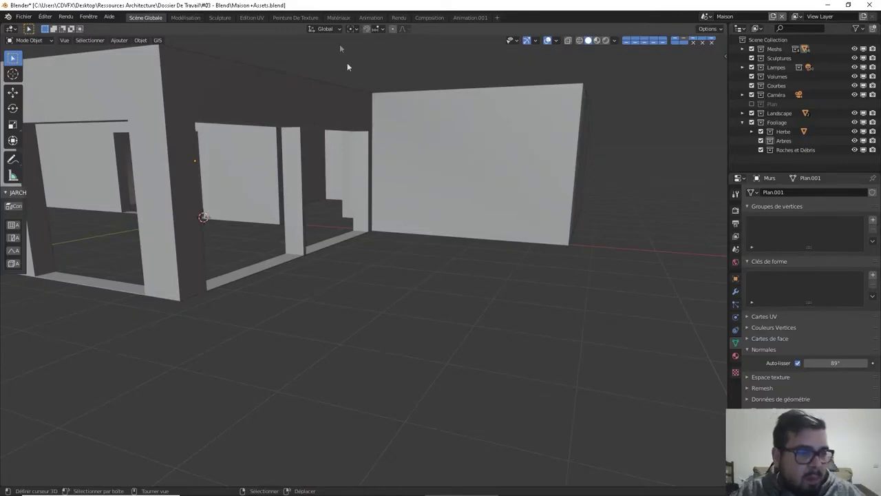
click(23, 17)
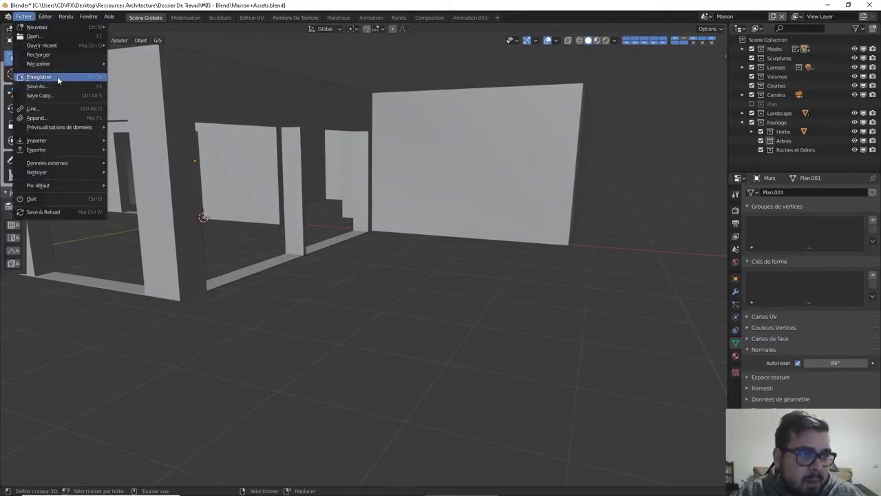
click(48, 77)
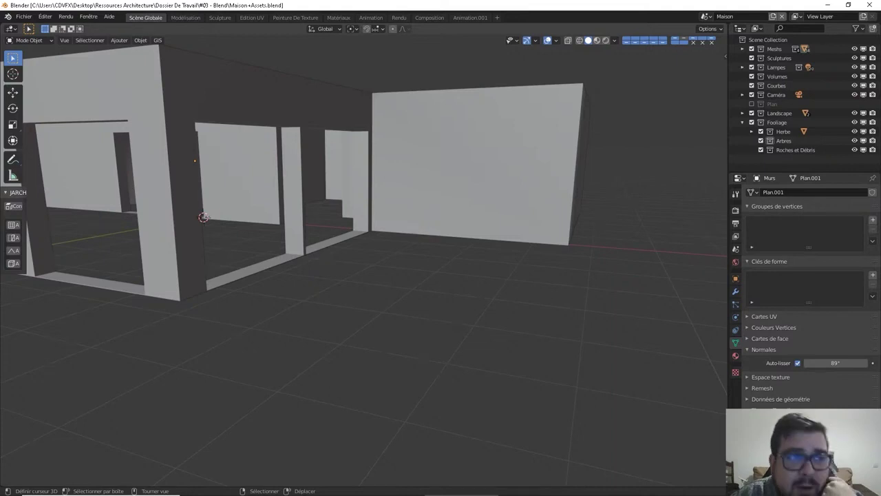
click(24, 16)
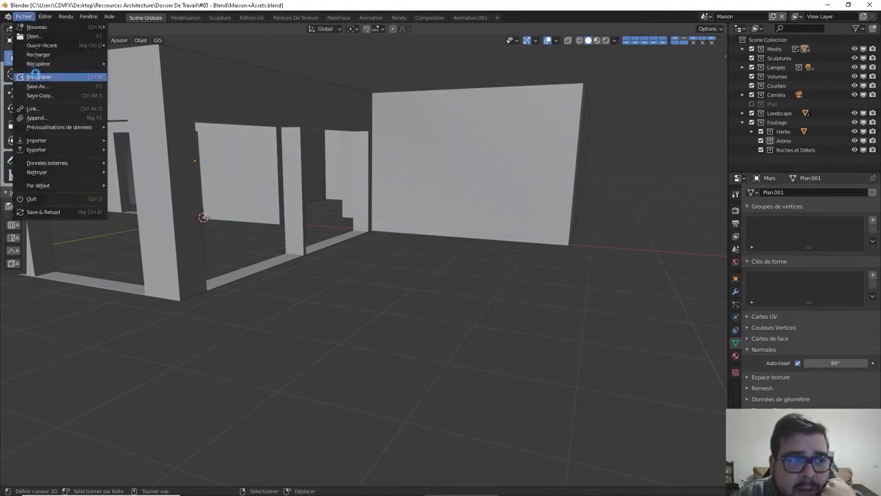
click(36, 76)
Close Blender and reopen Maison+Assets.blend from the #03 - Blend folder.
click(869, 5)
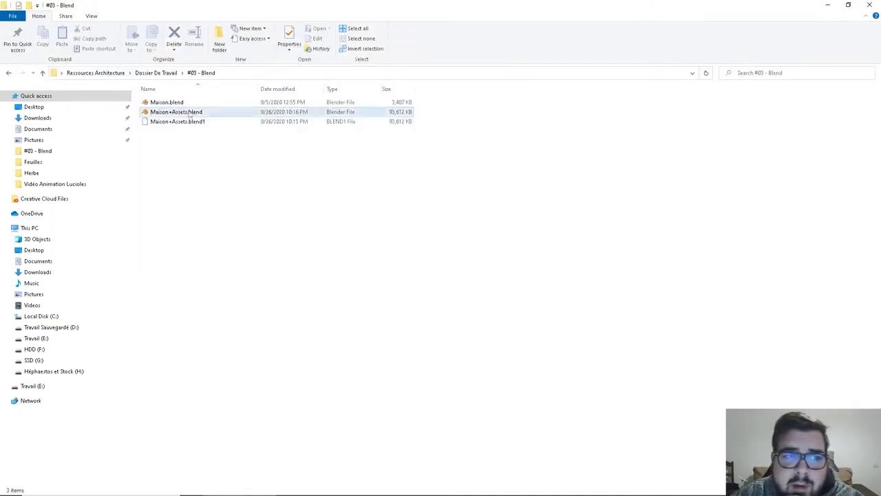
double_click(172, 112)
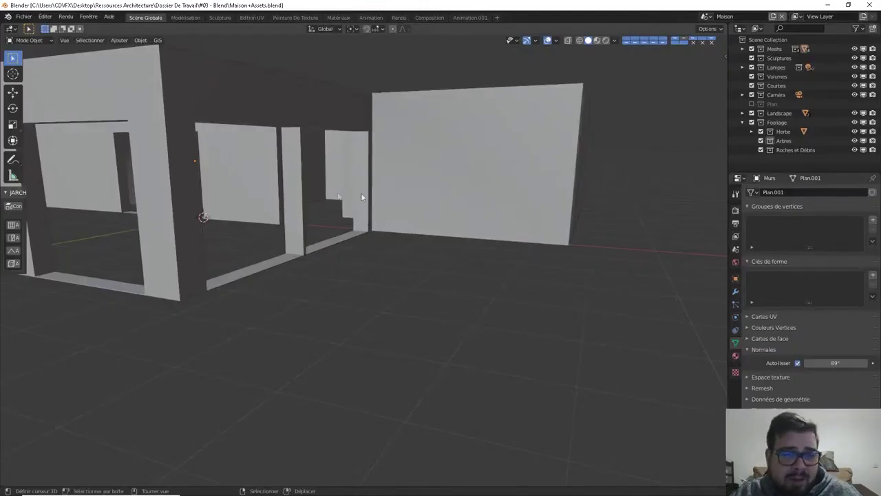
Leave the isolated view of the walls, select every object in the scene and hide them all.
middle_drag(299, 190, 344, 250)
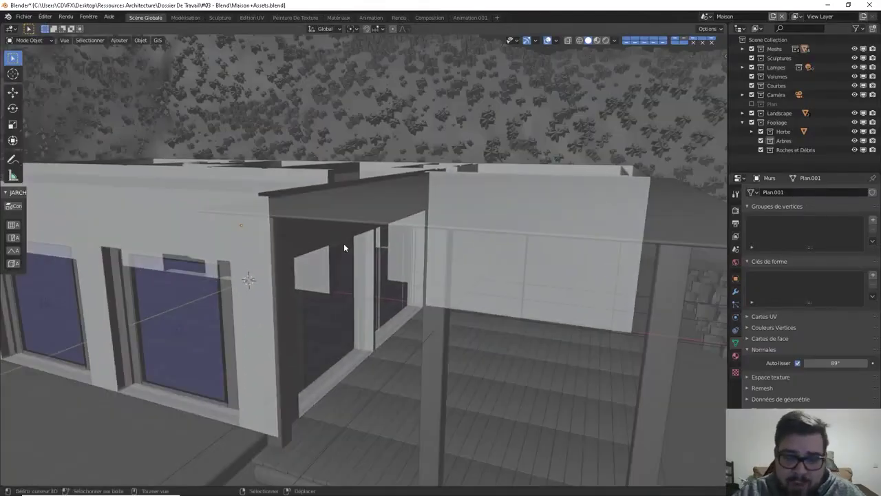
scroll(355, 251, down, 10)
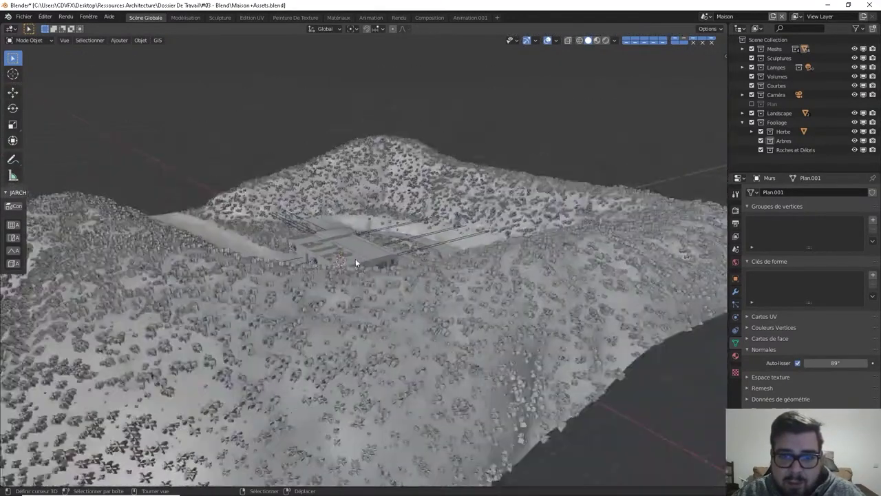
key(a)
click(356, 207)
key(a)
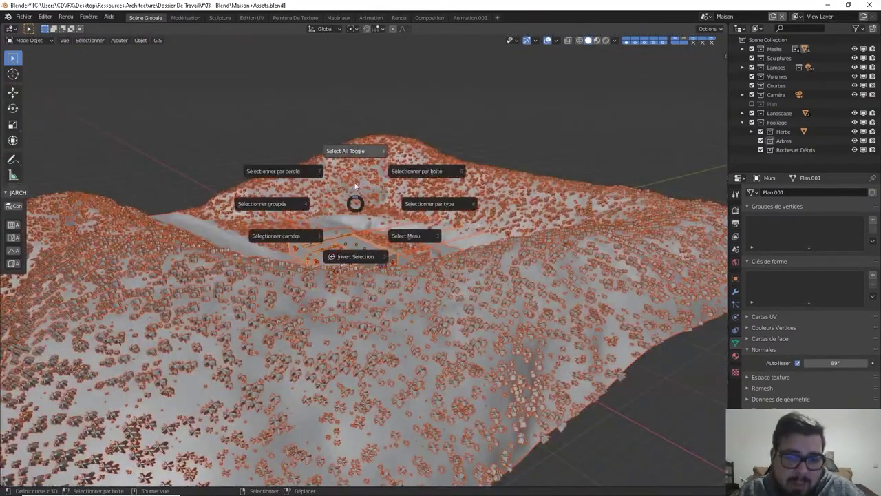
click(363, 162)
key(a)
click(365, 110)
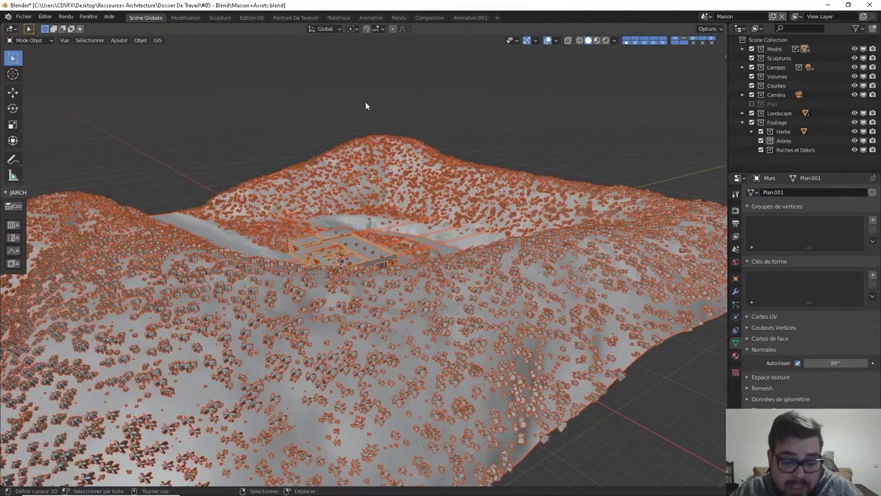
key(Delete)
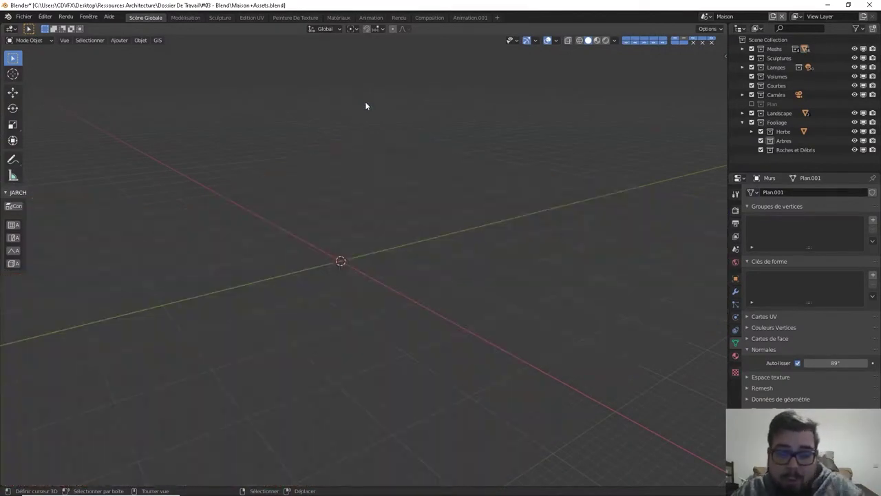
middle_drag(366, 104, 378, 193)
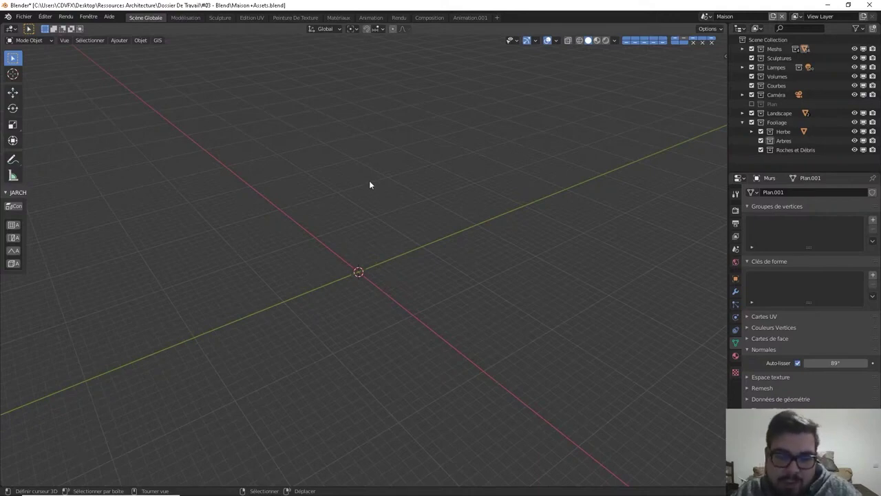
mouse_move(360, 232)
middle_down()
mouse_move(356, 213)
mouse_move(365, 248)
middle_up()
scroll(361, 239, up, 5)
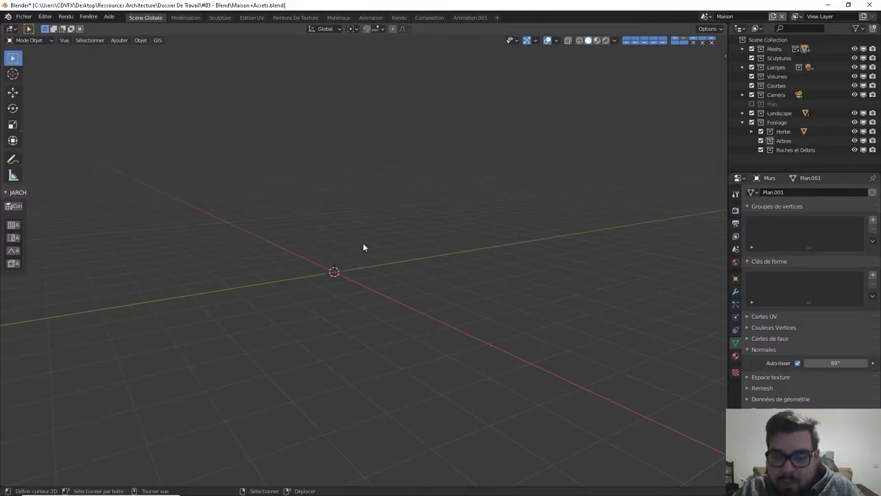
key(KP_0)
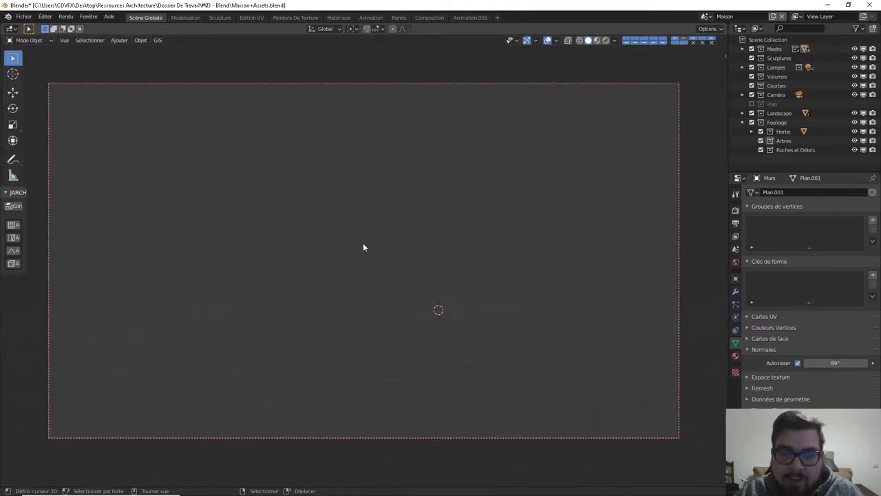
key(KP_0)
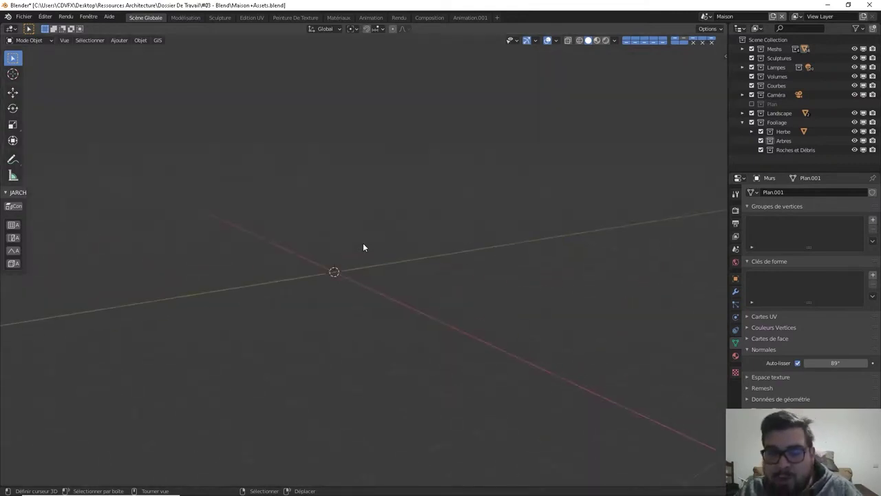
scroll(250, 286, down, 5)
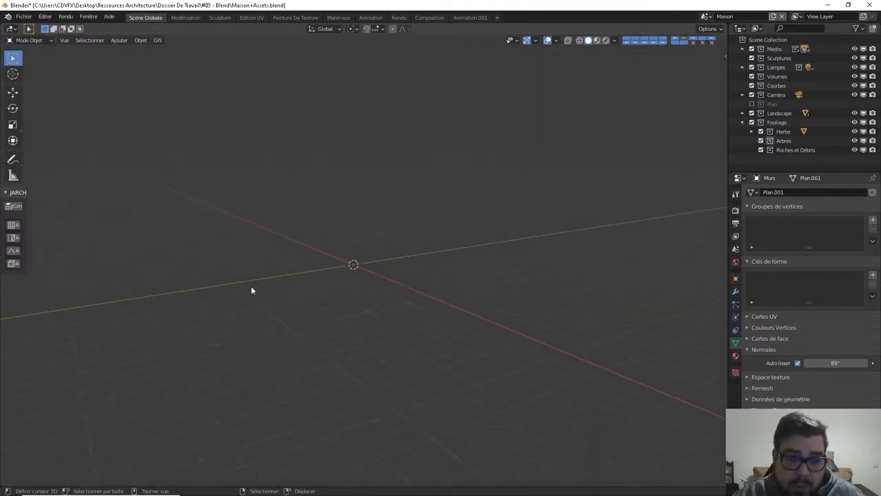
scroll(291, 286, up, 12)
scroll(292, 290, down, 6)
scroll(292, 290, up, 4)
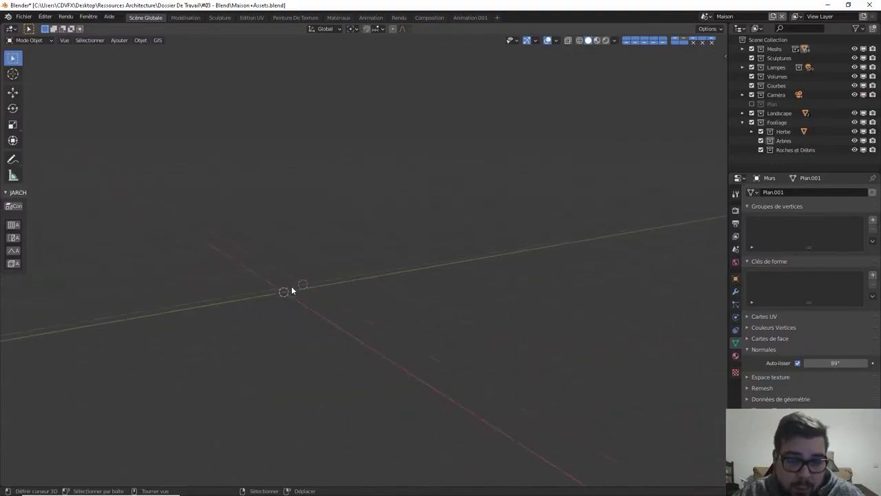
scroll(292, 292, up, 2)
scroll(292, 293, down, 2)
scroll(292, 292, up, 2)
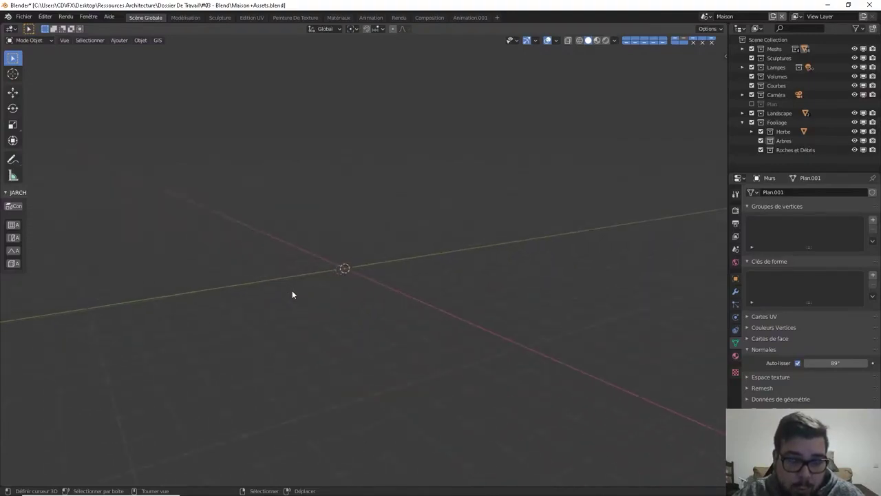
scroll(292, 292, down, 1)
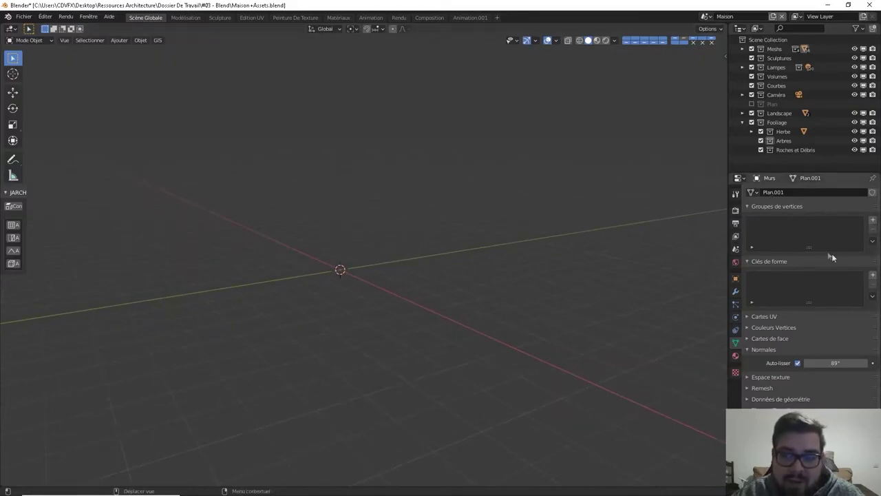
scroll(429, 320, up, 1)
scroll(431, 306, down, 2)
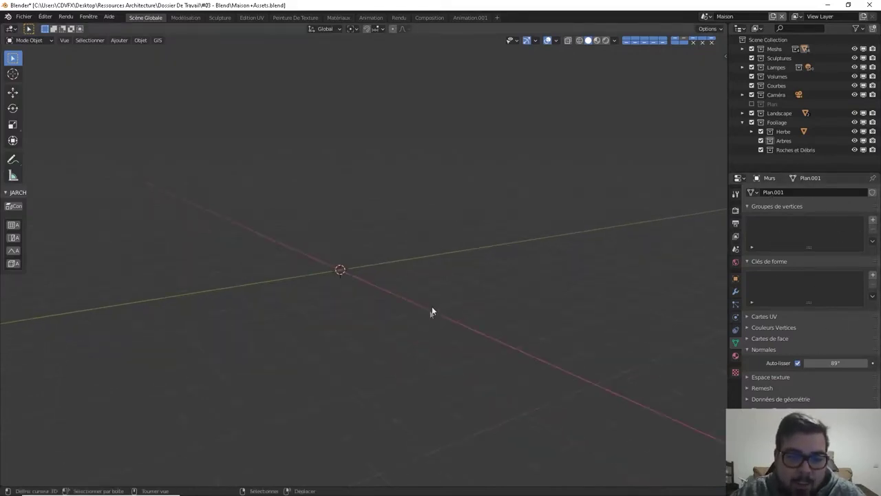
scroll(427, 317, down, 2)
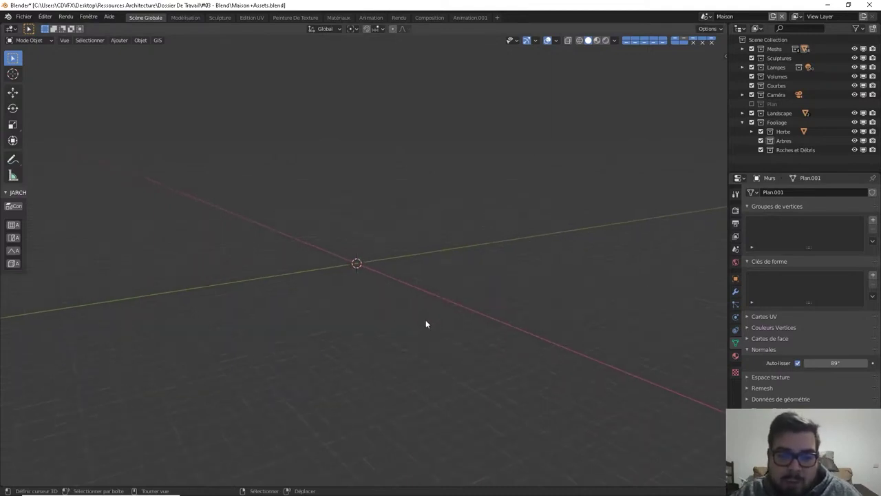
scroll(420, 307, up, 3)
scroll(411, 296, down, 2)
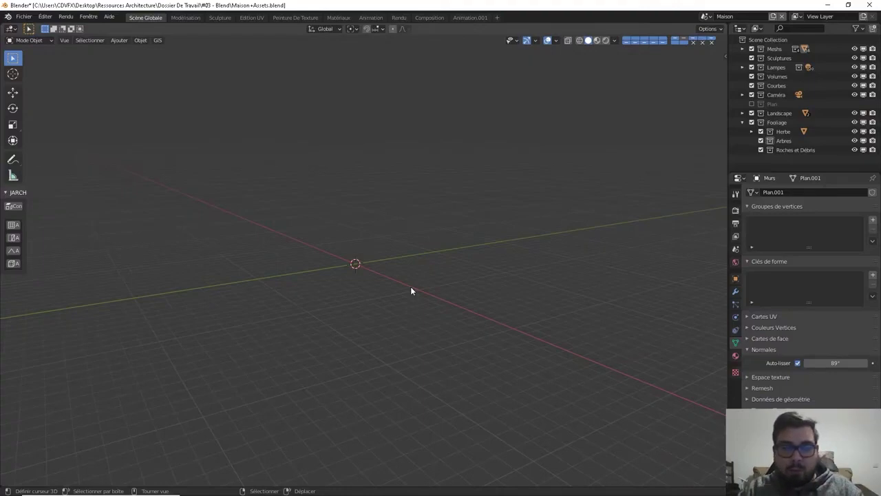
Try to generate a tree at the 3D cursor with the Sapling Tree Gen tool.
middle_drag(368, 370, 391, 315)
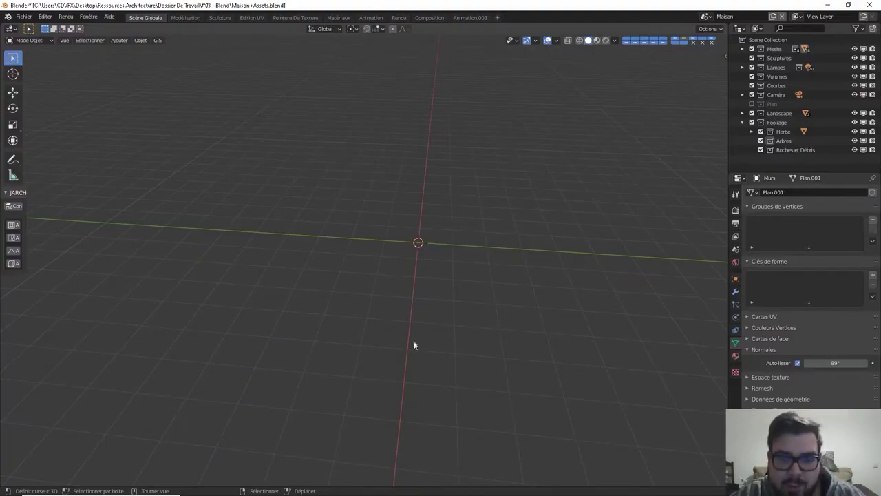
middle_drag(428, 331, 441, 248)
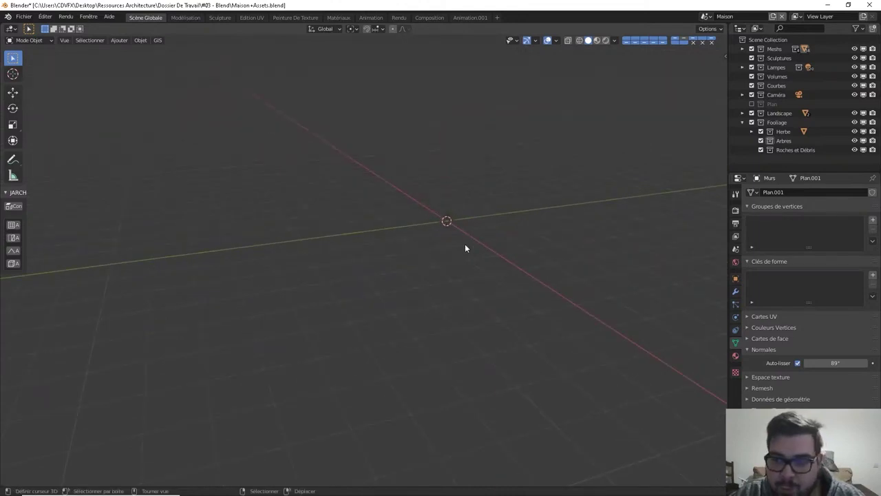
key(shift+a)
mouse_move(439, 242)
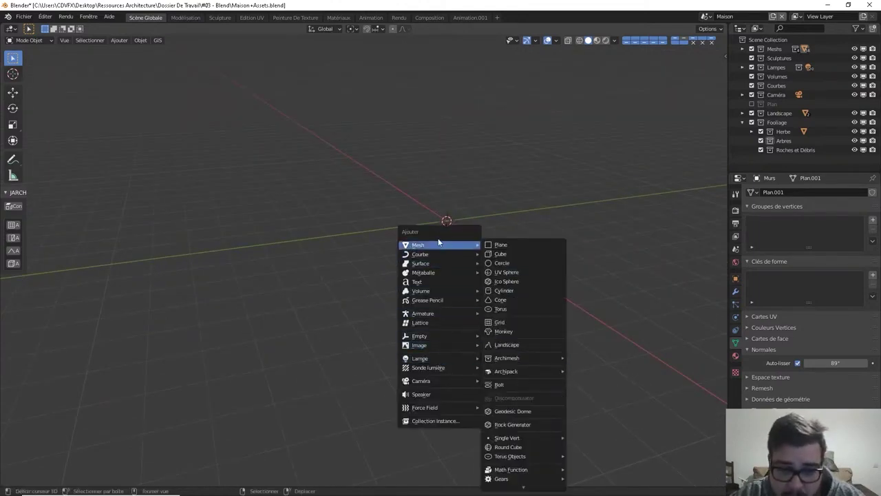
click(545, 256)
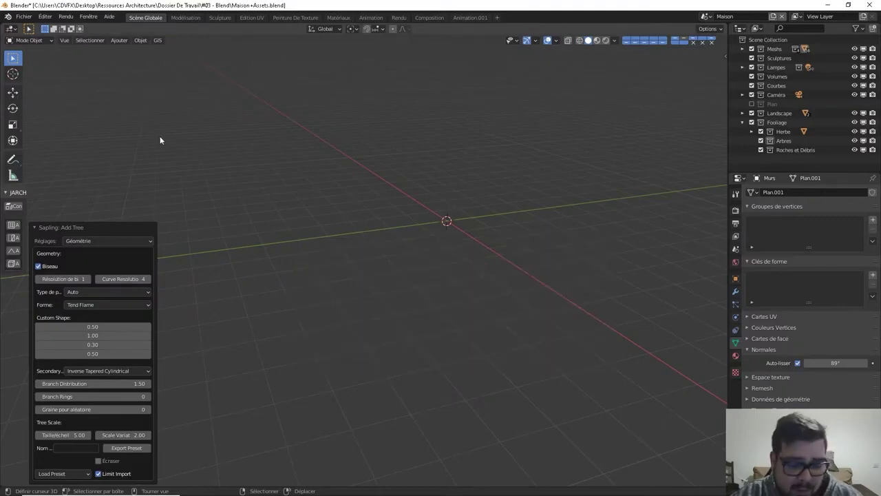
Search the add-ons for "saplin" and disable Add Curve: Sapling Tree Gen.
key(n)
click(44, 16)
click(96, 146)
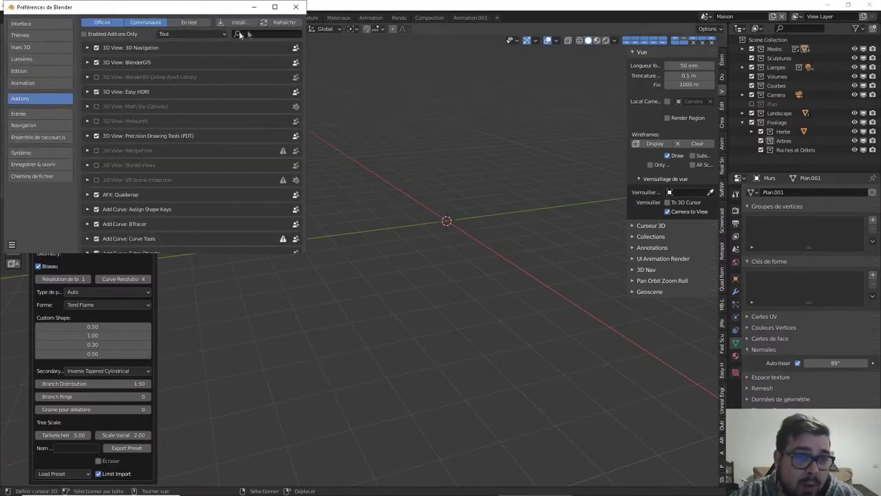
click(264, 33)
text(s)
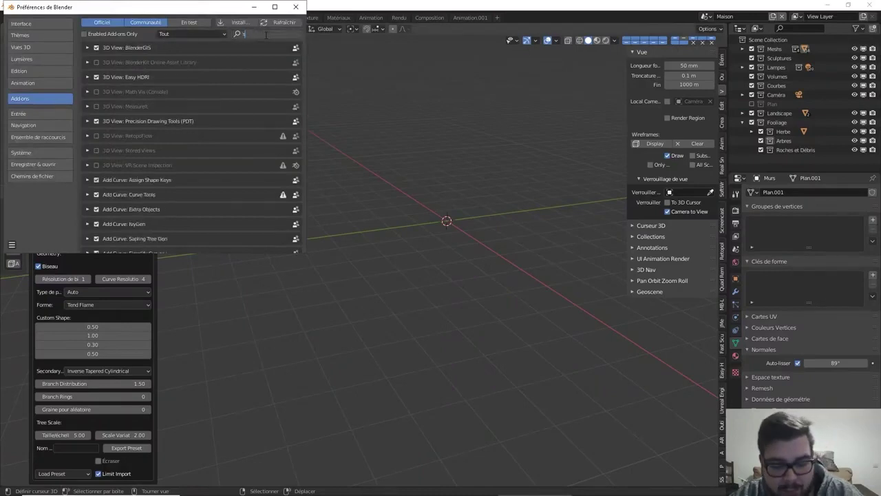
text(aplin)
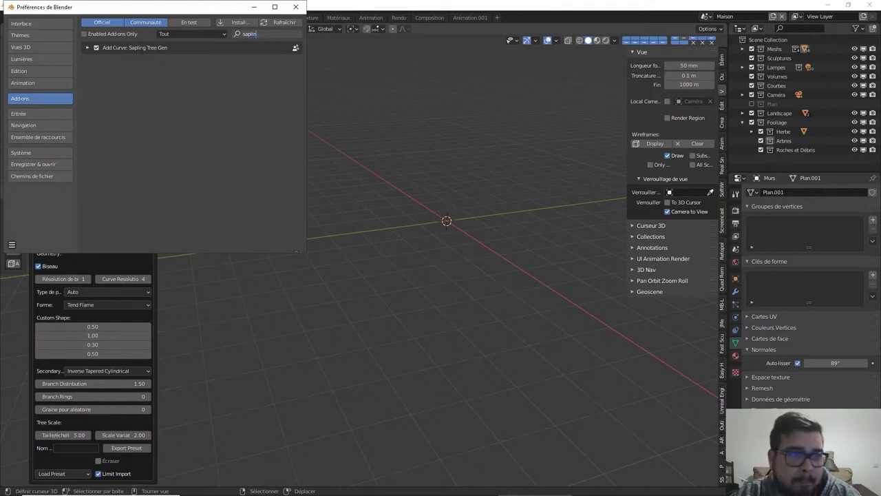
click(96, 47)
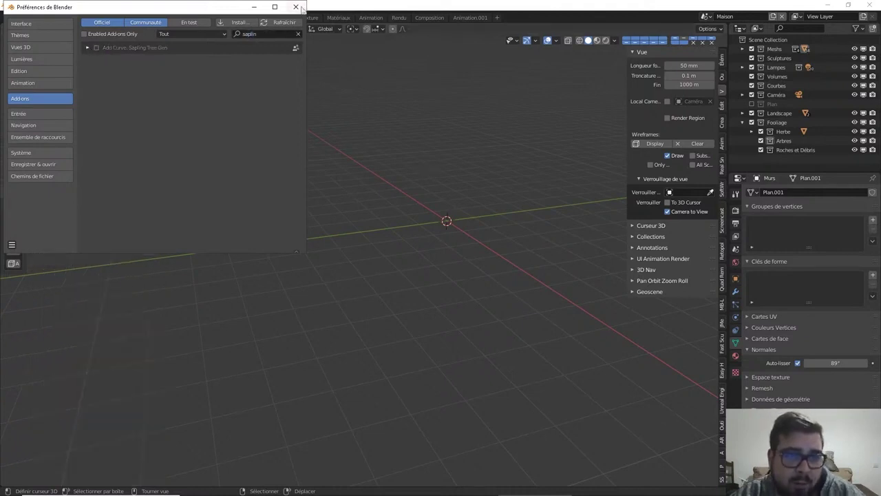
Close the preferences and save the scene file.
click(158, 29)
click(24, 17)
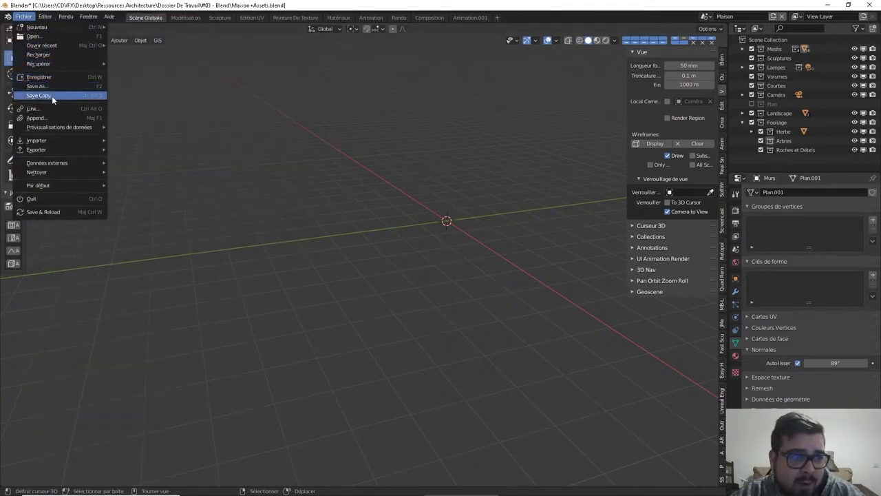
click(60, 76)
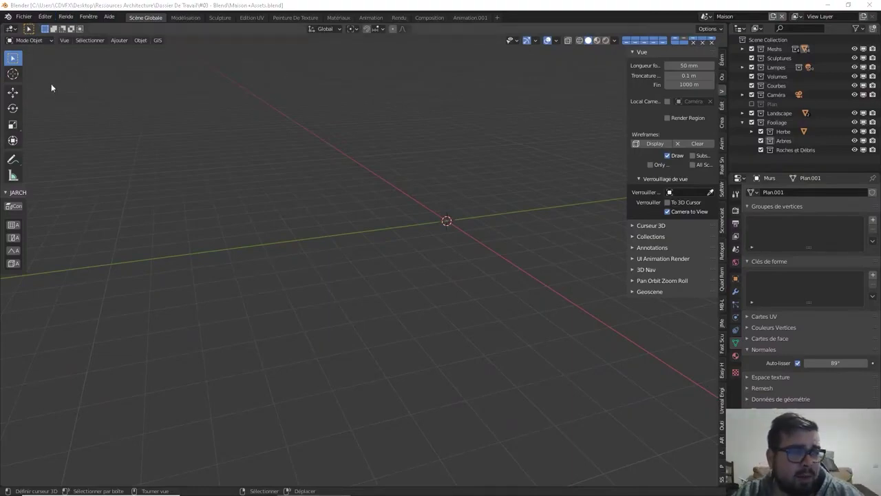
Install the add-on modular_tree-blender_28.zip from the Downloads folder and enable Add Mesh: Mtree.
click(24, 18)
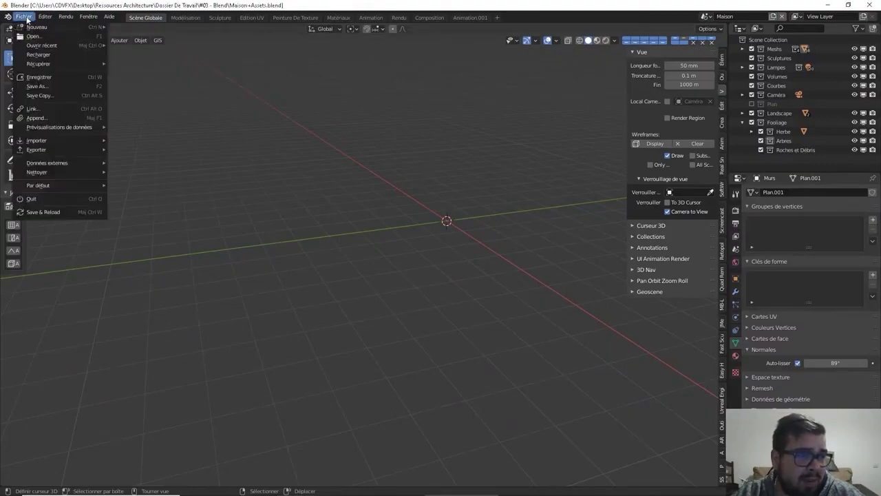
mouse_move(51, 187)
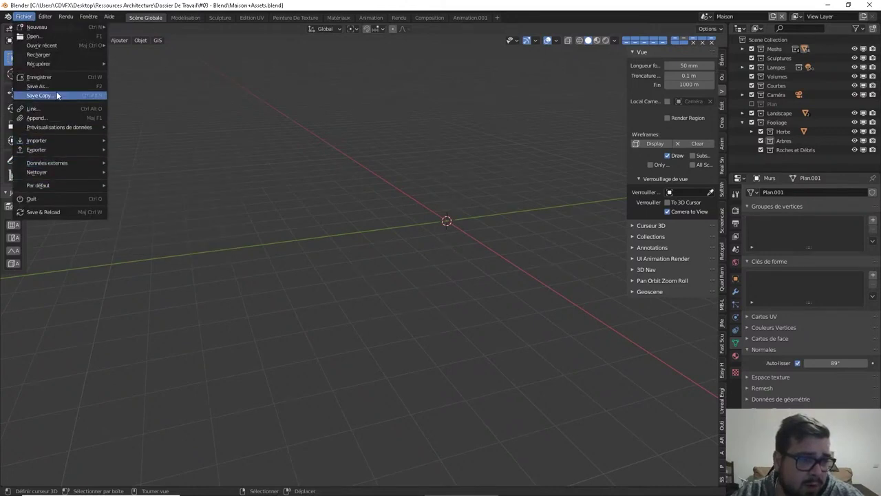
click(45, 17)
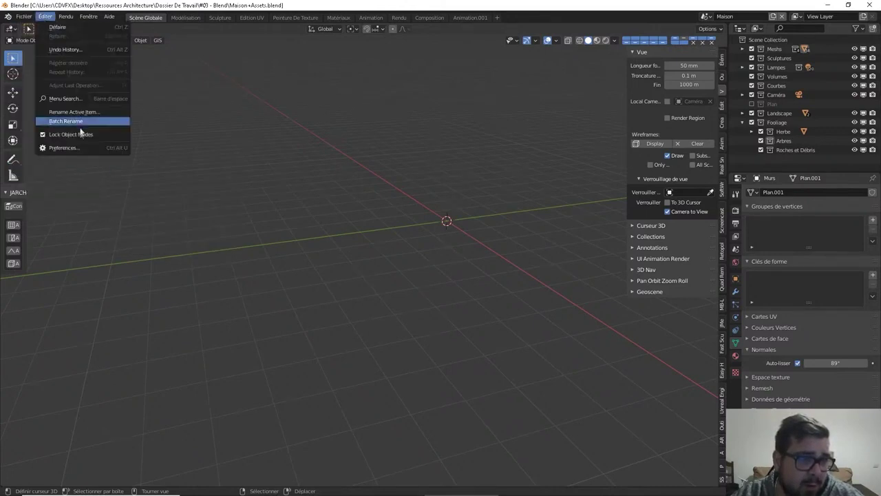
click(83, 145)
click(237, 28)
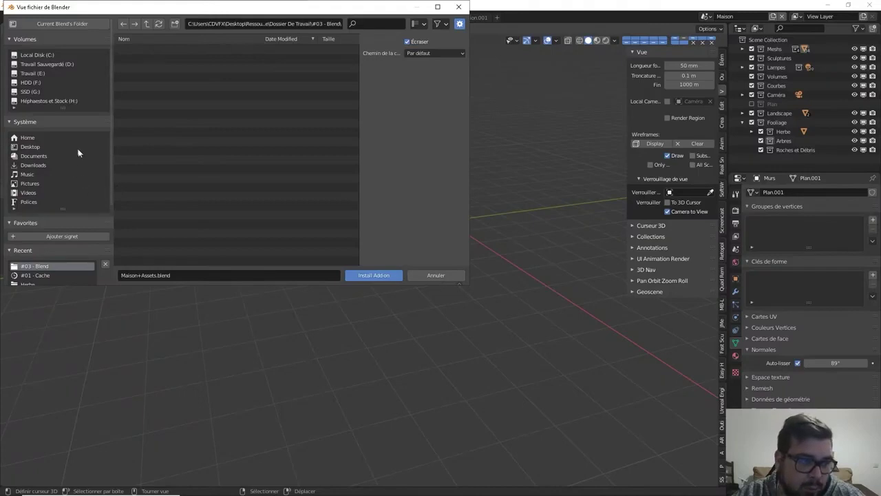
click(41, 166)
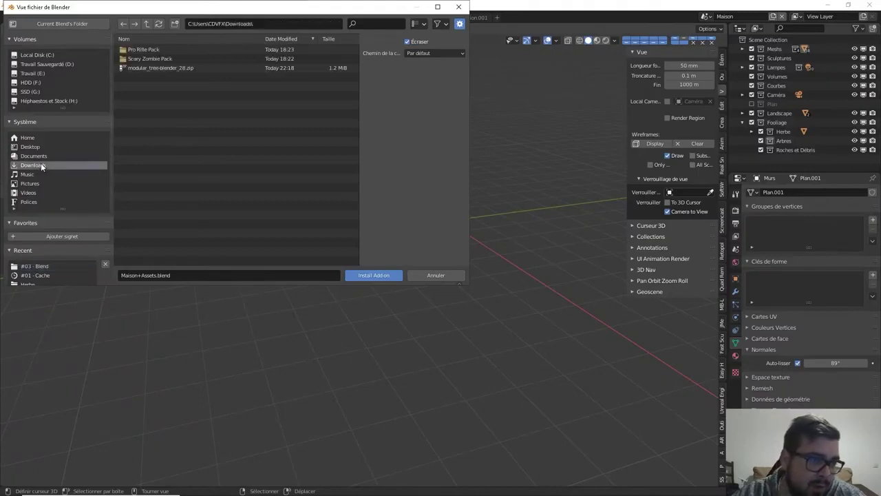
double_click(162, 69)
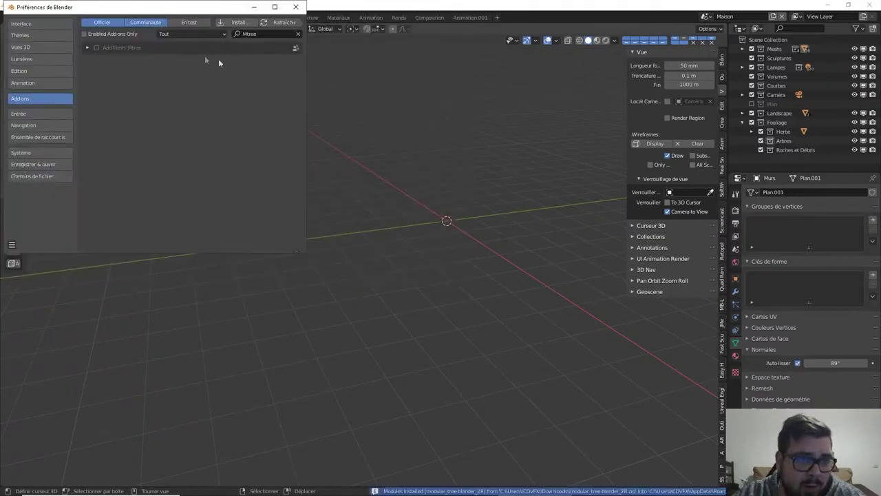
click(96, 48)
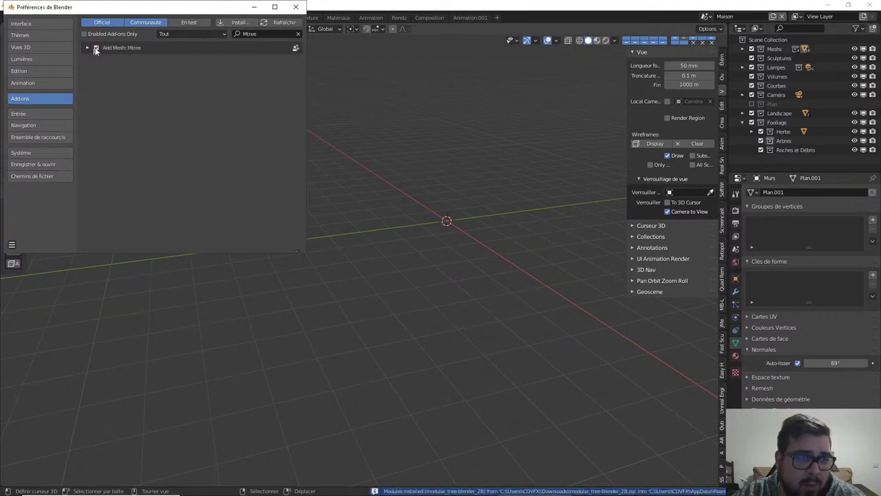
Check for Mtree updates and install the add-on's Maître (master) version.
click(87, 49)
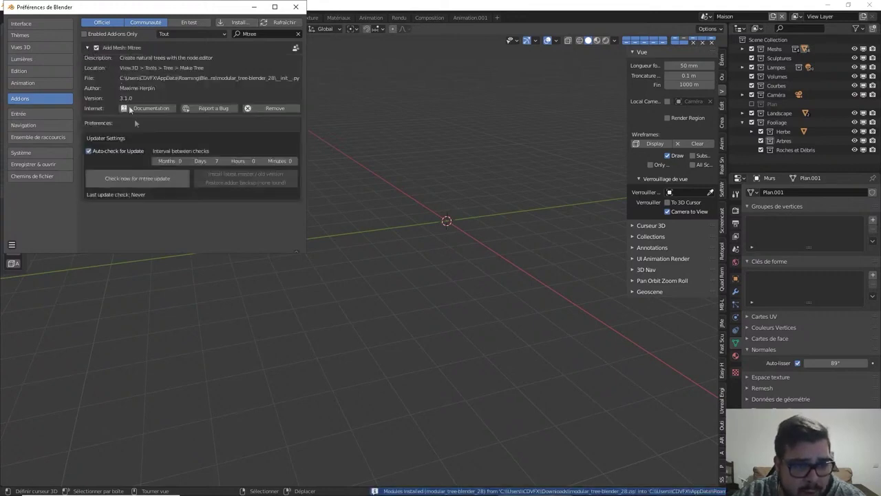
click(154, 180)
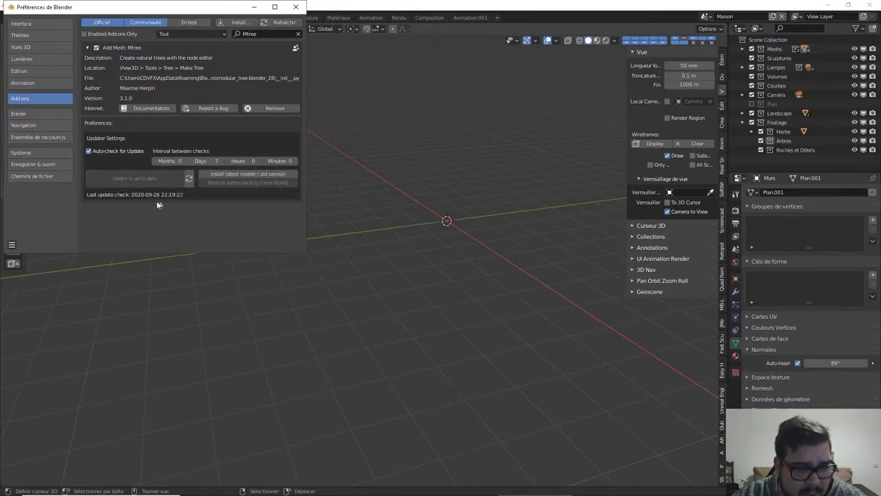
click(236, 172)
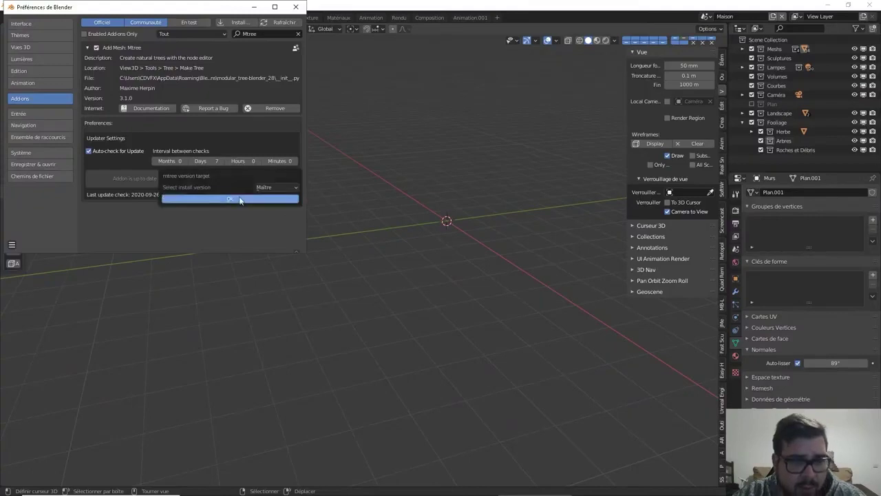
click(232, 198)
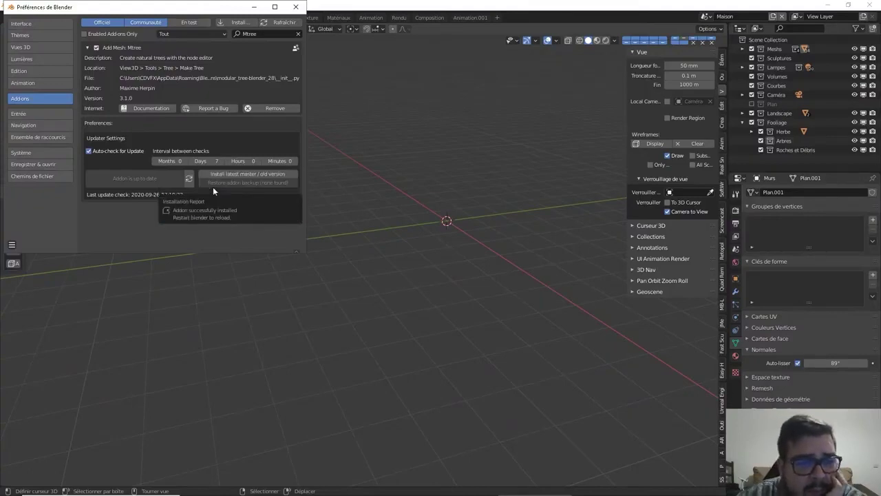
Close the preferences, then restart Blender with the Maison+Assets.blend scene.
click(295, 7)
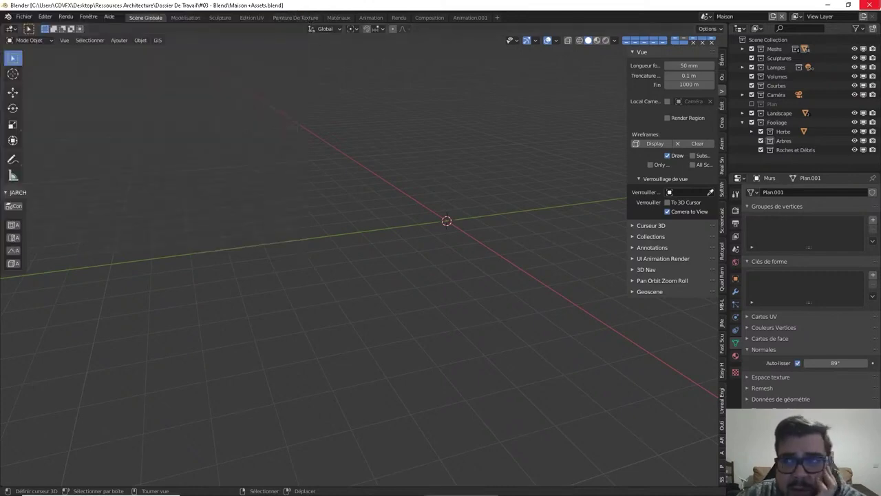
click(869, 4)
double_click(180, 115)
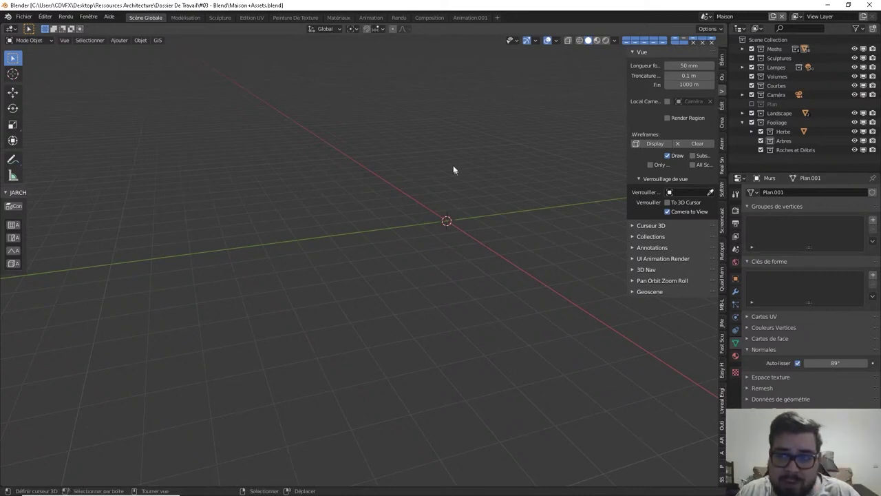
Look through the object types that can be added to the scene for the Mtree generator.
key(n)
middle_drag(407, 223, 435, 223)
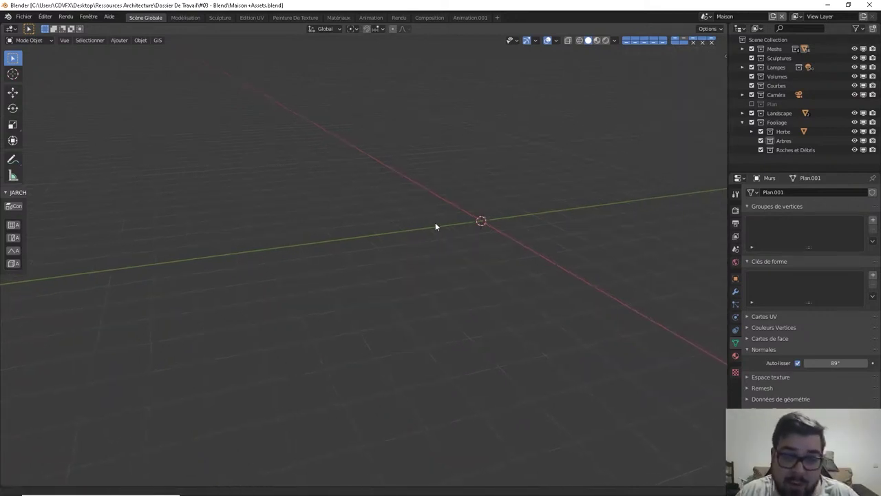
click(23, 15)
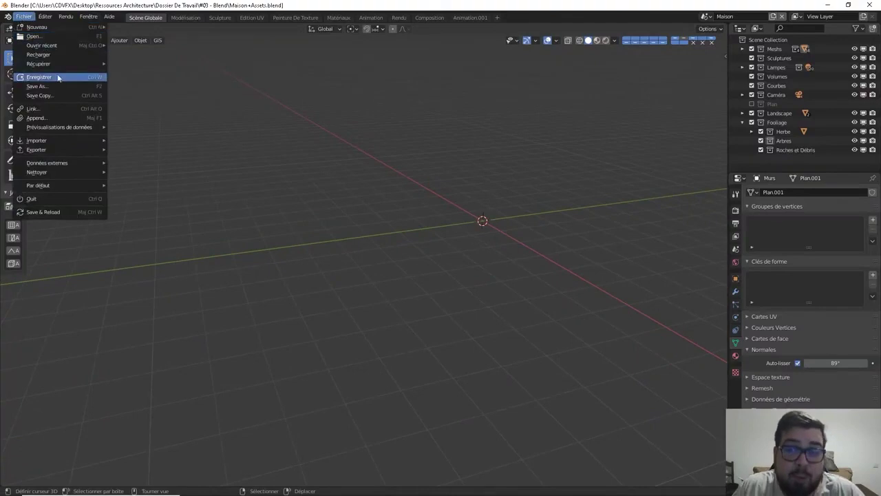
mouse_move(74, 175)
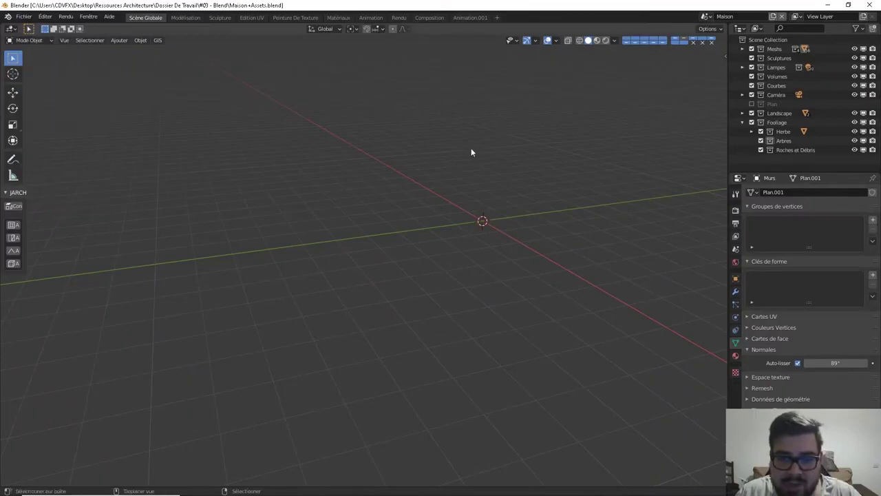
key(shift+a)
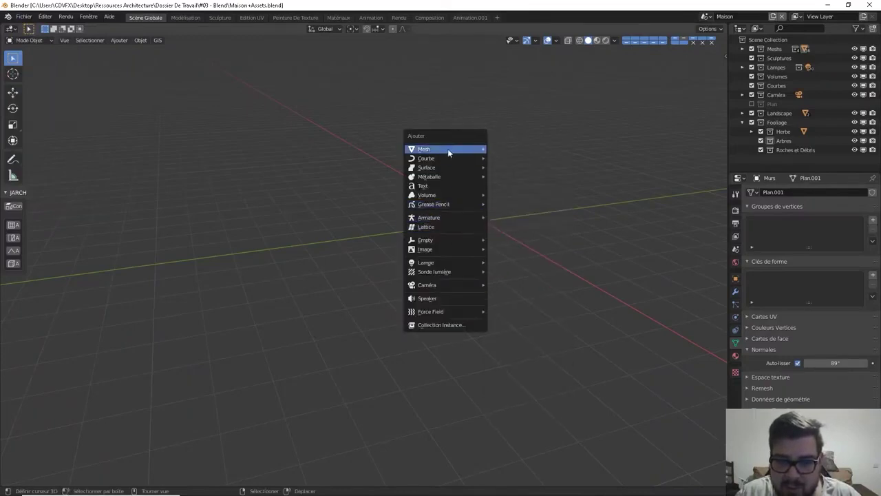
mouse_move(446, 148)
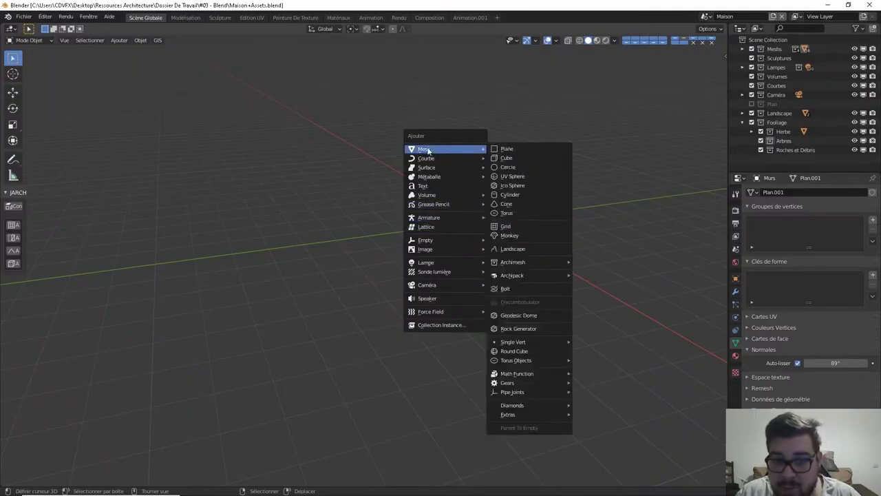
mouse_move(427, 159)
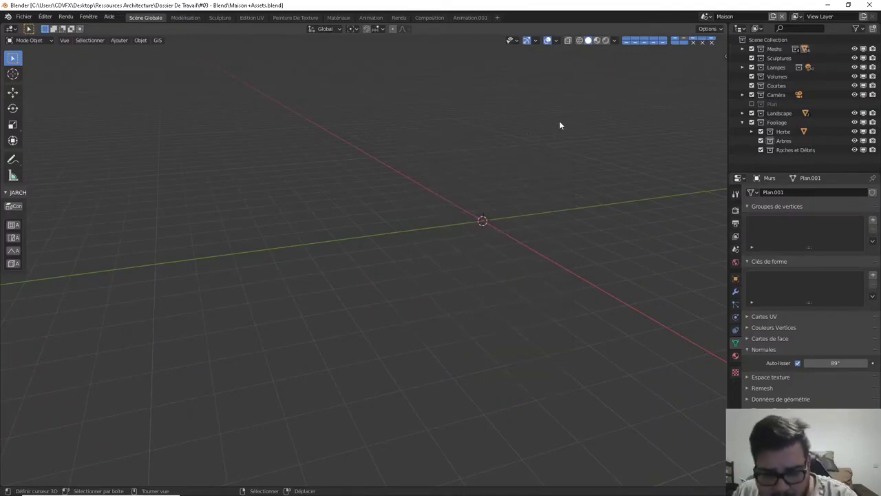
Look through the 3D view's sidebar categories, from Item to Screencast Keys, for the Mtree tools.
key(n)
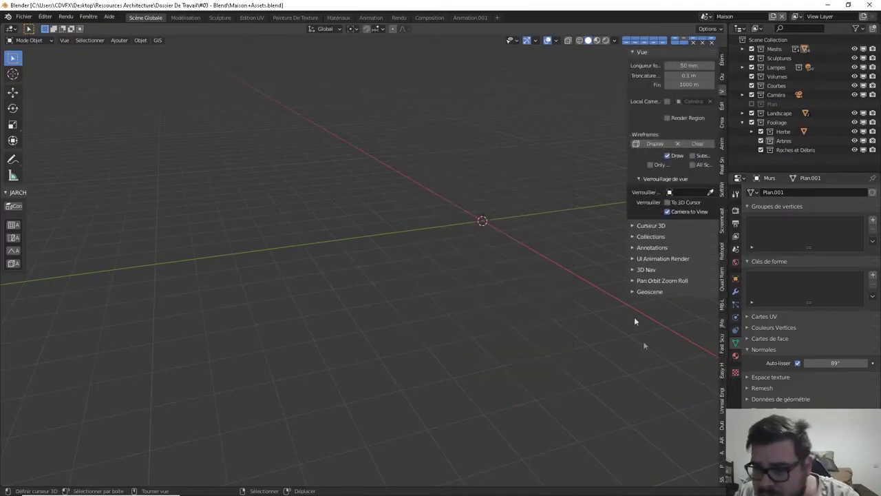
click(723, 61)
click(723, 77)
click(723, 90)
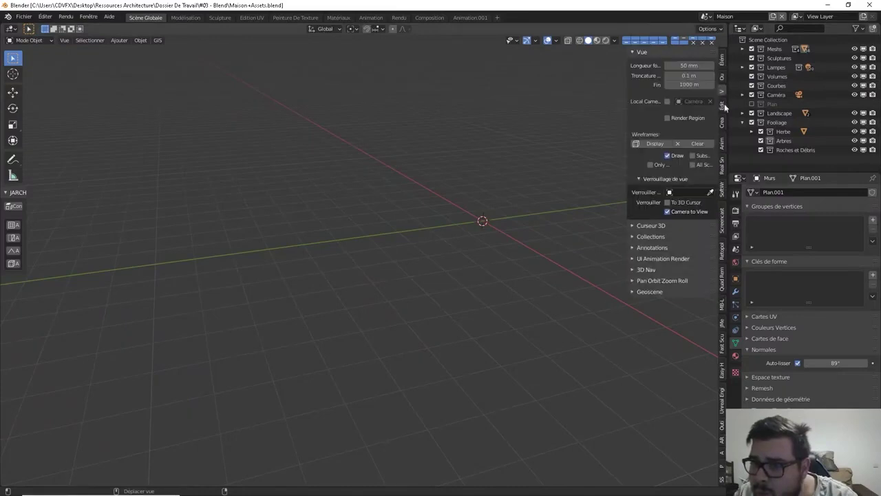
click(723, 106)
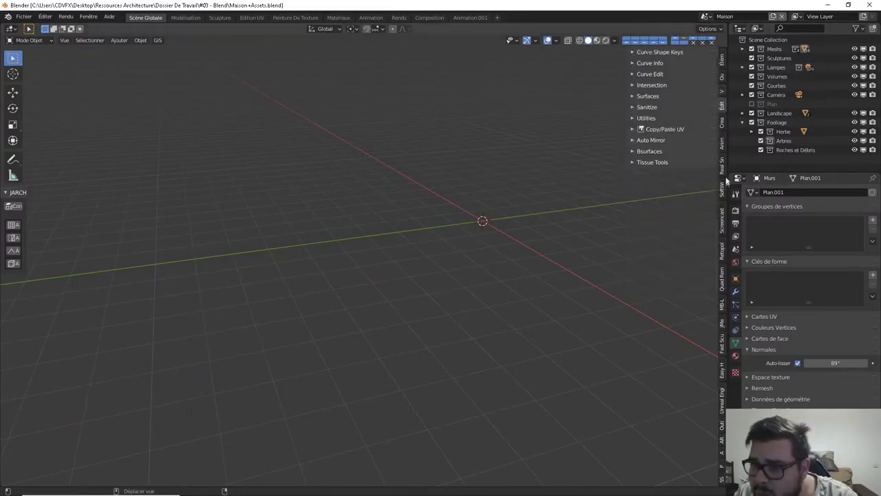
click(723, 92)
click(723, 79)
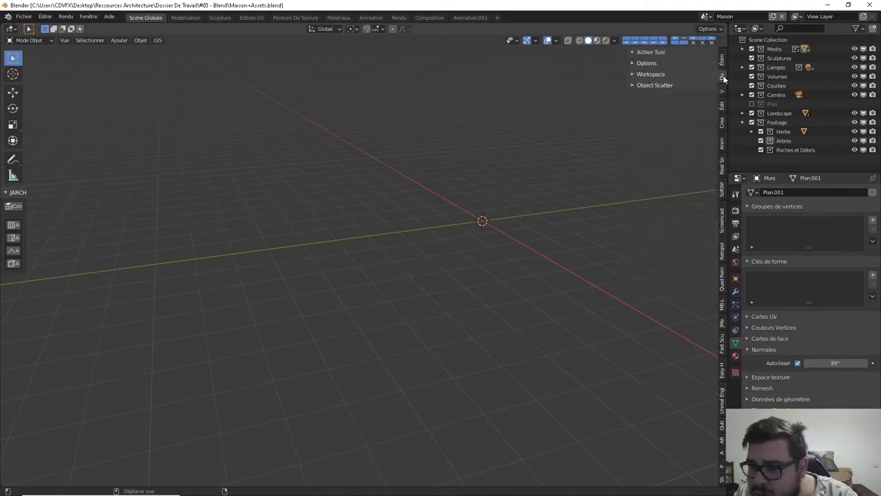
click(722, 122)
click(722, 144)
click(724, 165)
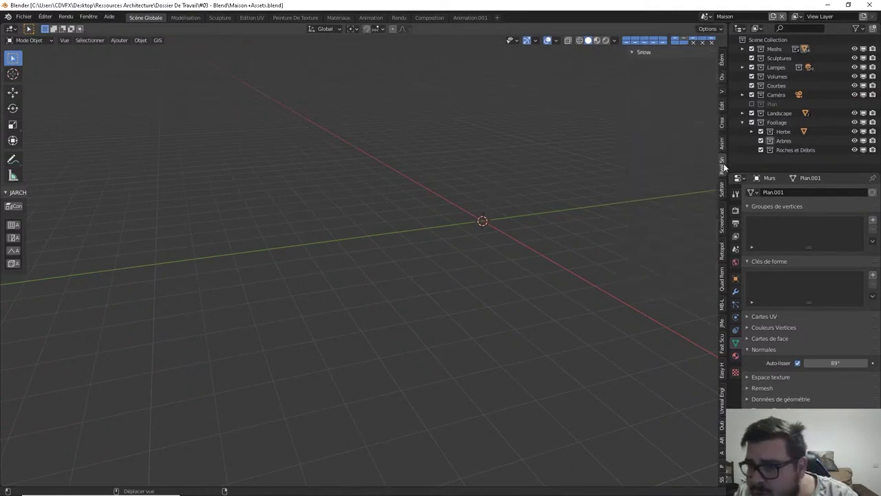
click(723, 188)
click(723, 221)
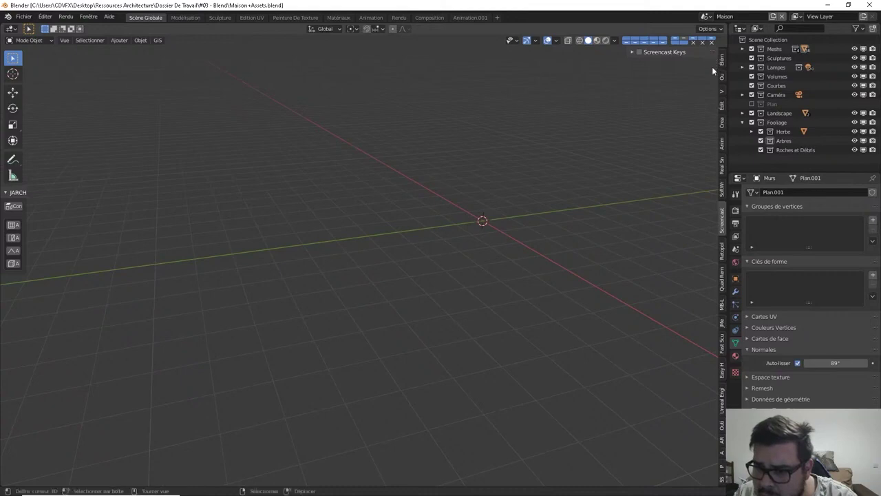
Collapse the scene's render property sections and scan them for Mtree settings.
click(734, 212)
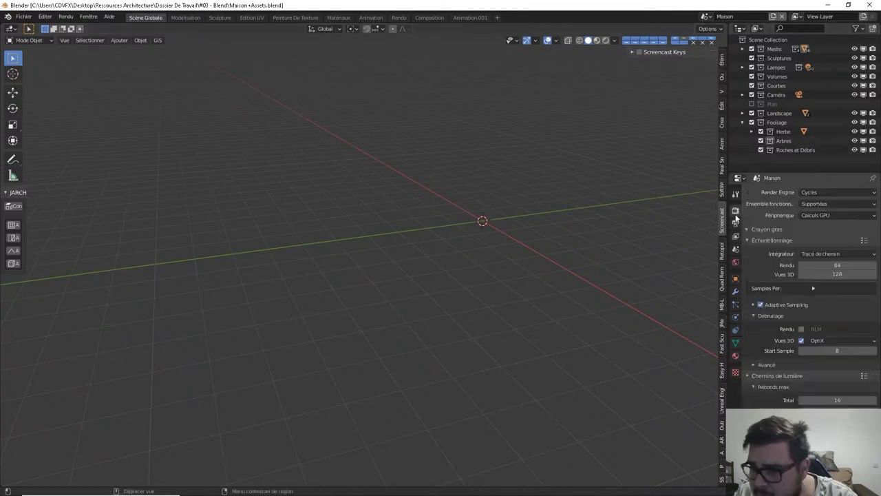
scroll(761, 234, down, 5)
scroll(760, 234, up, 4)
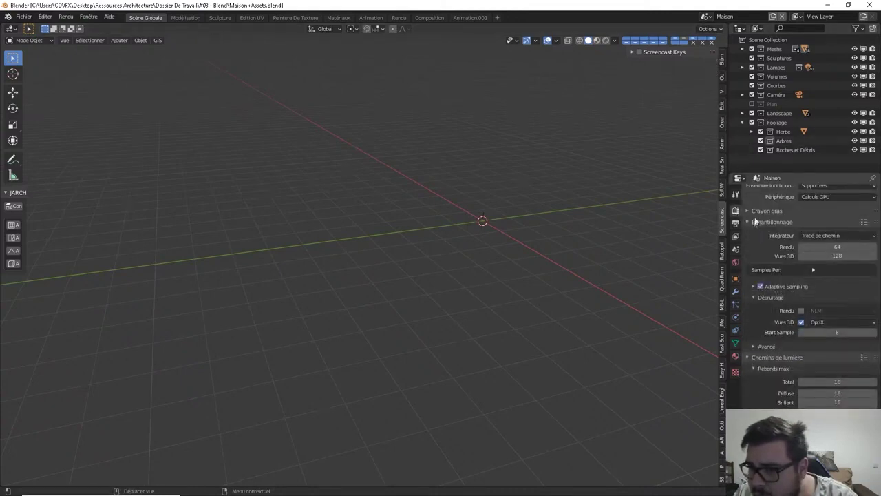
click(754, 222)
click(751, 232)
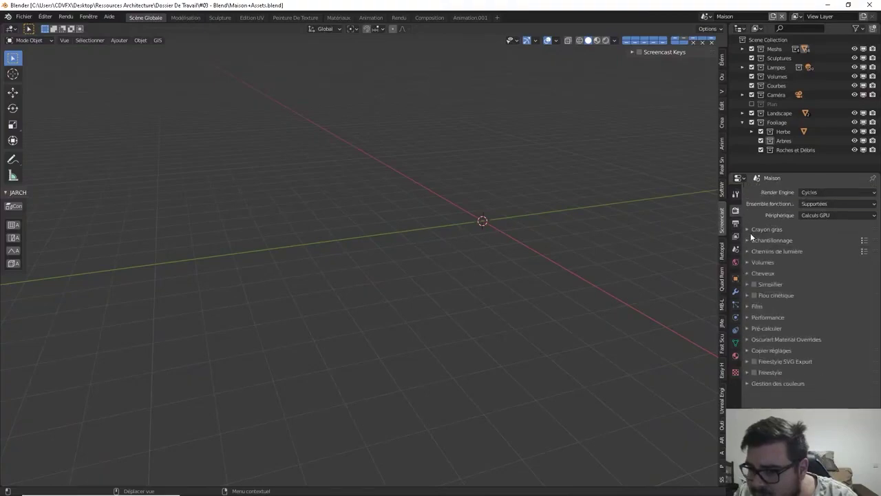
Check the editor types in the Animation.001 workspace and the Scène Globale toolbar for Mtree.
click(470, 17)
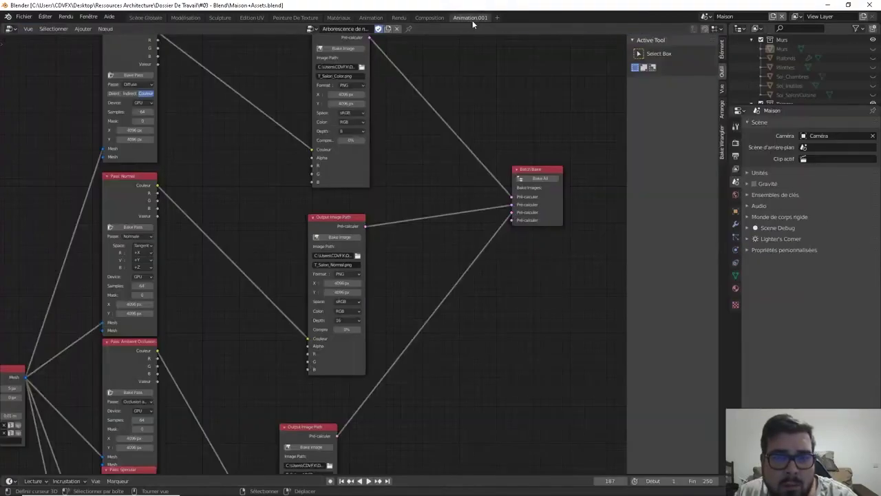
click(10, 28)
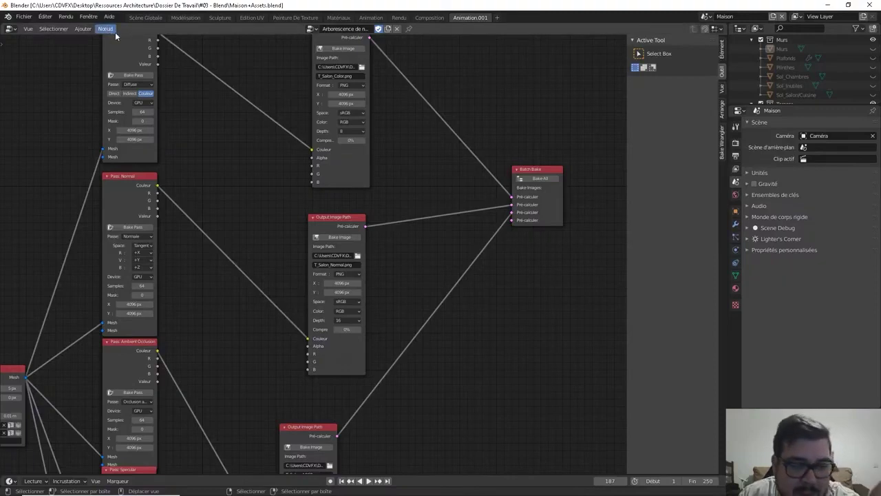
click(150, 18)
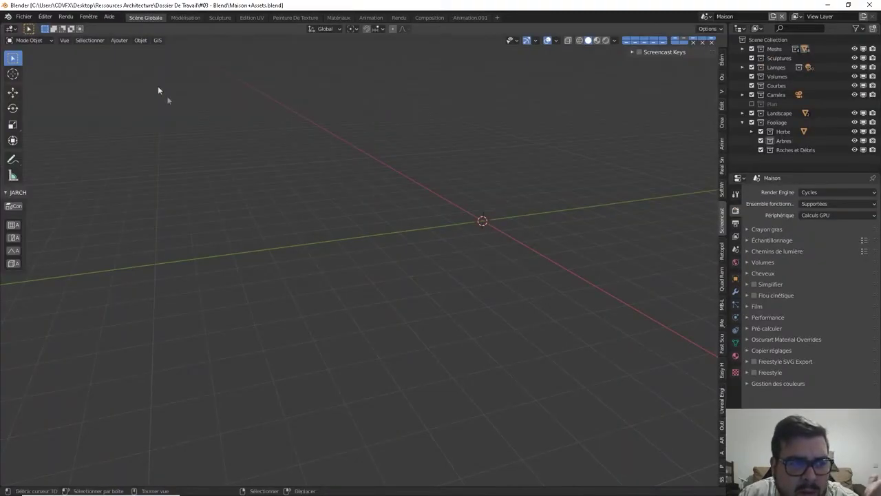
key(t)
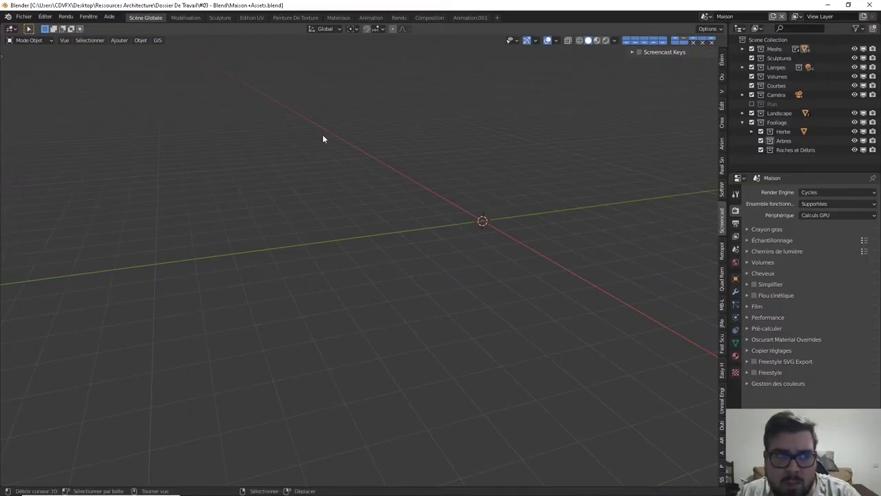
key(t)
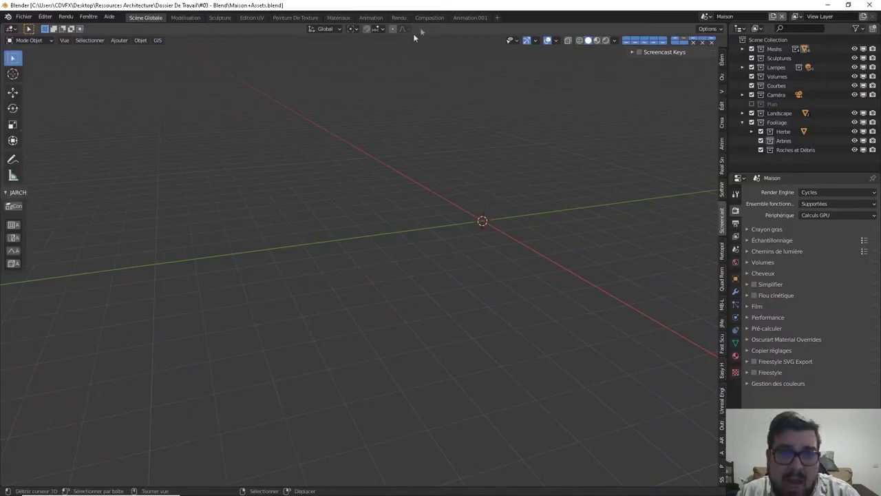
Examine the node editor in the Animation.001 workspace and the 2D Animation and VFX workspace templates for Mtree.
click(470, 17)
click(12, 30)
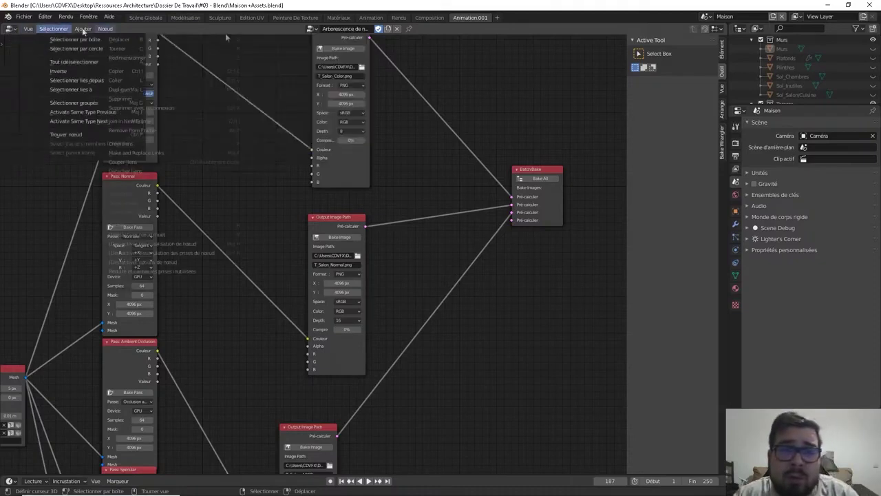
click(497, 17)
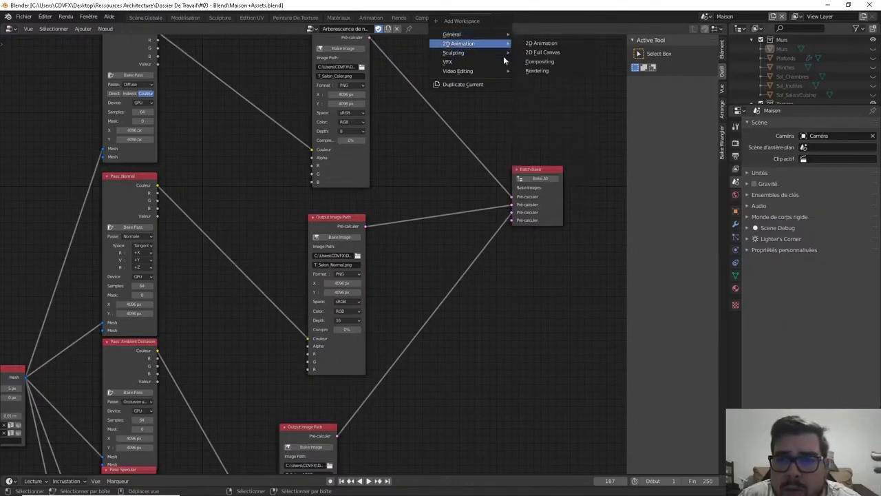
mouse_move(503, 60)
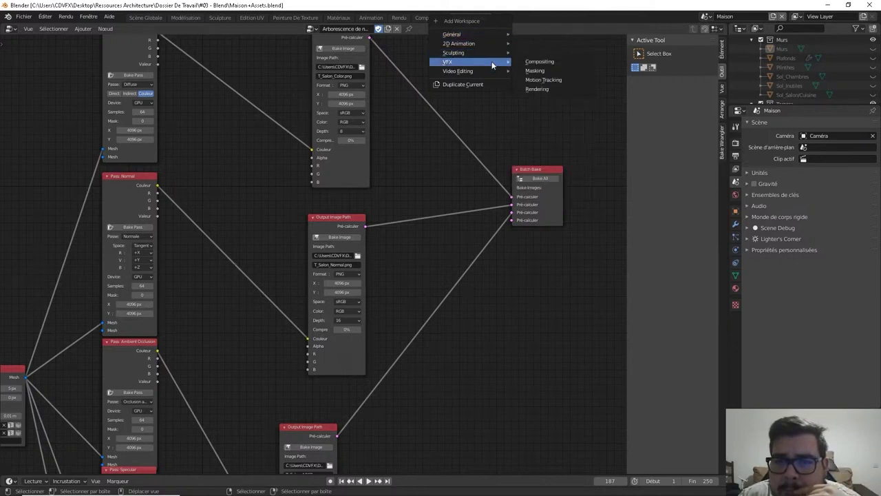
mouse_move(485, 40)
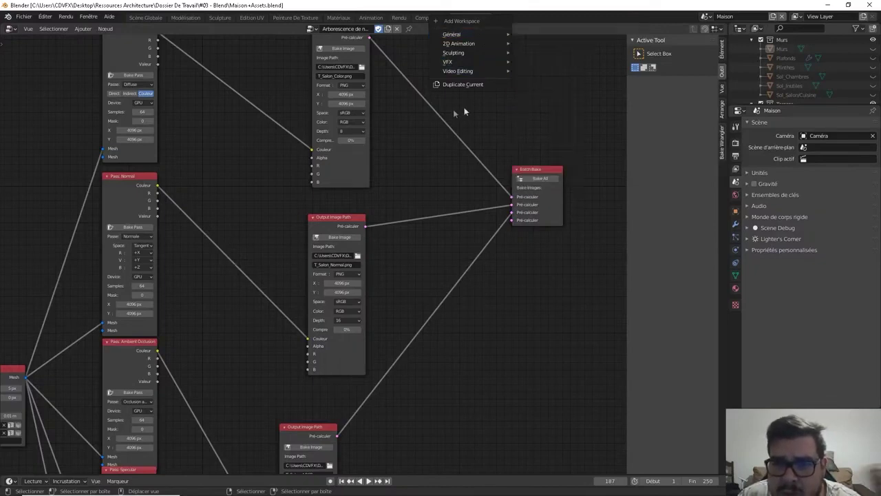
click(462, 84)
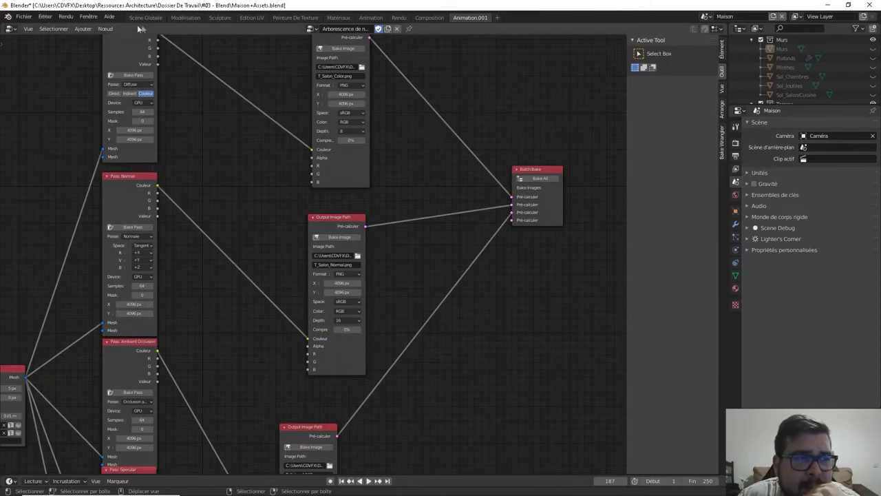
Look through the remaining sidebar categories in the Scène Globale workspace, from Retopology to SSGI, for Mtree.
click(144, 17)
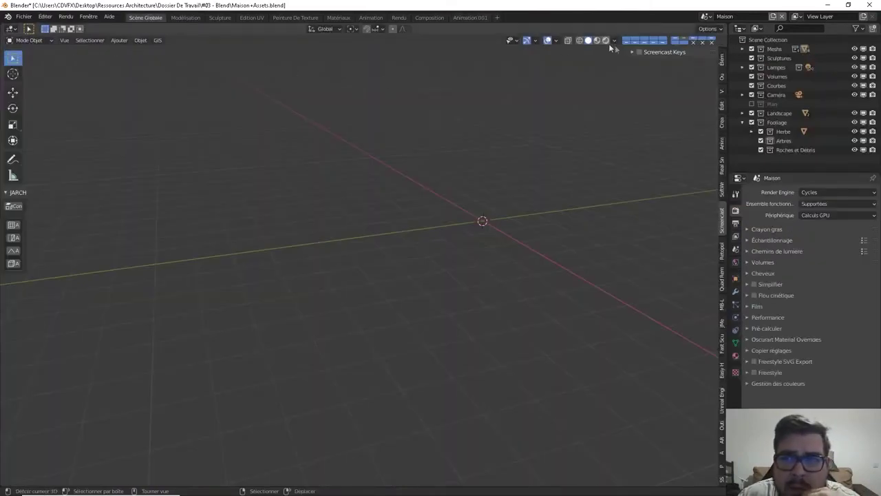
click(721, 250)
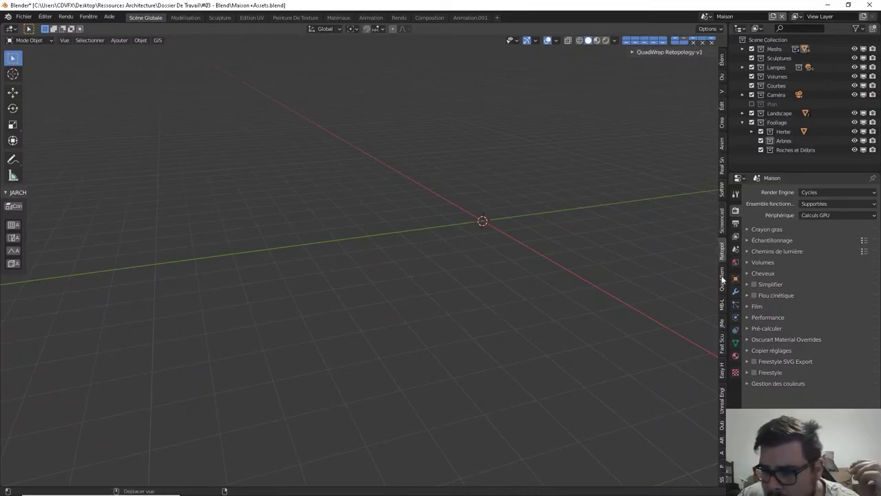
click(721, 278)
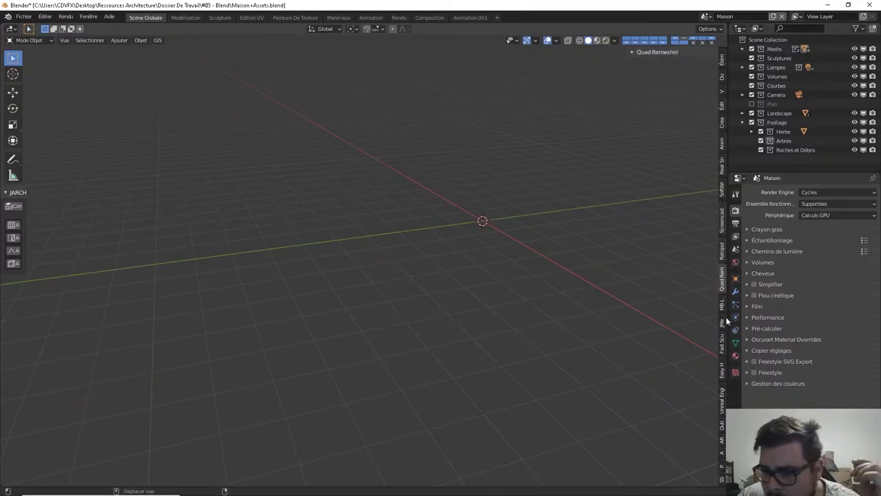
click(721, 425)
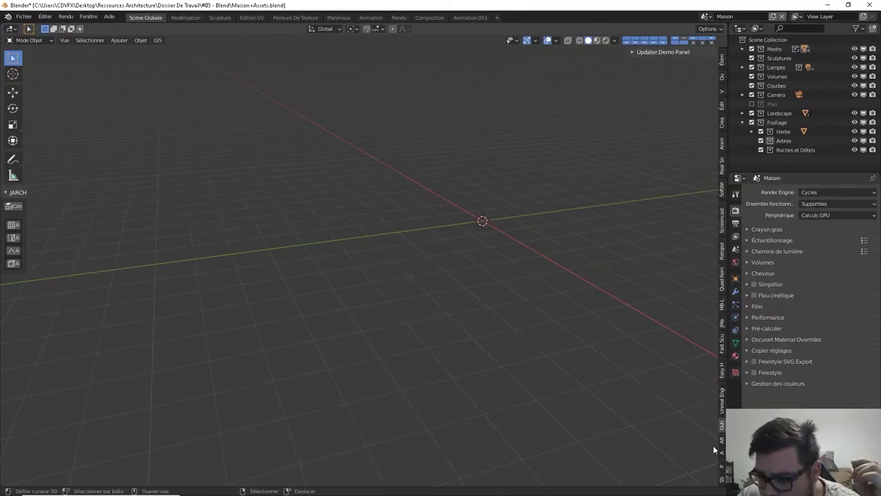
click(721, 439)
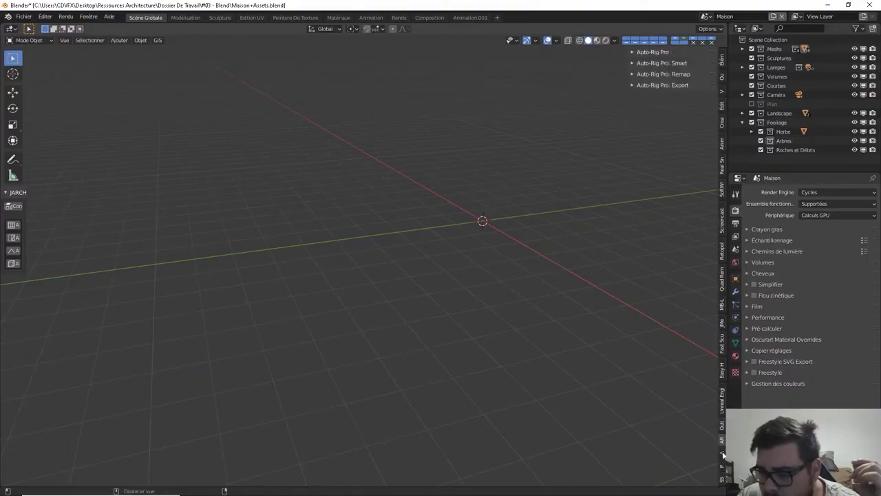
click(722, 452)
click(721, 466)
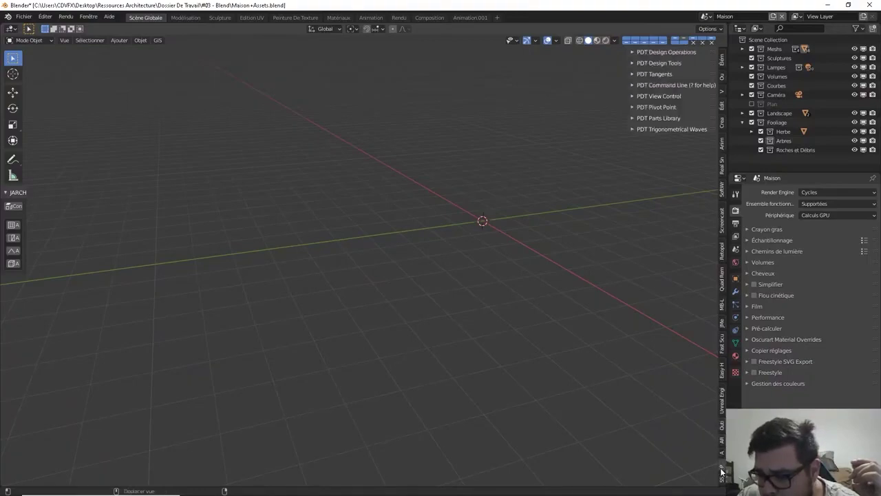
click(722, 478)
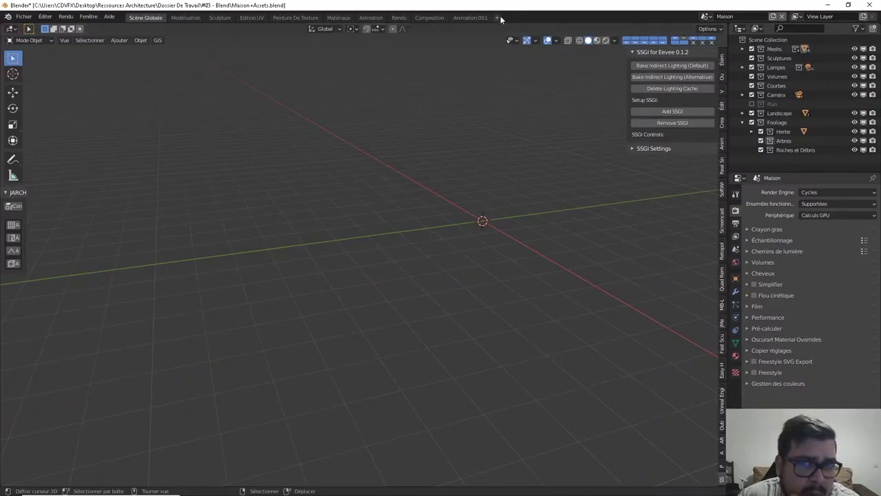
Check the general workspace templates and the Scène Globale mode and editor-type lists for Mtree.
click(480, 17)
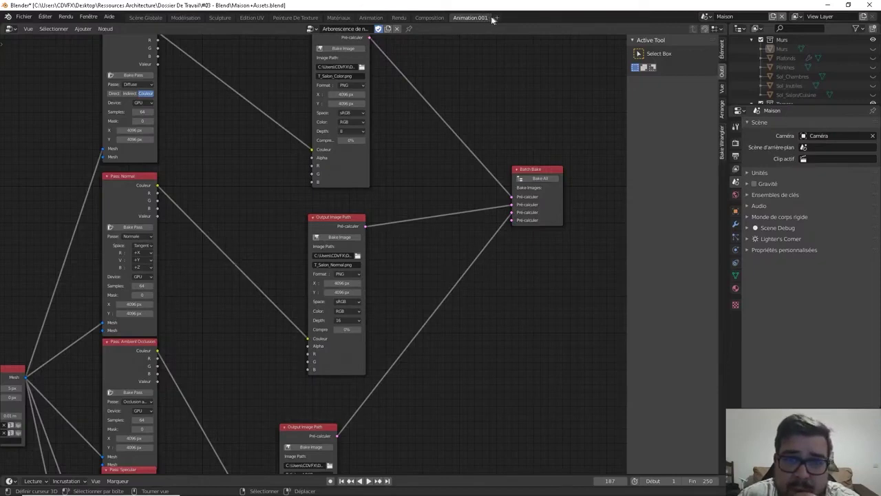
click(497, 18)
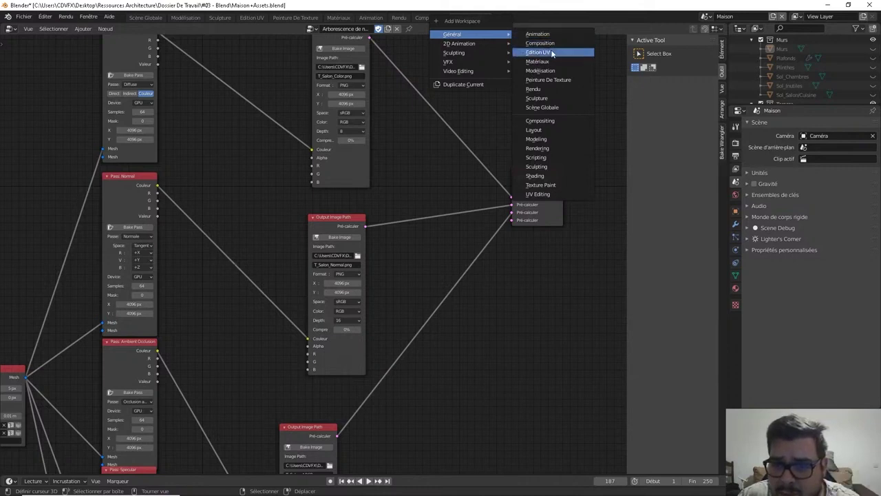
click(559, 157)
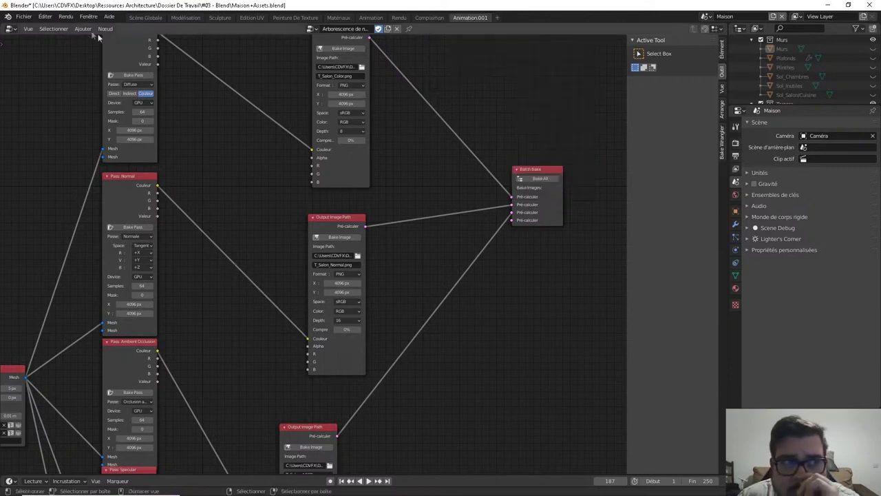
click(146, 18)
click(36, 41)
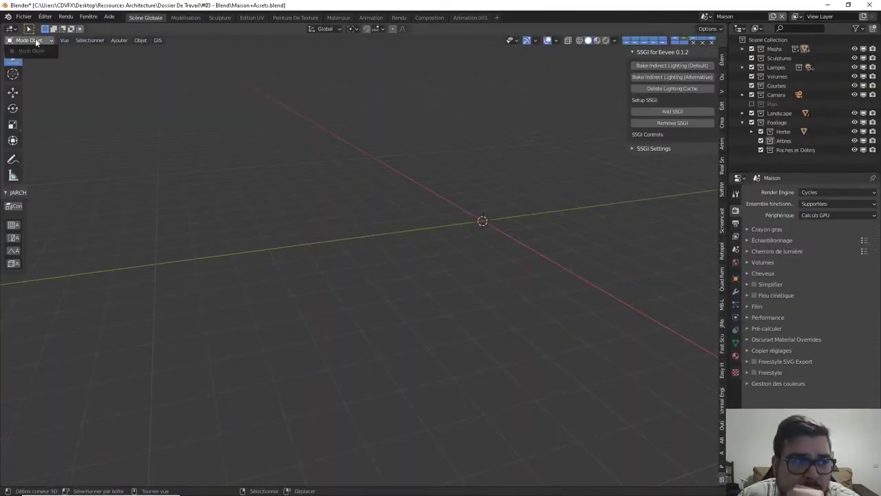
click(11, 29)
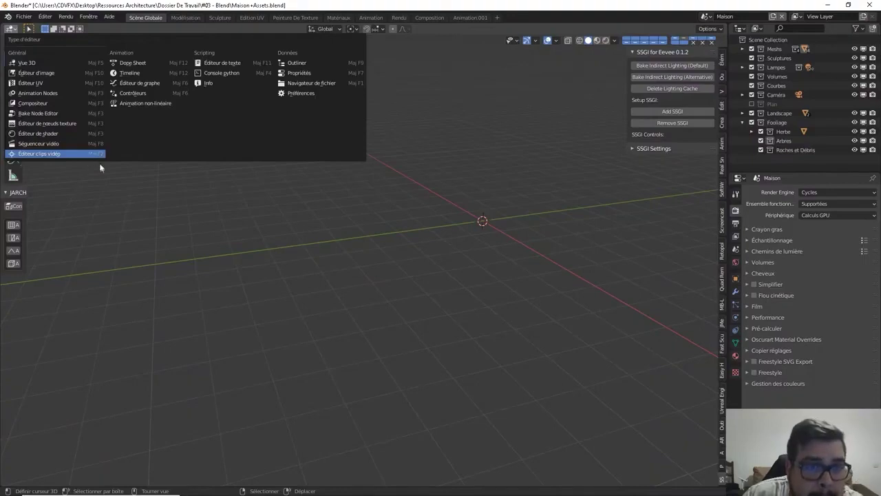
click(120, 170)
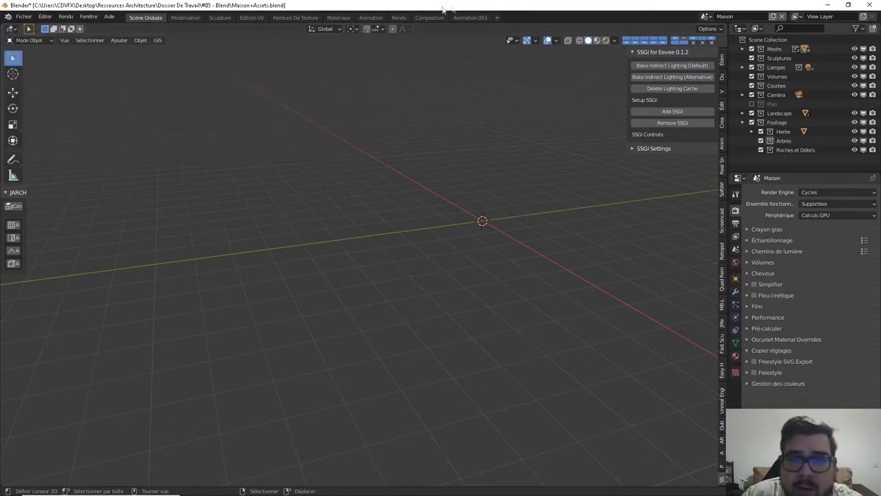
Recheck the workspace templates and editor types, plus the Animation.001 and Composition node editors, for Mtree.
click(497, 17)
mouse_move(491, 33)
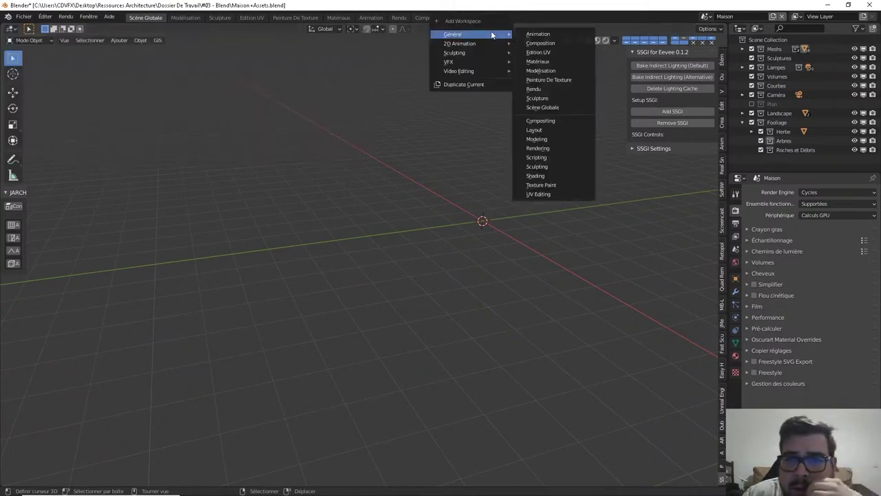
click(537, 34)
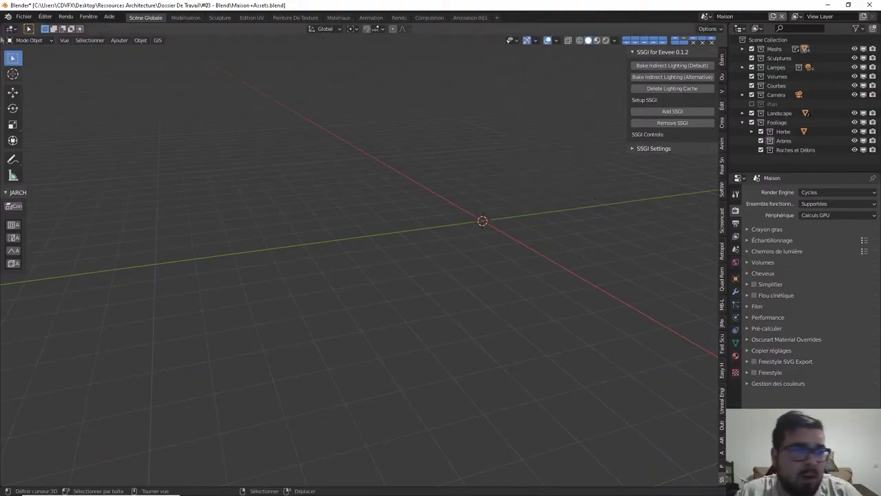
click(12, 30)
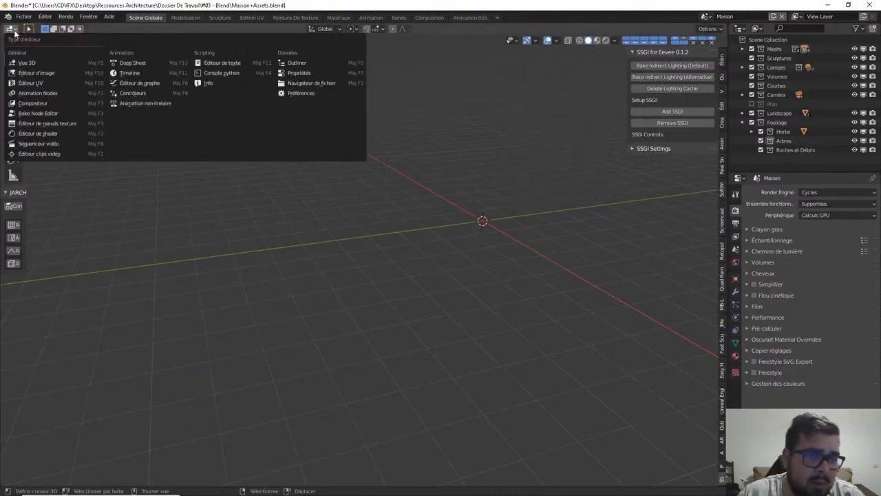
click(15, 32)
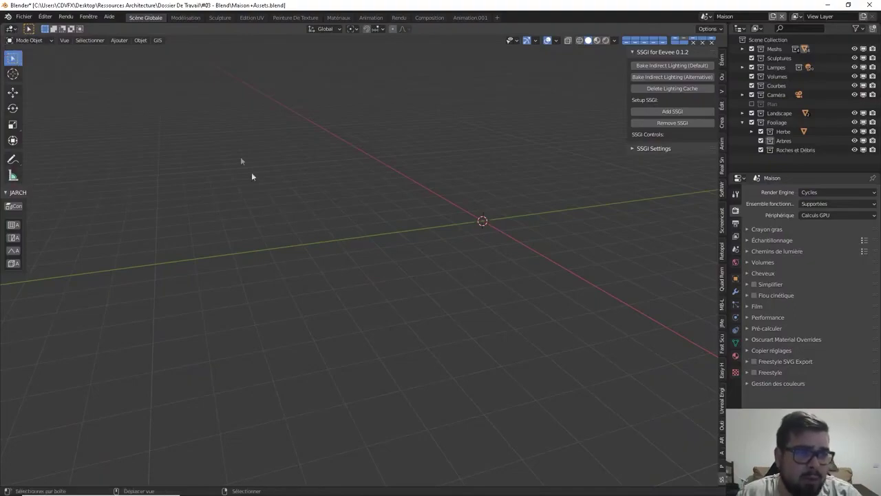
click(461, 18)
scroll(251, 151, down, 2)
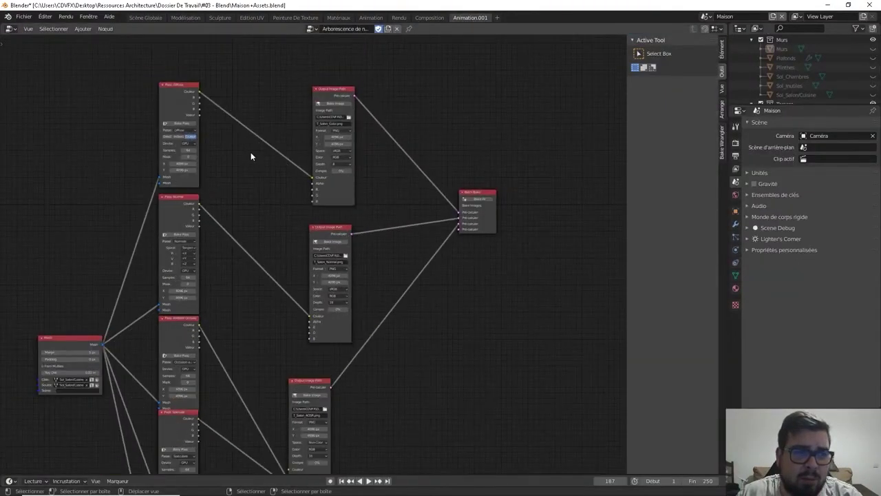
click(428, 18)
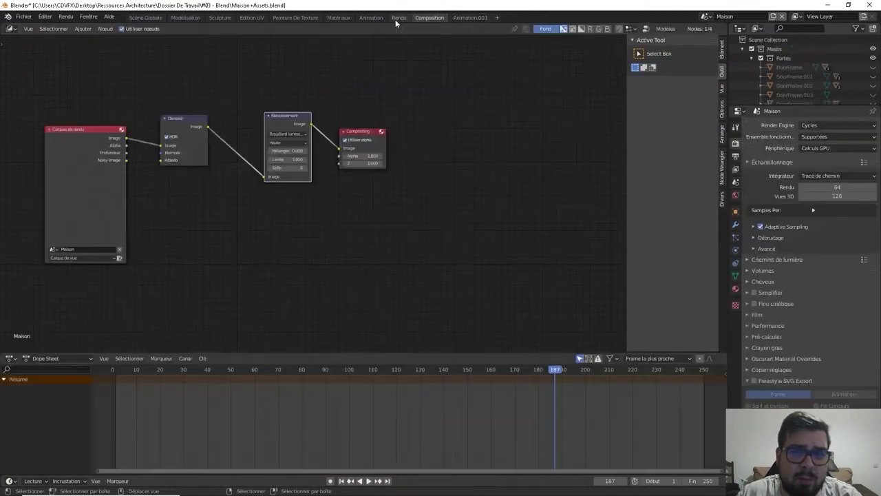
Add a new general Animation workspace and close its graph editor and Dope Sheet areas, leaving a large 3D view.
click(497, 17)
mouse_move(484, 38)
click(544, 33)
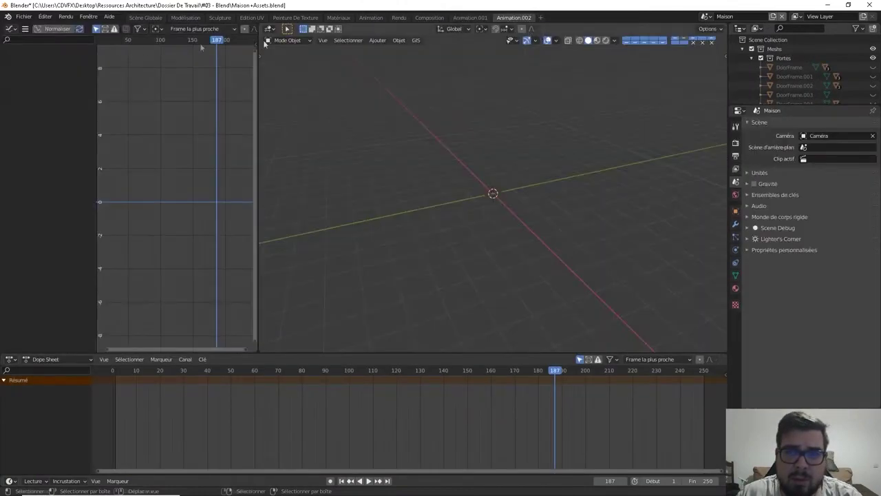
click(11, 28)
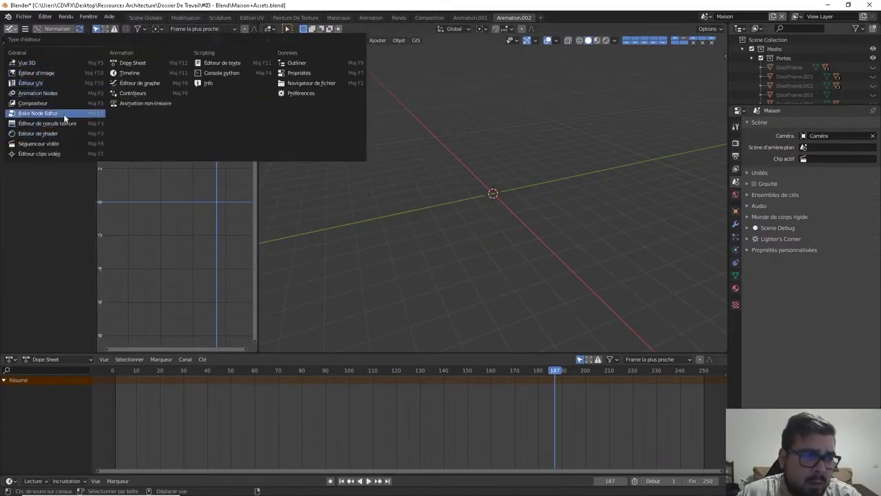
click(58, 133)
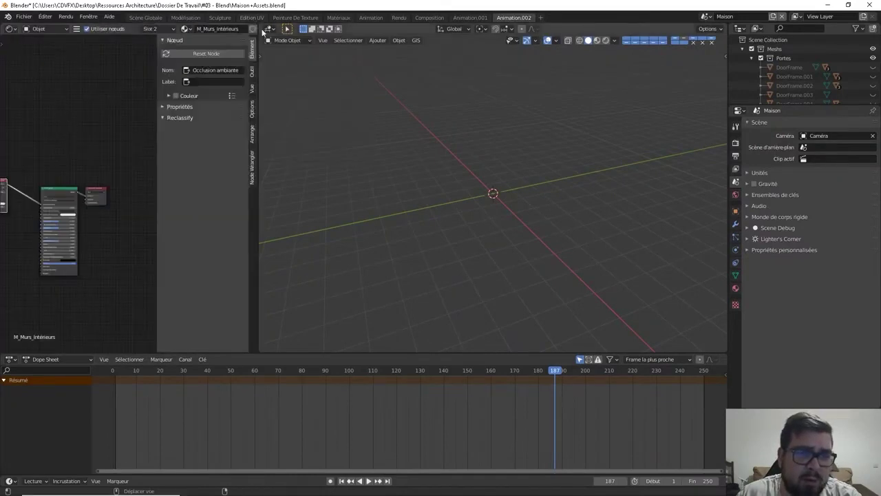
drag(259, 24, 157, 169)
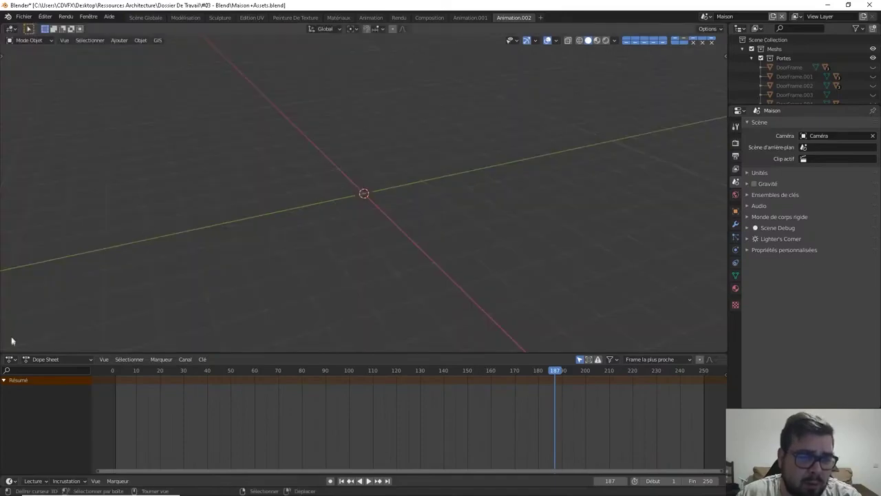
drag(4, 352, 32, 263)
Switch the new workspace's main area to the shader editor and bring the material nodes into view.
click(11, 28)
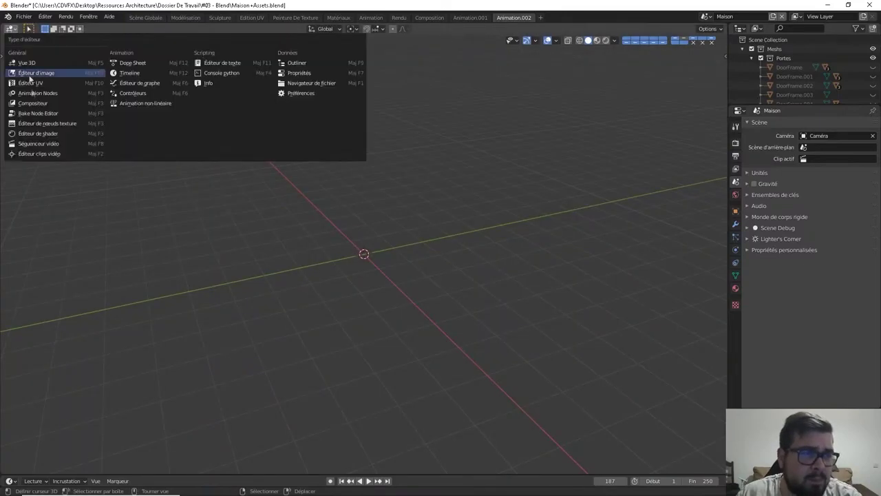
click(29, 143)
click(11, 28)
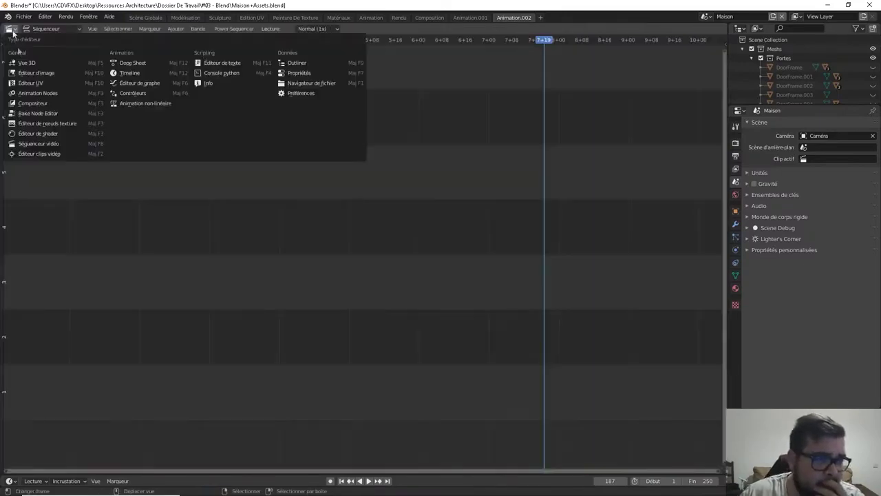
click(40, 131)
middle_drag(204, 175, 311, 168)
Look through the shader editor's addable node categories, shader types and editor types for Mtree.
key(shift+a)
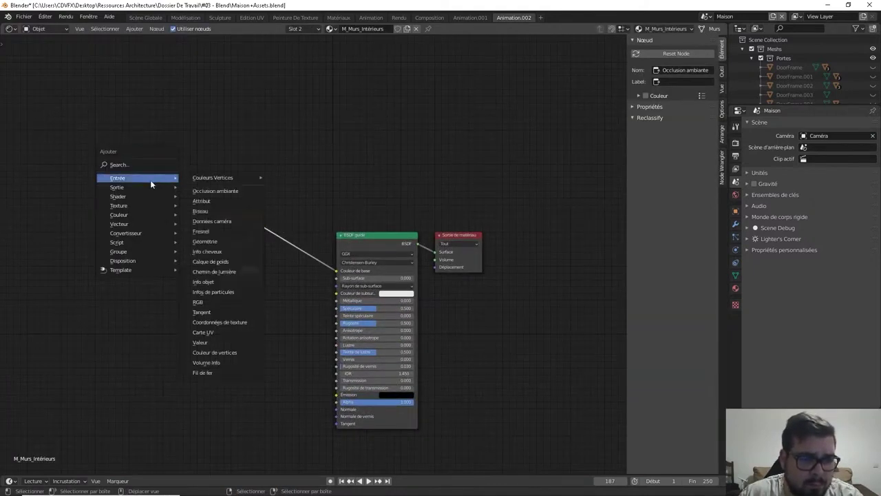
mouse_move(137, 190)
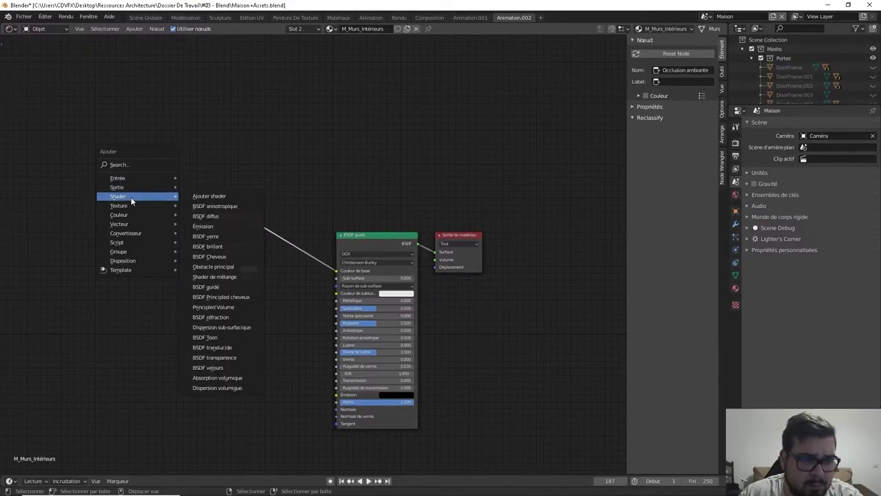
mouse_move(128, 222)
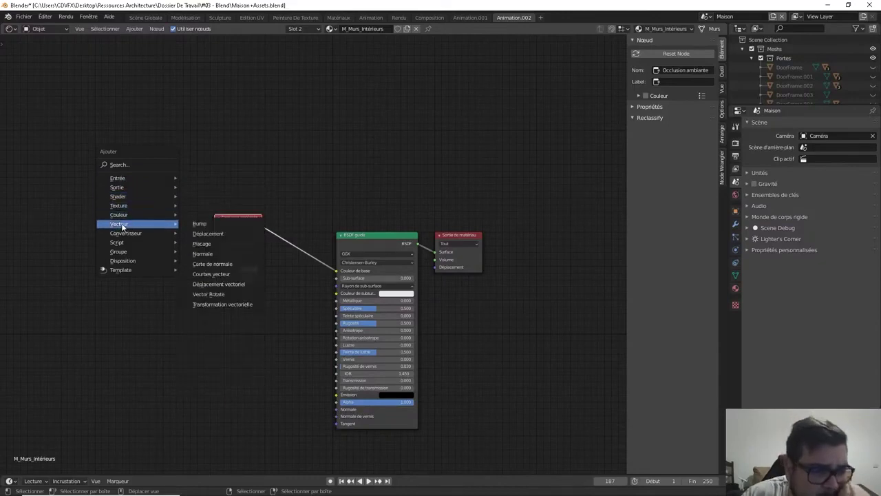
mouse_move(120, 236)
mouse_move(125, 252)
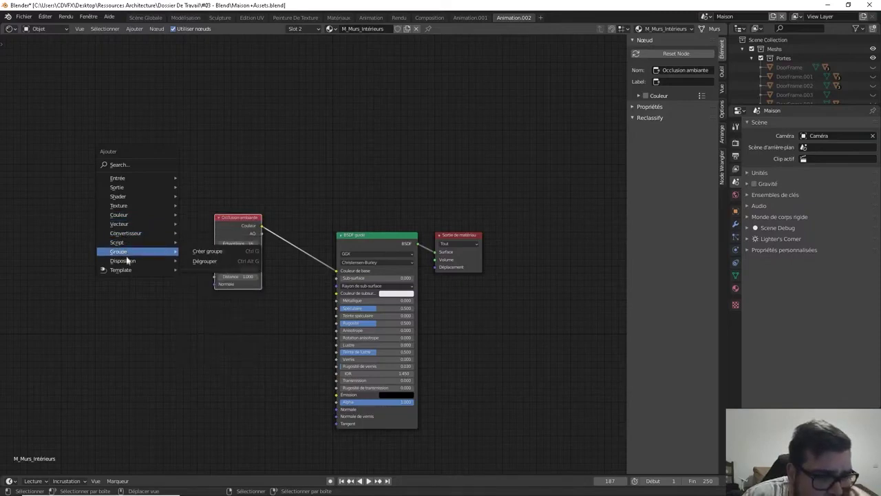
click(35, 29)
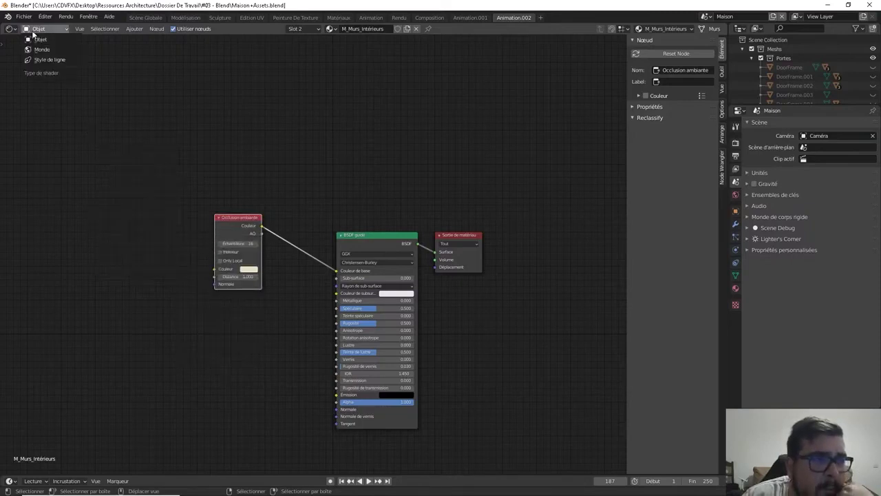
click(16, 30)
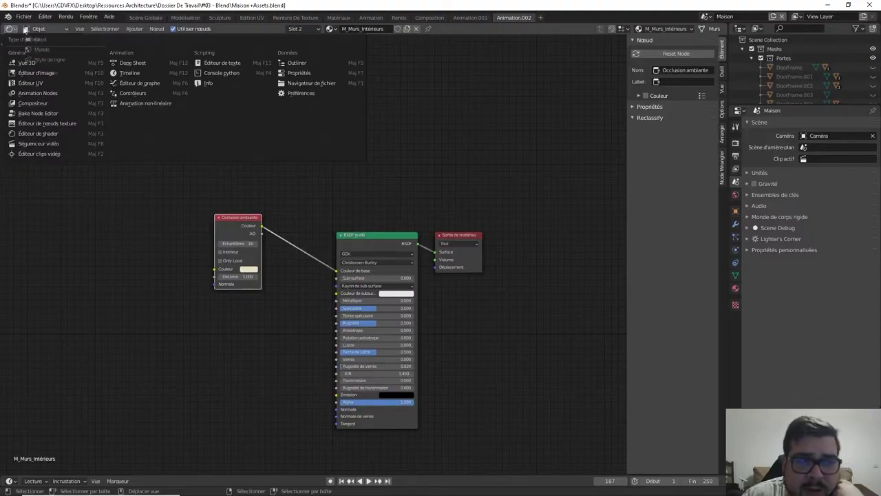
Search the add-ons in the preferences for "tre" and expand the Modular trees add-on's details.
click(45, 16)
click(72, 149)
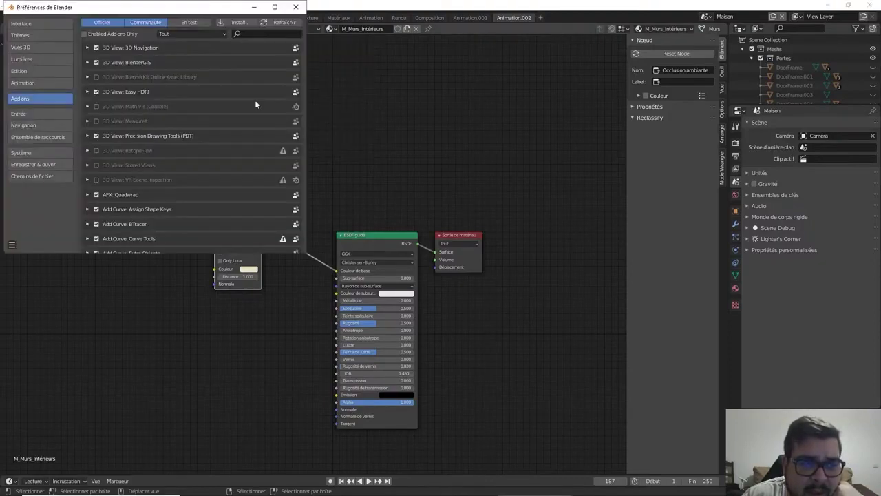
text(mir)
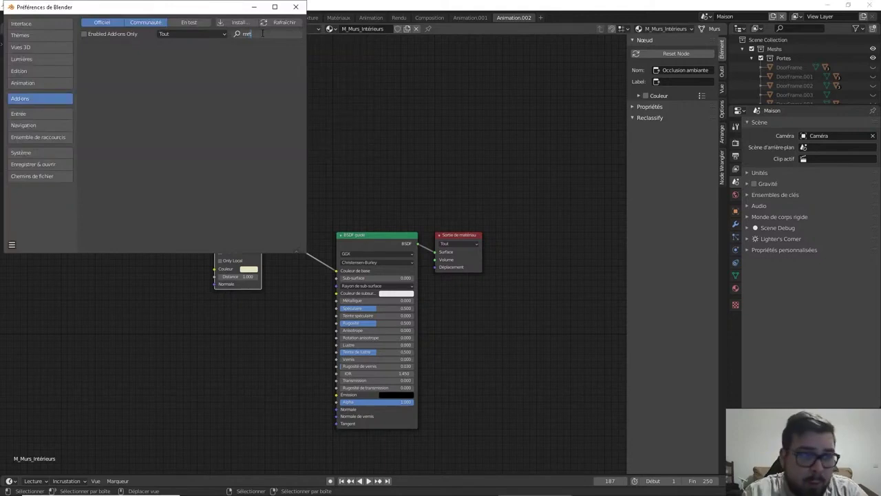
key(BackSpace)
text(t)
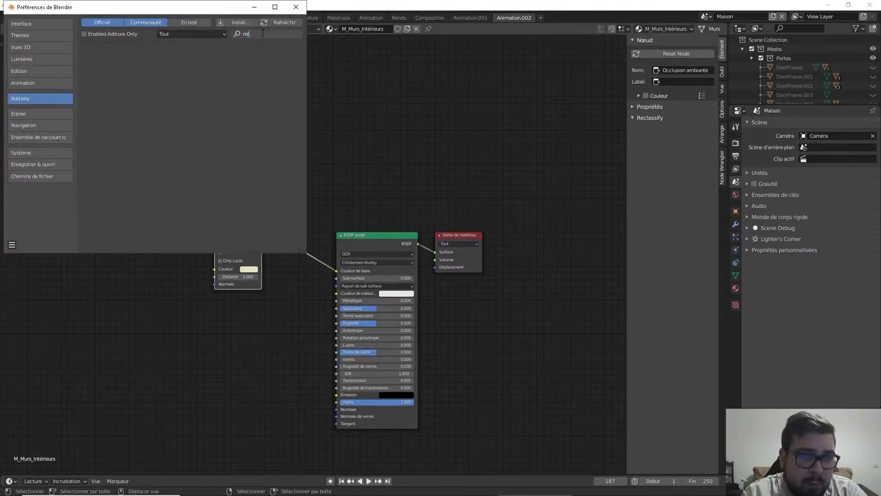
key(BackSpace)
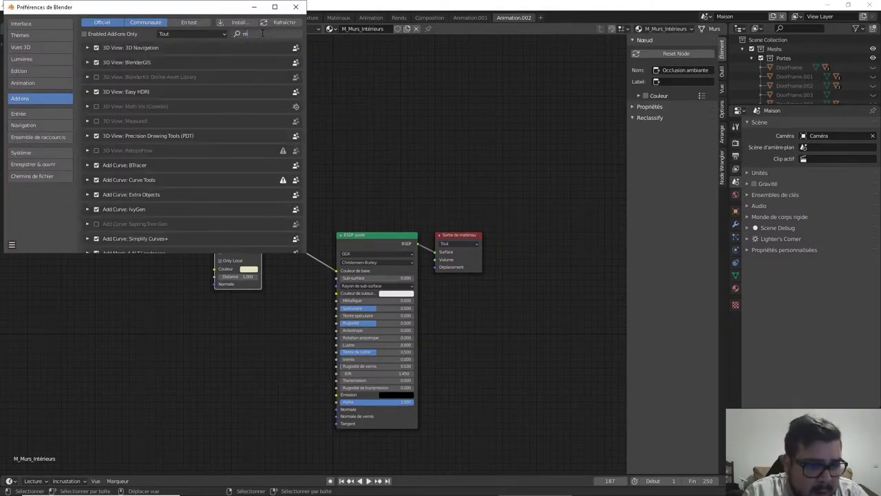
text(t)
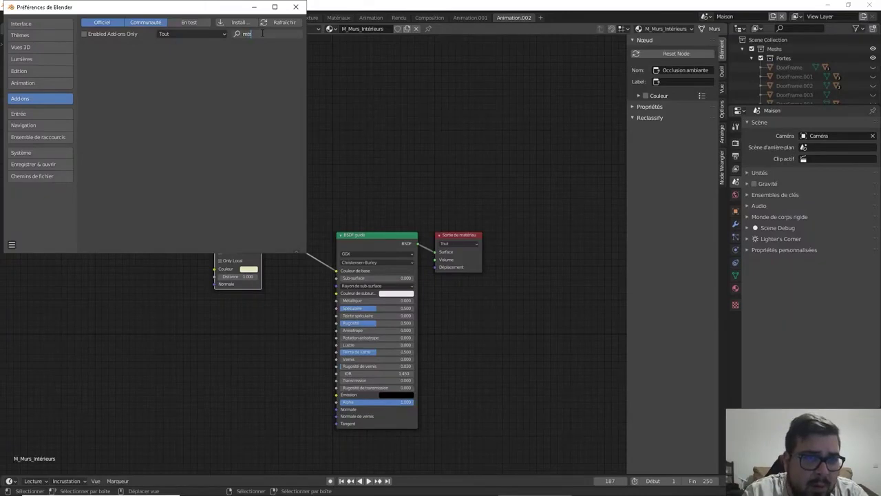
key(BackSpace)
key(BackSpace)
text(tre)
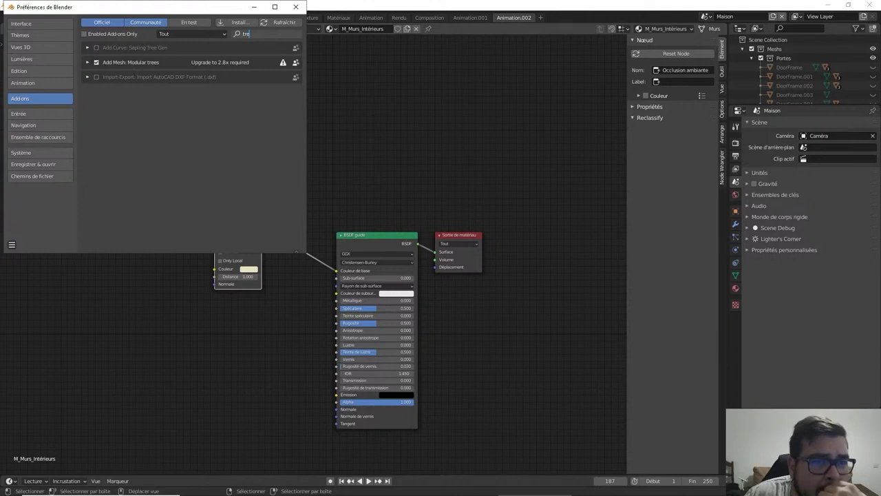
key(Return)
click(88, 62)
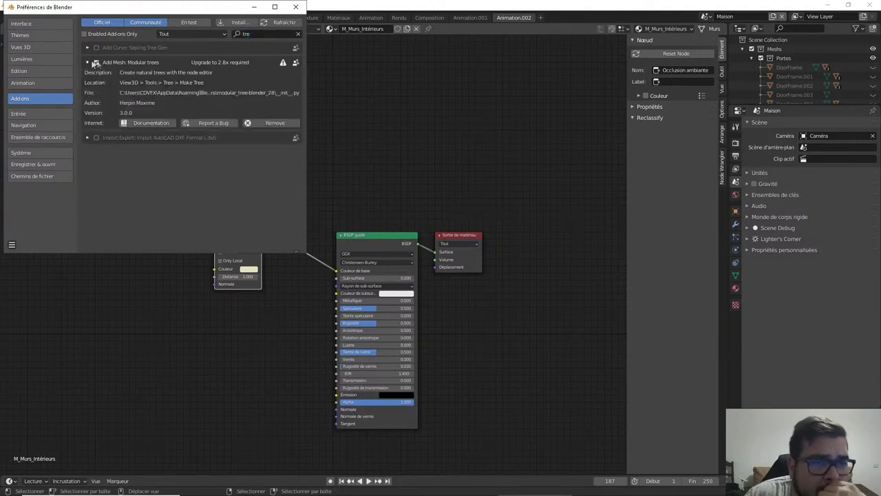
Remove the Modular trees add-on and clear the add-on search filter.
click(274, 124)
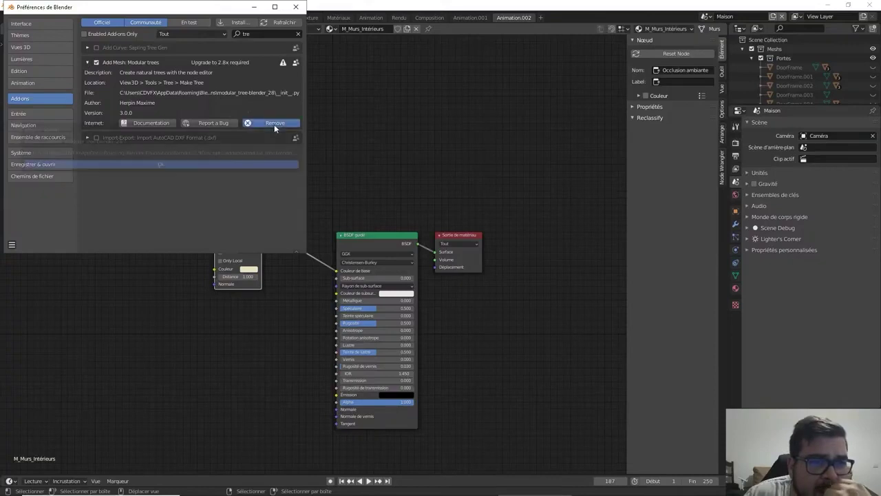
click(232, 164)
click(296, 34)
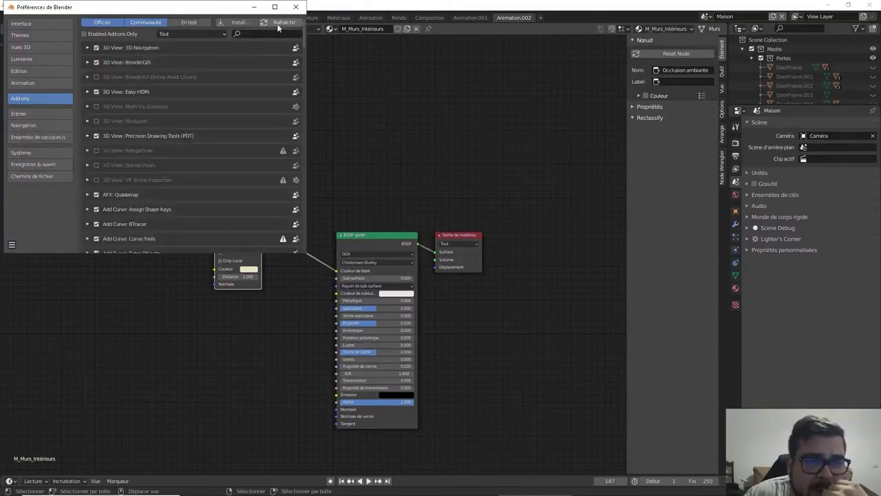
Install the add-on from modular_tree-blender_28.zip in the Downloads folder.
click(239, 22)
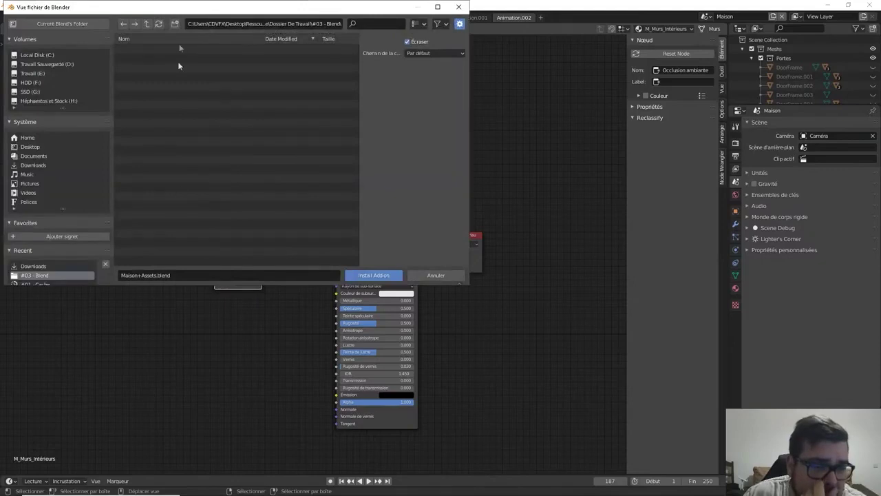
click(38, 165)
double_click(137, 68)
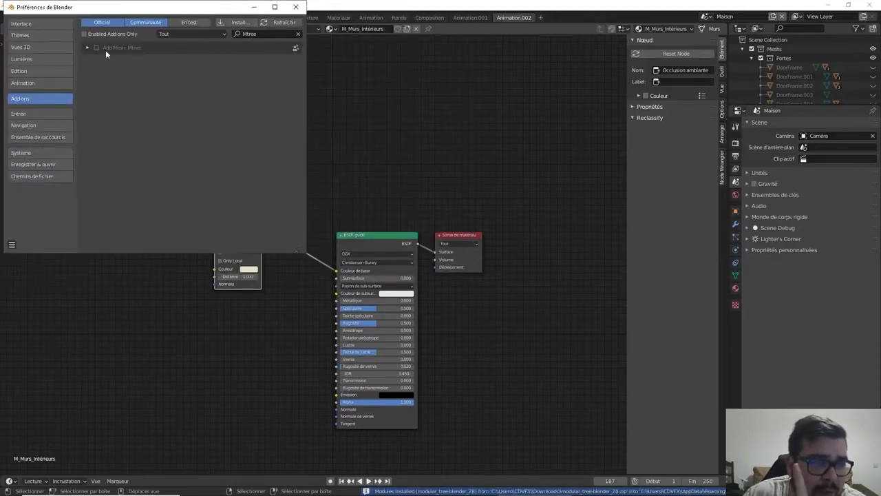
Try to enable the Mtree add-on and expand its details.
click(96, 46)
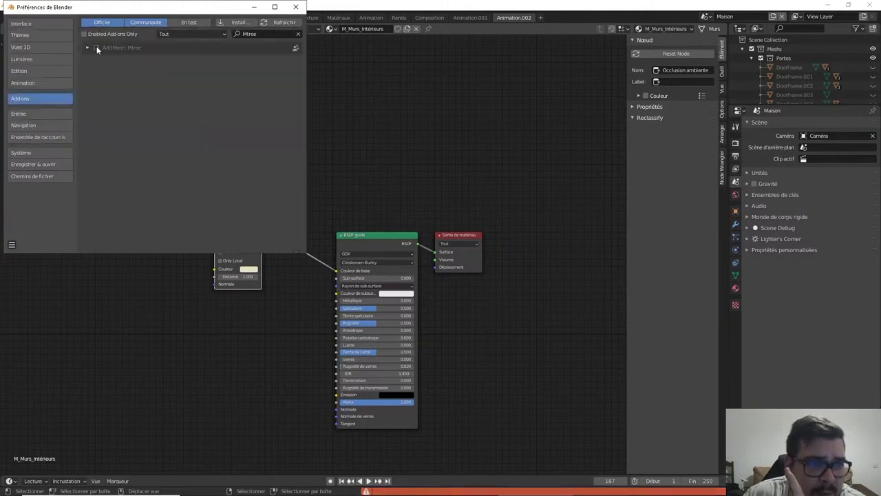
click(97, 46)
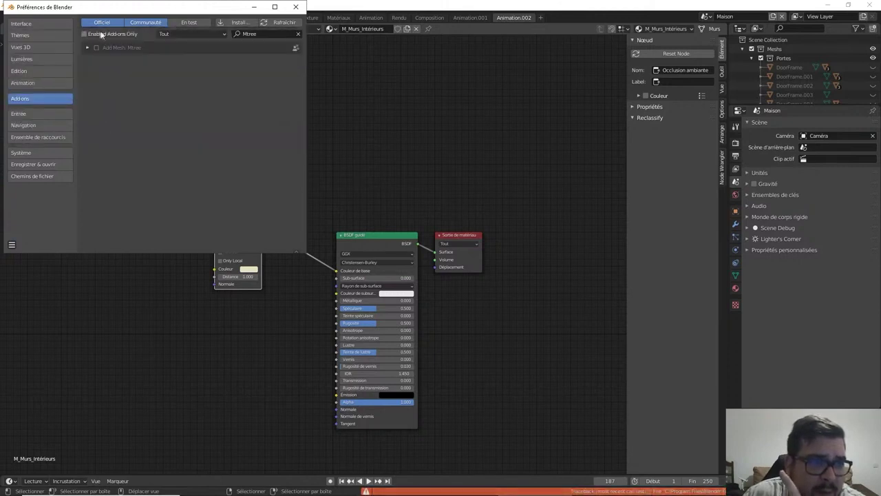
click(86, 48)
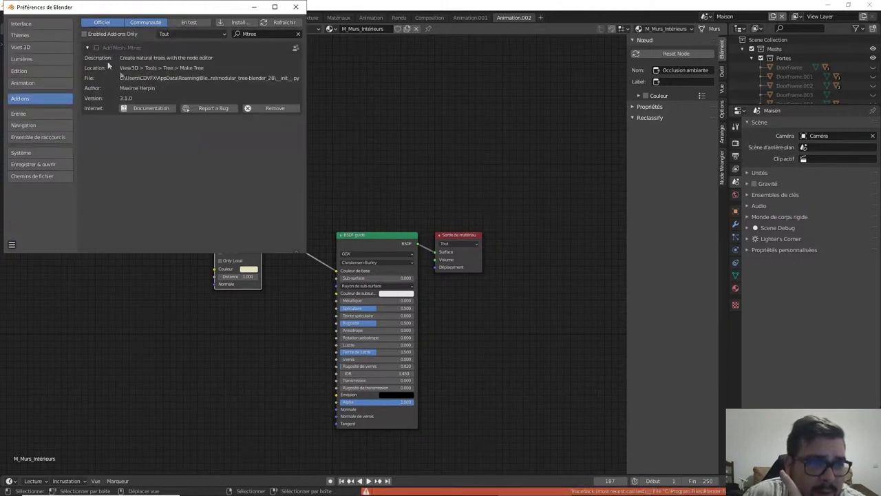
Remove the modular_tree-blender_28 add-on, confirm its removal and close the preferences.
click(268, 108)
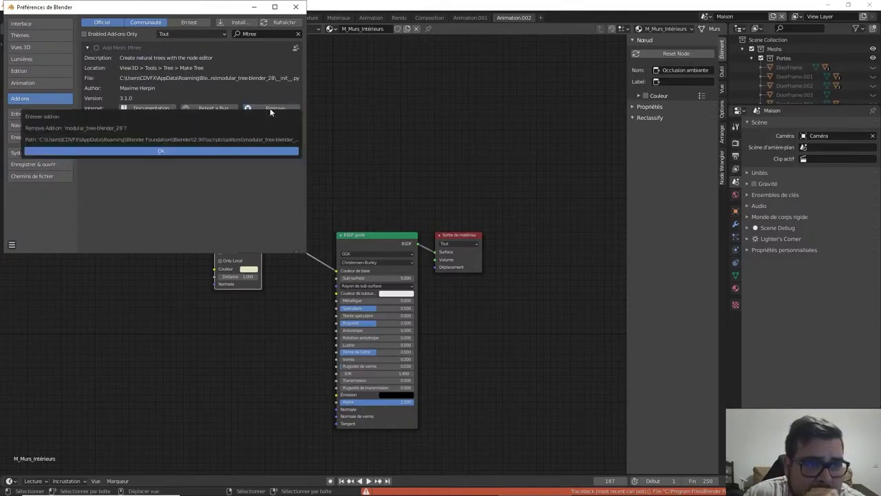
click(220, 150)
click(296, 7)
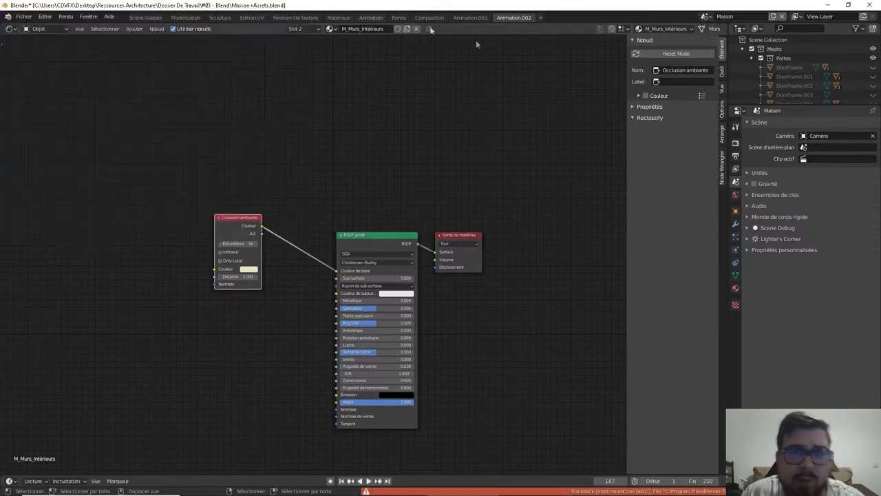
Quit Blender without saving the changes and reopen Maison+Assets.blend from the #03 - Blend folder.
click(869, 5)
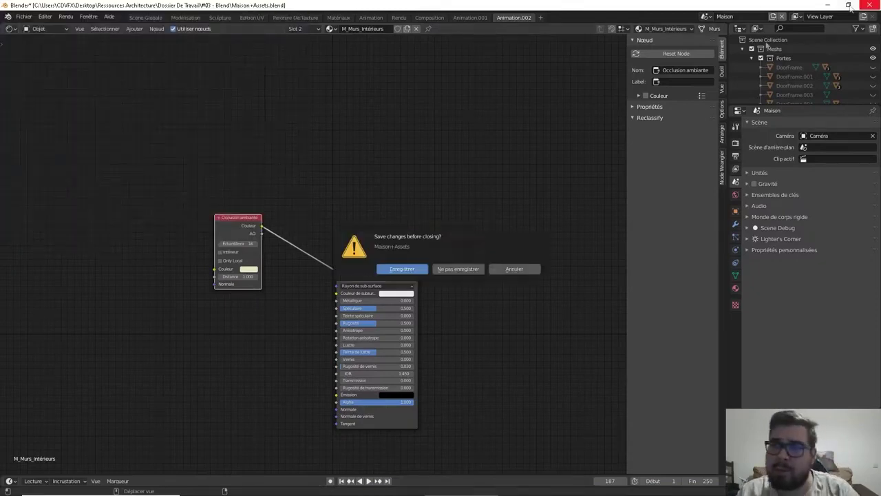
click(465, 270)
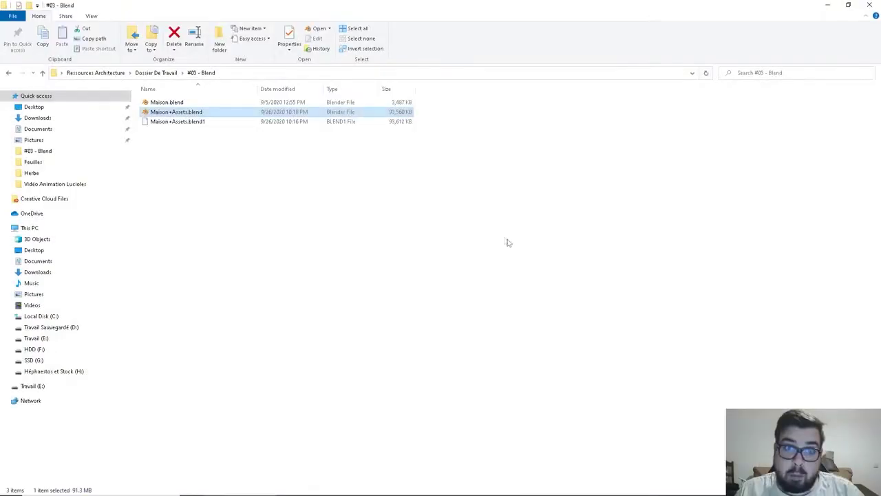
double_click(169, 113)
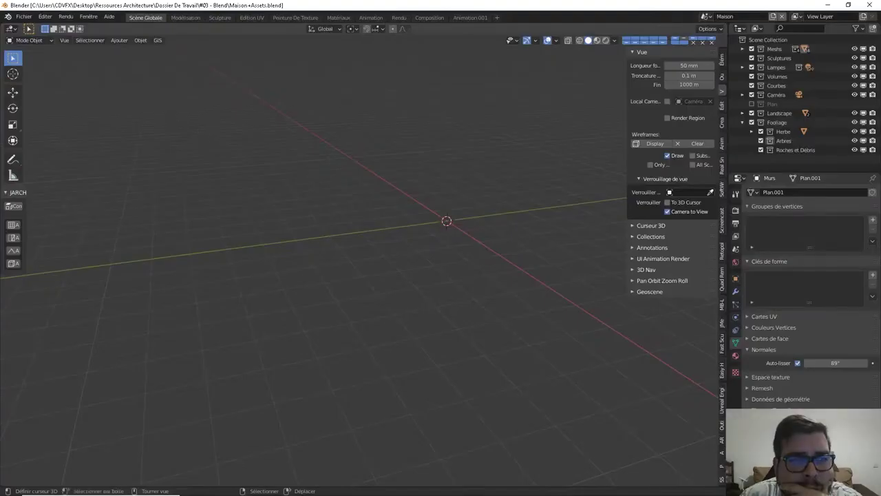
Search the add-ons in the preferences for "tree" and enable Add Curve: Sapling Tree Gen.
click(24, 15)
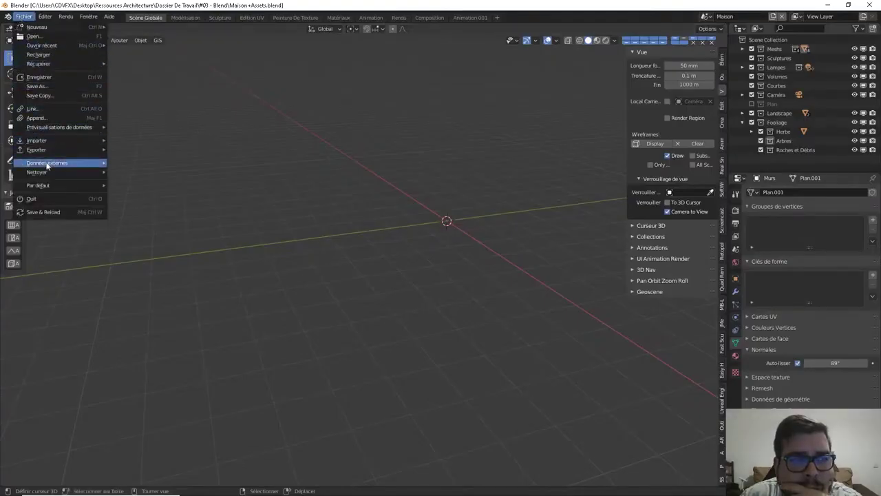
mouse_move(46, 19)
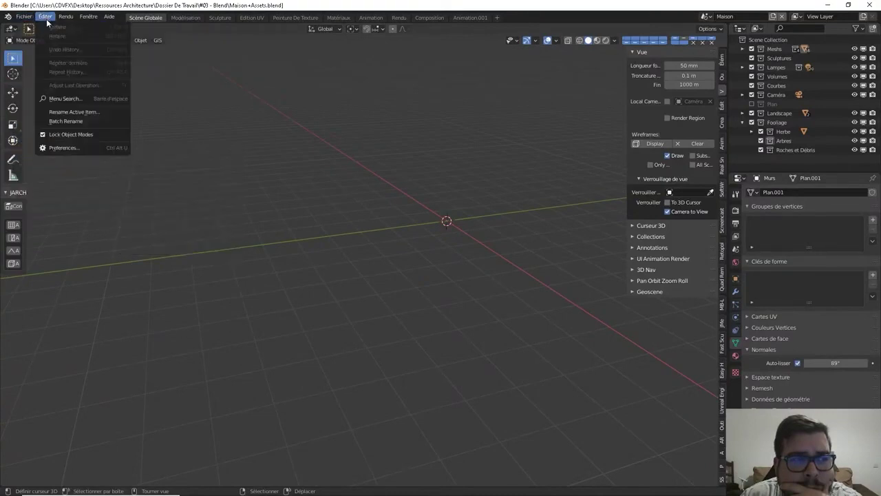
click(65, 148)
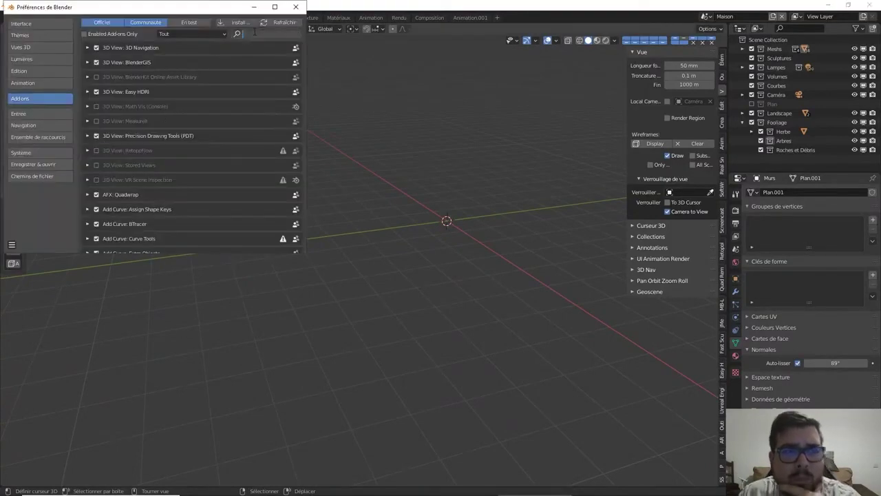
text(tree)
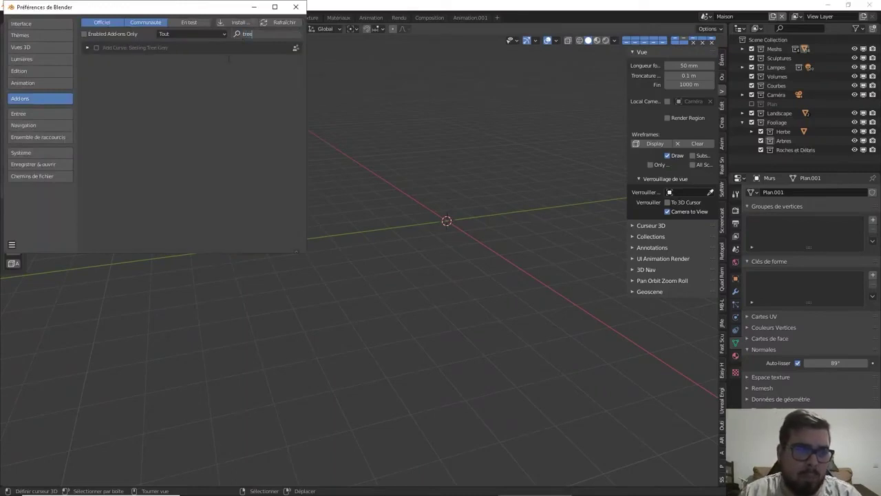
key(Return)
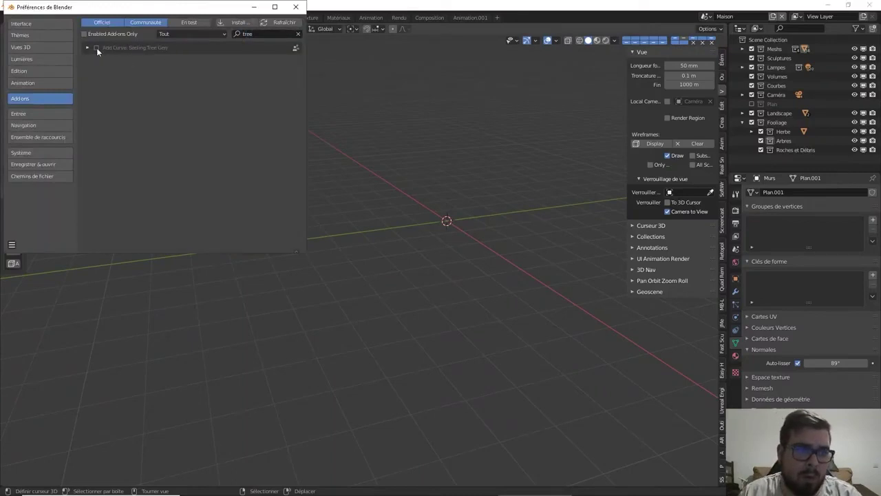
click(97, 48)
click(111, 48)
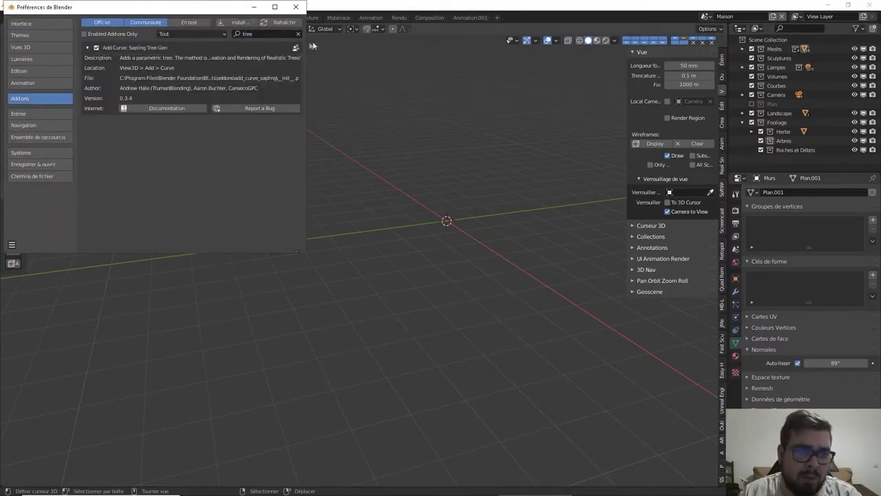
click(301, 6)
Try to add a Sapling Tree Gen curve in the Maison scene.
key(shift+a)
mouse_move(368, 253)
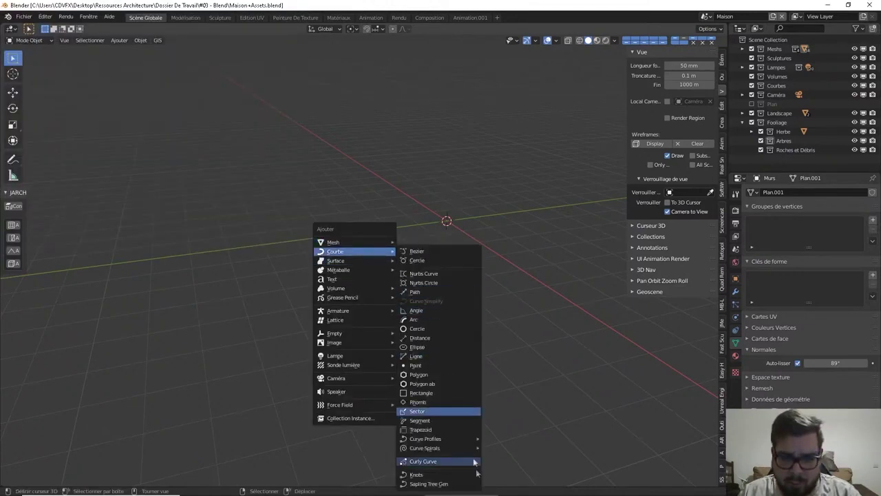
click(444, 483)
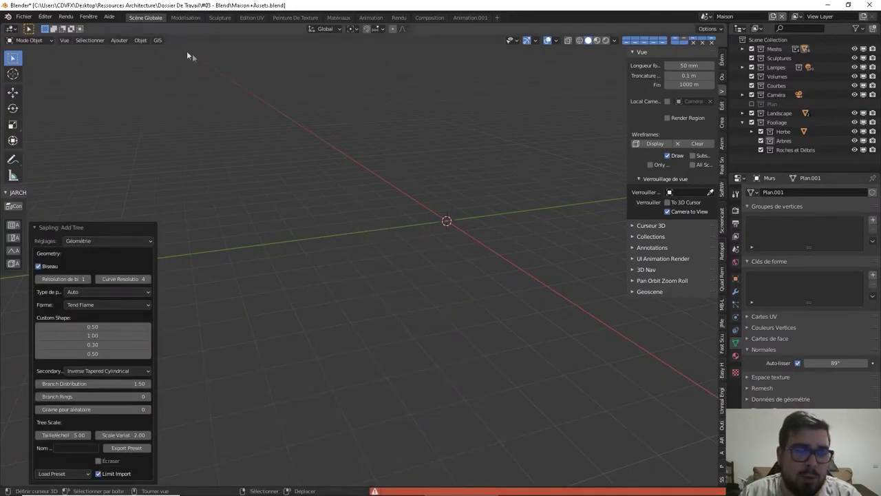
Try to add a Sapling Tree Gen curve in a new empty scene, and delete that scene.
click(706, 16)
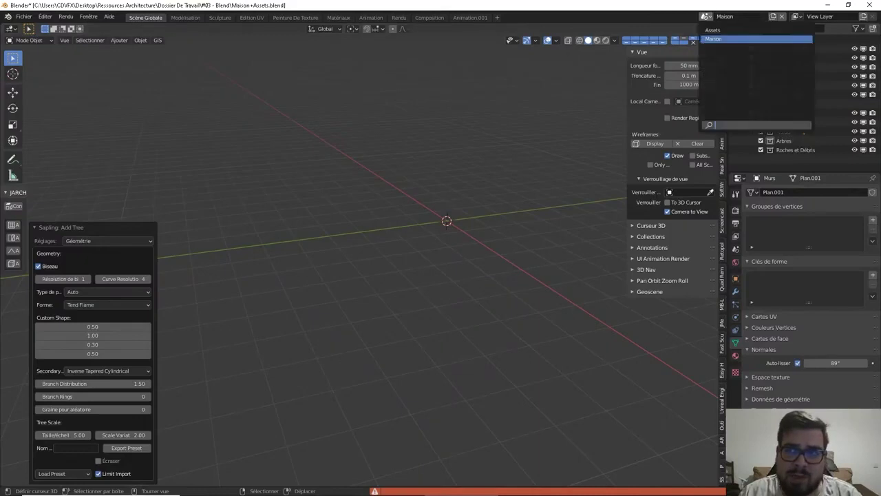
click(773, 17)
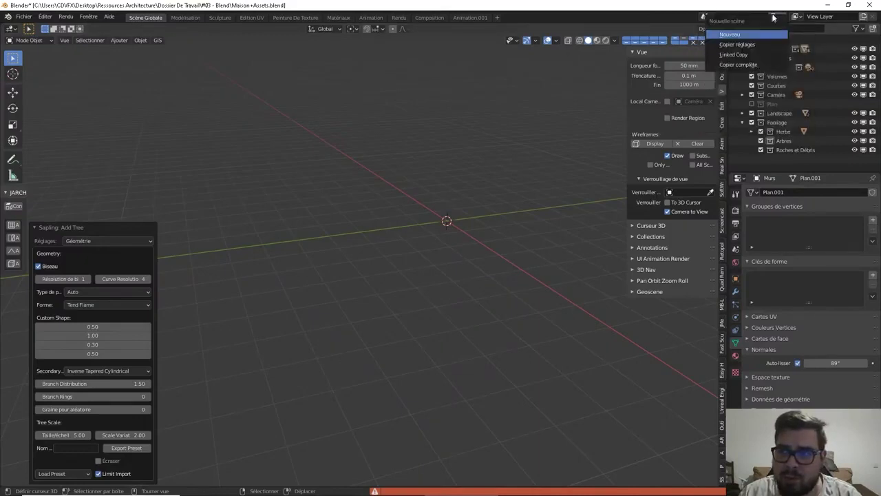
click(738, 35)
key(shift+a)
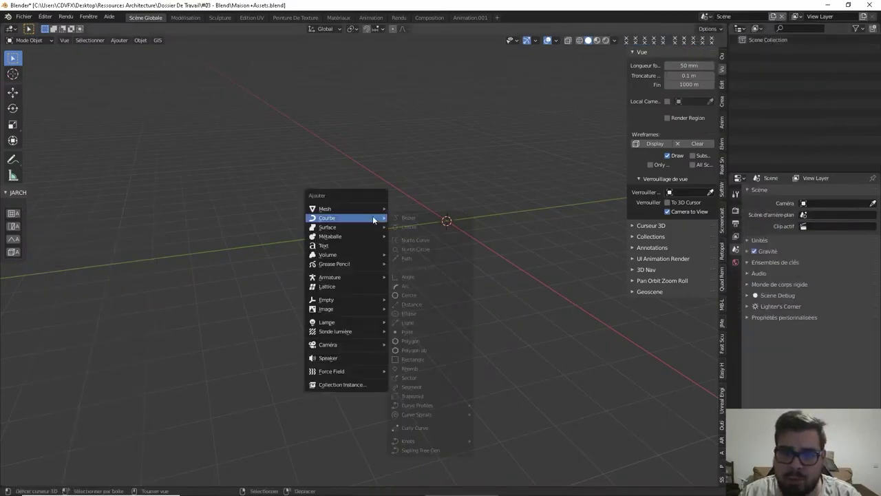
mouse_move(370, 222)
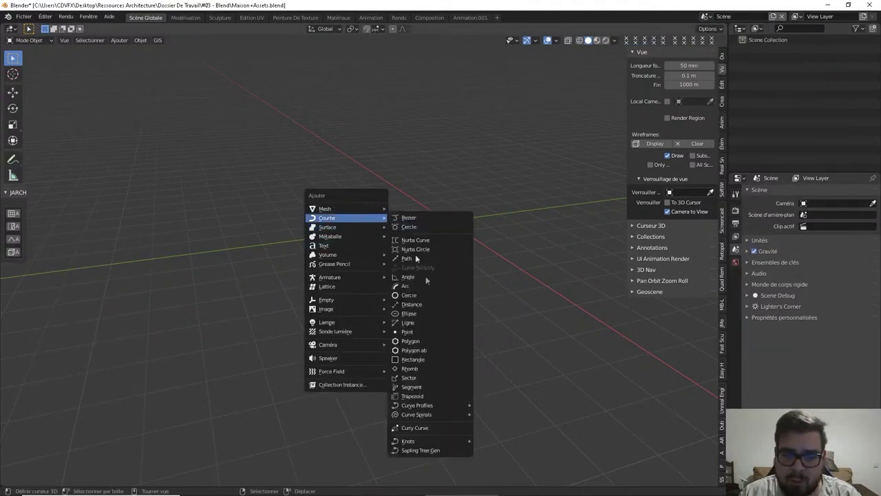
click(433, 446)
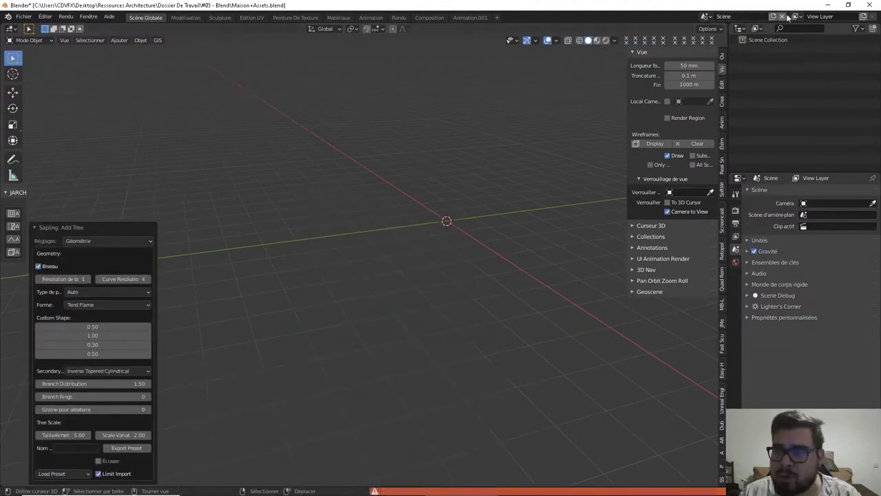
click(783, 17)
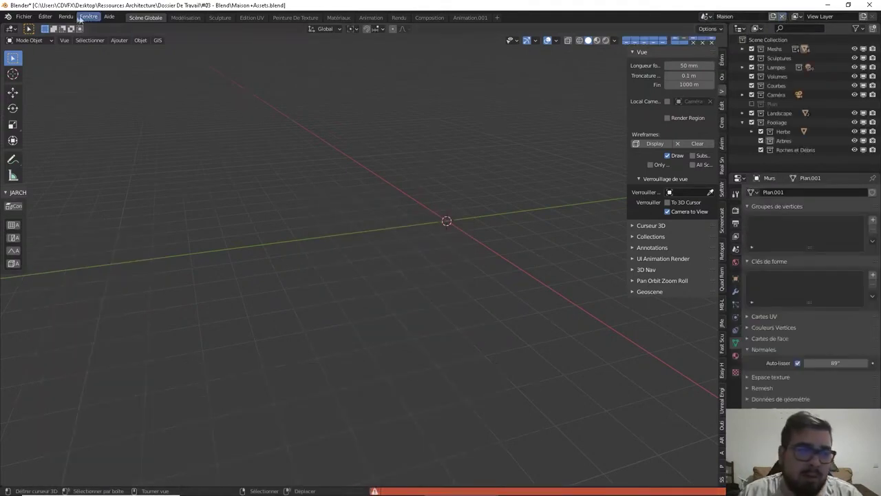
Reinstall the tree add-on from modular_tree-blender_28.zip in the Downloads folder through the add-on preferences.
click(45, 16)
click(72, 148)
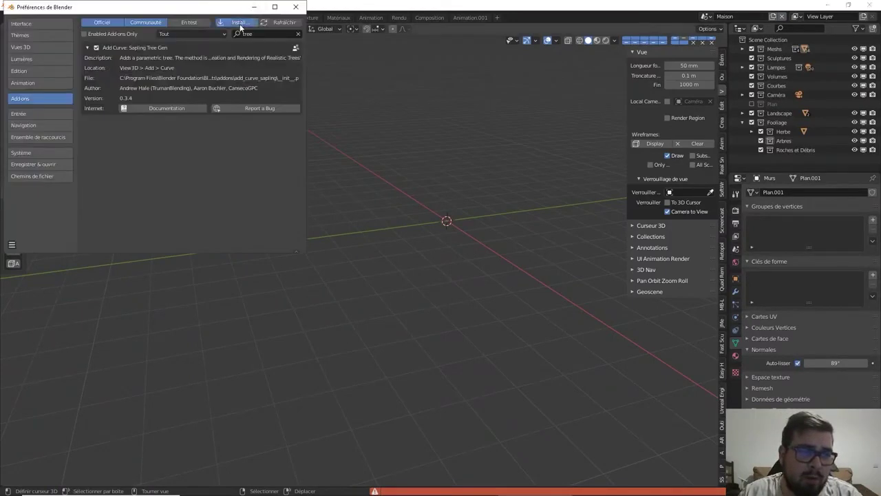
click(237, 26)
click(36, 157)
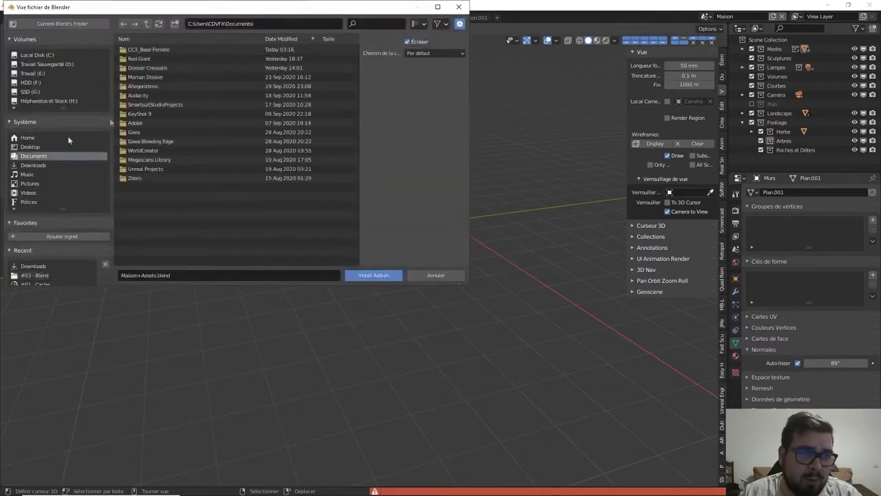
click(38, 147)
click(33, 165)
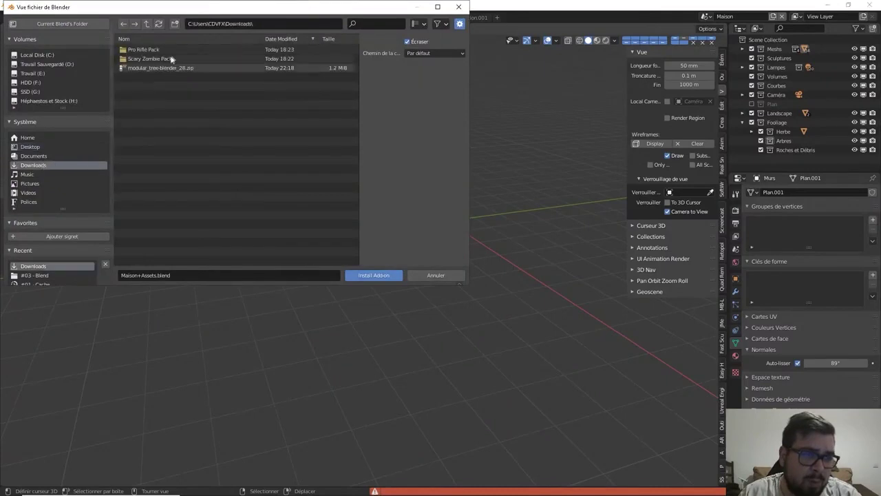
click(177, 72)
double_click(177, 71)
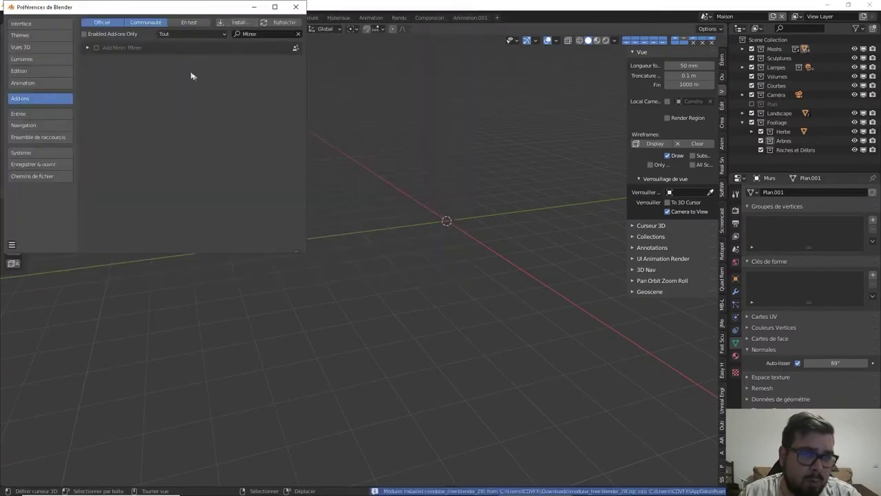
Enable the Add Mesh: Mtree add-on, expand its details and close the preferences.
click(96, 48)
click(88, 49)
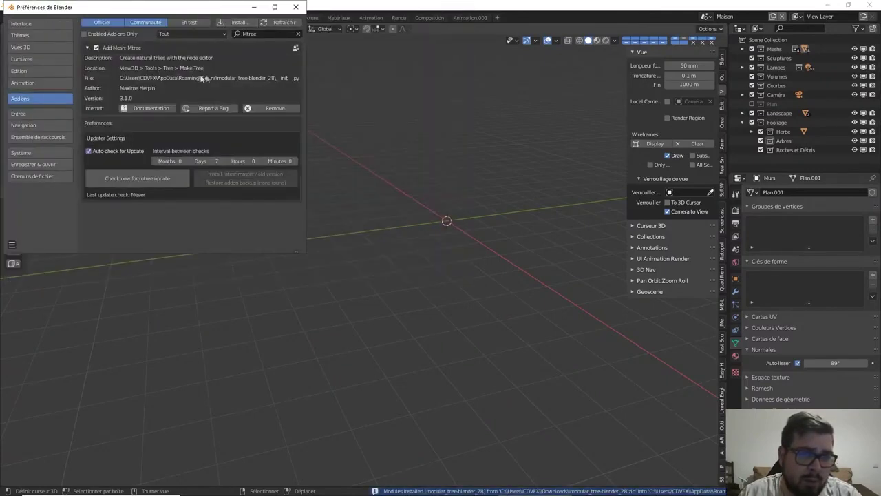
click(296, 7)
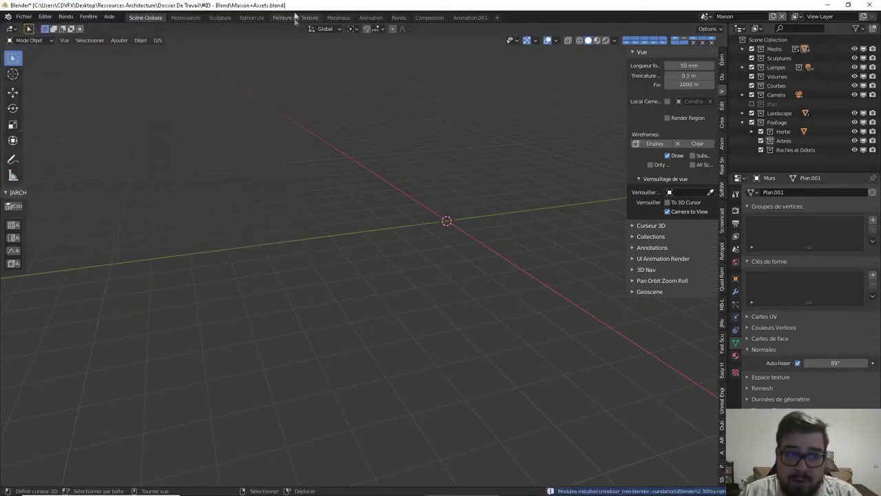
Switch the 3D view to the Mtree Node Tree editor and create a new node tree.
shift+right_click(38, 45)
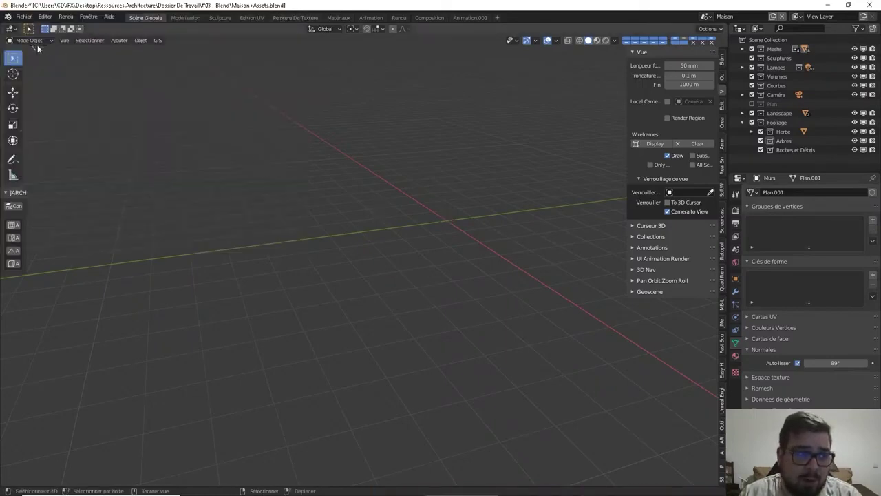
click(11, 29)
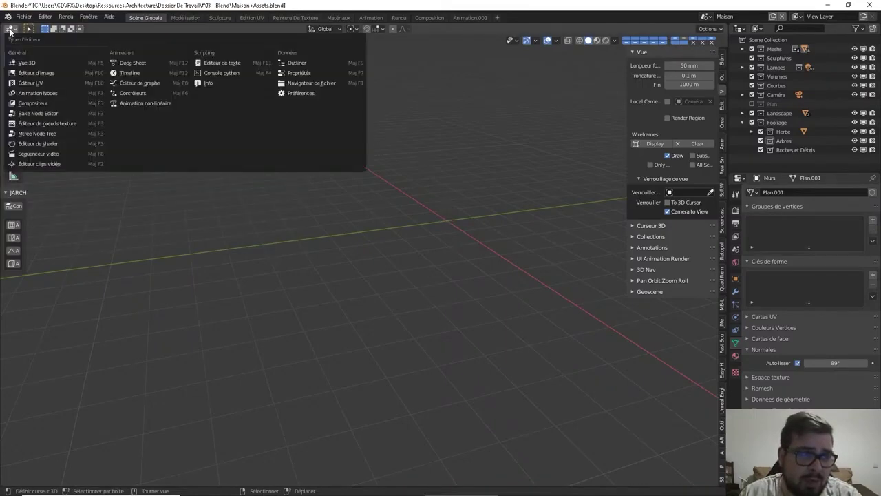
click(59, 135)
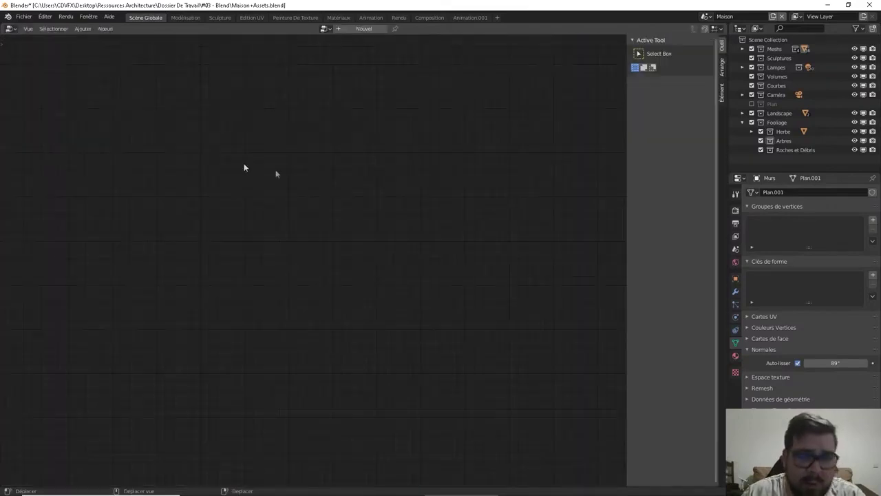
click(369, 30)
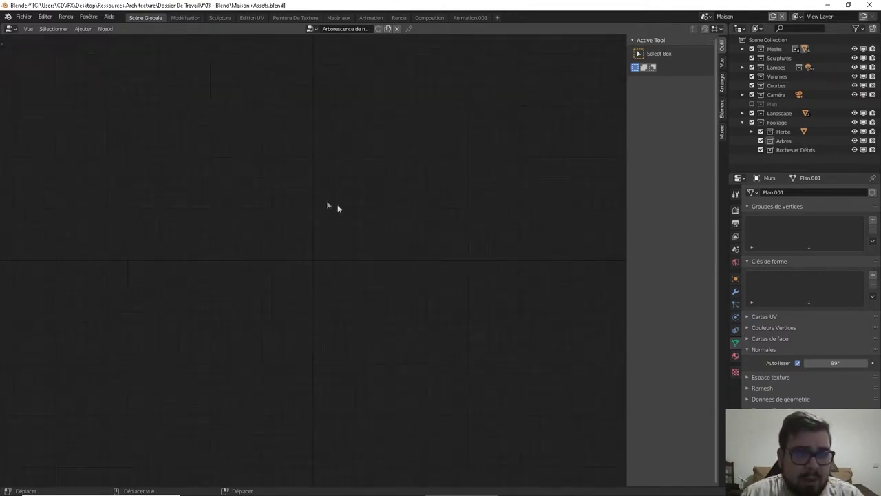
Add a Trunk Node to the empty Mtree node tree.
key(shift+a)
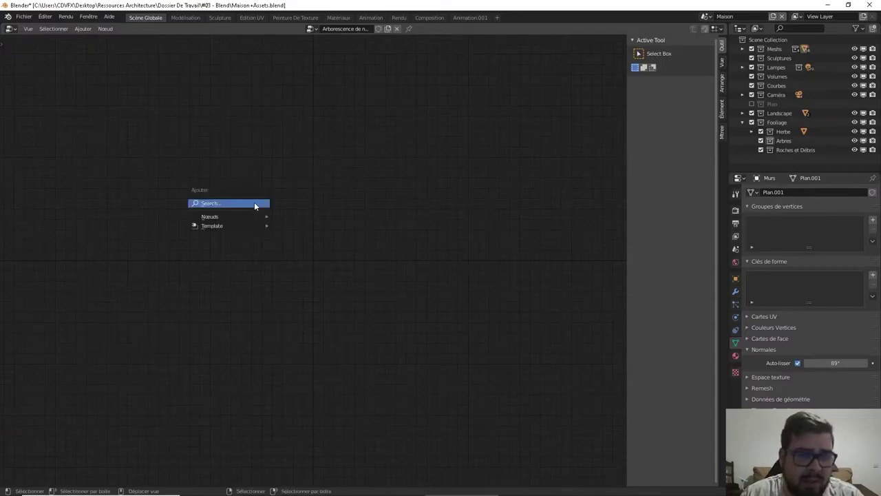
mouse_move(244, 221)
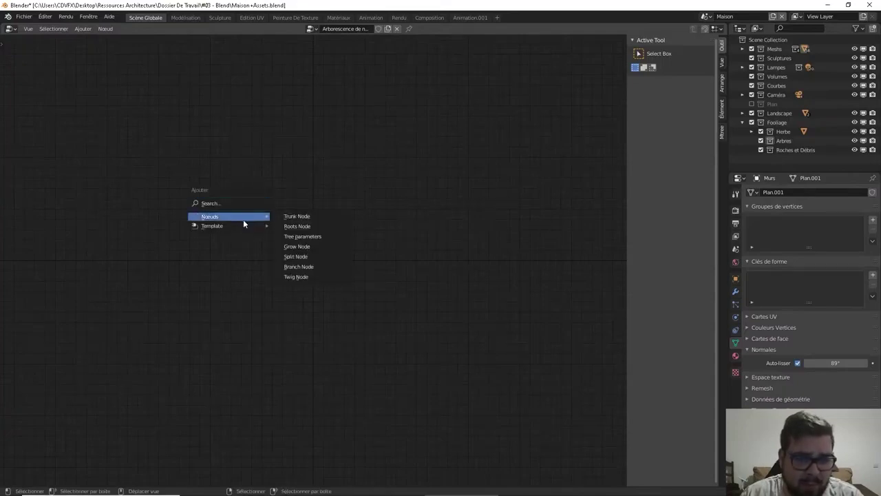
click(296, 216)
click(203, 208)
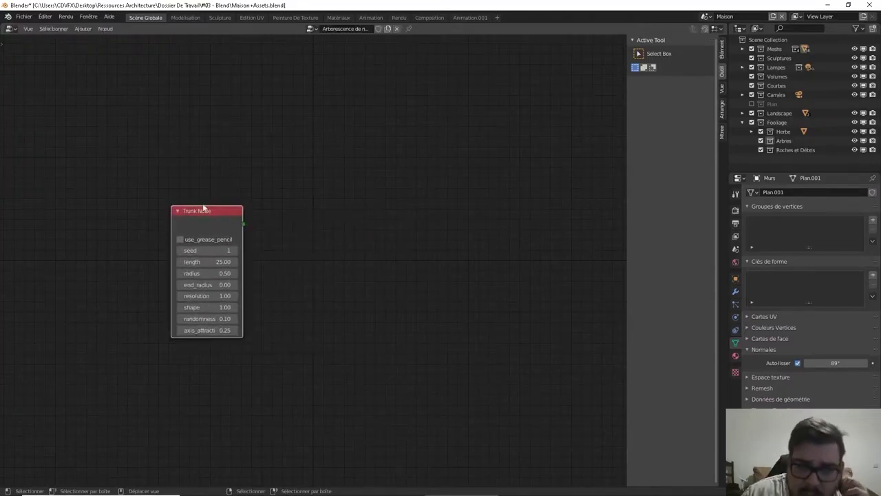
Hide the node editor's sidebar and add a Roots Node below the Trunk Node.
key(n)
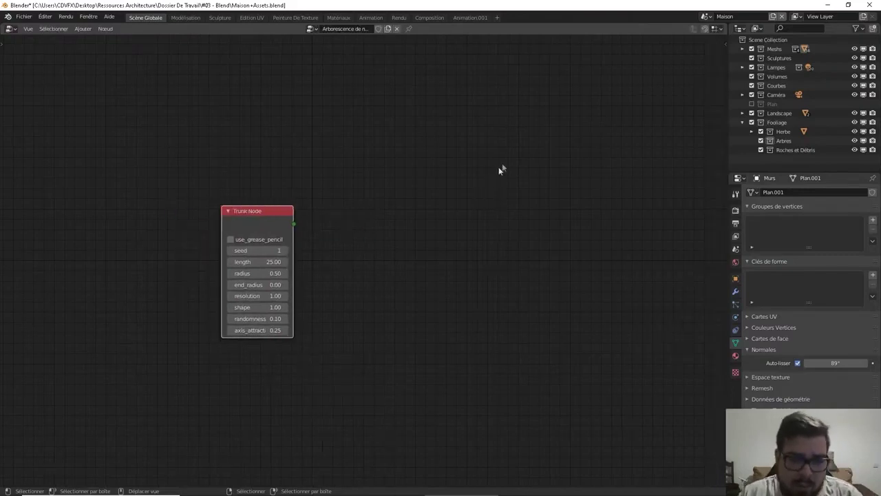
key(shift+a)
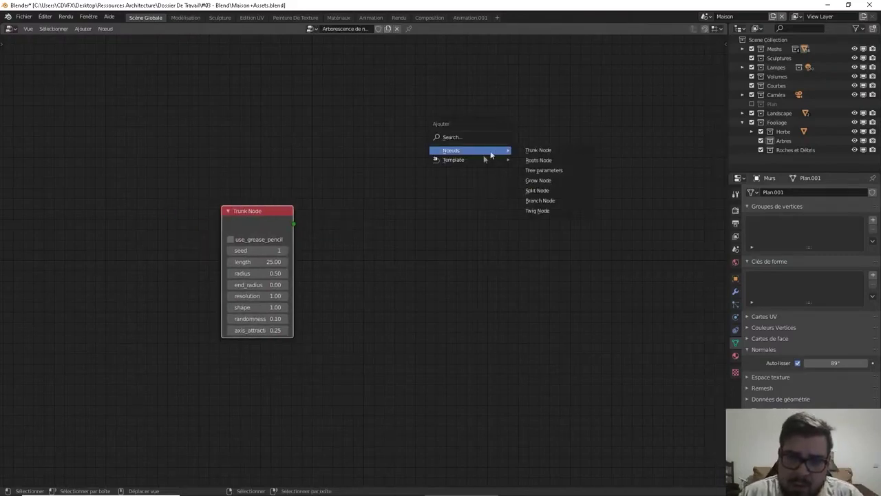
mouse_move(490, 150)
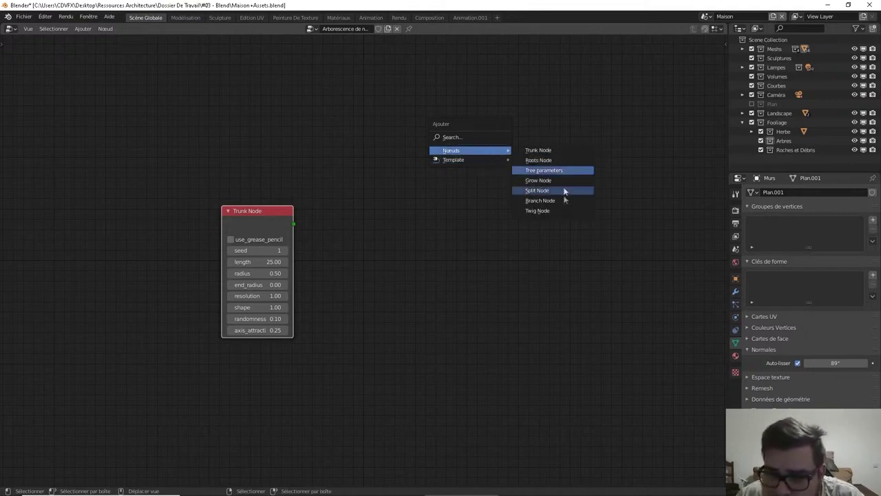
click(550, 160)
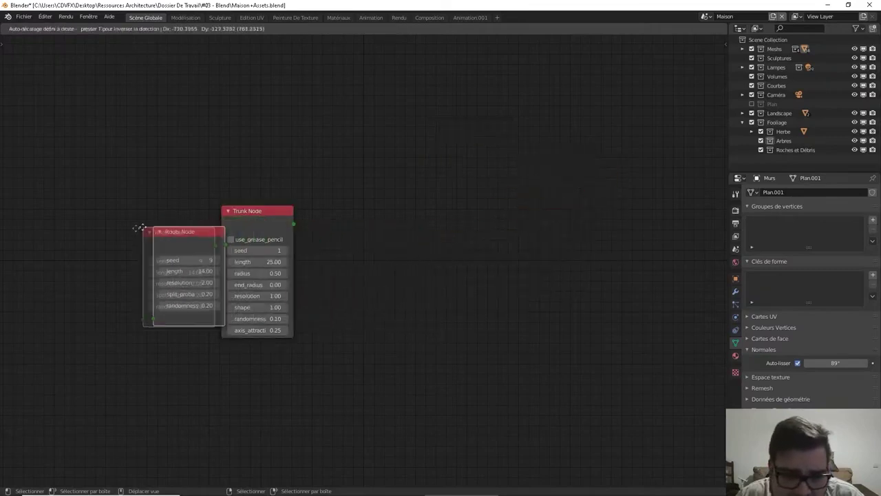
click(193, 362)
Add a Tree parameters node to the right of the Trunk Node and a Grow Node beneath it.
key(shift+a)
mouse_move(301, 333)
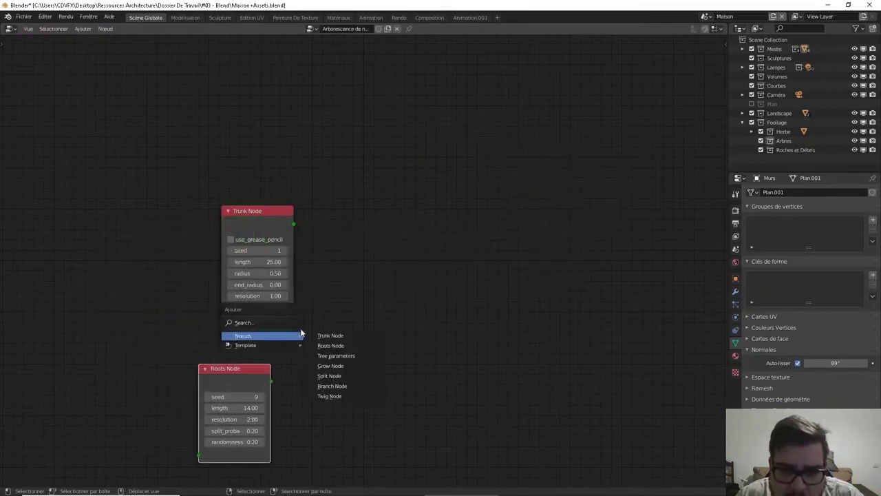
click(354, 357)
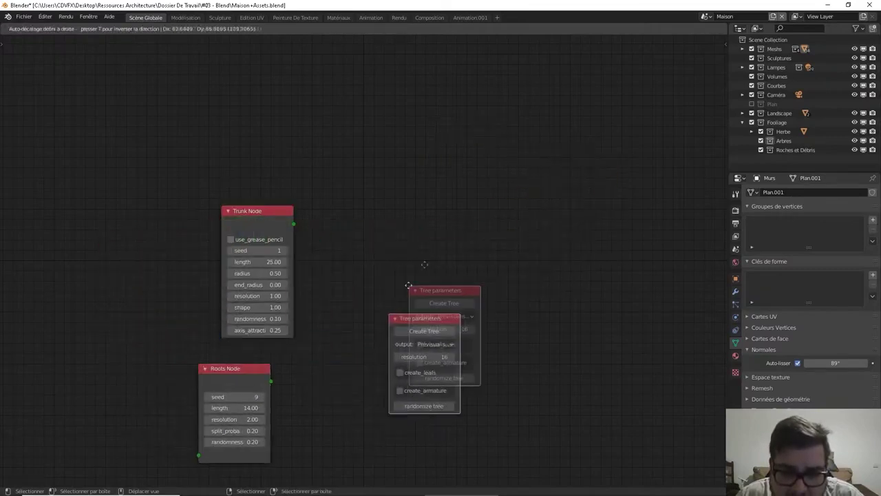
click(431, 199)
key(shift+a)
mouse_move(410, 262)
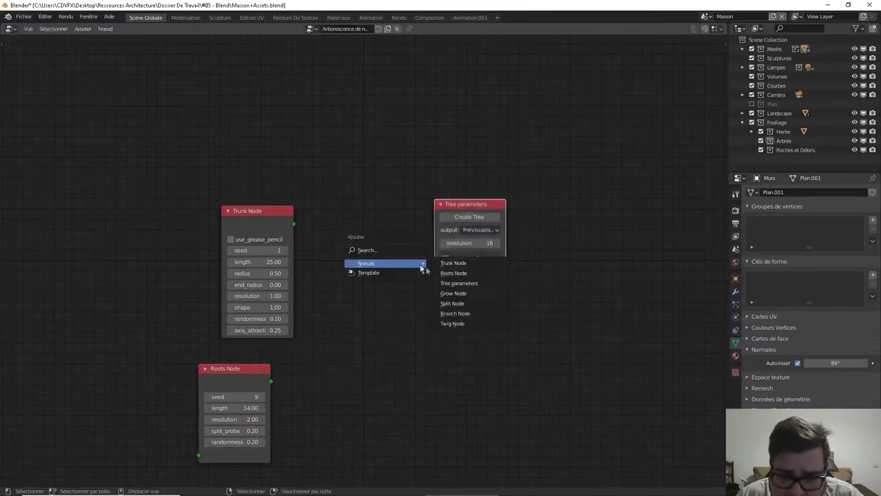
click(473, 298)
click(423, 329)
Add a Split Node beside the Grow Node and a Branch Node to the right of the Split Node.
middle_drag(489, 343, 466, 254)
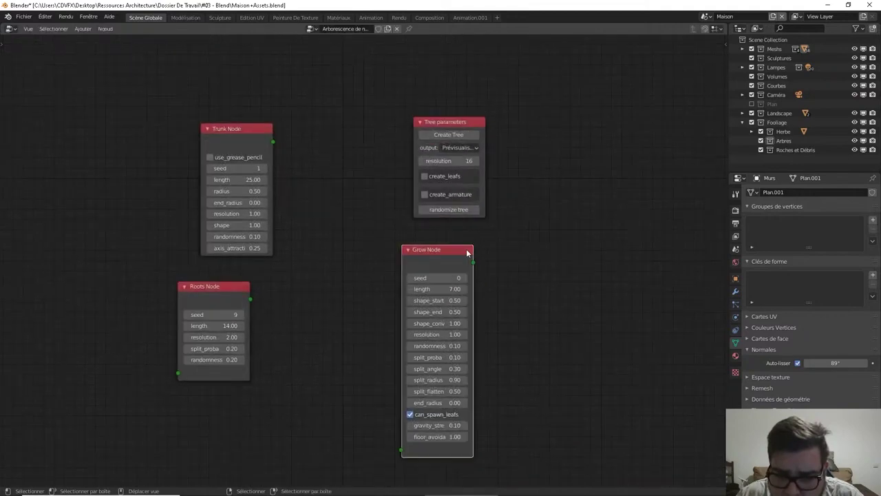
scroll(466, 249, down, 2)
key(shift+a)
mouse_move(466, 254)
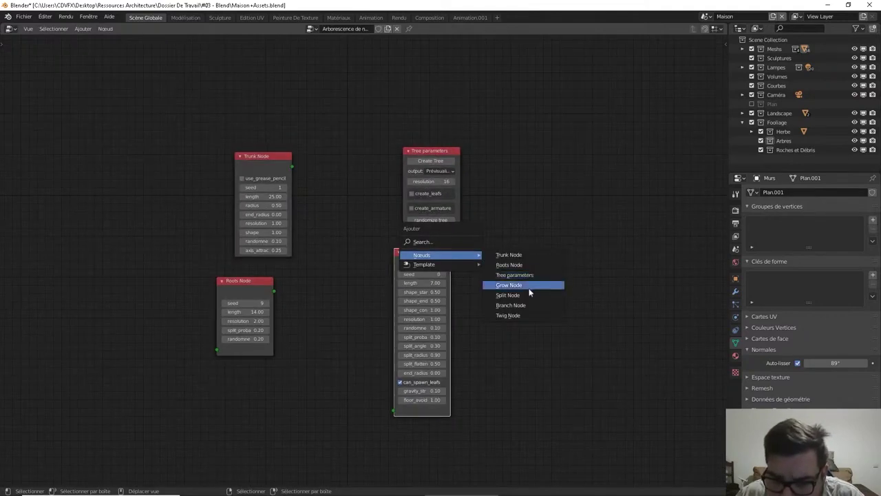
click(508, 295)
click(491, 252)
key(shift+a)
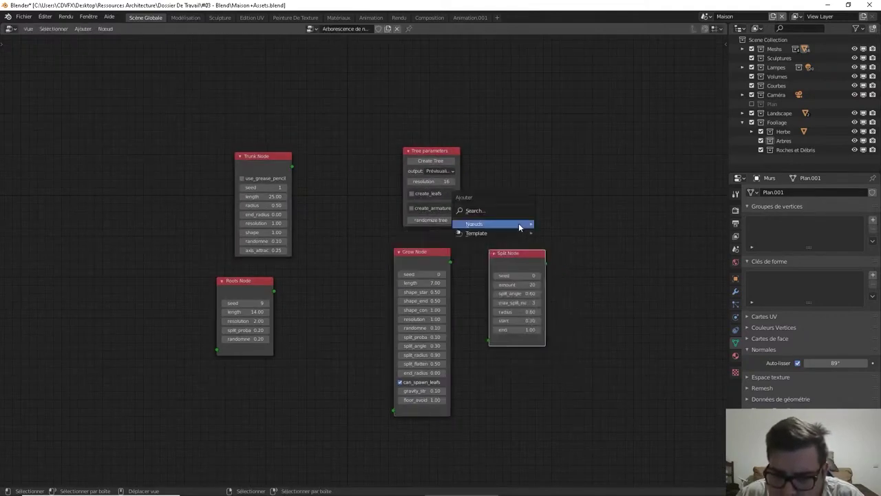
mouse_move(518, 223)
click(575, 274)
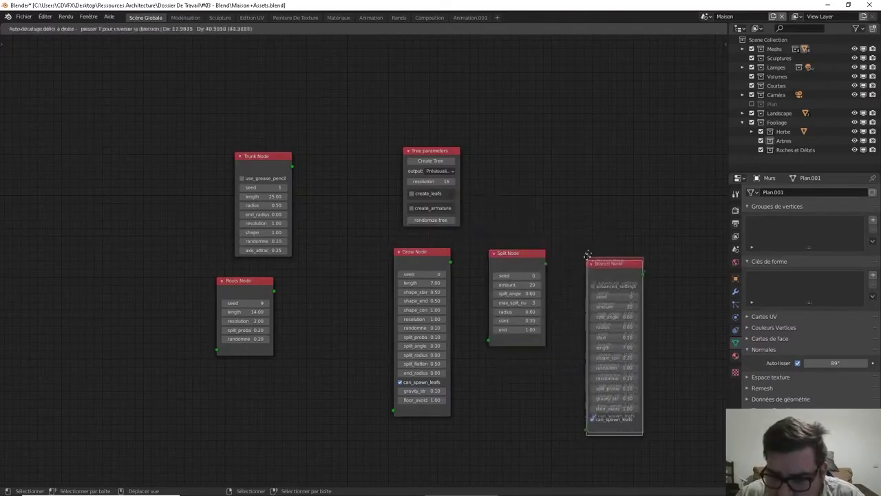
click(589, 251)
Add a Twig Node above and to the right of the Branch Node.
key(shift+a)
mouse_move(590, 236)
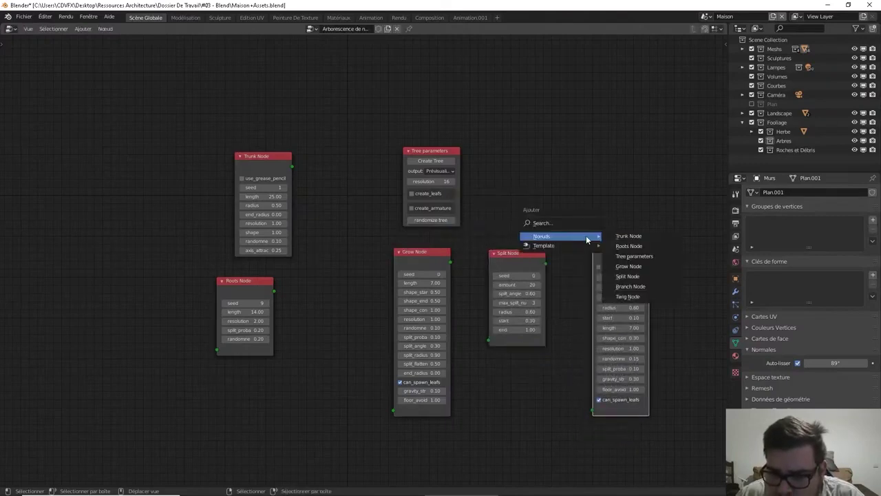
click(645, 296)
click(680, 186)
middle_drag(616, 182, 484, 172)
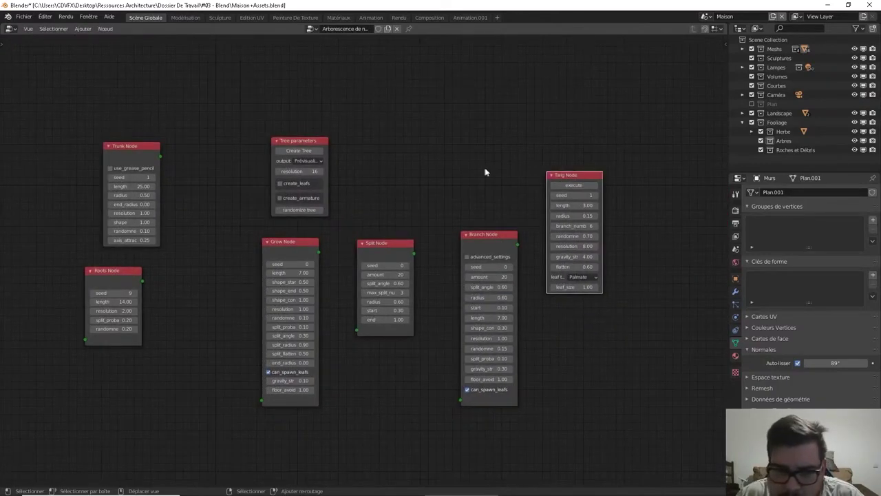
Bring up the choices of nodes and templates that can be added to the node tree.
key(shift+a)
mouse_move(457, 178)
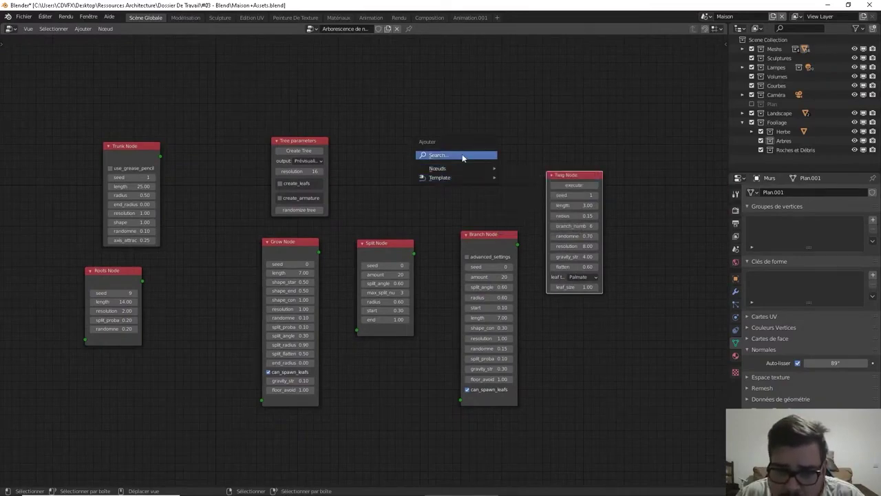
click(460, 157)
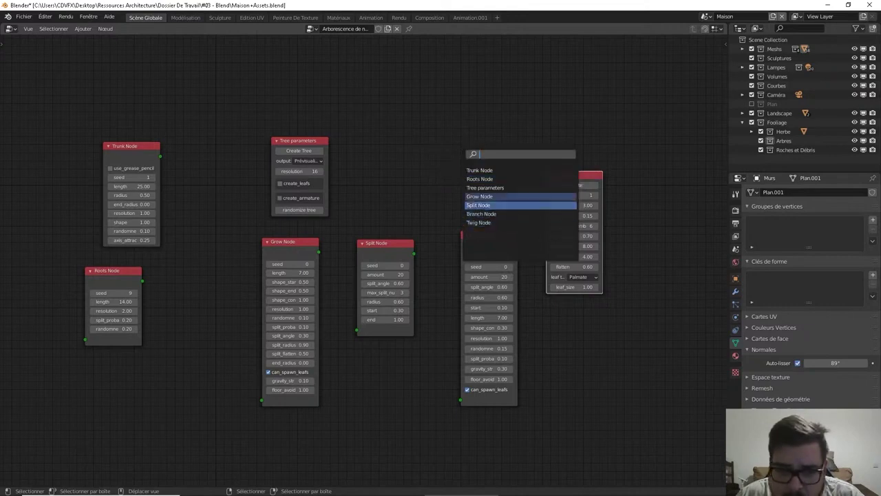
click(392, 151)
middle_drag(405, 169, 429, 181)
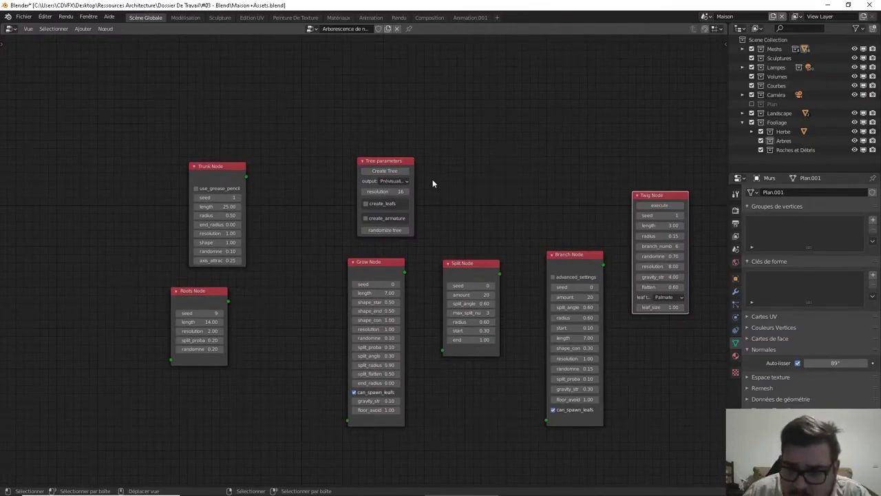
Move the Trunk Node away from the Roots Node and enable create_leafs on the Tree parameters node.
drag(242, 166, 164, 138)
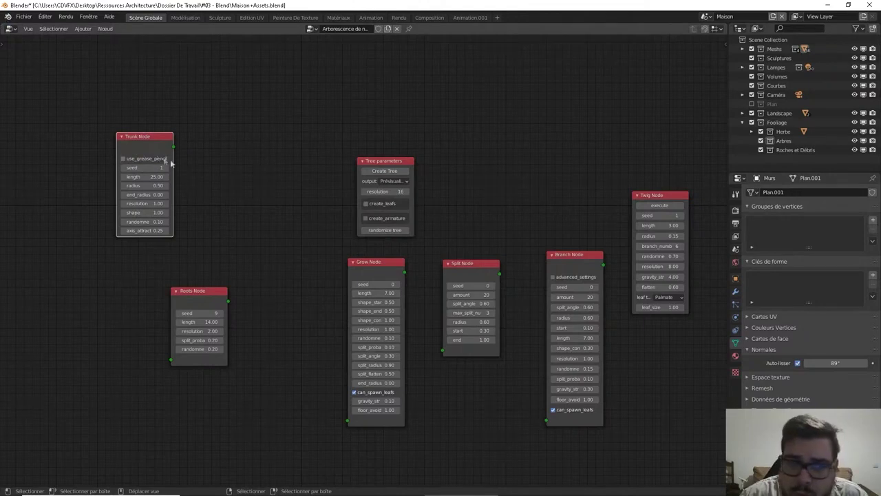
click(380, 172)
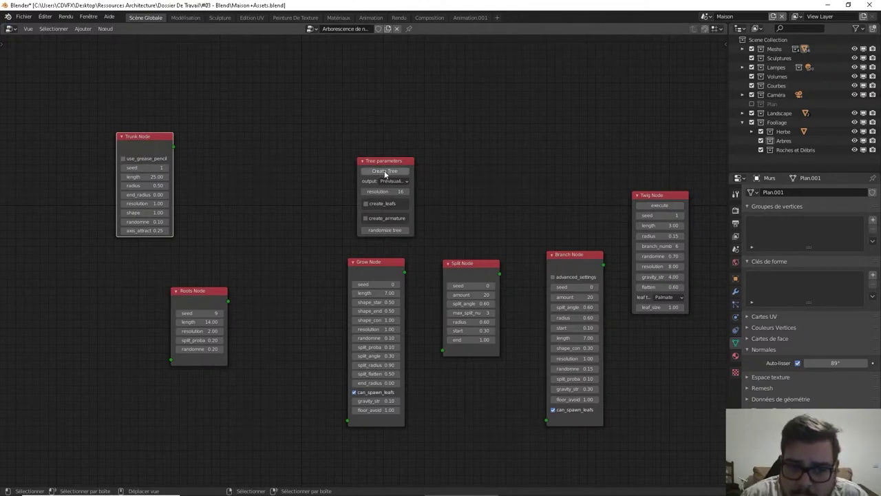
click(365, 204)
drag(387, 164, 346, 78)
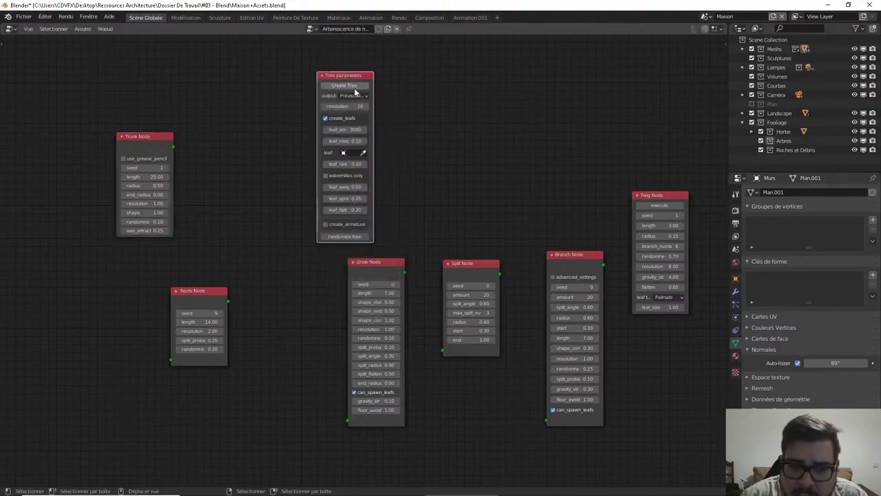
click(357, 96)
click(358, 99)
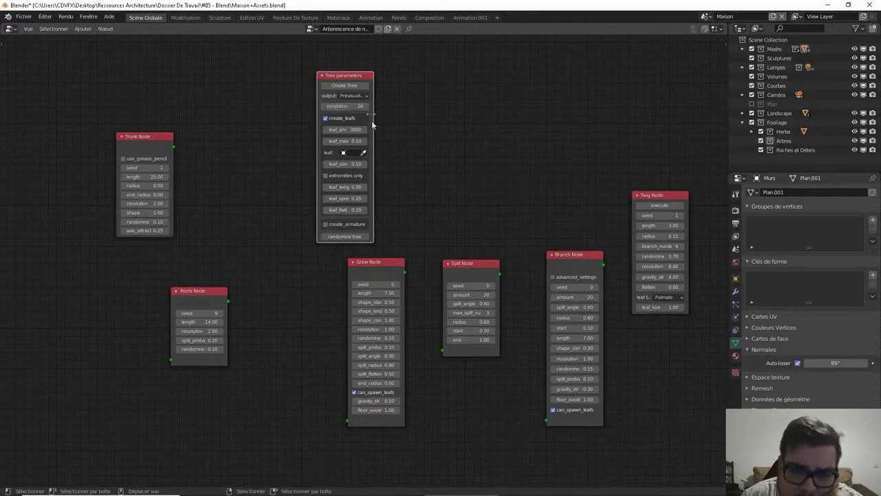
Place the Tree parameters node beside the Trunk Node, above the Grow Node.
drag(352, 79, 551, 47)
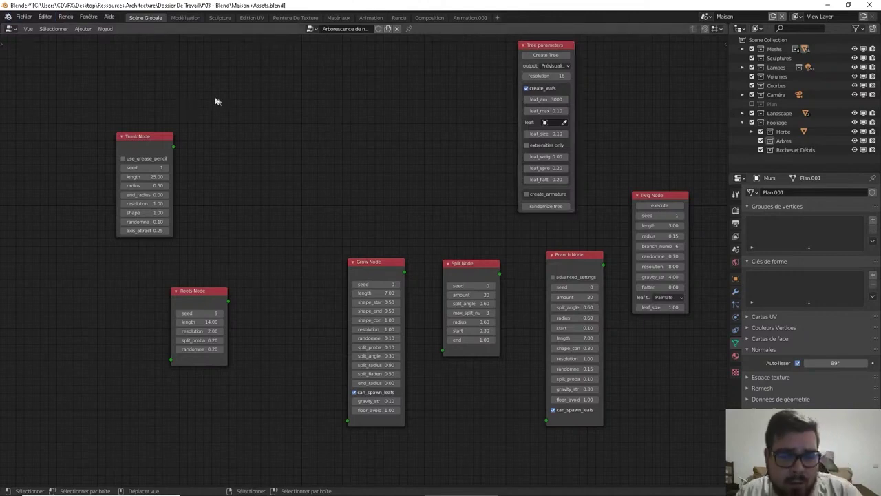
key(shift+a)
mouse_move(213, 122)
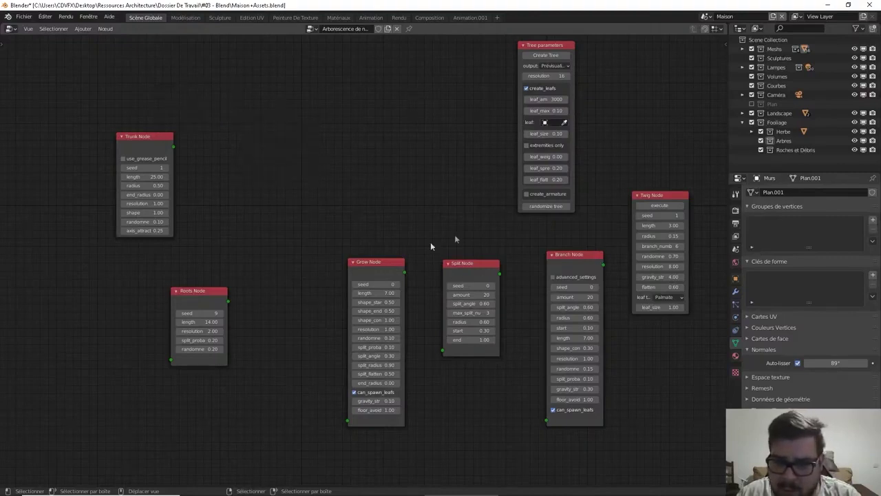
drag(556, 50, 302, 74)
middle_drag(317, 84, 360, 109)
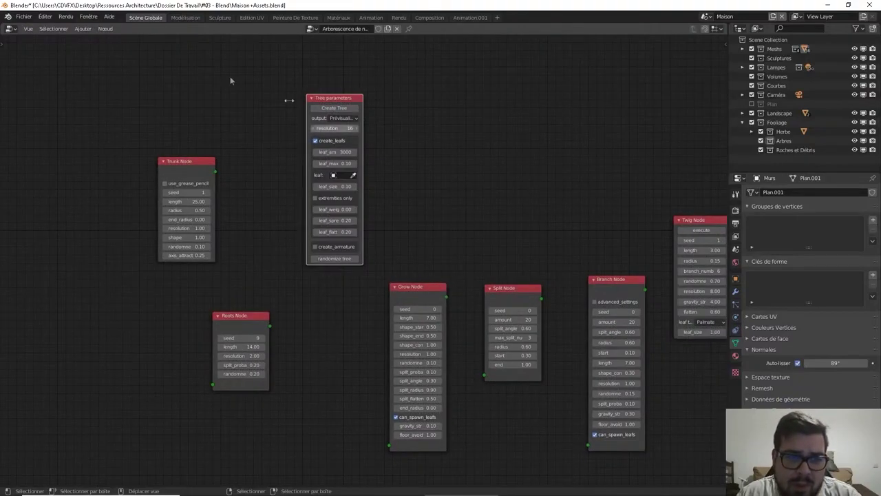
Split the node editor and turn the new area into a 3D view with its sidebar and toolbar hidden.
drag(2, 24, 232, 42)
click(11, 29)
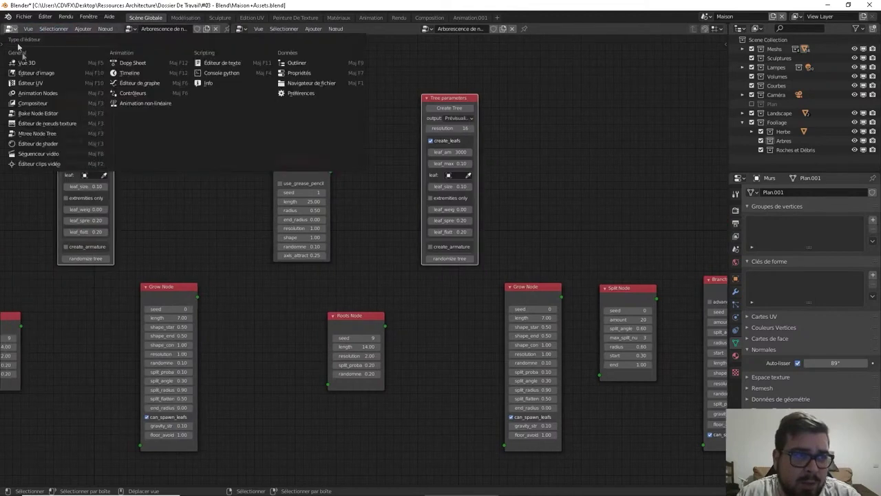
click(58, 64)
key(n)
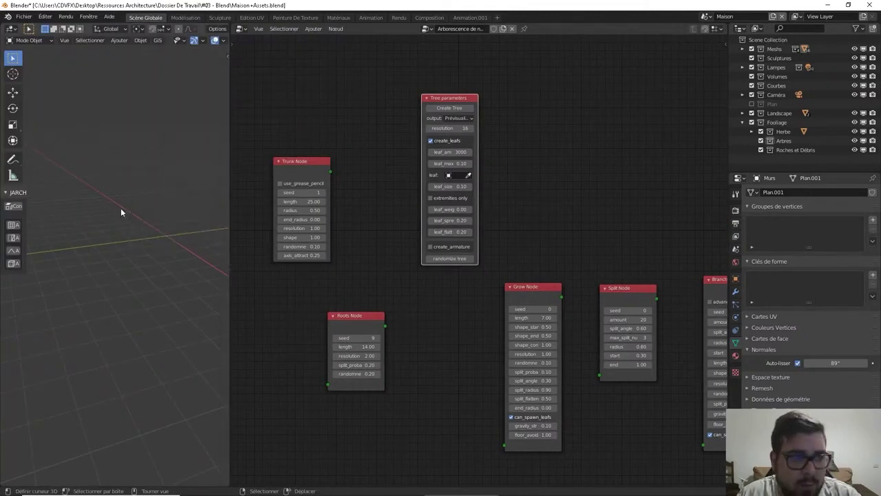
key(t)
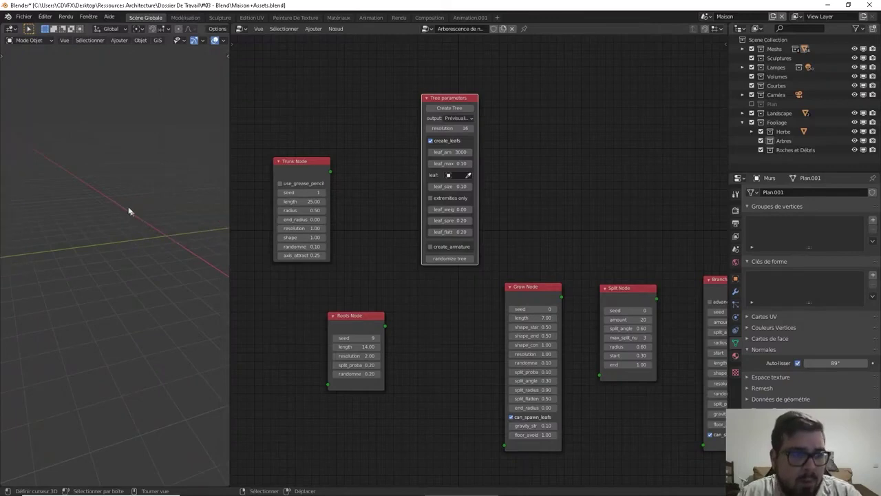
middle_drag(153, 213, 126, 227)
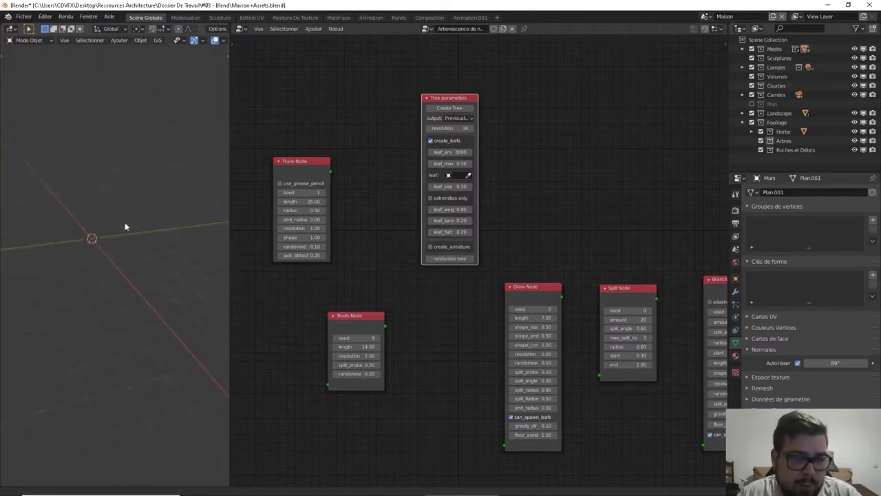
scroll(424, 131, up, 2)
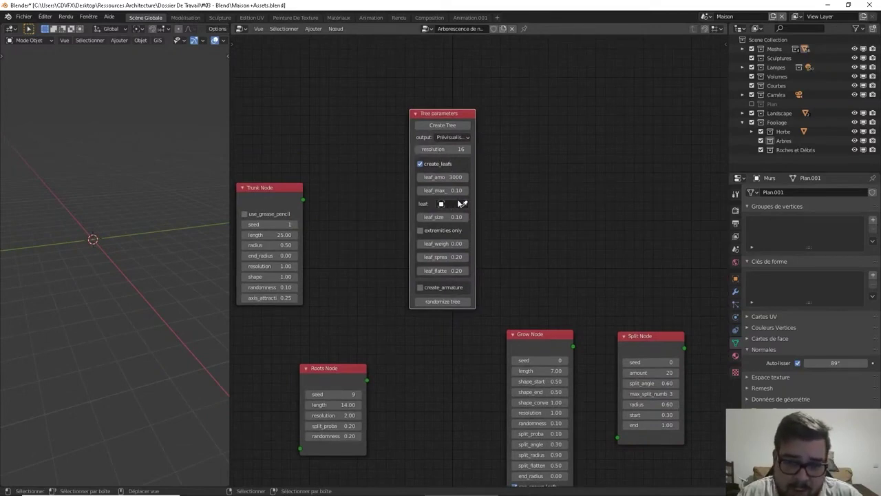
Add a 2 m plane at the world origin in top view and widen the 3D view.
key(KP_7)
key(shift+a)
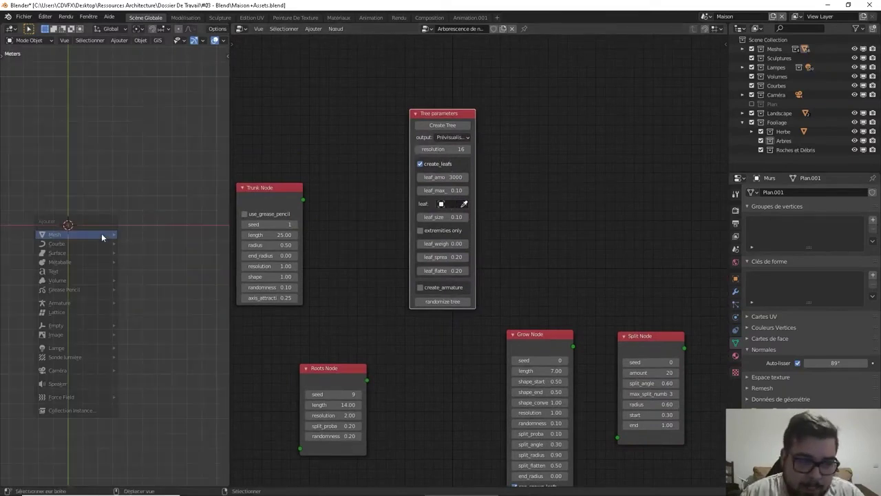
mouse_move(102, 235)
click(152, 234)
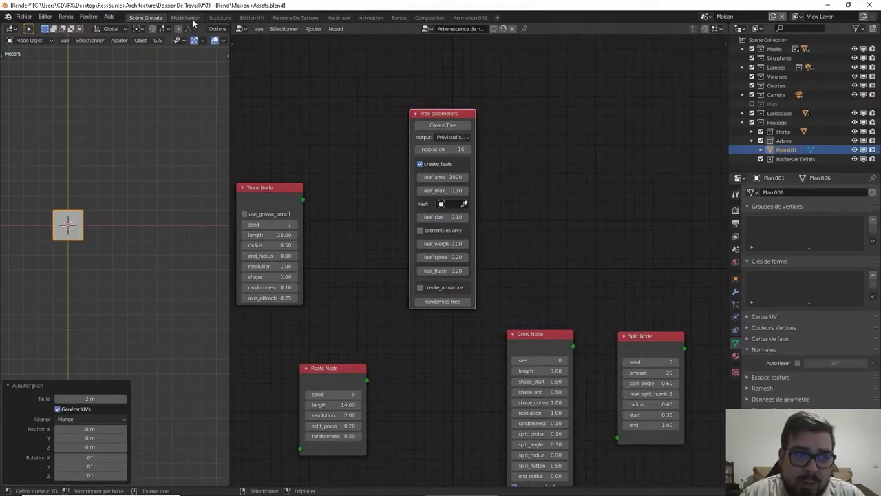
drag(229, 60, 352, 60)
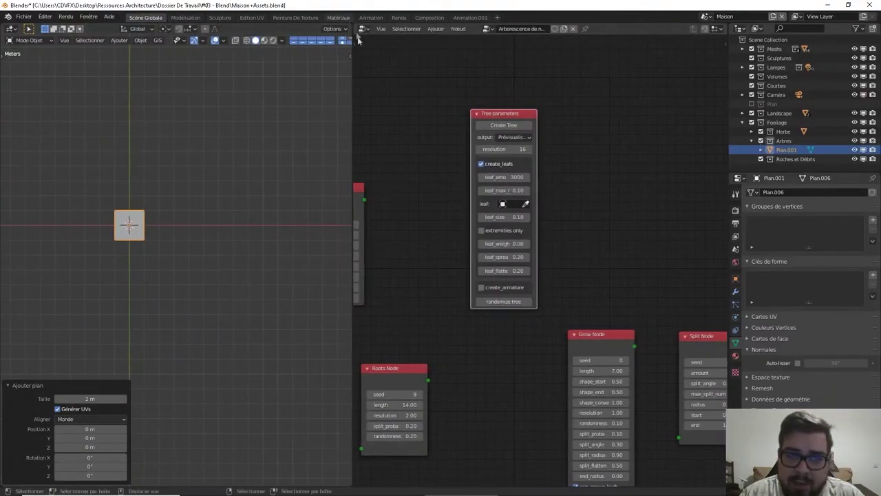
In the Matériaux workspace, create a new material on the plane and name it M_Leaf_01.
click(338, 18)
key(KP_1)
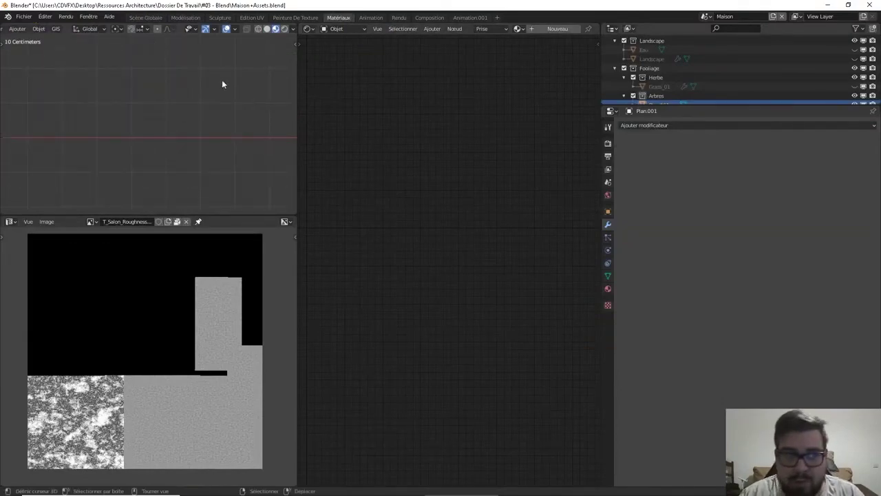
key(KP_7)
middle_drag(121, 122, 225, 147)
scroll(192, 136, down, 3)
key(KP_7)
scroll(200, 167, up, 5)
click(608, 289)
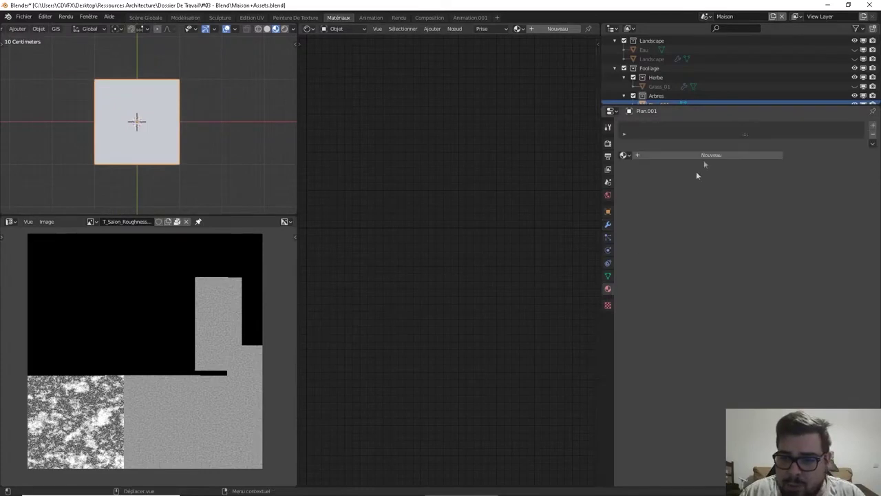
click(705, 157)
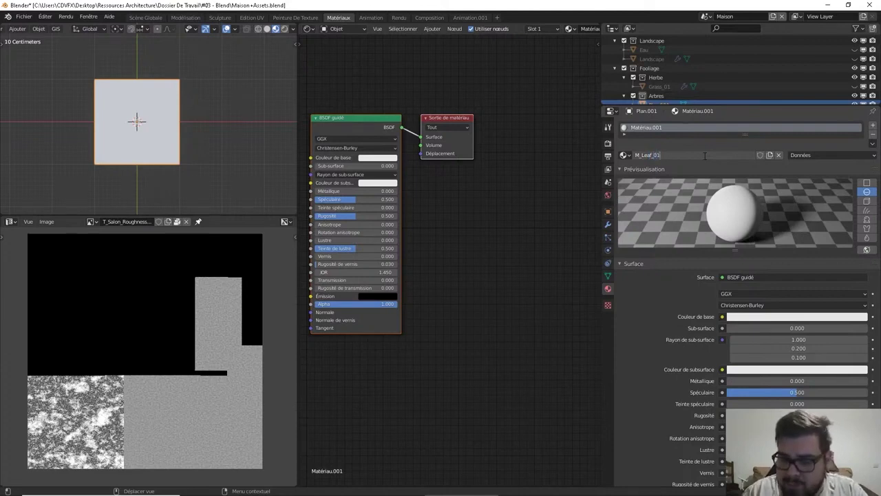
key(Return)
Make room beside the BSDF guidé node and add a Texture image node to the M_Leaf_01 material.
middle_drag(364, 199, 358, 170)
click(549, 145)
key(shift+a)
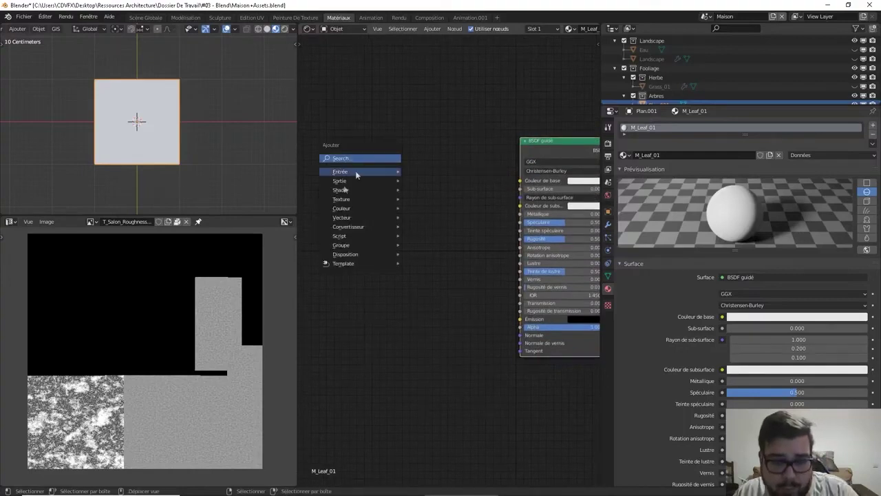
mouse_move(365, 199)
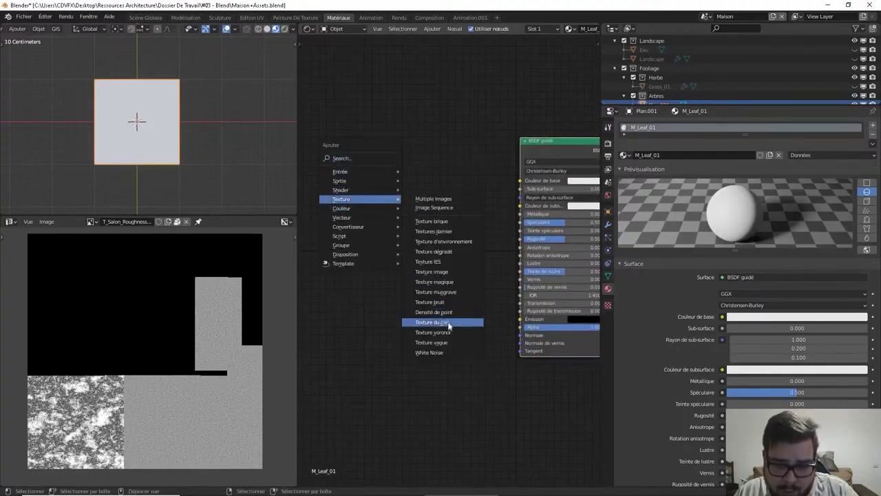
click(440, 271)
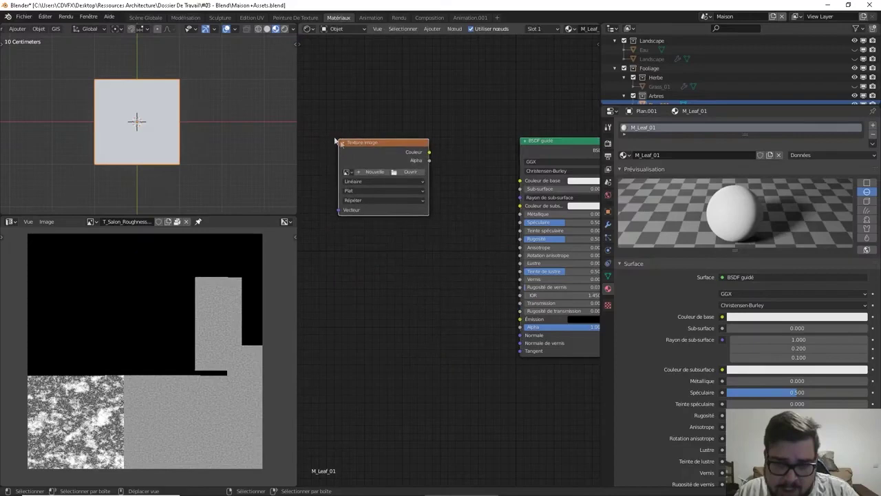
Load Feuille_01.png from the leaf folder inside Ressources Architecture's Fooliage folder into the image texture node.
click(406, 171)
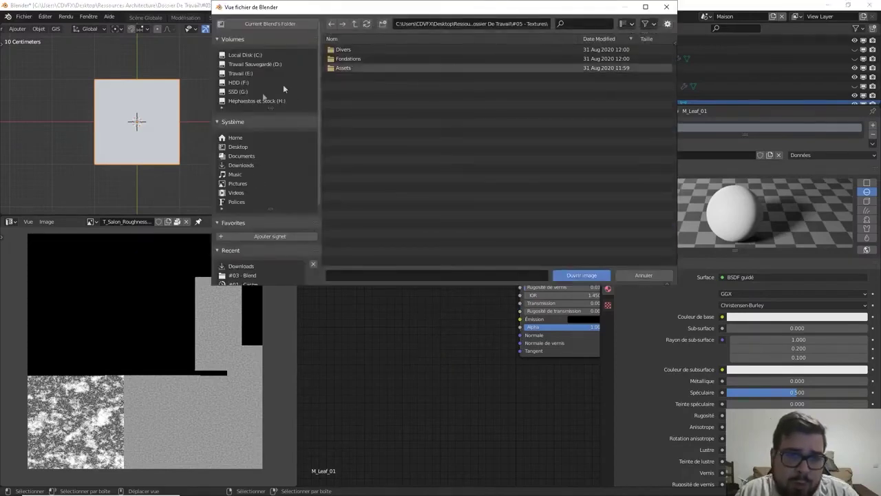
click(235, 147)
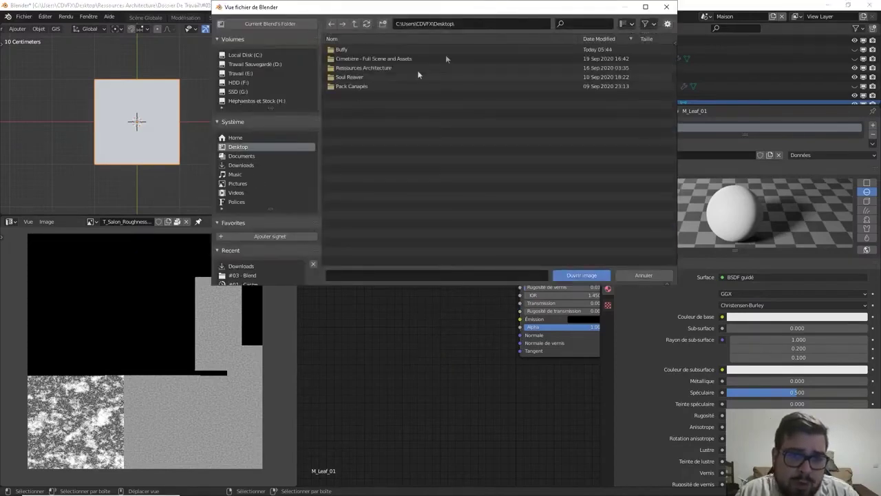
double_click(362, 69)
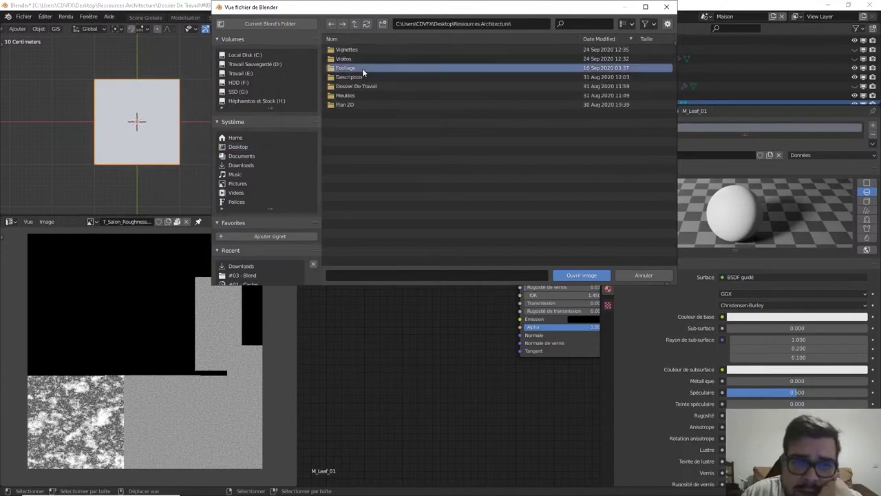
double_click(362, 69)
double_click(351, 59)
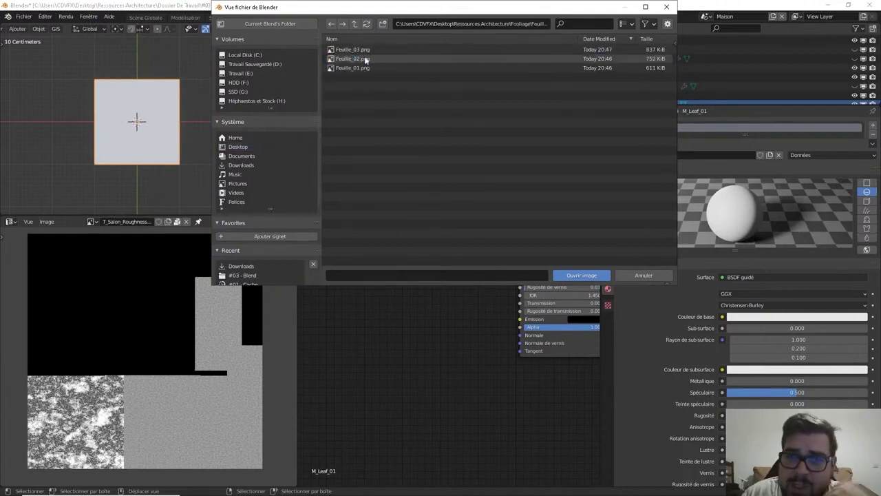
double_click(354, 68)
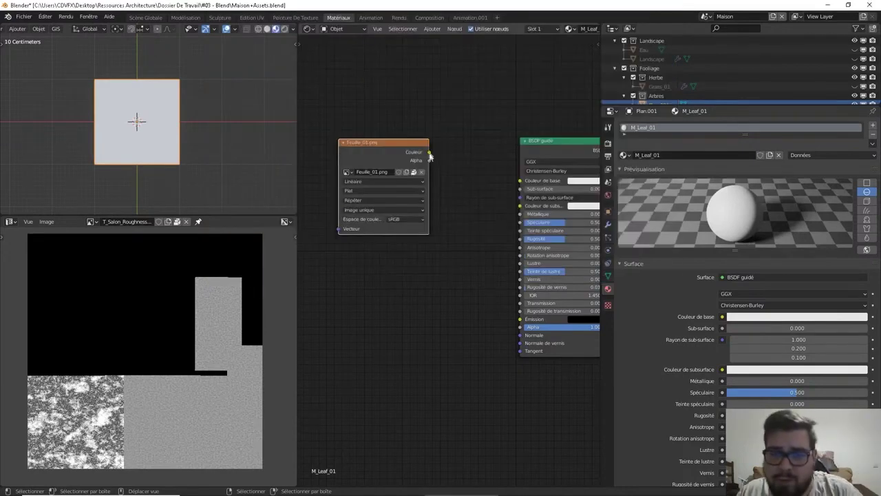
Connect the leaf texture's Couleur output to Couleur de base and its Alpha output to Alpha on the BSDF guidé node.
drag(428, 153, 520, 180)
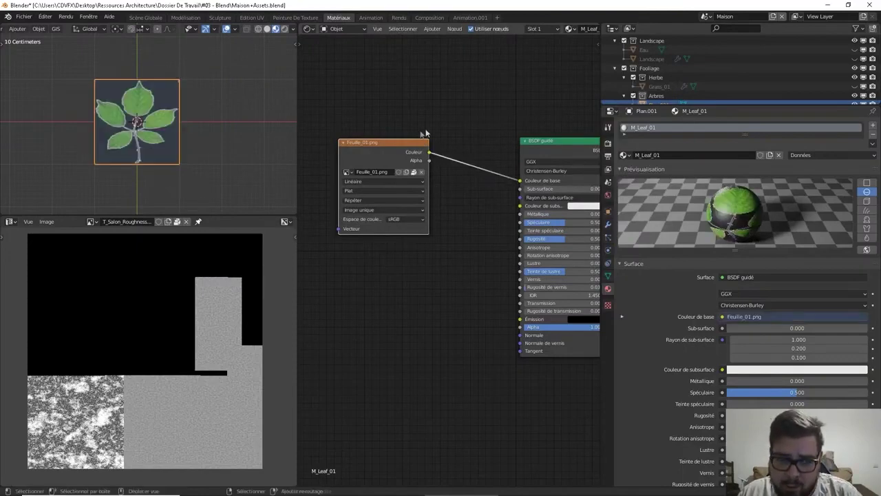
drag(407, 144, 383, 133)
middle_drag(384, 133, 427, 80)
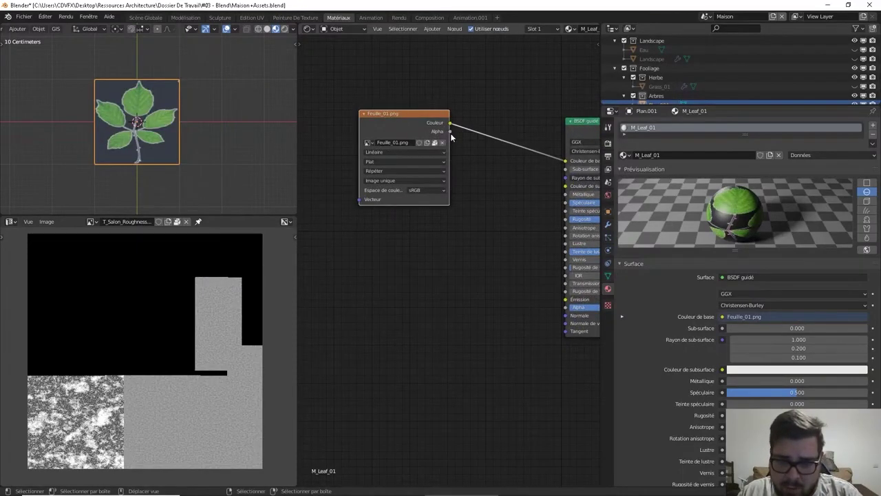
drag(450, 132, 569, 309)
middle_drag(398, 178, 390, 212)
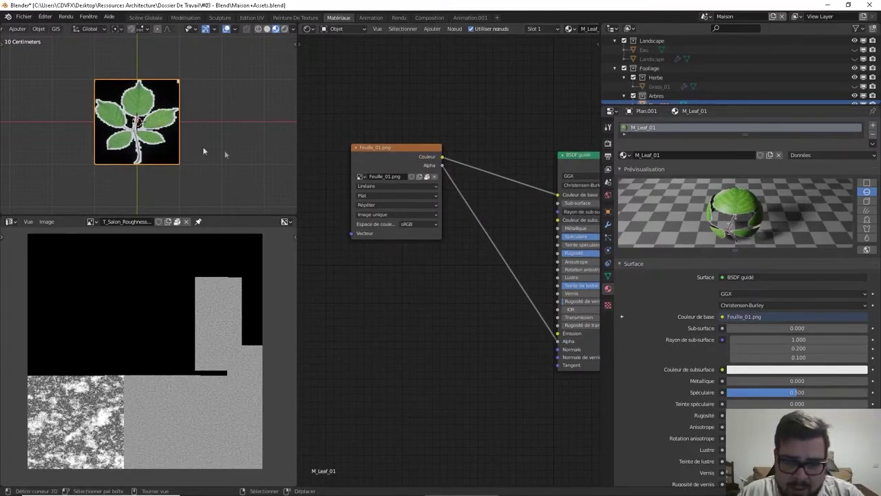
middle_drag(465, 177, 436, 163)
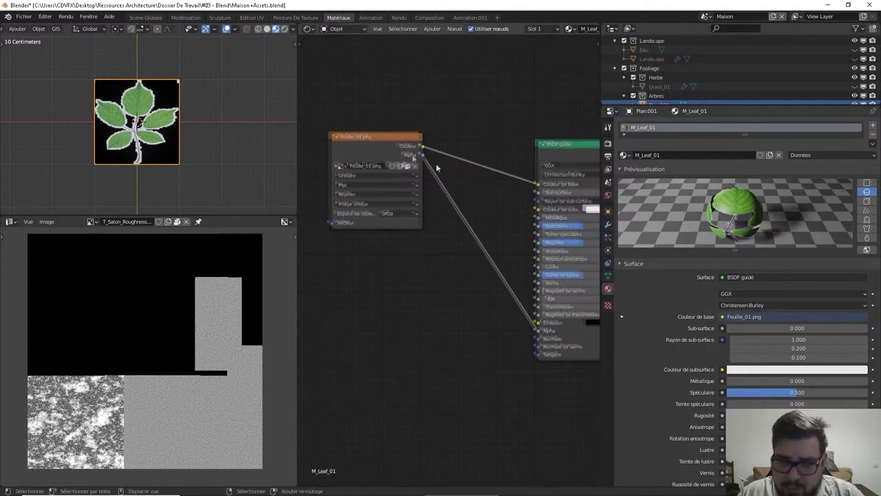
Switch the 3D view to rendered shading and inspect the leaf's transparent edges up close.
click(286, 29)
scroll(198, 155, up, 2)
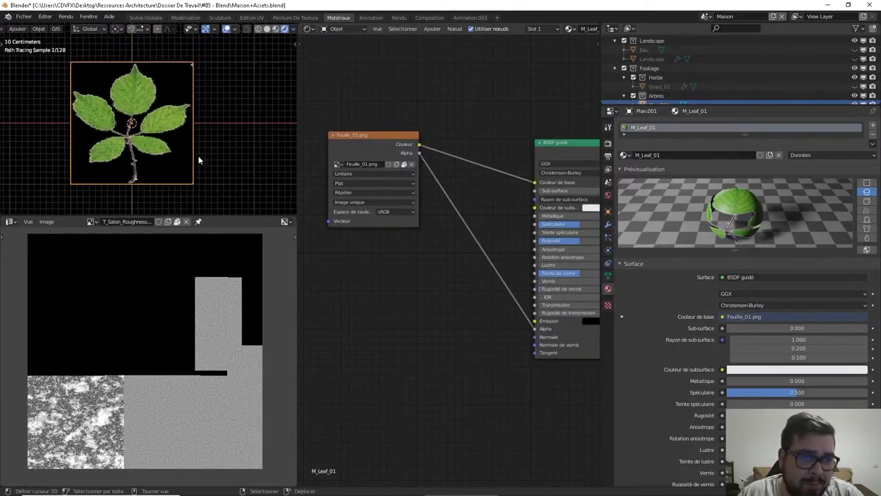
scroll(198, 160, up, 3)
Insert a Dégradé de couleurs node on the link between the leaf texture's Alpha and the BSDF guidé, with its black stop at 0.823.
key(shift+a)
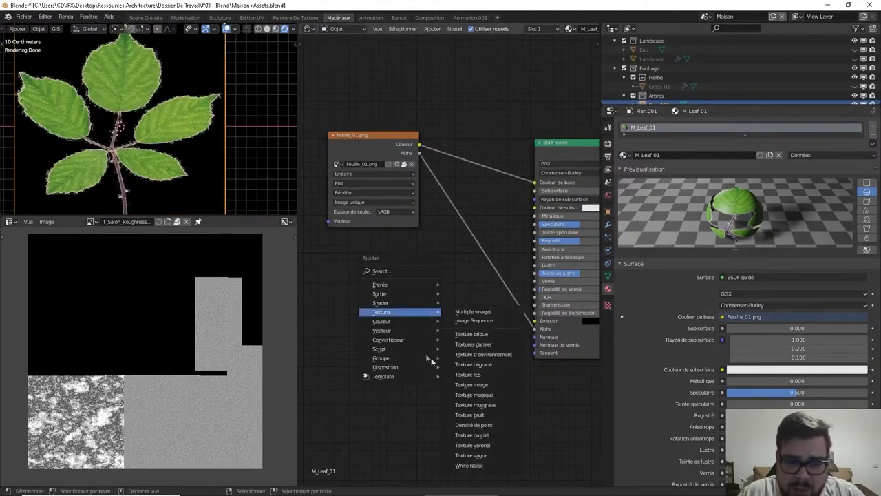
mouse_move(421, 340)
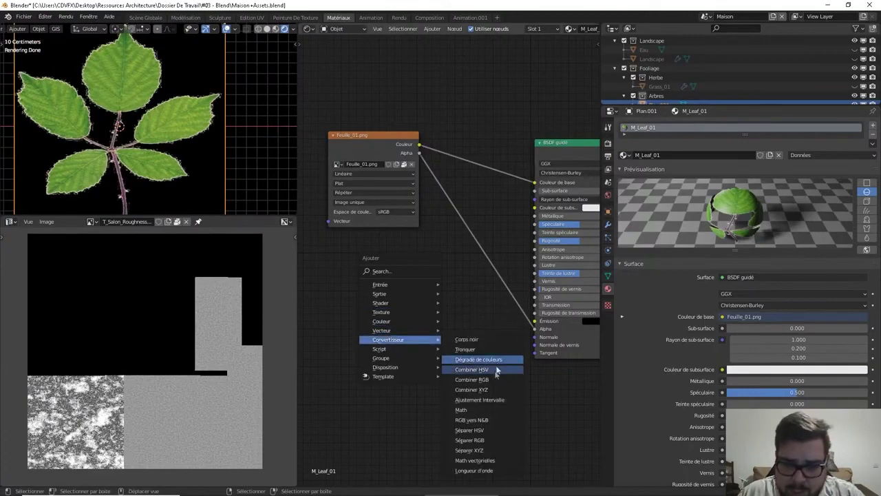
click(482, 359)
click(468, 238)
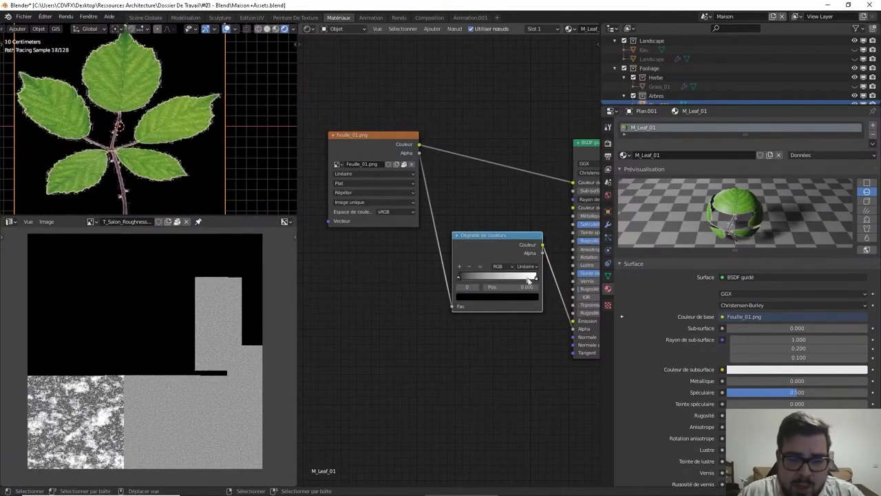
mouse_move(534, 282)
mouse_down()
mouse_move(458, 276)
mouse_move(530, 277)
mouse_up()
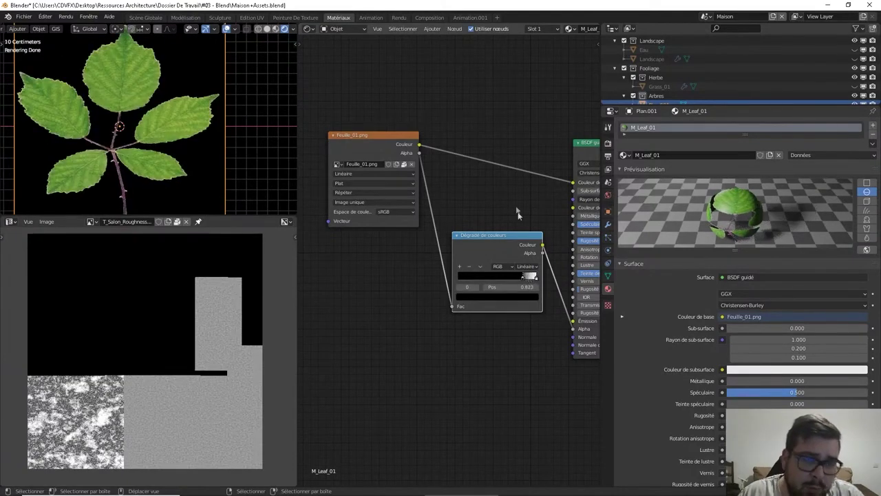
Spread out the node layout by moving the alpha Dégradé de couleurs node lower and the Feuille_01.png node farther from the BSDF guidé.
middle_drag(517, 213, 508, 221)
key(g)
drag(487, 394, 479, 404)
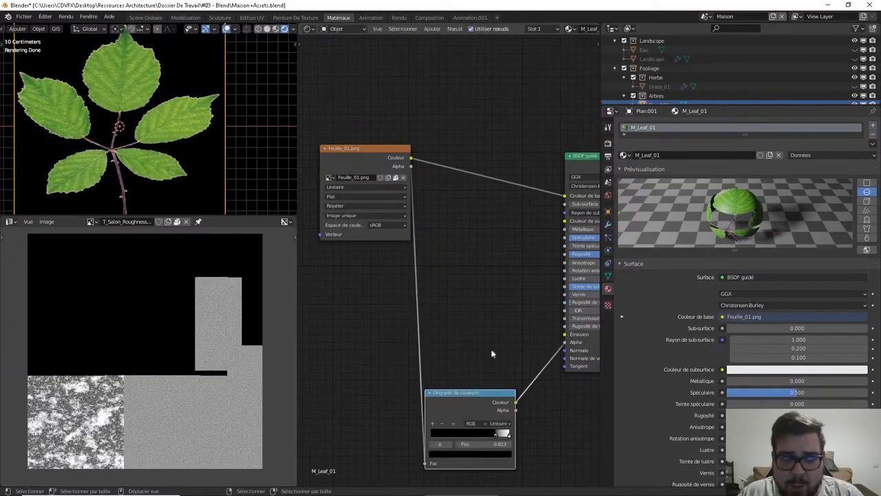
scroll(491, 344, down, 1)
middle_drag(479, 298, 539, 238)
drag(449, 118, 380, 106)
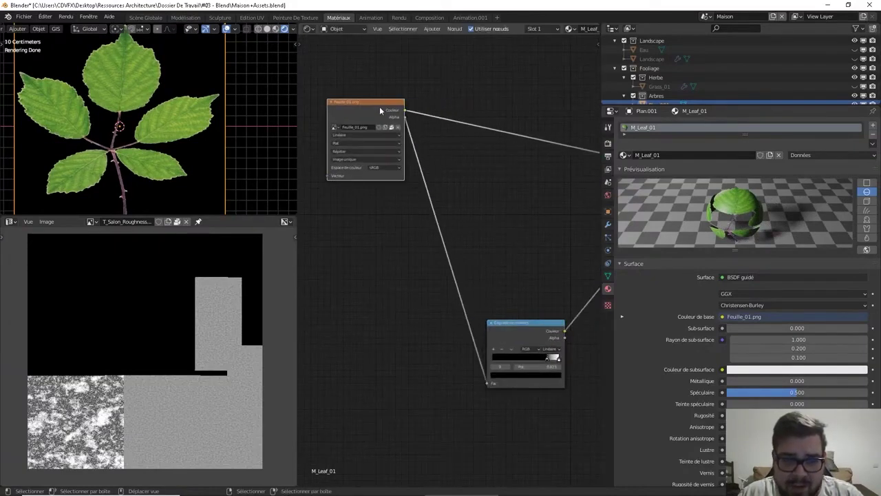
Preview the Feuille_01.png node's Couleur output and insert a second Dégradé de couleurs node on the preview link.
ctrl+shift+click(380, 106)
middle_drag(444, 121, 416, 159)
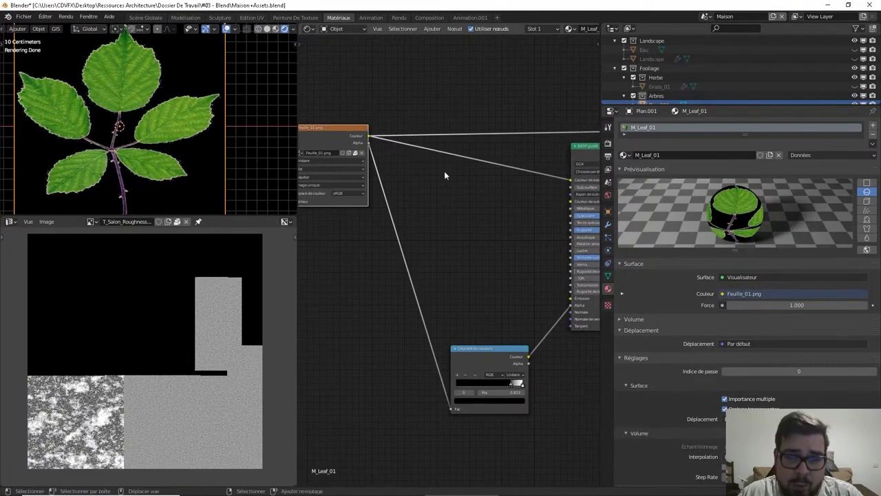
key(shift+a)
mouse_move(444, 172)
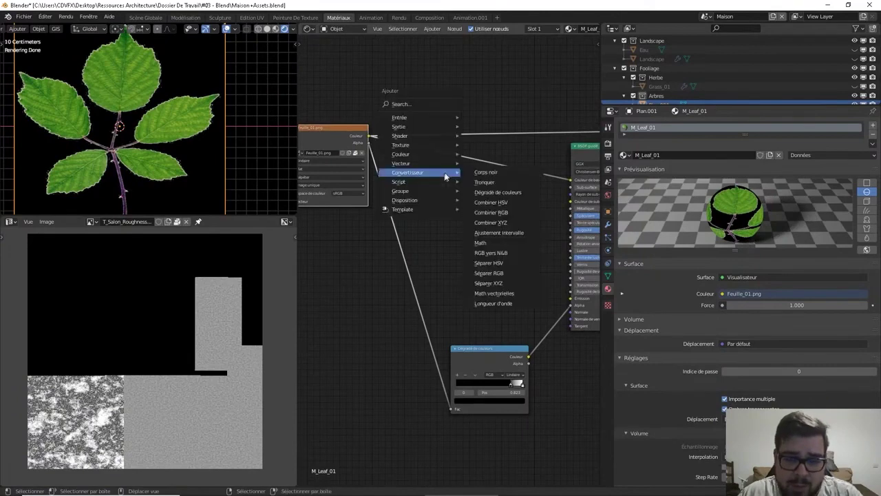
click(497, 192)
click(528, 97)
drag(528, 97, 489, 76)
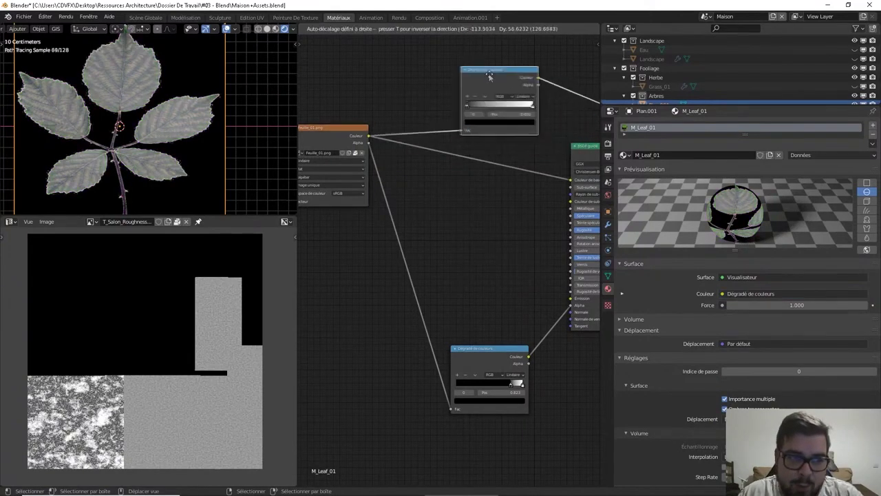
Reposition the second Dégradé de couleurs between the other nodes and feed it through a new Bump node's Hauteur into the BSDF guidé's Normale.
middle_drag(489, 76, 484, 111)
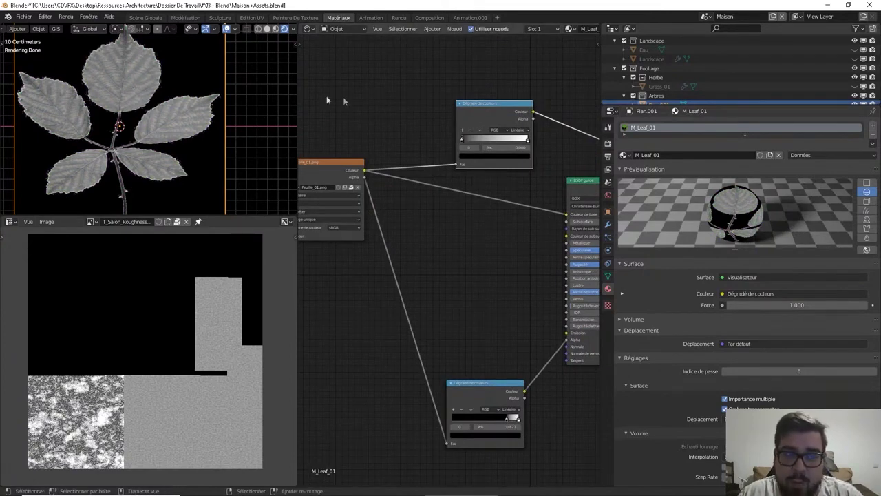
middle_drag(349, 110, 354, 135)
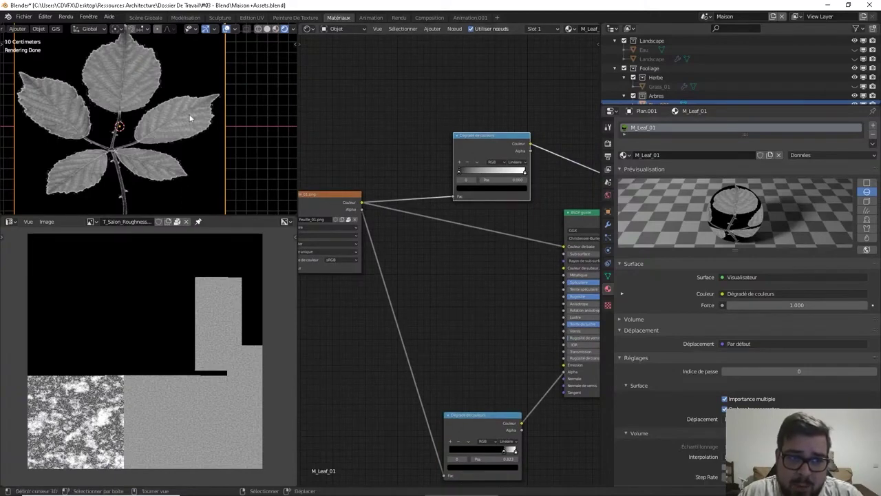
middle_drag(413, 170, 415, 122)
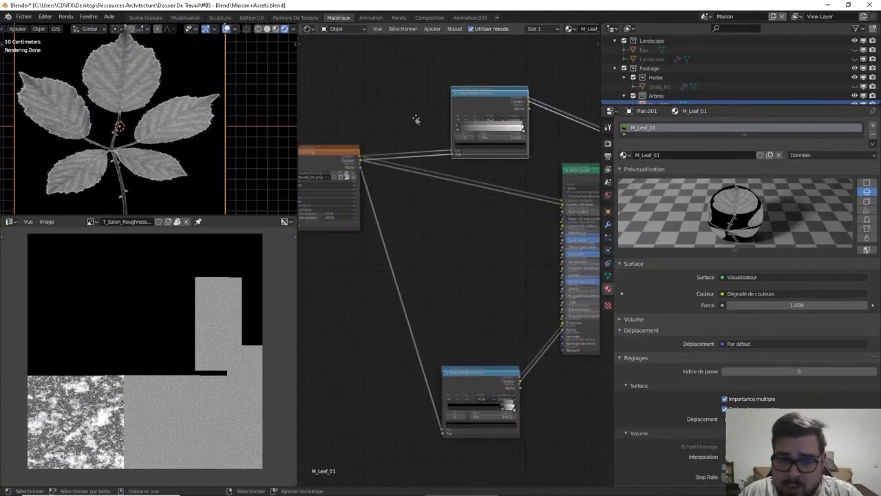
drag(477, 95, 434, 219)
key(shift+a)
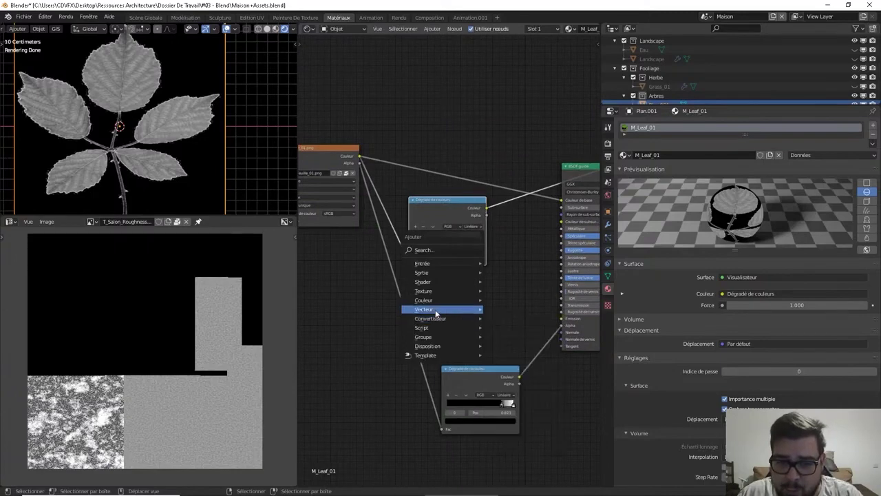
mouse_move(432, 309)
click(508, 310)
click(506, 281)
drag(487, 209, 506, 322)
drag(487, 209, 507, 322)
drag(551, 292, 561, 333)
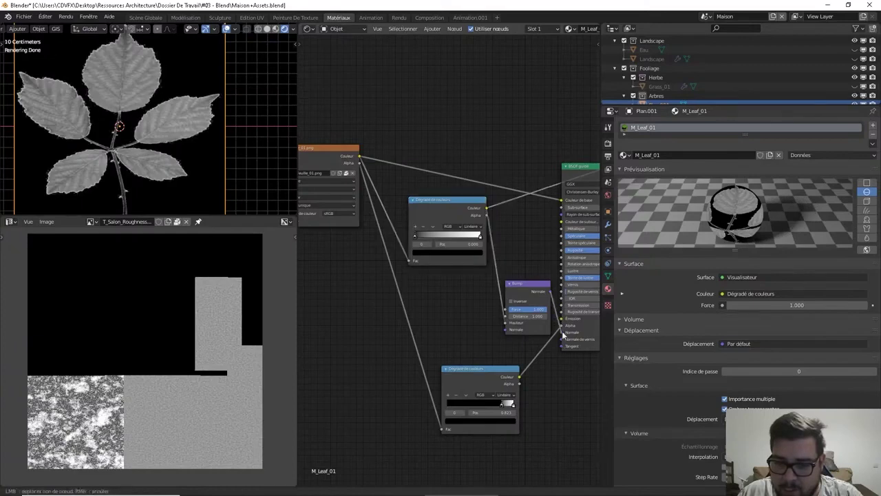
Output the BSDF guidé shader again and set the Bump node's Distance to 0.010 and Force to 0.650.
middle_drag(532, 270, 493, 282)
ctrl+shift+click(566, 173)
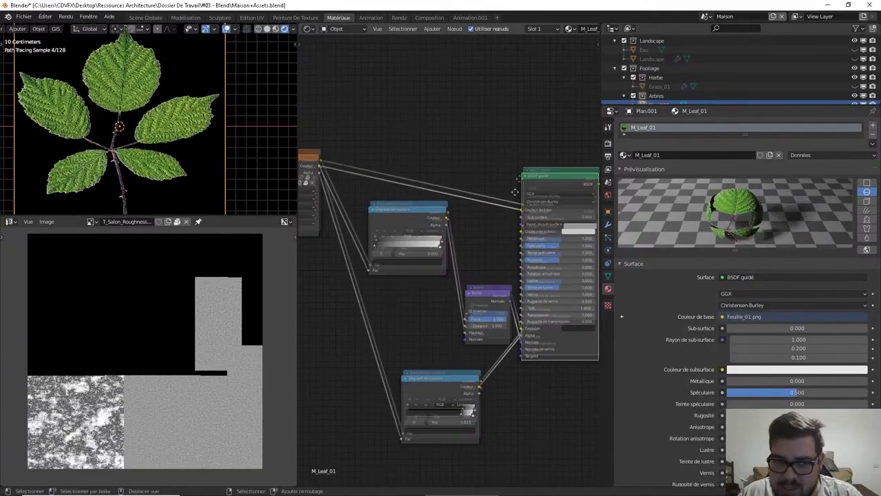
middle_drag(566, 174, 581, 121)
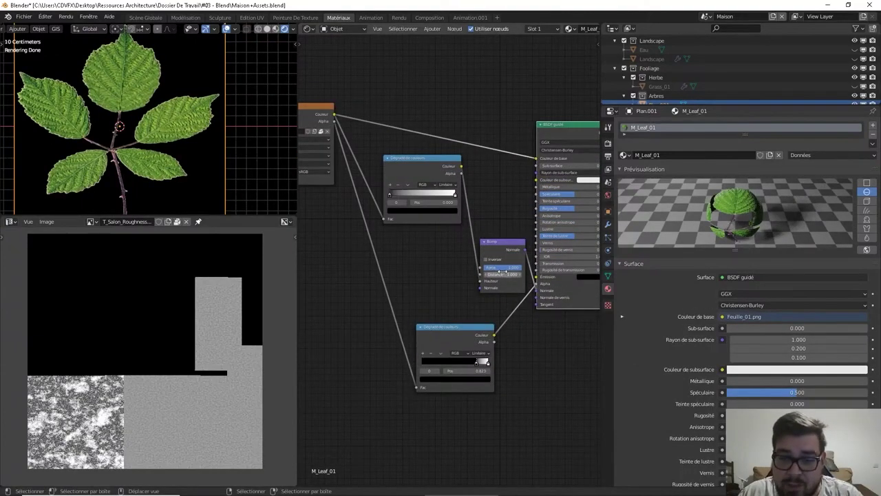
key(Return)
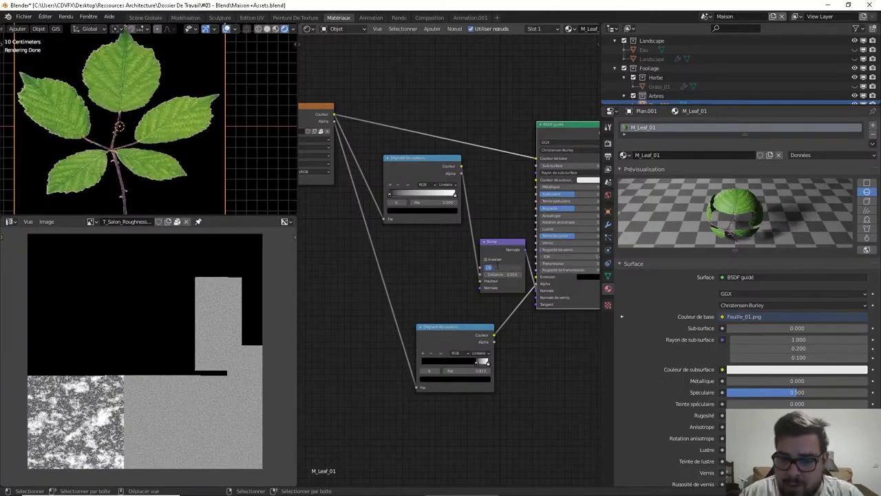
key(Return)
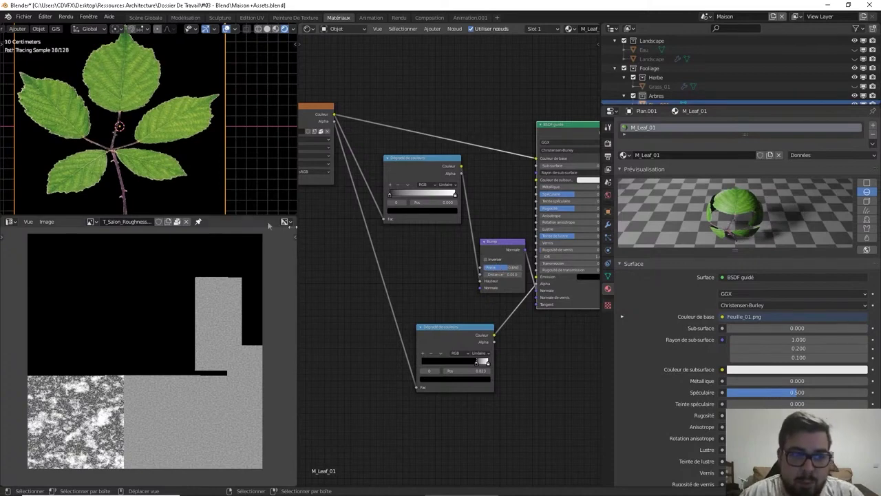
Insert an Occlusion ambiante node between the leaf texture's Couleur and the BSDF guidé's Couleur de base, placing it above the other nodes.
drag(431, 160, 435, 194)
middle_drag(481, 166, 443, 173)
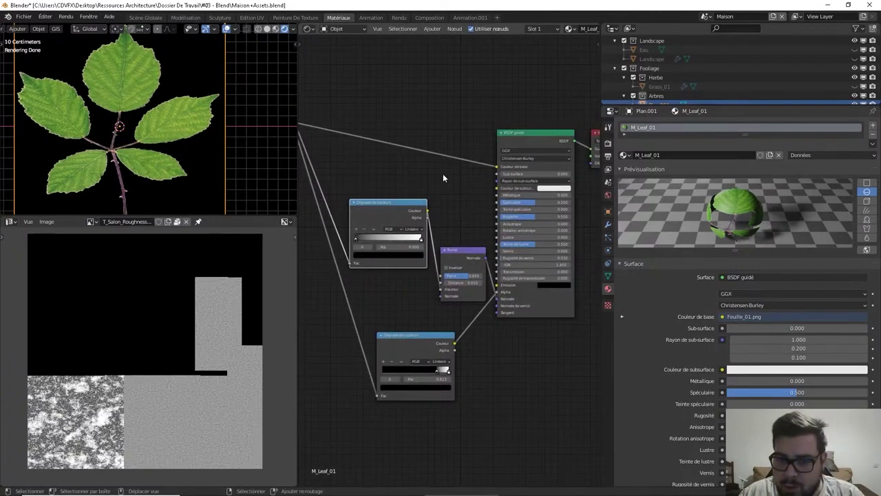
key(shift+a)
mouse_move(432, 126)
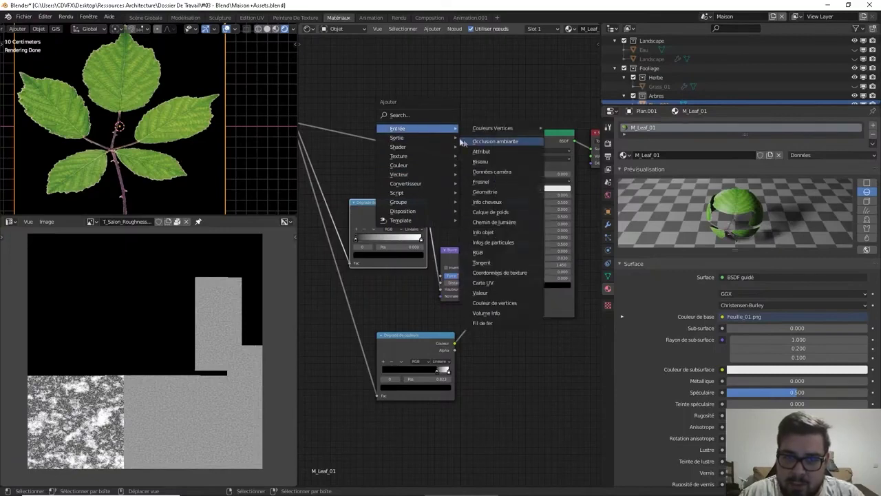
click(496, 140)
click(451, 128)
drag(451, 128, 455, 61)
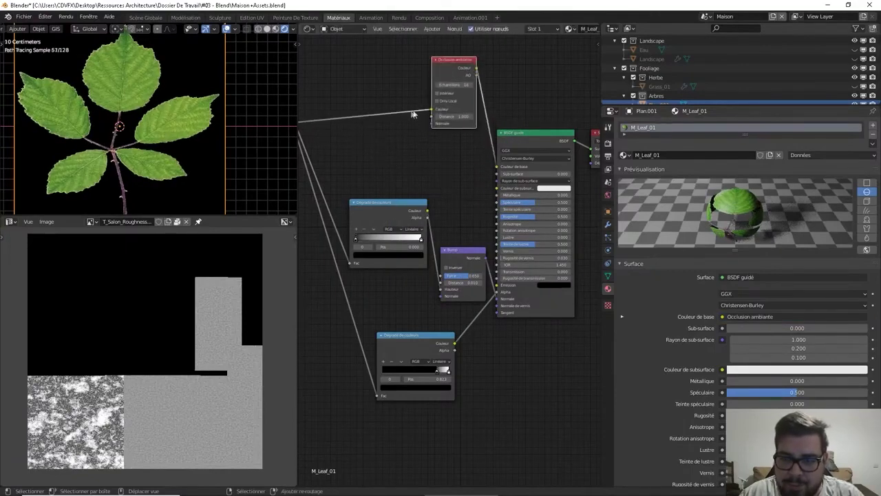
Add a Fresnel node below the Occlusion ambiante node and connect its Fac output to Spéculaire on the BSDF guidé.
key(shift+a)
mouse_move(384, 124)
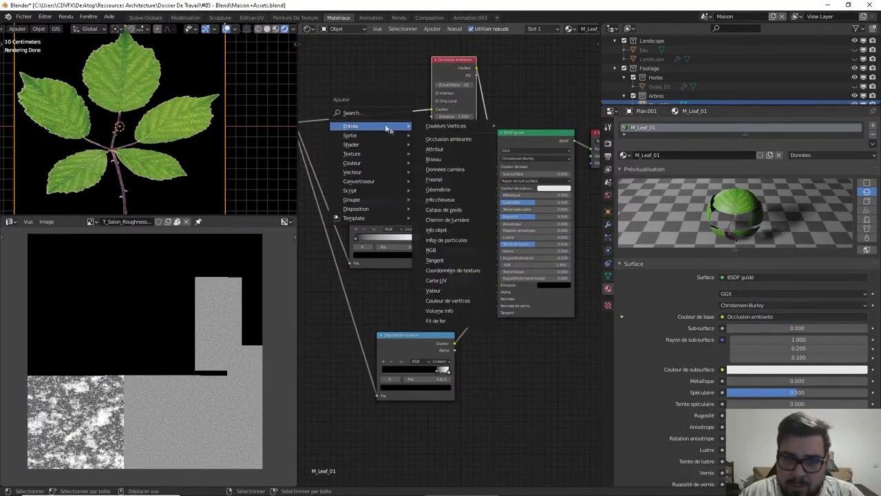
click(435, 179)
click(416, 165)
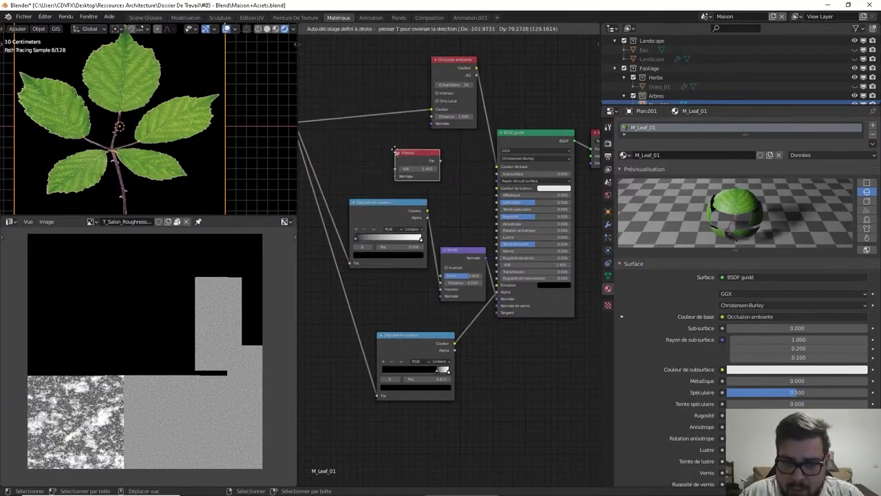
drag(439, 161, 498, 203)
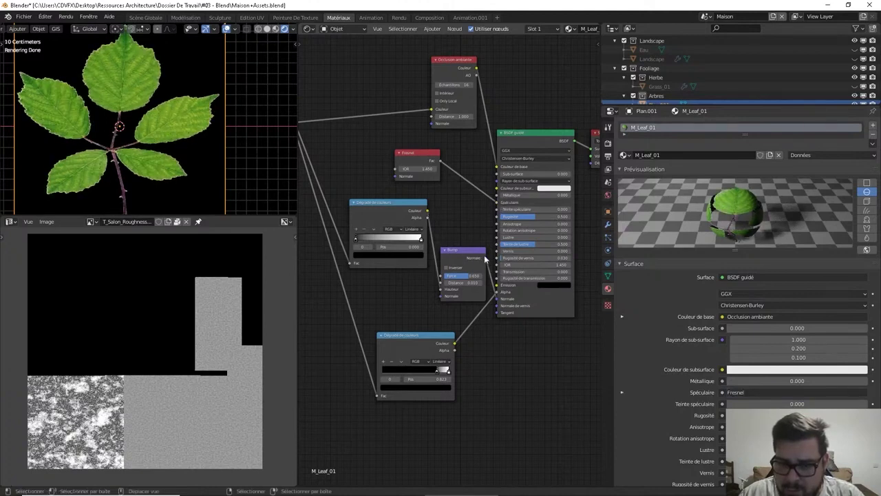
Connect the Bump's Normale output to Normale on the Occlusion ambiante and Fresnel nodes, and set the Fresnel's IOR to 1.15.
drag(485, 258, 432, 123)
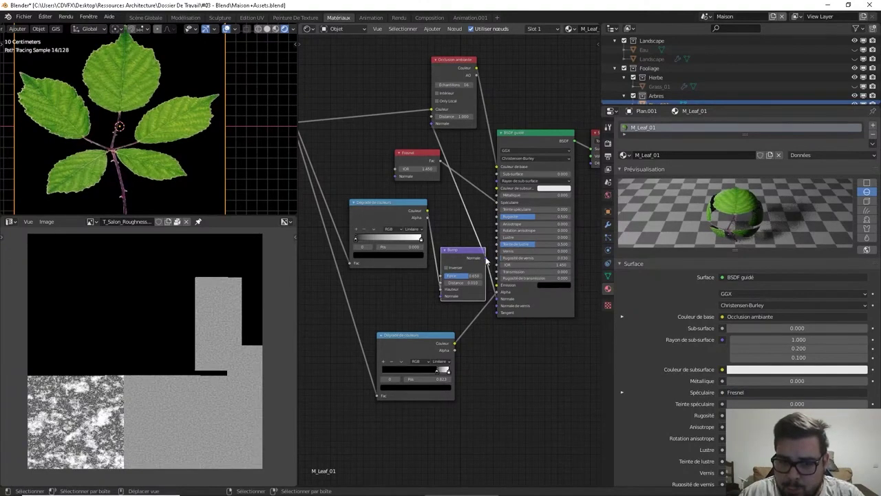
drag(487, 260, 396, 173)
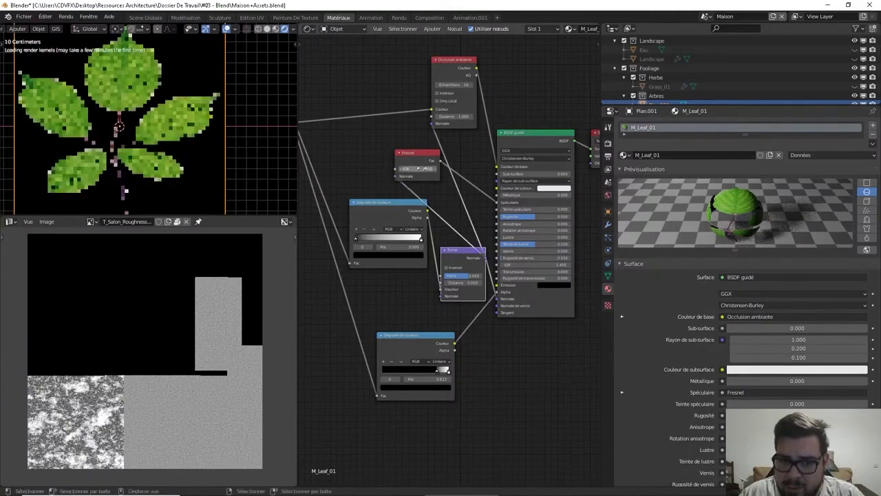
click(418, 168)
text(1.15)
key(Return)
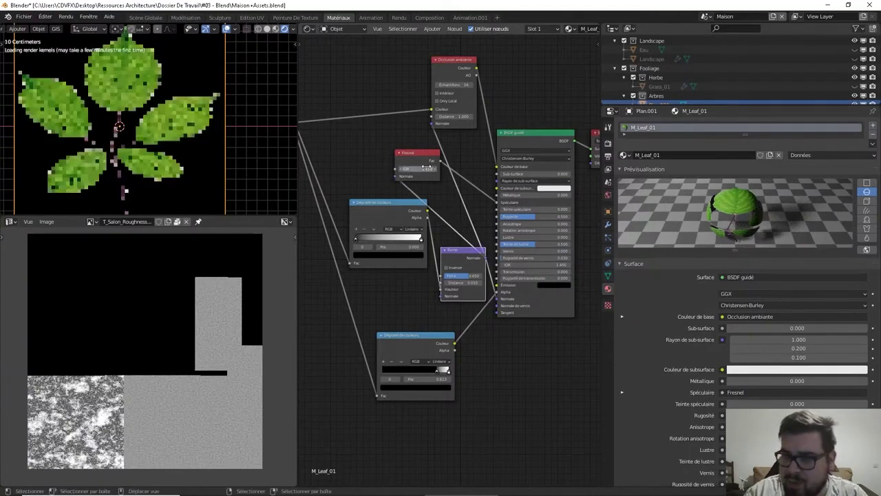
Set the BSDF guidé's Rugosité to 0.65 and examine the rendered leaf plane from an oblique angle.
click(509, 216)
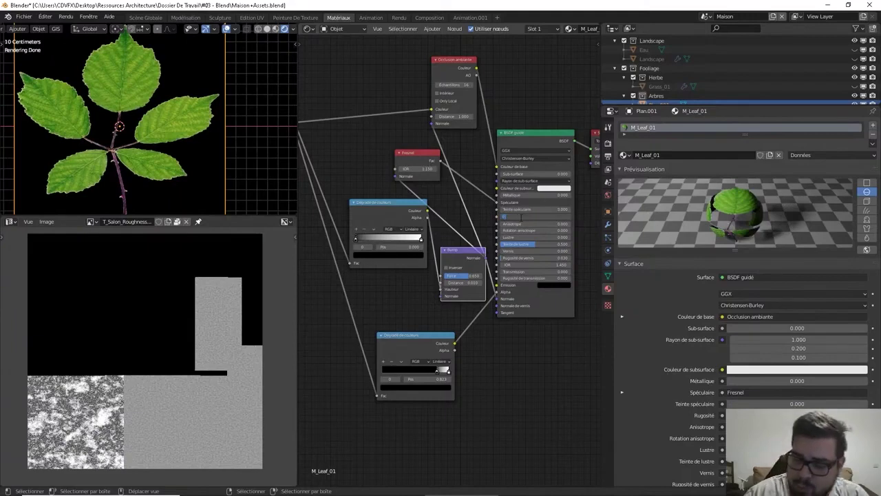
text(0.65)
key(Return)
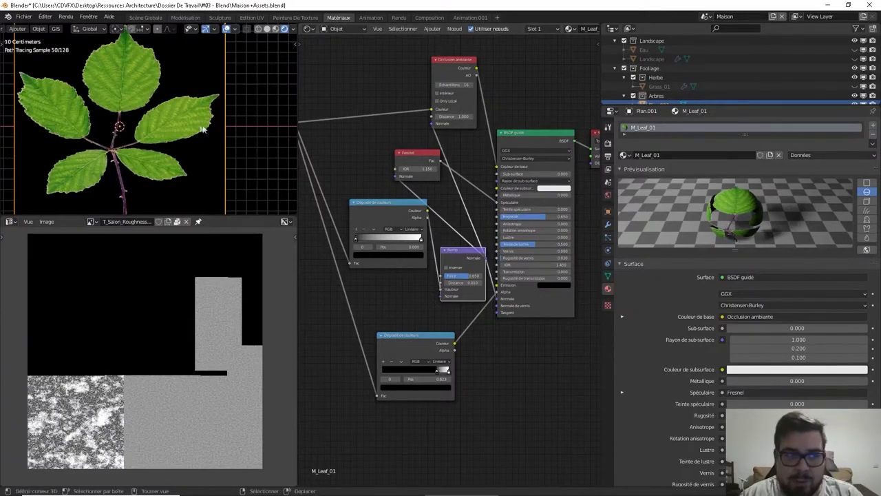
middle_drag(471, 241, 523, 217)
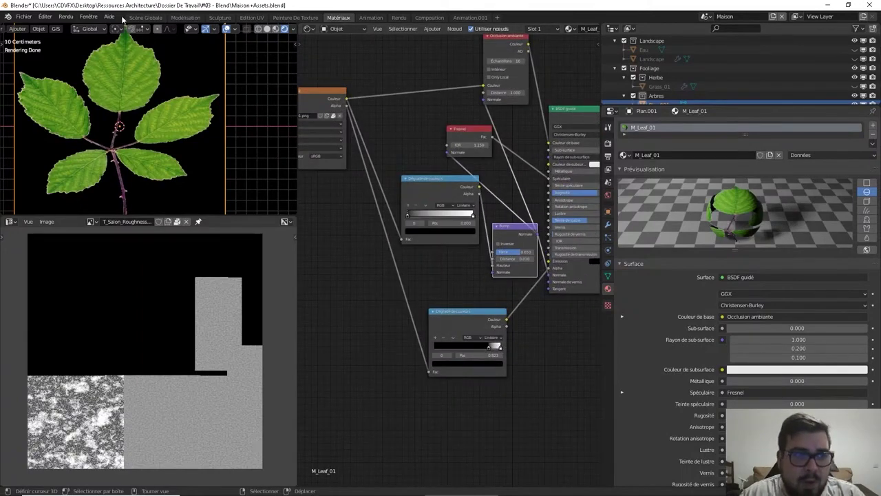
mouse_move(195, 84)
middle_down()
mouse_move(197, 98)
mouse_move(211, 85)
mouse_move(212, 92)
mouse_move(199, 126)
mouse_move(231, 159)
middle_up()
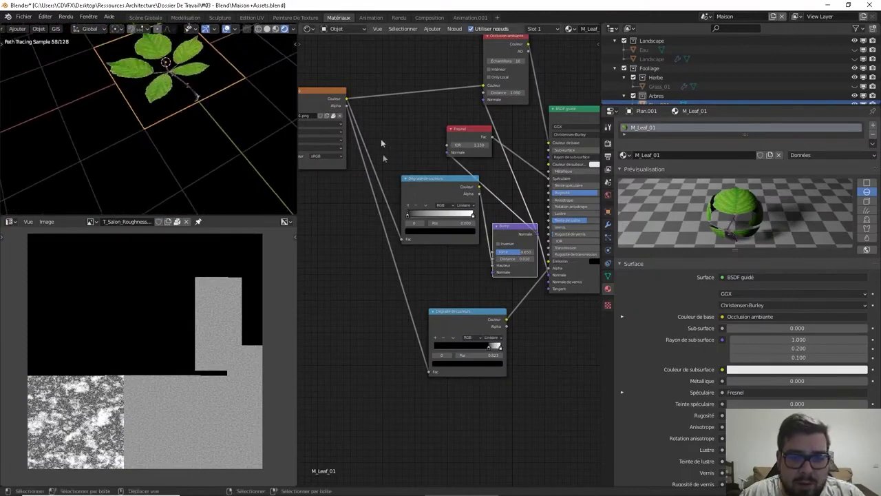
middle_drag(166, 97, 198, 96)
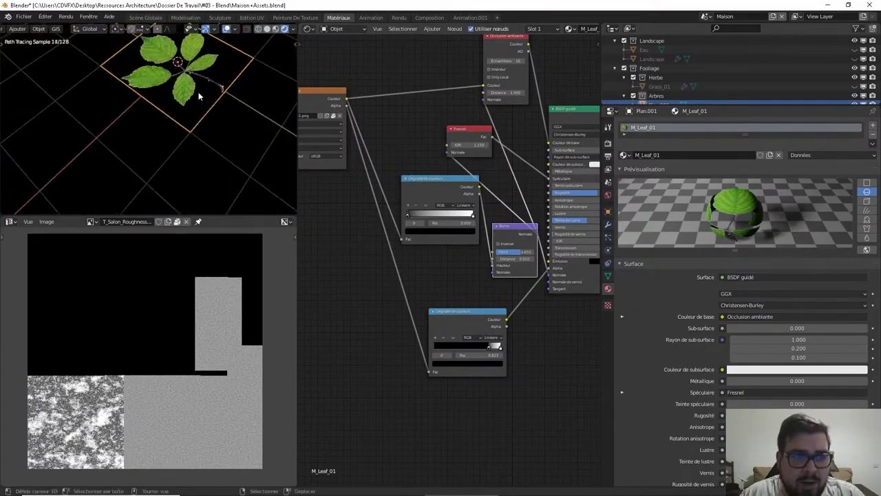
Switch to the Scène Globale workspace and add a Solidifier modifier to the leaf plane Plan.001.
click(146, 16)
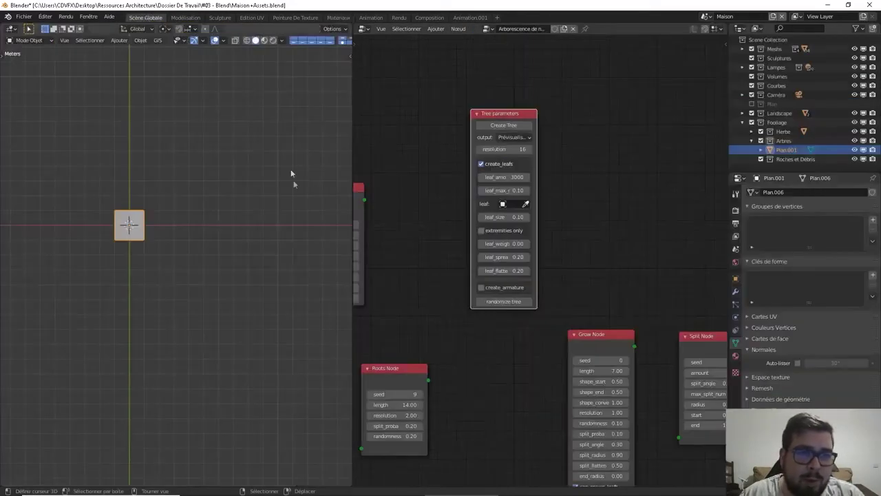
scroll(187, 257, up, 5)
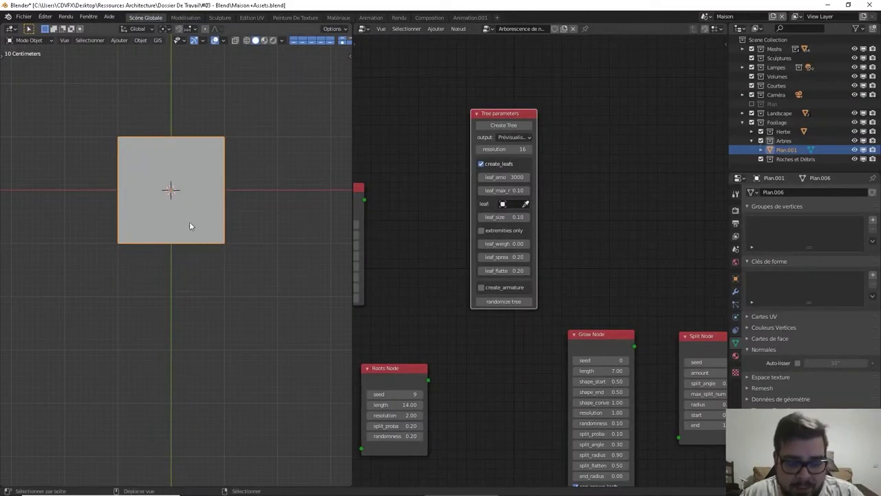
key(Tab)
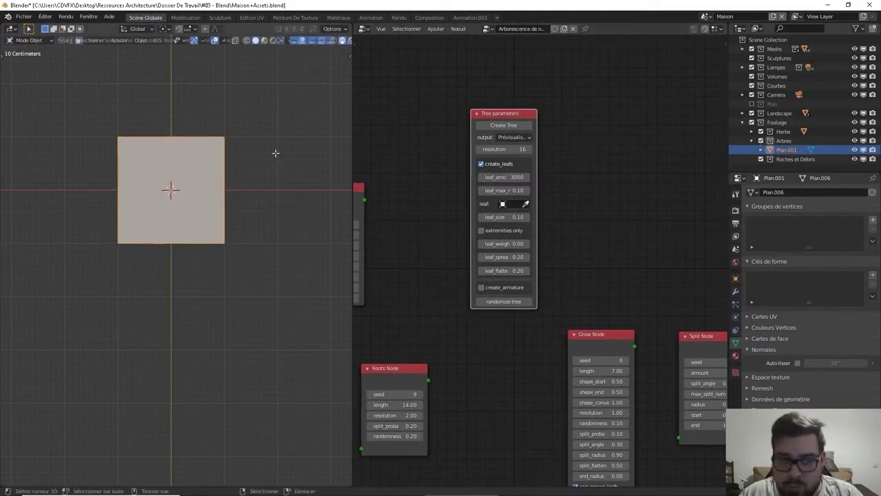
key(Tab)
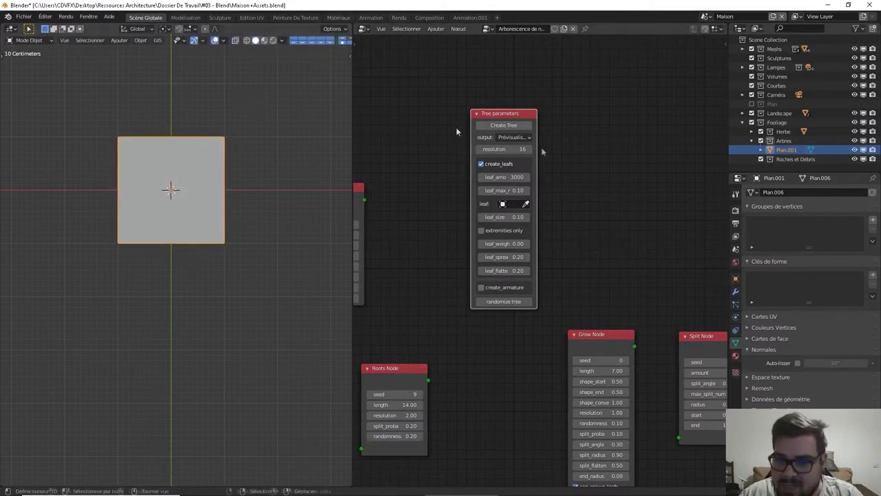
click(736, 291)
click(778, 193)
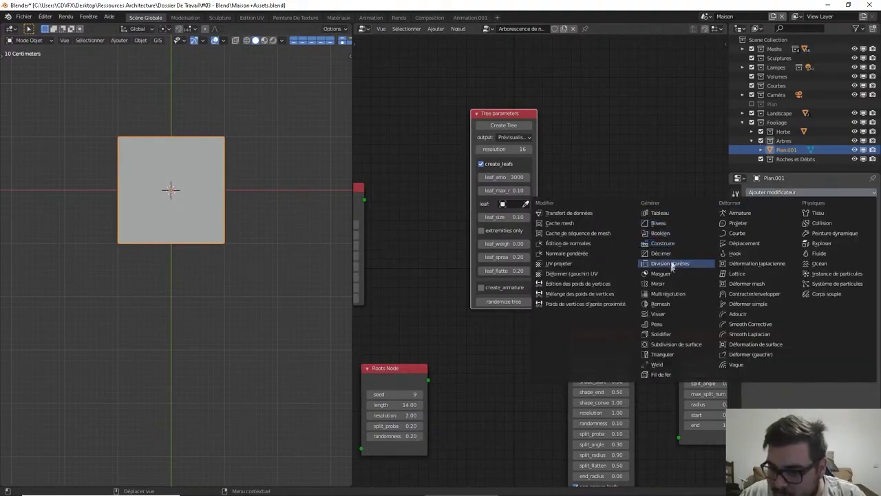
click(674, 334)
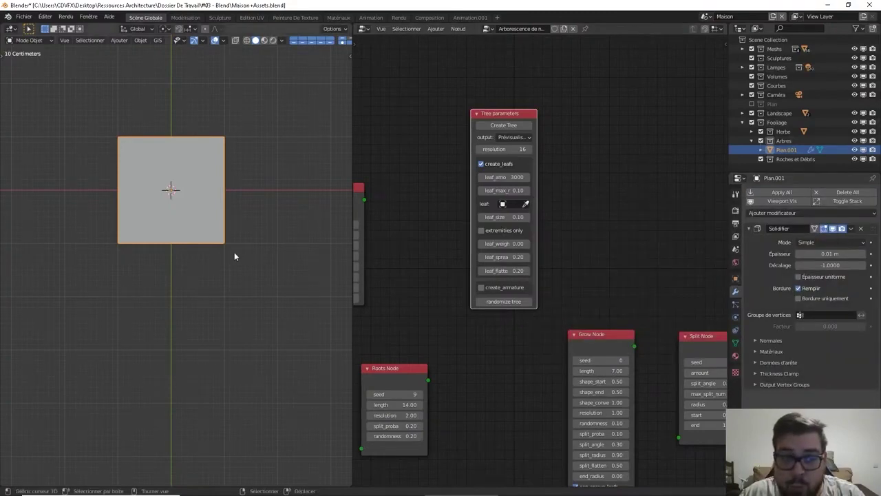
Set the Solidifier's Épaisseur to 0.001 m and apply the modifier to the leaf plane.
middle_drag(234, 253, 237, 197)
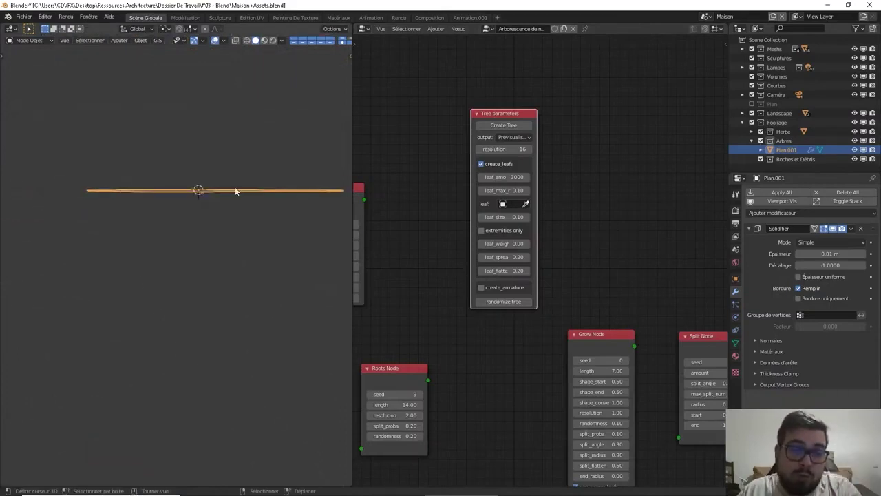
middle_drag(235, 190, 391, 220)
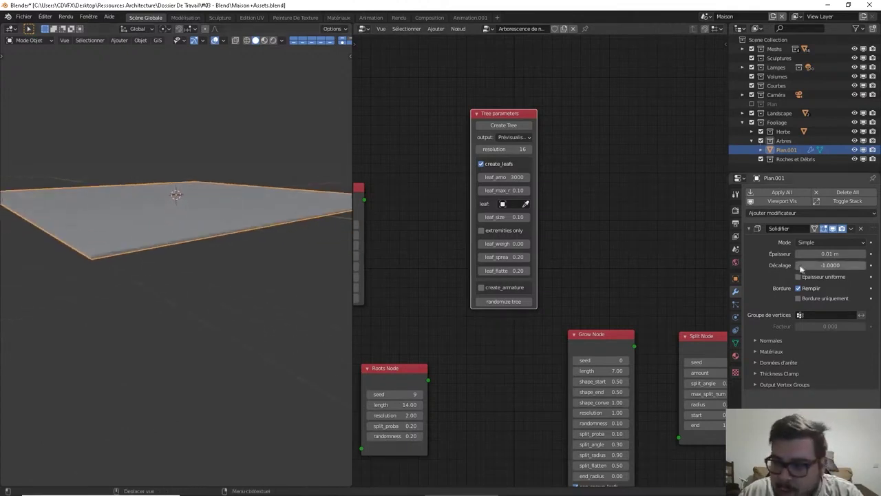
drag(819, 253, 821, 253)
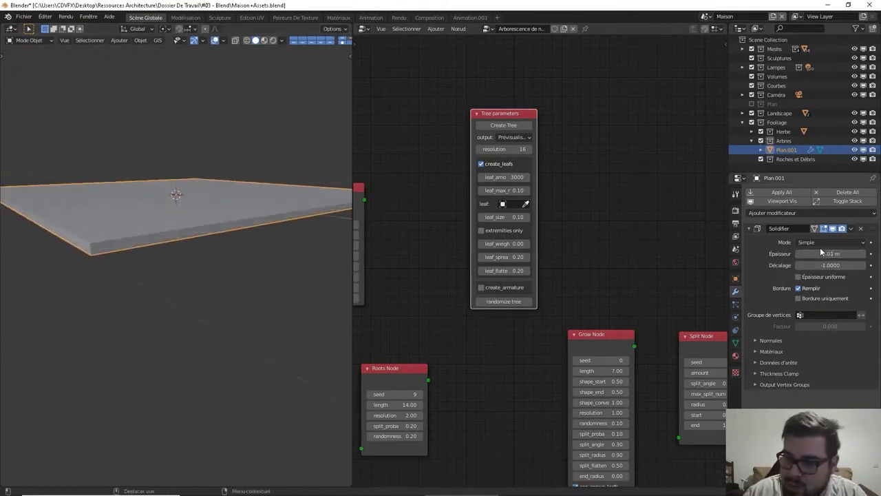
click(829, 262)
click(833, 252)
click(833, 252)
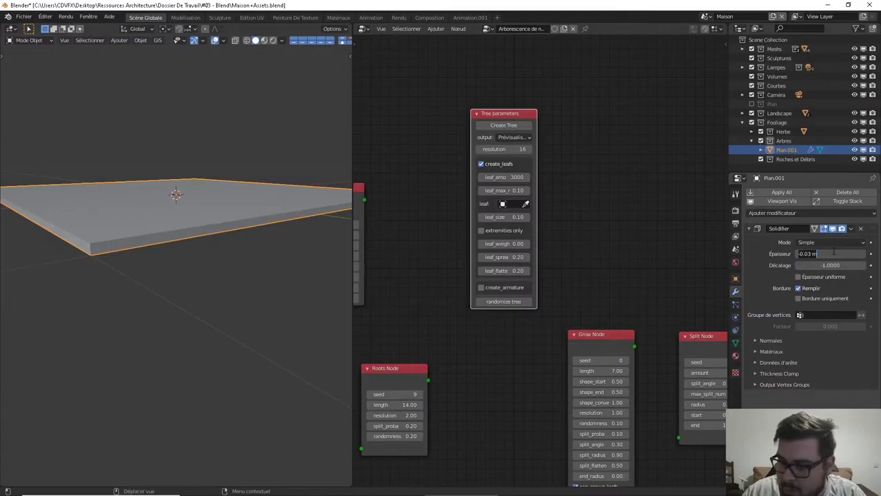
text(0.001)
key(Return)
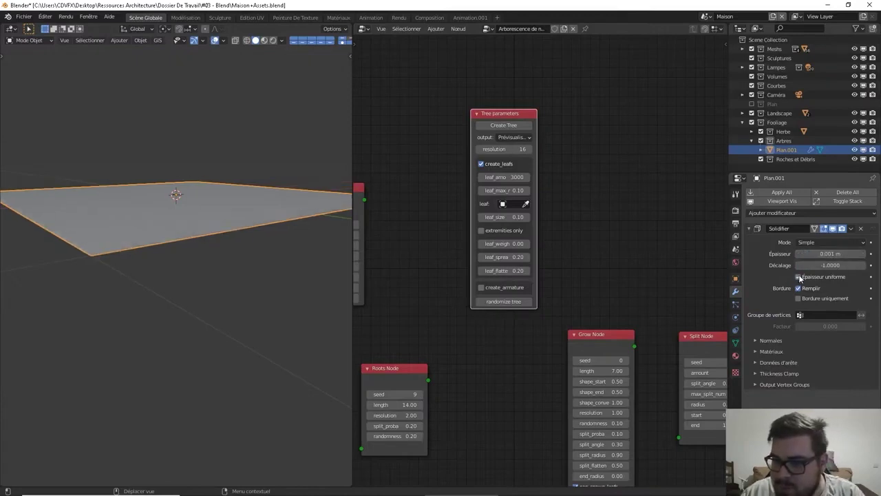
key(ctrl+a)
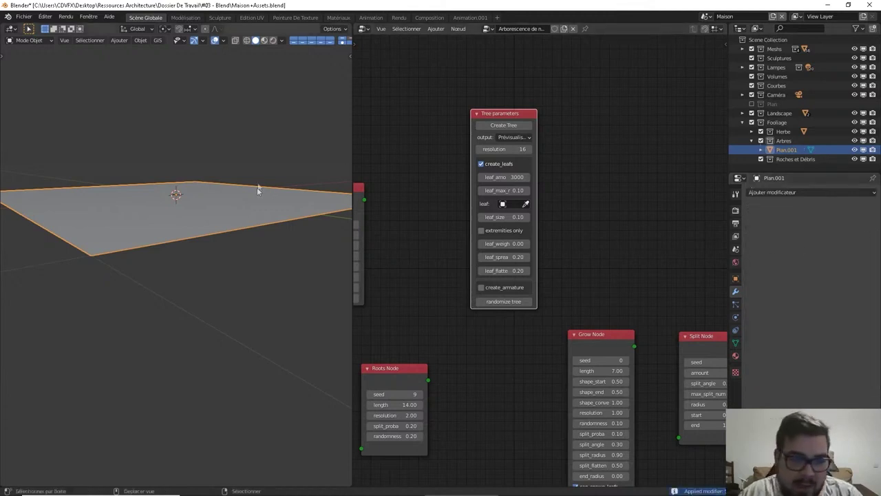
Show the Orientation de face overlay and examine the leaf plane's face directions from several angles, including in rendered shading.
click(282, 40)
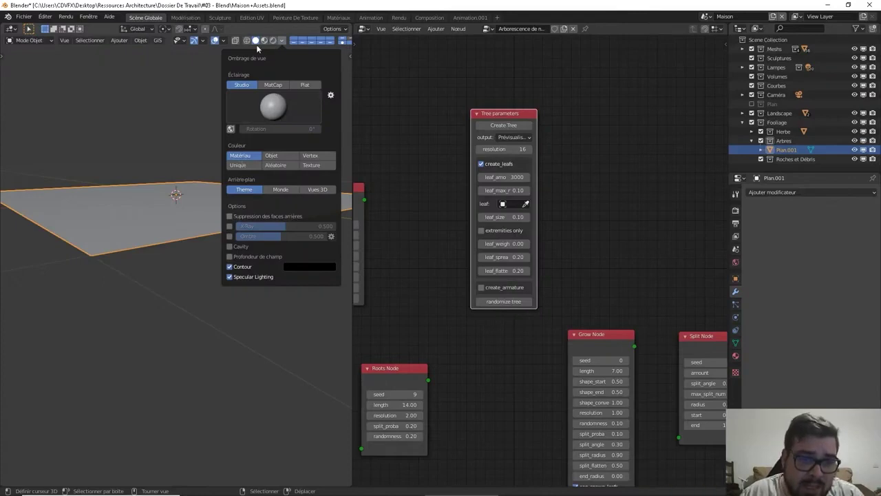
click(222, 40)
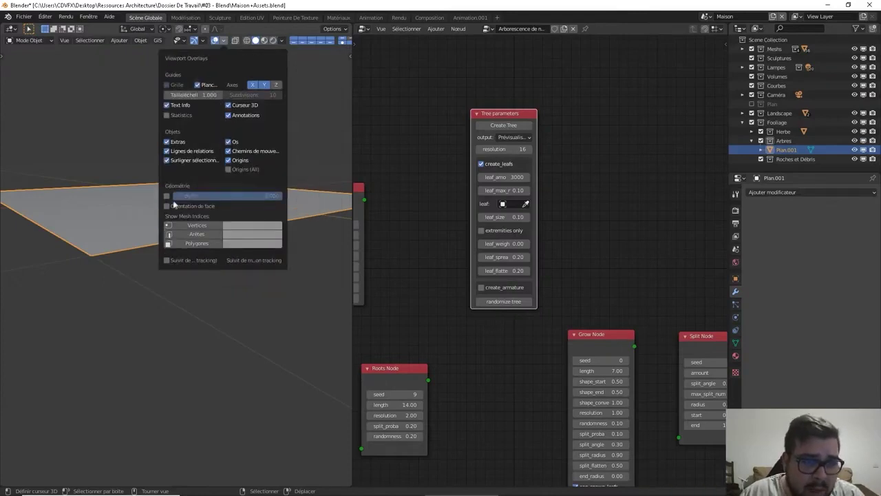
click(166, 205)
middle_drag(165, 206, 186, 124)
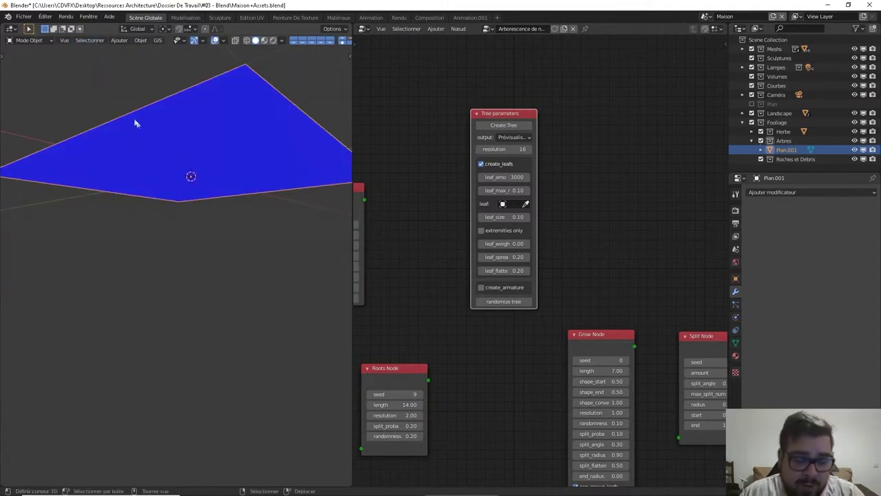
click(273, 40)
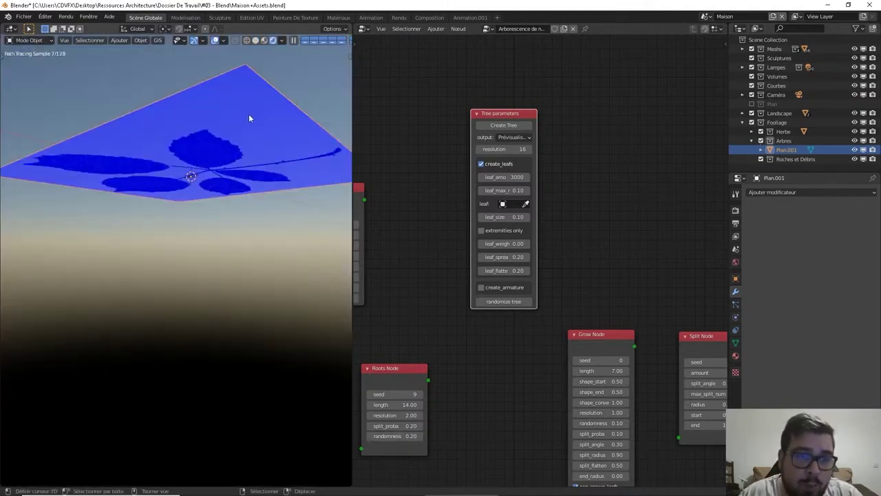
mouse_move(249, 114)
middle_down()
mouse_move(228, 171)
mouse_move(256, 59)
mouse_move(236, 119)
middle_up()
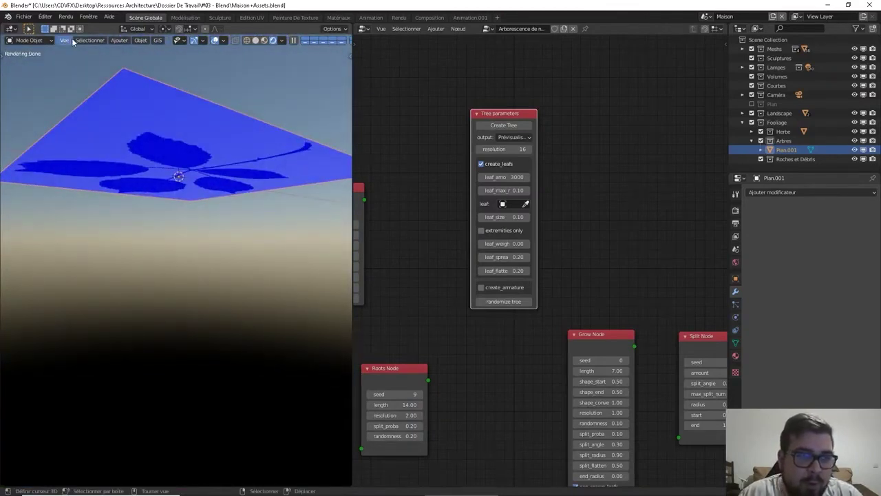
mouse_move(220, 49)
middle_down()
mouse_move(232, 131)
mouse_move(238, 67)
middle_up()
Set the viewport to wireframe shading and turn off the Orientation de face overlay.
click(247, 40)
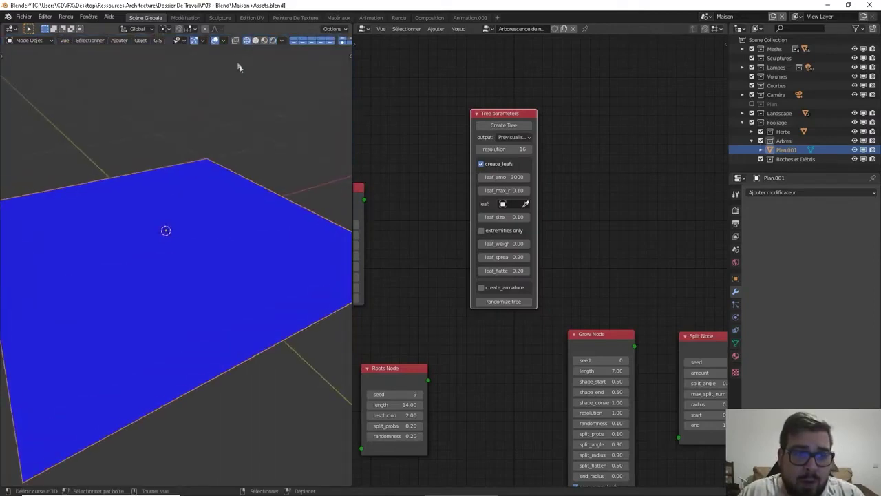
click(223, 40)
click(166, 205)
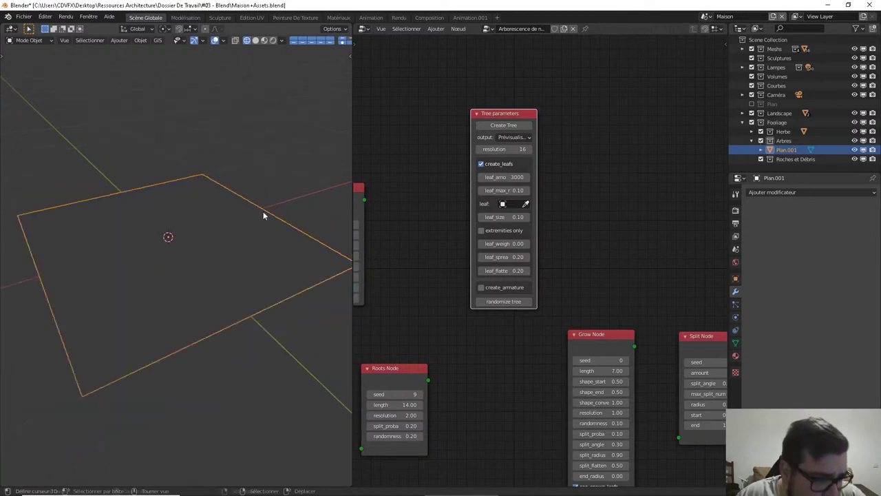
middle_drag(264, 213, 263, 171)
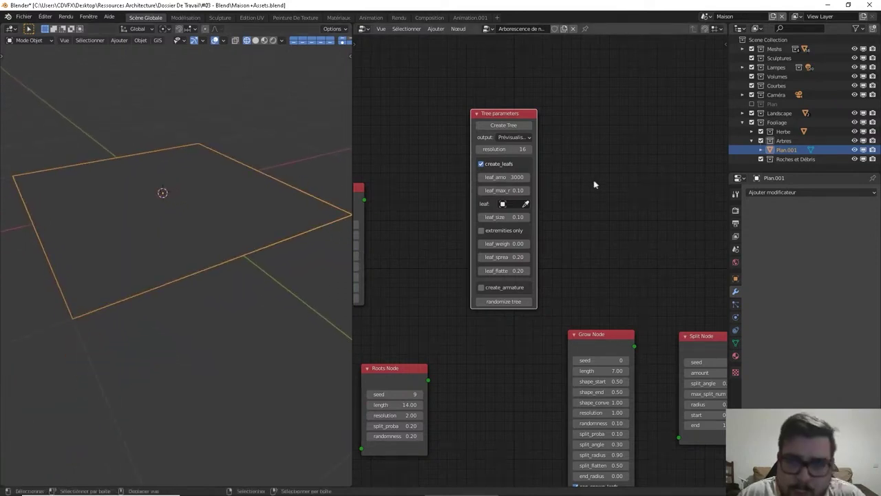
Check the Mtree add-on's details and updater settings in the preferences, then close the preferences window.
key(shift+a)
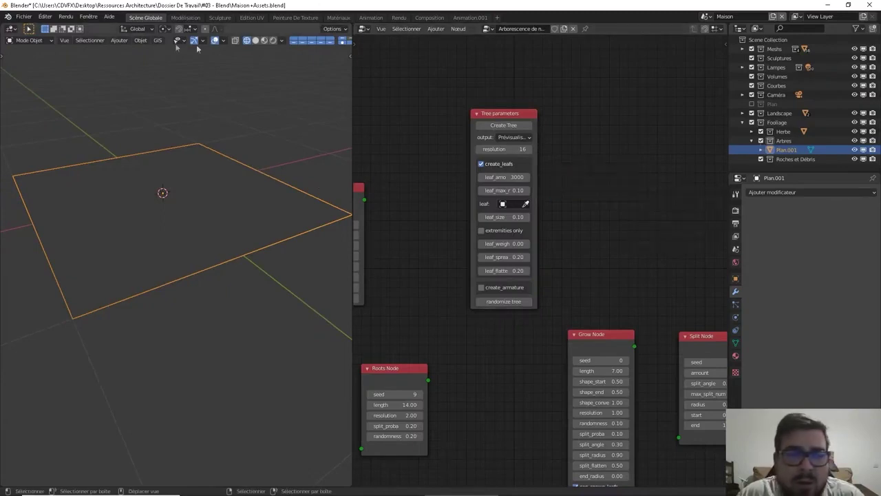
click(45, 16)
click(80, 135)
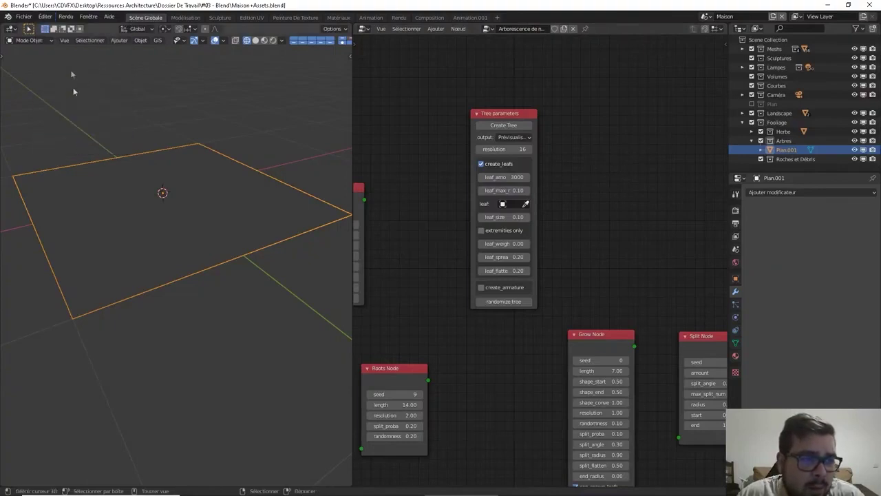
click(45, 16)
click(72, 135)
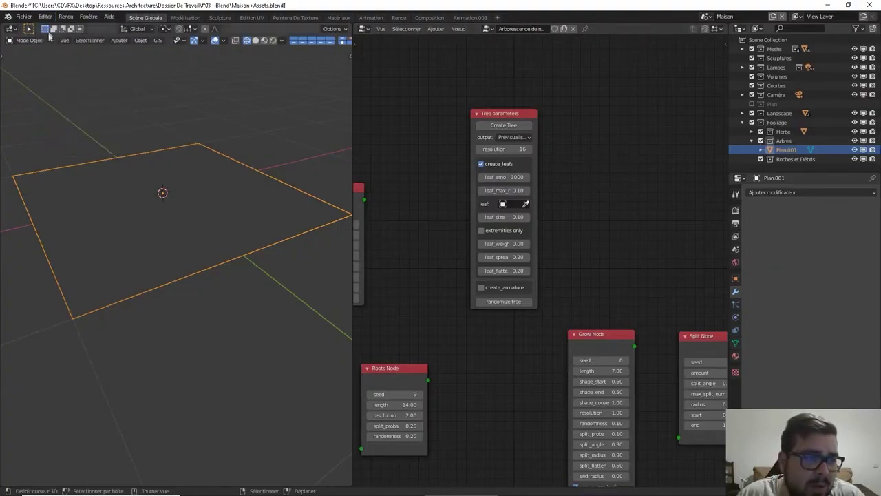
click(45, 16)
click(63, 147)
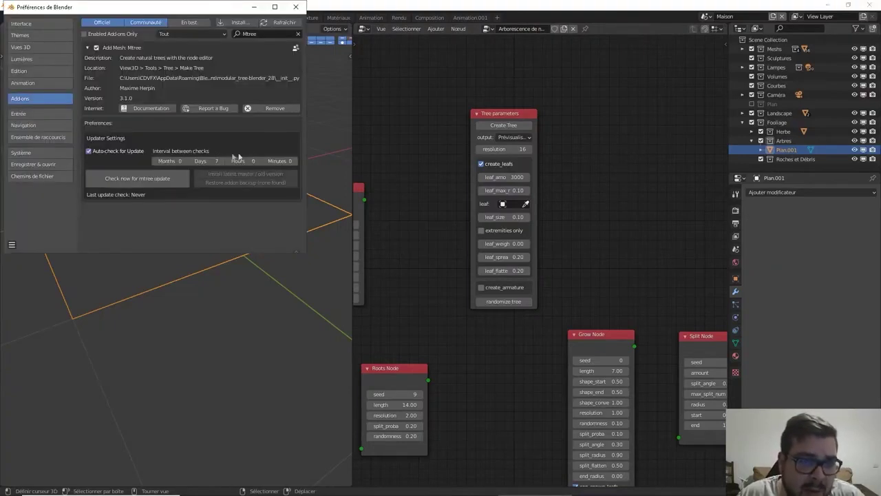
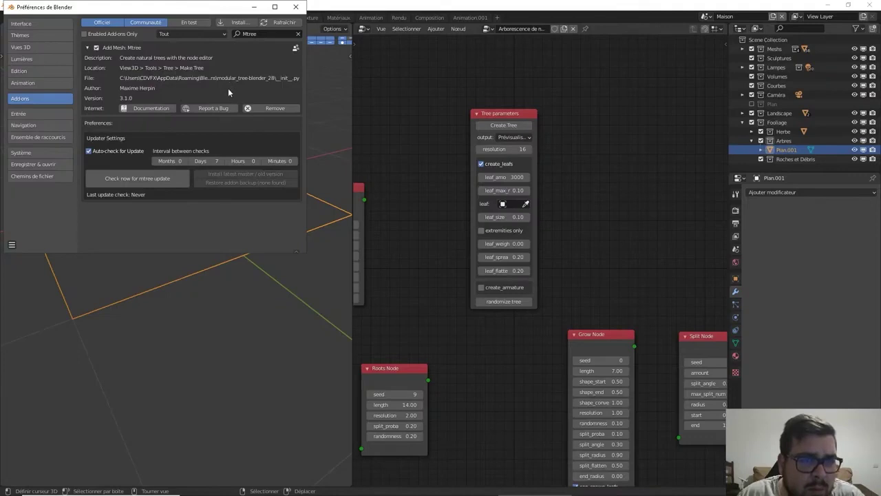
click(296, 7)
Move the Tree parameters node farther up in the node tree and pick the leaf plane Plan.001 as its leaf object.
middle_drag(510, 122, 532, 116)
drag(533, 115, 475, 55)
middle_drag(476, 55, 495, 76)
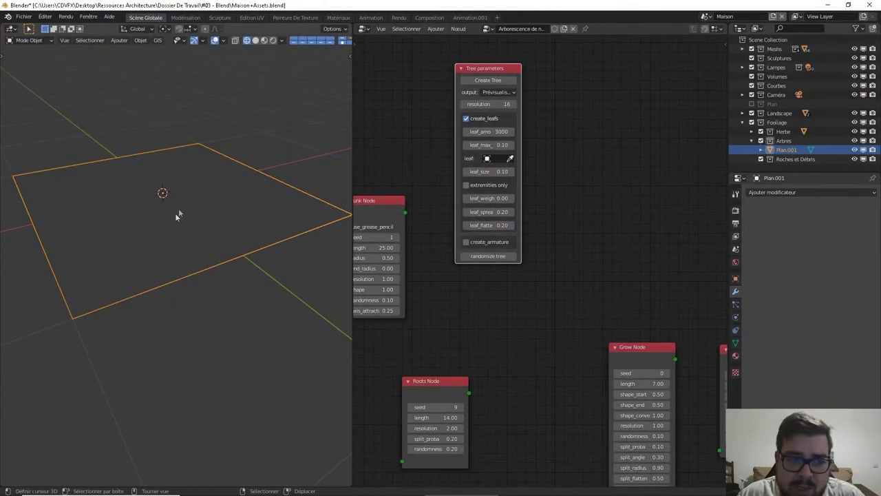
click(508, 158)
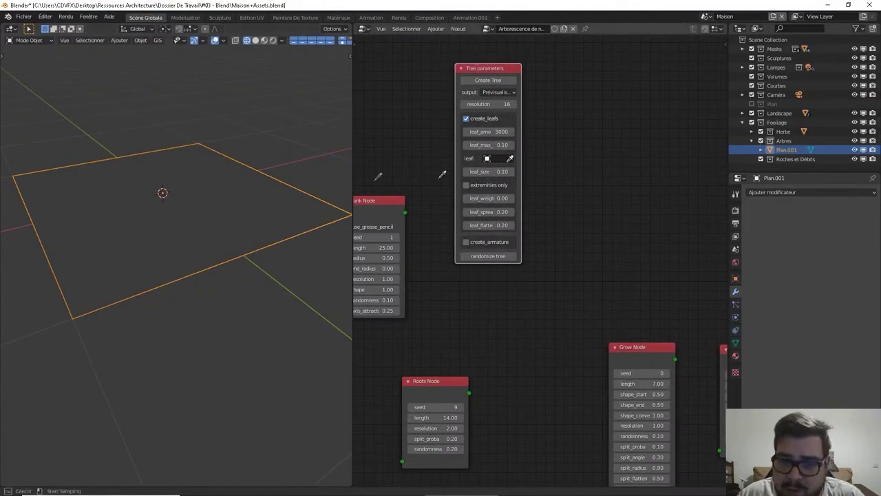
click(137, 196)
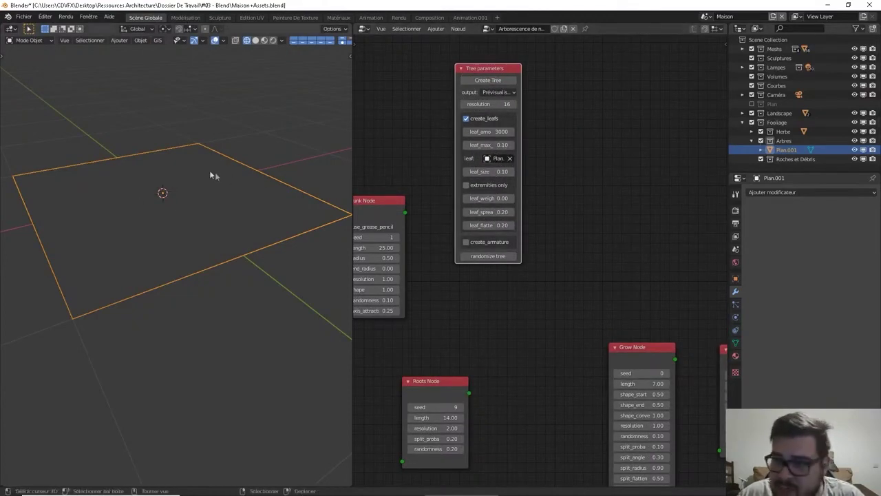
Hide the leaf plane Plan.001 in the viewport and create the tree from the Tree parameters node.
click(855, 150)
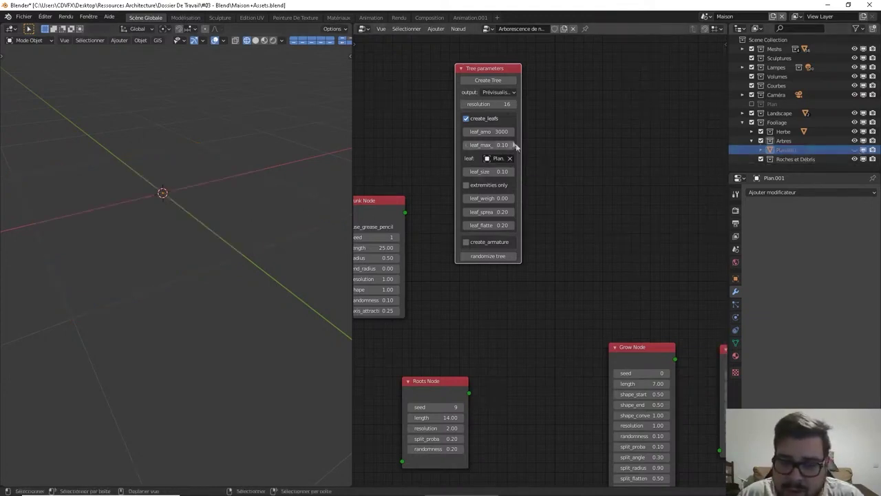
click(512, 92)
click(505, 83)
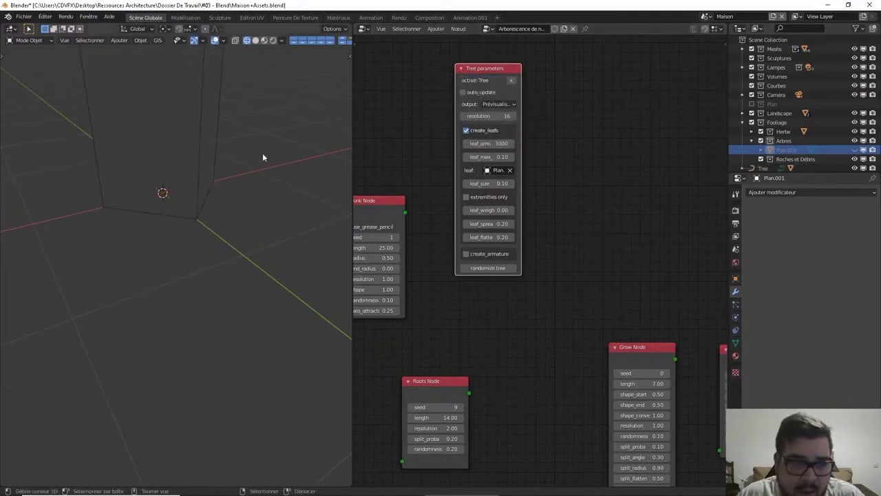
Show the whole tree in solid shading and widen the Tree parameters node until its full parameter names are readable.
scroll(262, 153, down, 12)
shift+middle_drag(238, 167, 222, 211)
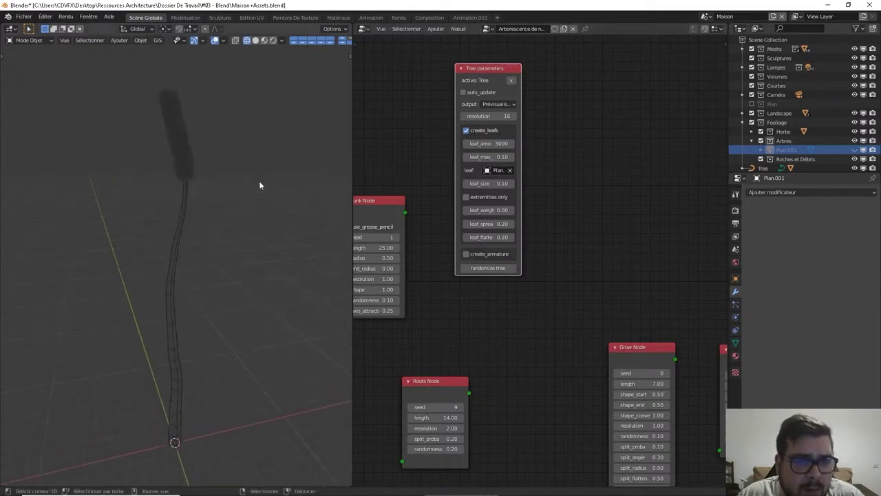
key(shift+z)
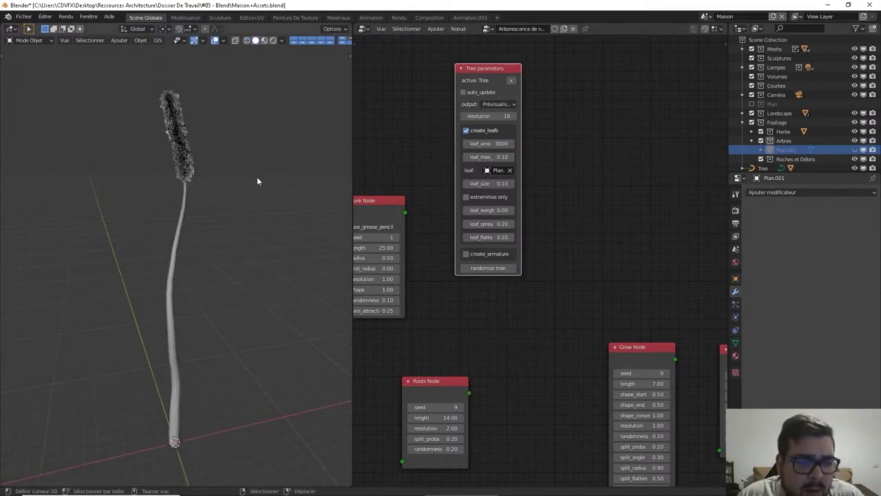
middle_drag(257, 176, 291, 183)
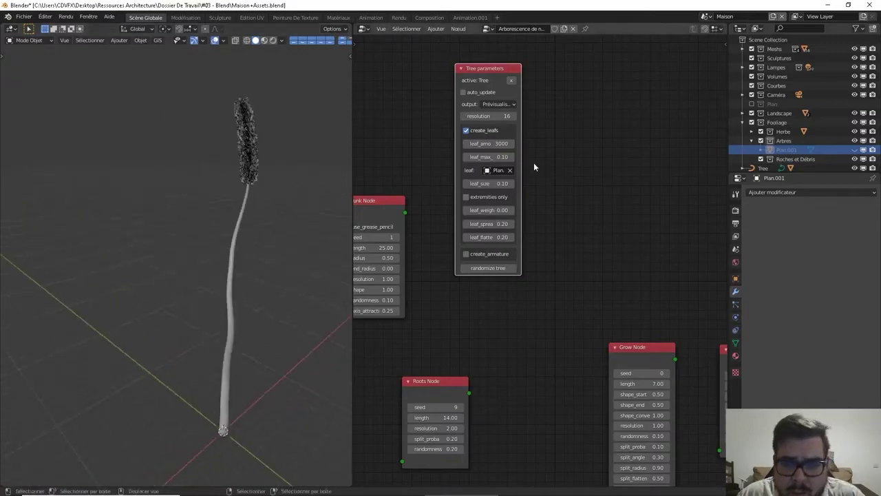
drag(521, 158, 601, 157)
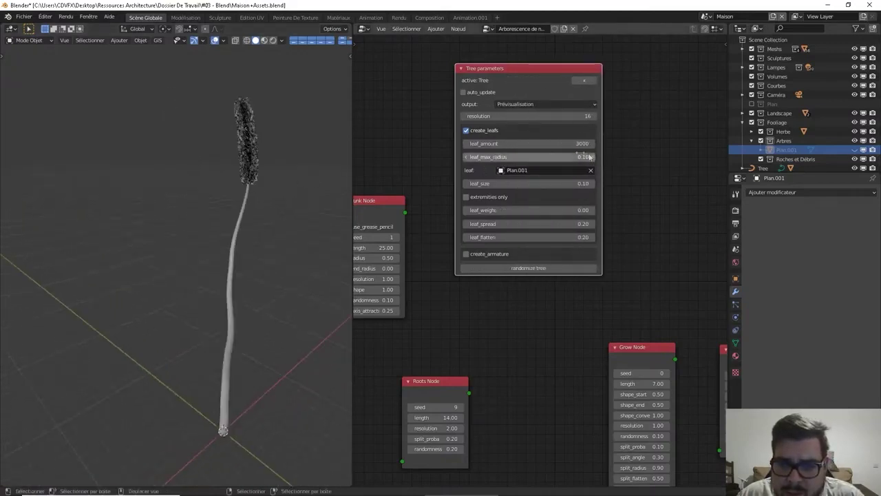
middle_drag(561, 157, 512, 146)
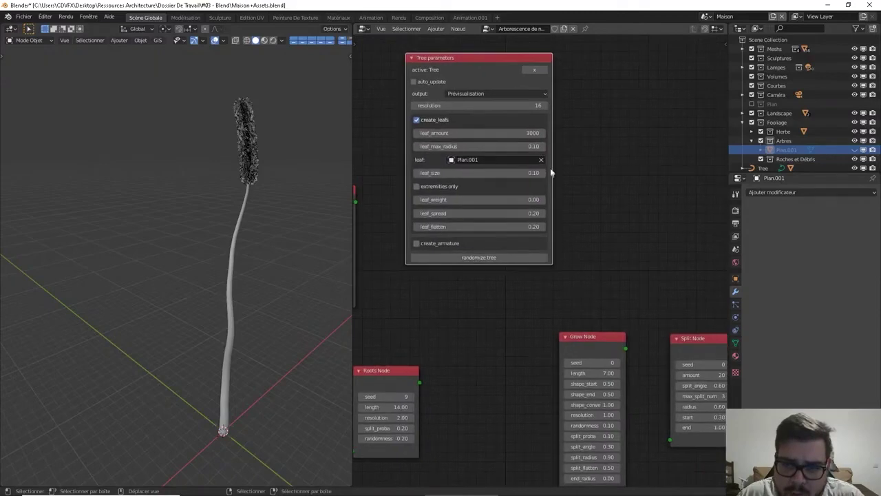
Look over the Tree parameters, Trunk, Roots, Grow, Split, Branch and Twig nodes and their settings in the node tree.
middle_drag(491, 181, 477, 146)
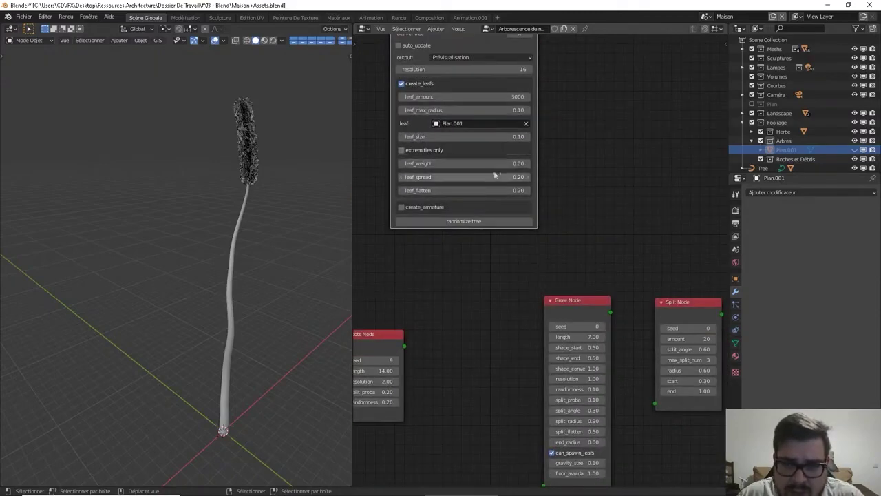
scroll(500, 187, down, 1)
middle_drag(500, 187, 548, 169)
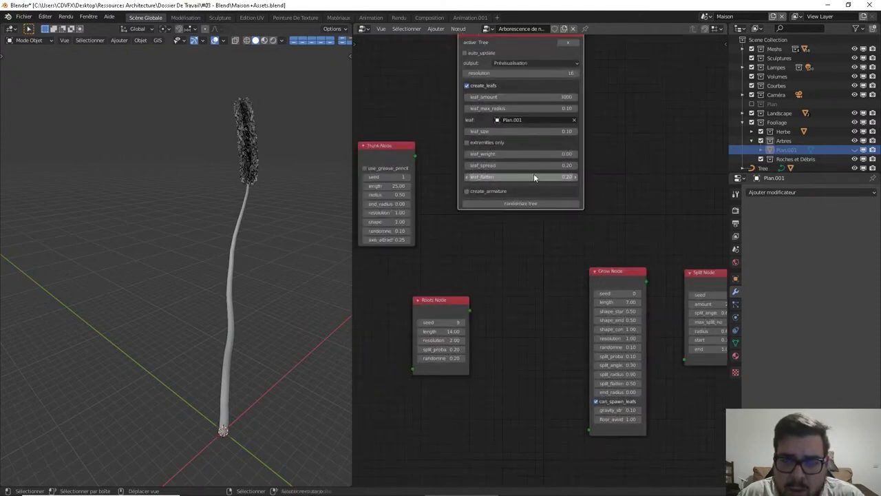
middle_drag(404, 168, 446, 154)
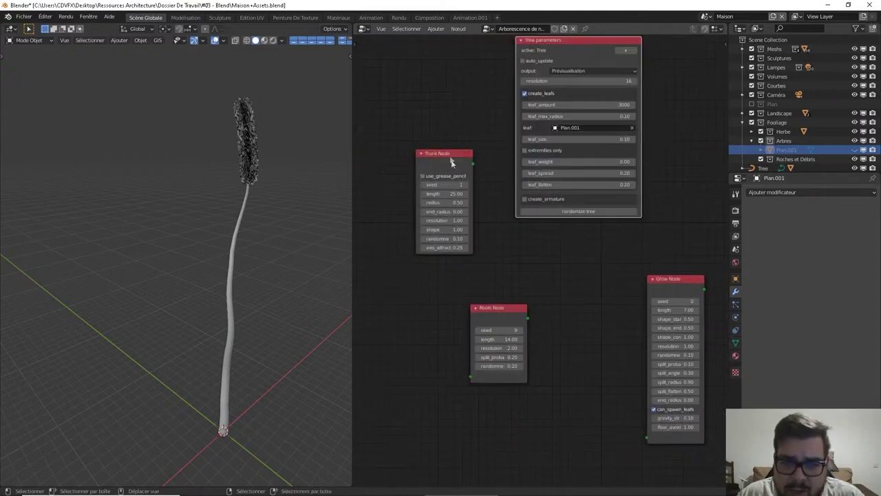
drag(446, 154, 449, 163)
middle_drag(507, 249, 420, 210)
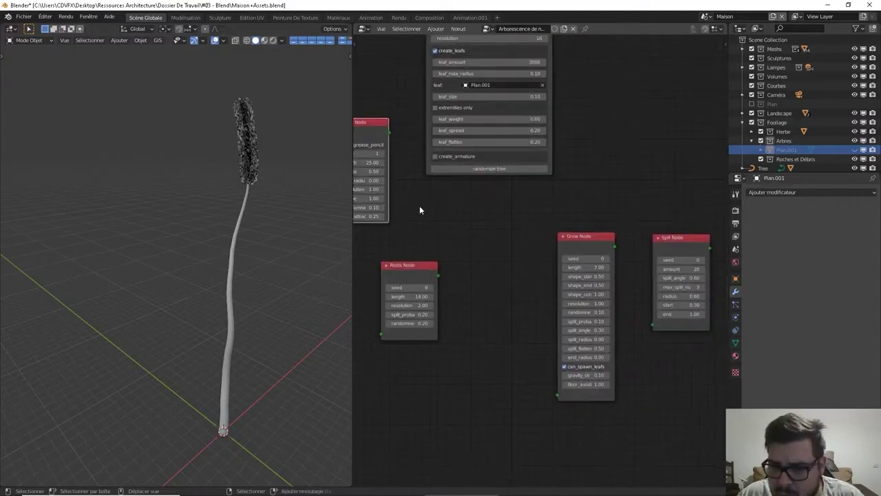
scroll(517, 247, down, 2)
middle_drag(517, 247, 419, 220)
scroll(501, 225, down, 1)
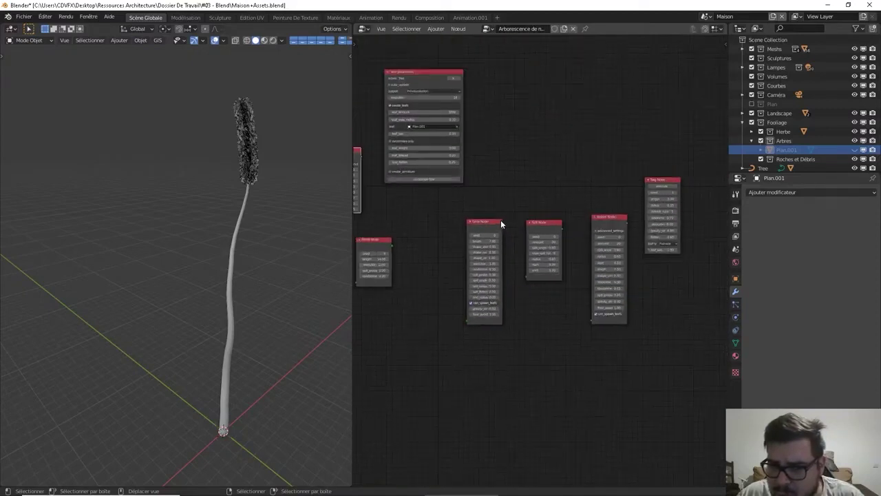
middle_drag(576, 222, 545, 221)
scroll(596, 231, up, 2)
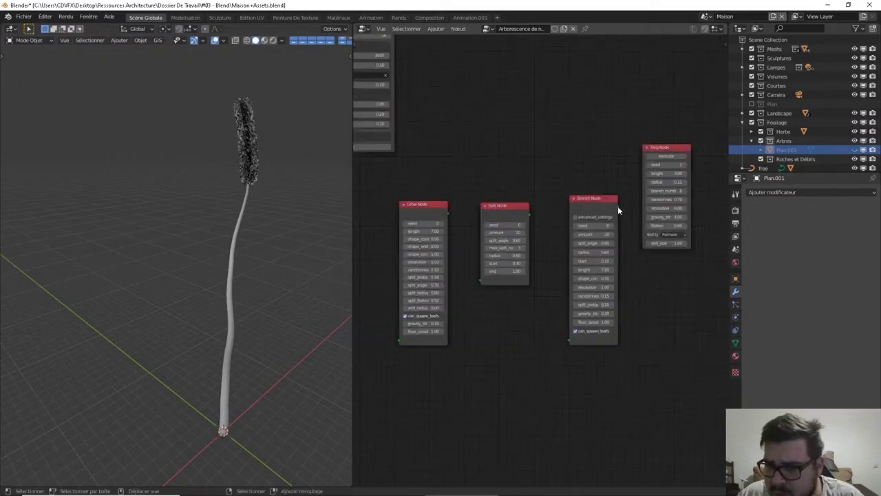
Move the Twig Node above the Split Node, try executing it, and undo the generated twig.
middle_drag(617, 206, 599, 173)
drag(620, 152, 444, 91)
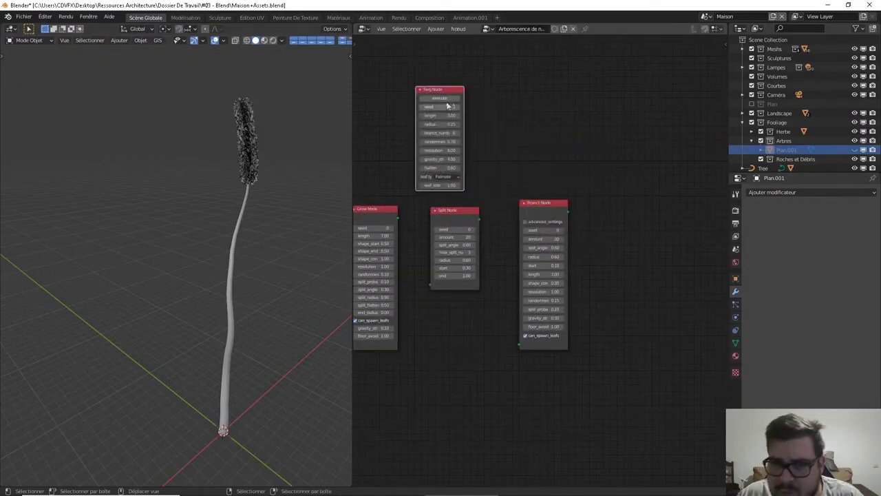
middle_drag(445, 91, 470, 118)
click(469, 128)
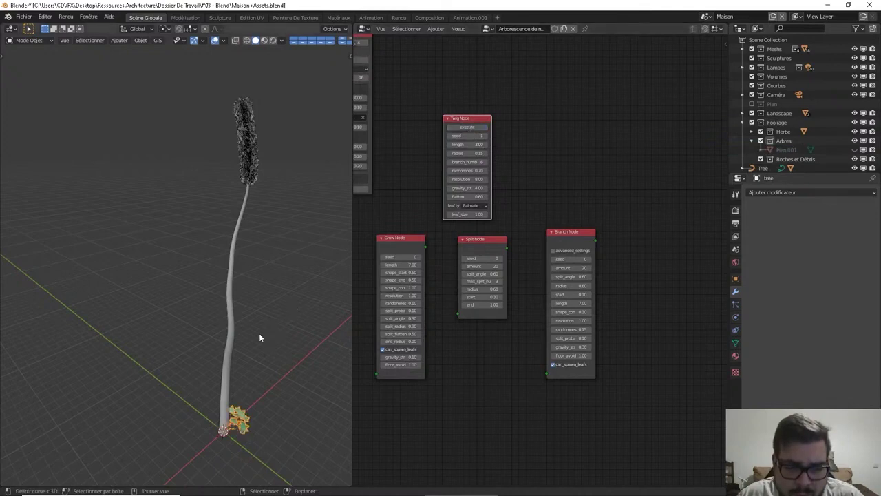
key(ctrl+z)
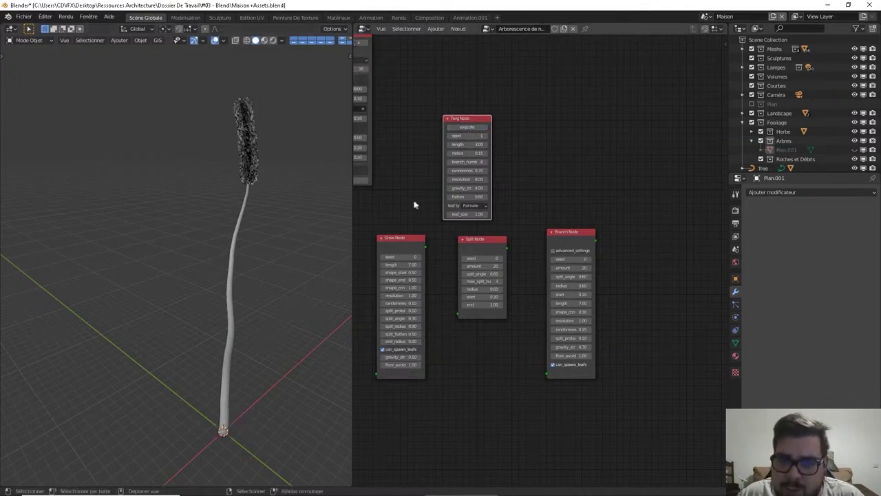
Try a seed of 1 on the Branch Node and return the seed to 0.
middle_drag(505, 210, 555, 214)
scroll(607, 237, up, 2)
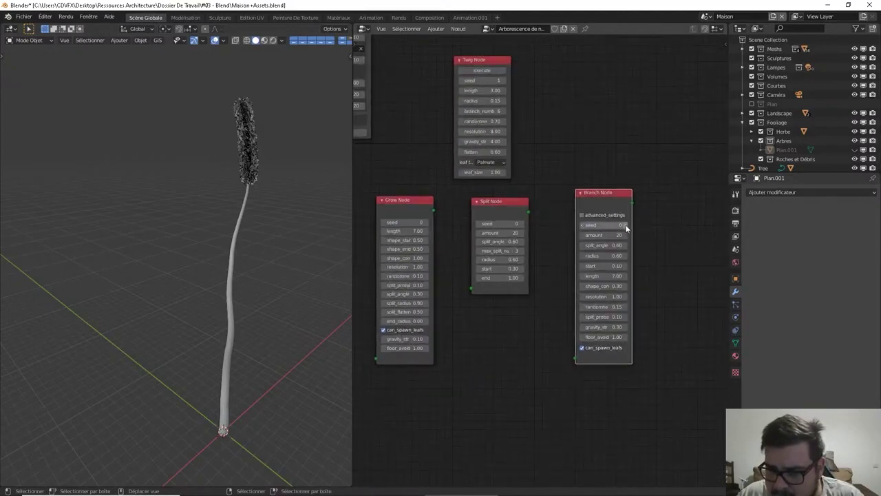
click(625, 226)
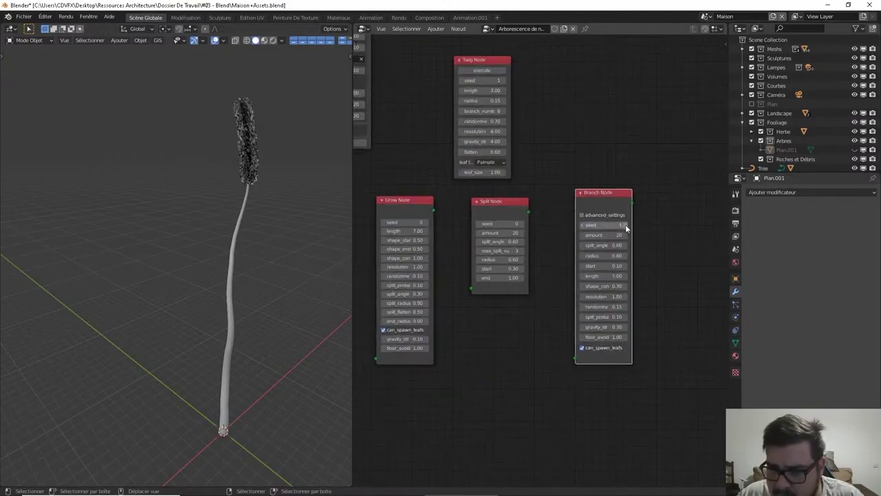
click(582, 226)
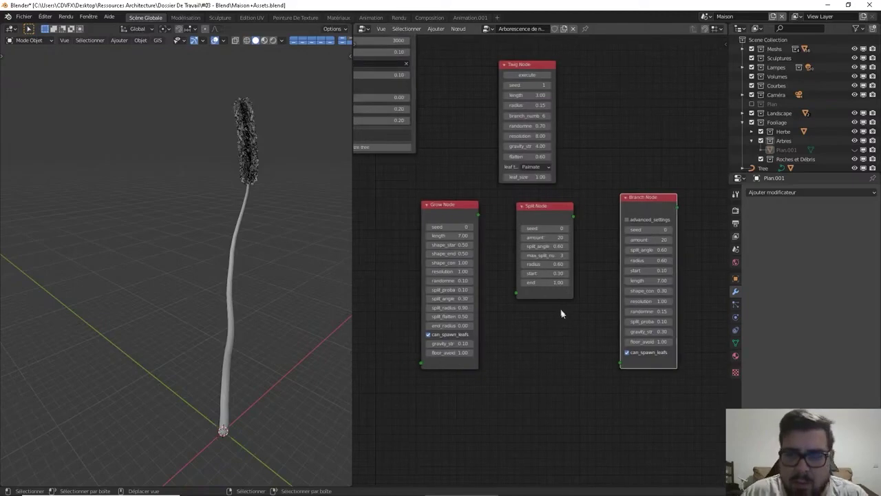
Move the Grow Node lower in the node tree, below the level of the Split Node.
scroll(551, 250, down, 2)
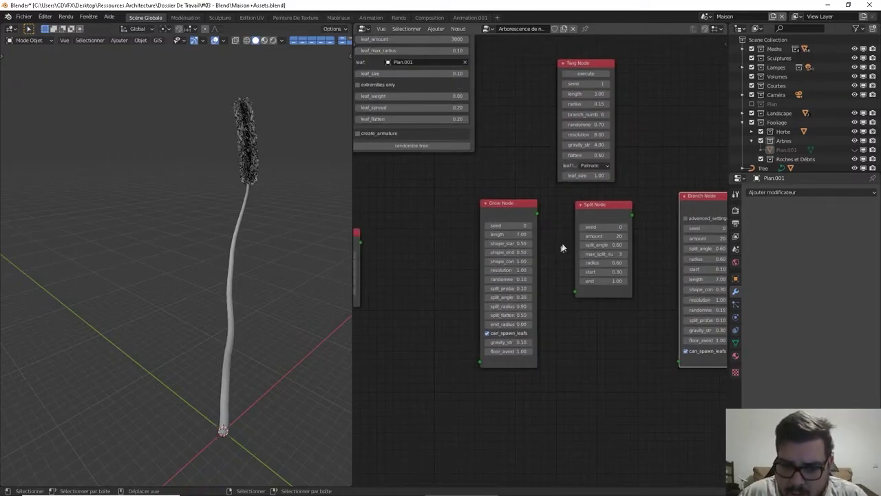
middle_drag(559, 249, 468, 240)
click(427, 213)
drag(428, 211, 425, 283)
click(647, 208)
middle_drag(416, 260, 564, 246)
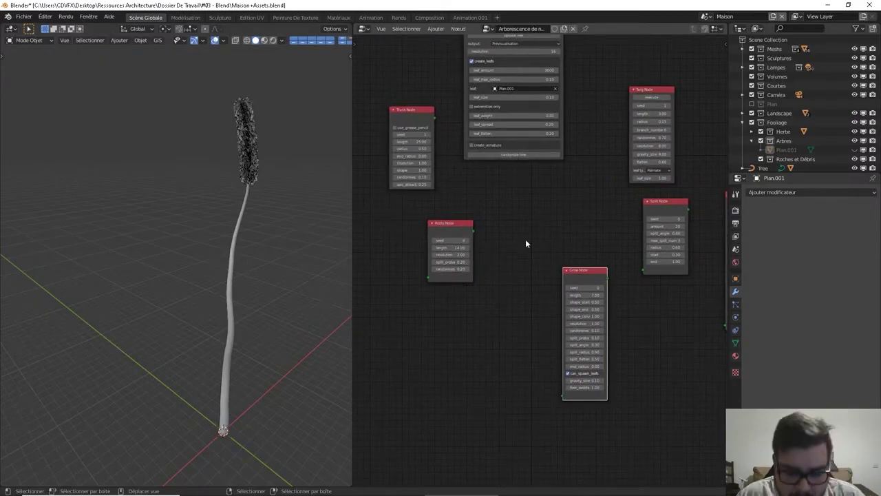
Show the Mtree preset and material options for the node tree and check the available tree presets.
key(n)
click(722, 133)
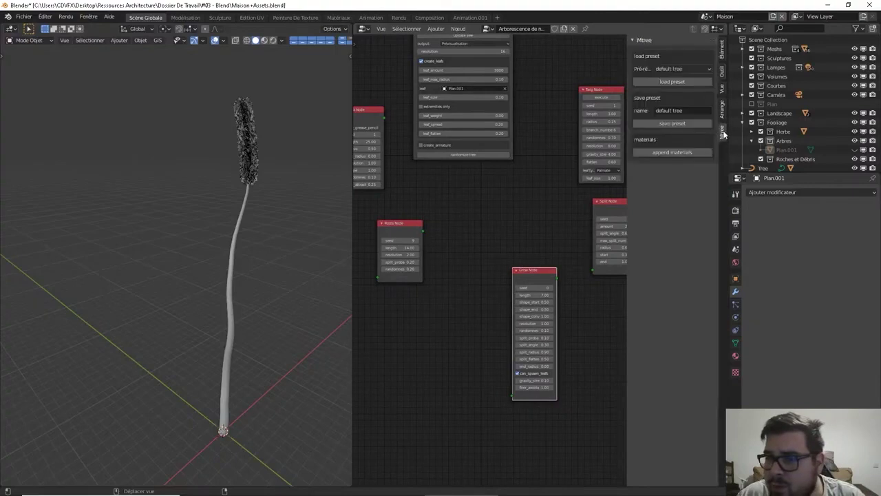
click(684, 69)
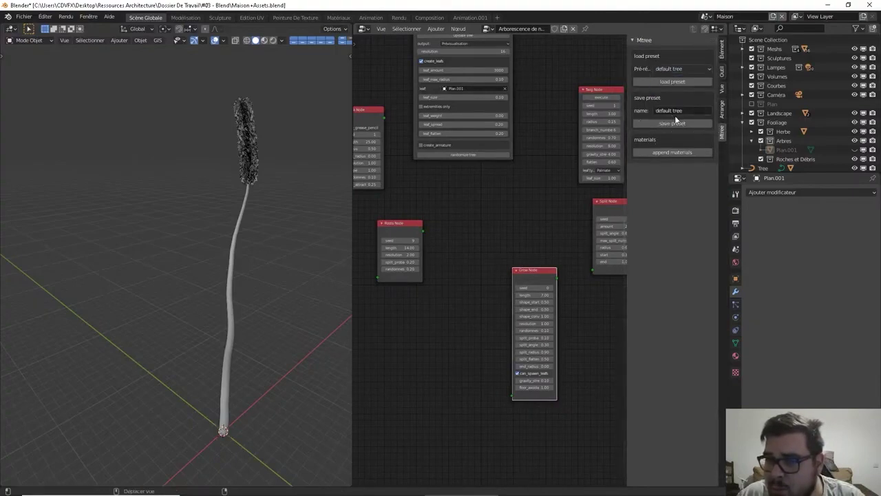
scroll(464, 202, down, 2)
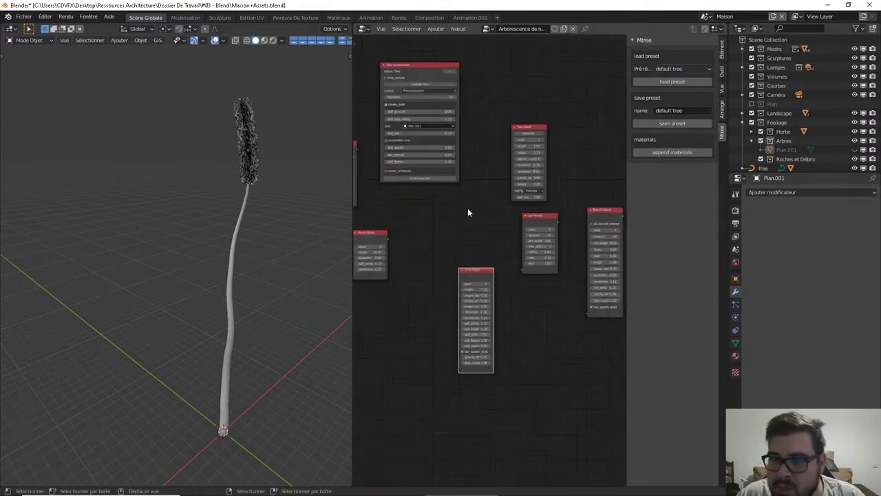
scroll(473, 218, up, 2)
middle_drag(468, 216, 539, 194)
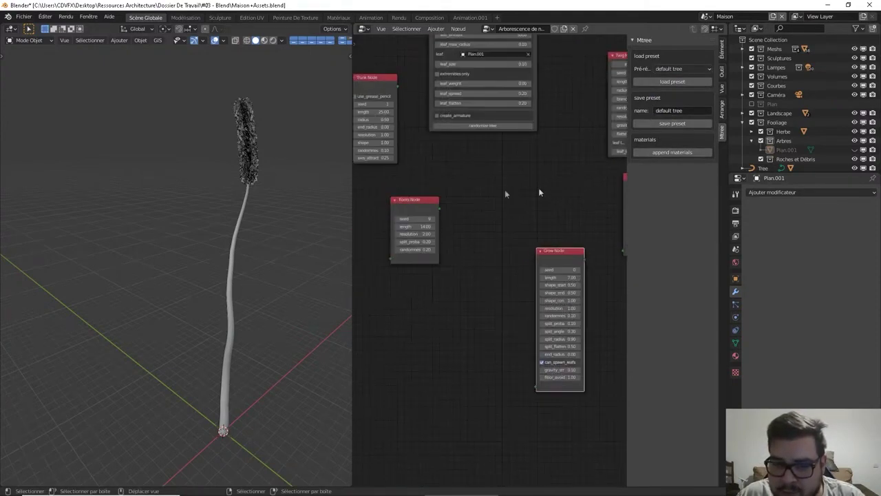
Place the Trunk Node beside the Roots Node and connect the Trunk output to the Roots input.
middle_drag(423, 190, 511, 205)
drag(464, 100, 425, 217)
mouse_move(511, 216)
mouse_down()
mouse_move(468, 176)
mouse_move(415, 145)
mouse_move(515, 206)
mouse_up()
drag(436, 221, 484, 265)
Move the Grow Node up and closer to the Roots Node.
drag(512, 207, 475, 190)
scroll(493, 229, right, 6)
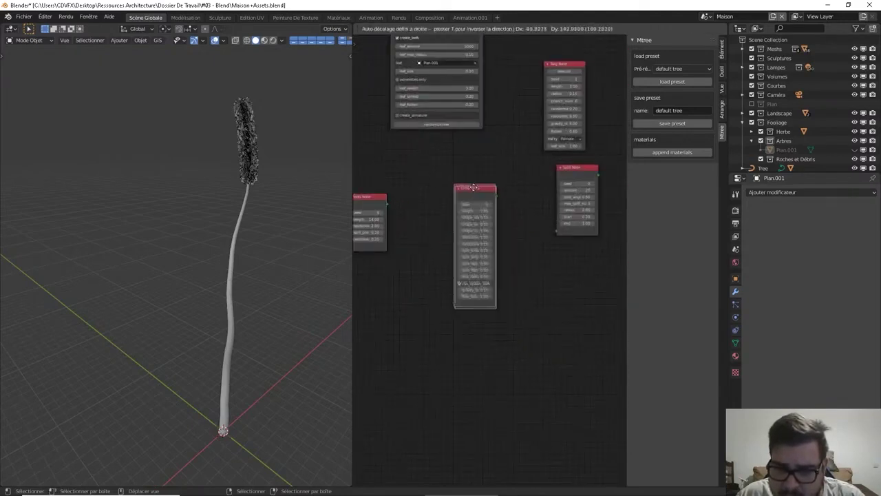
middle_drag(397, 186, 431, 187)
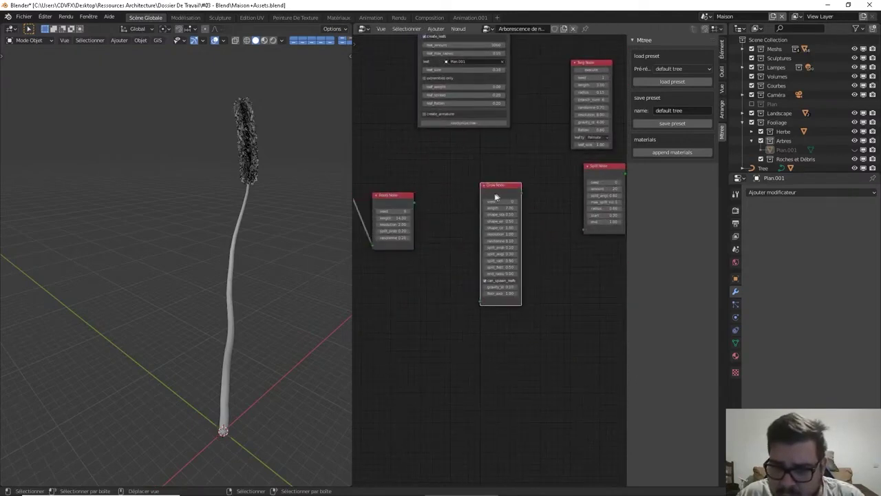
middle_drag(448, 206, 521, 197)
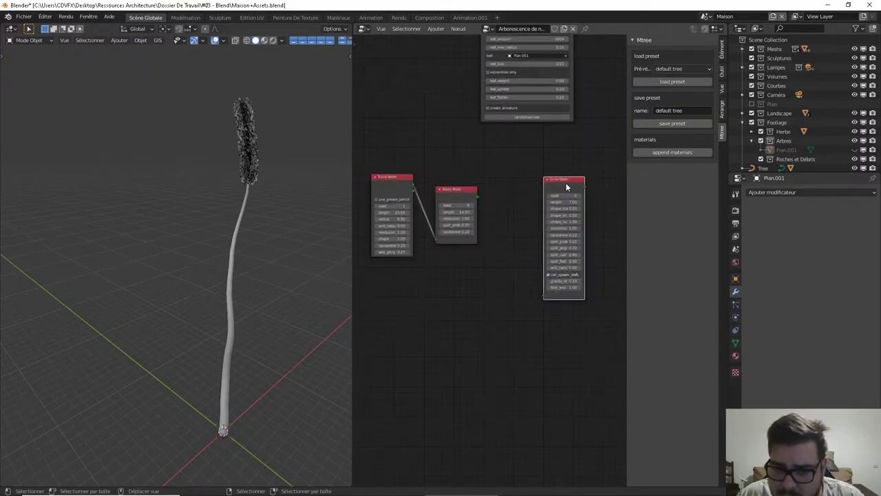
middle_drag(543, 173, 453, 245)
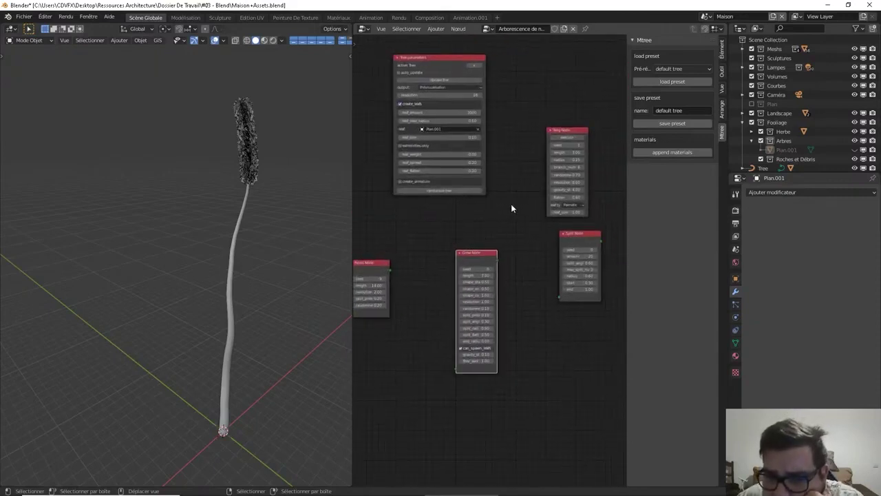
scroll(544, 193, up, 2)
scroll(568, 98, down, 1)
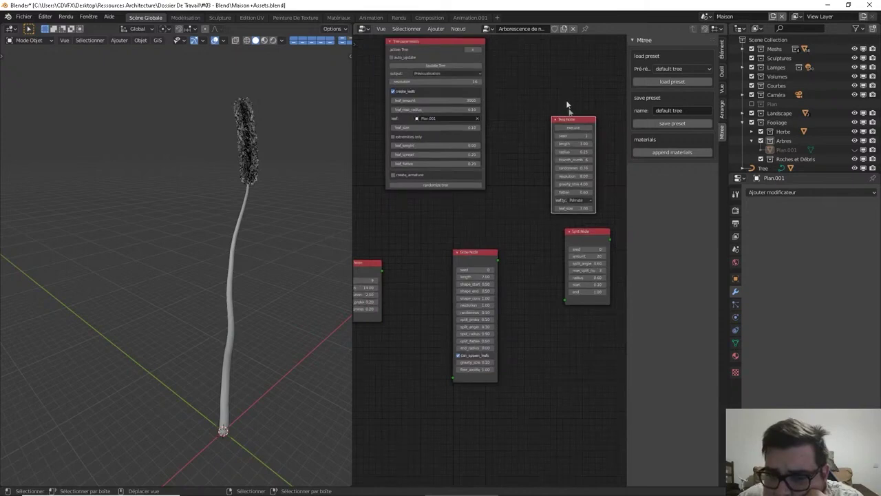
Move the Branch Node closer to the Grow Node, below the Split Node.
middle_drag(506, 250, 466, 181)
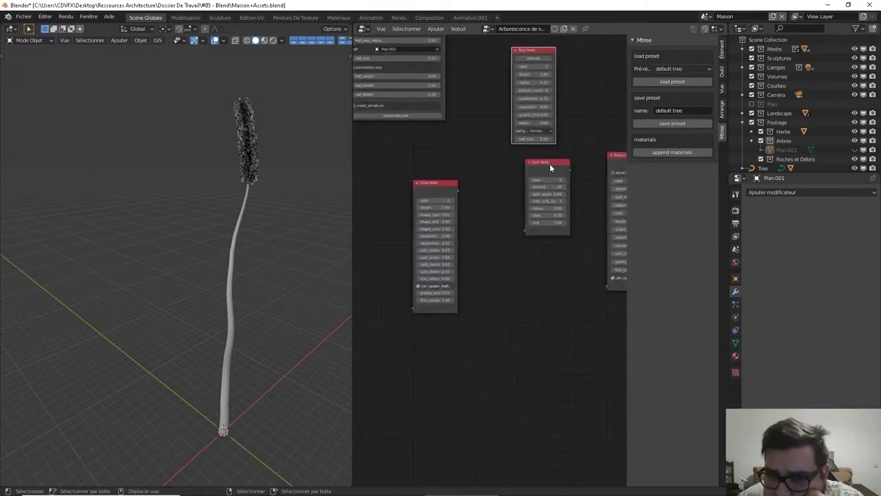
middle_drag(550, 167, 437, 183)
drag(541, 157, 421, 254)
middle_drag(421, 254, 571, 231)
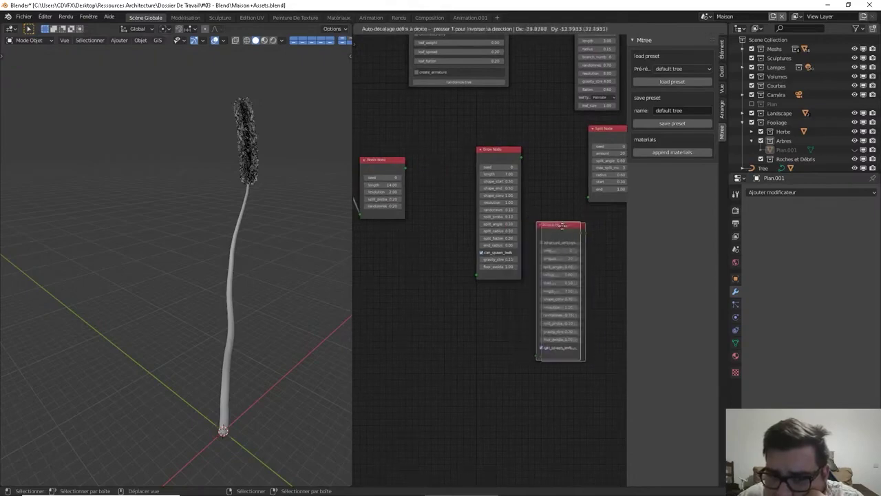
middle_drag(449, 204, 522, 202)
Bring the Grow Node next to the Trunk Node and connect the Trunk output to the Grow input.
drag(419, 243, 398, 253)
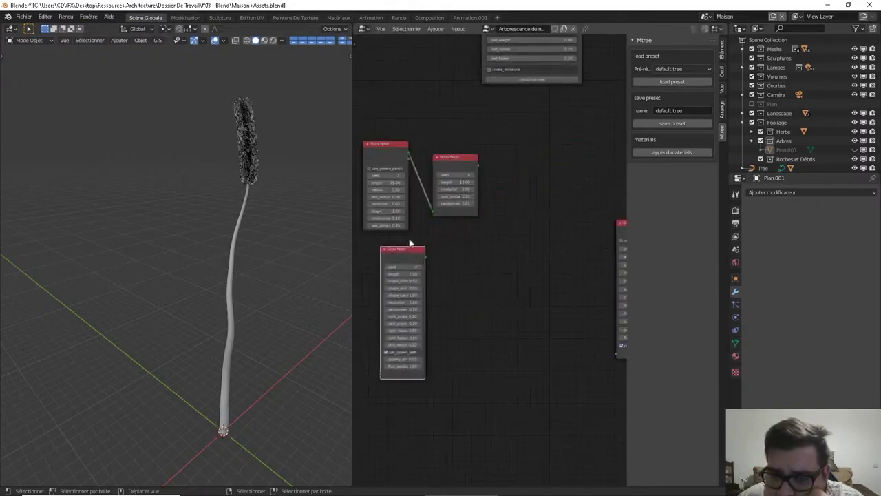
middle_drag(410, 241, 477, 227)
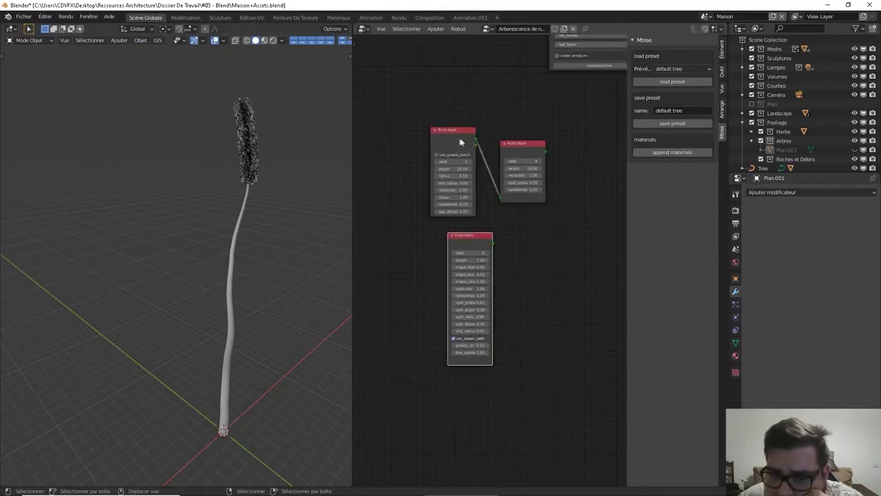
click(460, 142)
drag(460, 142, 450, 362)
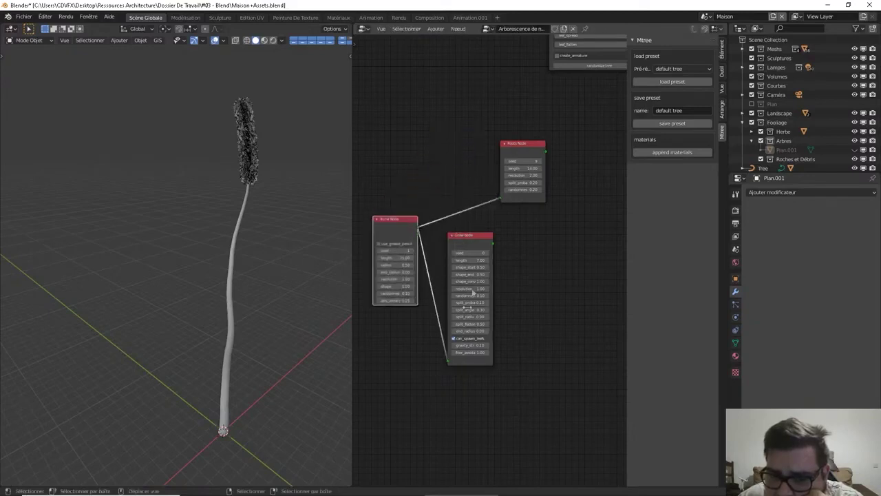
click(475, 238)
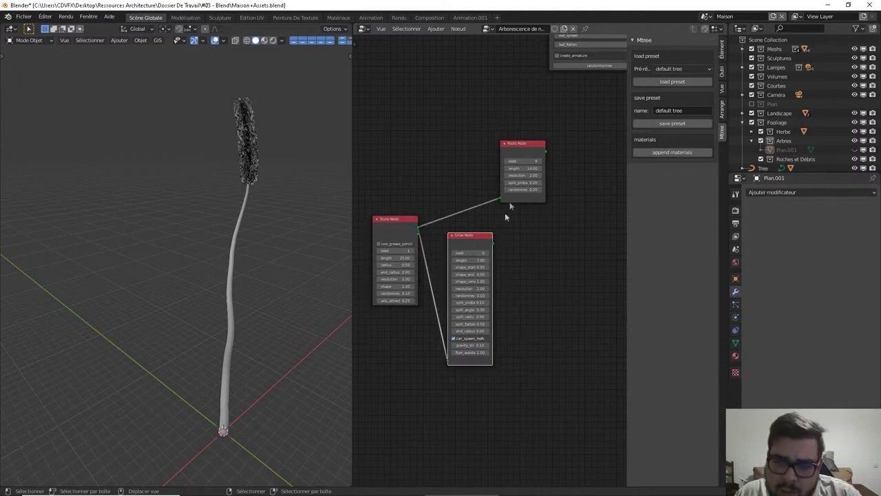
Delete the Roots Node and shift the Grow Node up into the freed space.
click(527, 151)
key(x)
drag(472, 240, 495, 213)
Place the Branch Node beside the Grow Node and connect the Grow output to the Branch input.
middle_drag(510, 188, 451, 195)
scroll(537, 204, down, 1)
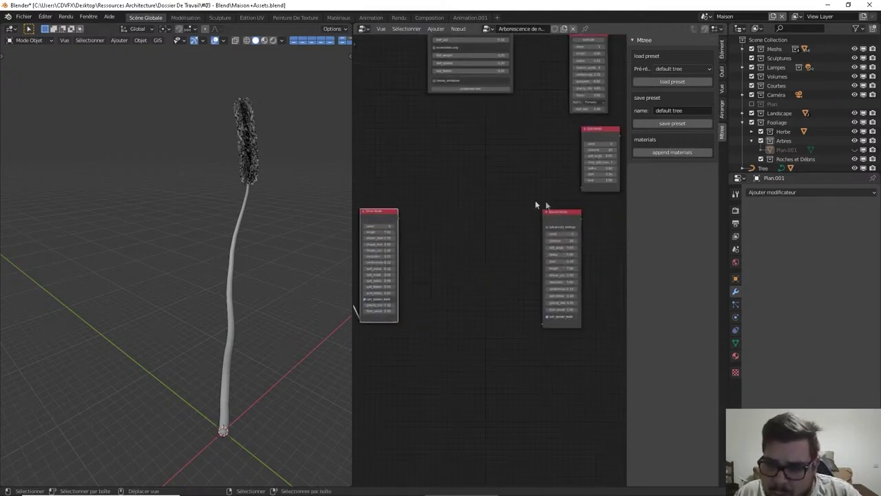
drag(563, 217, 475, 210)
drag(398, 219, 459, 316)
Place the Split Node after the Branch Node and connect the Branch output to the Split input.
middle_drag(595, 148, 569, 171)
drag(568, 172, 495, 284)
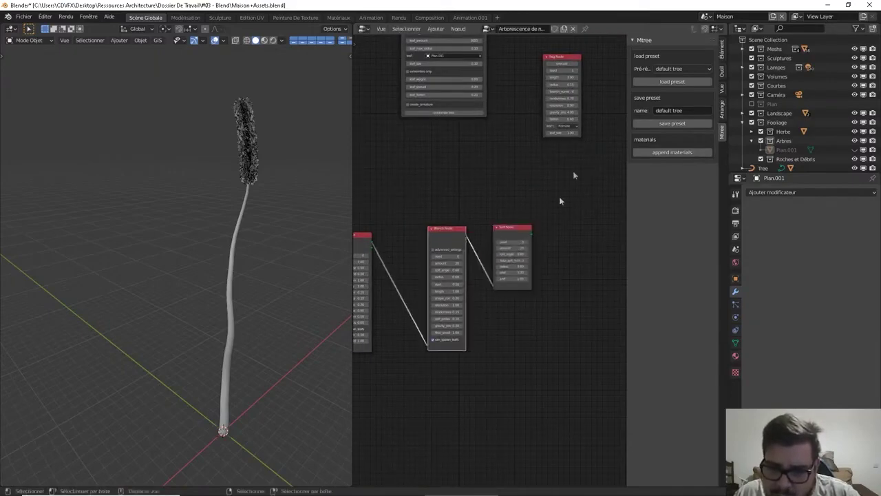
Move the Twig Node down beside the Split Node, try executing it again, and undo the generated twig.
drag(567, 58, 579, 189)
scroll(587, 232, up, 4)
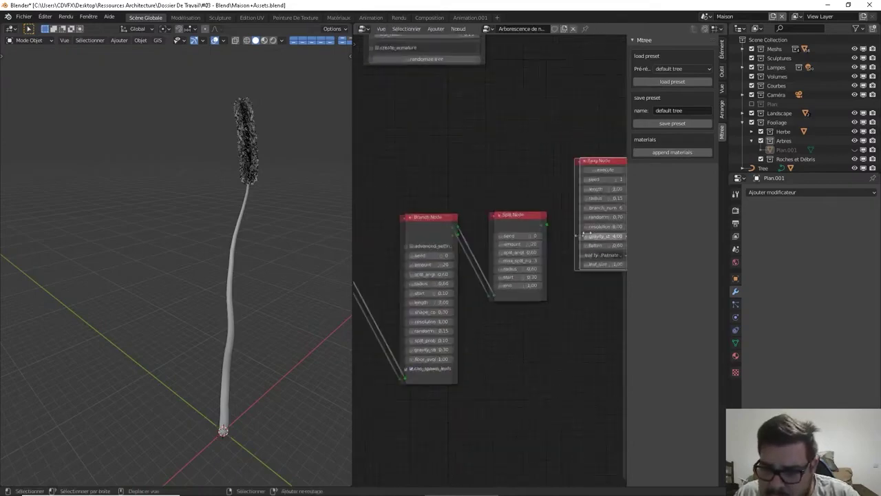
middle_drag(584, 234, 560, 244)
scroll(566, 237, up, 2)
middle_drag(502, 230, 525, 197)
scroll(572, 187, down, 2)
click(579, 169)
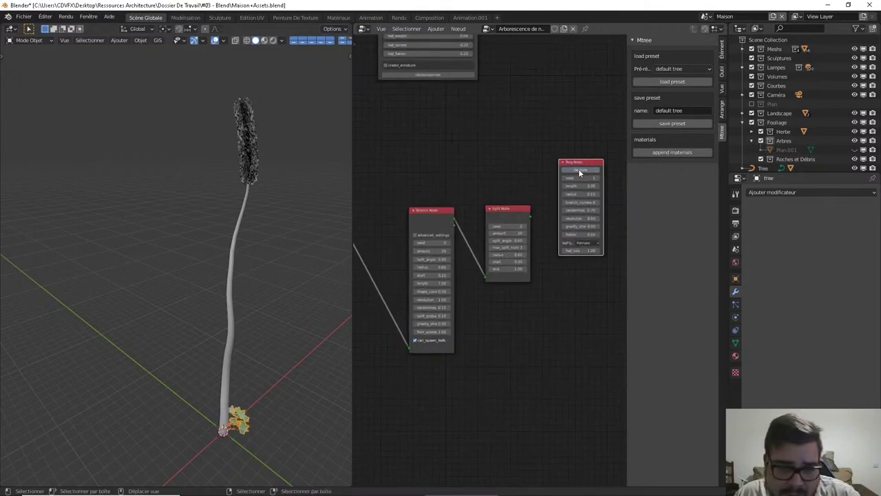
key(ctrl+z)
Set the Split Node's amount to 20 and update the tree.
middle_drag(466, 213, 505, 190)
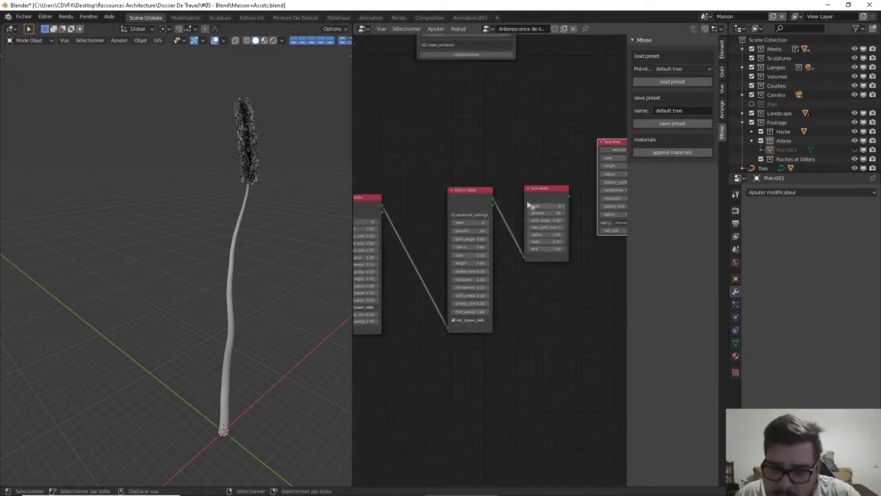
scroll(563, 204, up, 2)
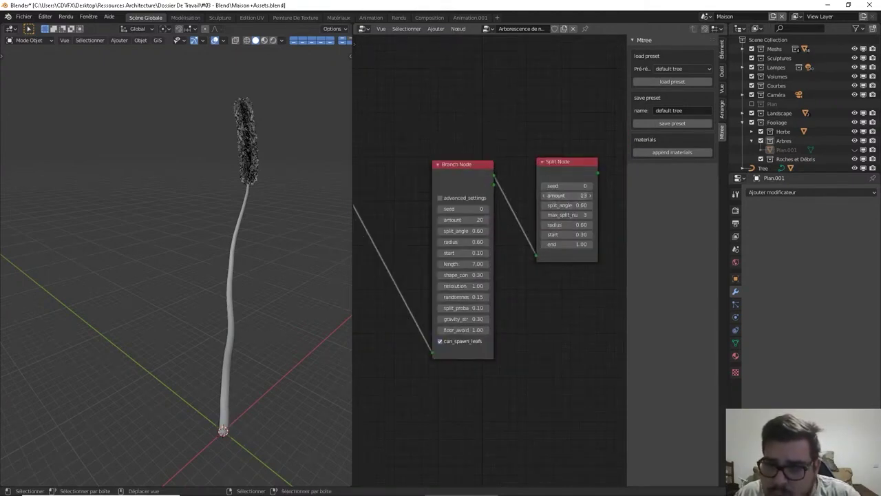
click(566, 196)
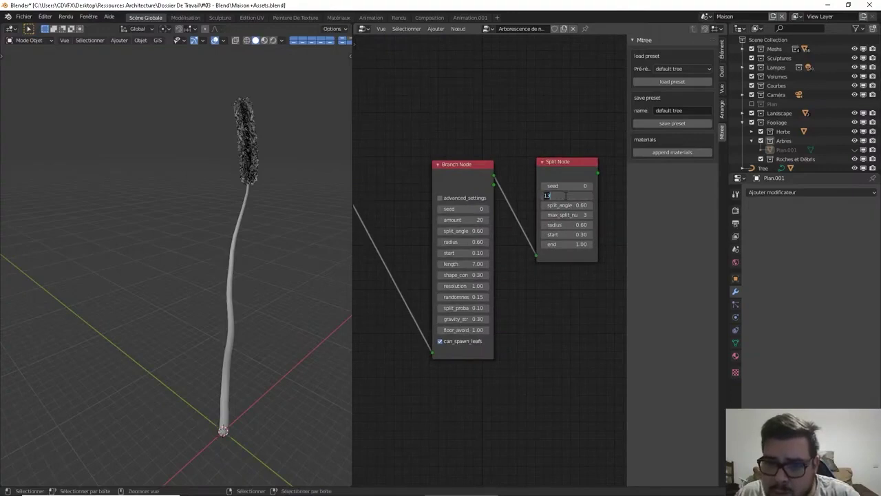
key(Return)
scroll(499, 158, down, 3)
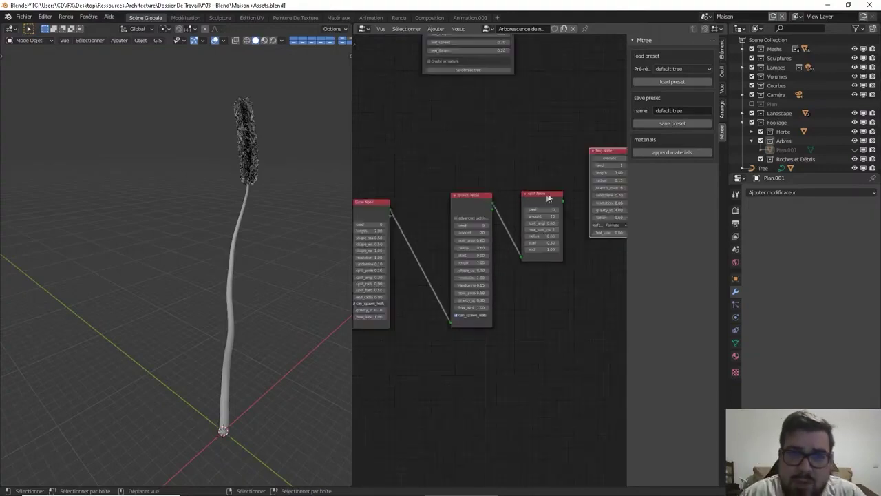
scroll(492, 290, up, 5)
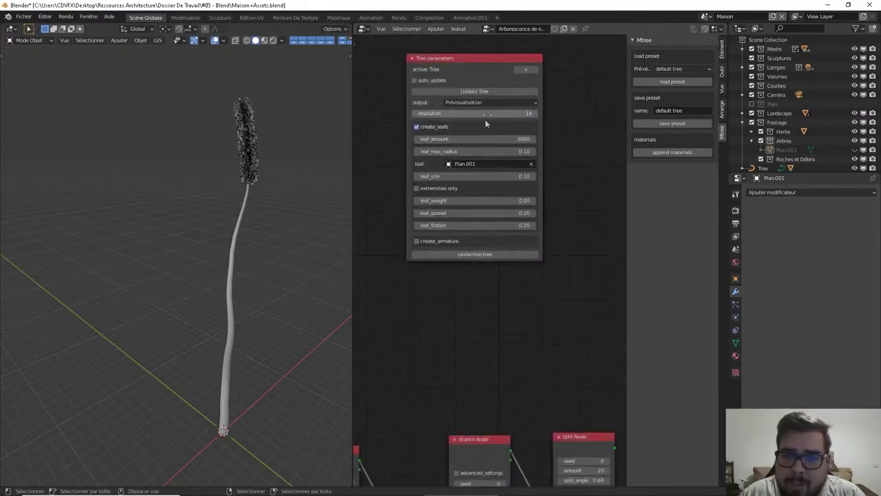
click(493, 94)
middle_drag(305, 161, 286, 163)
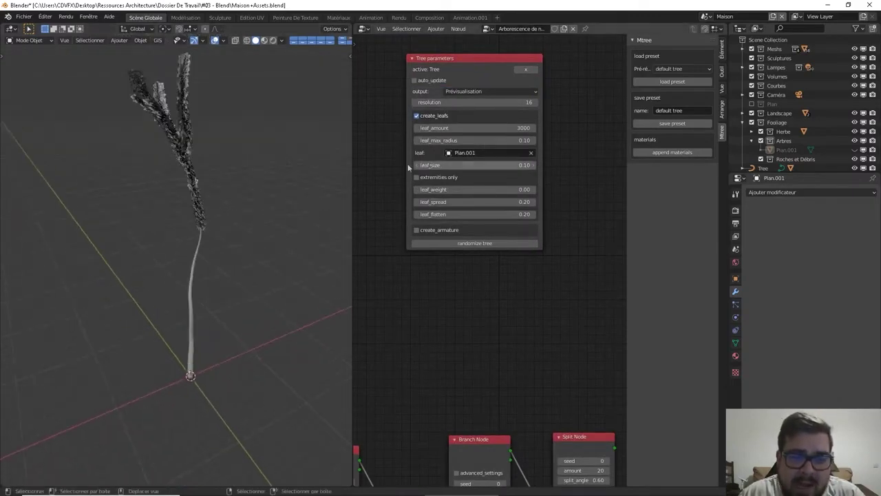
Move the Trunk, Grow, Branch and Split Nodes up into a compact row and place the Twig Node beside the Tree parameters node.
scroll(474, 230, down, 2)
middle_drag(458, 176, 395, 289)
drag(394, 289, 435, 208)
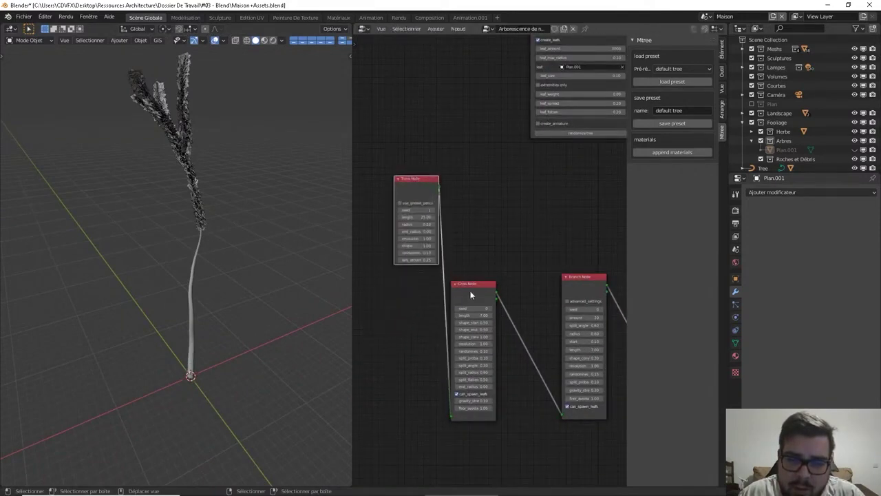
drag(471, 295, 505, 192)
middle_drag(505, 192, 443, 244)
drag(508, 332, 521, 256)
drag(522, 349, 534, 260)
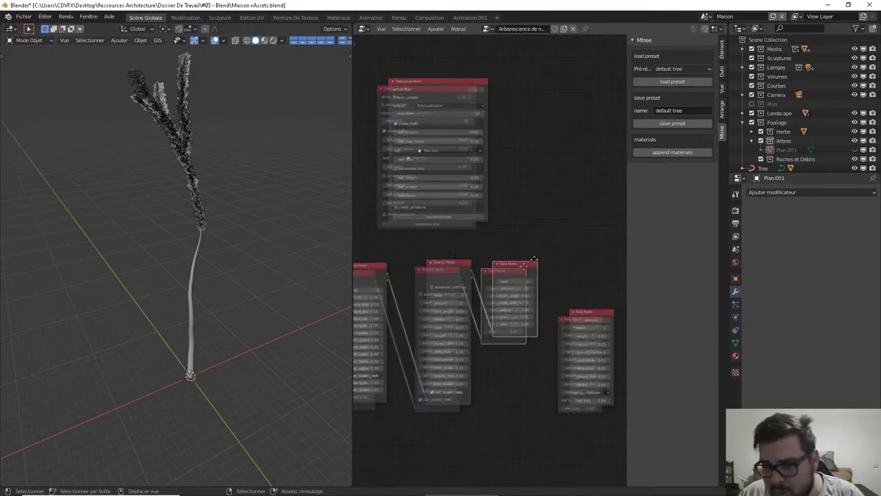
drag(559, 336, 503, 164)
middle_drag(503, 164, 543, 187)
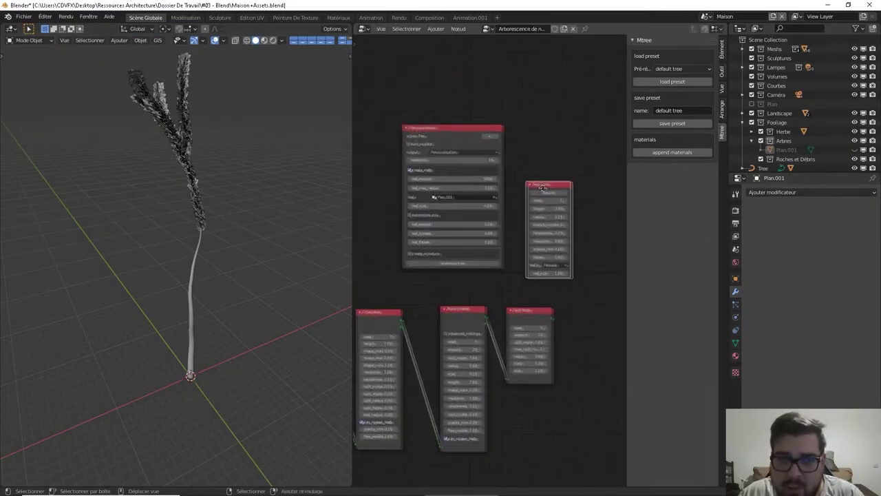
Execute the Twig Node with the Palmate leaf type and update the tree.
scroll(558, 209, up, 2)
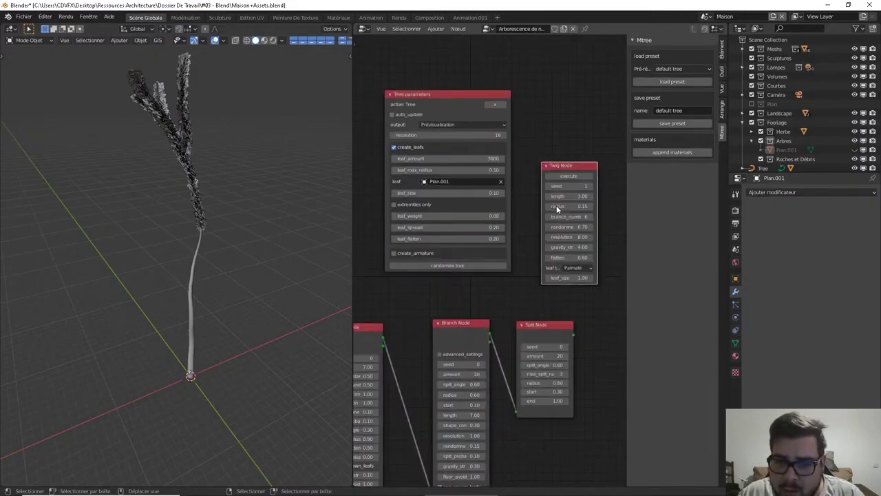
middle_drag(561, 198, 516, 216)
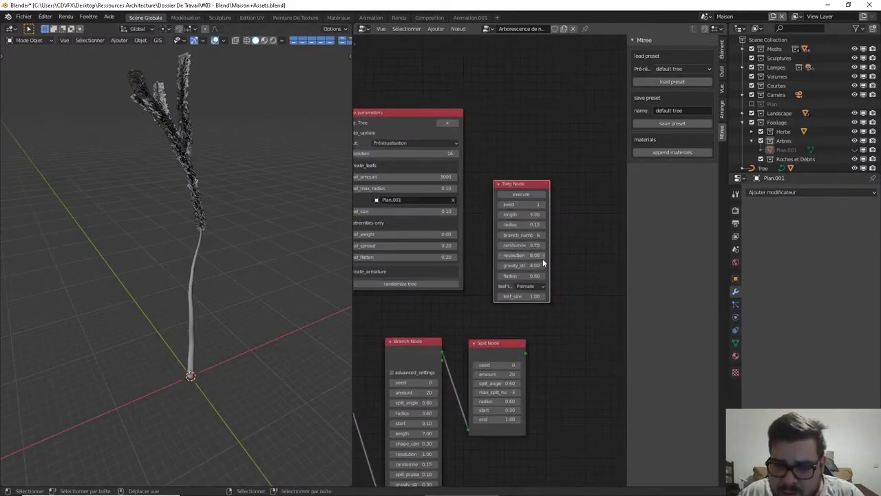
click(537, 286)
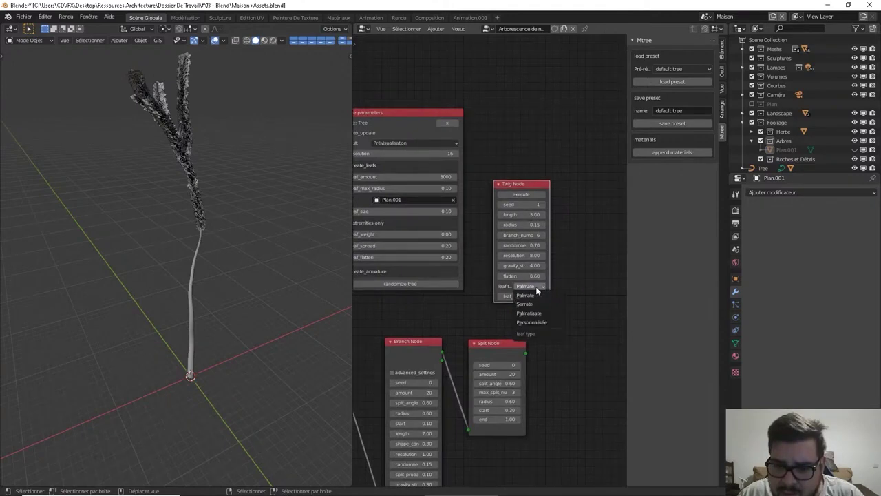
click(521, 194)
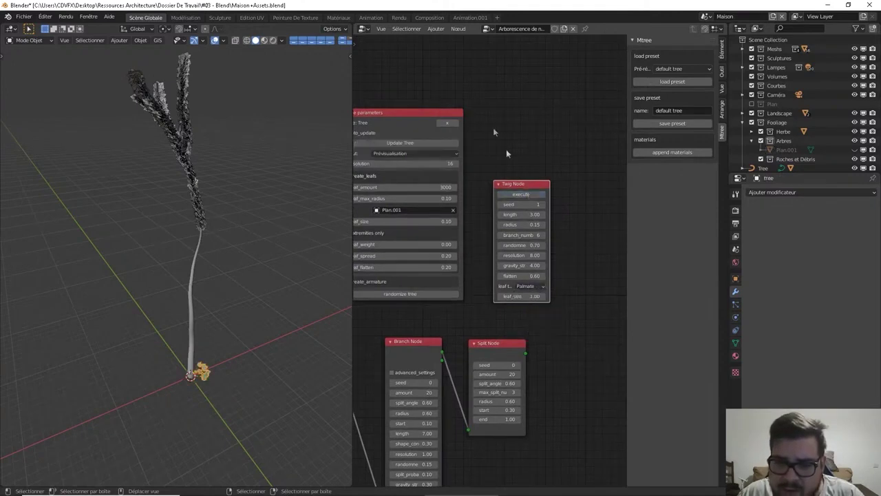
middle_drag(487, 121, 549, 142)
click(485, 163)
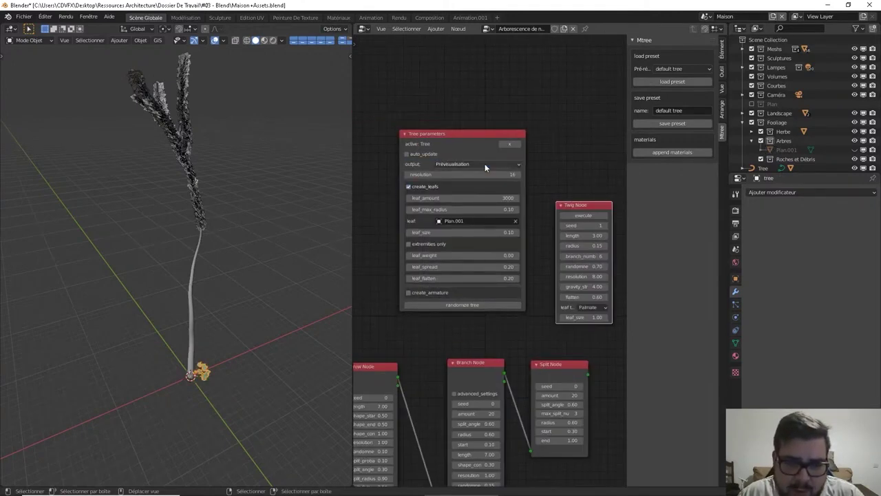
Switch to File Explorer and reopen Maison+Assets.blend in Blender from the #03 - Blend folder.
key(alt+Tab)
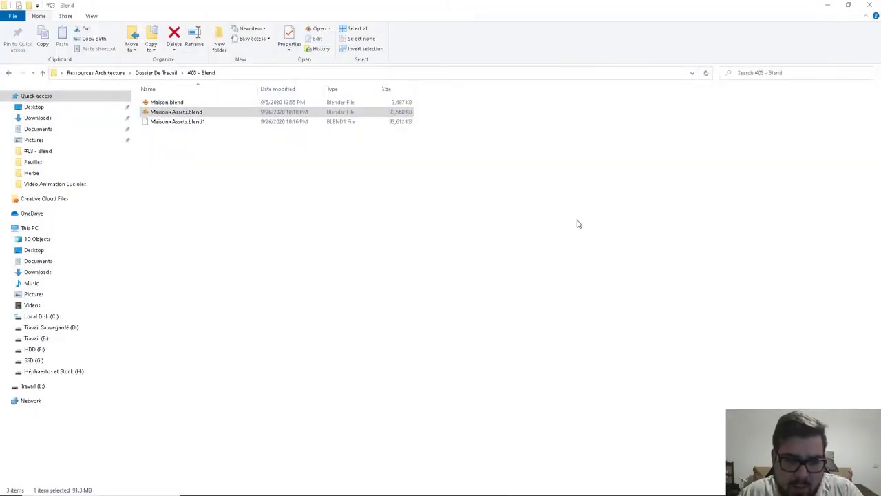
key(super)
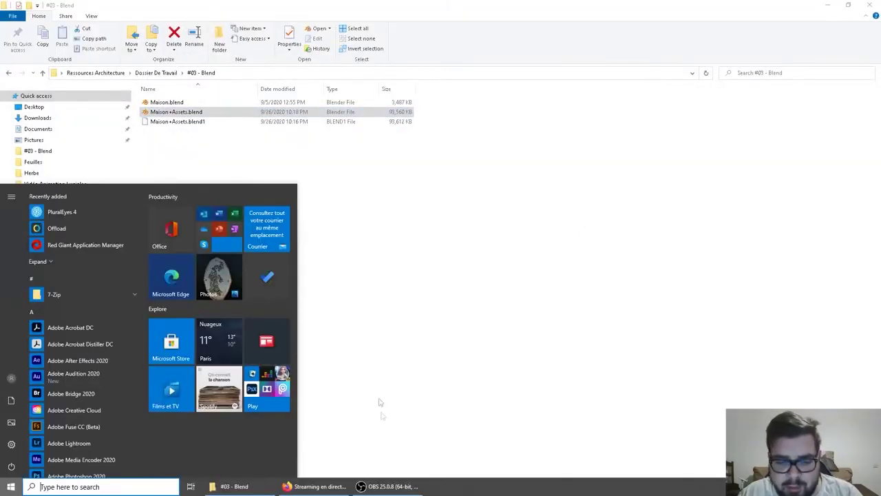
click(207, 138)
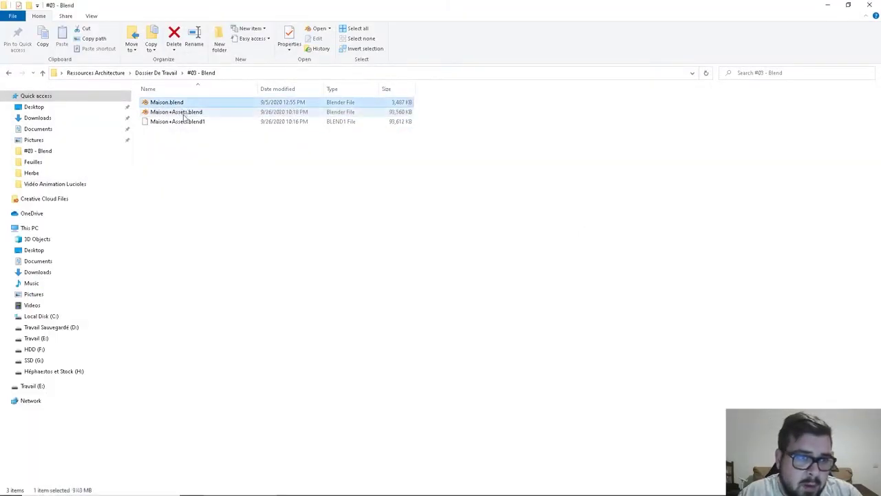
double_click(184, 112)
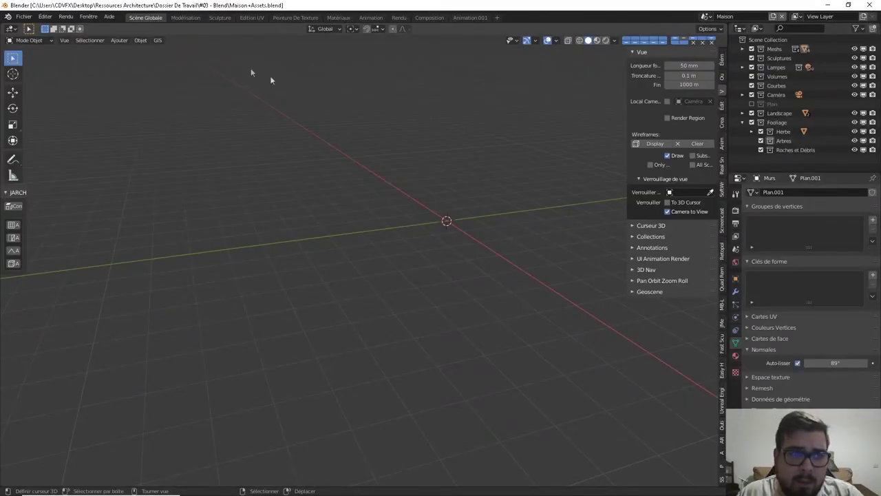
click(23, 16)
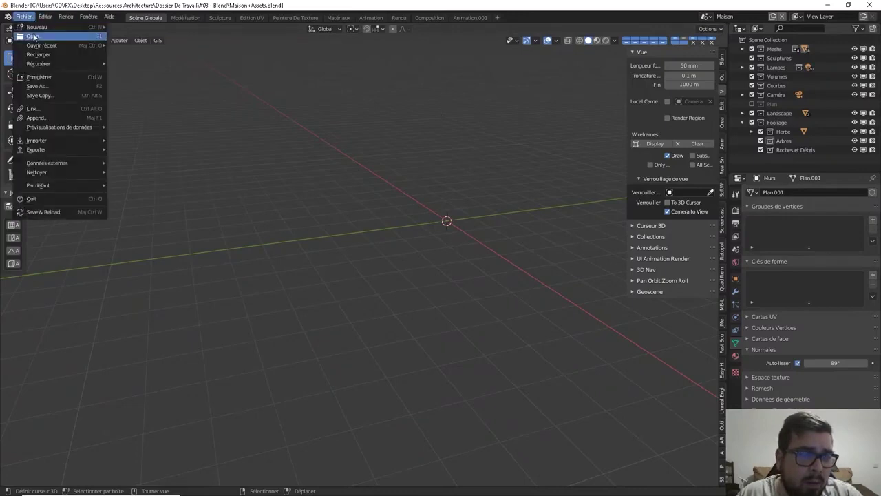
click(33, 36)
double_click(380, 55)
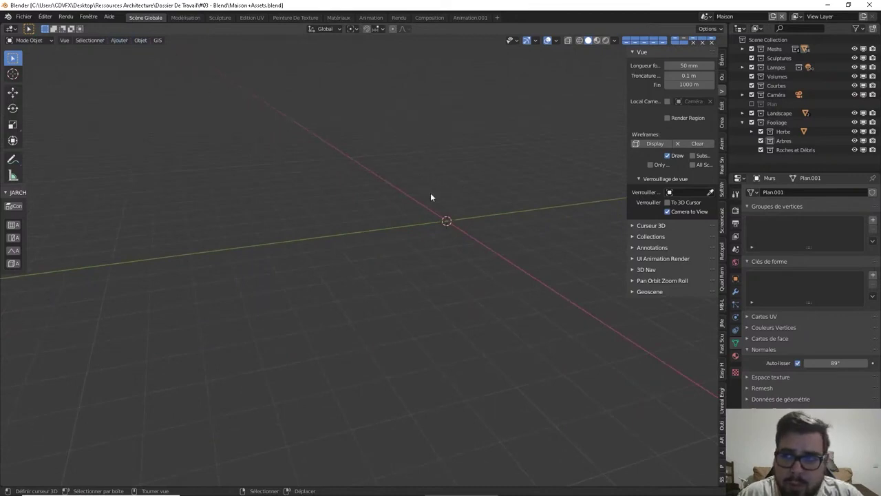
middle_drag(431, 193, 361, 283)
scroll(359, 208, up, 10)
scroll(344, 234, down, 8)
middle_drag(344, 234, 306, 170)
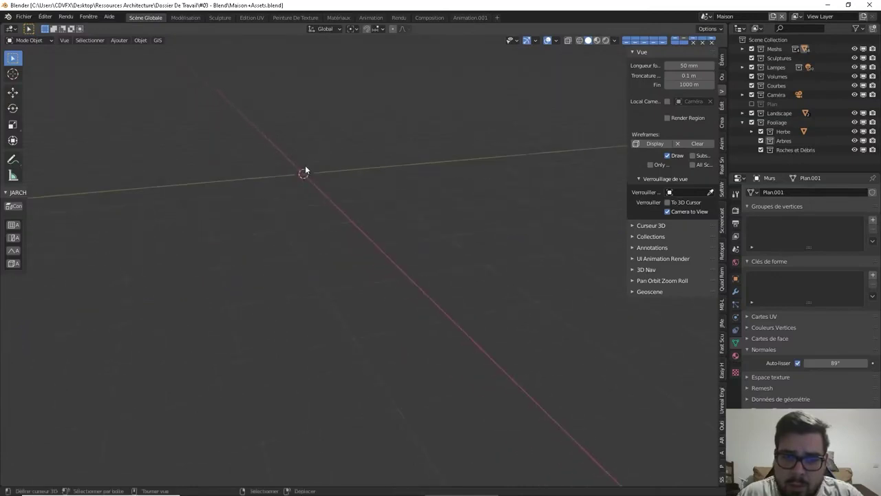
scroll(307, 173, up, 6)
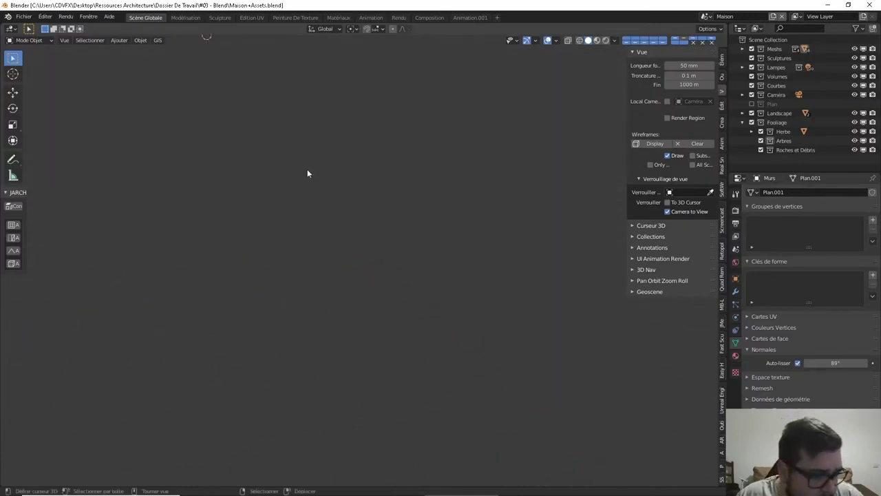
Add a new workspace based on the general Animation layout.
click(475, 18)
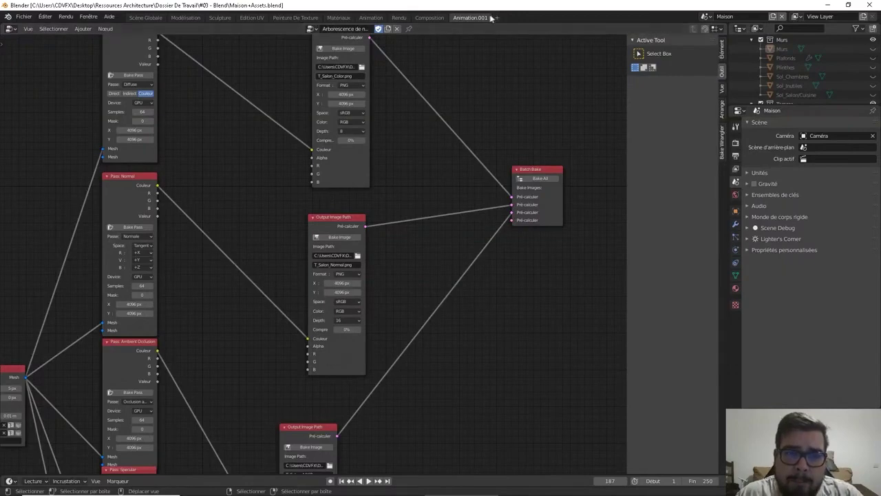
right_click(456, 19)
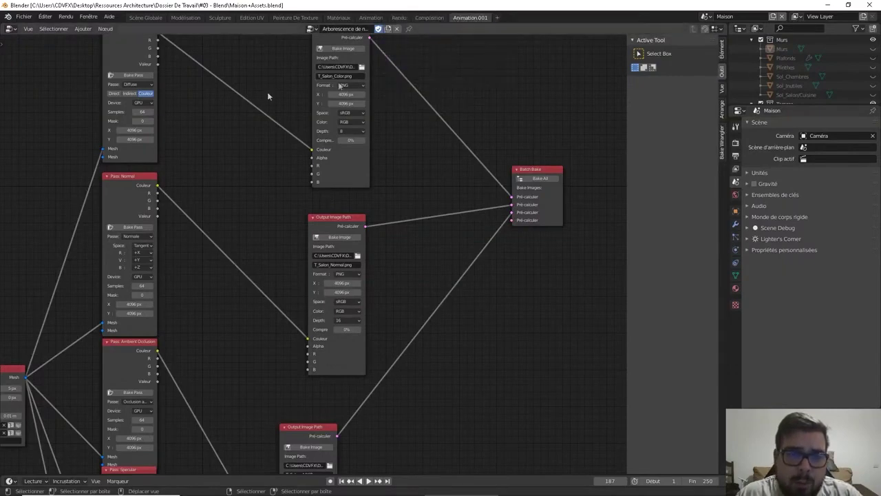
click(497, 17)
mouse_move(486, 34)
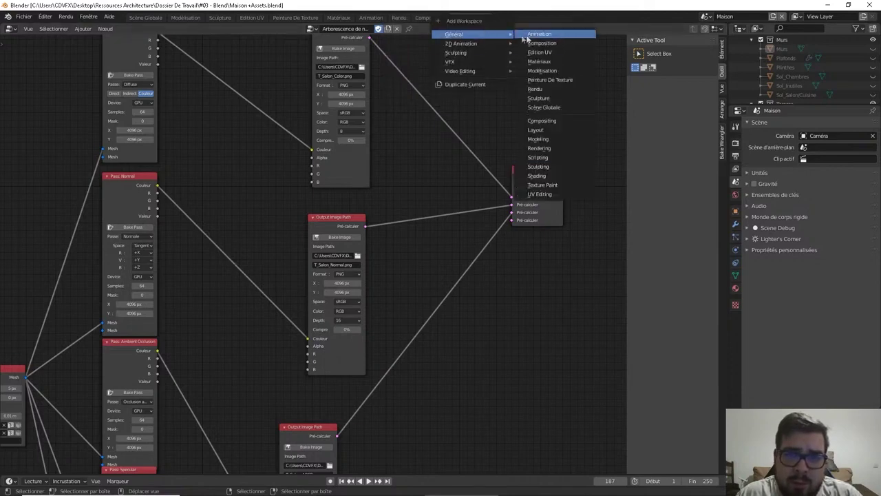
click(531, 39)
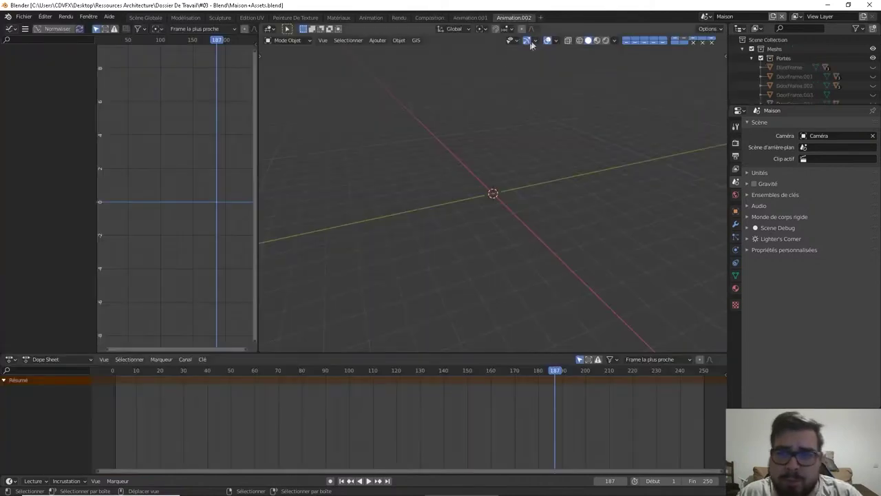
Search the add-on preferences for "tre" and enable the Add Mesh: Mtree add-on.
click(268, 28)
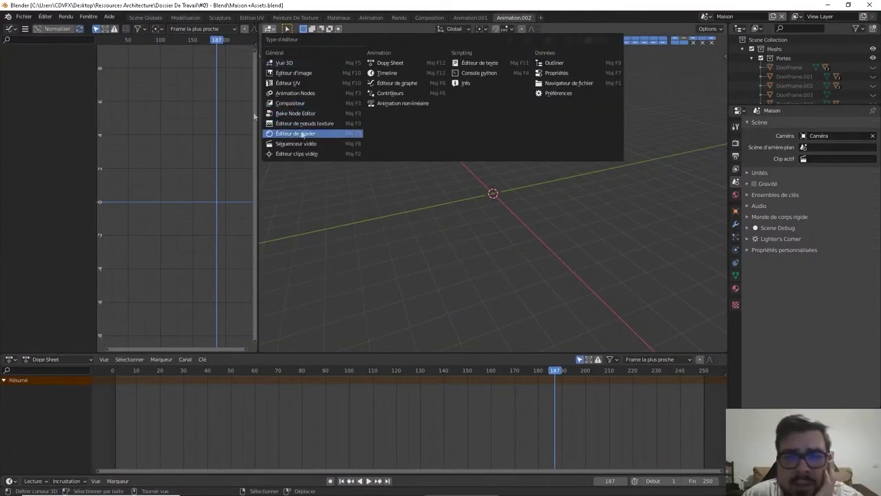
click(46, 17)
click(69, 148)
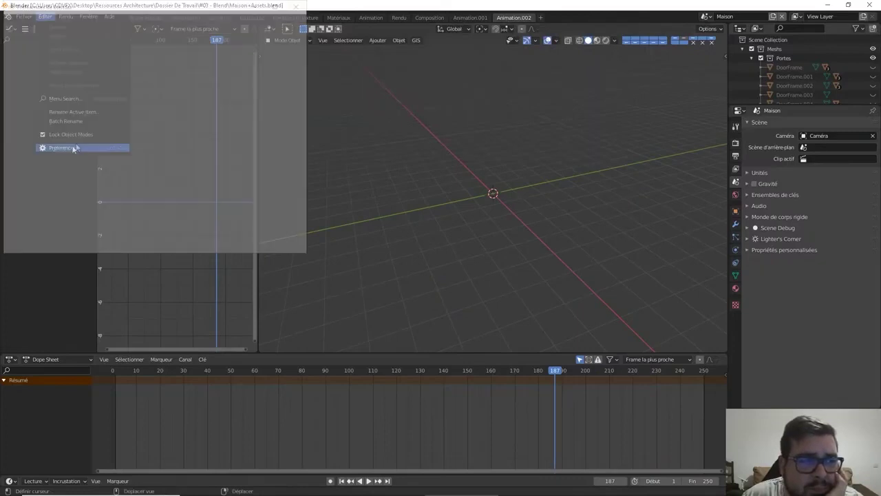
click(256, 33)
text(tre)
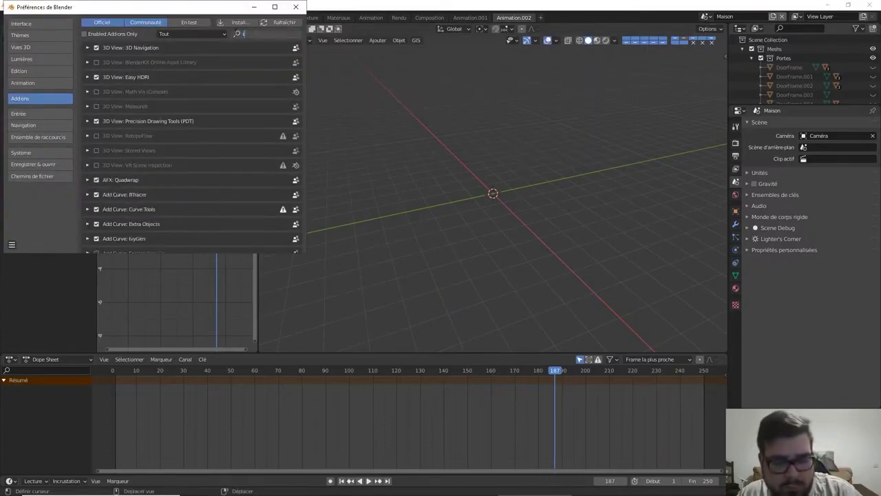
key(Return)
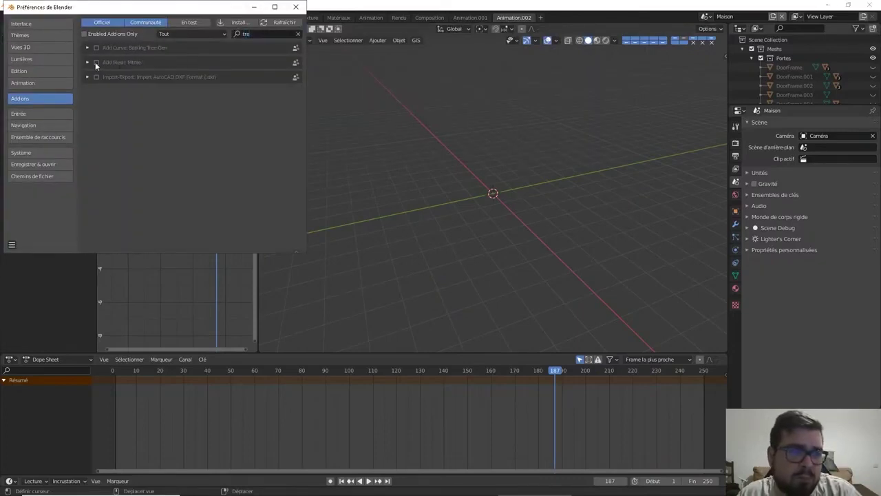
click(96, 62)
click(88, 62)
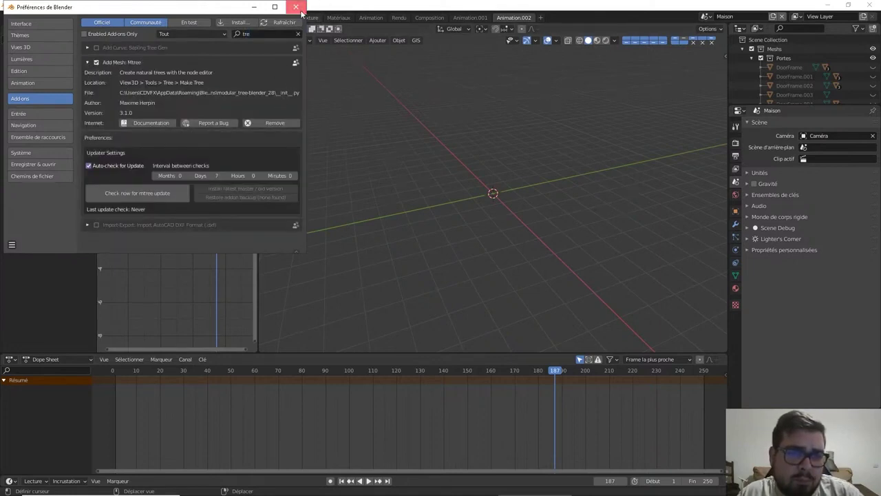
click(301, 11)
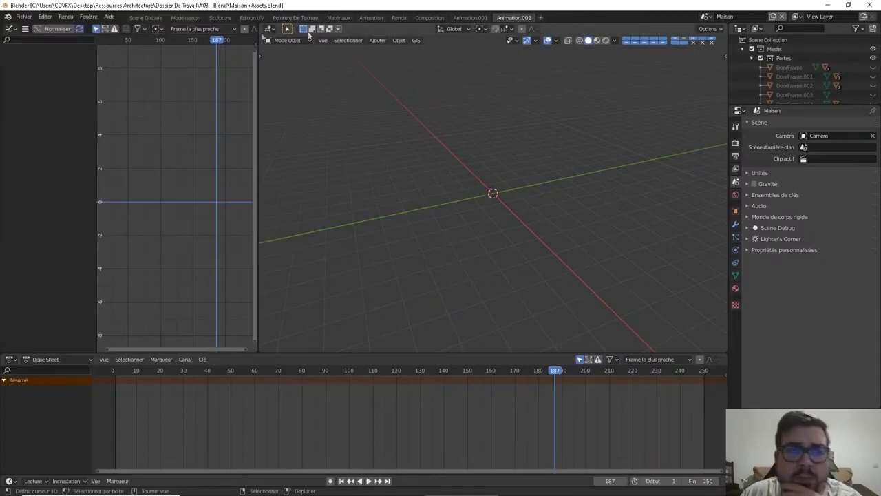
Change the 3D view area to the Mtree Node Tree editor, hide its sidebar and create a new node tree.
click(269, 29)
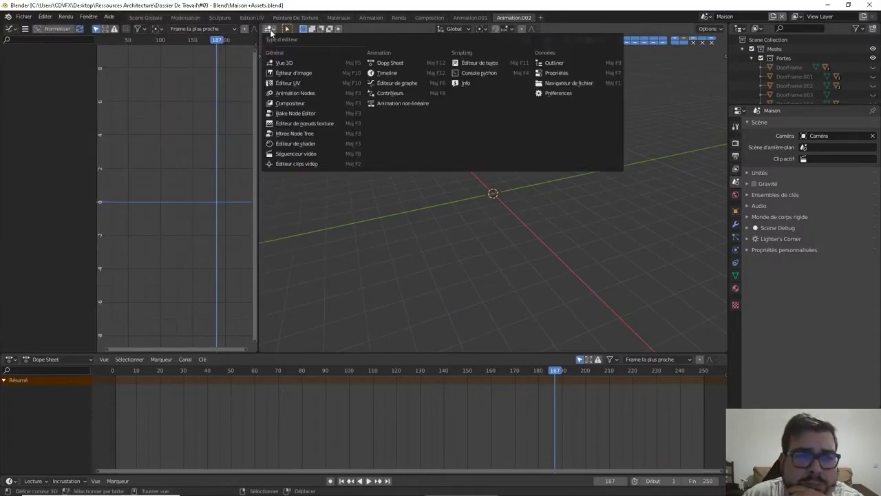
click(328, 129)
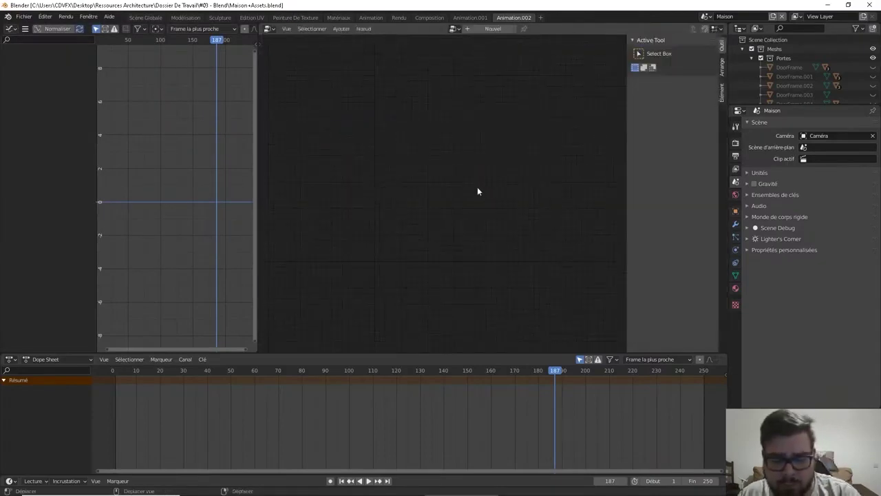
key(n)
click(493, 29)
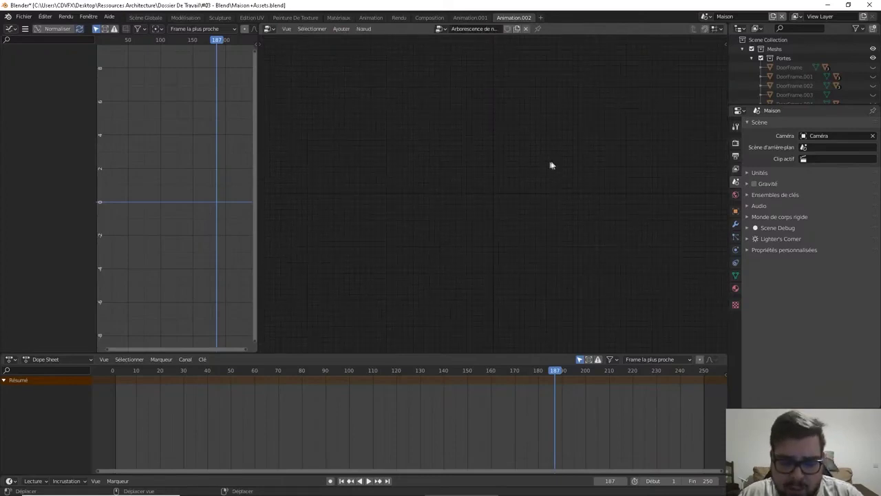
Load the Mtree "default tree" preset into the empty node tree.
key(n)
click(722, 132)
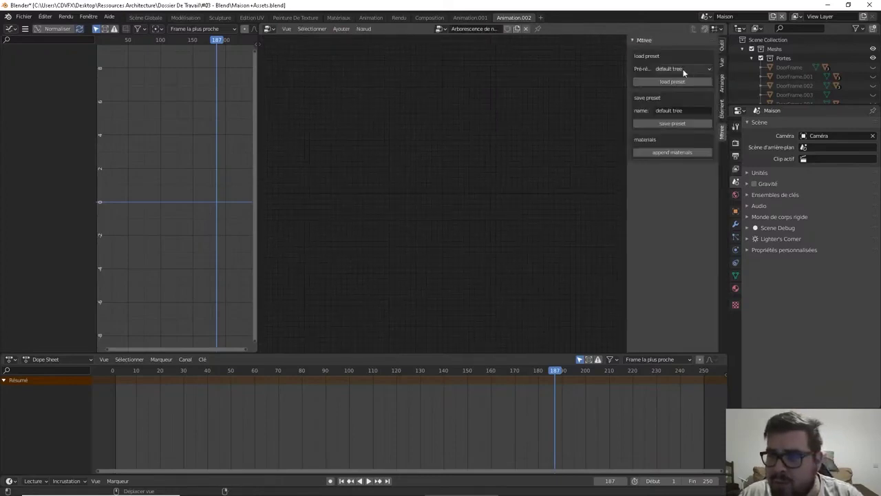
click(683, 69)
click(681, 80)
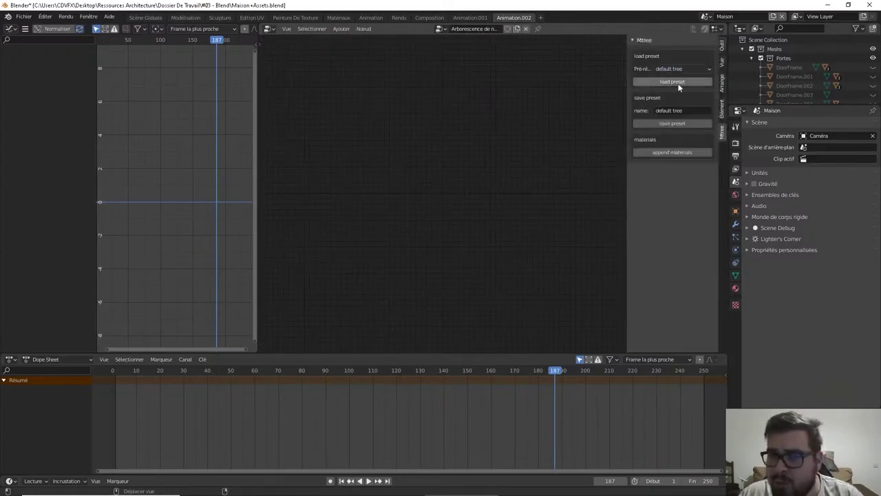
click(672, 81)
middle_drag(576, 183, 441, 142)
scroll(441, 143, up, 3)
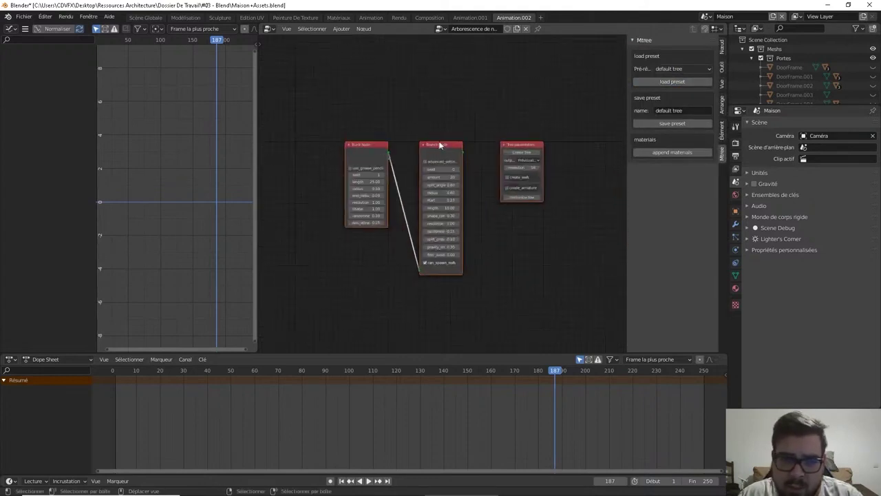
middle_drag(505, 136, 484, 131)
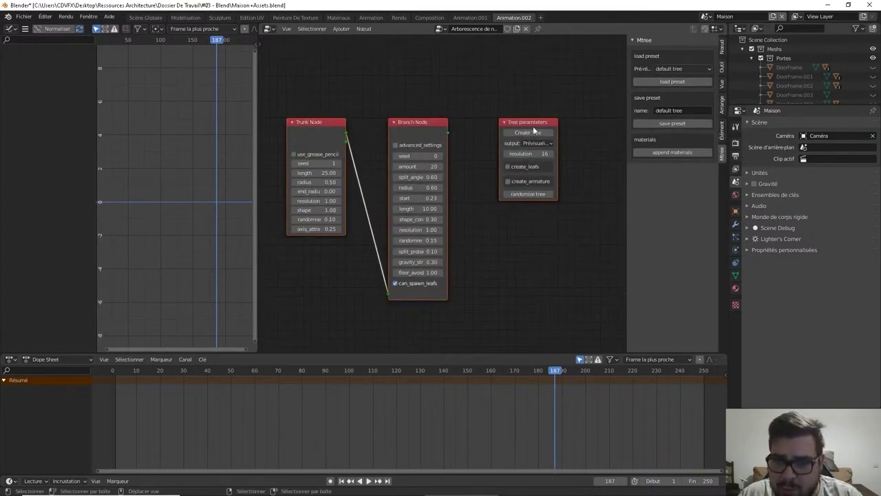
Change the graph editor area to a 3D view and turn on its viewport overlays.
click(12, 29)
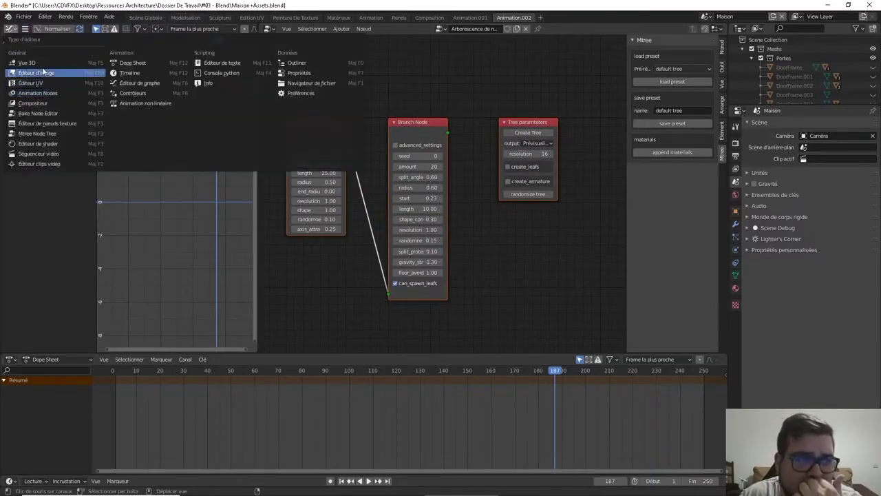
click(42, 63)
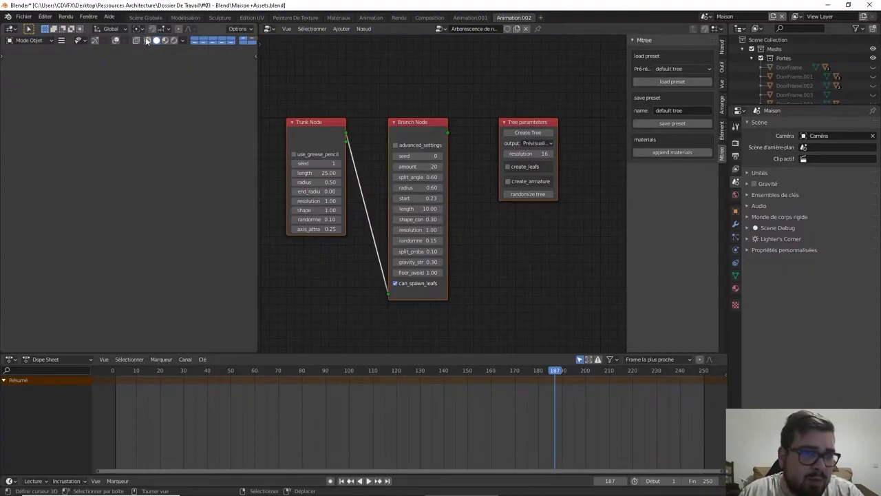
click(116, 41)
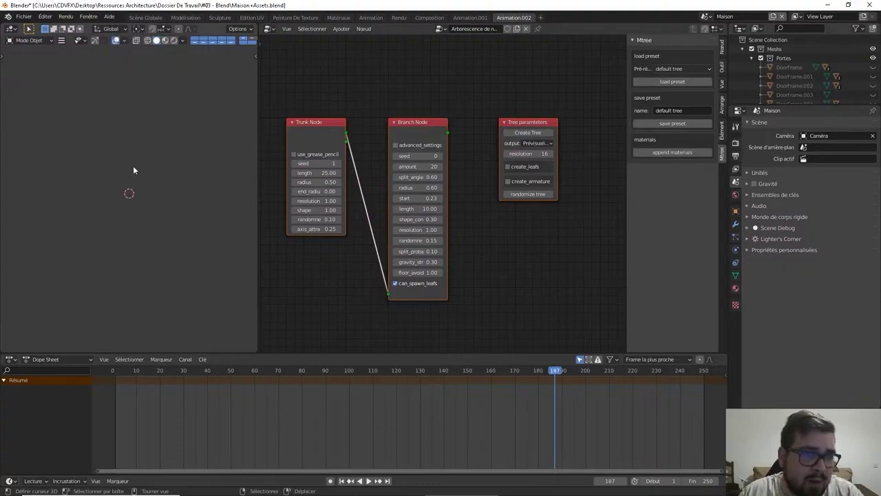
Show the X and Y axis guide lines in the small 3D view.
click(123, 41)
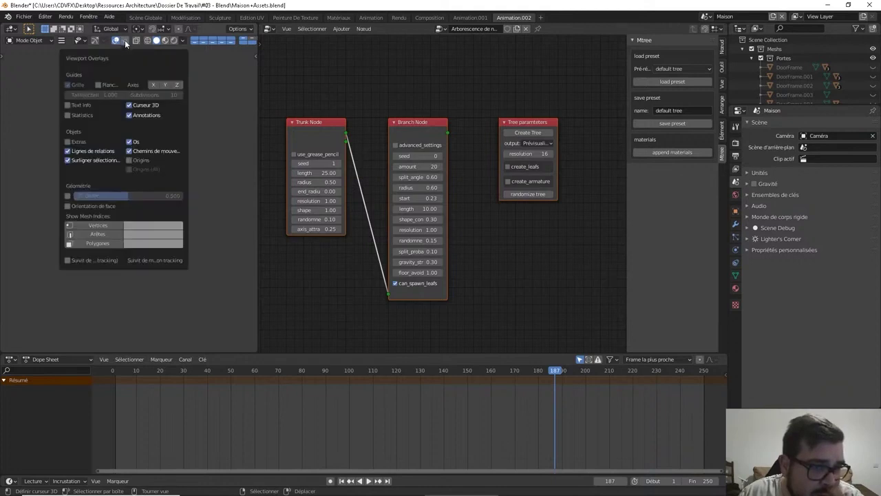
click(125, 41)
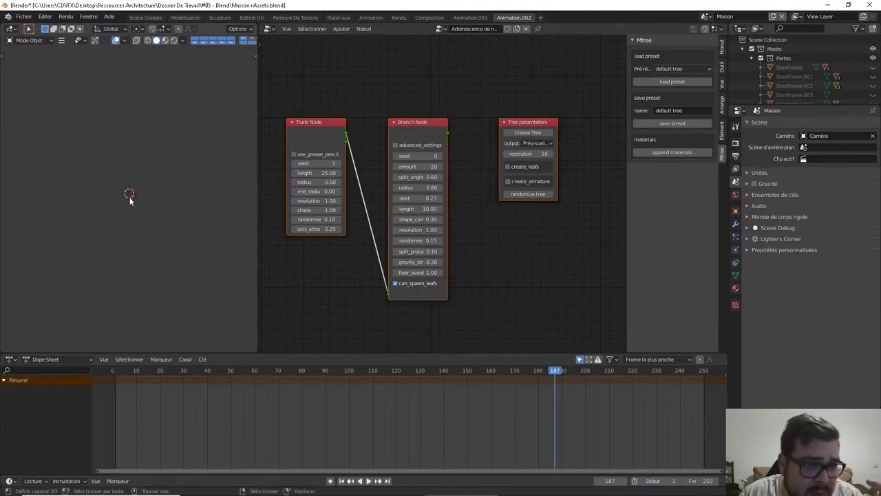
click(126, 41)
click(152, 85)
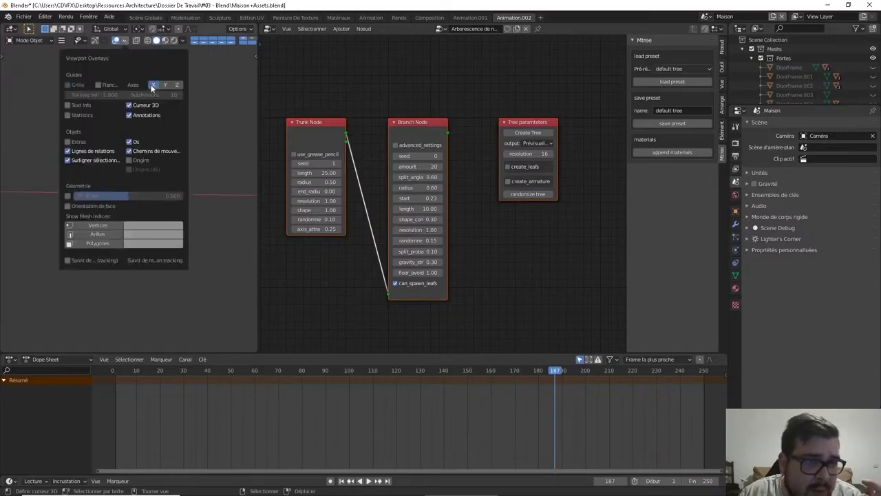
click(167, 84)
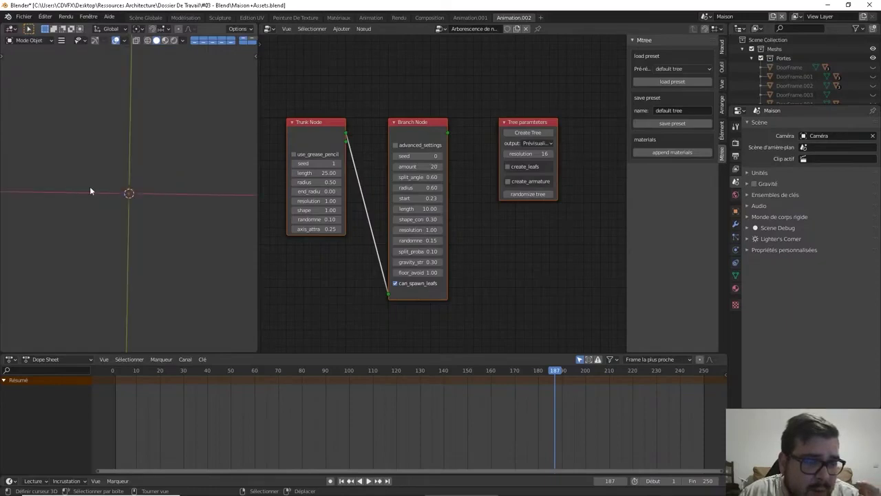
middle_drag(90, 190, 78, 96)
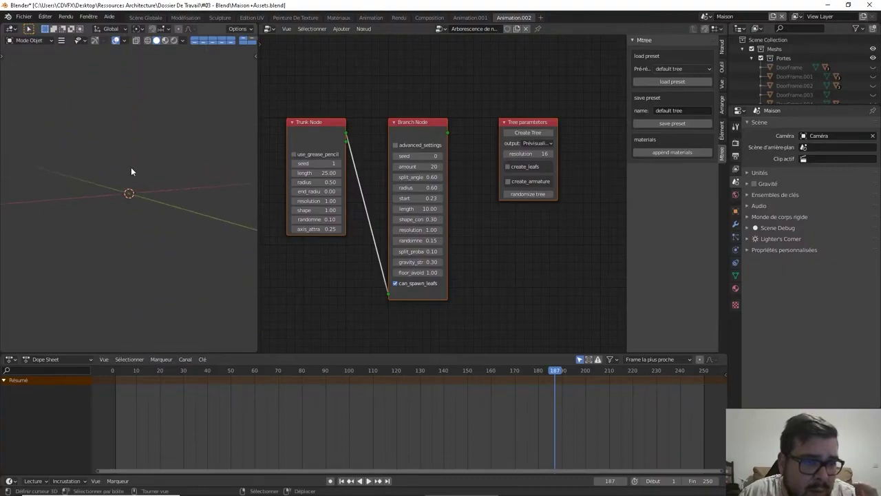
scroll(137, 196, up, 3)
scroll(137, 196, down, 5)
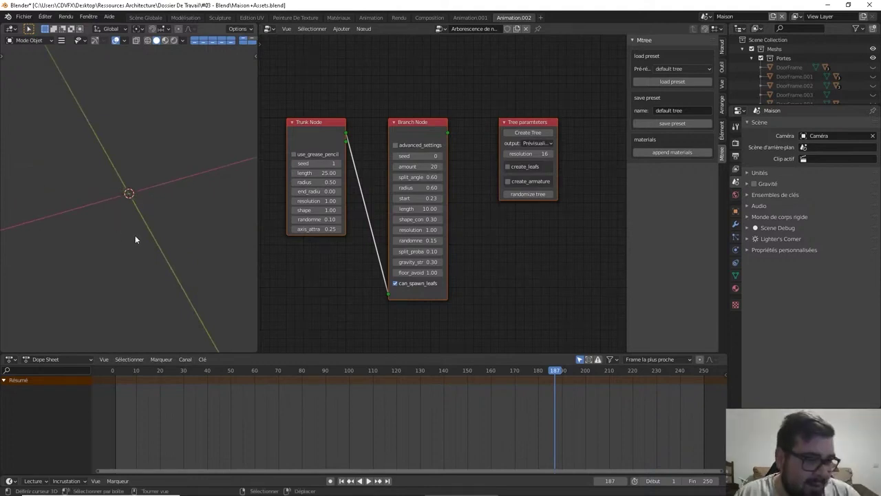
Generate the tree from the Tree parameters node and view it upright.
middle_drag(145, 227, 173, 185)
click(515, 134)
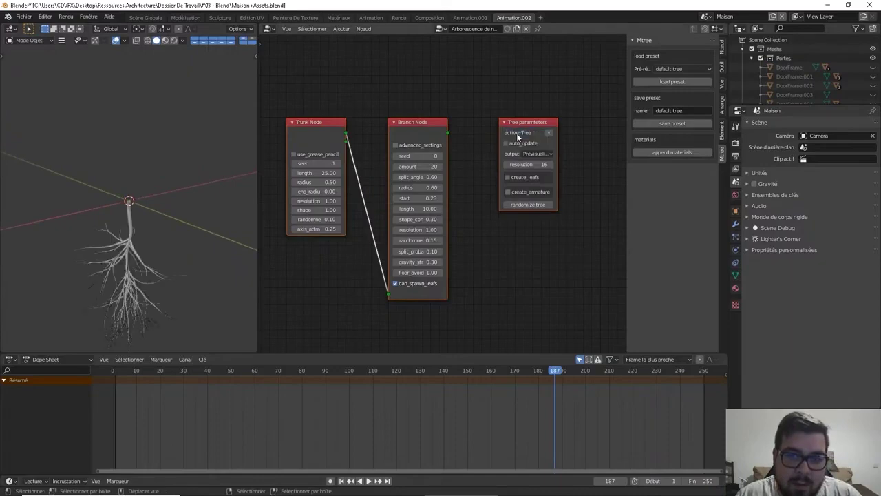
middle_drag(227, 178, 174, 301)
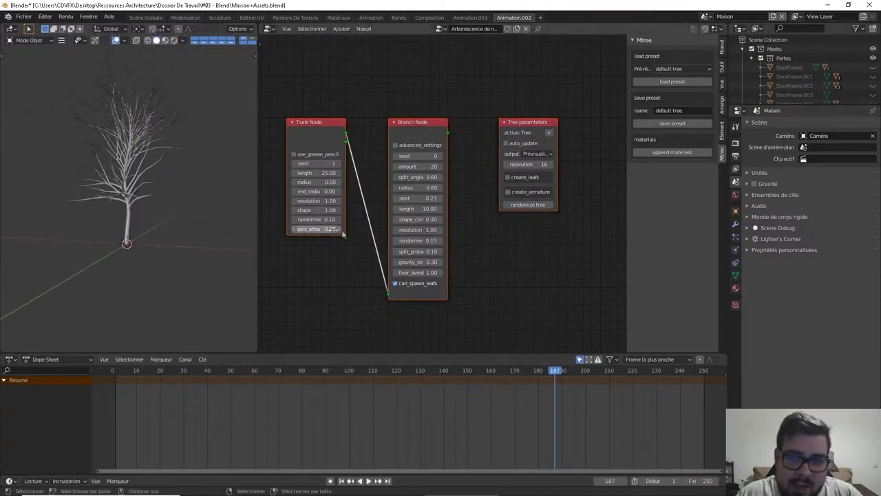
Enable create_leafs in the Tree parameters node and update the tree without assigning a leaf object.
click(514, 179)
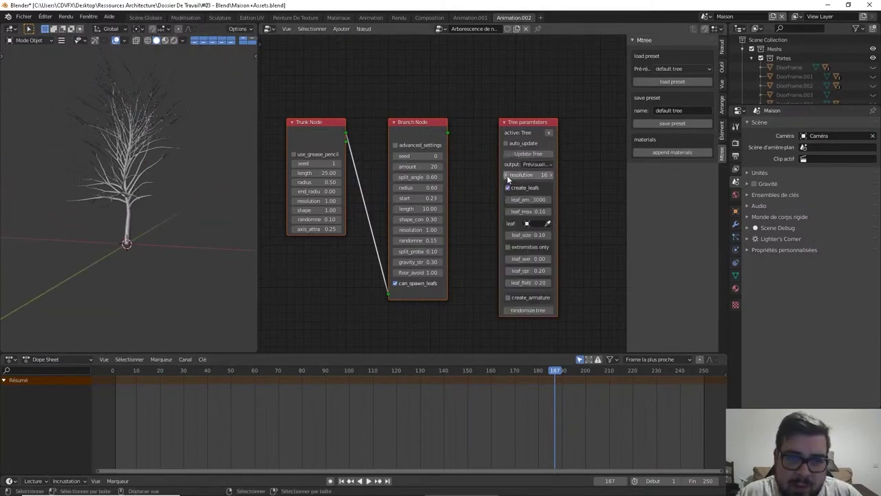
click(539, 224)
click(561, 218)
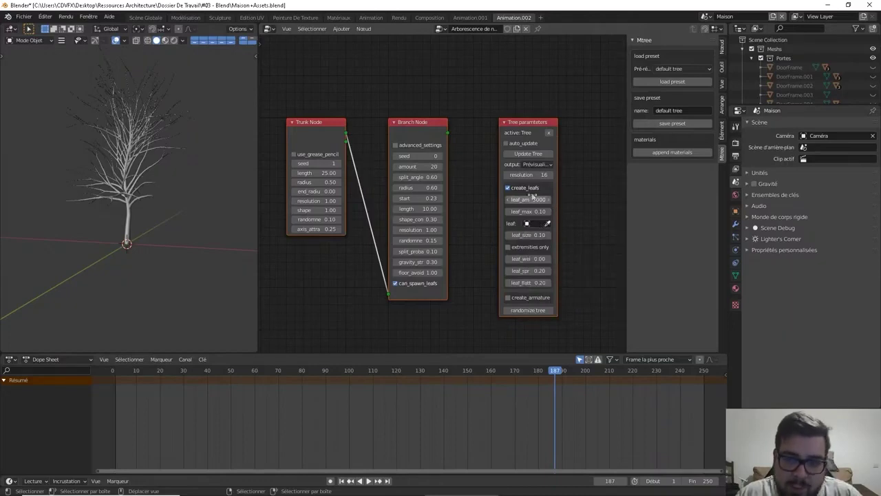
click(528, 153)
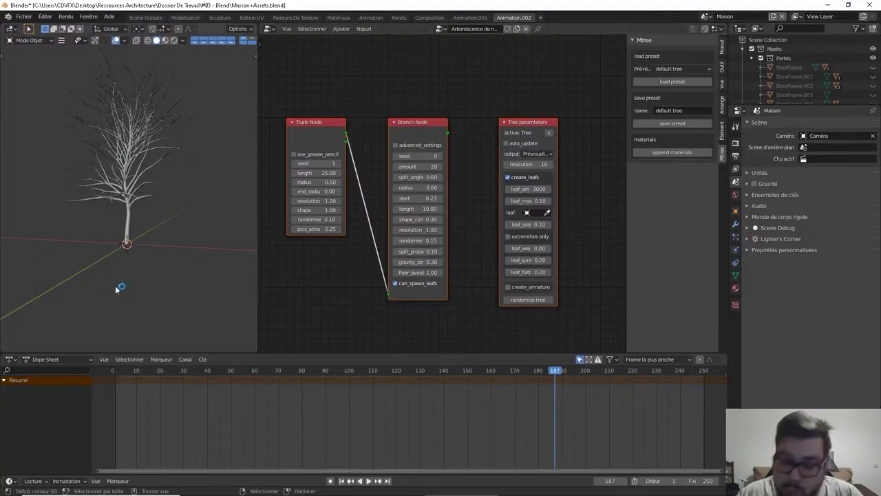
middle_drag(120, 159, 128, 192)
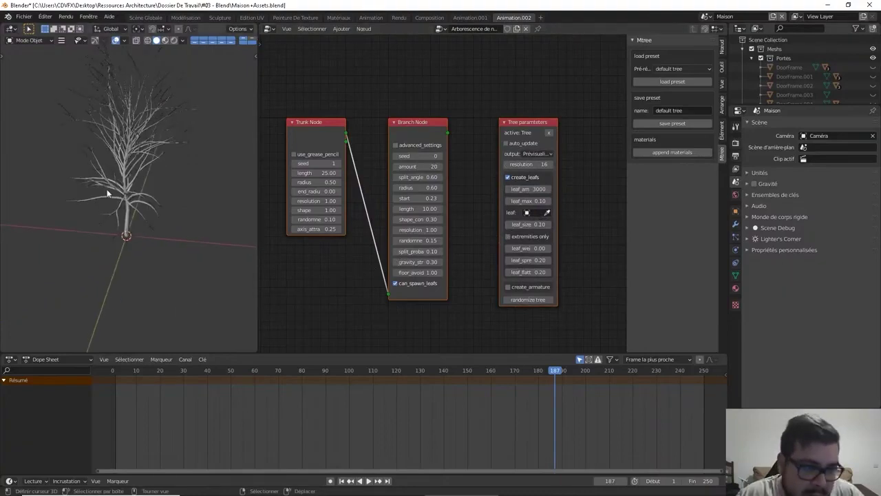
In the Scène Globale workspace, add a plane mesh and move it 15 m along the X axis.
click(145, 17)
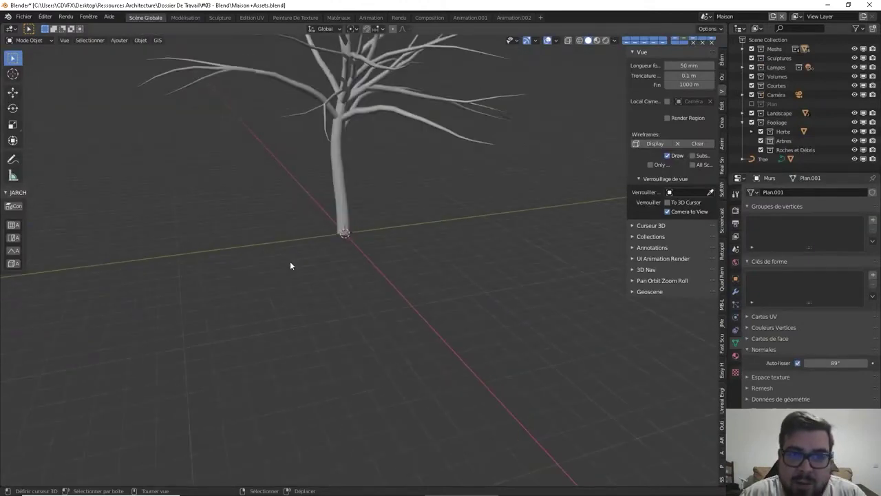
scroll(303, 267, down, 5)
key(KP_7)
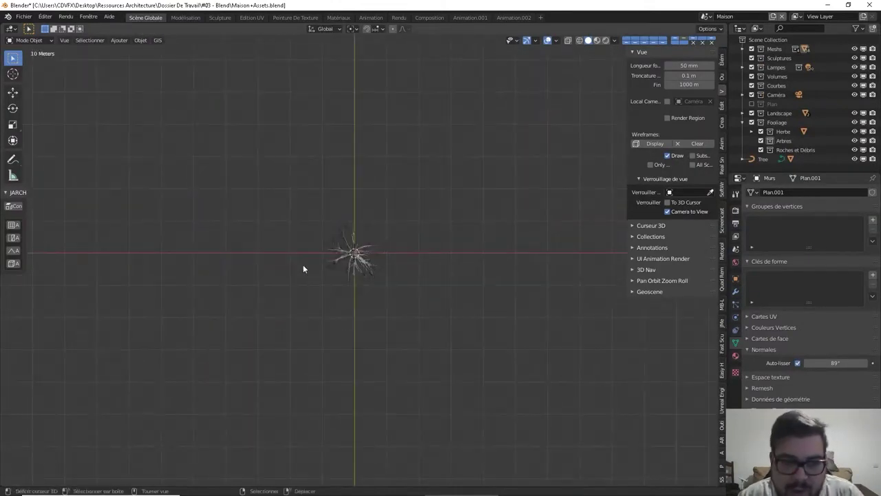
key(shift+a)
mouse_move(303, 265)
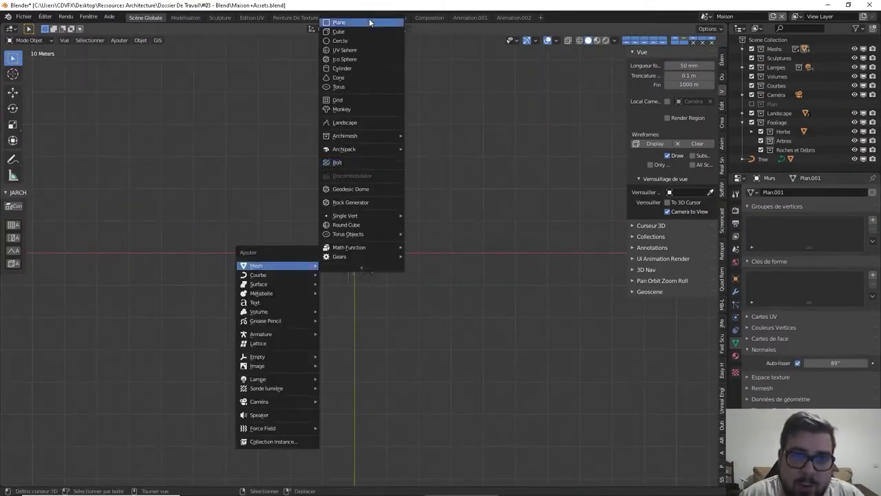
click(369, 23)
text(gx)
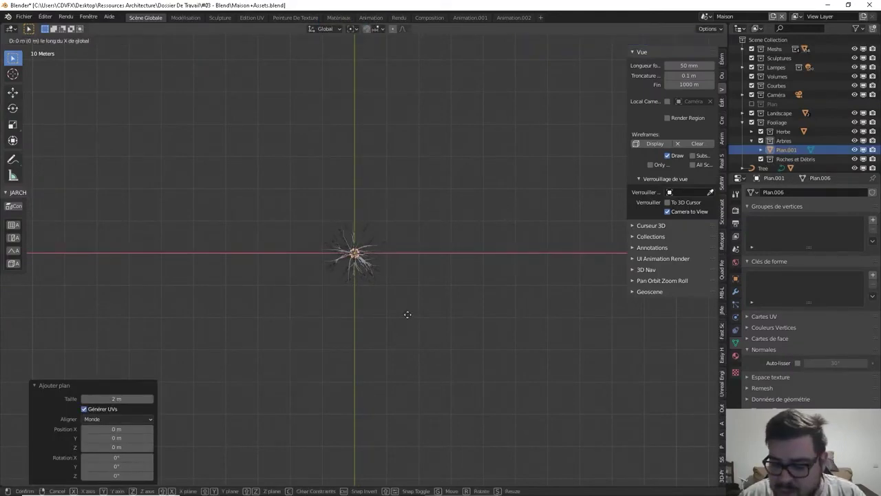
text(2)
key(BackSpace)
text(15)
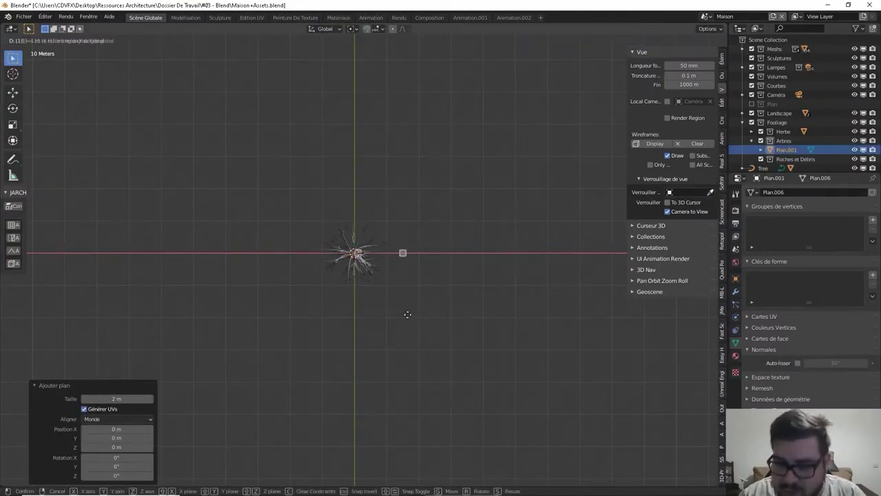
key(Return)
Scale the new plane by 0.025.
key(KP_Decimal)
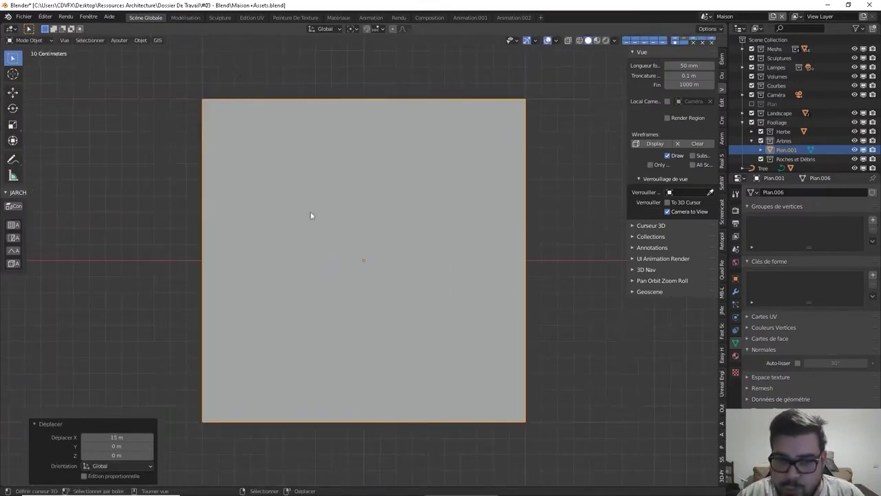
scroll(327, 226, down, 4)
text(s0)
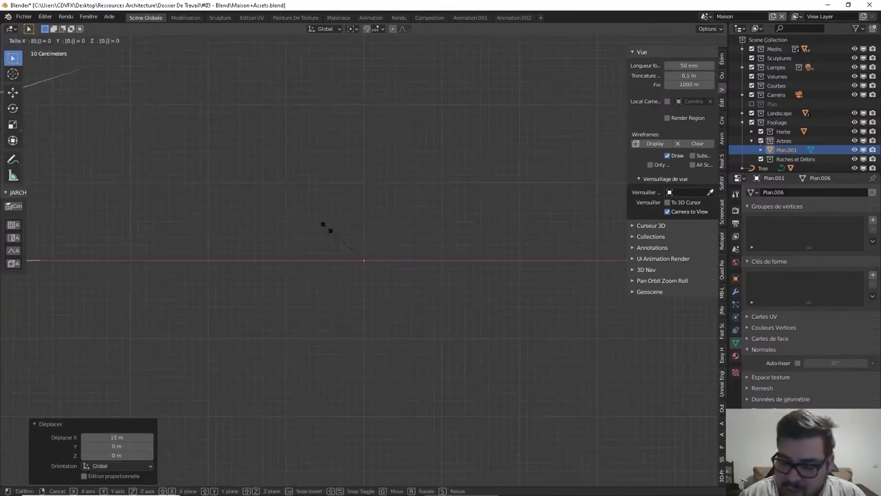
text(.025)
key(Return)
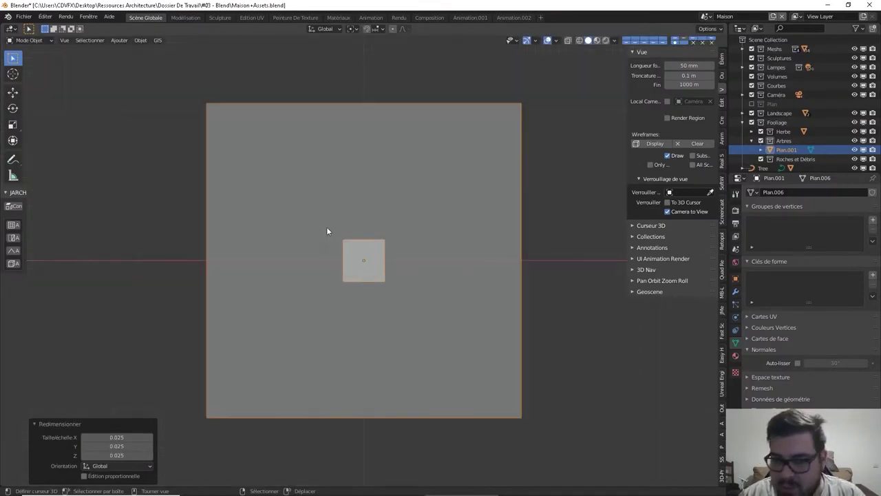
Apply the plane's rotation and scale and set its origin to its geometry.
key(KP_Decimal)
key(q)
click(296, 256)
key(q)
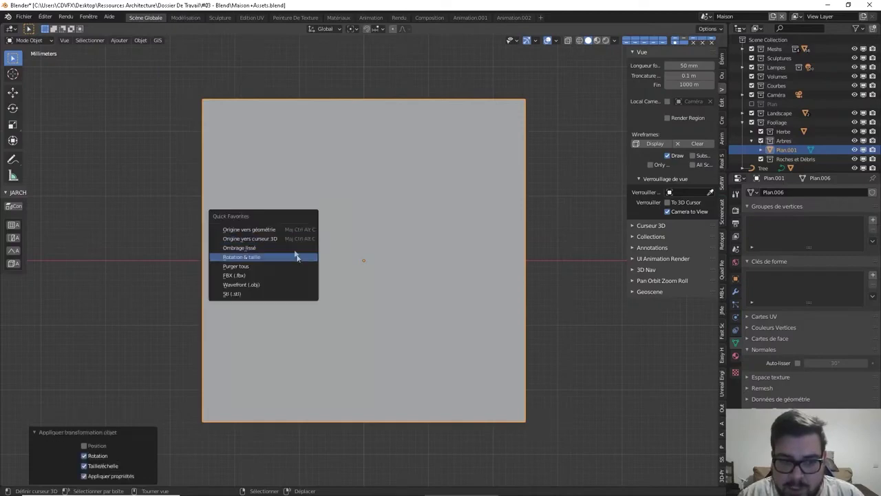
click(291, 229)
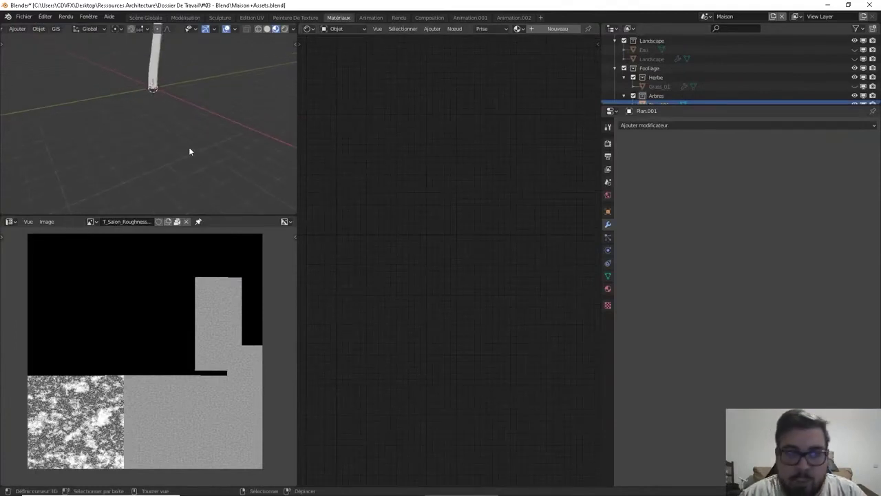
Create a new material for the small plane in the Matériaux workspace.
key(KP_Decimal)
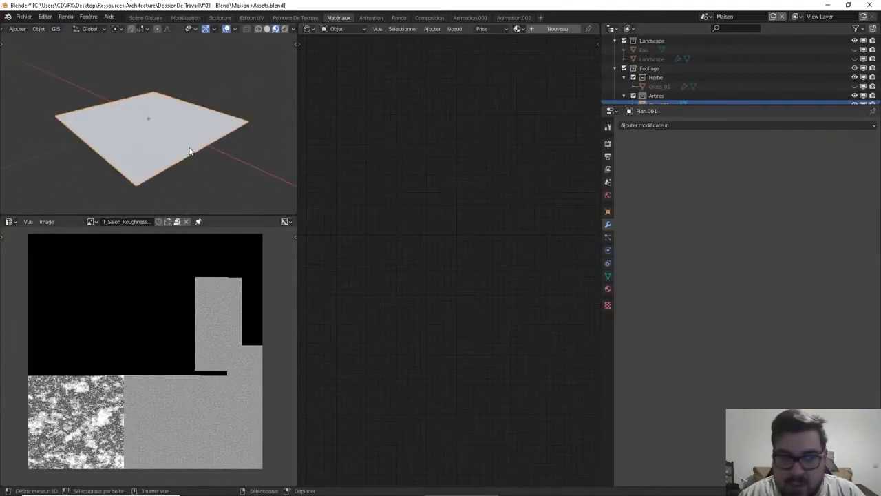
click(542, 32)
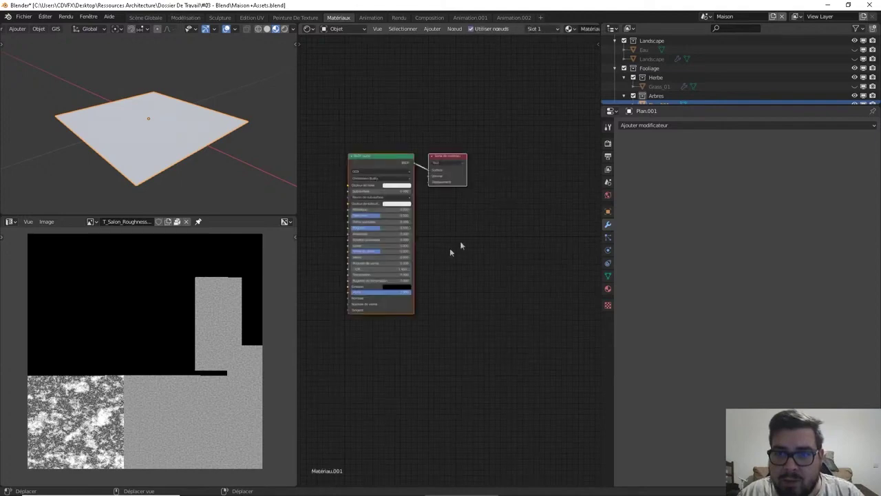
key(Home)
Add an image texture node, load Feuille_01.png from the Feuilles folder, and connect its colour to the shader's base colour.
key(shift+a)
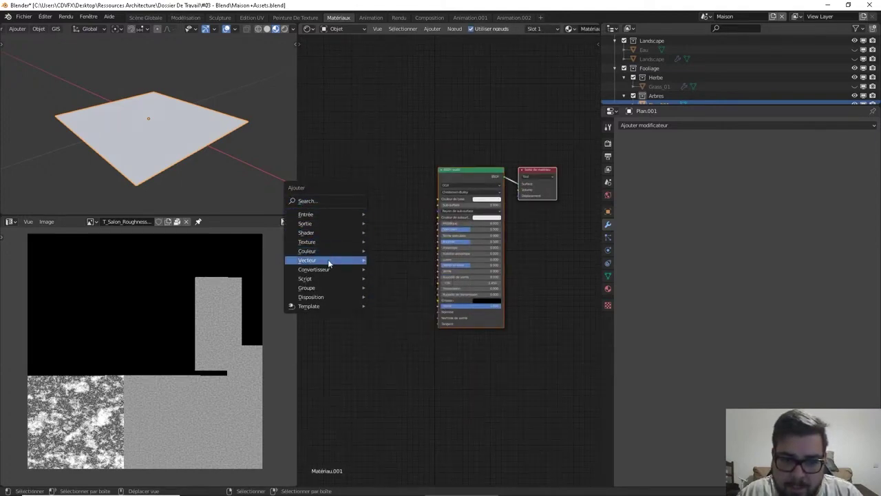
mouse_move(332, 242)
click(400, 314)
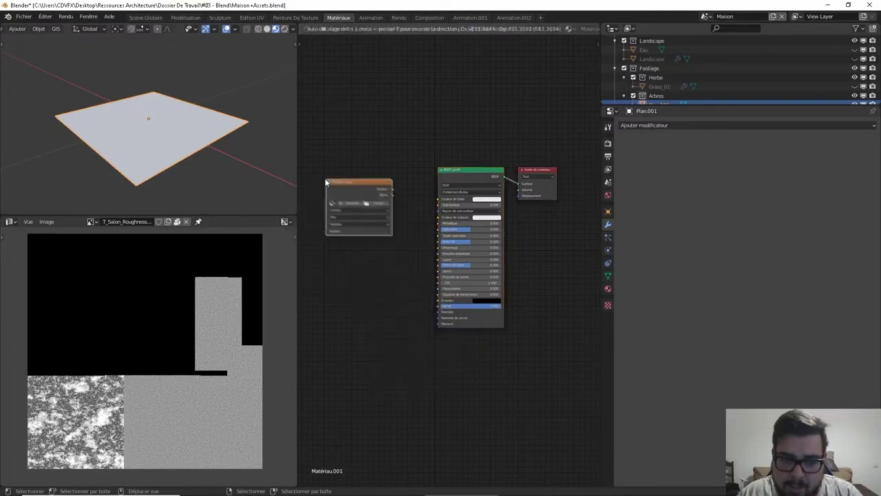
click(435, 214)
click(435, 214)
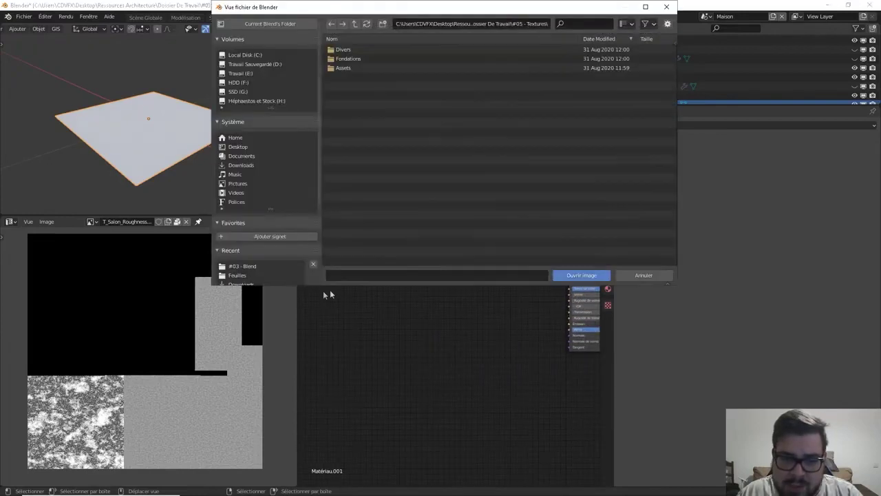
click(248, 275)
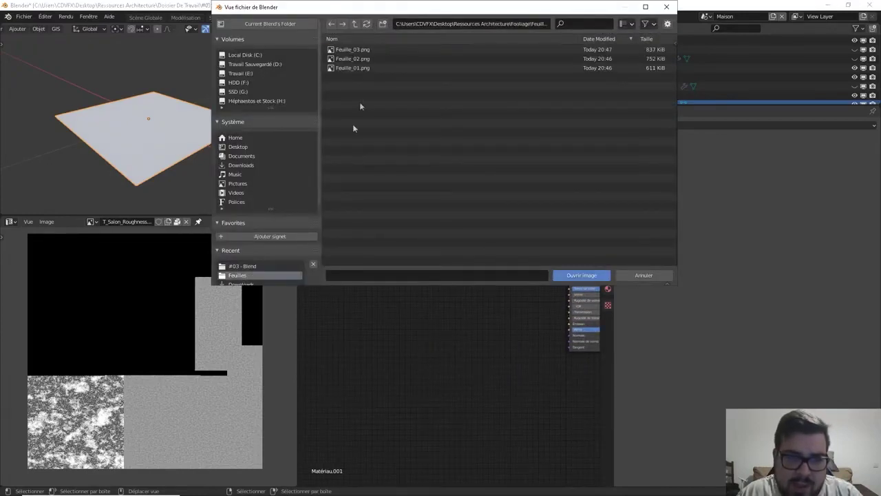
double_click(358, 68)
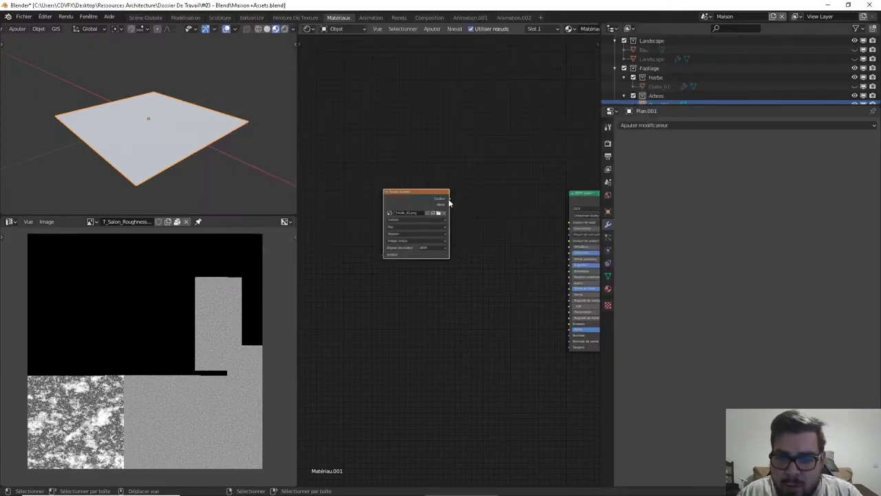
drag(449, 198, 570, 221)
Insert an Ambient Occlusion node between the leaf image's colour and the shader's base colour, and space the nodes apart.
key(shift+a)
mouse_move(499, 218)
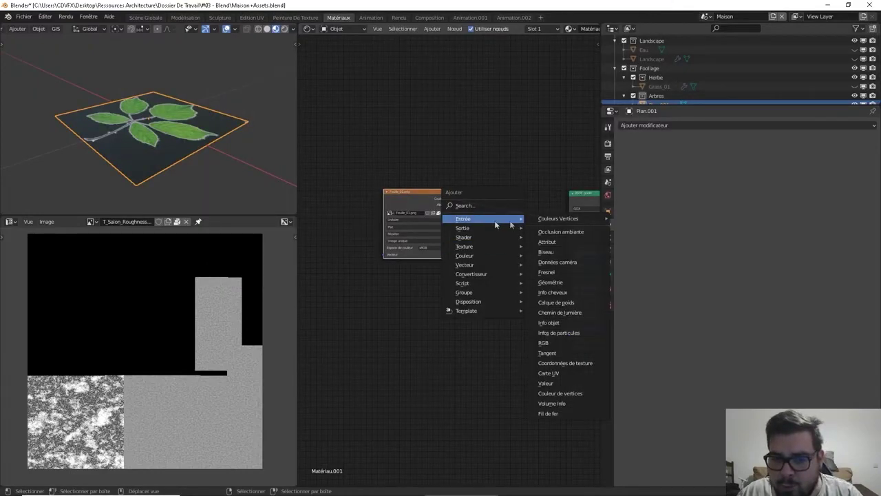
click(560, 231)
click(528, 206)
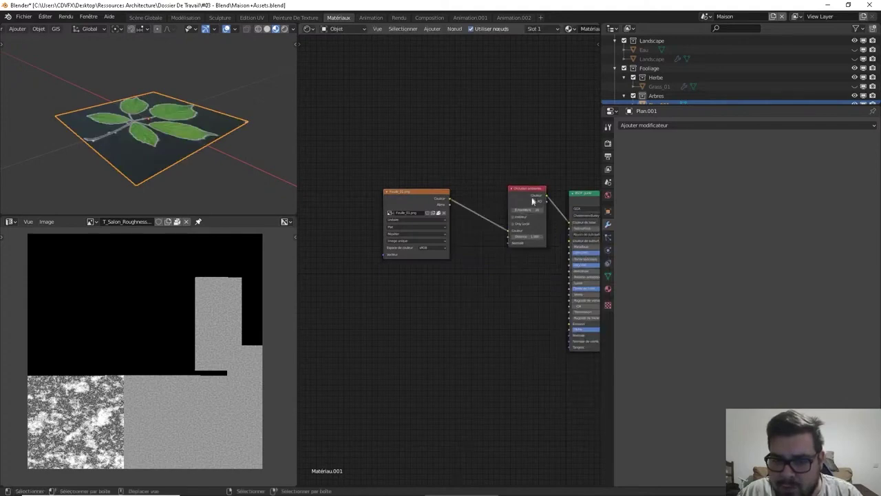
drag(532, 200, 526, 143)
middle_drag(440, 248, 414, 229)
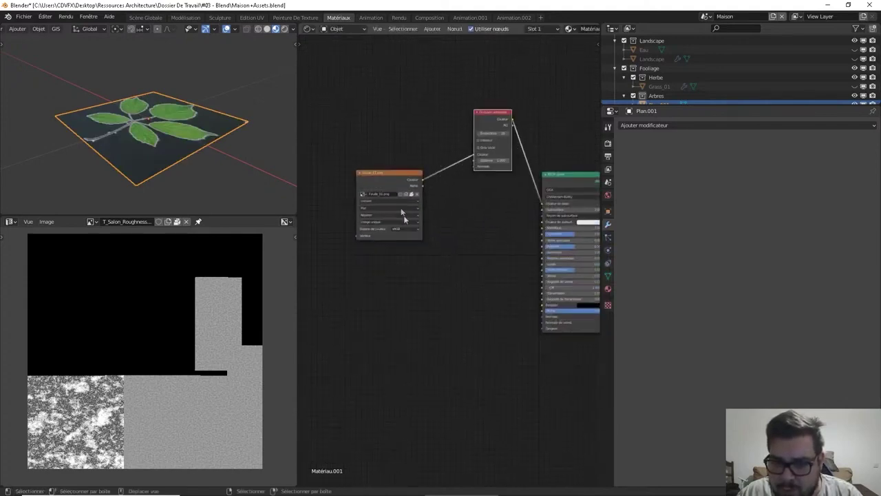
click(391, 176)
drag(391, 176, 353, 152)
Add a colour ramp node below the image texture and feed the image's alpha into its factor.
key(shift+a)
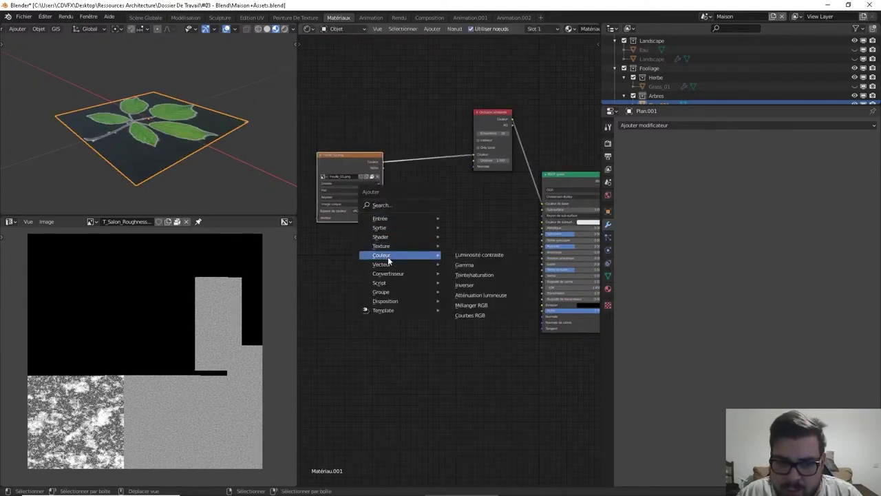
mouse_move(393, 274)
click(474, 295)
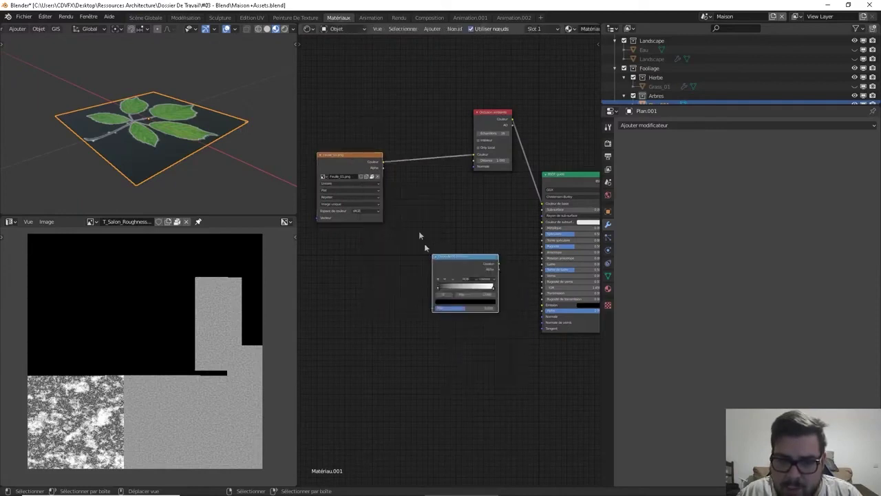
drag(383, 167, 434, 308)
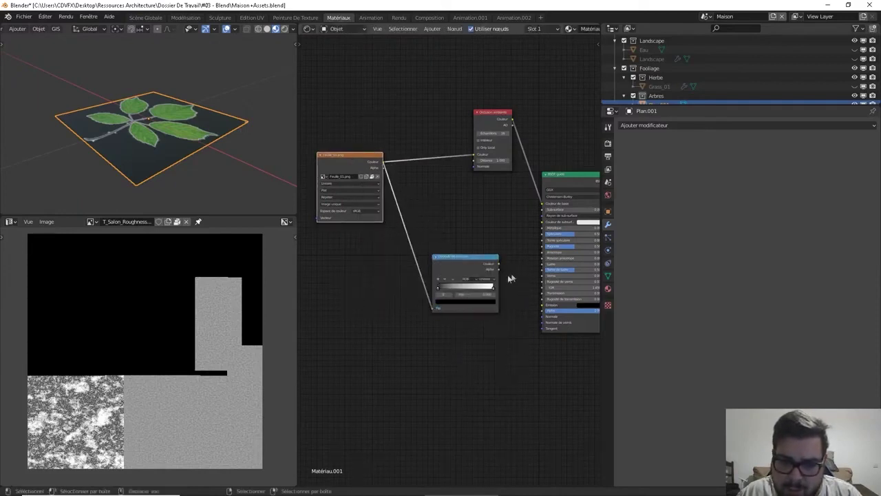
drag(478, 263, 459, 267)
Add a Bump node, feed the colour ramp into its height, and connect its output to the shader's normal.
key(shift+a)
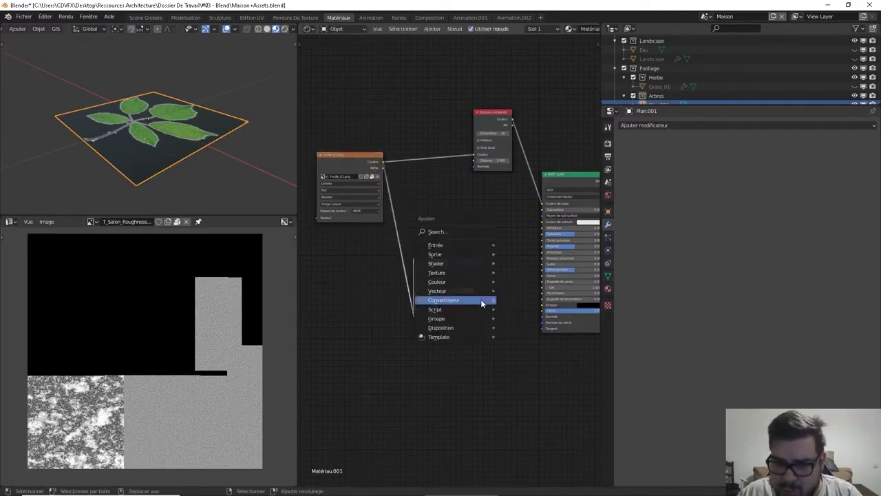
mouse_move(458, 290)
click(528, 291)
click(520, 292)
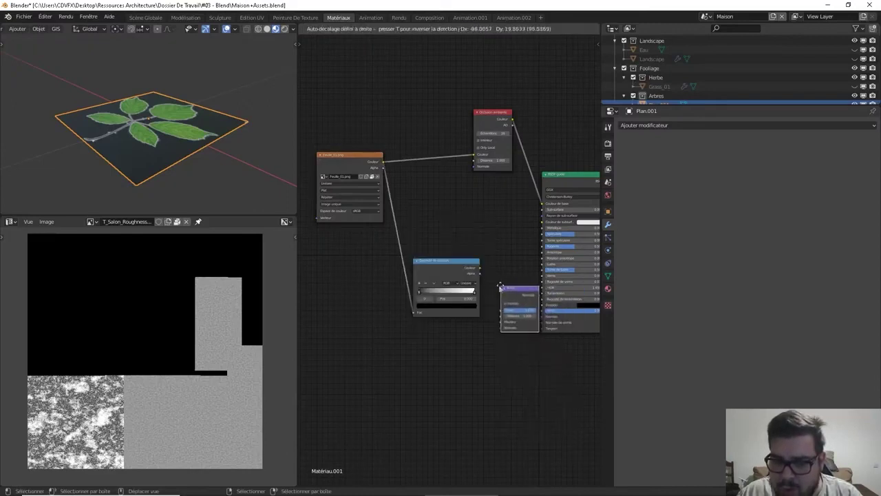
drag(481, 267, 501, 321)
drag(540, 298, 543, 317)
middle_drag(543, 317, 466, 316)
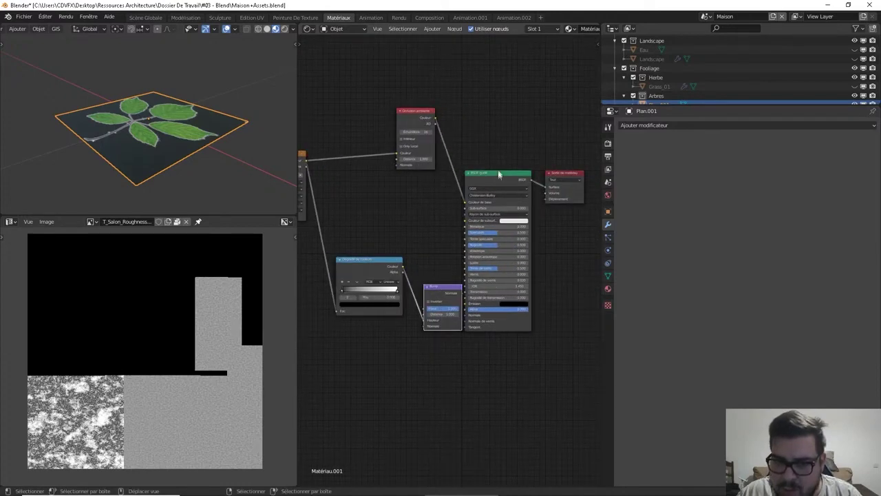
drag(497, 172, 521, 172)
drag(462, 292, 490, 310)
drag(569, 173, 590, 165)
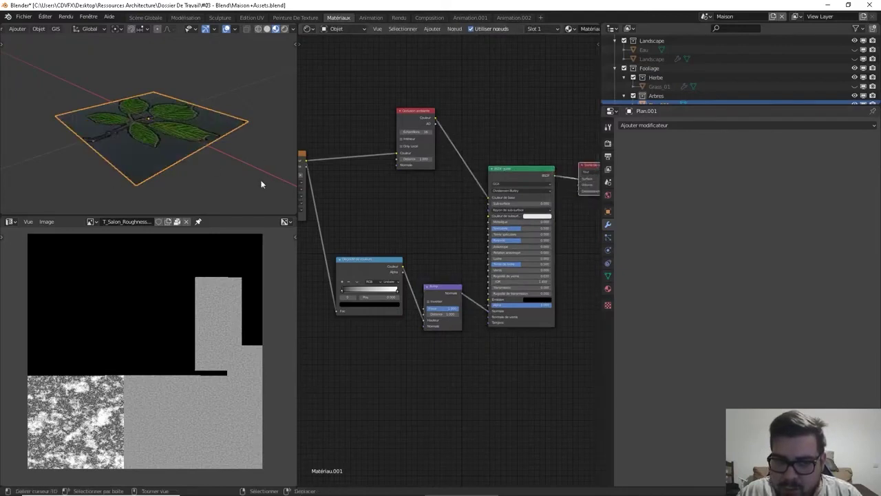
Connect the leaf image's alpha to the shader's alpha, and set the Bump strength to 0.65 and distance to 0.1.
drag(305, 171, 493, 309)
click(440, 314)
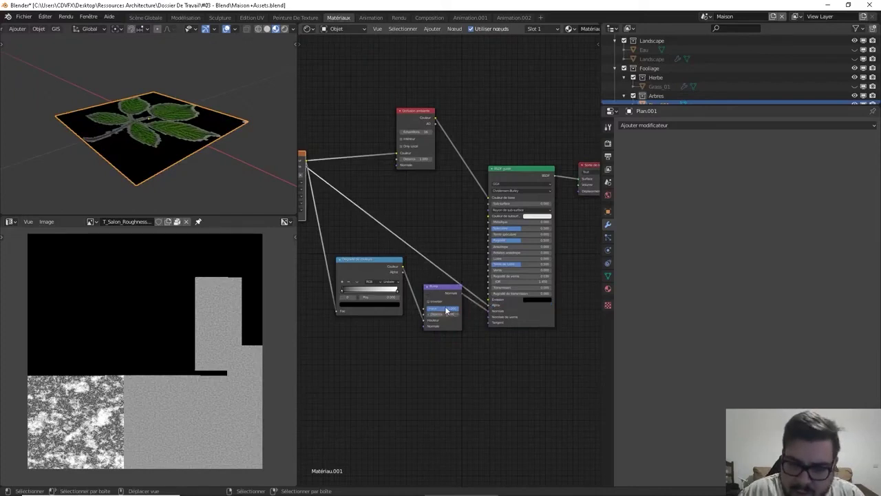
text(0.5)
key(Return)
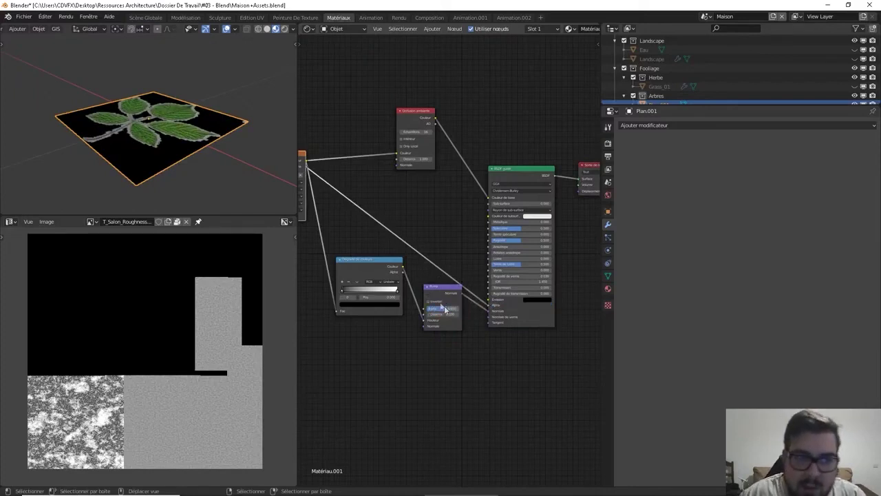
Try the black stop of the bump's colour ramp at 0.641, and return it to 0.
middle_drag(396, 287, 444, 288)
scroll(451, 292, up, 2)
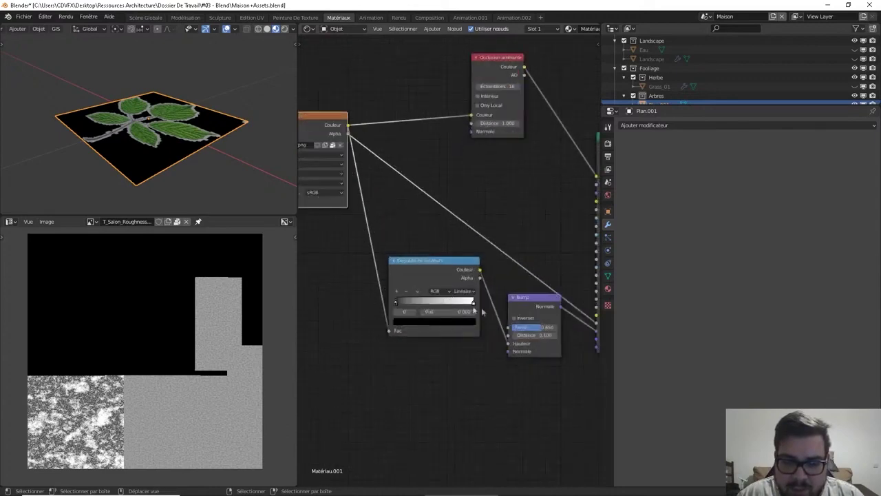
mouse_move(473, 307)
mouse_down()
mouse_move(420, 304)
mouse_move(492, 300)
mouse_move(447, 301)
mouse_move(472, 301)
mouse_up()
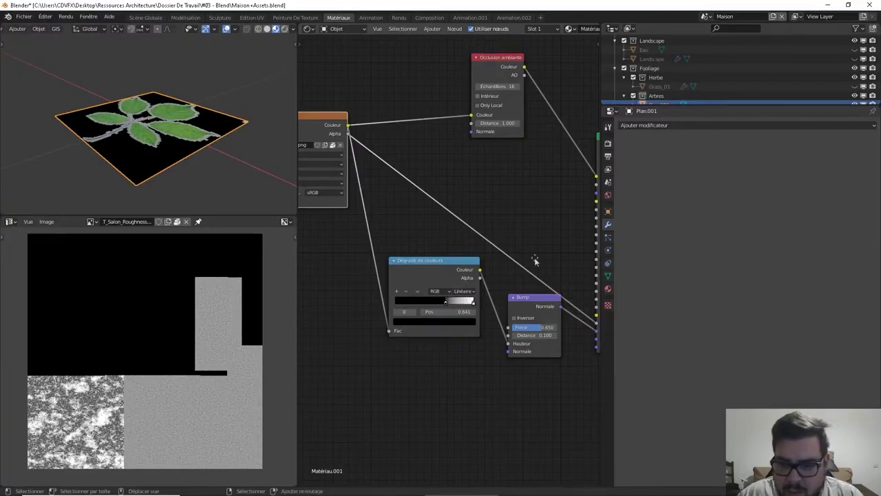
middle_drag(538, 267, 508, 272)
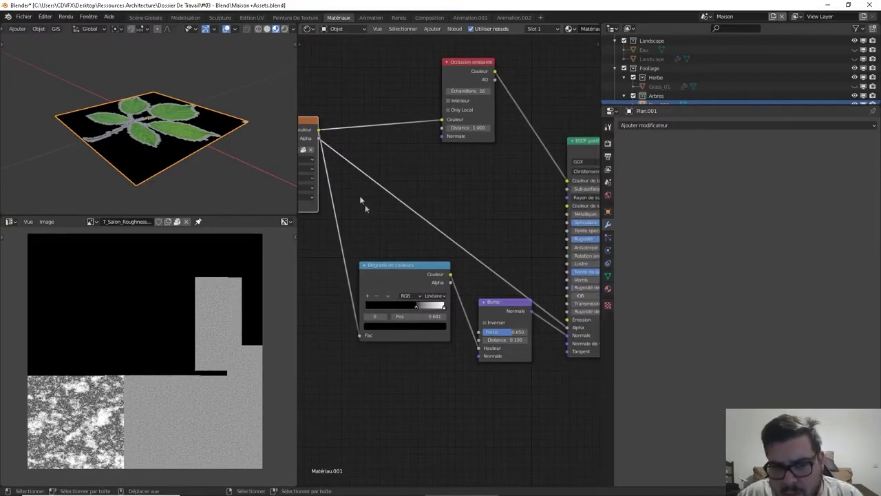
key(shift+a)
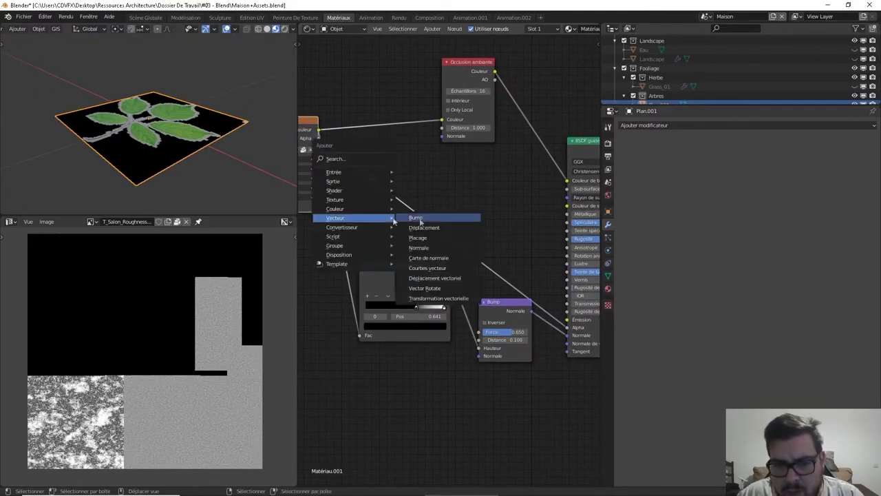
mouse_move(417, 301)
mouse_down()
mouse_move(369, 306)
mouse_move(405, 310)
mouse_move(306, 322)
mouse_up()
Insert a second colour ramp between the image's alpha and the shader's alpha, with its black stop at 0.6.
key(shift+a)
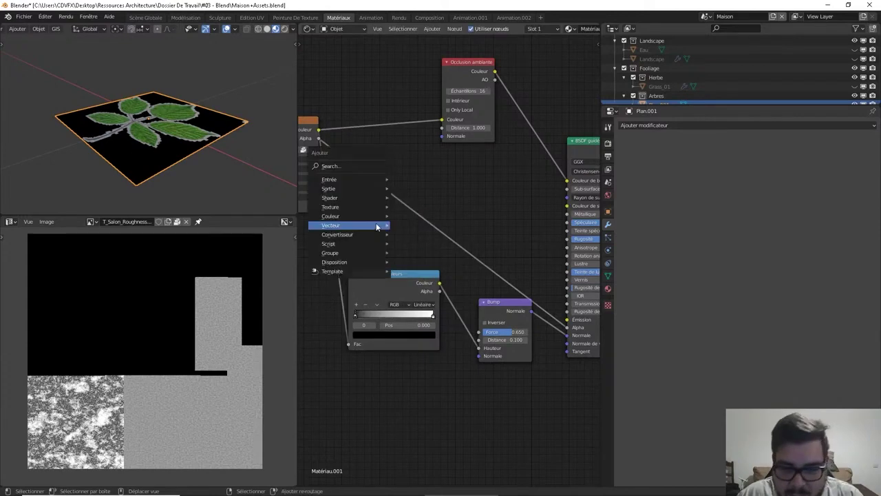
mouse_move(368, 234)
click(424, 255)
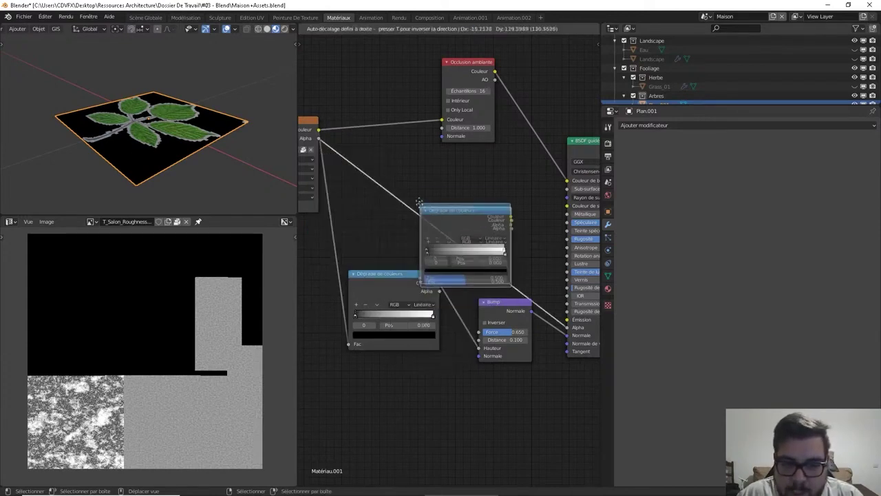
click(413, 215)
drag(413, 216, 449, 217)
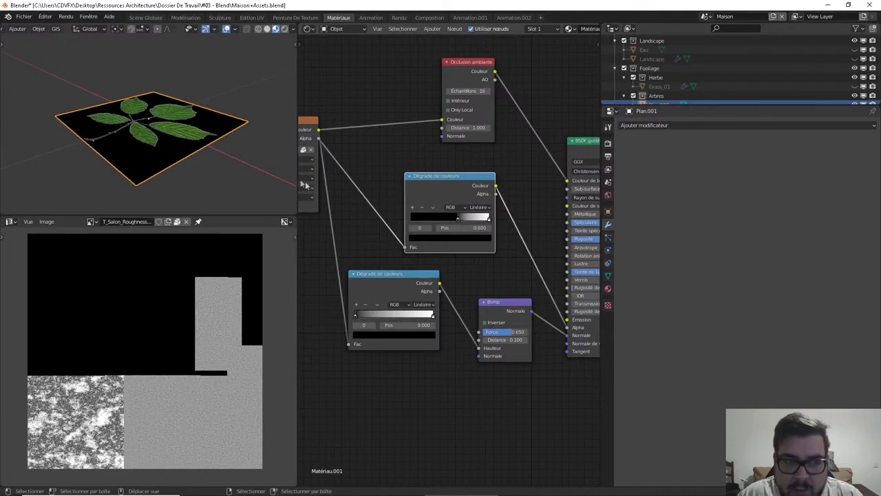
Give the leaf plane a Solidify modifier with 0.001 m thickness and even thickness enabled, and apply it.
middle_drag(230, 148, 34, 45)
middle_drag(83, 68, 131, 90)
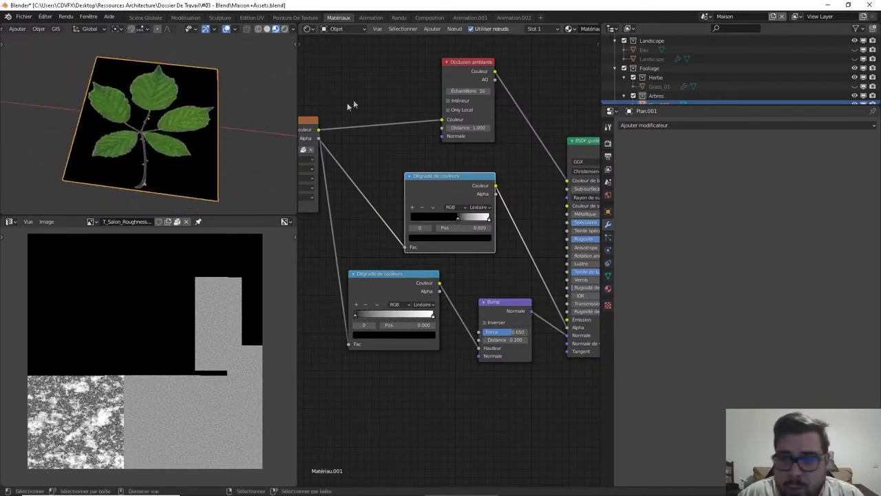
click(660, 125)
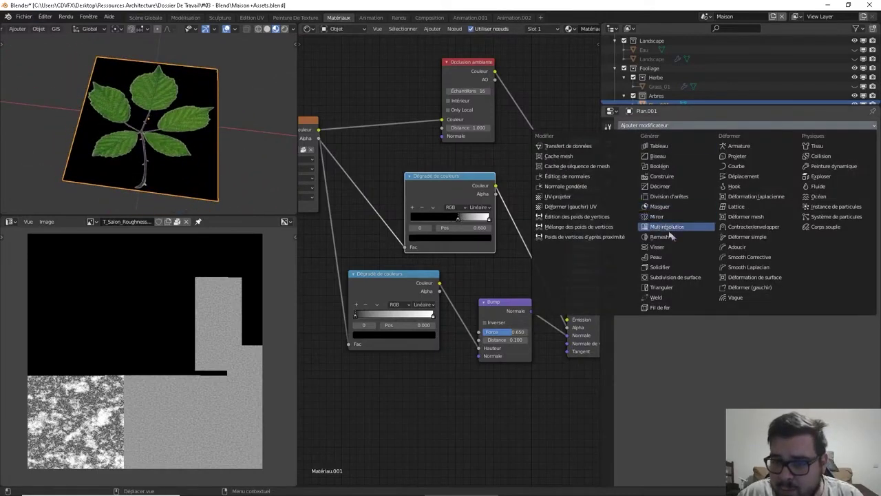
click(660, 267)
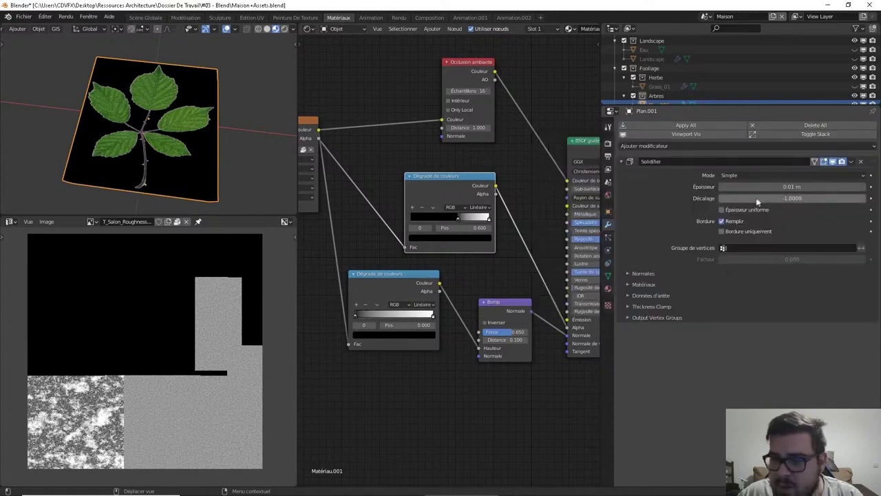
click(738, 186)
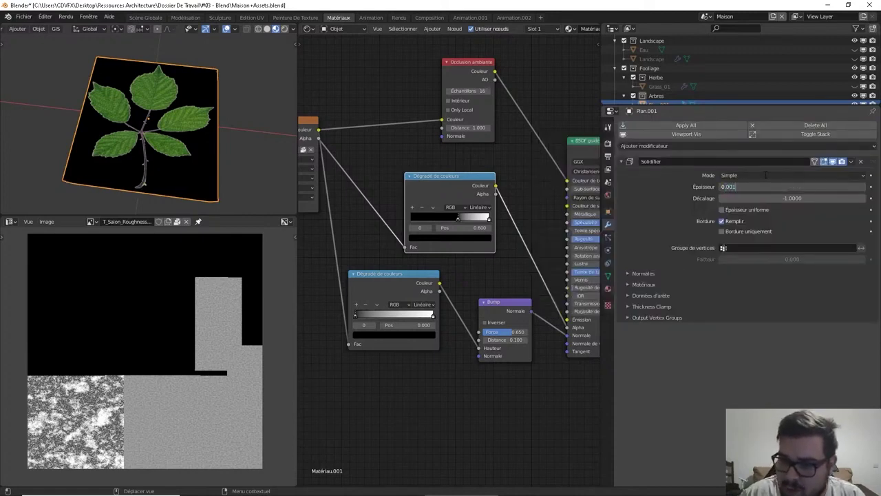
text(0.001)
key(Return)
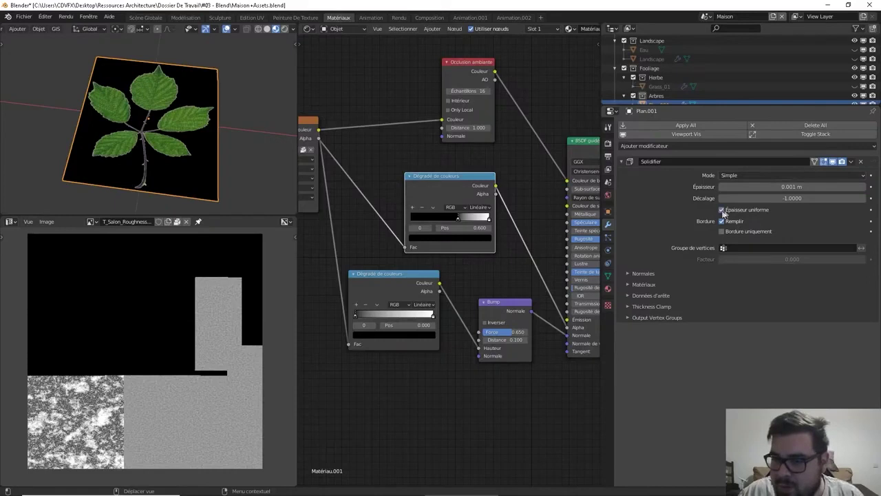
key(ctrl+a)
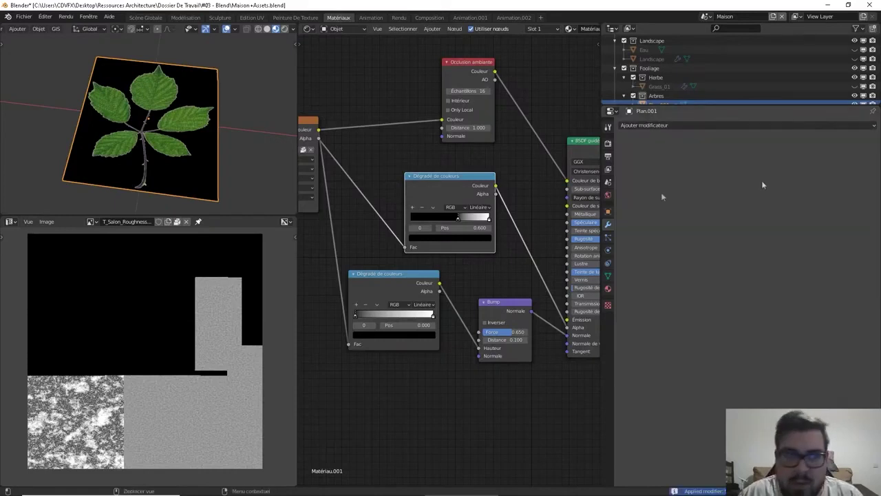
Move the leaf plane's mesh along Y in Edit Mode until the base of the stem meets the origin.
key(KP_7)
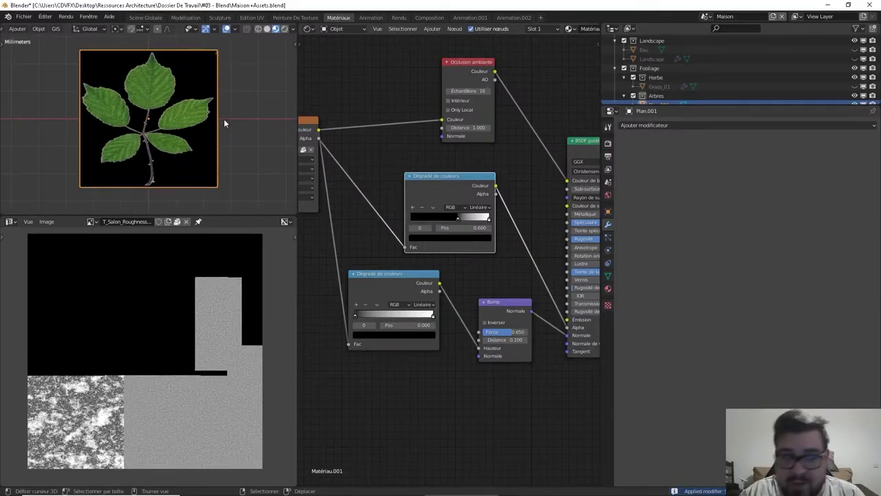
key(Tab)
key(g)
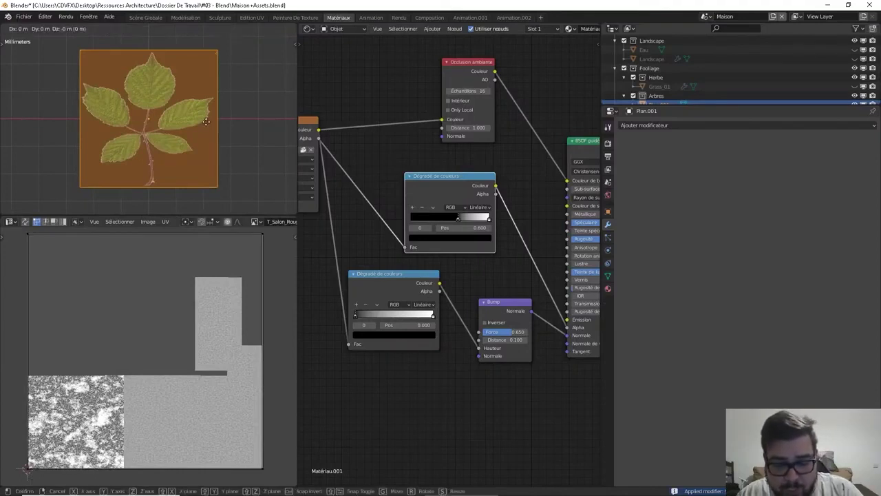
key(y)
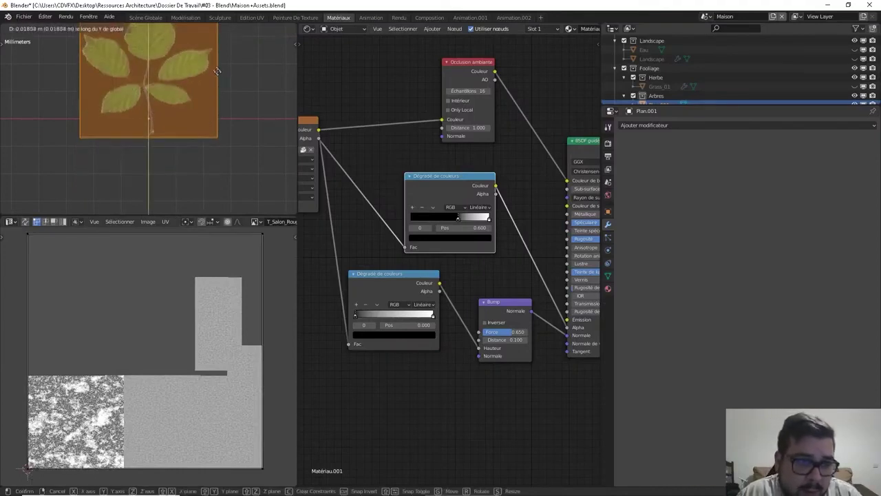
click(211, 55)
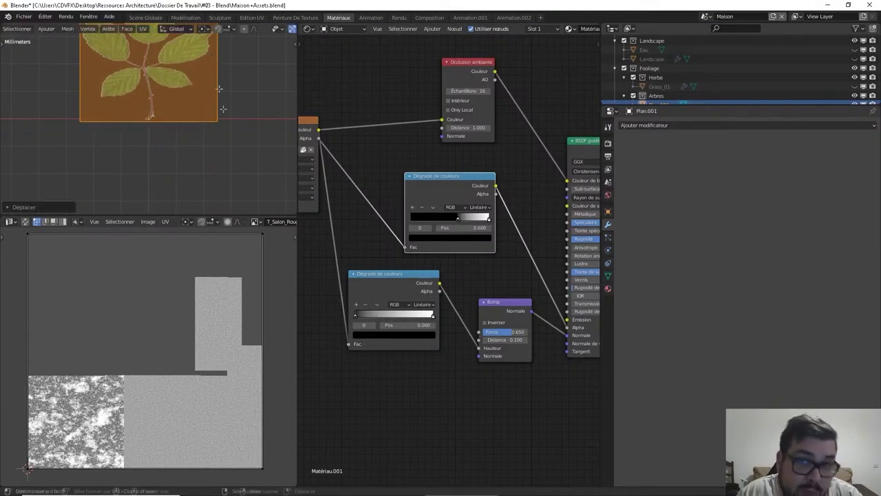
scroll(236, 176, up, 5)
shift+middle_drag(235, 175, 179, 131)
scroll(179, 131, up, 3)
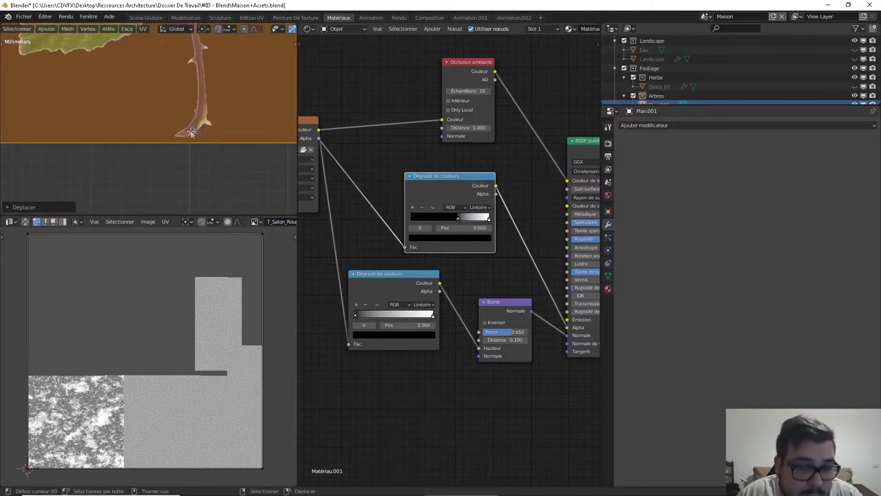
key(Tab)
scroll(198, 137, down, 5)
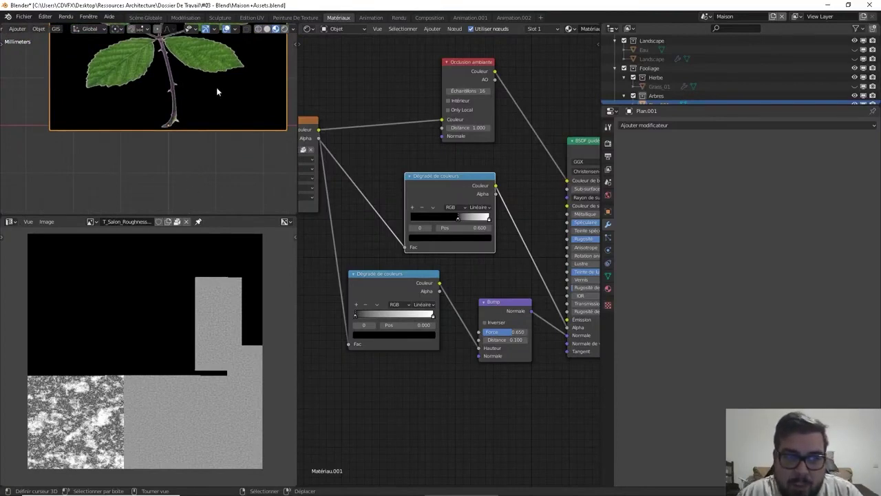
Apply the leaf plane's rotation and scale, and set its origin to geometry.
scroll(219, 89, up, 3)
key(q)
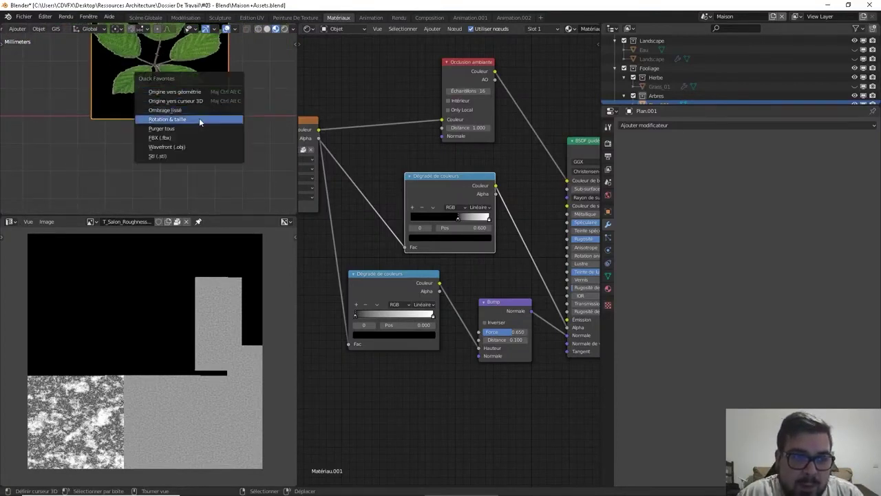
click(200, 120)
key(q)
click(190, 92)
shift+middle_drag(262, 117, 190, 126)
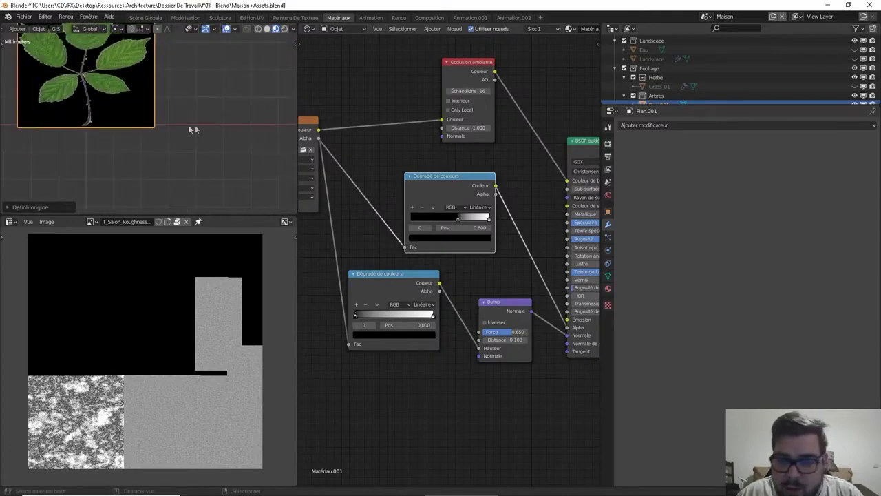
Set the roughness of the leaf material's Principled shader to 0.65.
middle_drag(599, 206, 558, 196)
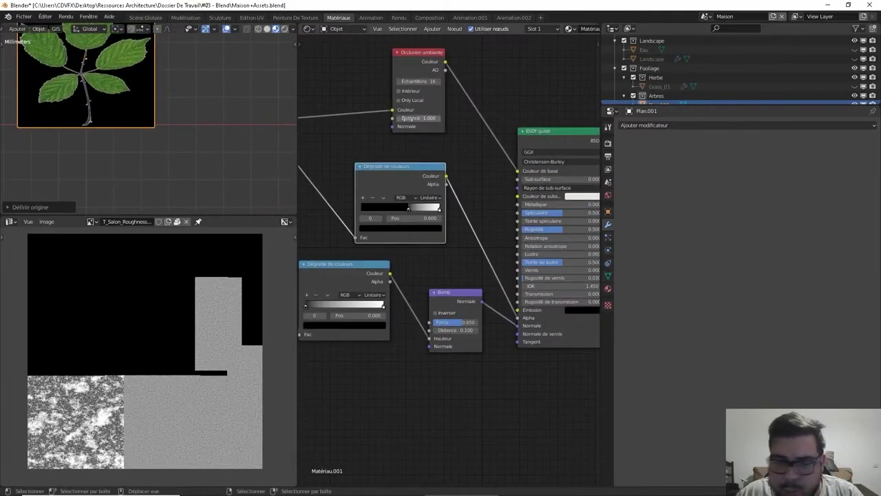
click(556, 228)
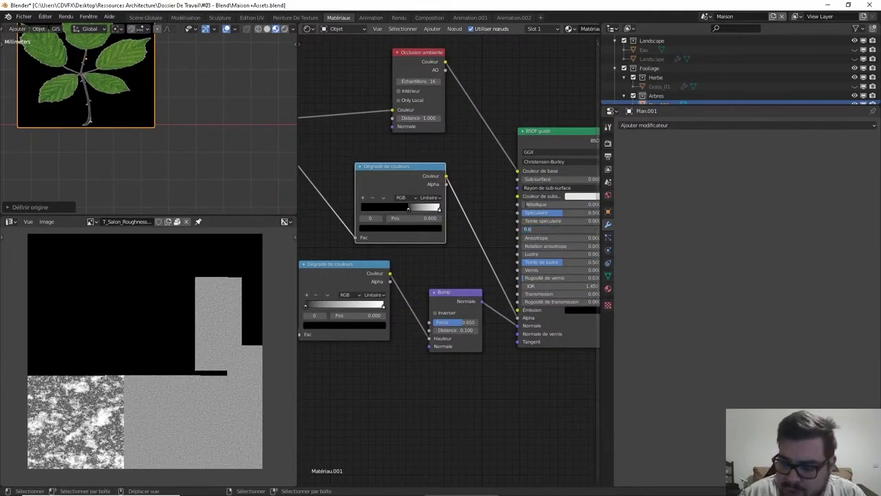
text(0.65)
key(Return)
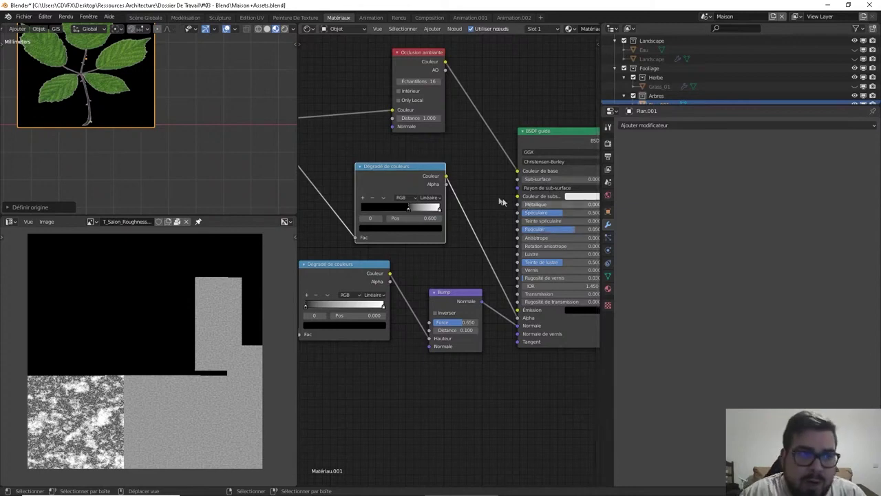
Return to the Scène Globale workspace, hide the leaf plane, and select and frame the Tree object.
click(145, 17)
scroll(435, 178, down, 10)
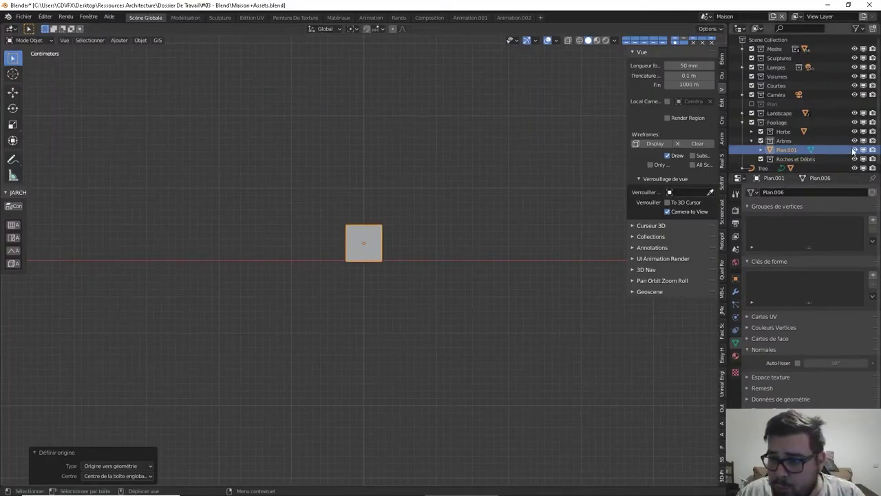
key(h)
scroll(769, 146, down, 1)
click(763, 163)
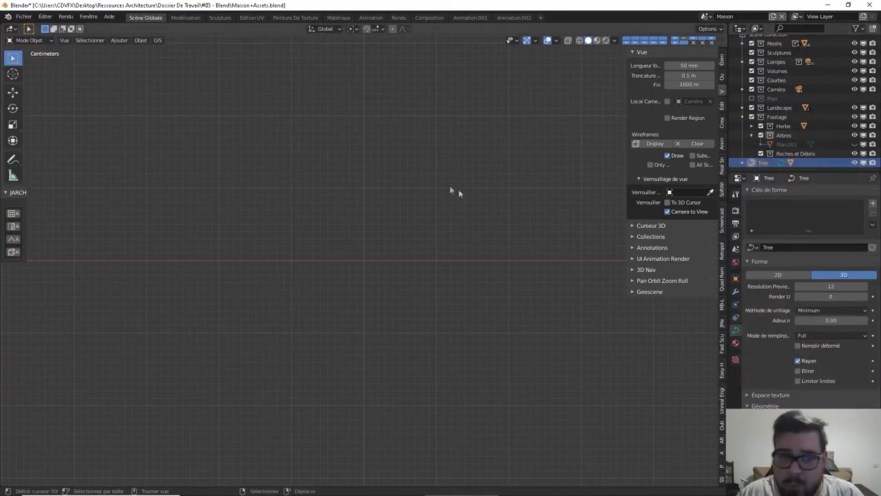
key(KP_Decimal)
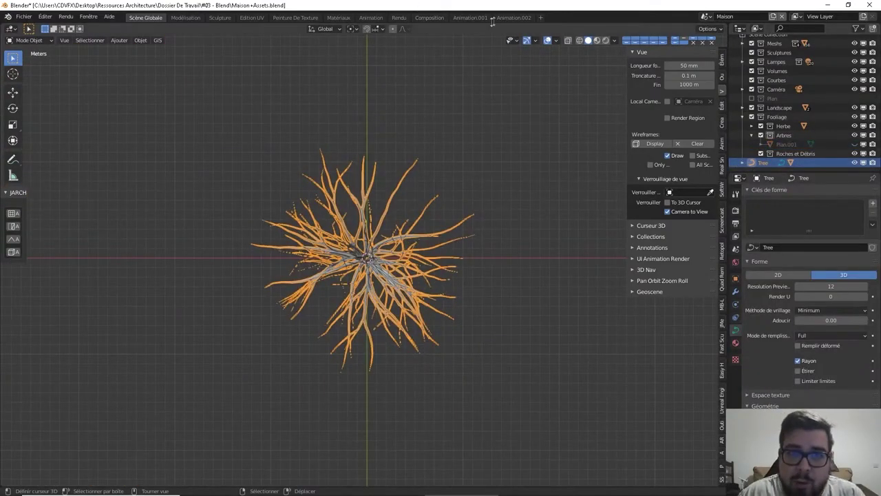
Assign Plan.001 as the leaf object in the Mtree tree parameters and update the tree.
click(514, 17)
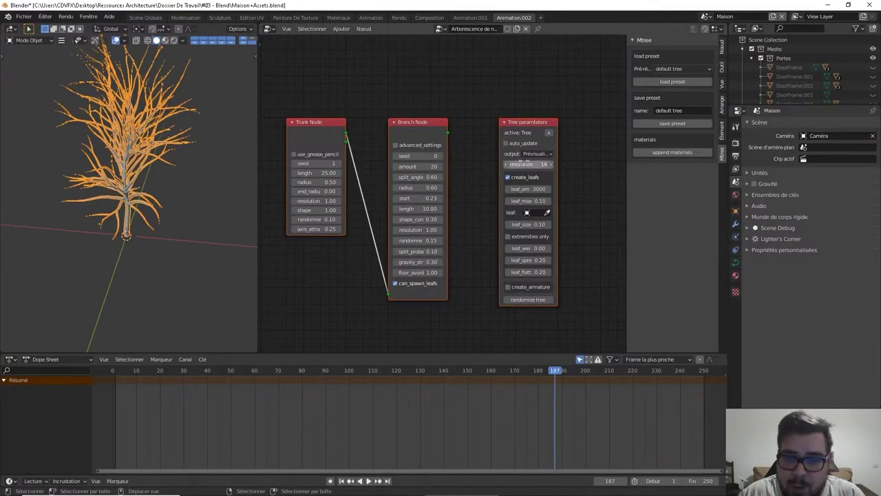
click(528, 212)
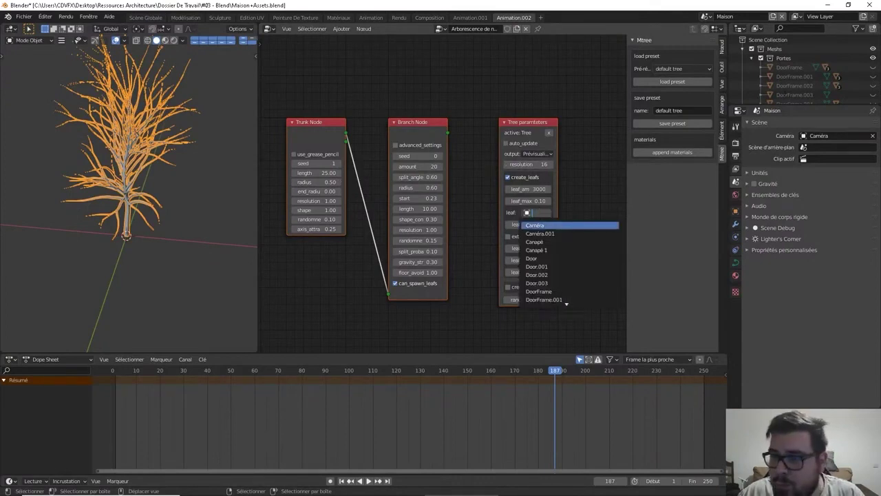
text(pla)
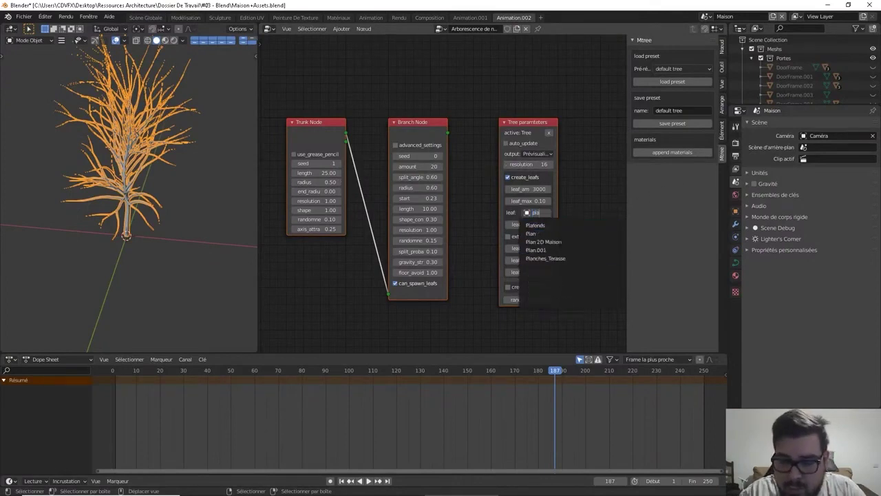
click(558, 250)
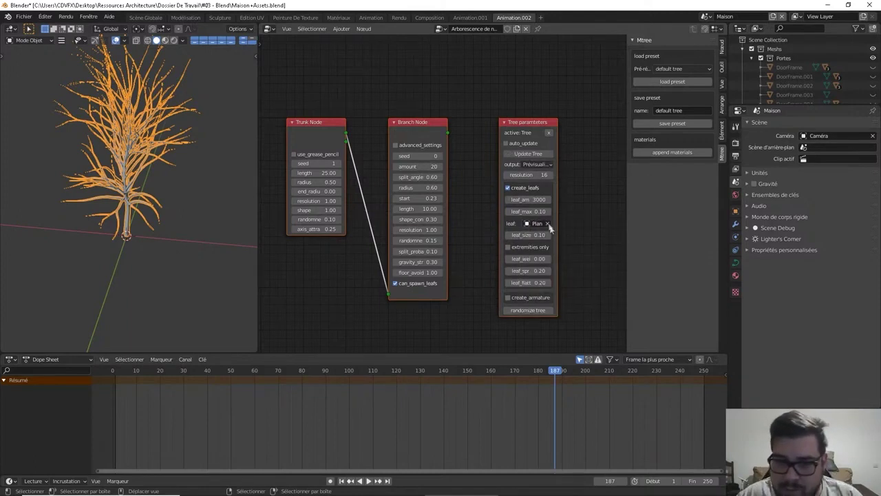
click(524, 155)
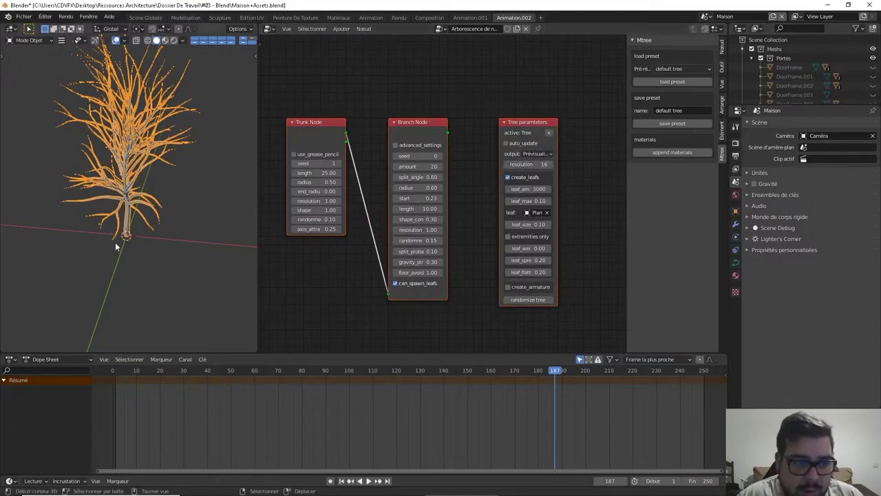
scroll(131, 227, up, 6)
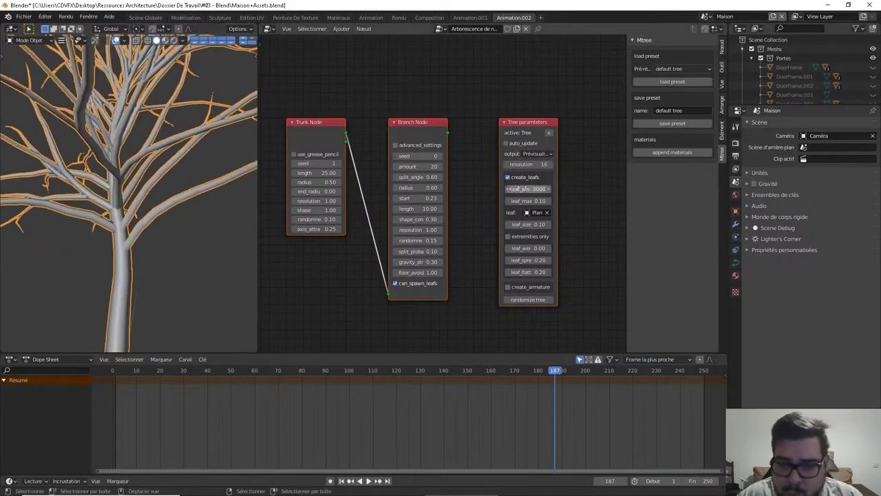
Unhide the leaf plane Plan.001 in the Arbres collection and select it.
key(a)
key(g)
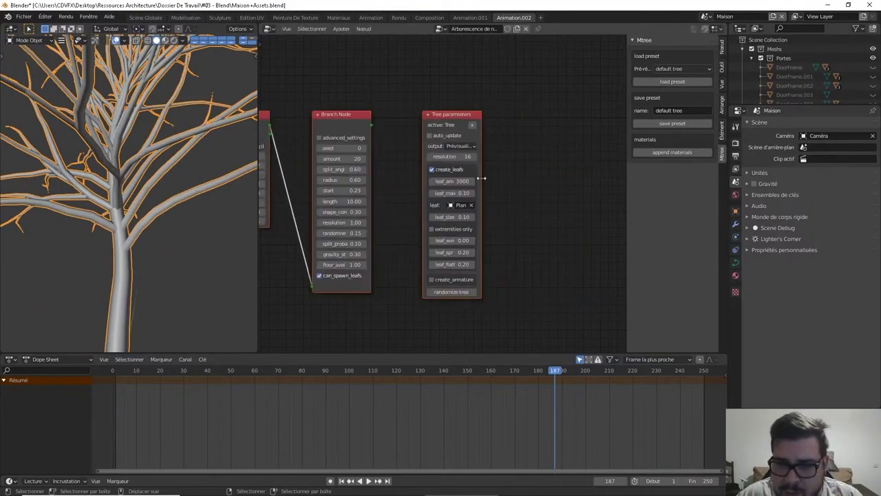
click(481, 178)
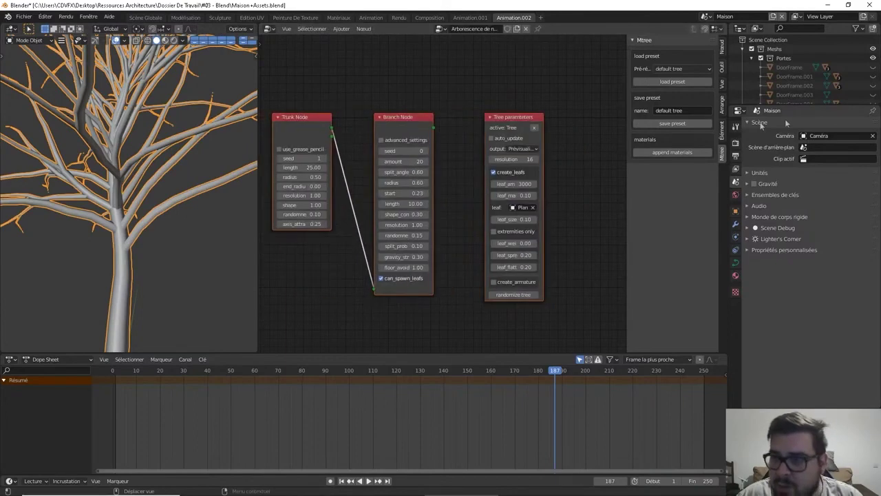
scroll(845, 92, down, 8)
scroll(846, 92, up, 8)
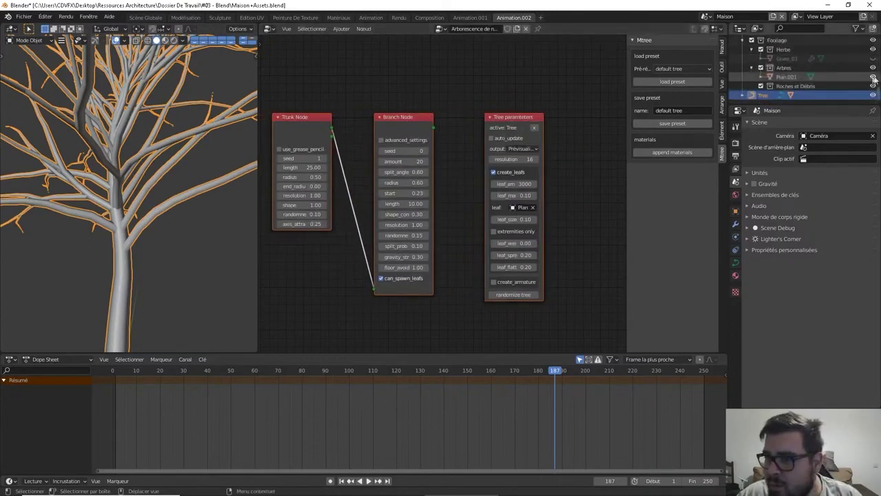
click(836, 78)
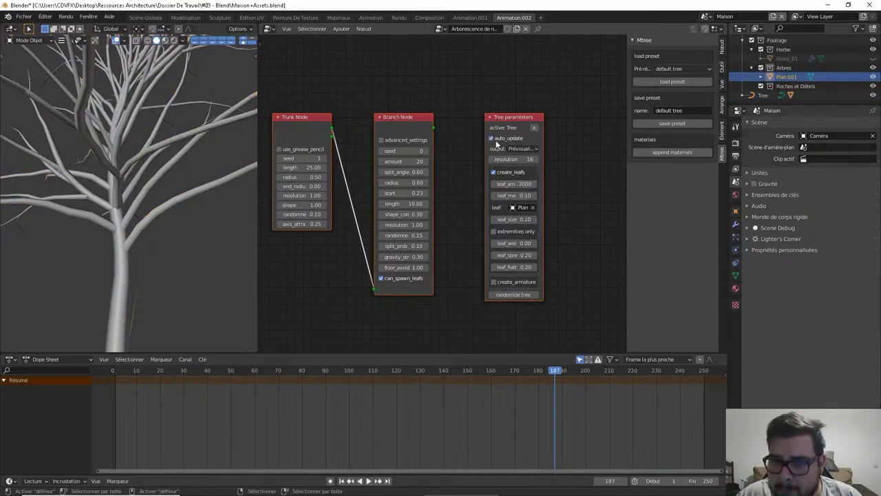
Switch the tree's automatic updating on and back off, and update the tree manually.
click(507, 138)
click(513, 148)
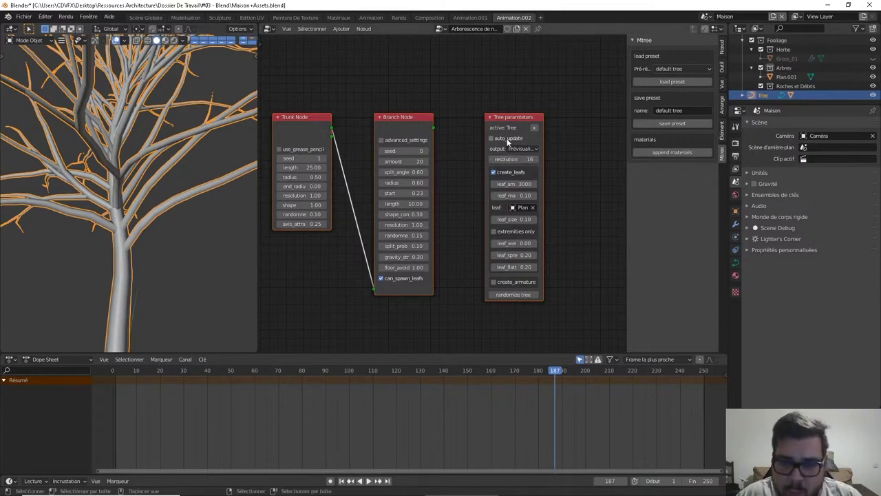
click(491, 139)
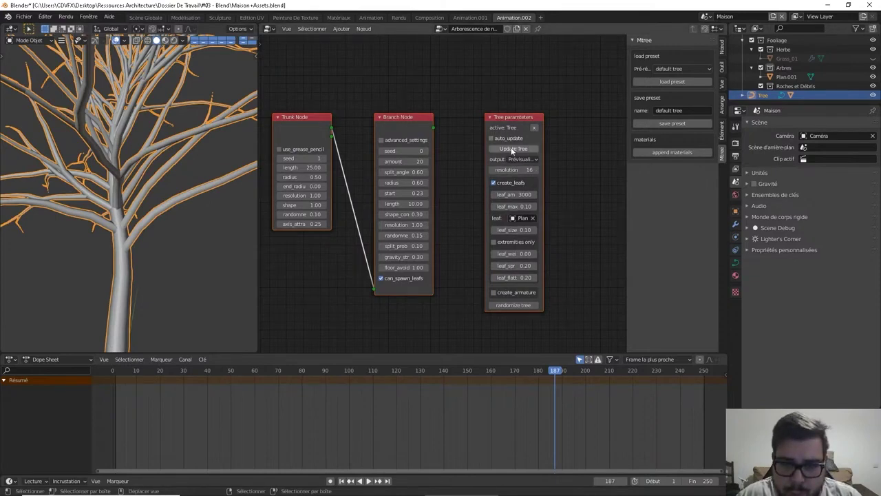
click(513, 149)
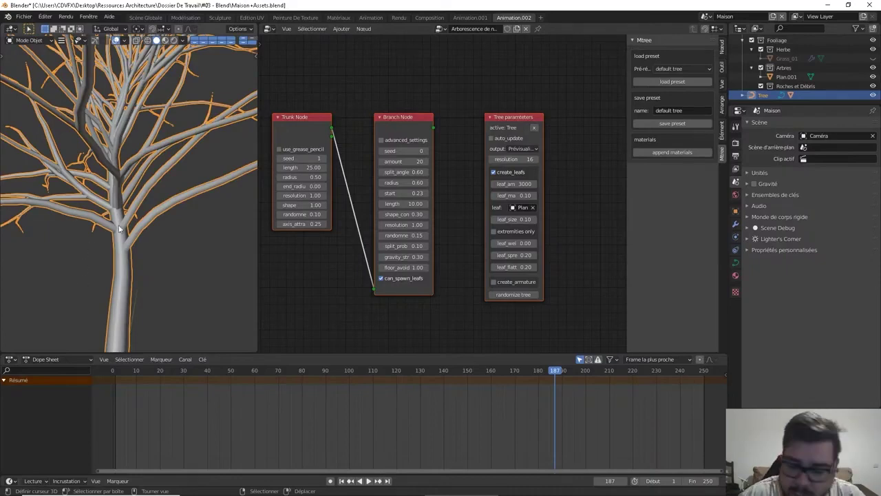
Examine the updated tree's branches up close and from several angles for leaves.
scroll(119, 229, down, 8)
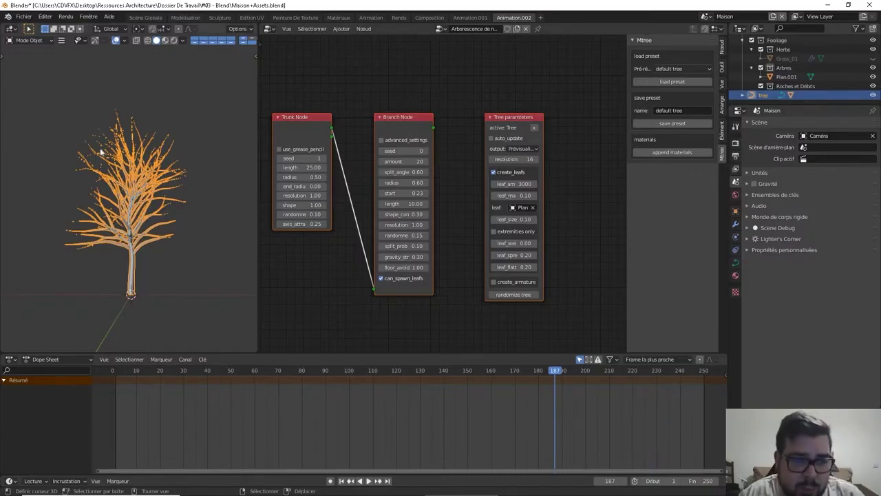
key(Tab)
scroll(128, 170, up, 8)
key(Tab)
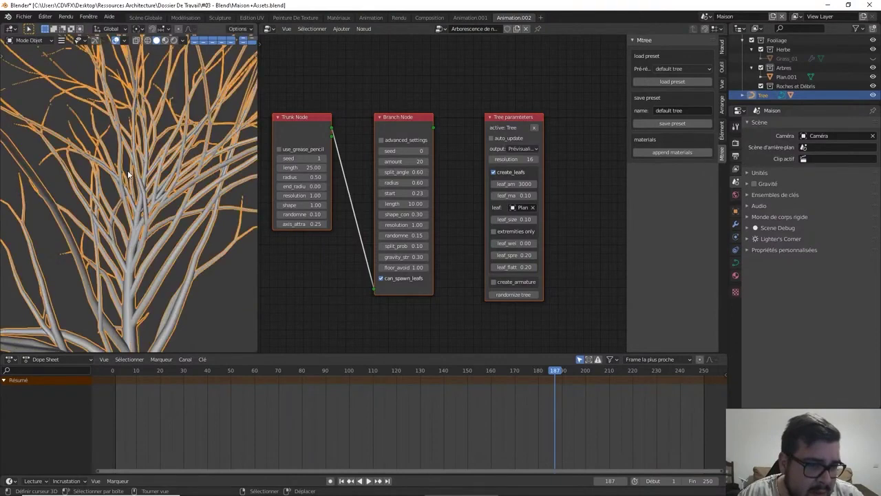
scroll(127, 170, down, 8)
scroll(139, 194, up, 2)
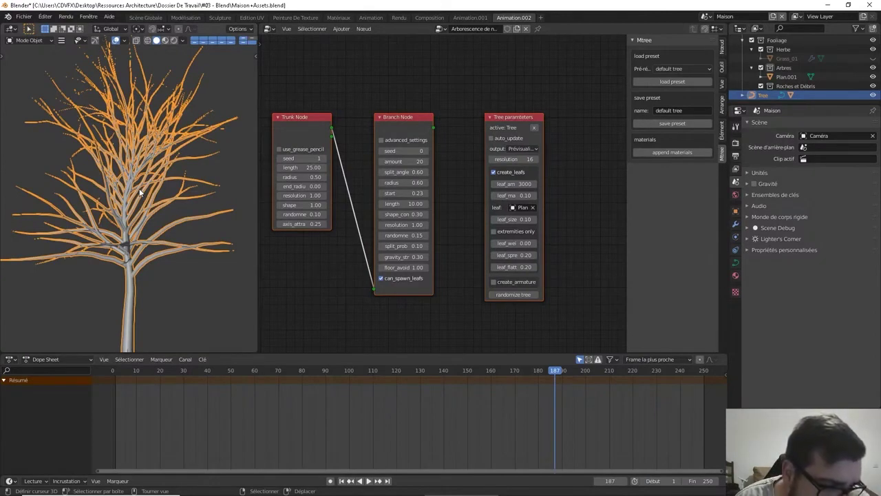
middle_drag(167, 188, 225, 127)
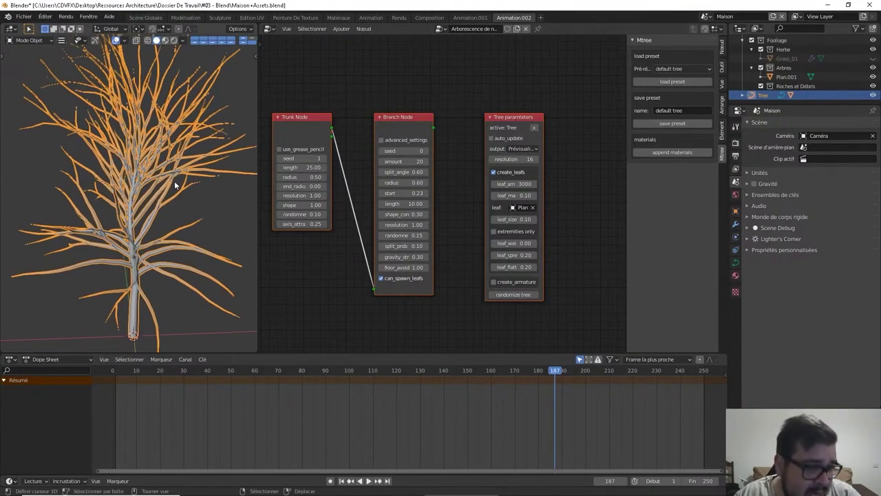
scroll(163, 157, down, 1)
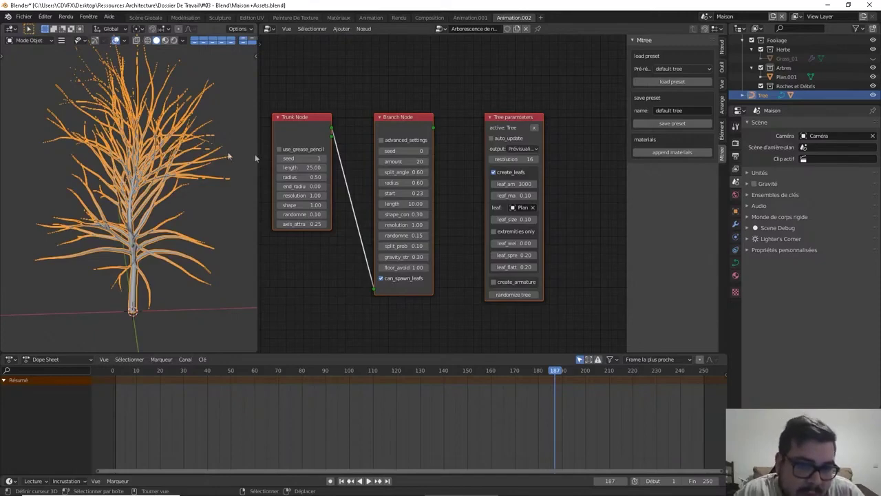
Delete the generated Tree object from the scene, keeping the Mtree nodes.
scroll(335, 178, up, 3)
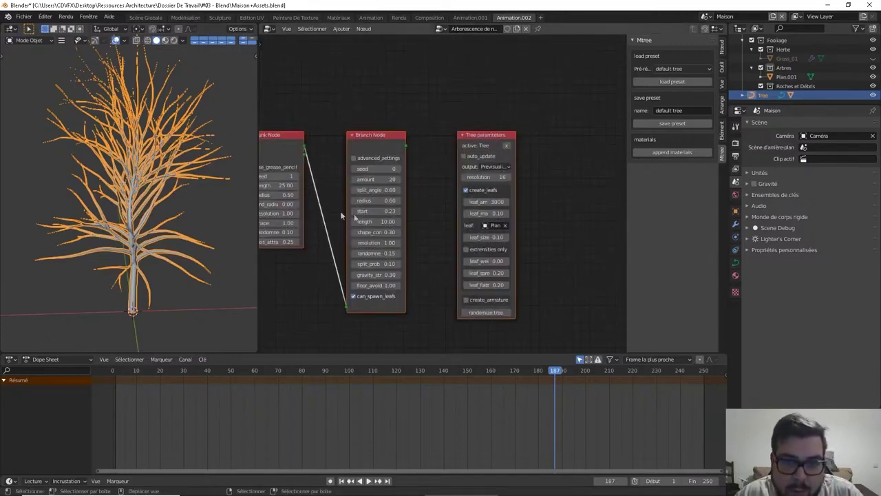
middle_drag(387, 202, 409, 173)
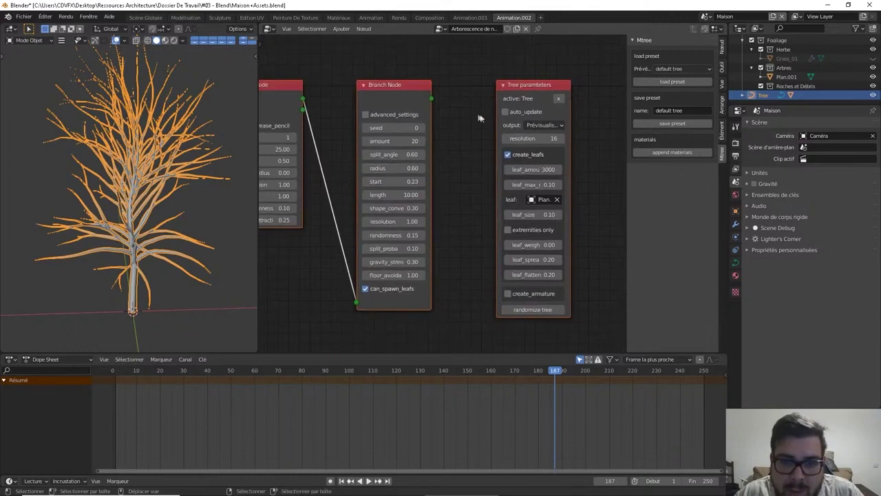
key(x)
click(254, 138)
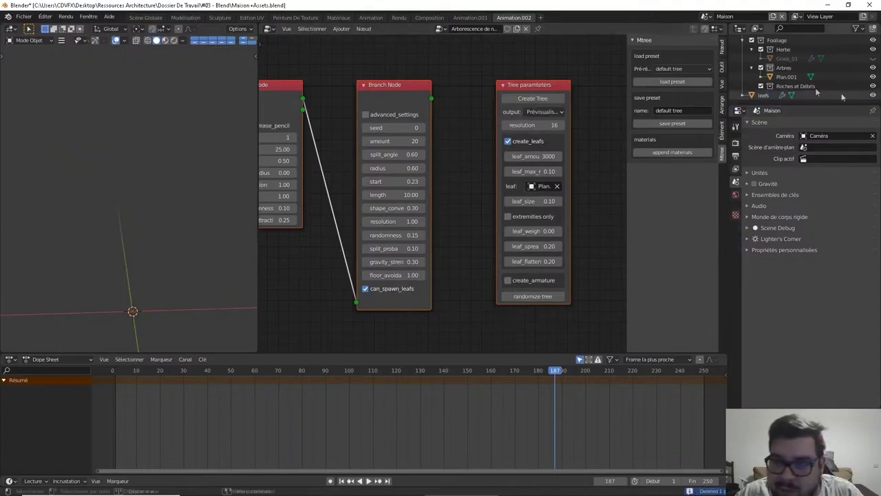
Reload the default tree preset, enable leaf creation with Plan.001 as the leaf object, and create the tree.
click(680, 82)
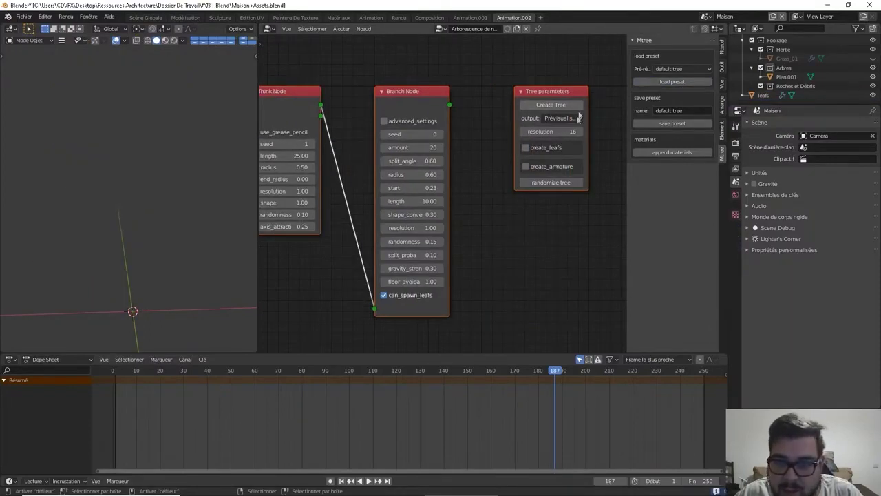
click(536, 150)
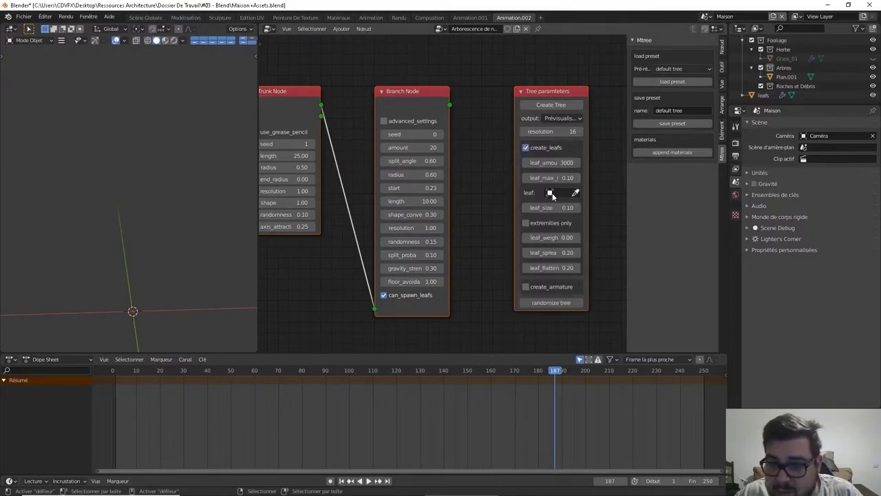
click(550, 193)
text(plan)
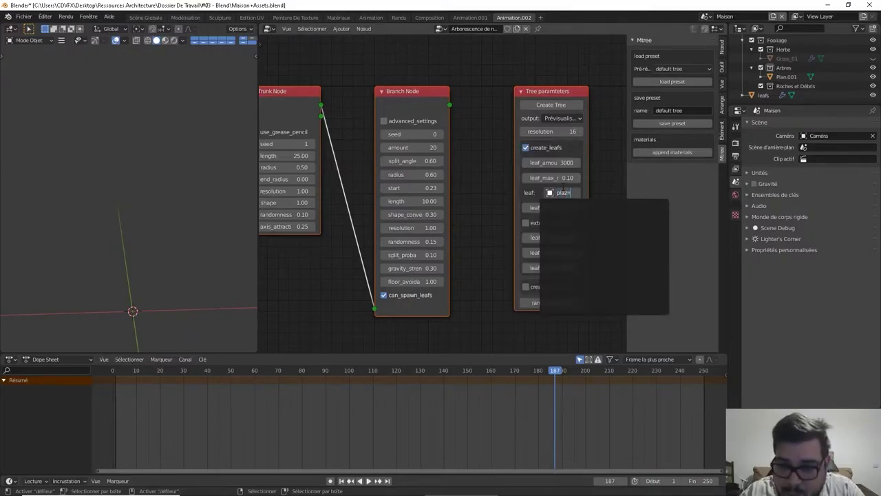
key(Down)
key(Down)
key(Down)
key(Down)
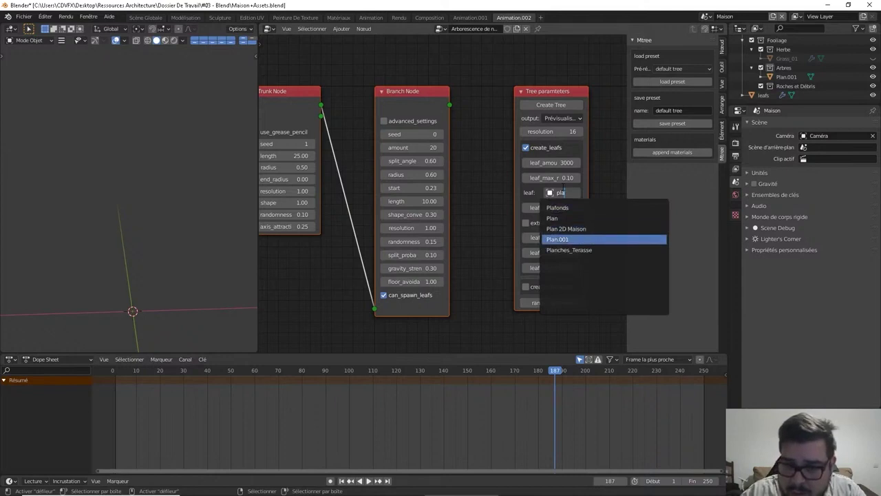
key(Return)
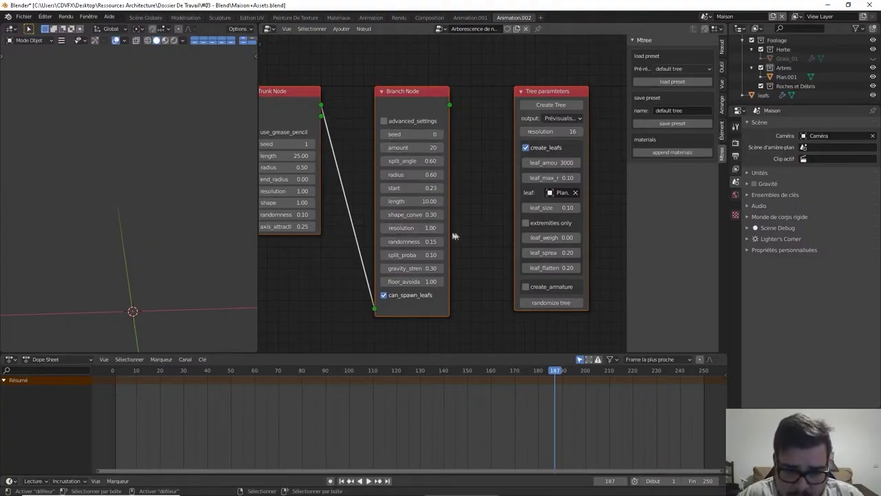
click(555, 104)
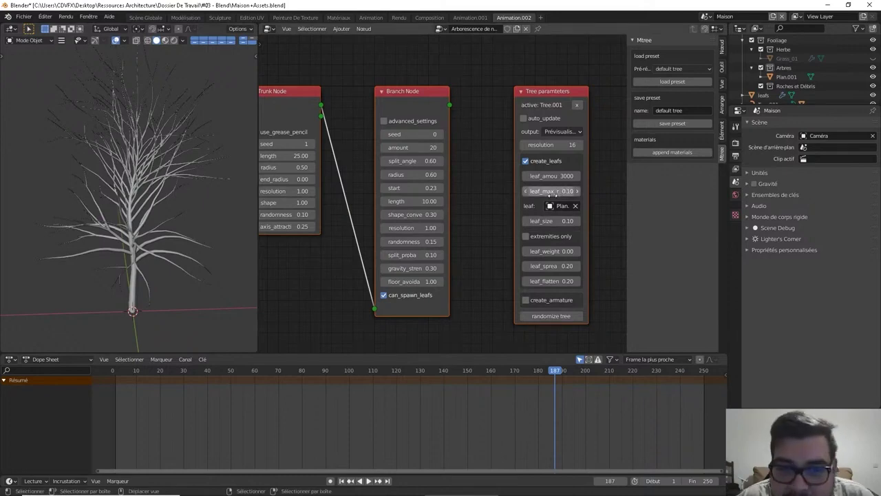
middle_drag(408, 202, 431, 202)
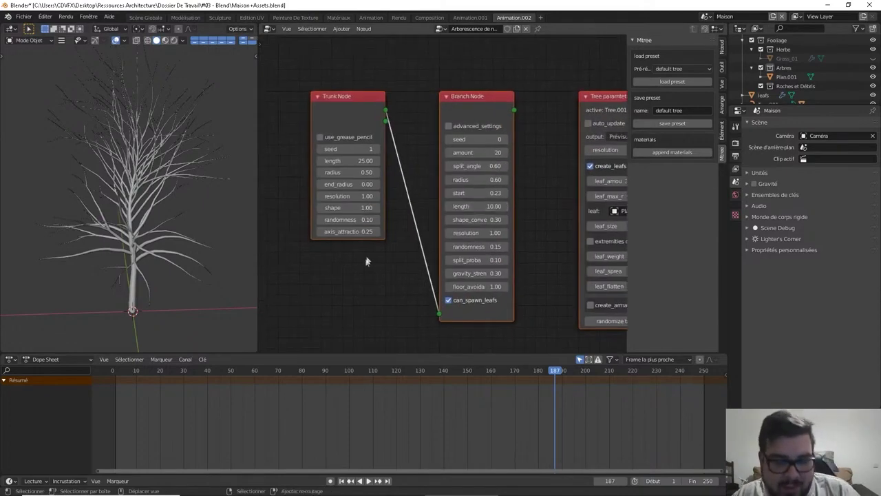
key(shift+a)
mouse_move(357, 277)
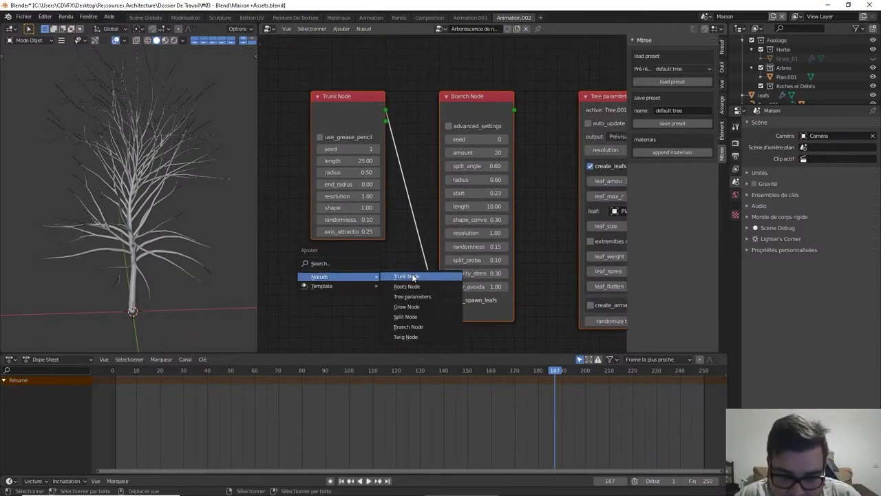
key(Escape)
Switch the Branch Node's can_spawn_leafs option off and back on.
middle_drag(559, 264, 510, 256)
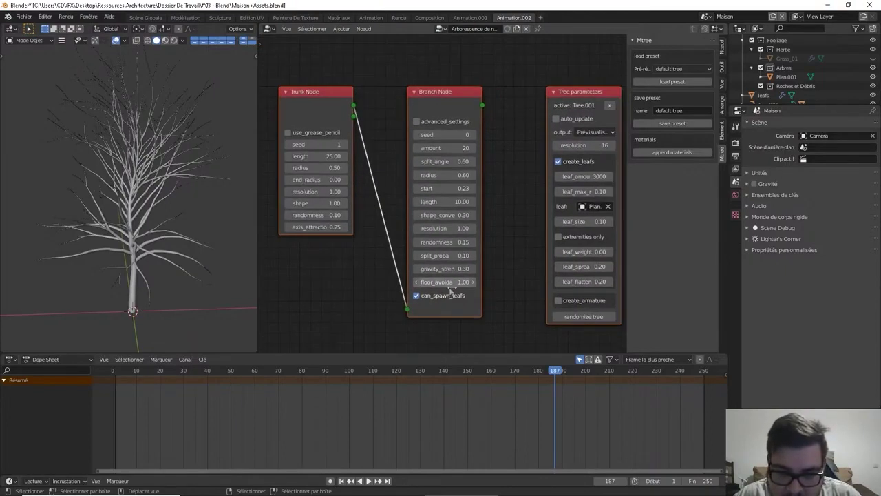
click(415, 295)
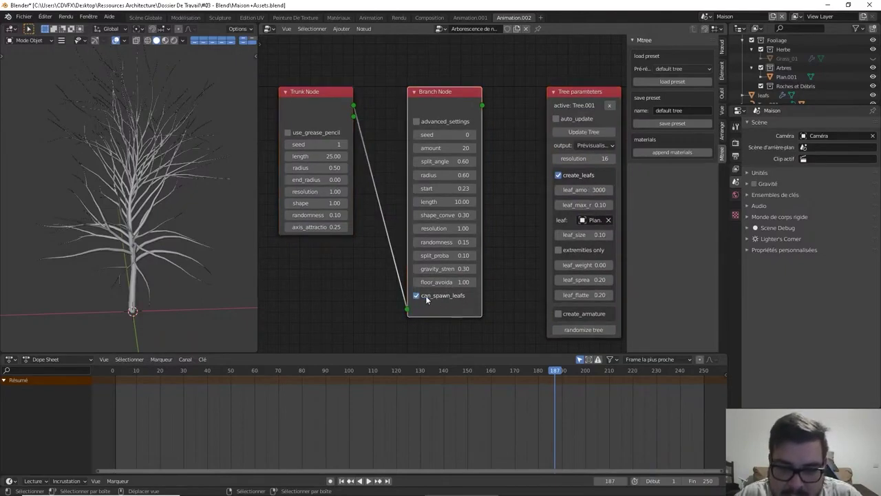
middle_drag(566, 247, 516, 241)
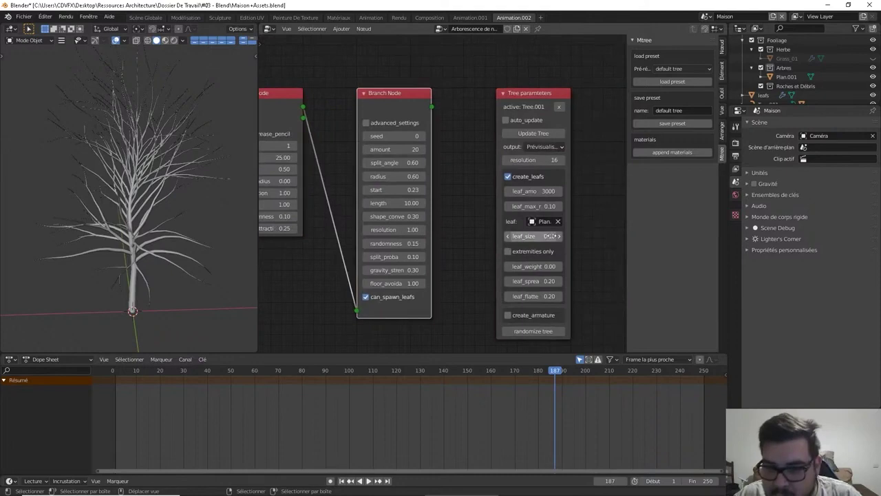
Change the tree's output from preview to Final in the tree parameters.
scroll(77, 199, up, 6)
middle_drag(93, 210, 203, 233)
scroll(187, 208, down, 5)
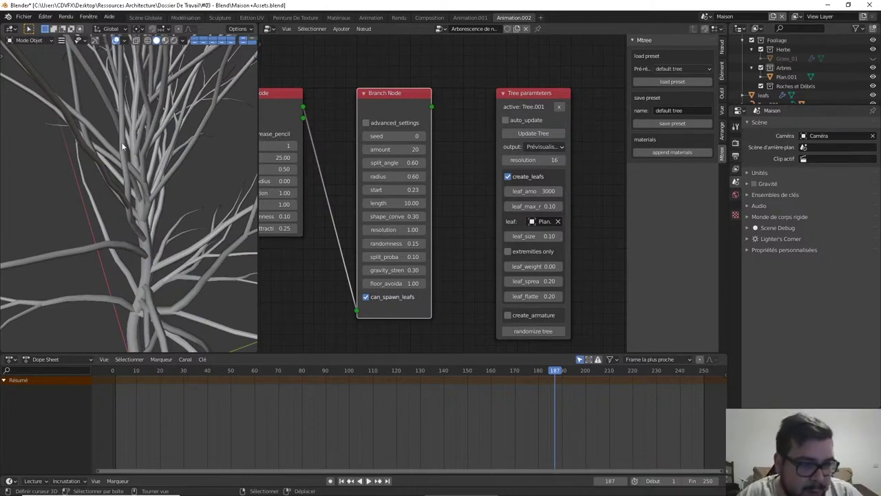
middle_drag(481, 227, 452, 220)
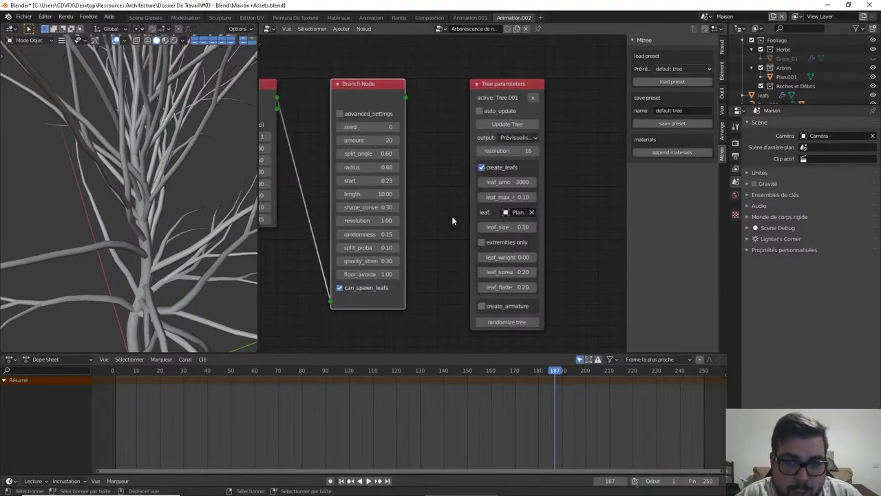
click(527, 137)
click(520, 153)
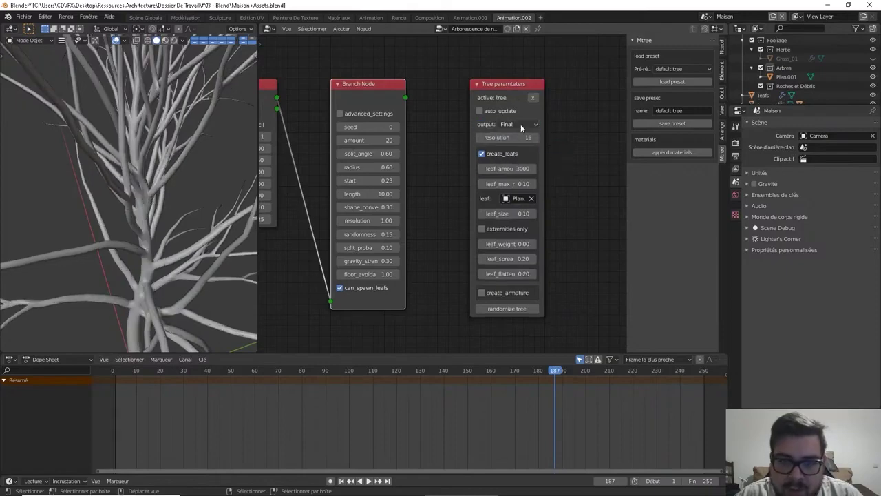
scroll(228, 191, down, 3)
middle_drag(228, 190, 201, 137)
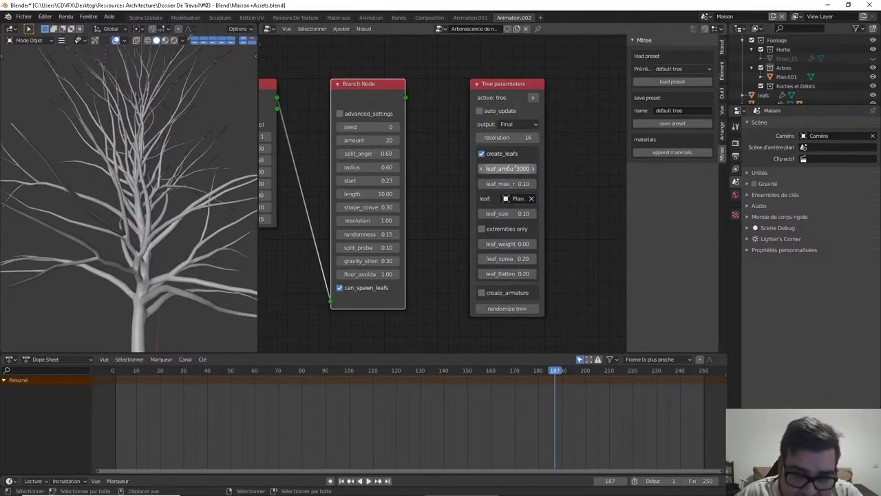
Set the leaf_max_r value in the tree parameters to 1 and update the tree.
drag(514, 185, 552, 185)
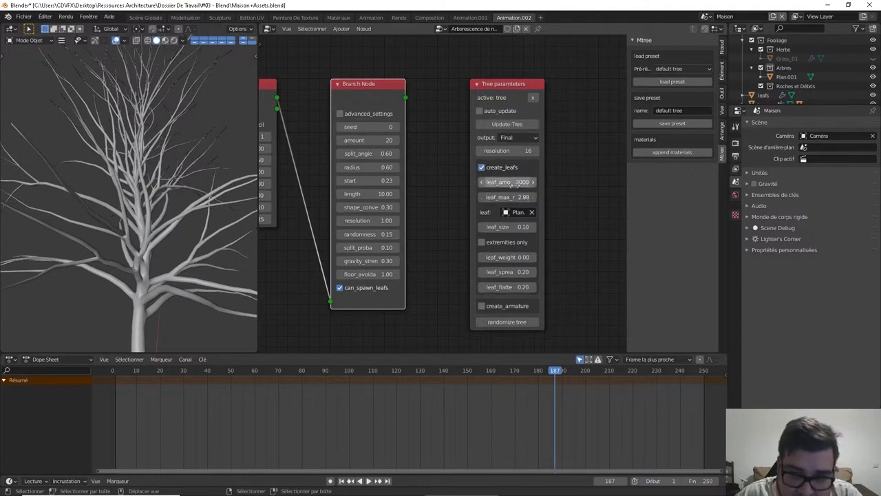
click(510, 197)
text(1)
key(Return)
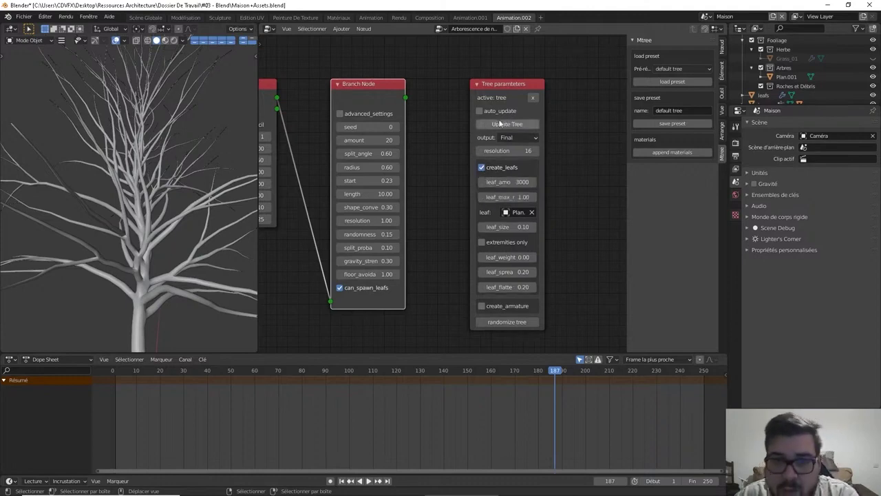
click(502, 125)
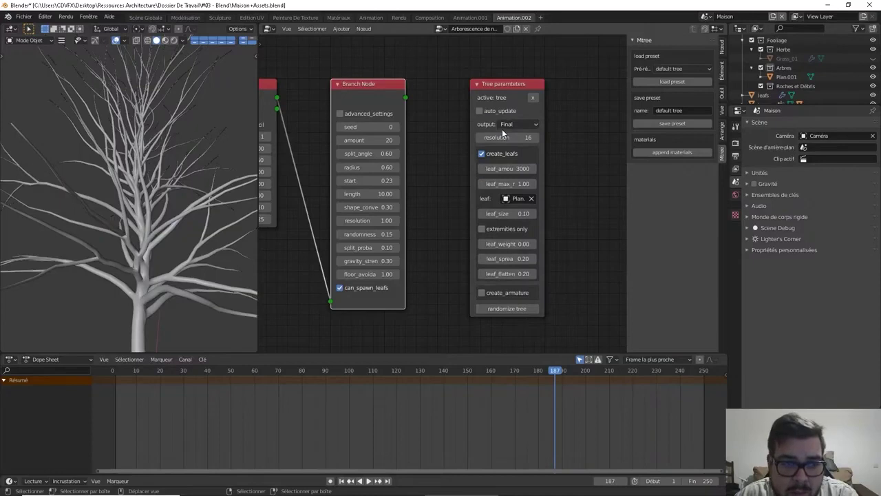
Delete the generated tree from the scene.
click(148, 220)
key(x)
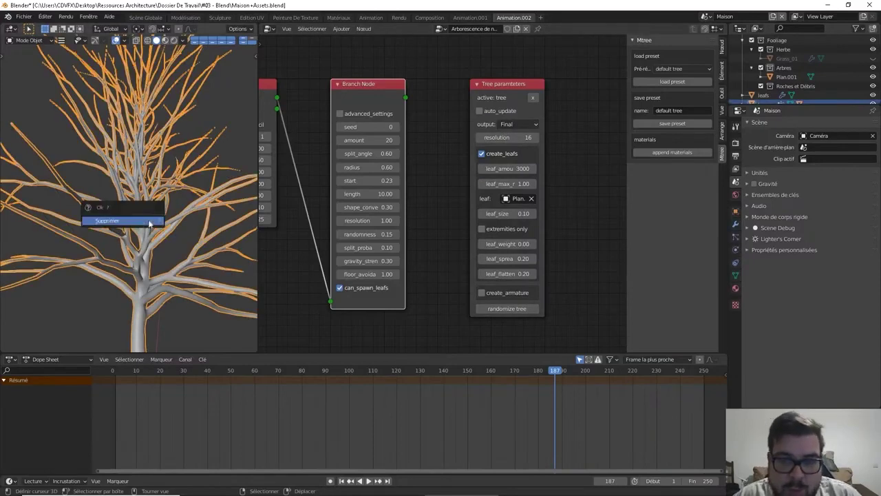
click(148, 221)
Load the old oak preset into the Mtree node setup.
click(699, 69)
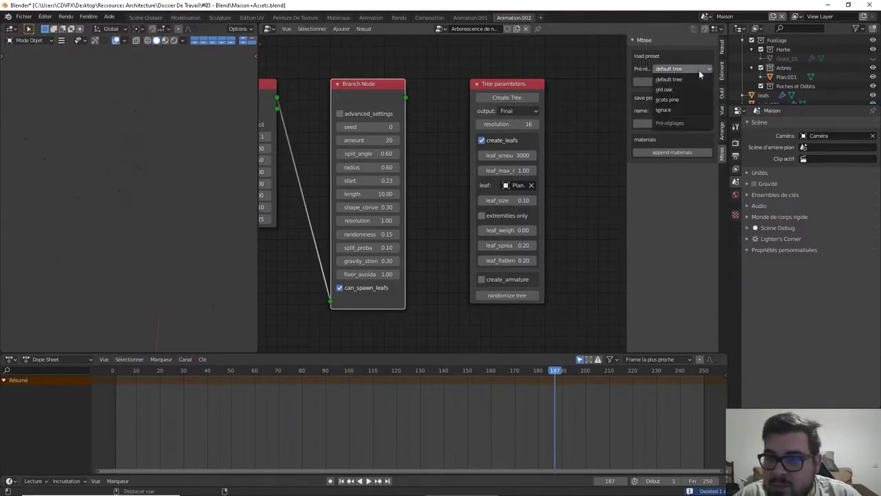
click(692, 84)
click(682, 83)
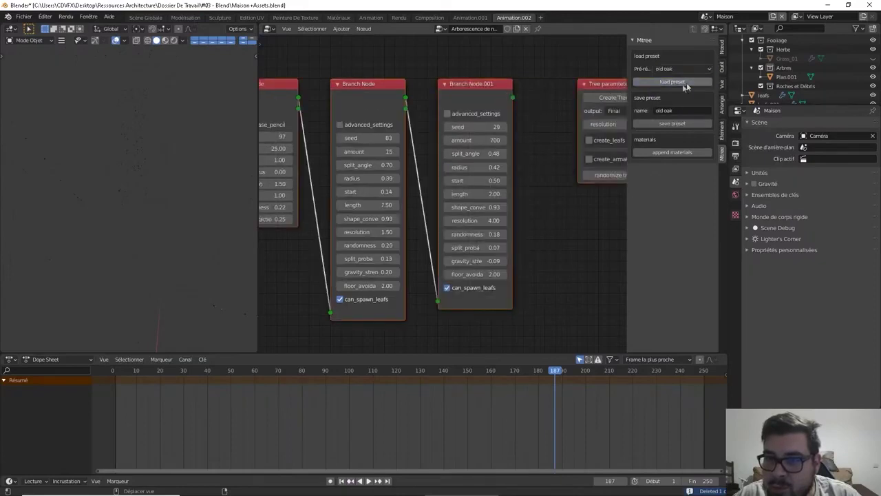
Enable leaf creation in the old oak's tree parameters with the leaf plane as the leaf object, and create the tree.
scroll(175, 252, up, 4)
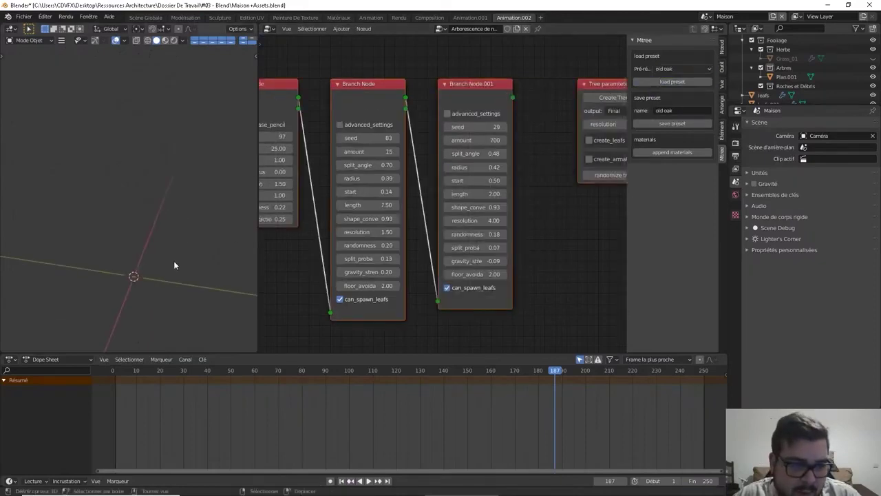
scroll(180, 220, up, 1)
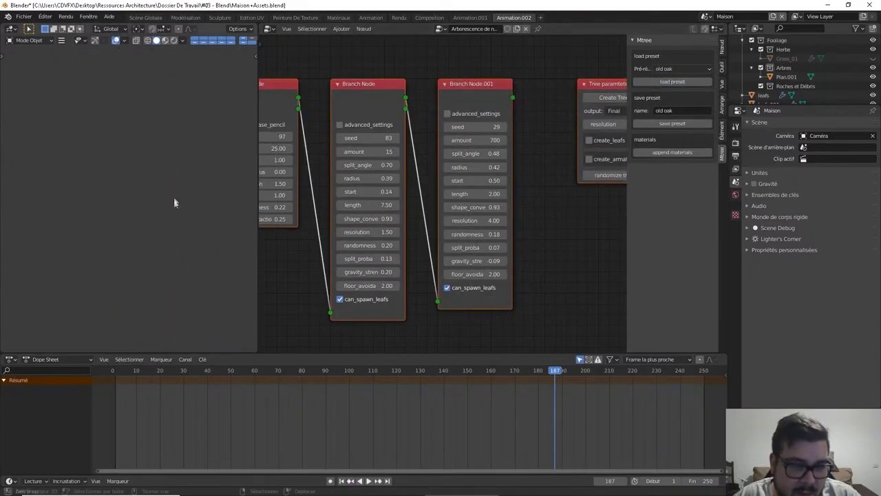
middle_drag(549, 192, 481, 217)
click(517, 166)
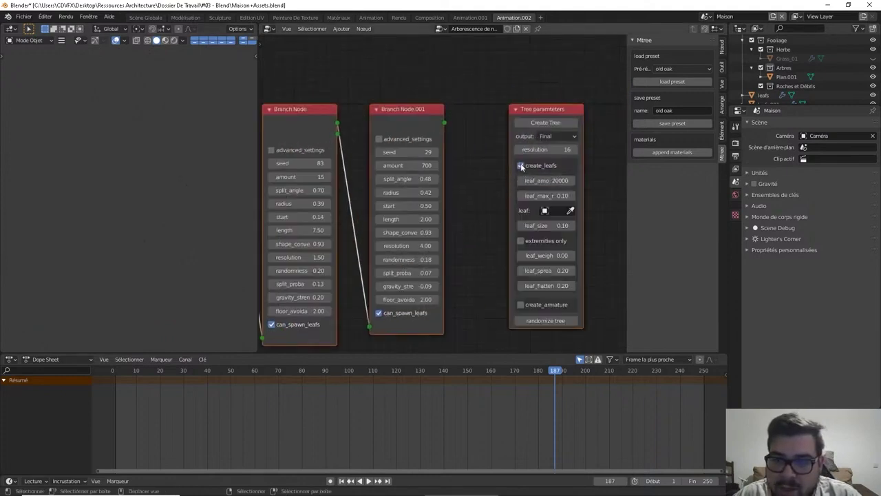
click(554, 212)
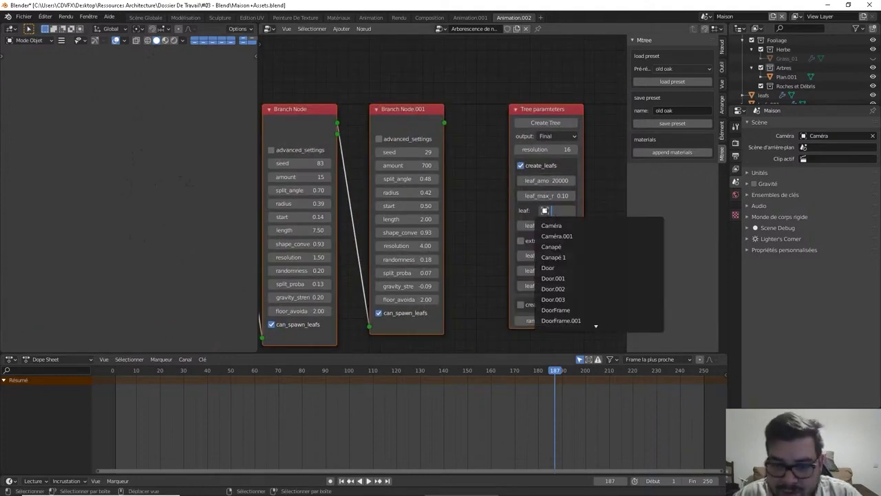
text(plan)
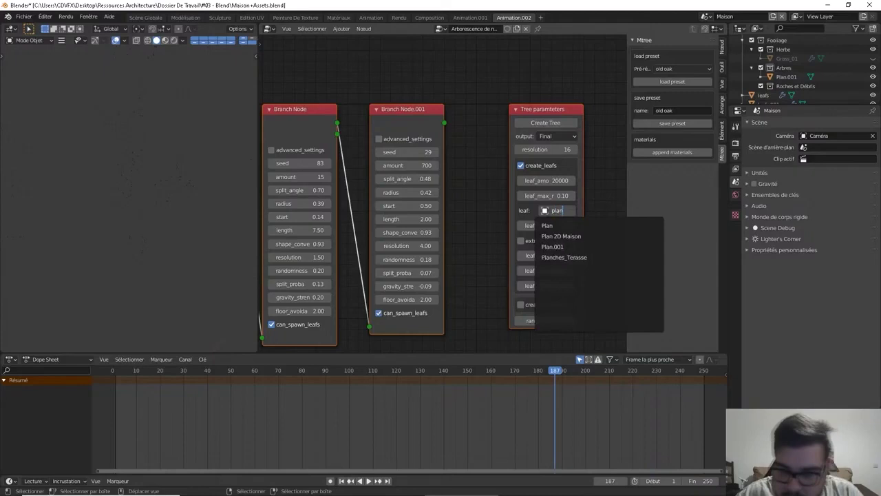
click(561, 236)
click(556, 126)
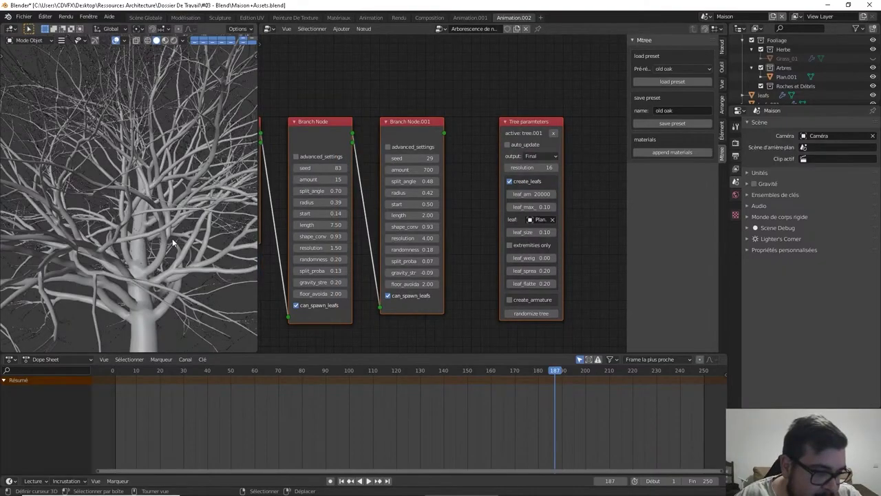
Examine the old oak's branches from a distance, up close and from several angles for leaves.
scroll(175, 226, down, 6)
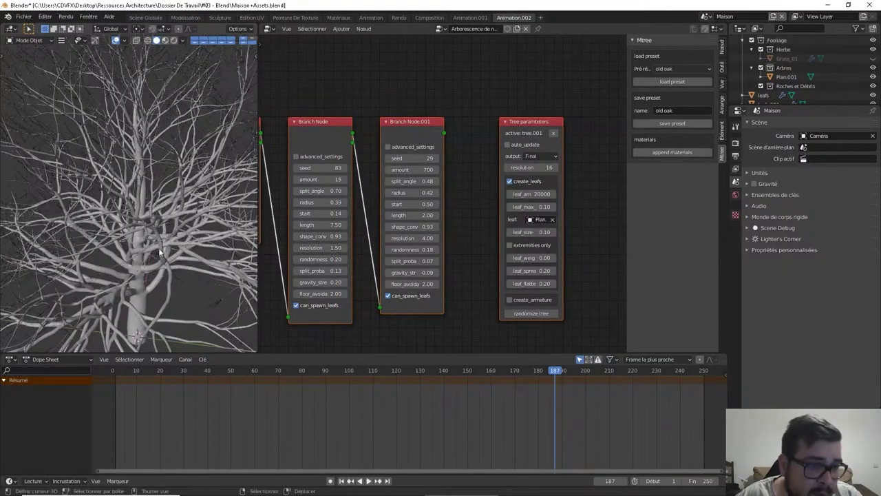
scroll(141, 200, up, 8)
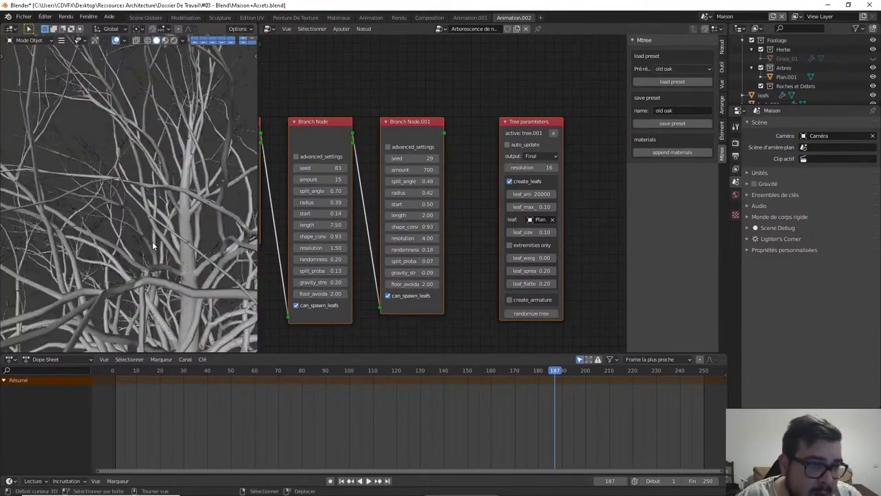
middle_drag(138, 207, 112, 293)
scroll(155, 212, down, 3)
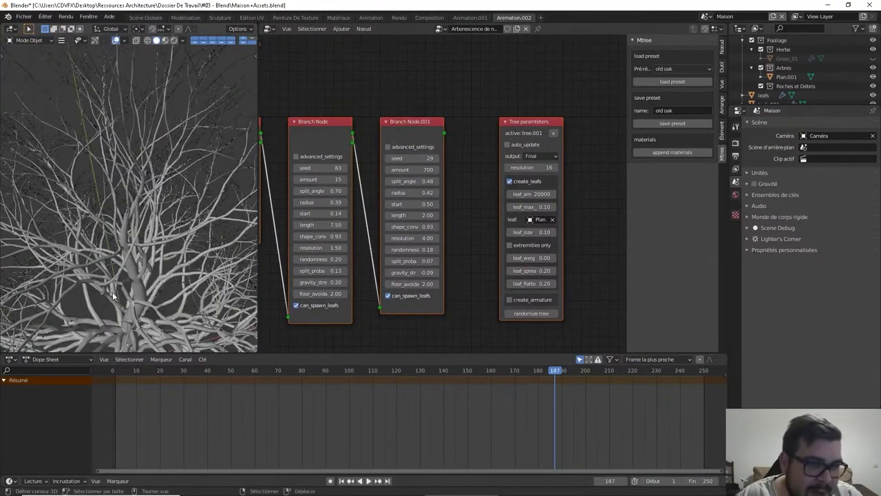
scroll(116, 266, up, 2)
scroll(117, 262, up, 5)
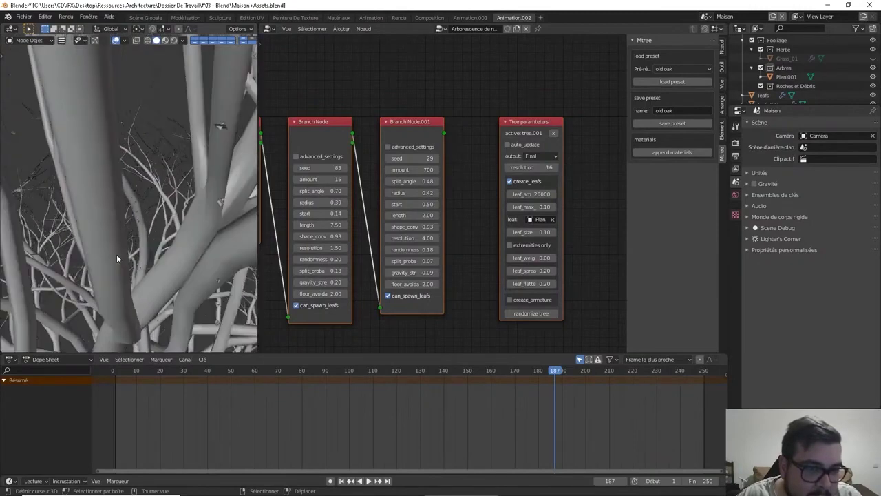
middle_drag(117, 254, 248, 214)
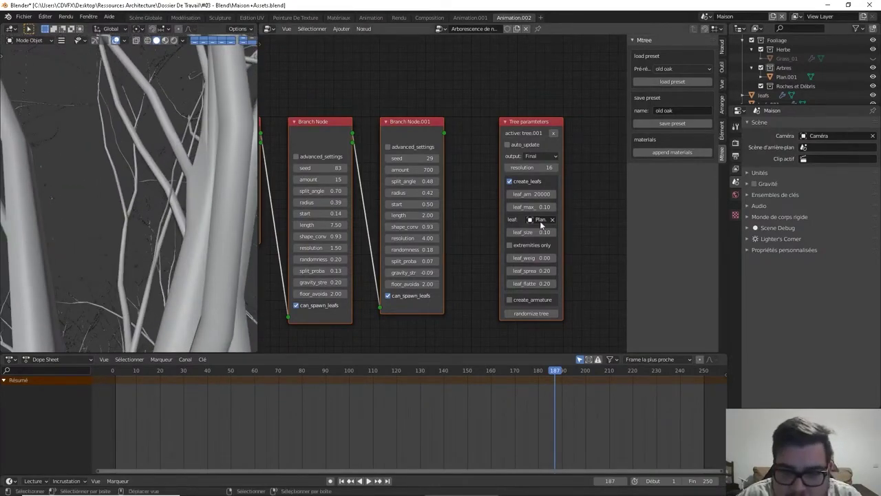
Set the old oak's leaf_max_r value to 15 and update the tree.
click(525, 206)
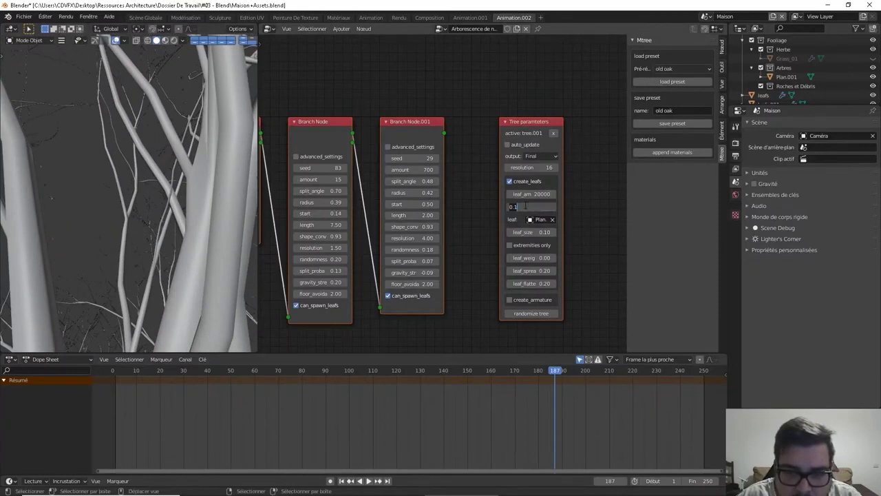
text(15)
key(Return)
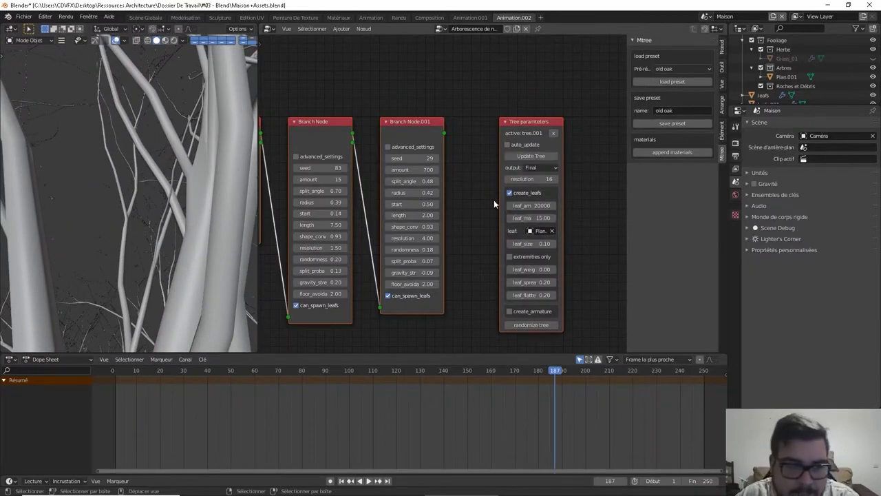
click(538, 156)
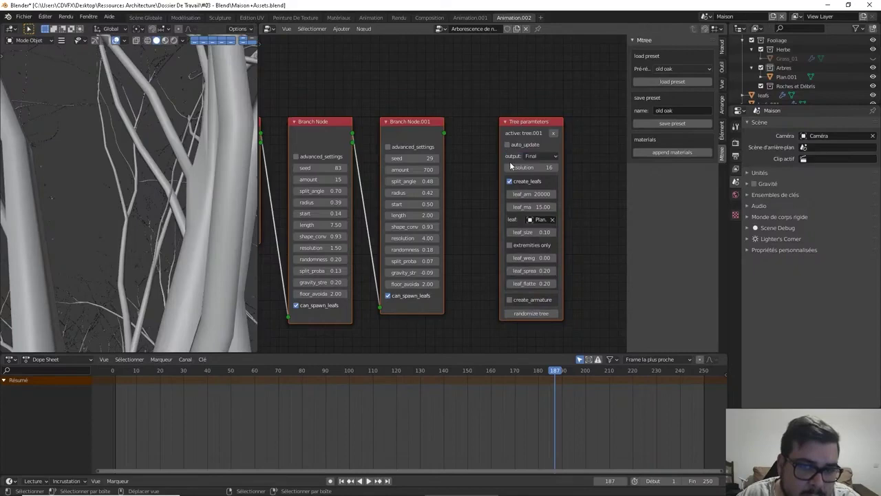
Check which generated objects are leafs.001 and tree.001, and try to delete the leafs object.
drag(563, 188, 503, 173)
scroll(809, 80, down, 1)
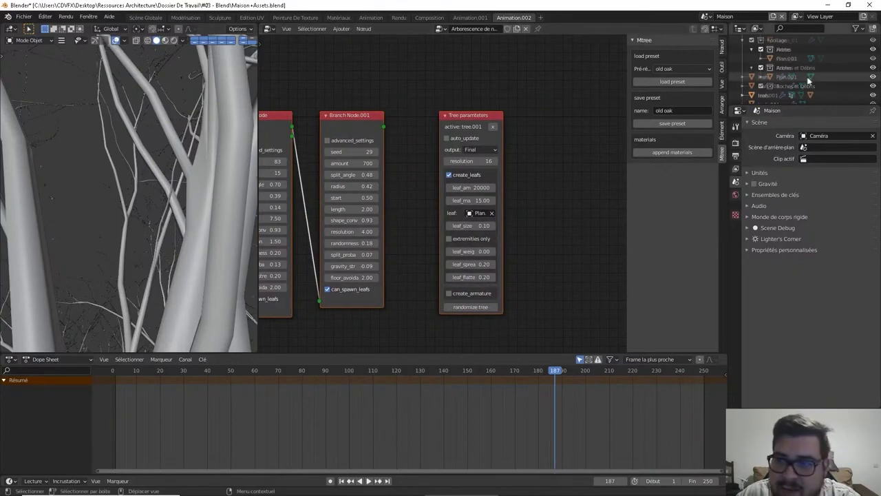
click(770, 86)
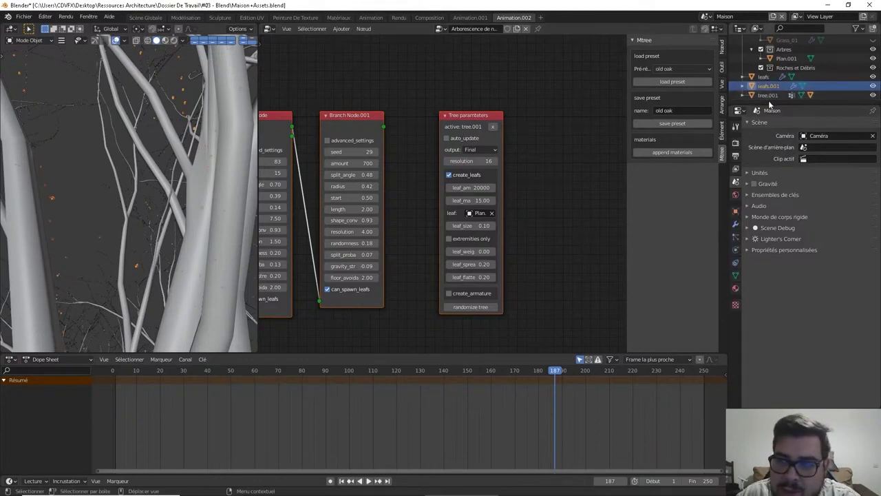
click(772, 95)
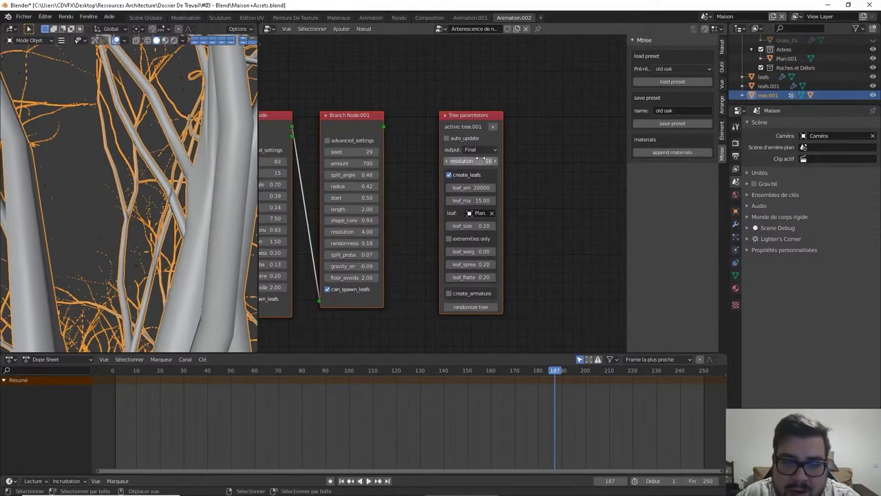
click(766, 77)
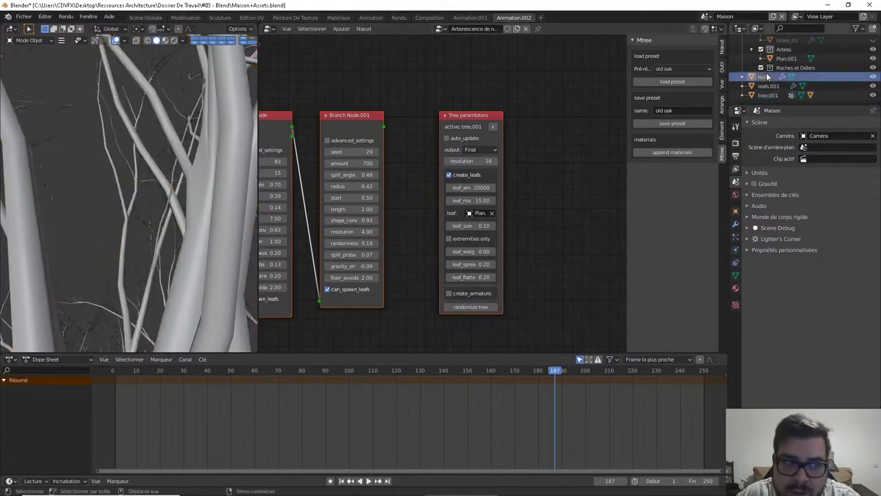
key(x)
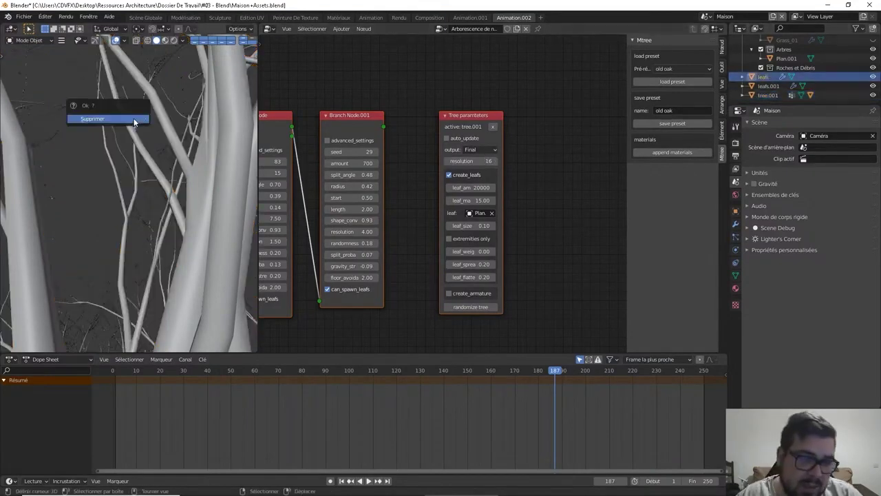
click(134, 118)
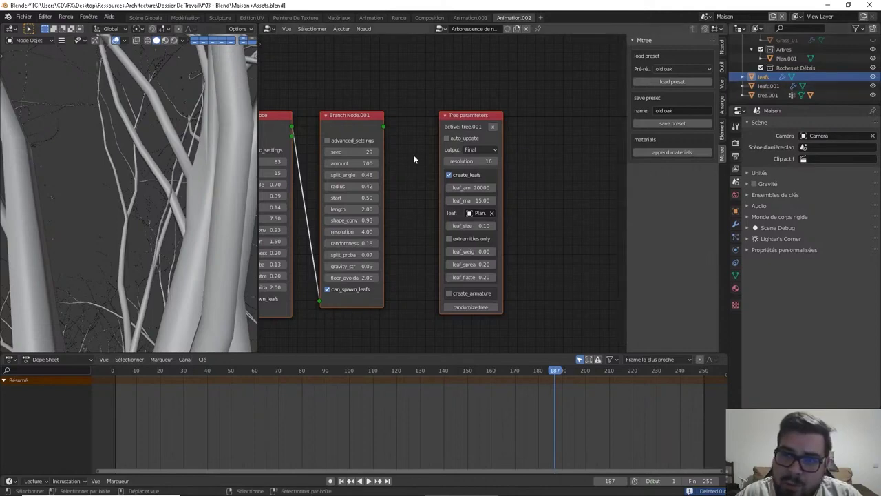
key(x)
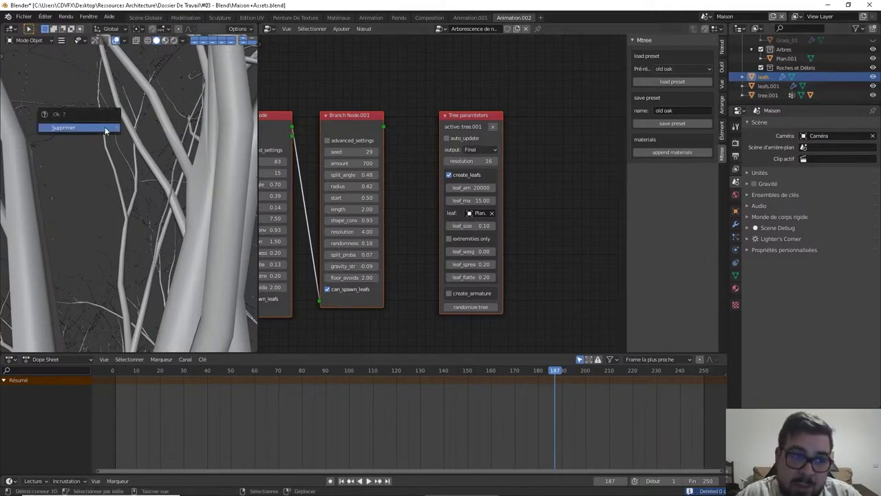
click(107, 129)
middle_drag(107, 130, 227, 152)
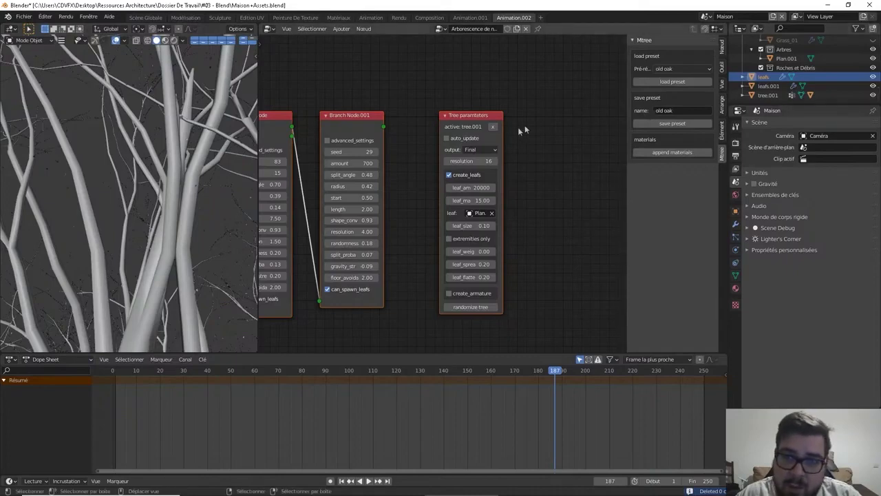
click(480, 150)
click(479, 150)
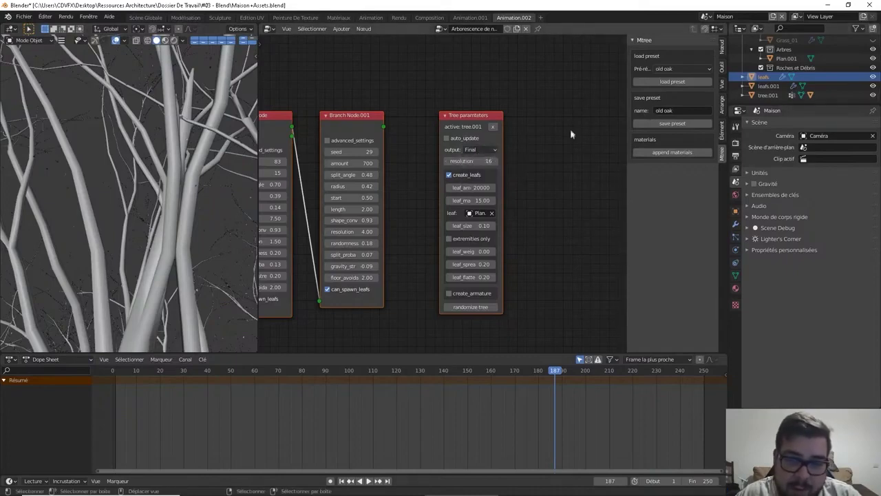
Select the leafs.001 object and scale it up strongly to test the leaf size.
click(761, 86)
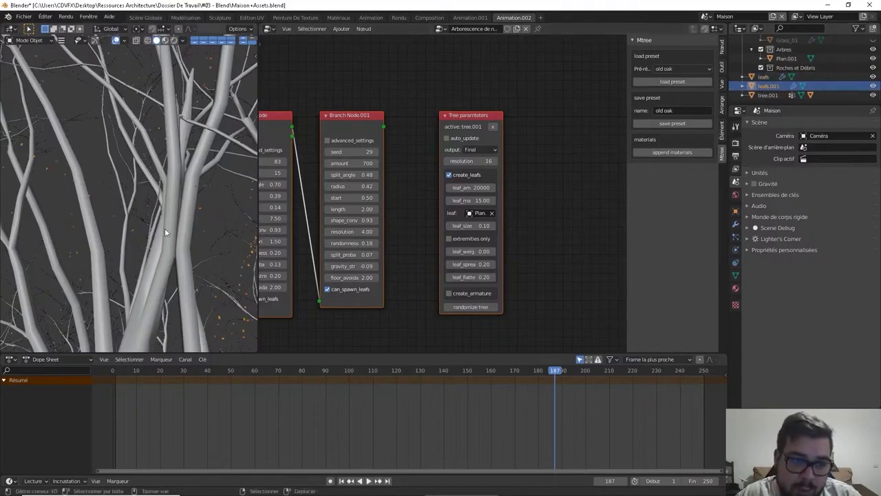
scroll(165, 228, down, 3)
scroll(175, 221, down, 3)
key(s)
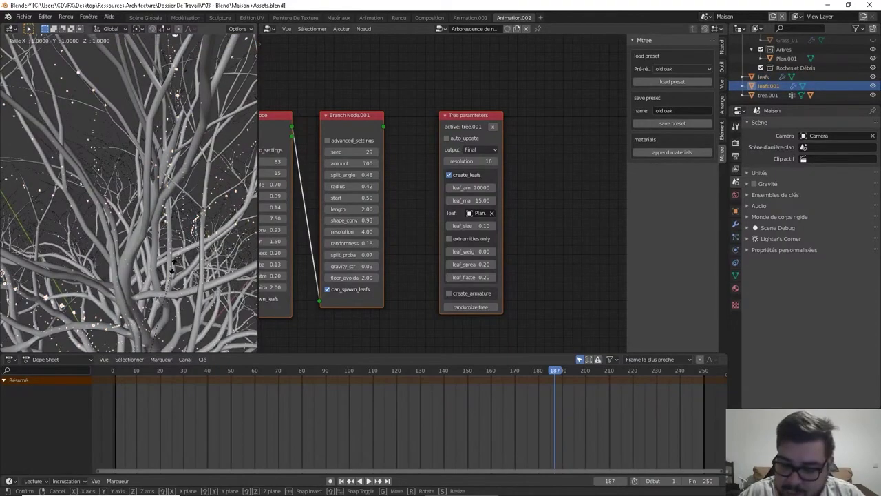
key(2)
key(BackSpace)
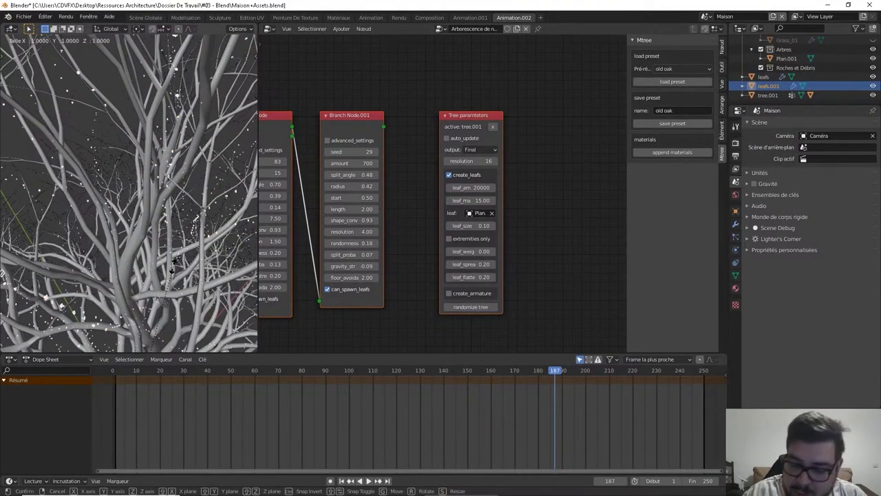
key(0)
click(173, 270)
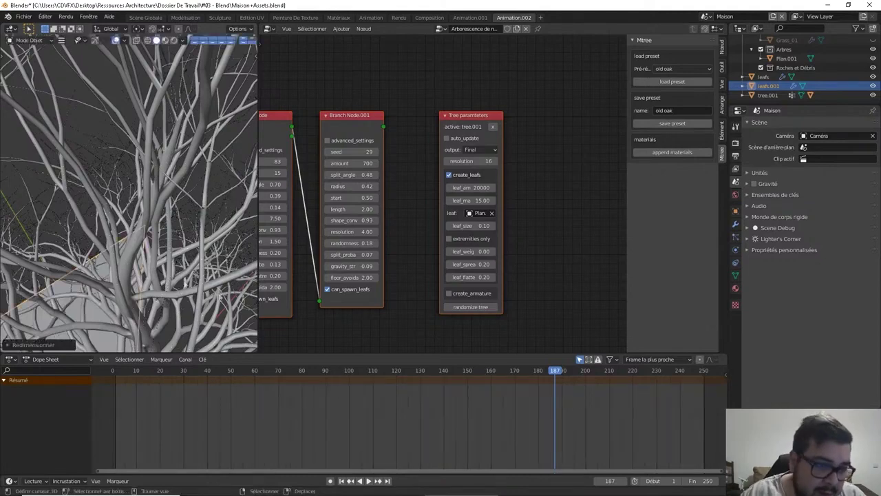
Delete the leafs.001 object and the old oak tree mesh from the scene.
scroll(182, 295, down, 5)
key(x)
click(182, 295)
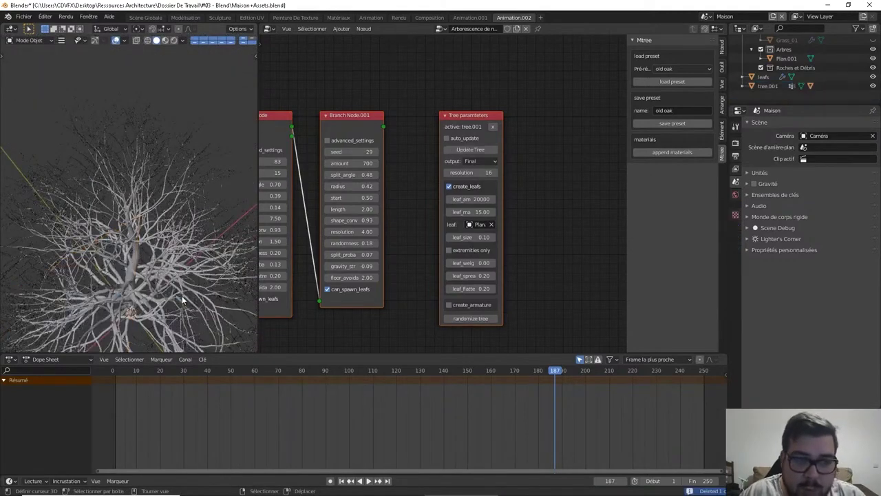
click(174, 271)
key(x)
click(173, 271)
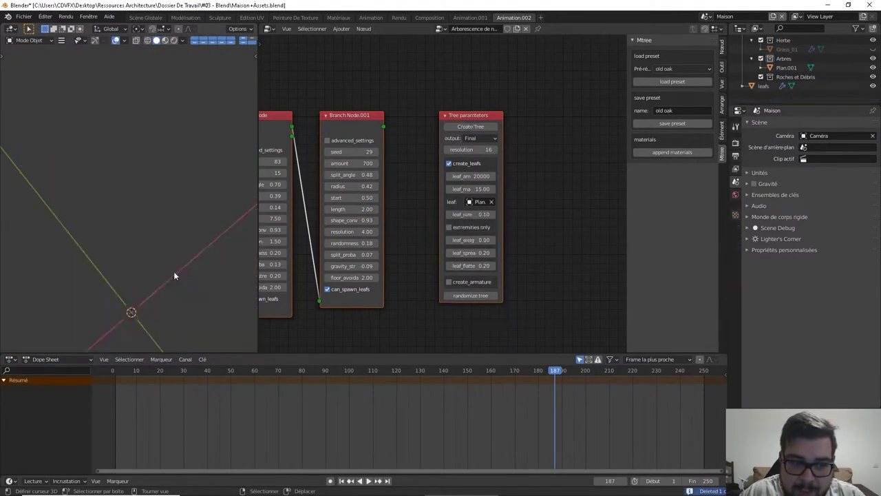
middle_drag(174, 272, 184, 189)
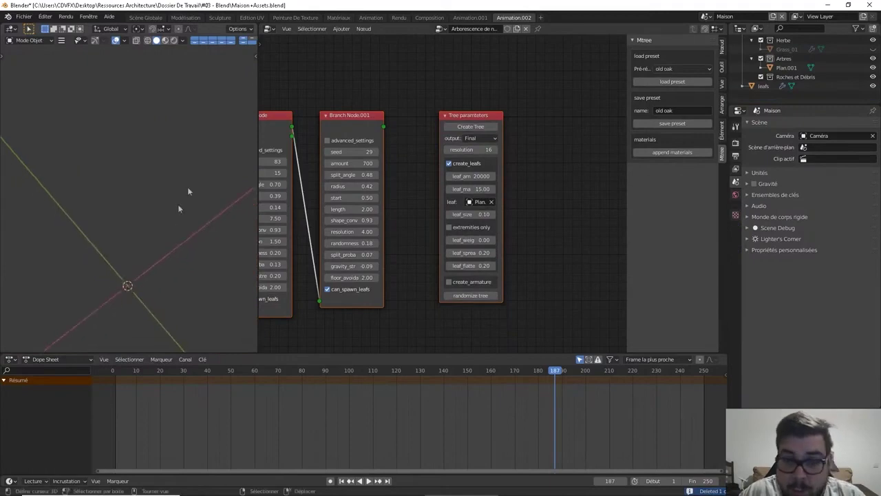
Reload the old oak preset, switch the tree output to preview and enable leaf creation.
click(678, 83)
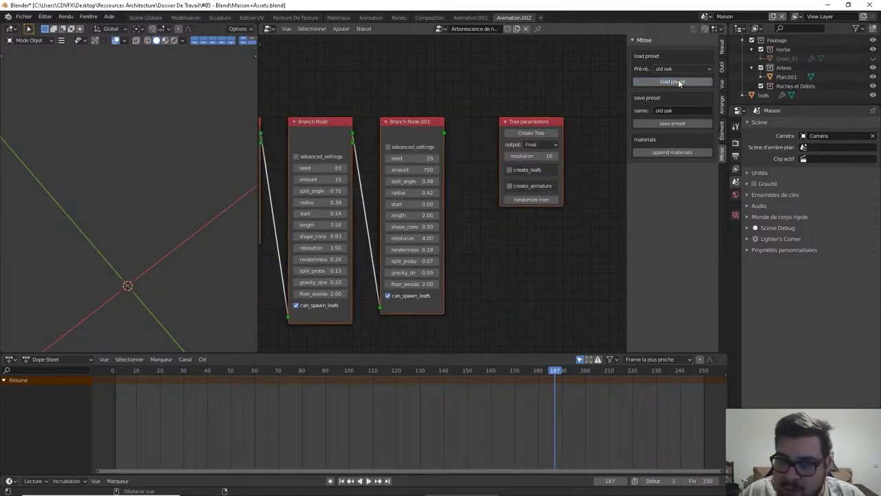
click(551, 146)
click(544, 166)
click(509, 170)
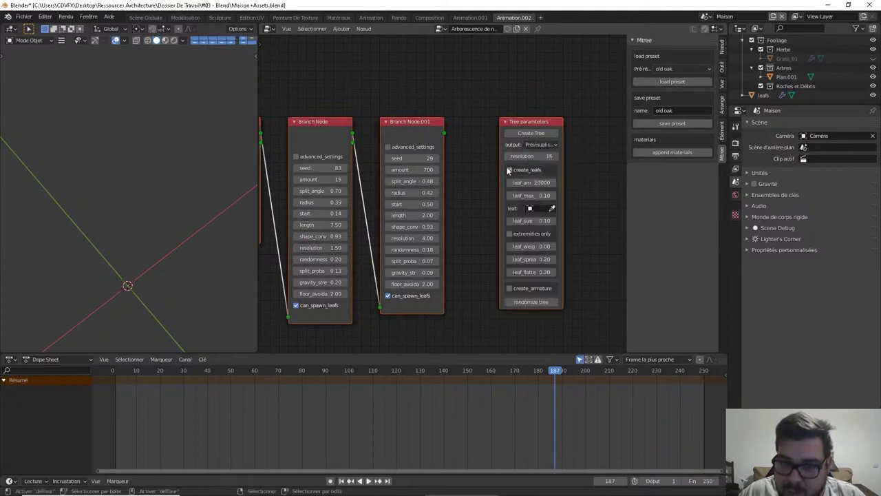
Select the leaf plane Plan.001 and scale it up by a factor of 10.
click(788, 77)
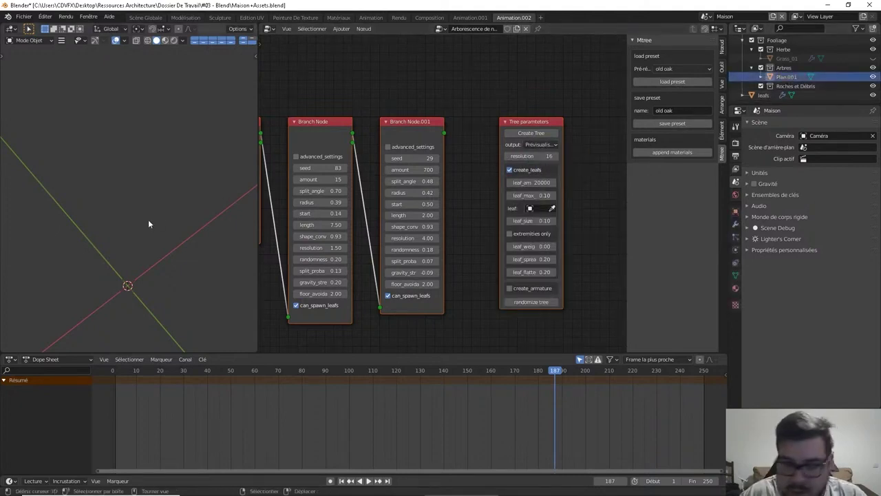
middle_drag(30, 217, 145, 237)
key(KP_Decimal)
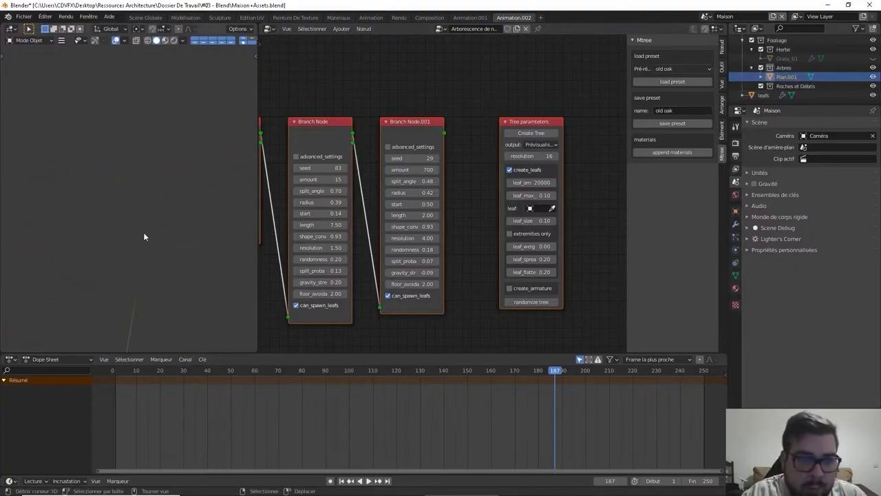
middle_drag(198, 228, 200, 308)
text(s)
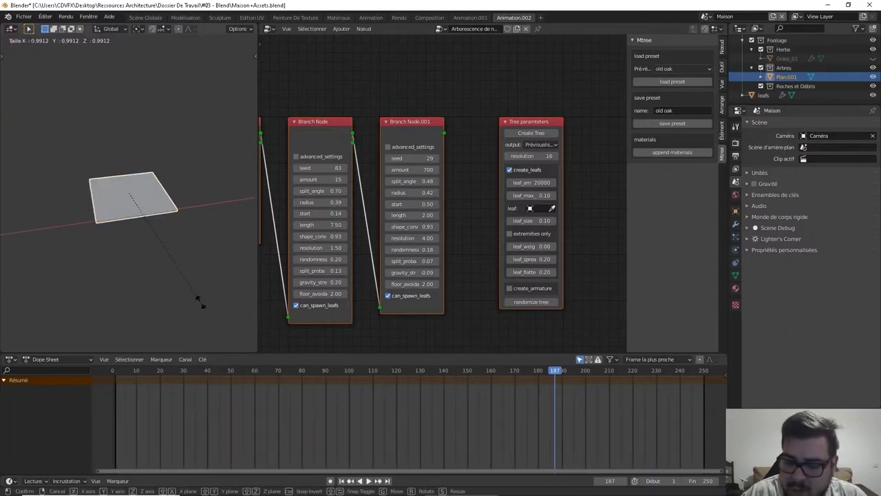
text(10)
key(Return)
Apply the leaf plane's rotation and scale, and set its origin to its geometry.
key(q)
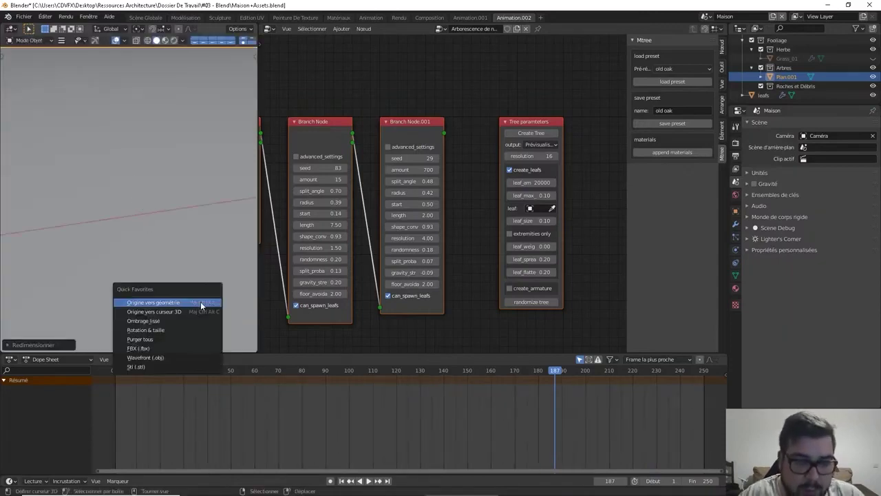
click(167, 329)
key(q)
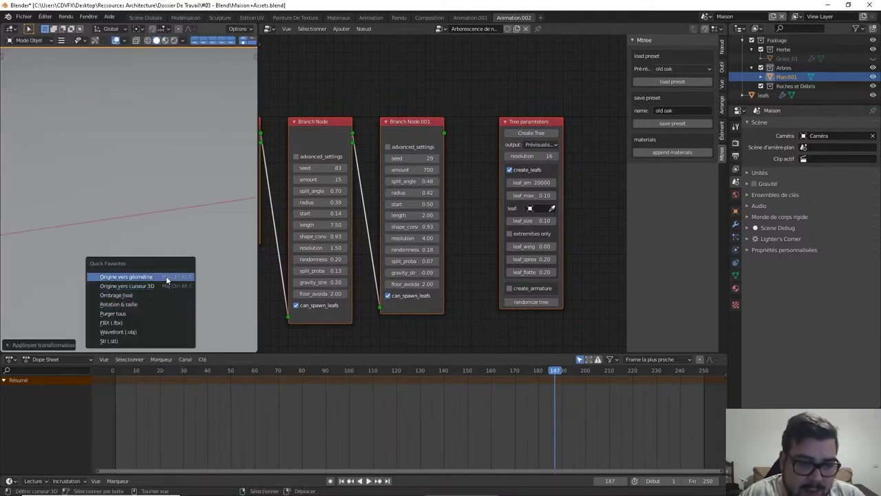
click(166, 276)
middle_drag(197, 213, 218, 237)
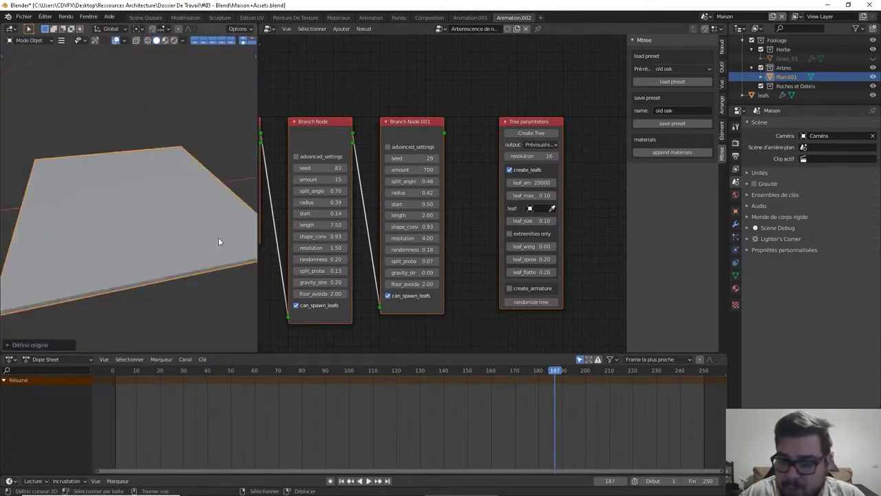
Create the preview tree and examine its trunk and branches up close.
click(533, 135)
scroll(164, 168, down, 6)
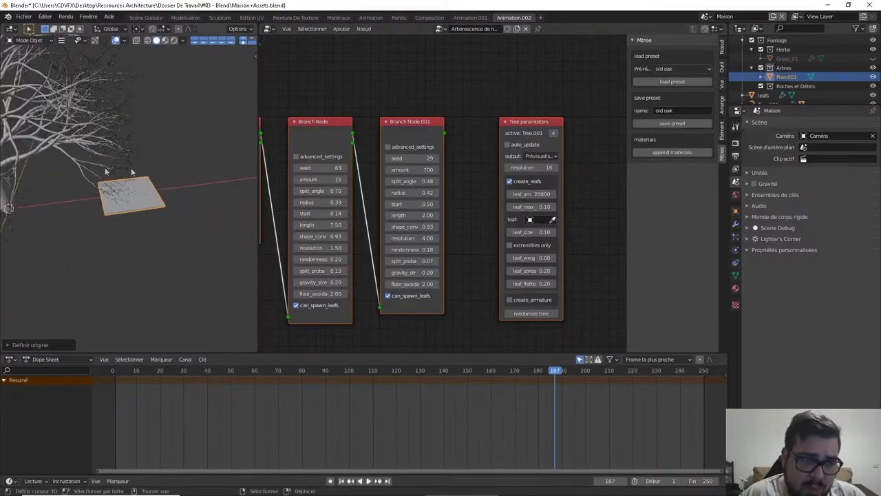
shift+middle_drag(107, 172, 143, 224)
scroll(170, 189, up, 6)
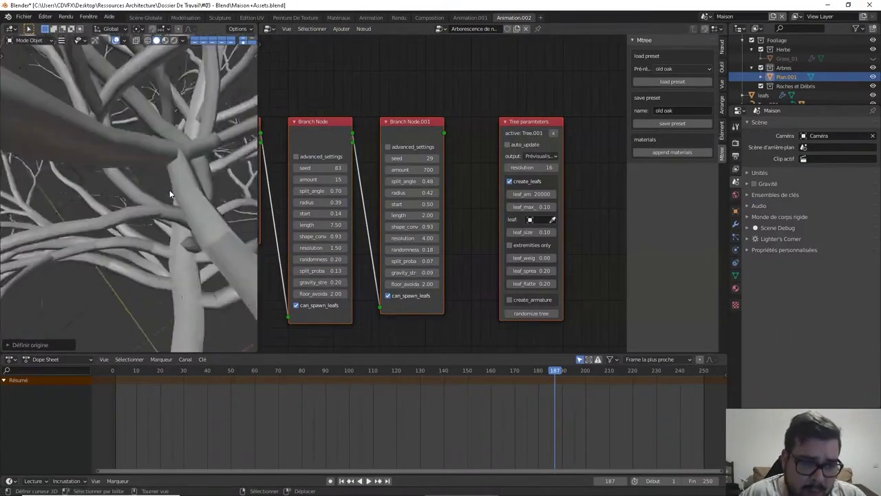
middle_drag(172, 182, 176, 165)
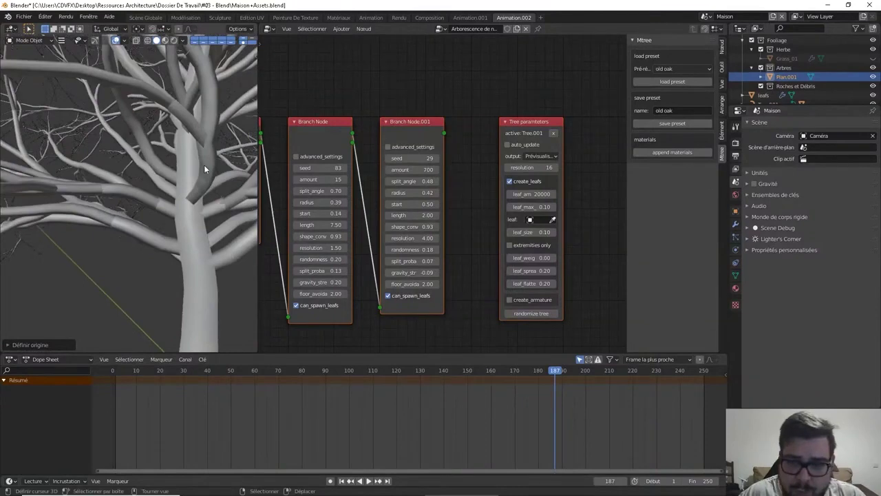
scroll(204, 165, down, 3)
scroll(192, 166, up, 5)
scroll(190, 169, up, 2)
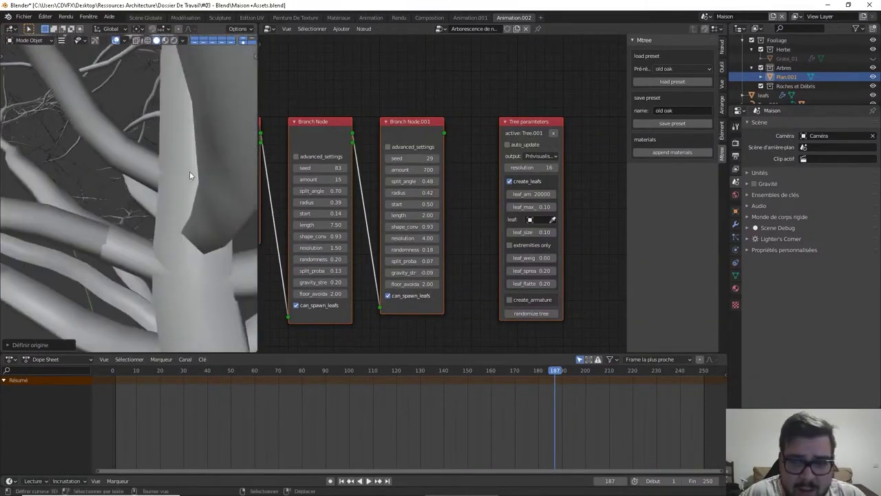
Set the preview tree's maximum leaf radius (leaf_max) to 1 and update the tree.
click(529, 207)
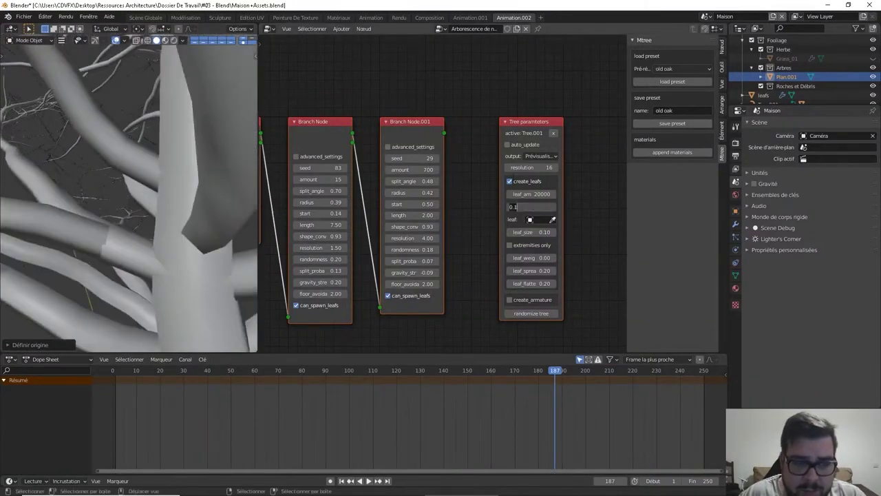
text(1)
key(Return)
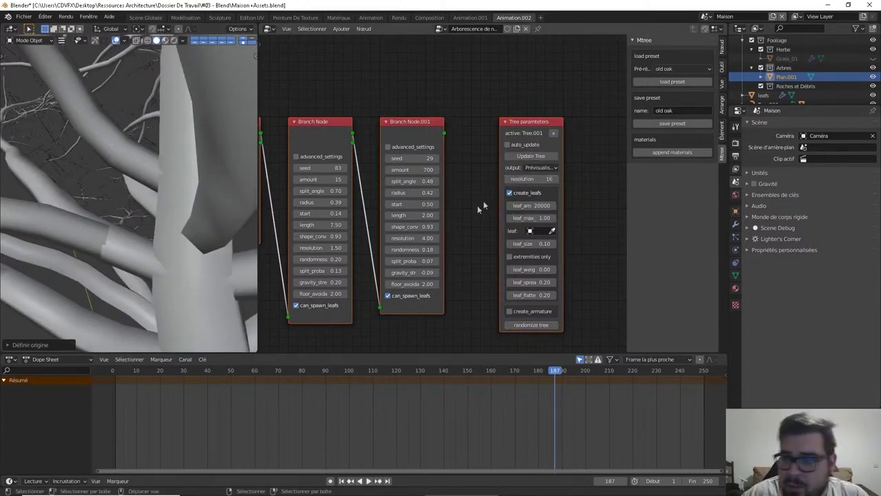
scroll(759, 99, down, 1)
click(763, 86)
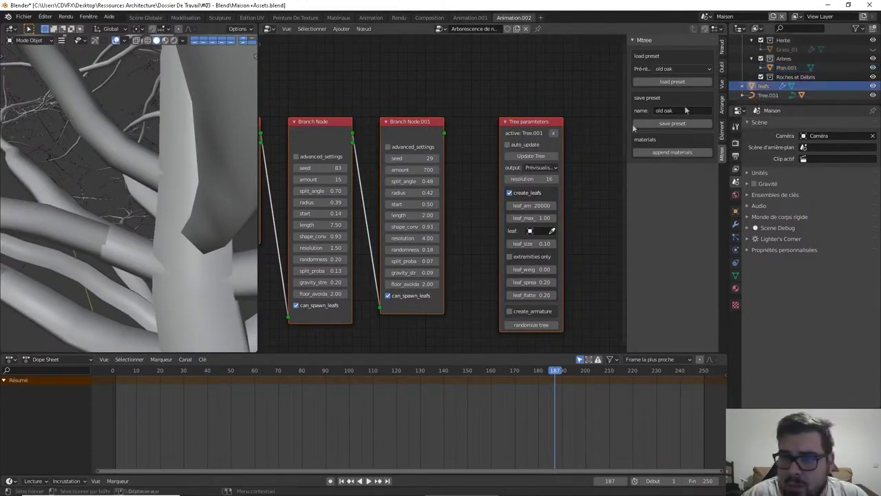
scroll(156, 201, down, 8)
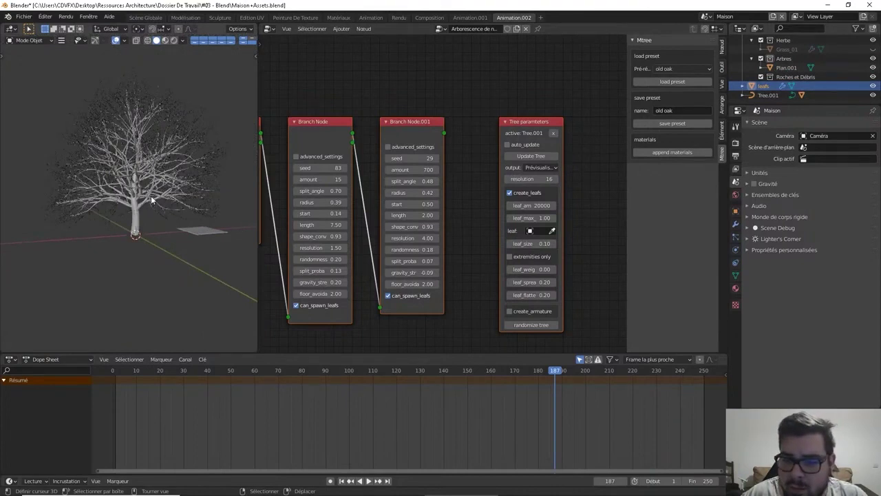
click(534, 157)
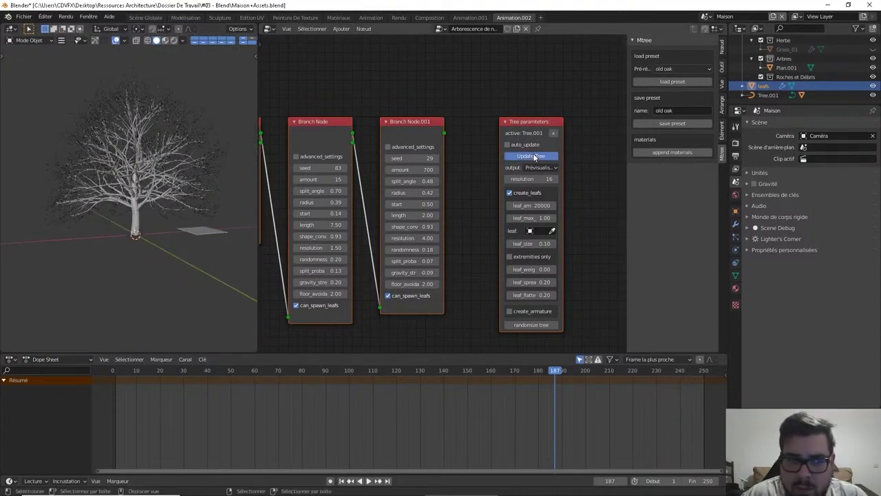
Delete the preview tree from the scene.
scroll(172, 194, up, 7)
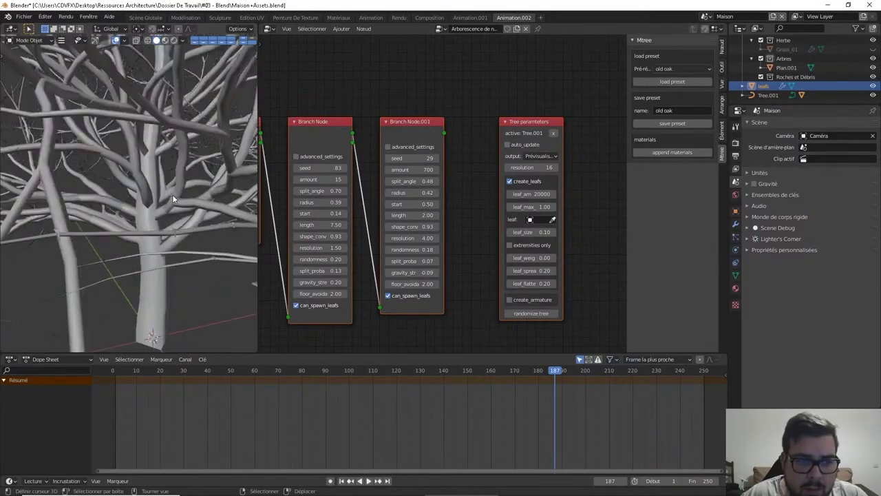
click(173, 194)
key(x)
click(172, 194)
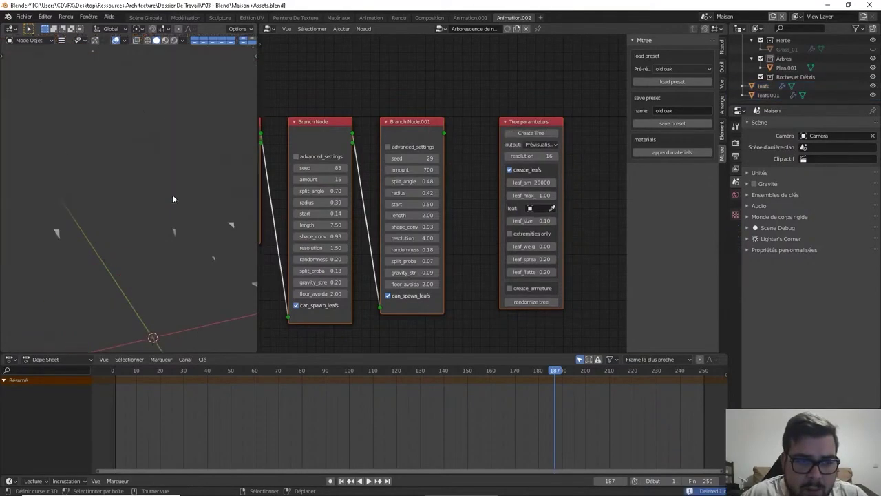
Delete the leftover leafs.001 object from the scene.
click(175, 234)
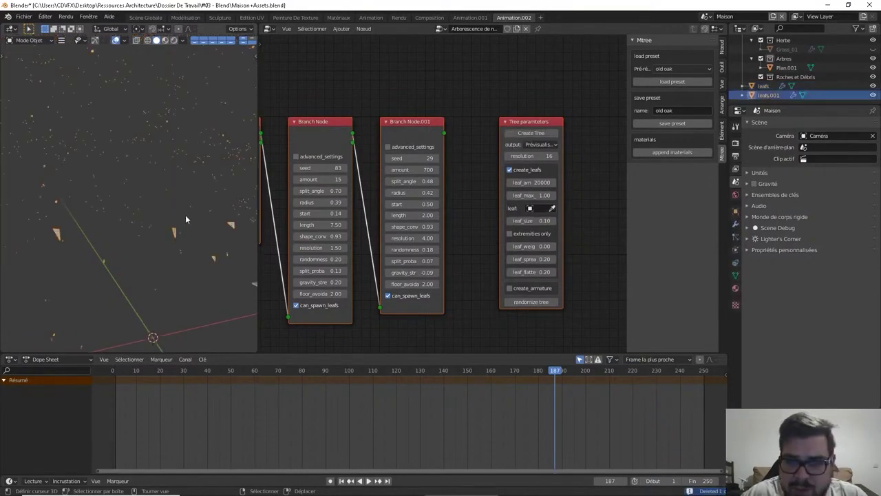
key(x)
click(186, 218)
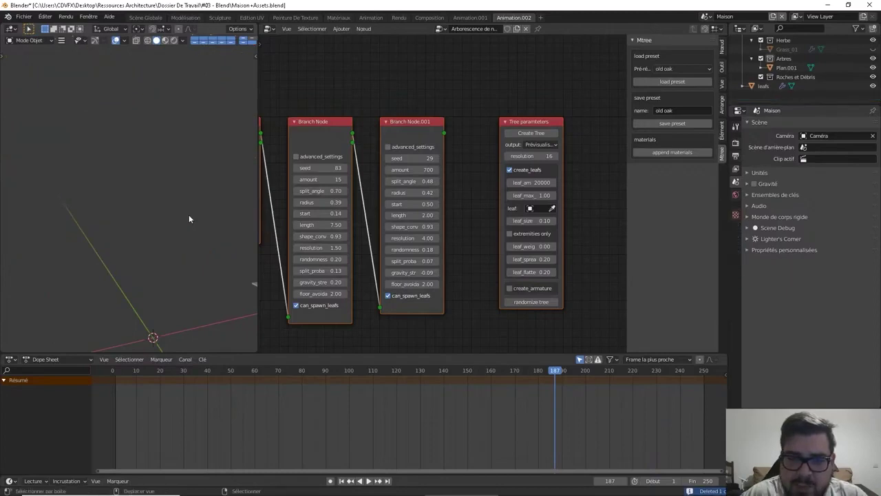
middle_drag(188, 218, 154, 205)
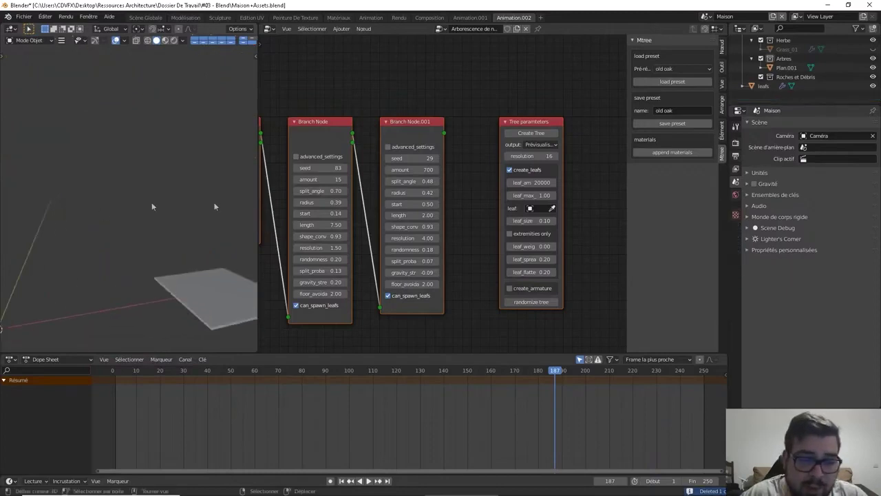
Create a new preview tree and set its leaf size (leaf_size) to 1.
click(533, 134)
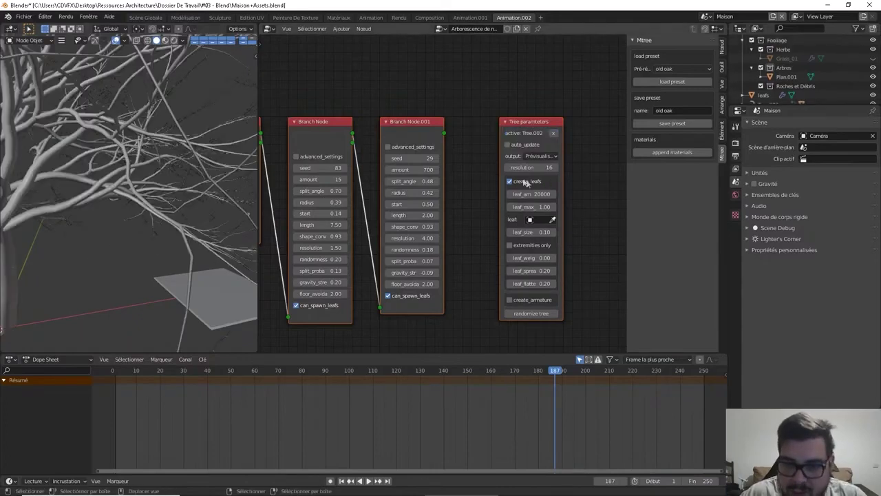
click(534, 232)
text(1)
key(Return)
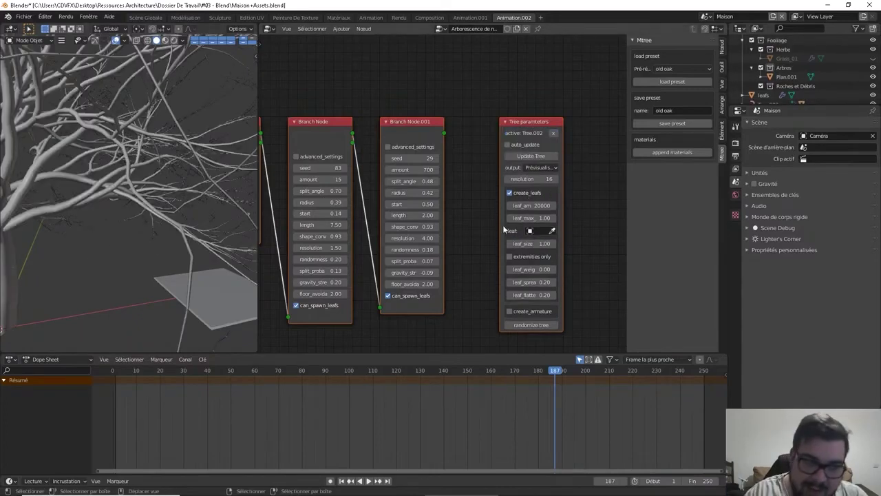
scroll(109, 206, down, 5)
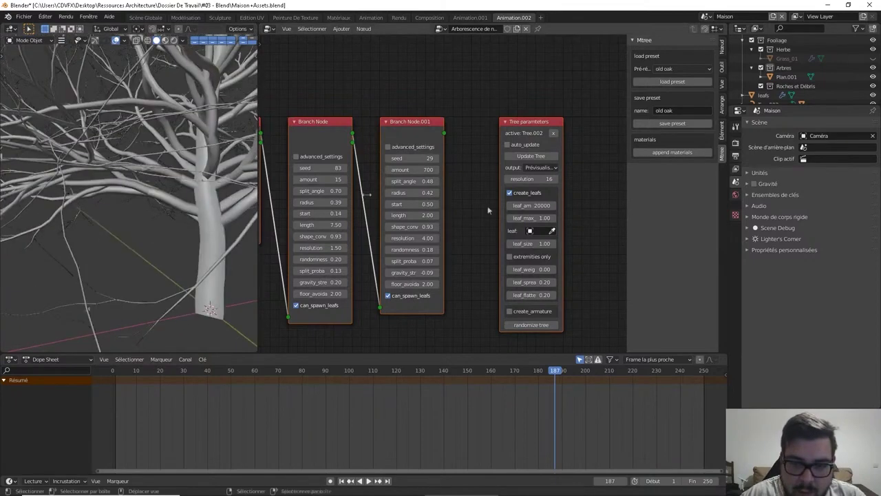
Assign Plan.001 as the tree's leaf object and update the tree.
click(541, 231)
text(p)
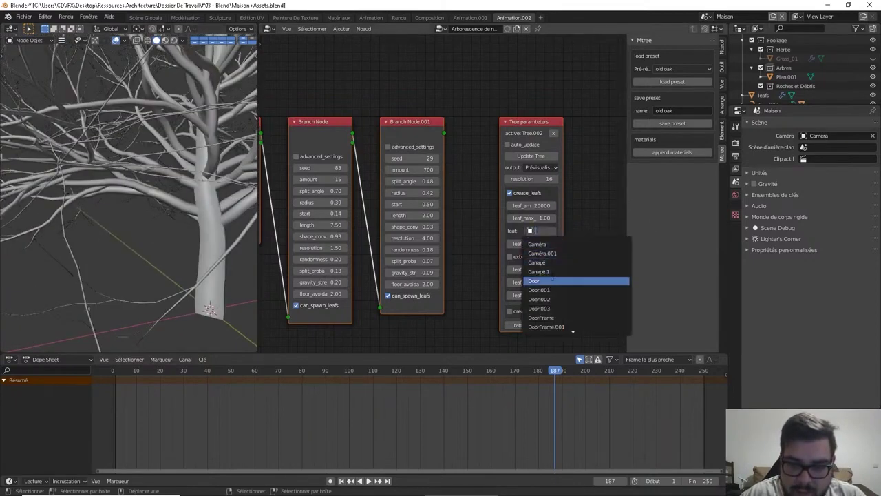
text(lan)
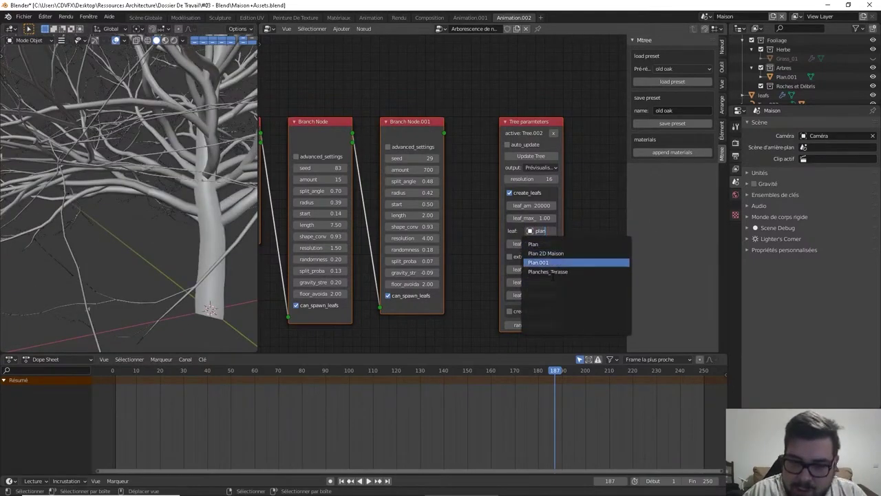
click(543, 261)
click(537, 157)
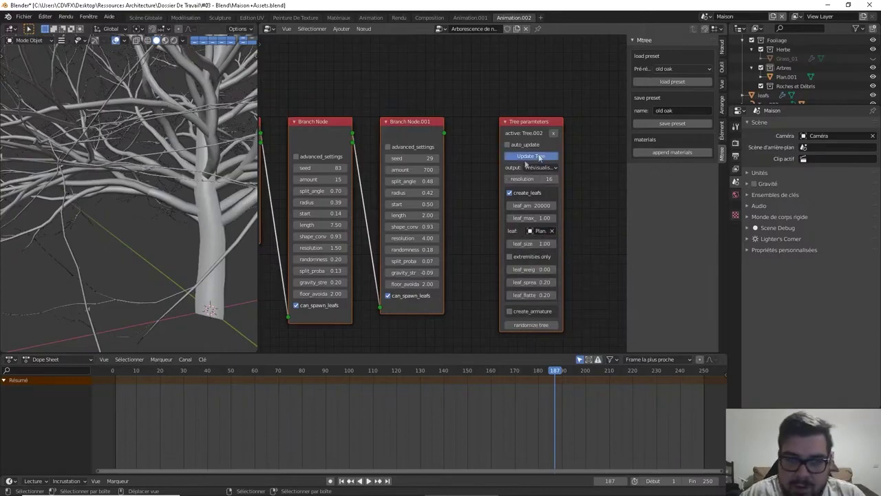
scroll(165, 210, down, 8)
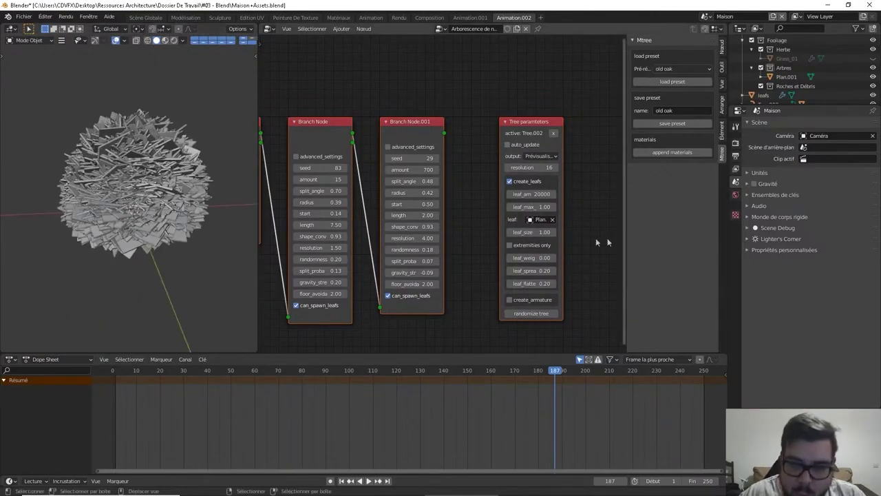
Try leaf sizes of 0.25 and 0.10 on the preview tree, updating it to compare the foliage.
click(531, 232)
text(0.25)
key(Return)
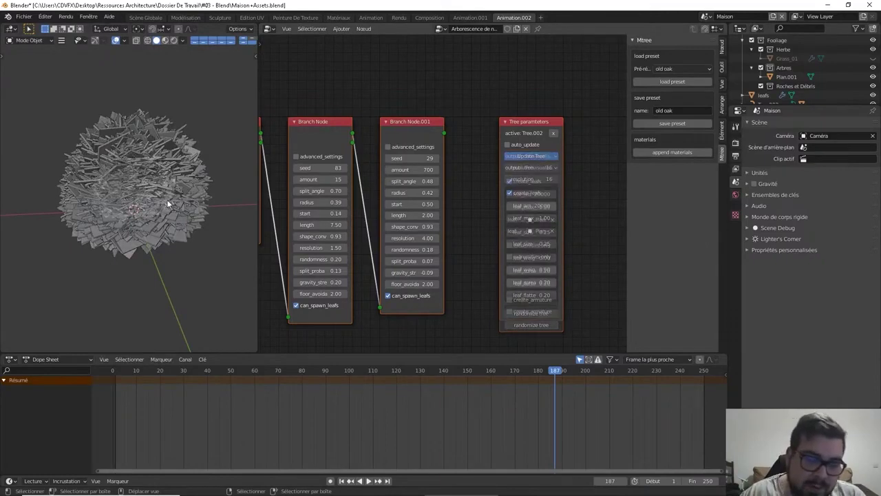
scroll(174, 199, up, 4)
key(z)
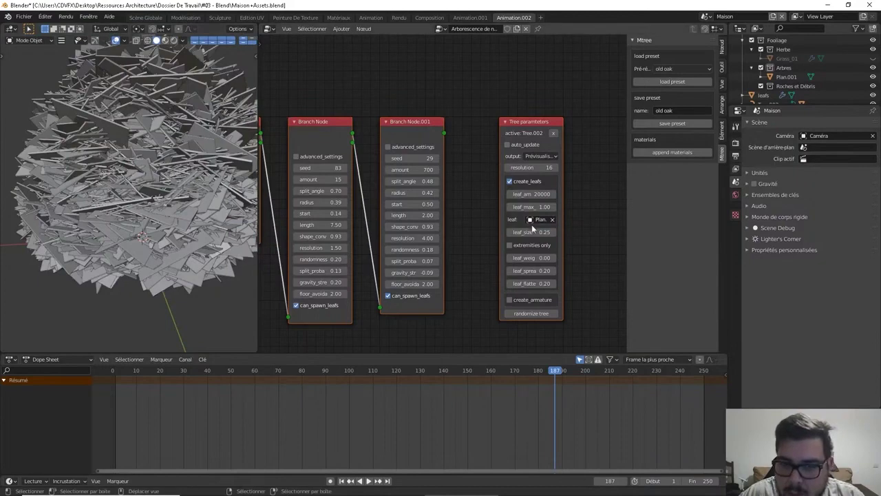
click(532, 232)
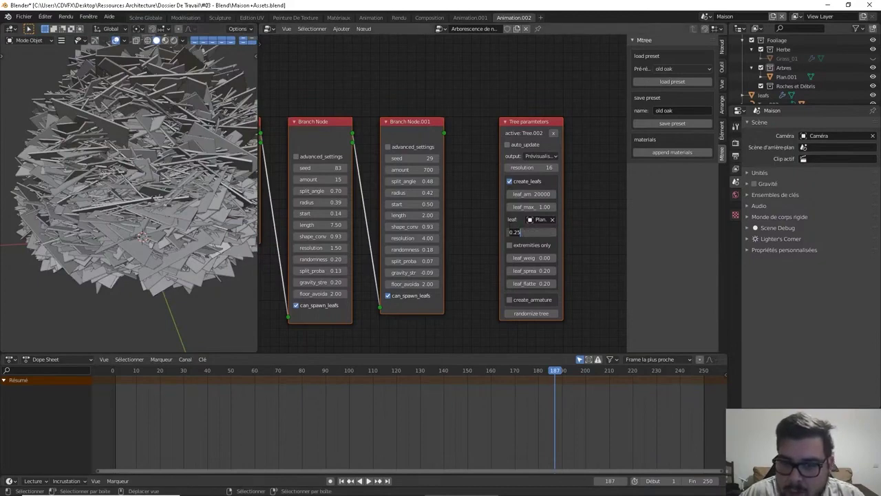
text(0)
key(Return)
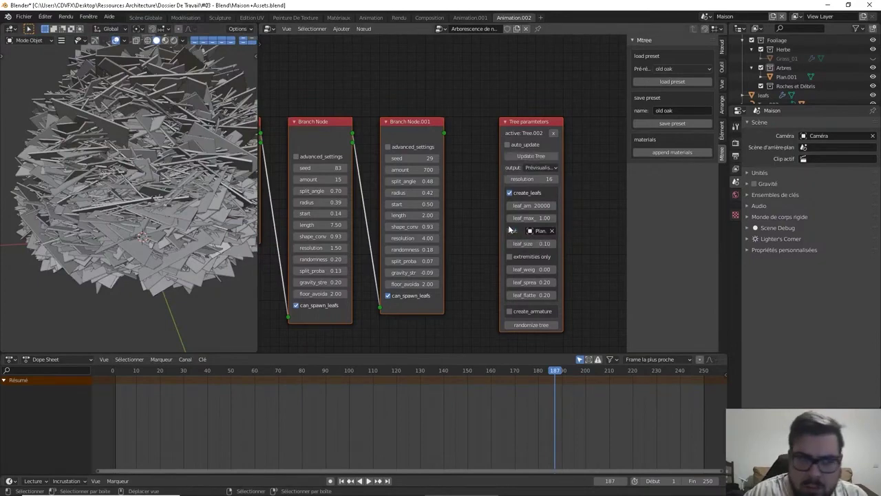
click(539, 160)
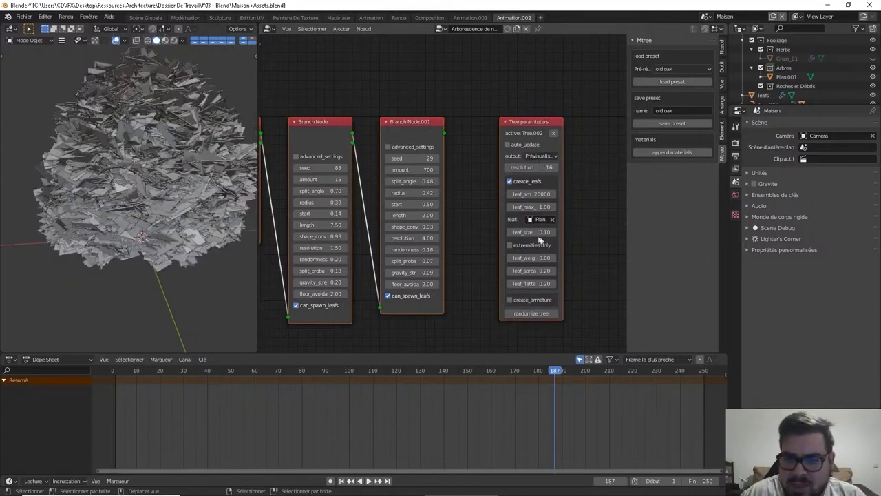
Set the leaf size to 0.01, update the tree and check its foliage in rendered shading.
click(538, 233)
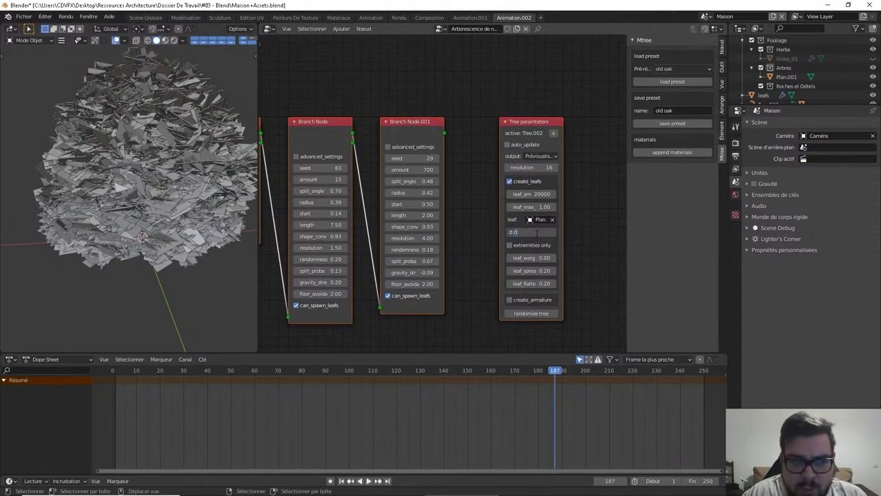
text(0.01)
key(Return)
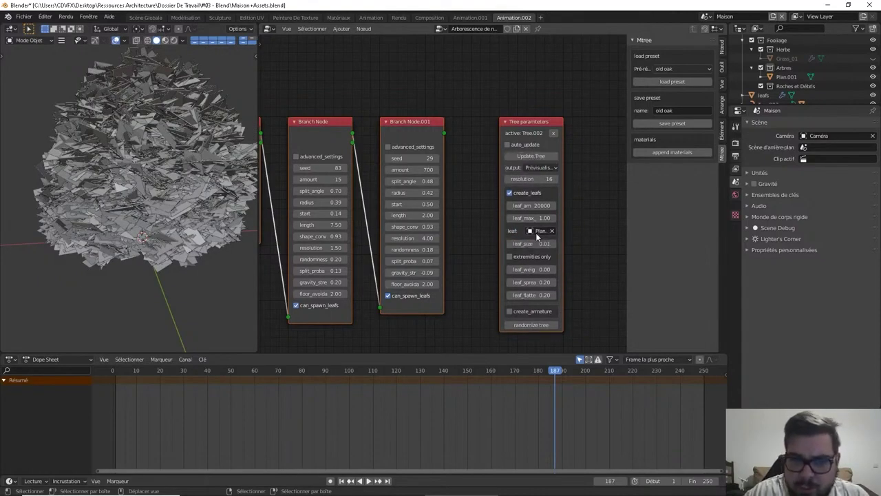
click(546, 159)
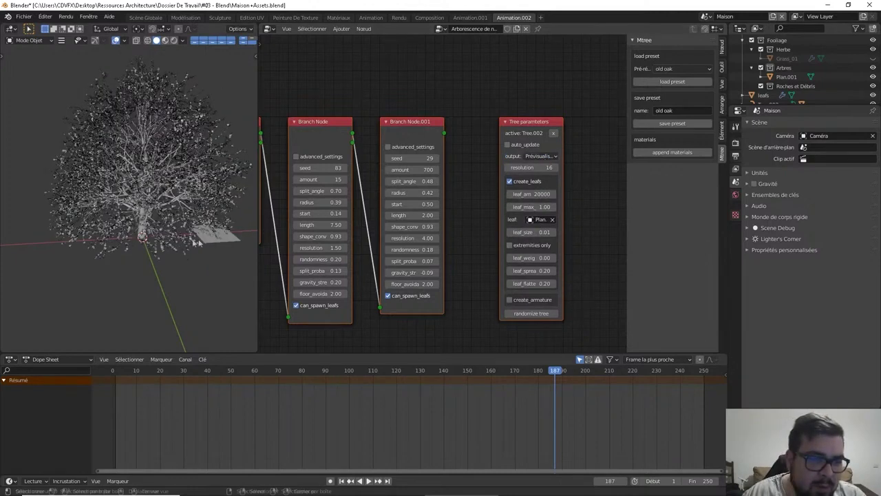
middle_drag(147, 237, 197, 223)
scroll(196, 221, up, 3)
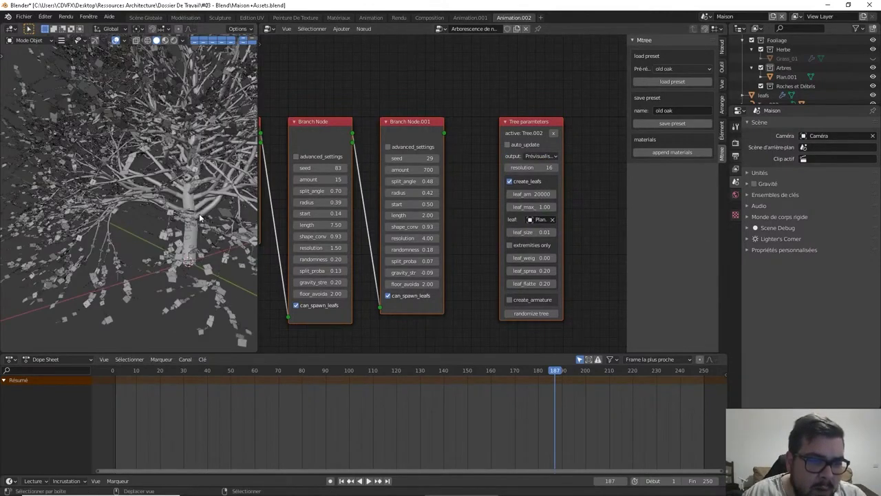
key(h)
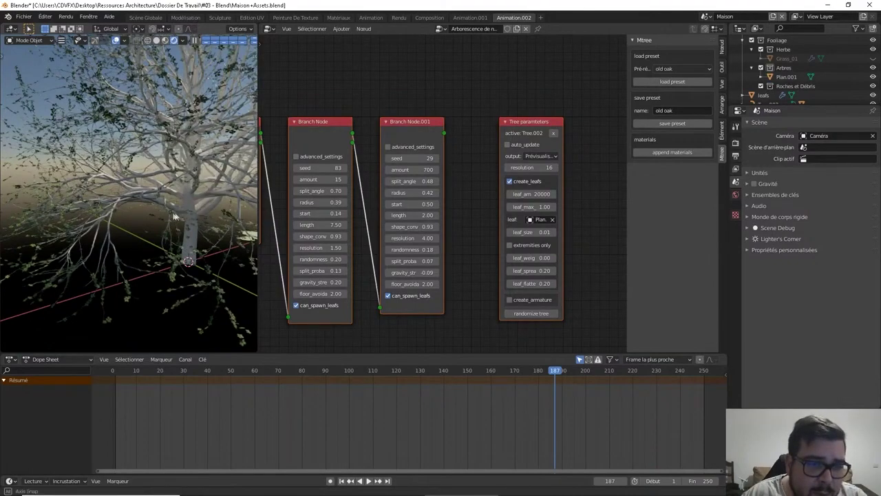
middle_drag(174, 218, 171, 239)
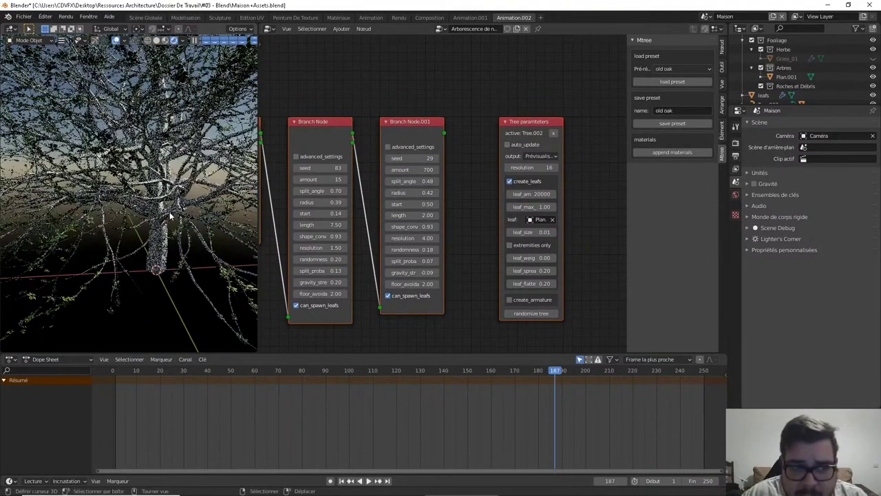
Switch to the Scène Globale workspace and delete the leftover leafs object with the oversized planes.
click(145, 18)
middle_drag(512, 295, 537, 186)
scroll(776, 153, down, 1)
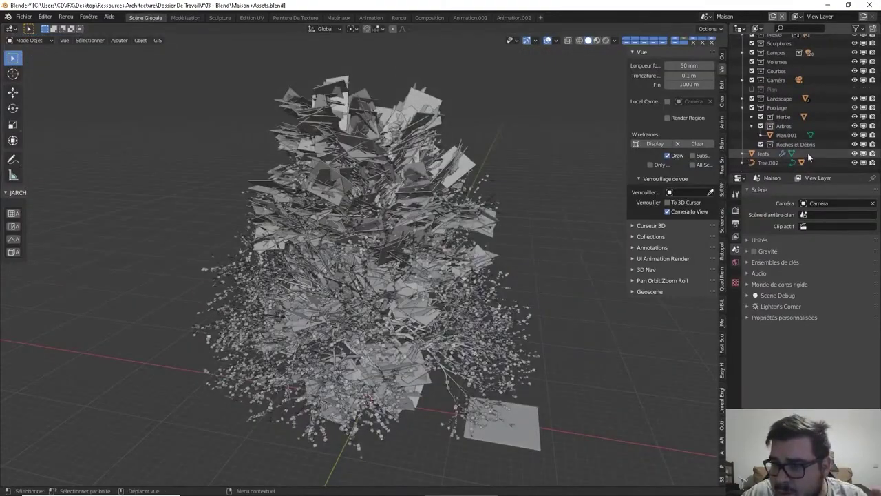
click(429, 106)
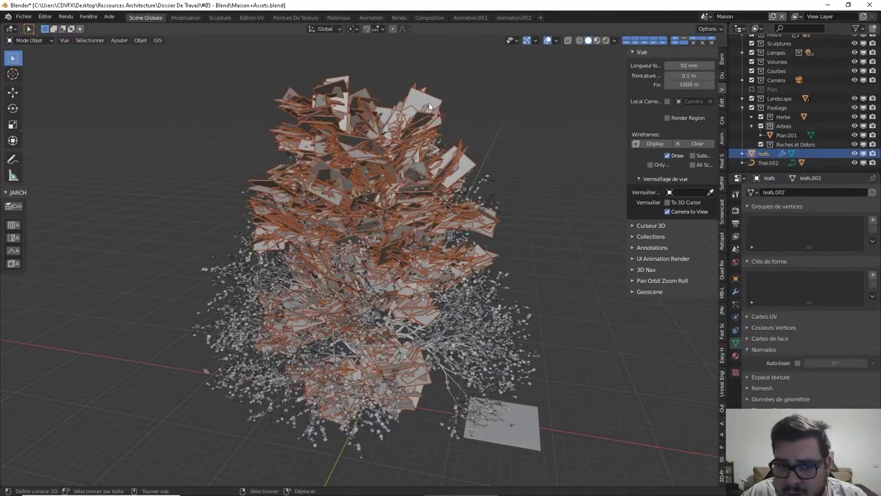
key(x)
click(433, 117)
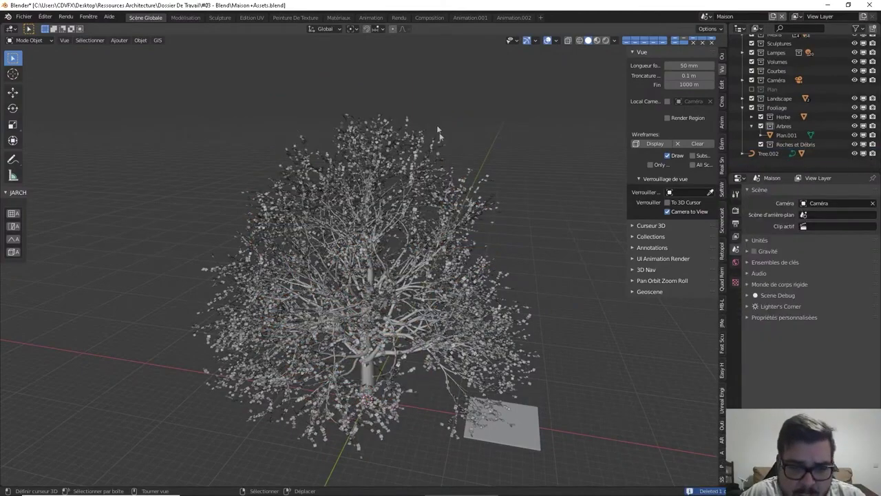
Examine the tree's leaves and branches up close in rendered shading, and return to solid shading.
scroll(443, 134, up, 6)
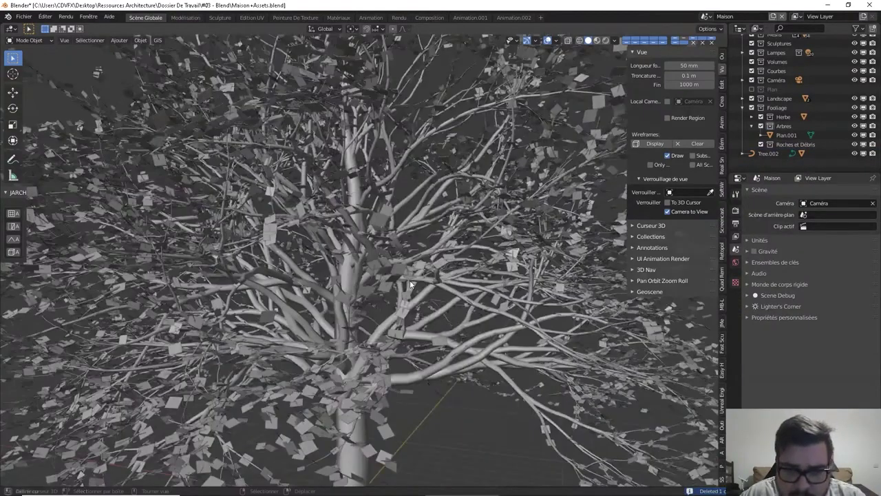
middle_drag(409, 284, 399, 286)
key(shift+z)
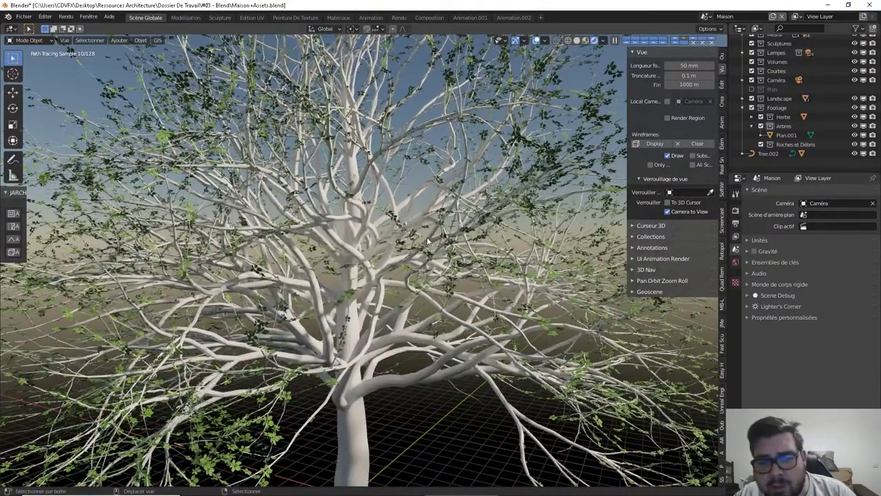
key(z)
scroll(430, 220, down, 6)
shift+middle_drag(430, 220, 422, 194)
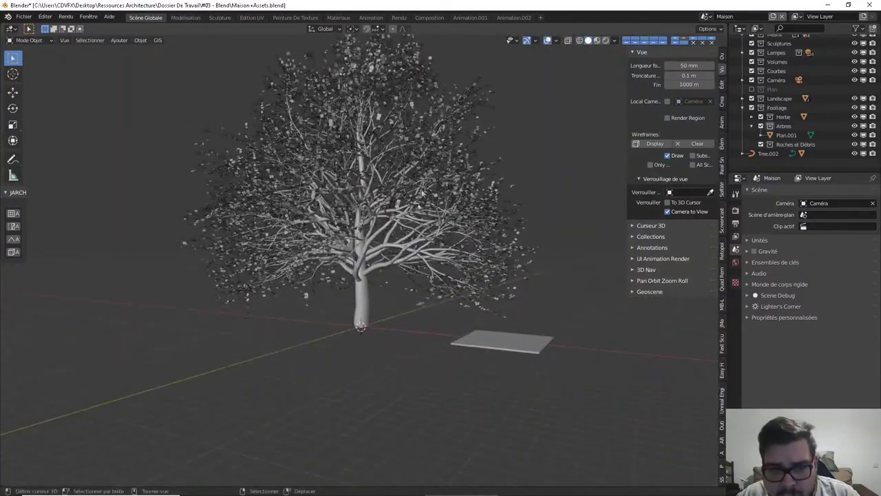
Set the selected tree's output to Final in the Animation.002 workspace and update the tree.
click(360, 300)
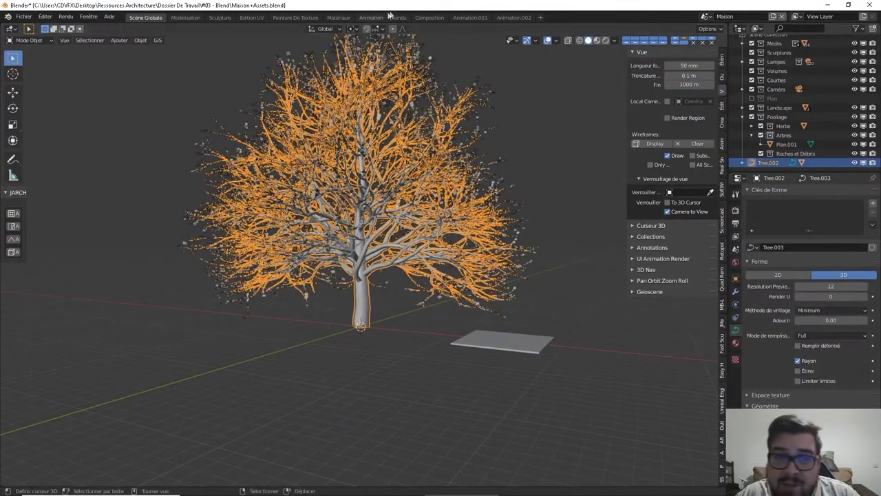
click(515, 18)
click(540, 167)
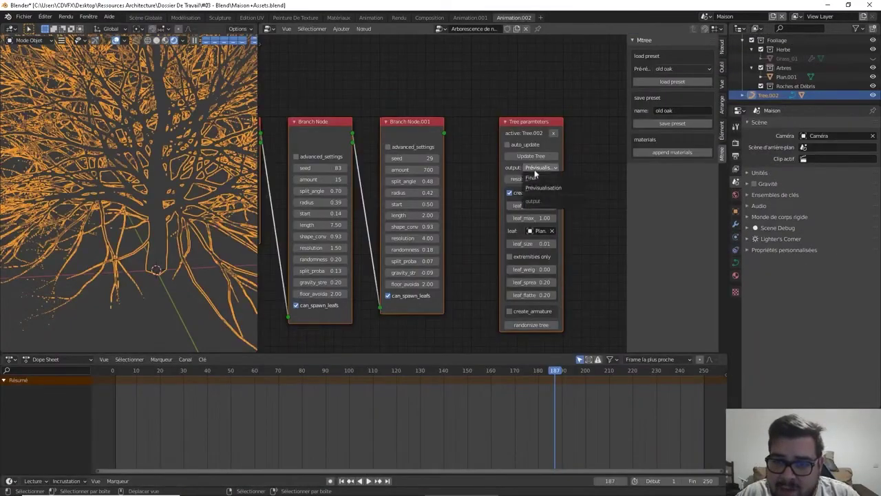
click(542, 178)
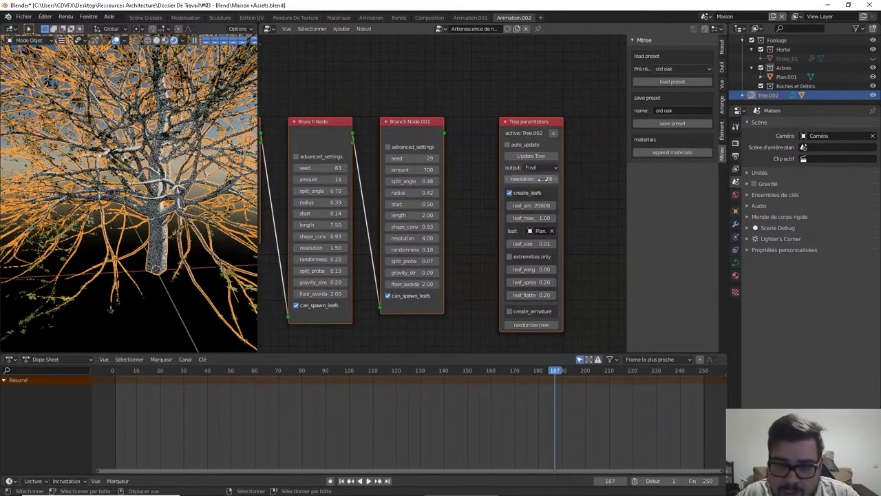
click(532, 156)
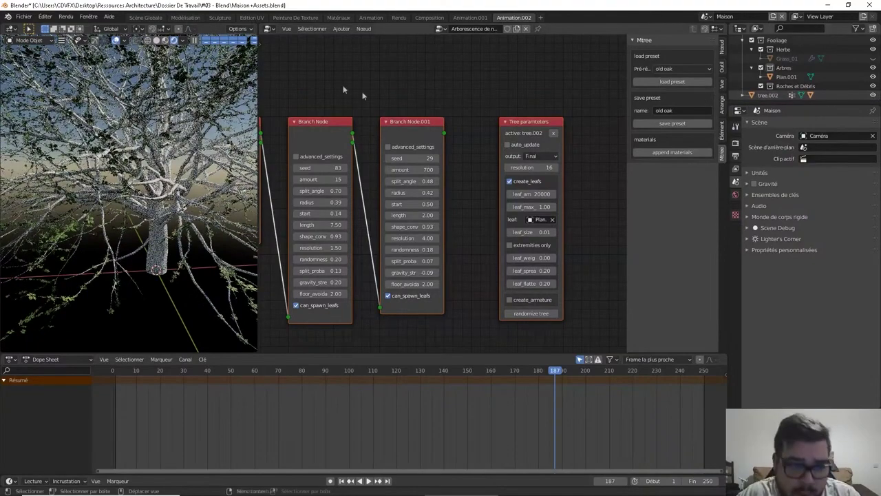
Inspect the final tree's mesh topology and leaves up close in Edit Mode in the Scène Globale workspace.
click(145, 18)
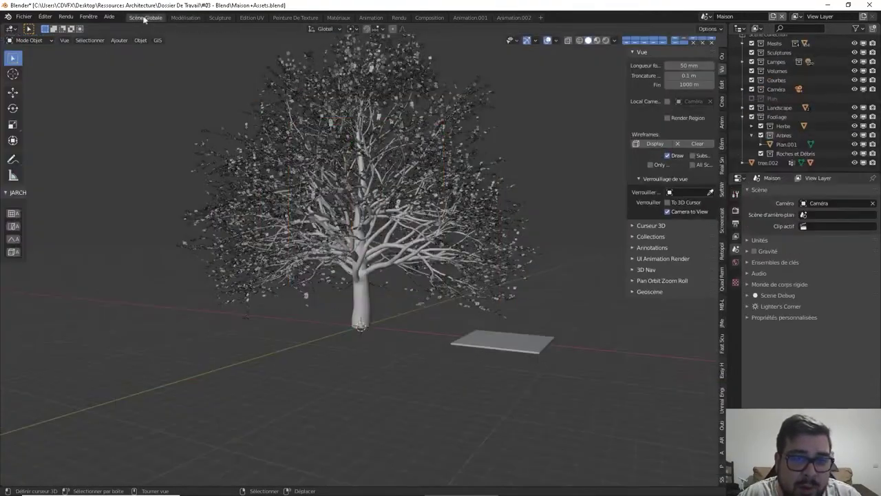
click(363, 279)
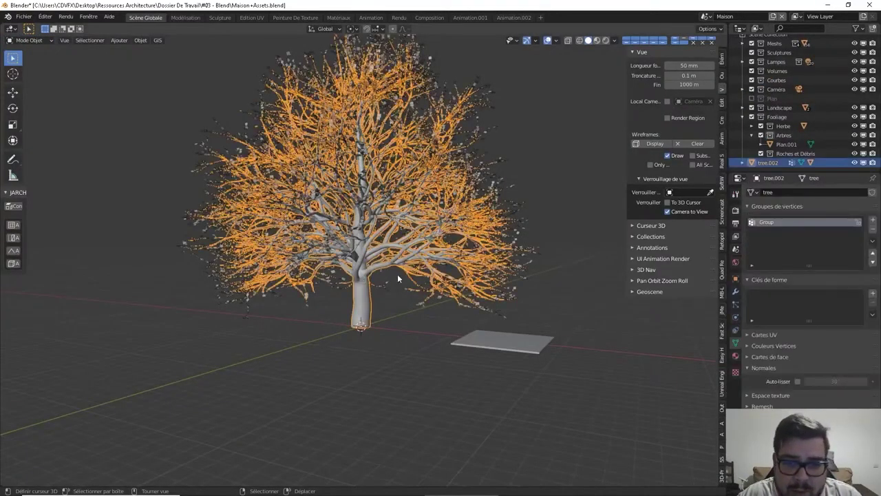
key(Tab)
scroll(399, 275, up, 8)
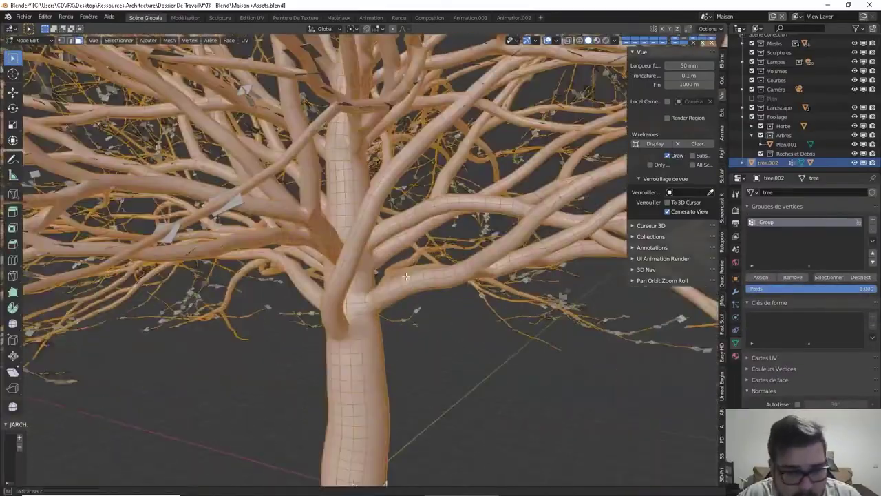
middle_drag(406, 276, 298, 301)
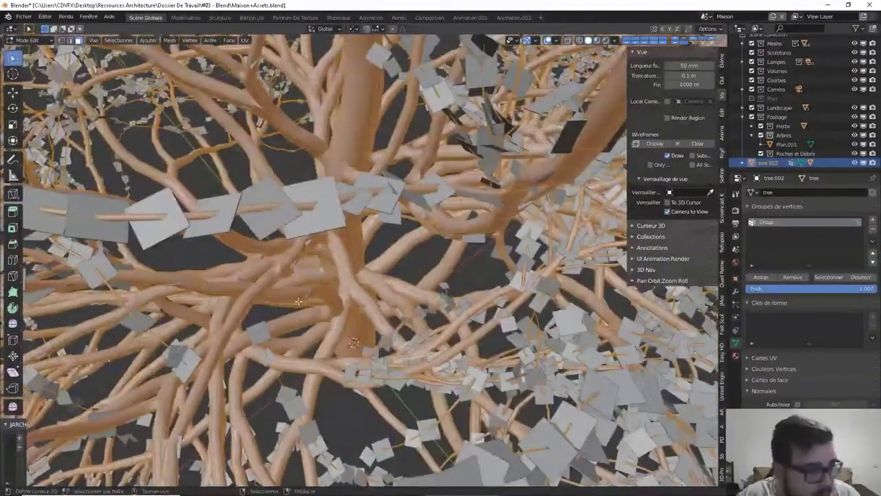
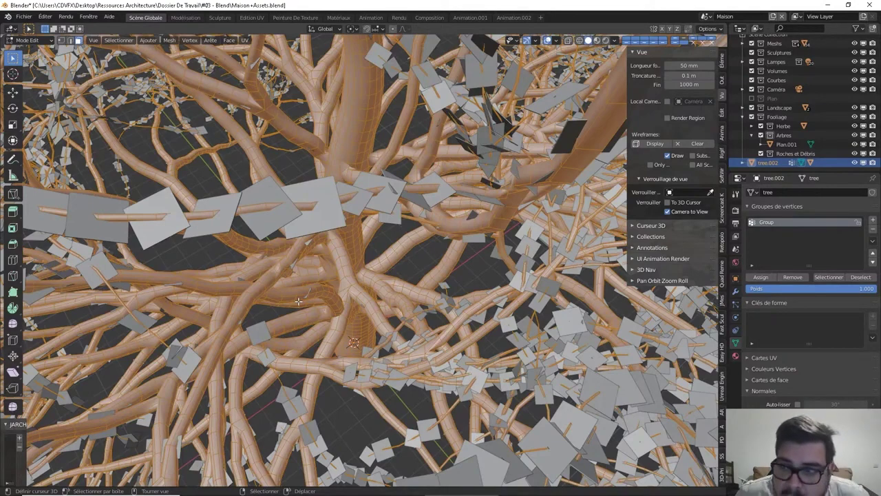
scroll(298, 301, down, 8)
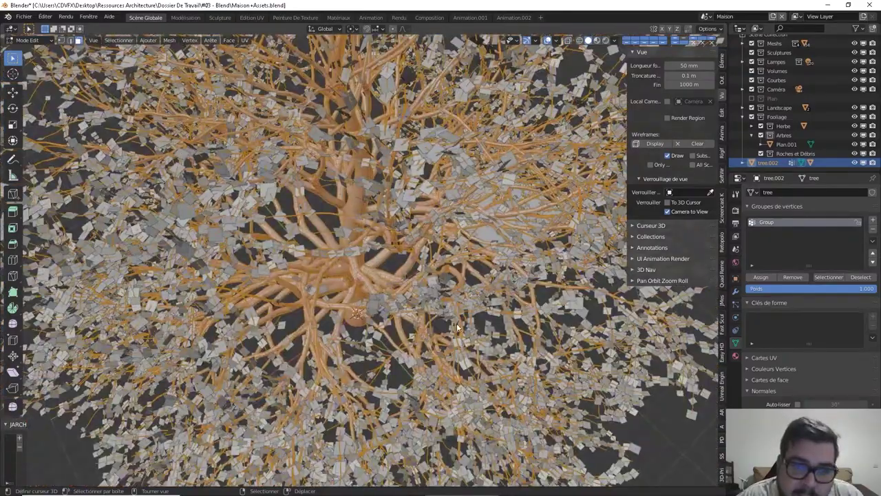
key(Tab)
Delete the final tree's leaves and select the bare trunk-and-branches mesh.
middle_drag(398, 278, 369, 180)
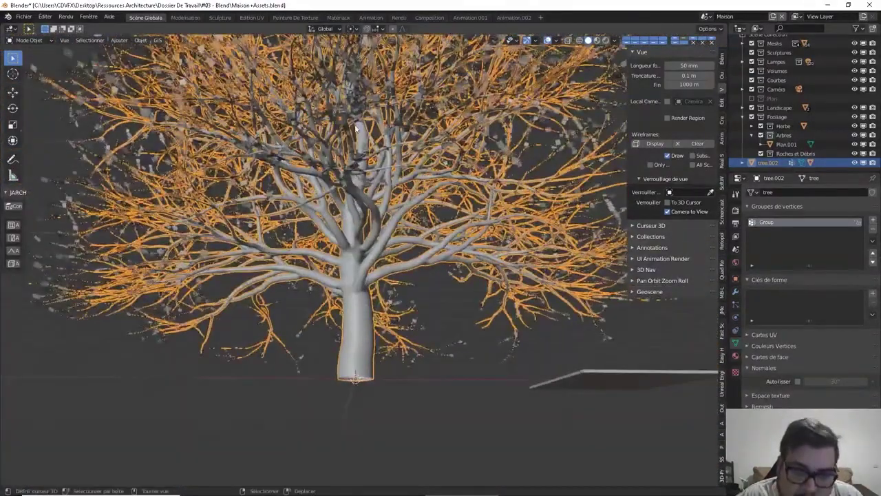
click(361, 108)
key(x)
click(361, 108)
click(361, 108)
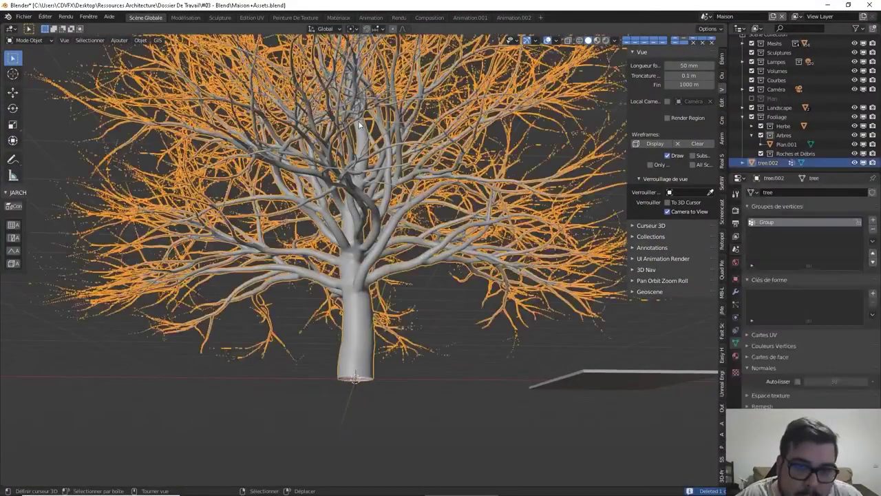
Delete the selected bare tree from the scene and switch to the Animation.002 workspace.
key(x)
click(358, 122)
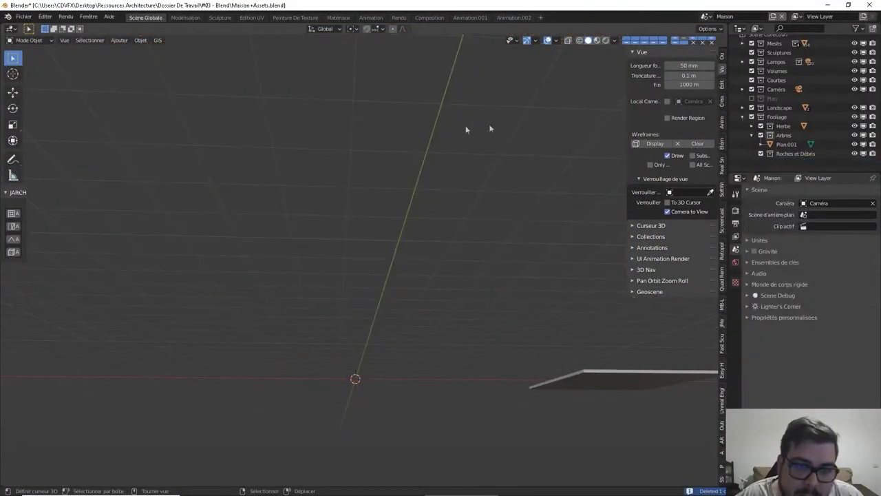
click(517, 18)
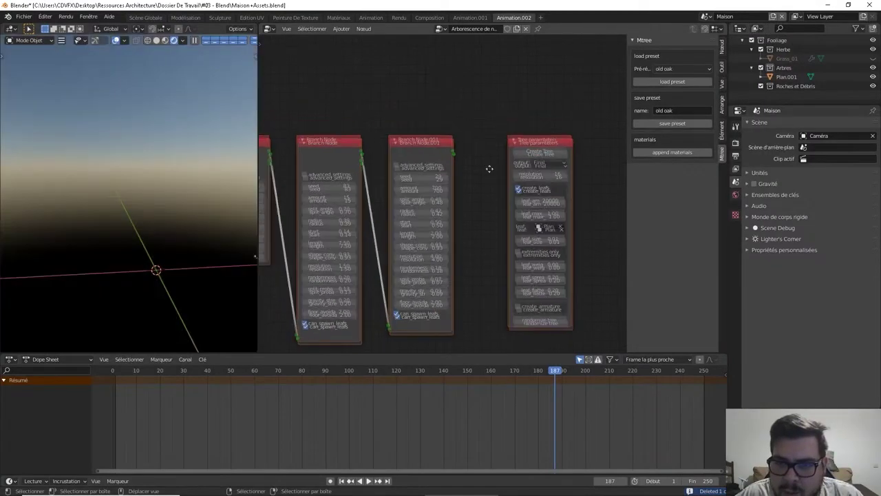
Move the Tree parameters node clear of the branch nodes and set its output to Prévisualisation.
drag(541, 143, 559, 122)
click(559, 121)
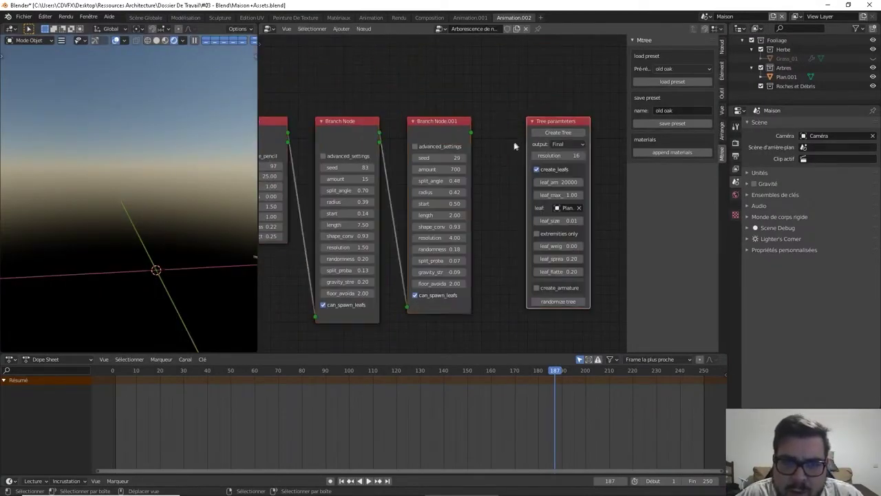
scroll(497, 146, down, 4)
middle_drag(491, 144, 529, 153)
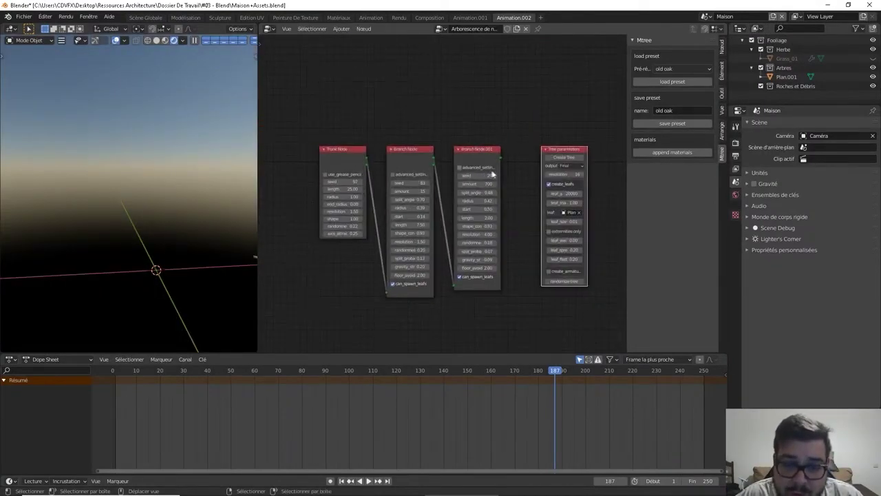
click(569, 166)
click(575, 180)
Add a Twig Node to the Mtree node graph and place it with the Tree parameters node above the branch nodes.
middle_drag(501, 150, 493, 189)
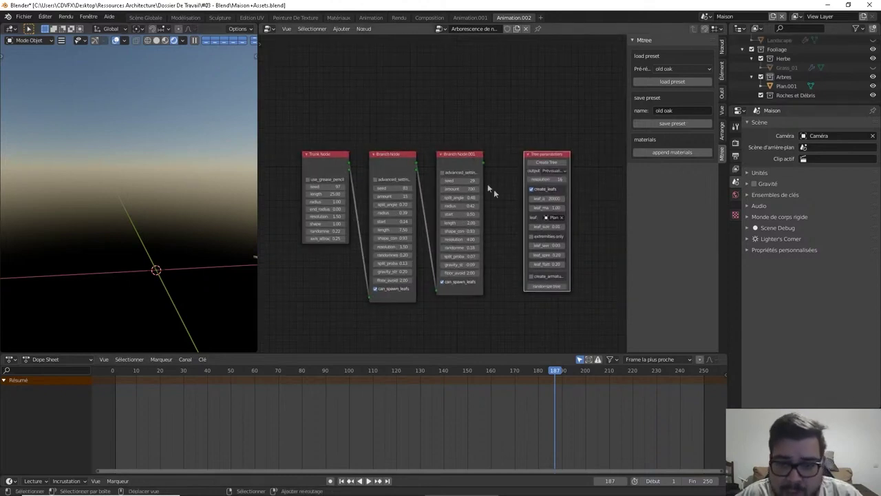
key(shift+a)
mouse_move(485, 222)
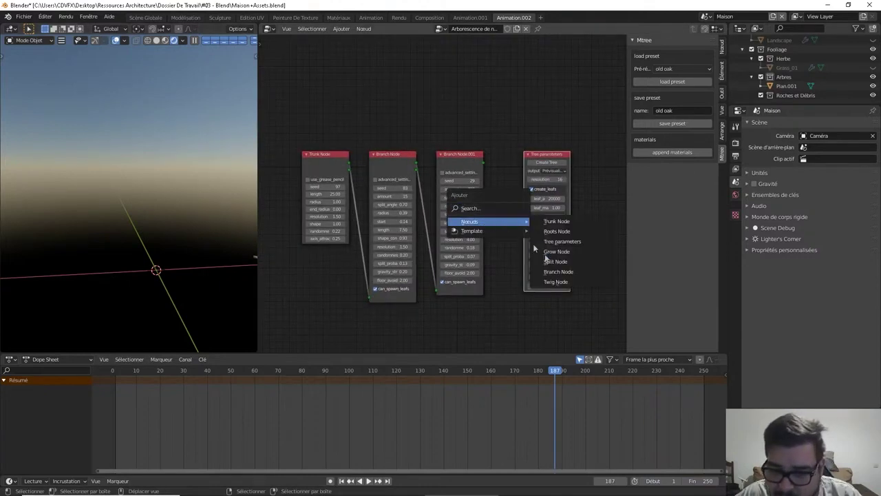
click(563, 282)
click(516, 165)
drag(530, 204, 573, 85)
drag(506, 160, 509, 58)
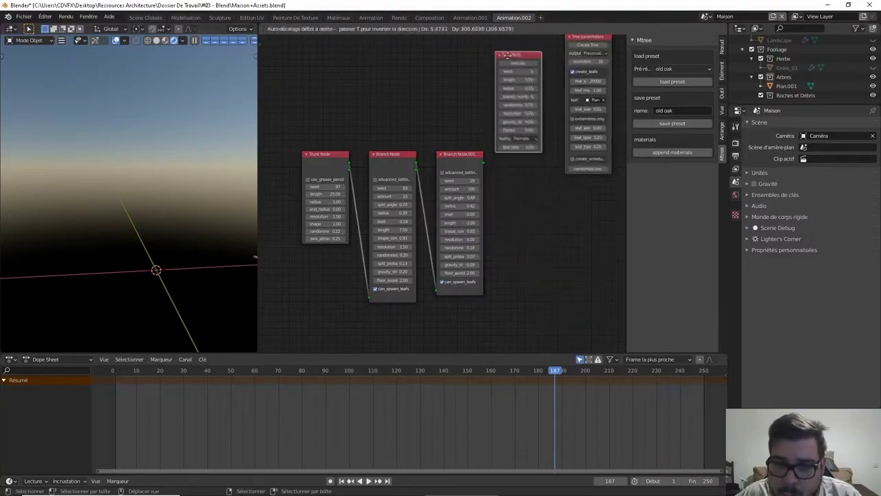
middle_drag(513, 109, 463, 179)
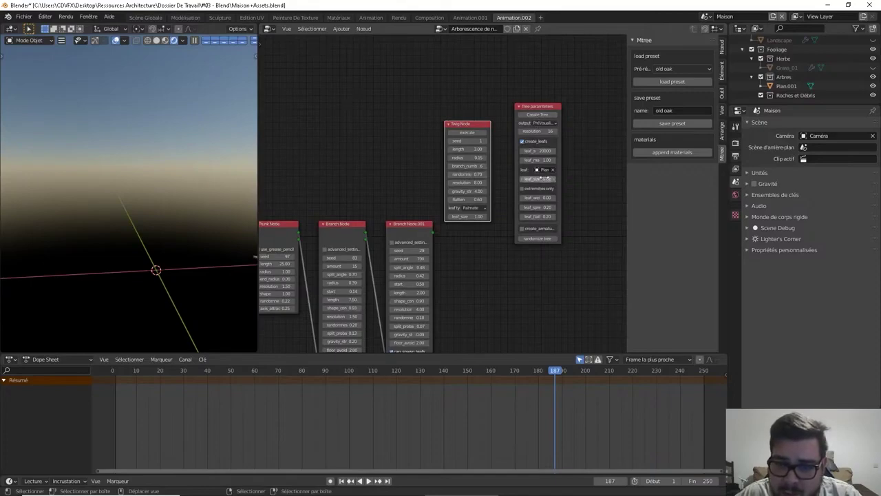
click(540, 114)
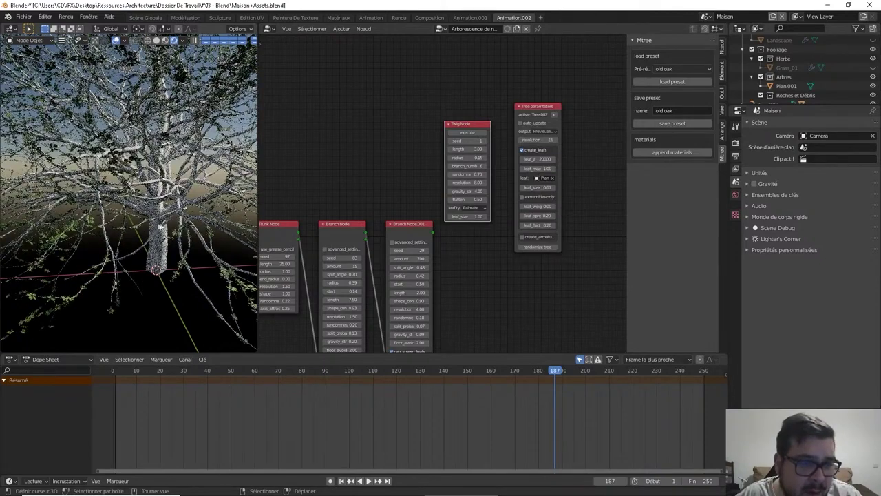
click(473, 134)
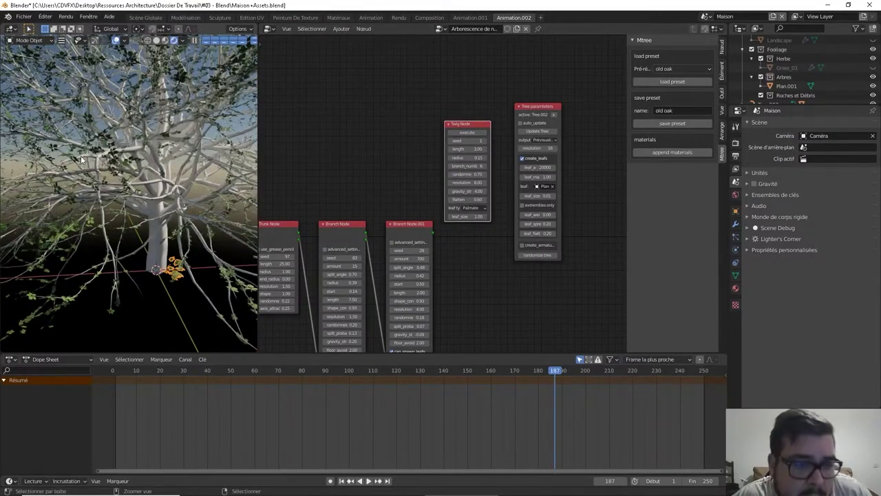
key(Delete)
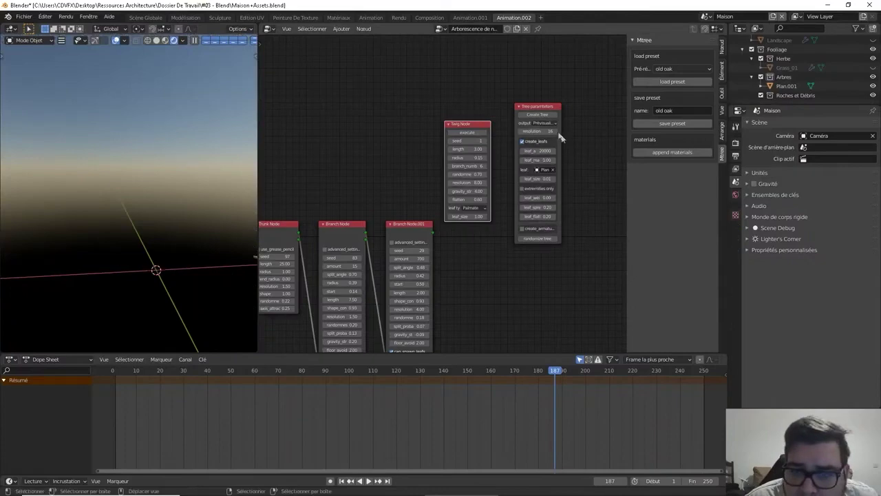
Create the tree and enable auto_update in the Tree parameters node, widening the node to show its full labels.
click(547, 115)
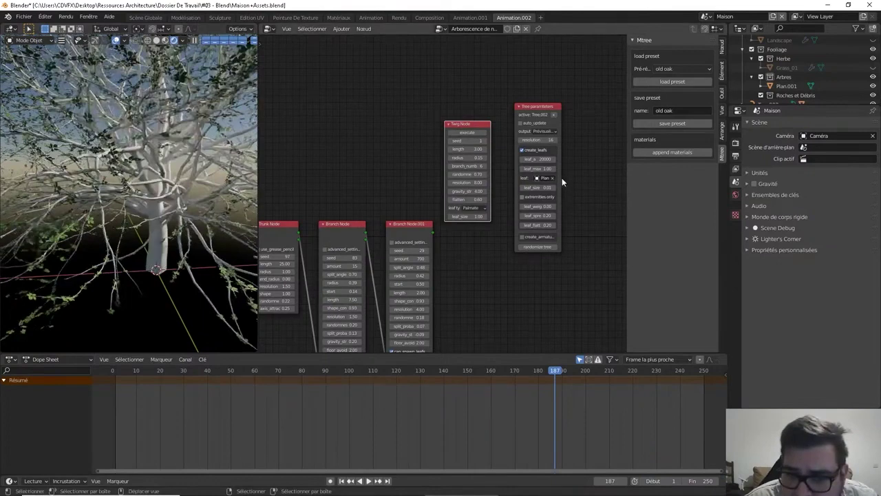
scroll(564, 175, up, 3)
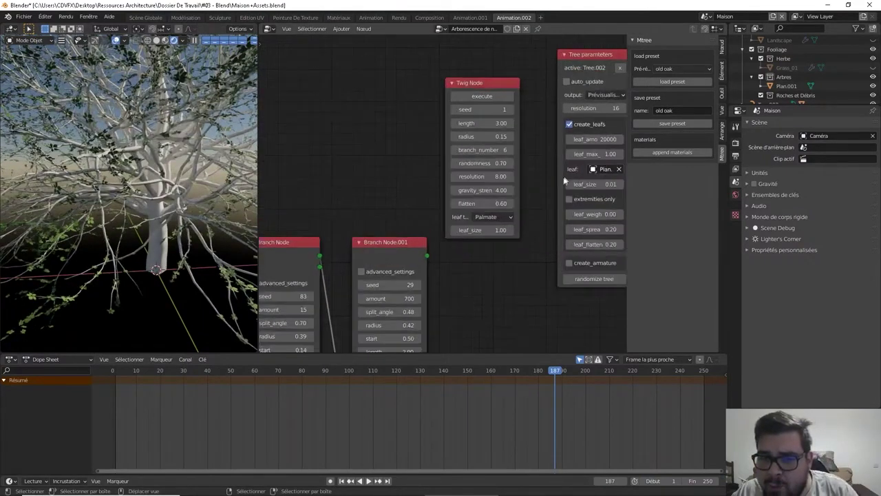
middle_drag(564, 181, 475, 198)
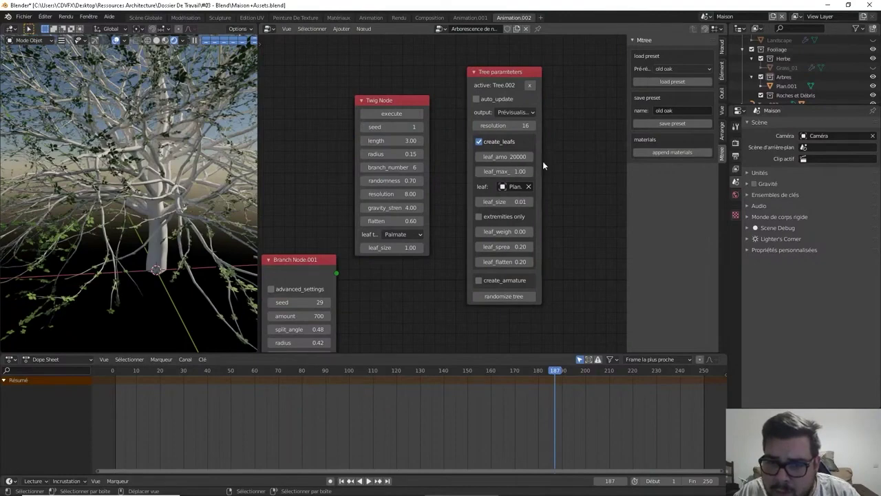
drag(542, 165, 637, 166)
middle_drag(528, 180, 424, 173)
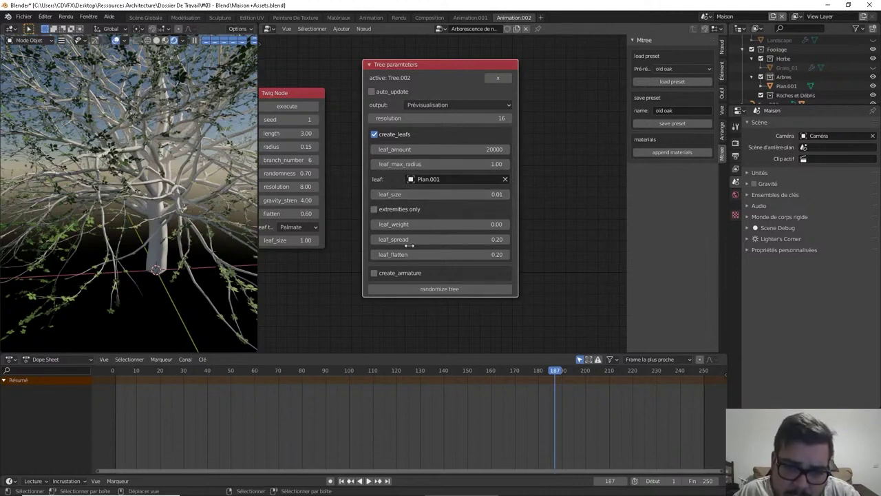
click(371, 92)
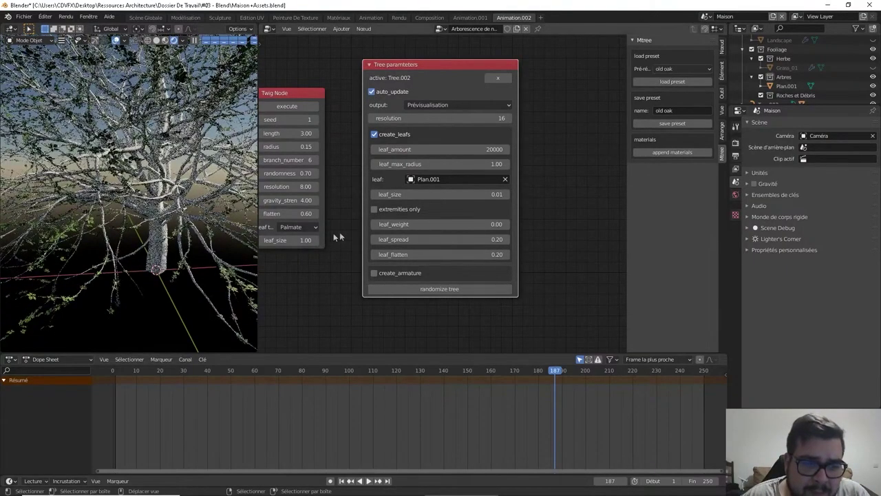
Execute the Twig Node with the Palmate leaf type and select the generated twig object in the outliner.
middle_drag(400, 231, 416, 230)
middle_drag(336, 201, 419, 196)
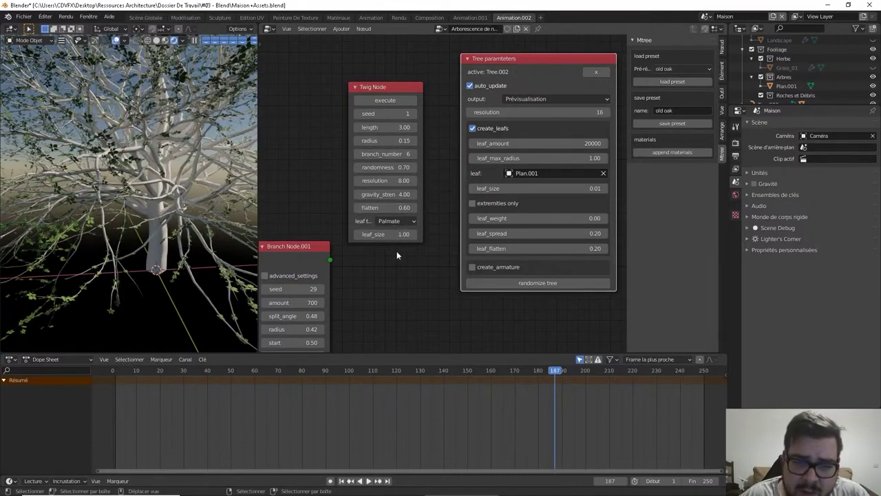
click(387, 87)
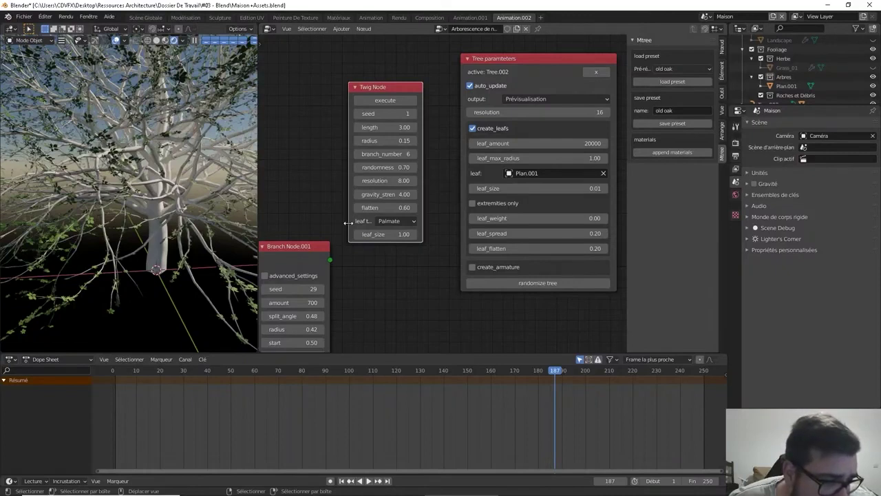
click(392, 101)
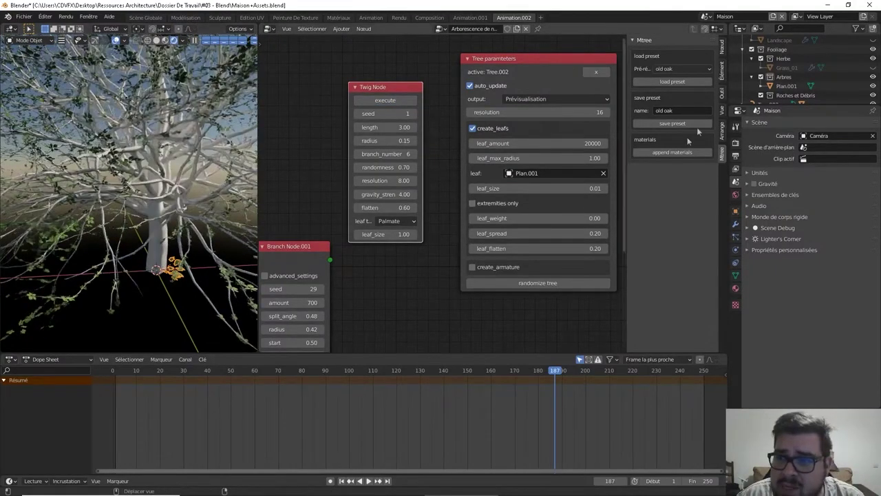
scroll(803, 68, down, 2)
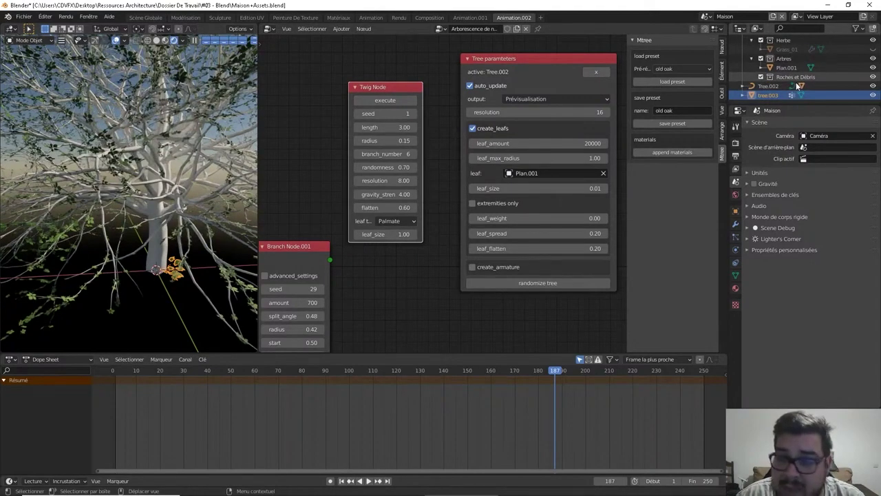
click(776, 93)
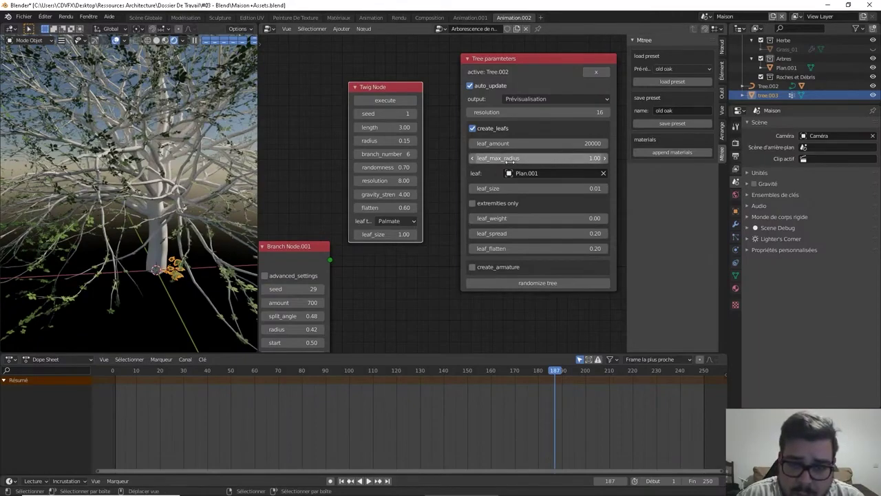
Assign the twig object tree.003 as the leaf in the Tree parameters node, keeping the output at Prévisualisation.
click(552, 99)
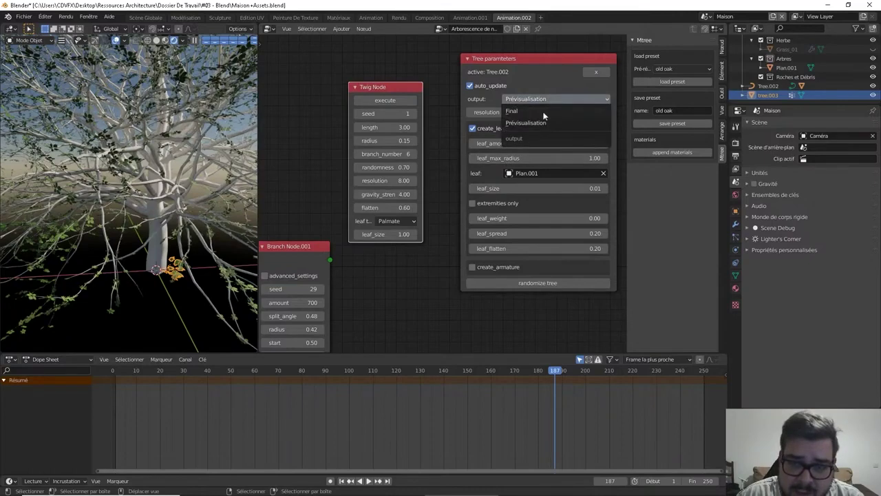
click(553, 99)
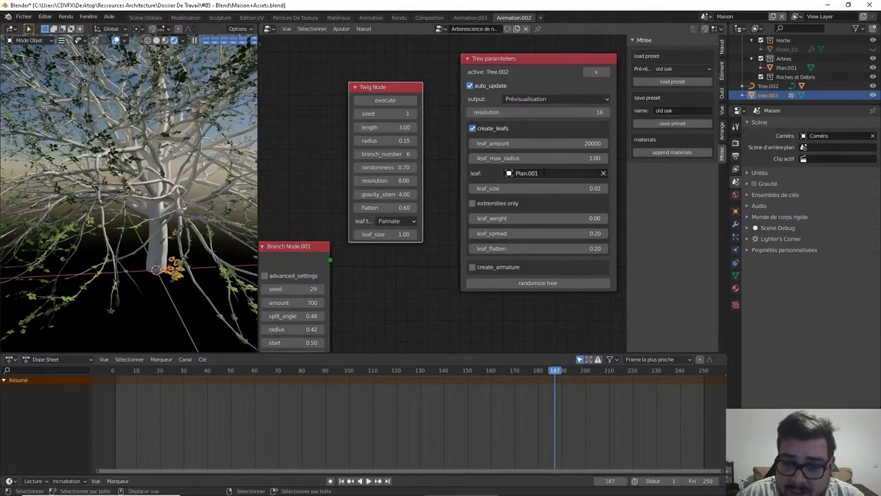
click(545, 173)
text(tree)
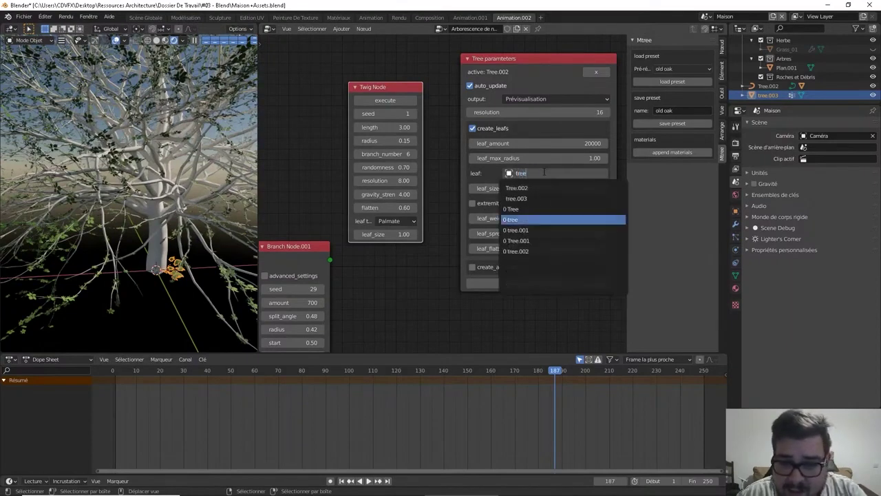
key(Up)
key(Up)
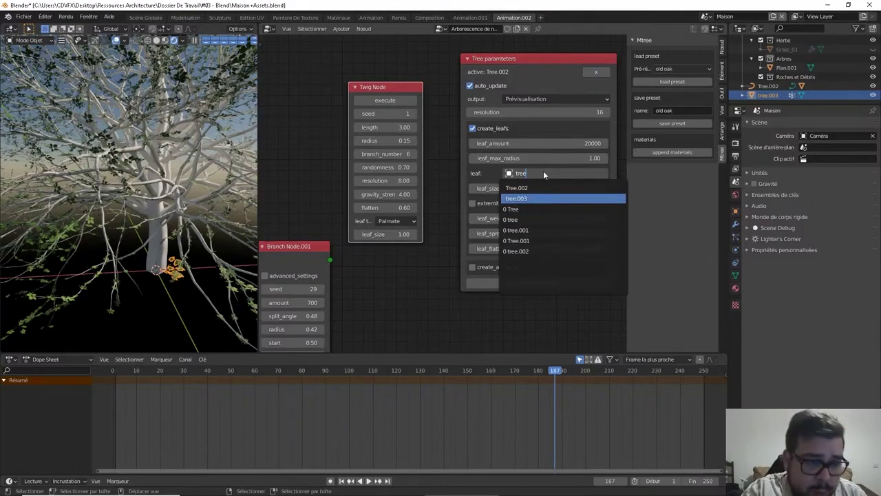
key(Return)
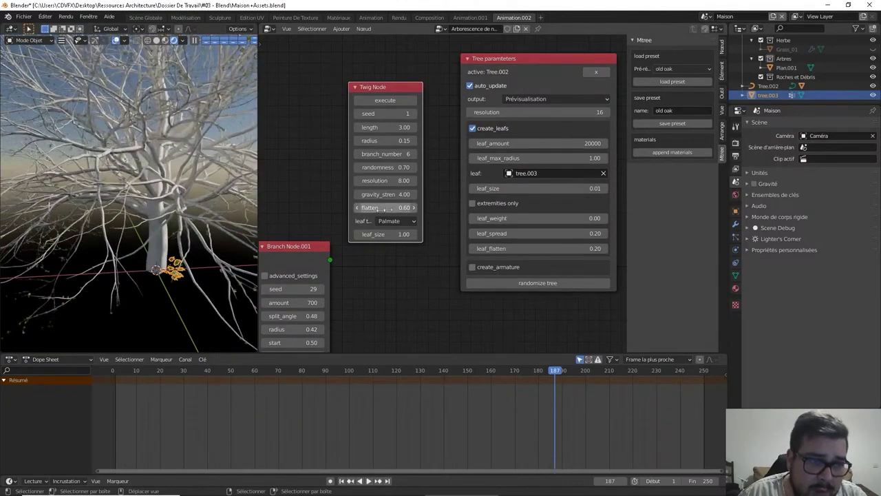
Set leaf_size to 1 in the Tree parameters node.
click(568, 190)
text(1)
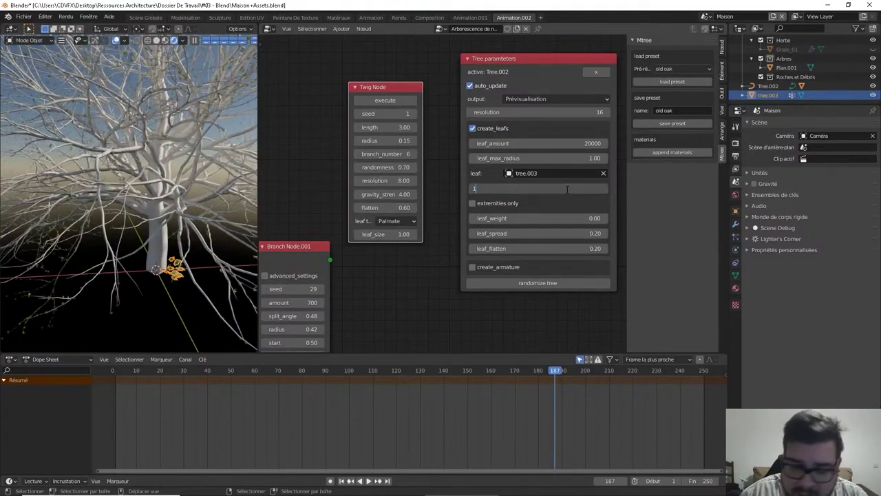
key(Return)
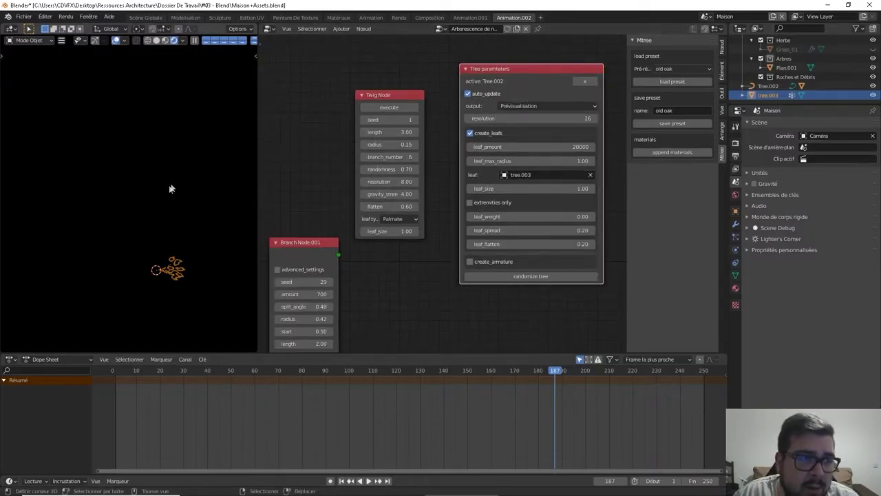
Reduce the Tree parameters node's leaf_size to 0.1 and inspect the foliage in the 3D viewport.
key(KP_1)
scroll(167, 185, up, 6)
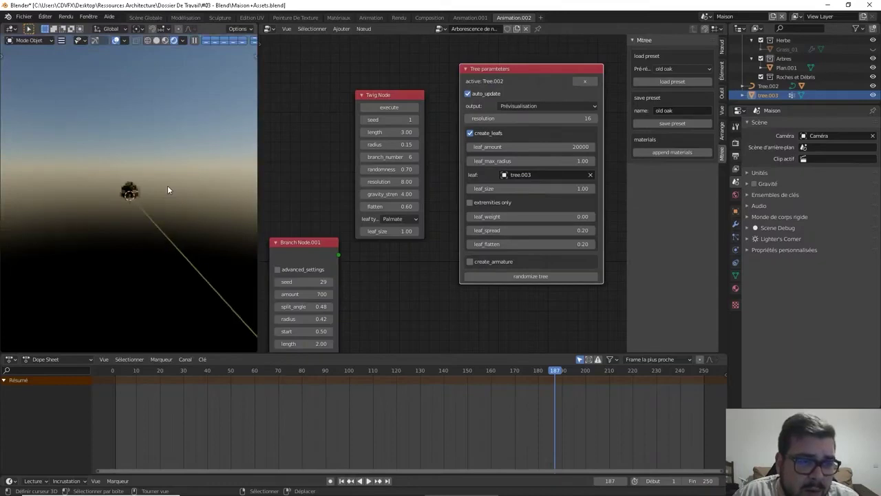
click(561, 185)
text(0.1)
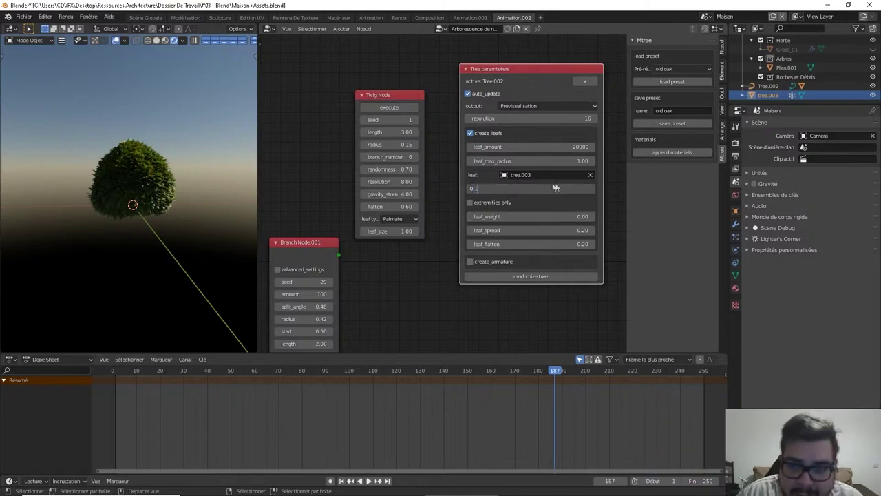
key(Return)
scroll(126, 203, up, 6)
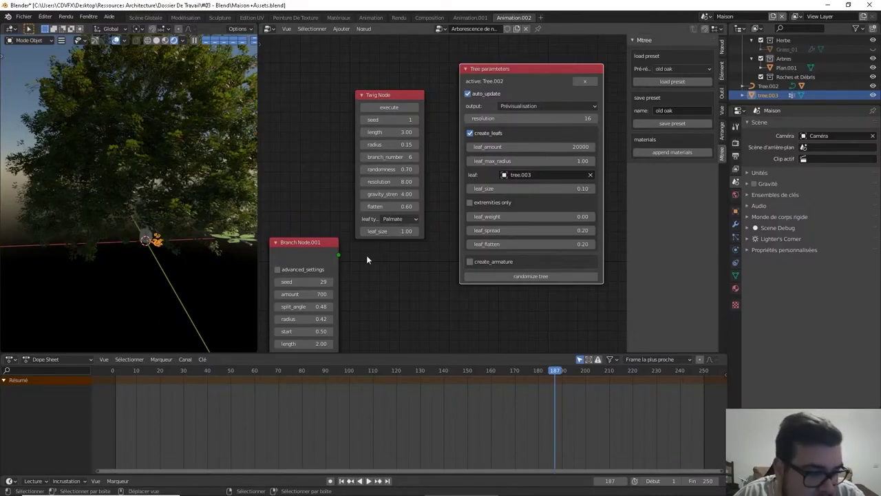
Set the amount in Branch Node.001 to 350 and check the whole tree in the Scène Globale workspace.
middle_drag(367, 257, 431, 175)
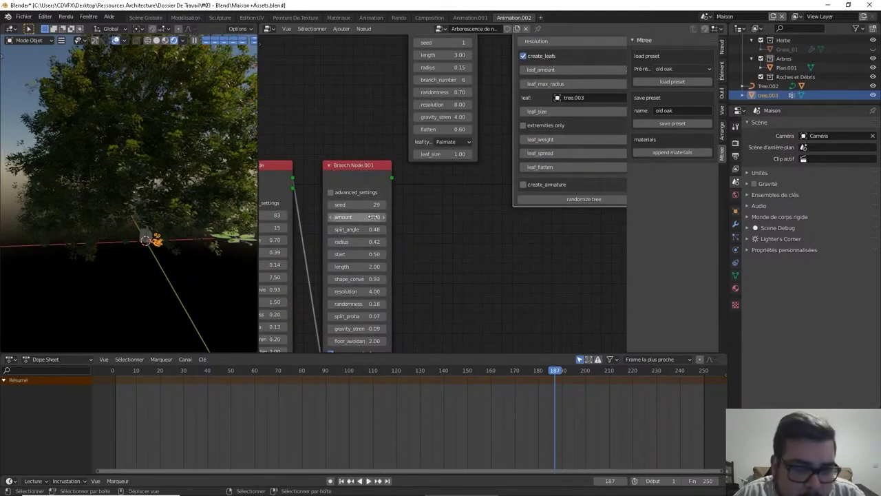
middle_drag(434, 216, 463, 206)
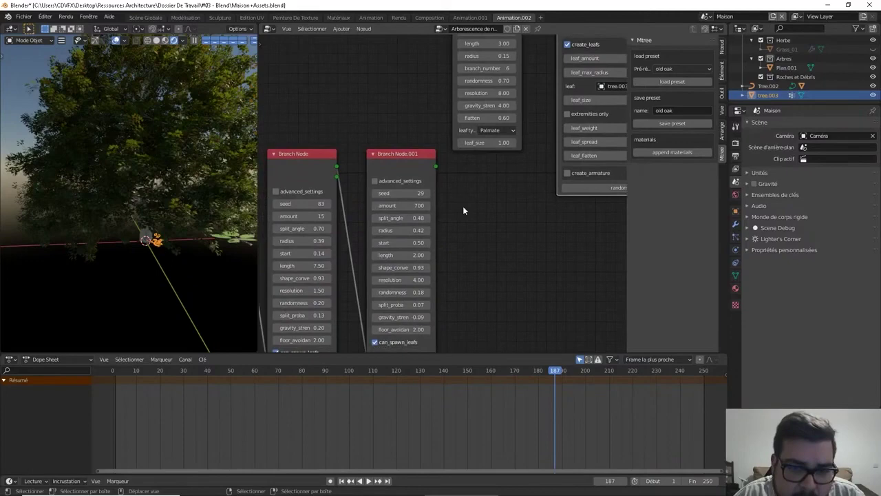
click(413, 207)
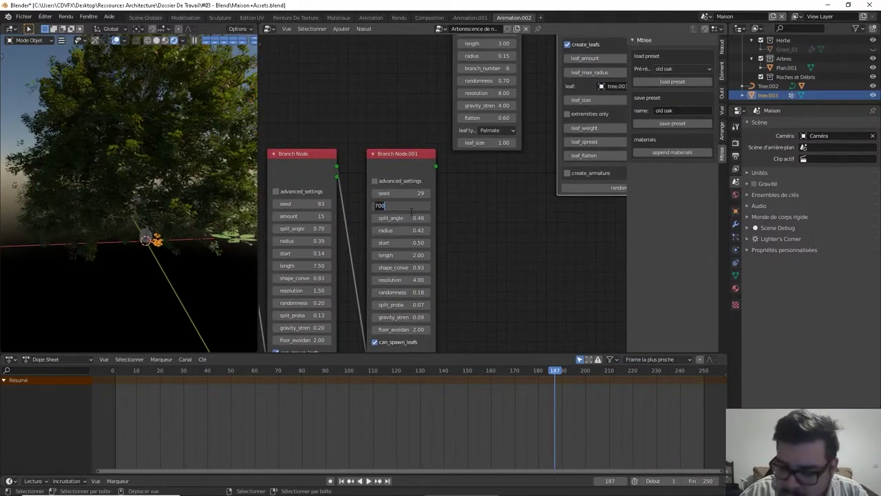
text(350)
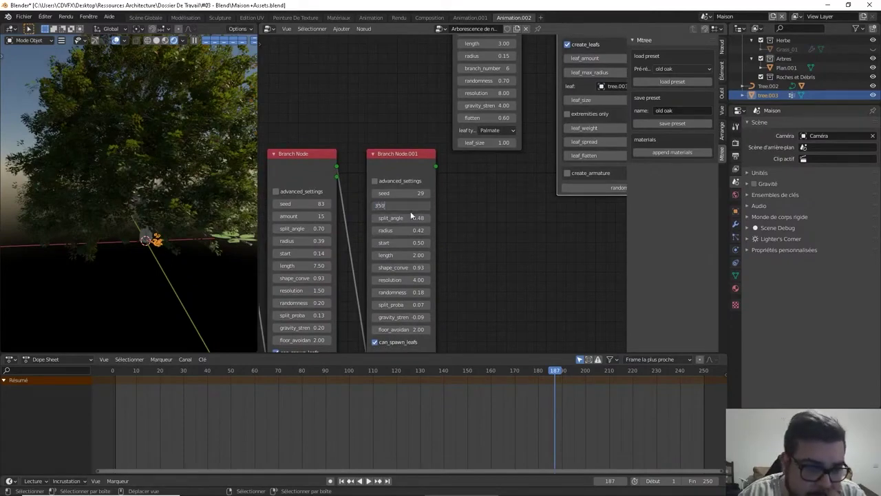
key(Return)
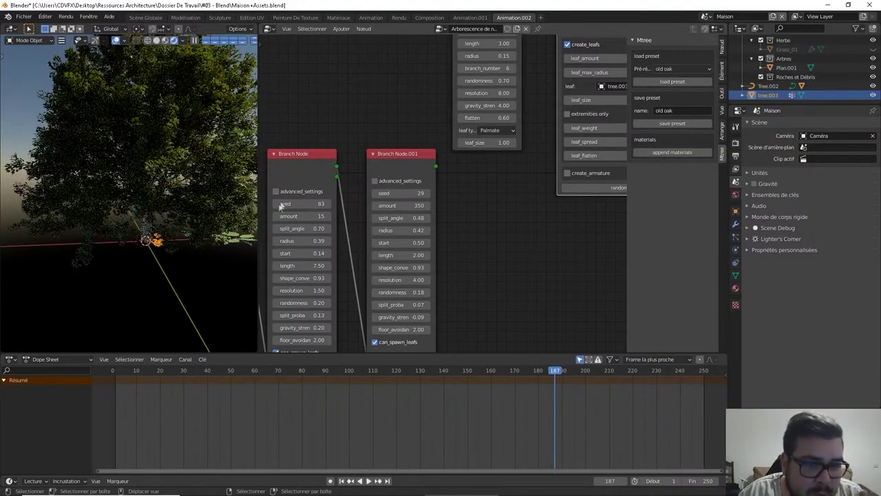
click(160, 19)
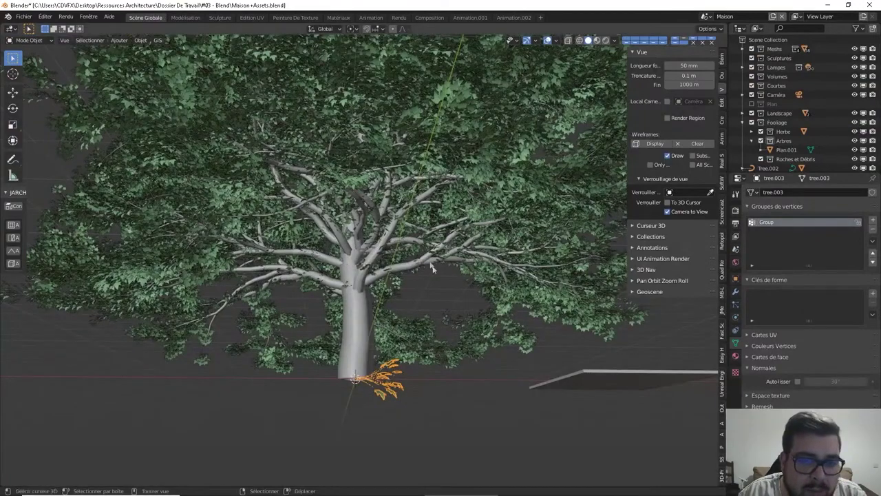
scroll(433, 273, down, 3)
middle_drag(429, 300, 420, 307)
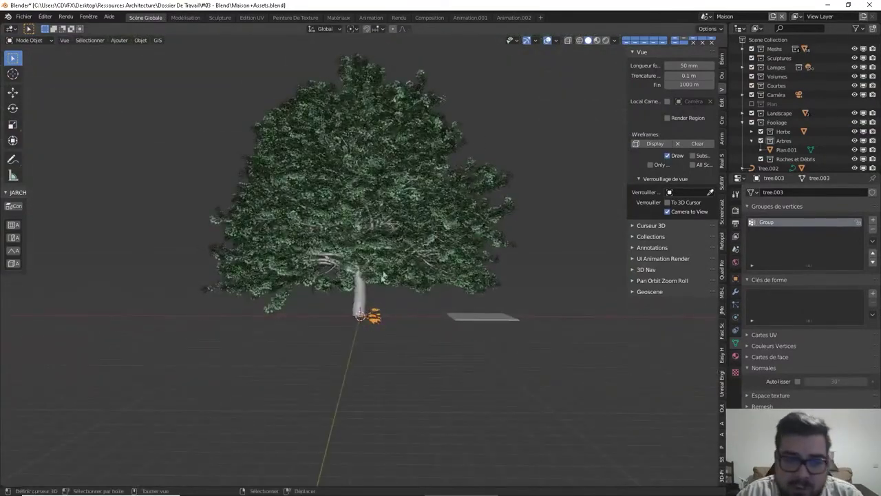
Set the Tree parameters node's output to Final in the Animation.002 workspace and delete the twig object tree.003.
click(514, 18)
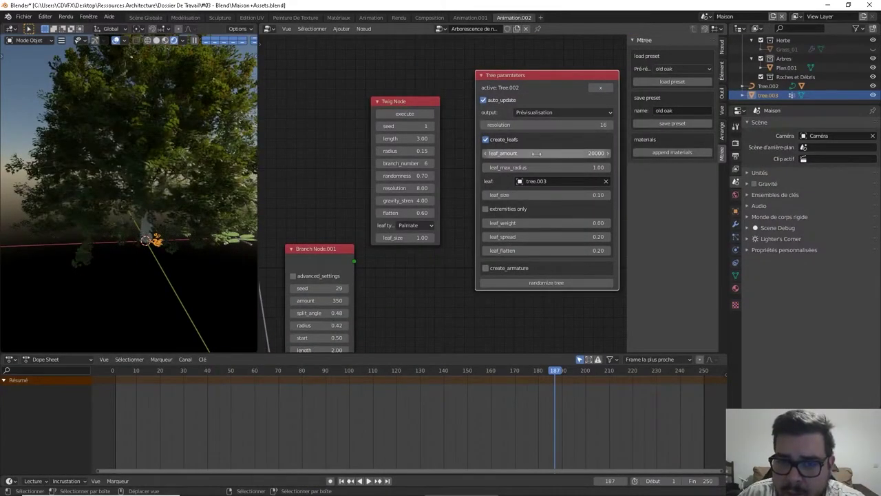
click(555, 113)
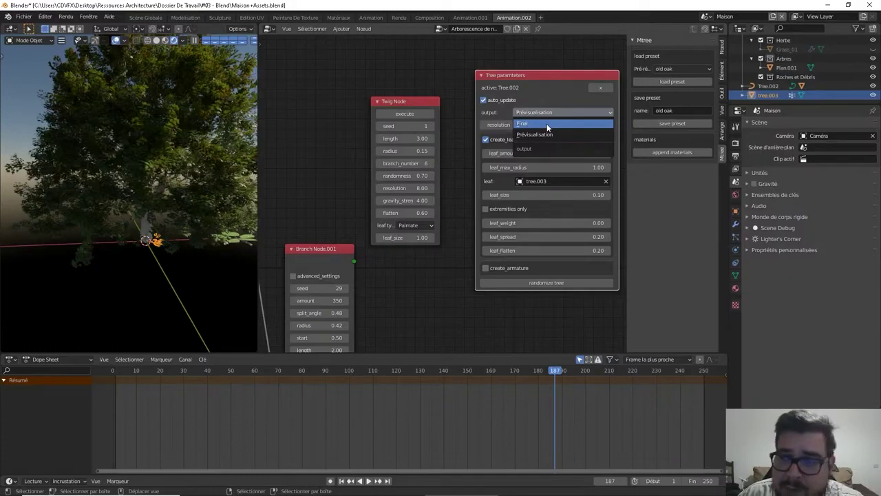
click(547, 125)
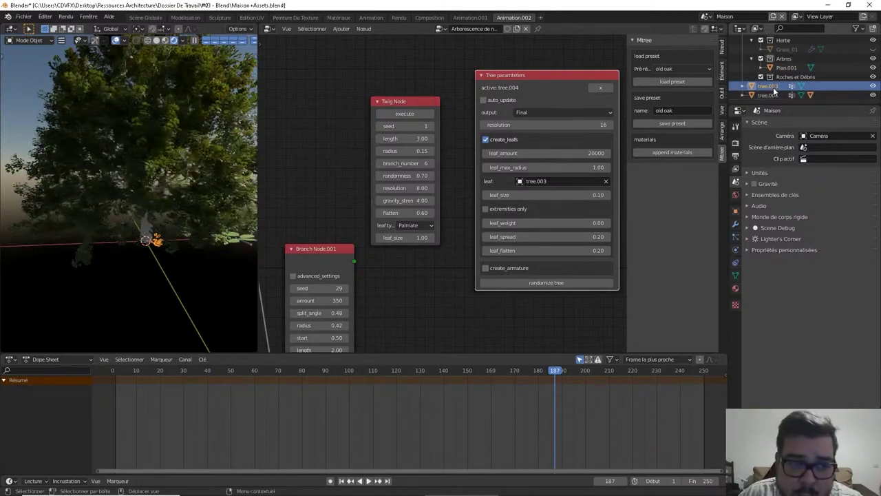
key(x)
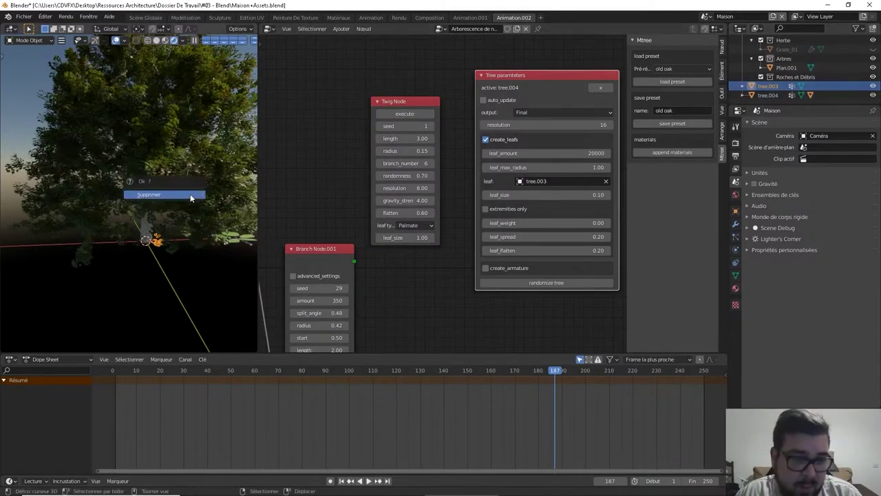
click(189, 194)
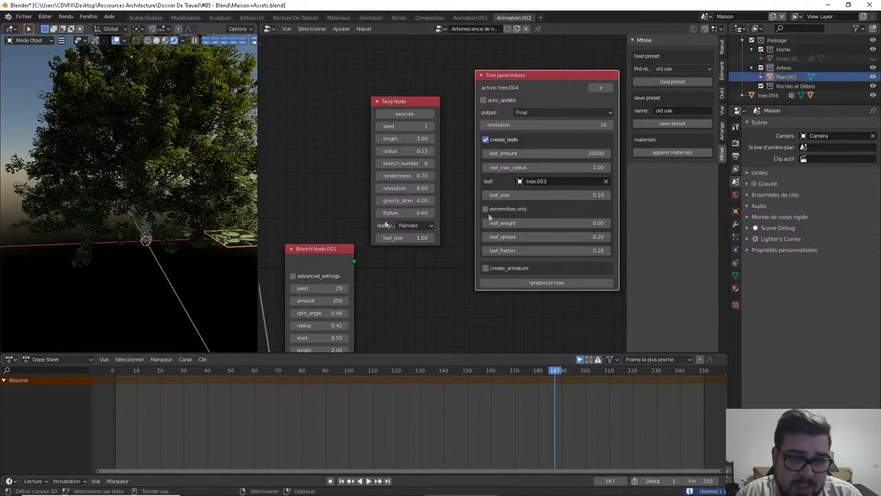
Rename Plan.001 in the Arbres collection as Feuille_01 and hide it in the viewport.
click(810, 77)
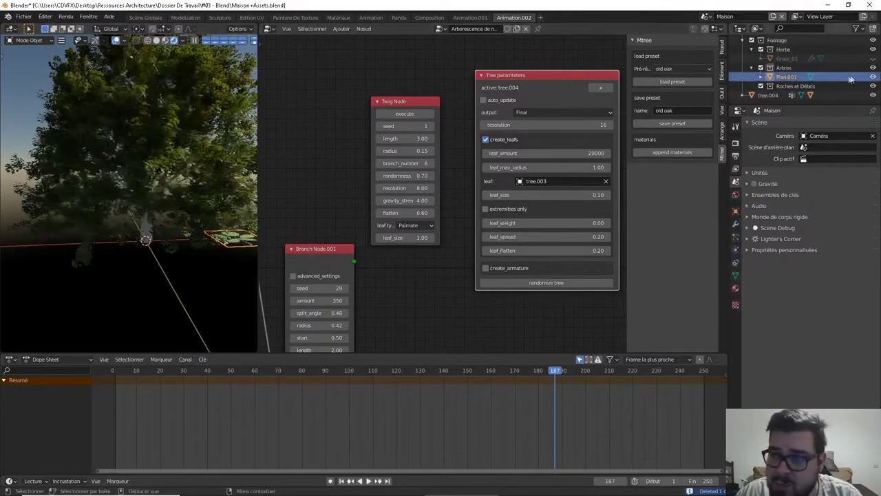
double_click(787, 77)
text(Feu)
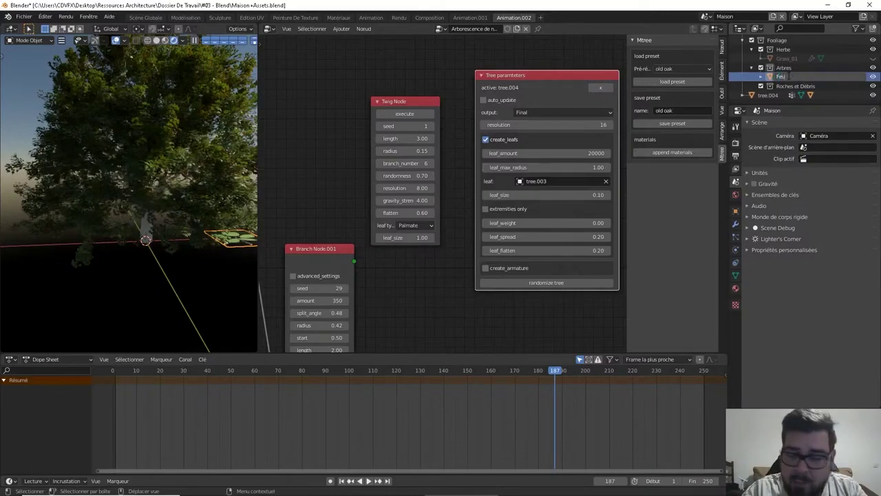
text(ille_01)
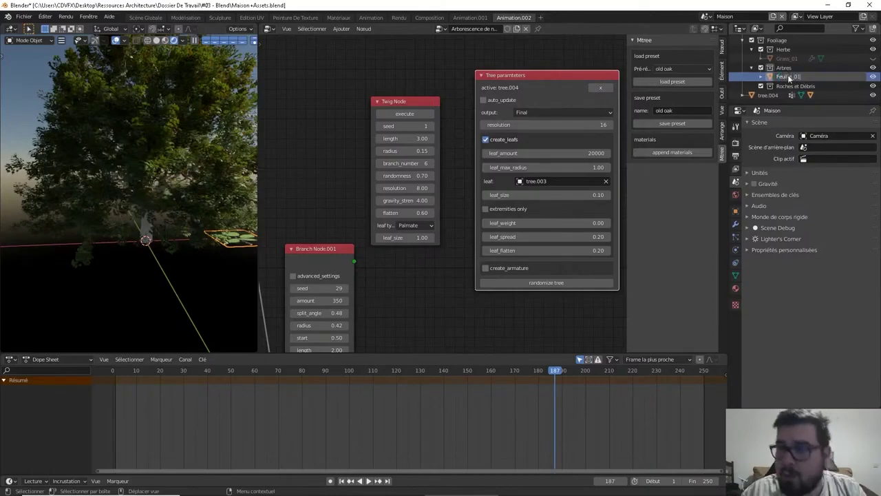
key(Return)
click(873, 77)
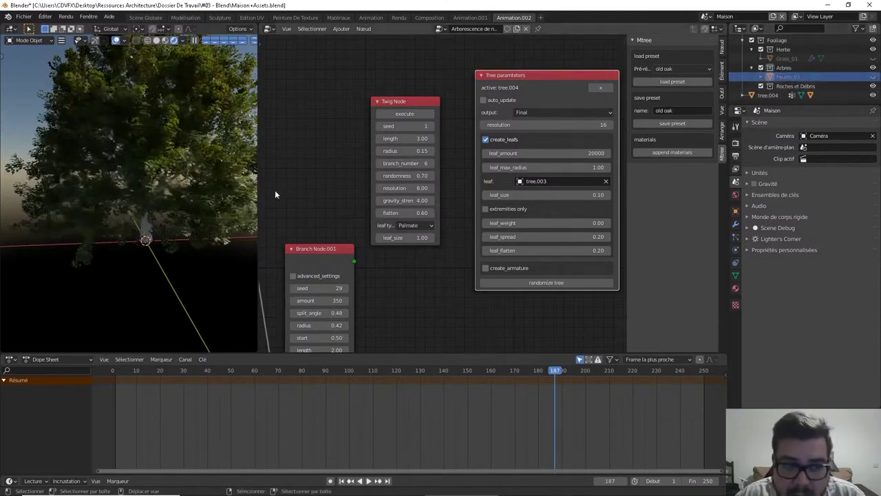
Open the Scène Globale workspace and select the leafs object under tree.004 in the outliner.
click(771, 95)
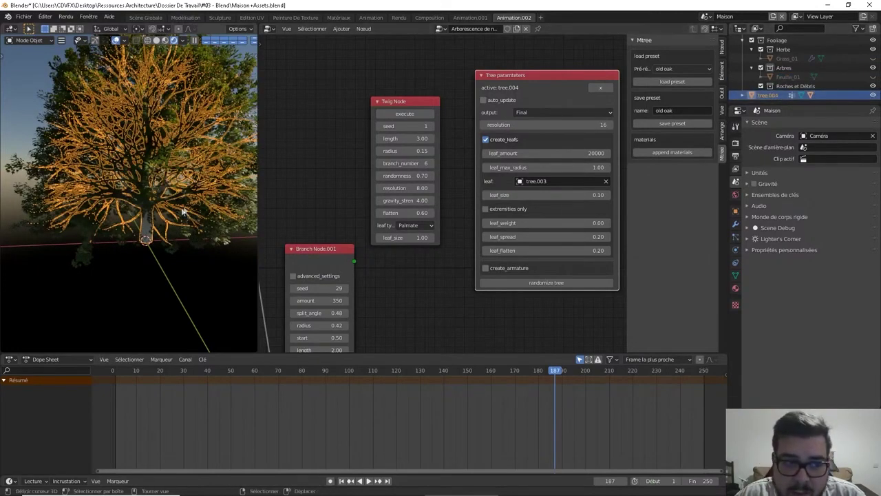
middle_drag(184, 207, 165, 199)
click(163, 197)
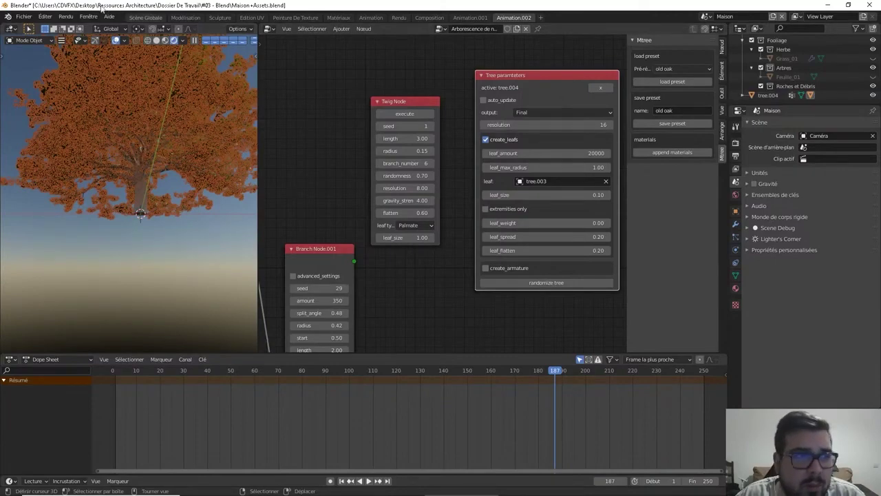
click(145, 17)
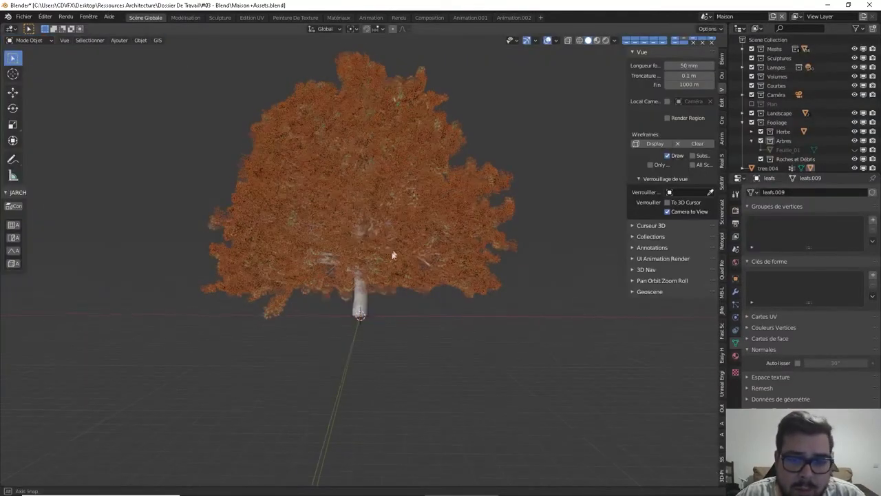
scroll(766, 168, down, 1)
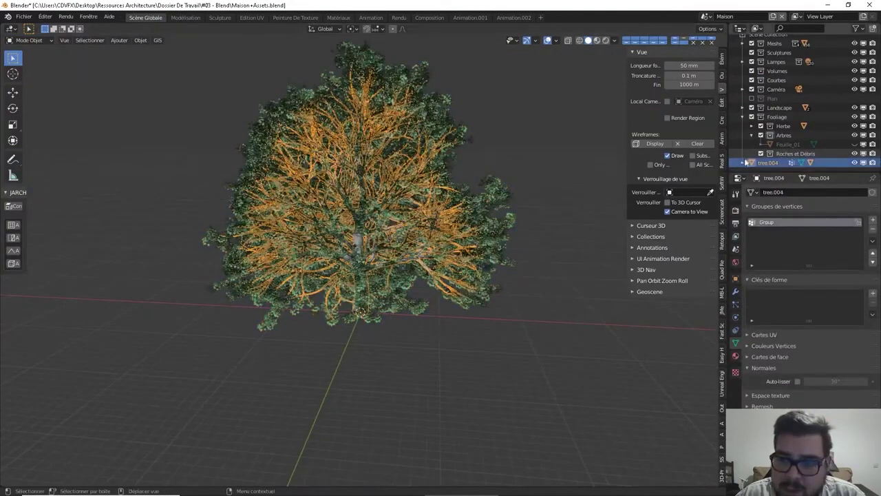
scroll(766, 167, down, 2)
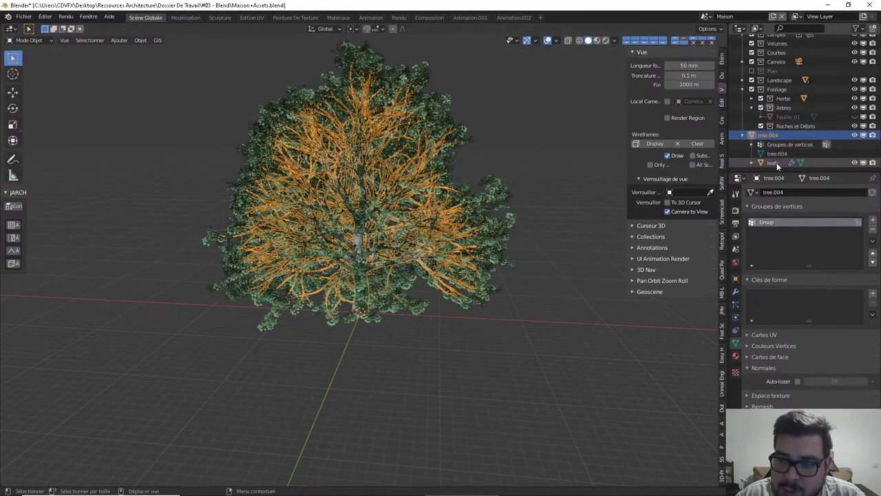
click(777, 162)
middle_drag(592, 249, 586, 237)
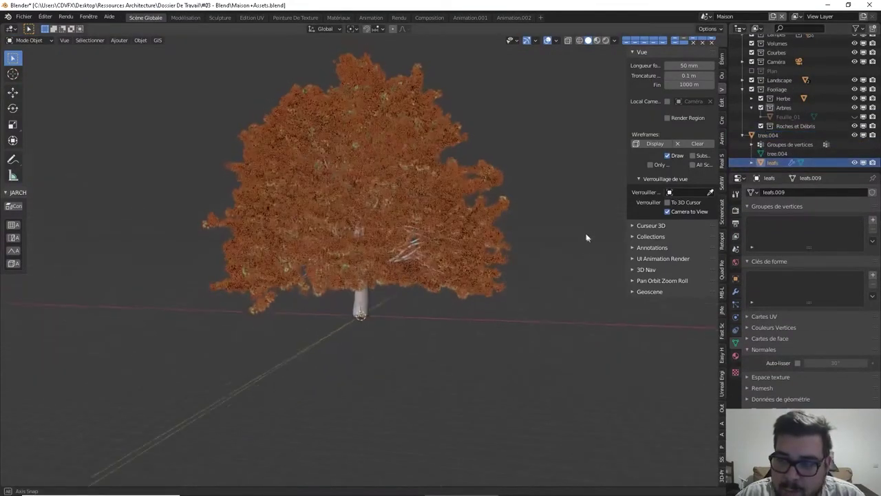
Set the emission number of the leafs object's hair particle system to 10000.
click(735, 291)
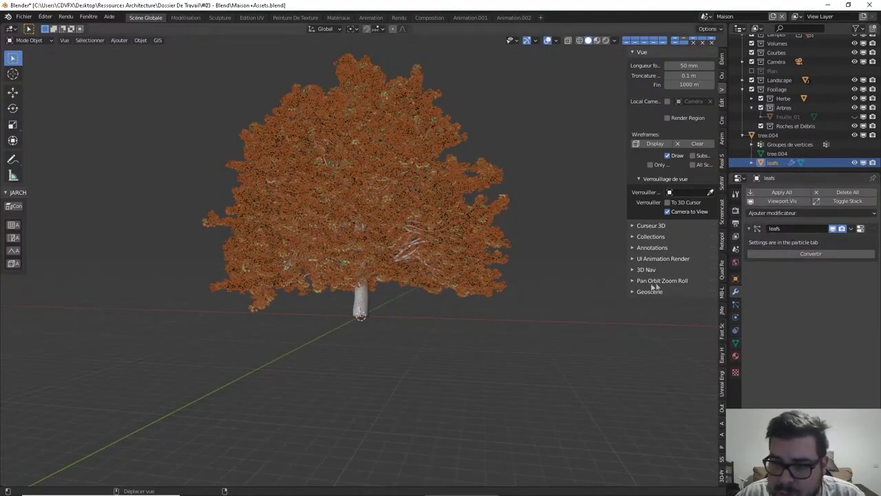
middle_drag(586, 282, 534, 274)
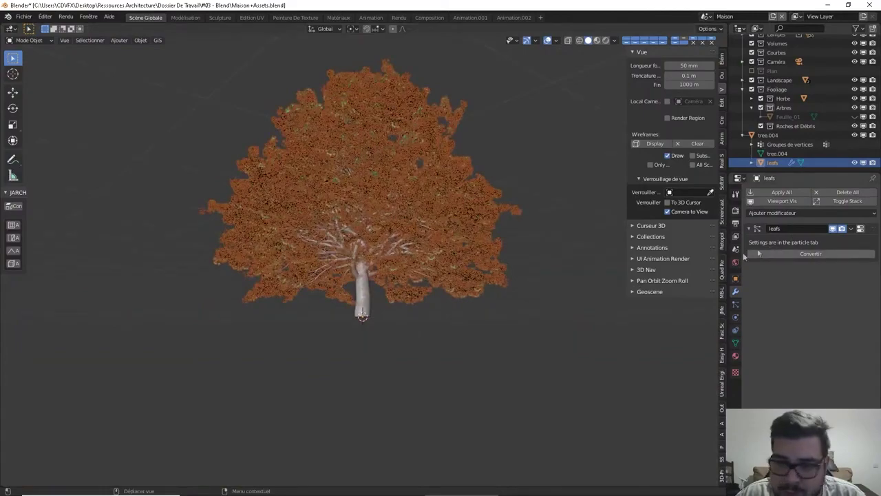
scroll(609, 274, up, 10)
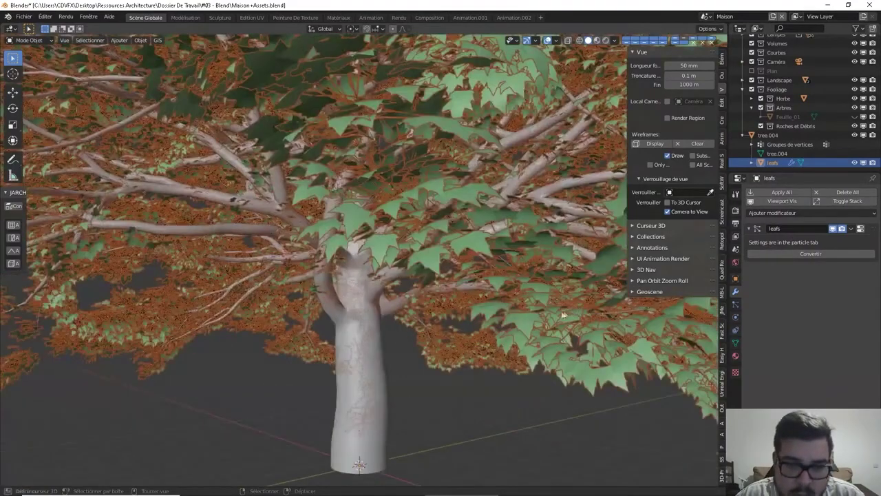
middle_drag(563, 314, 553, 318)
scroll(553, 318, down, 2)
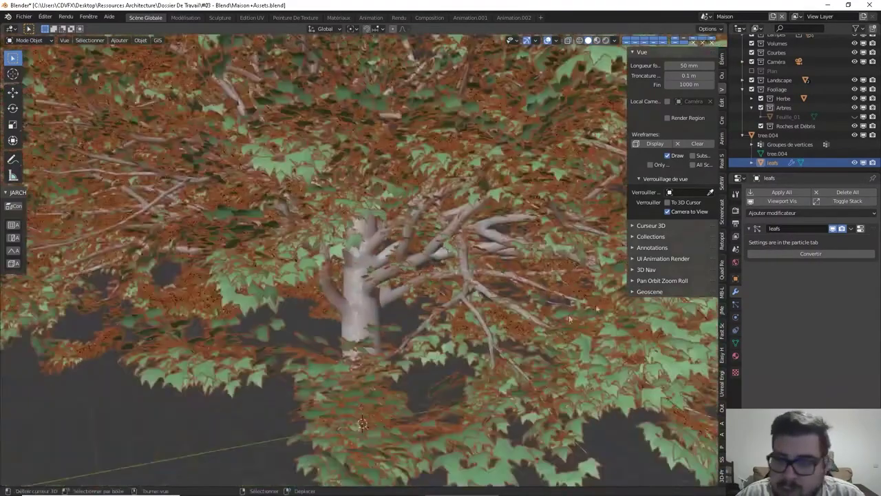
click(735, 303)
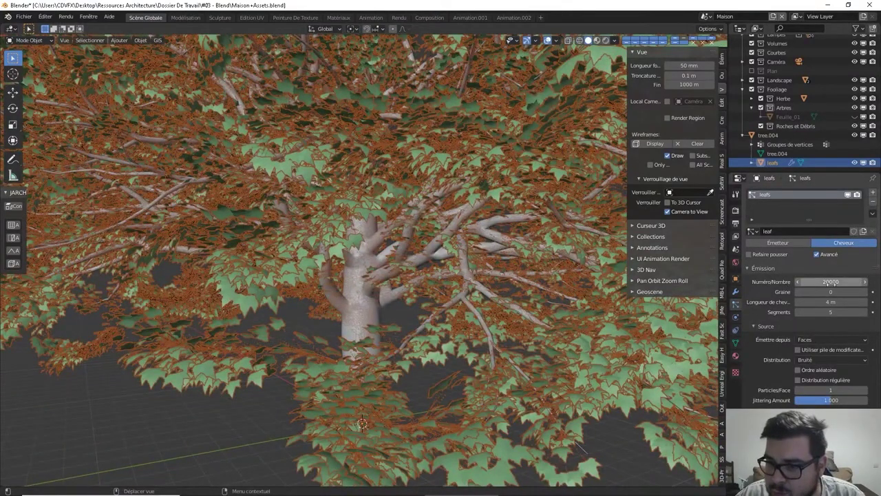
click(830, 281)
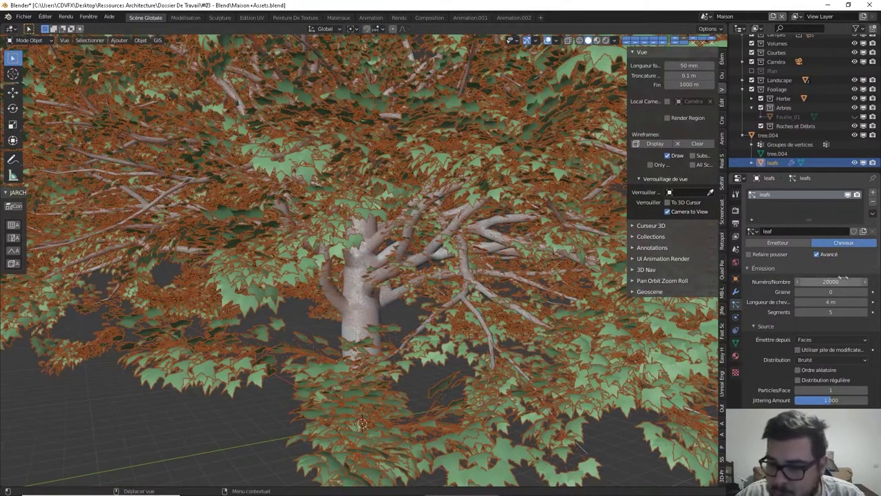
text(100)
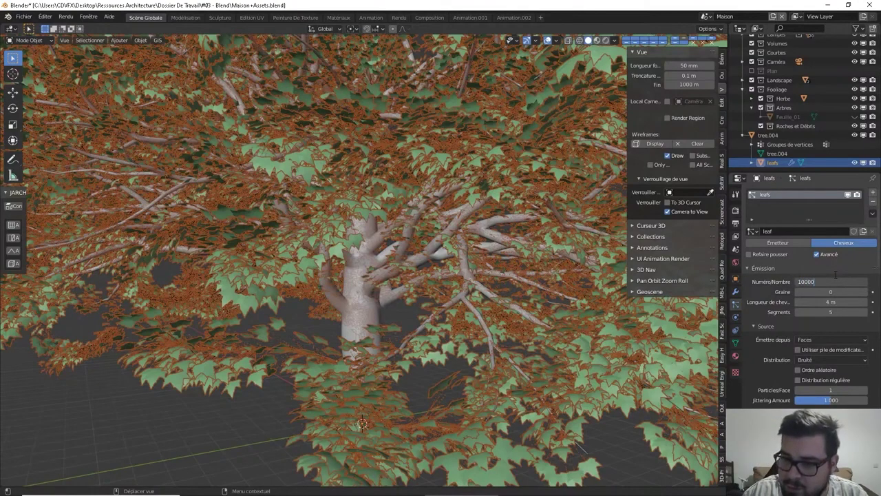
text(00)
key(Return)
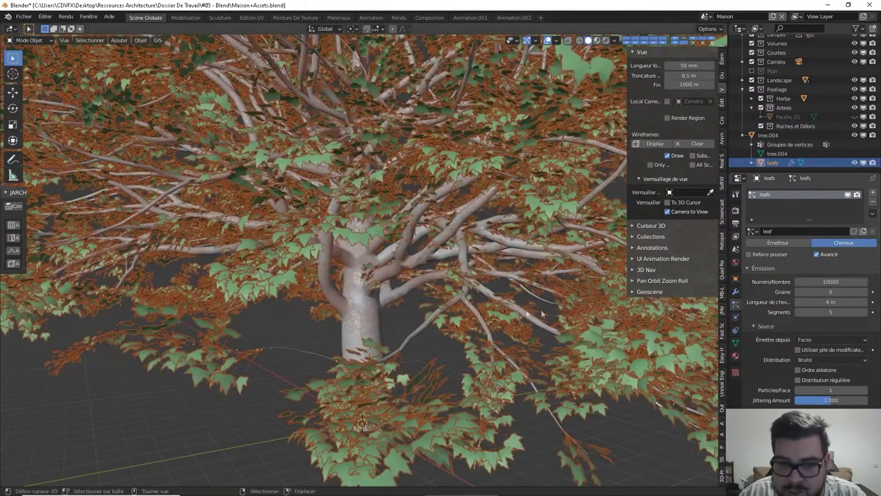
Preview the deselected tree in rendered viewport shading and examine the foliage and branches up close.
scroll(469, 320, down, 5)
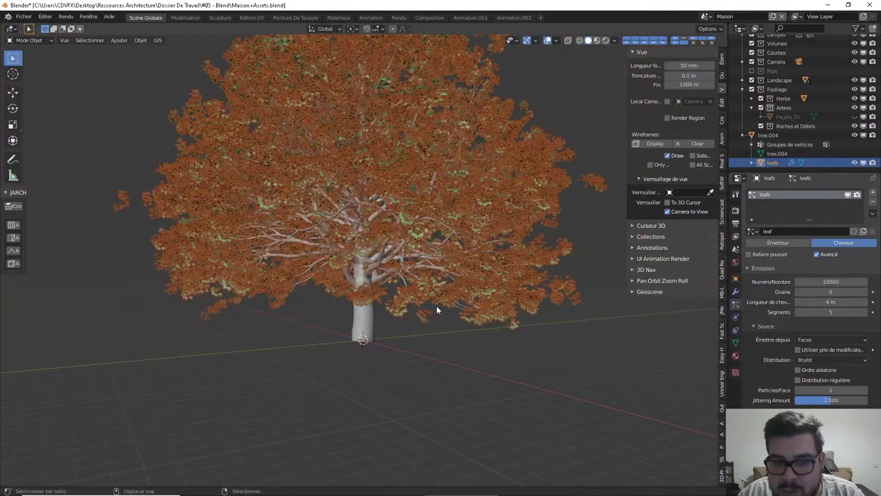
key(shift+z)
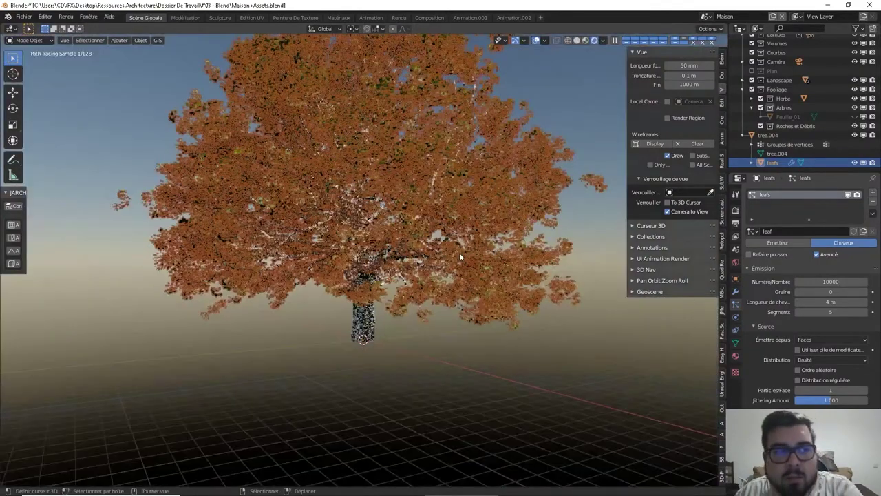
key(a)
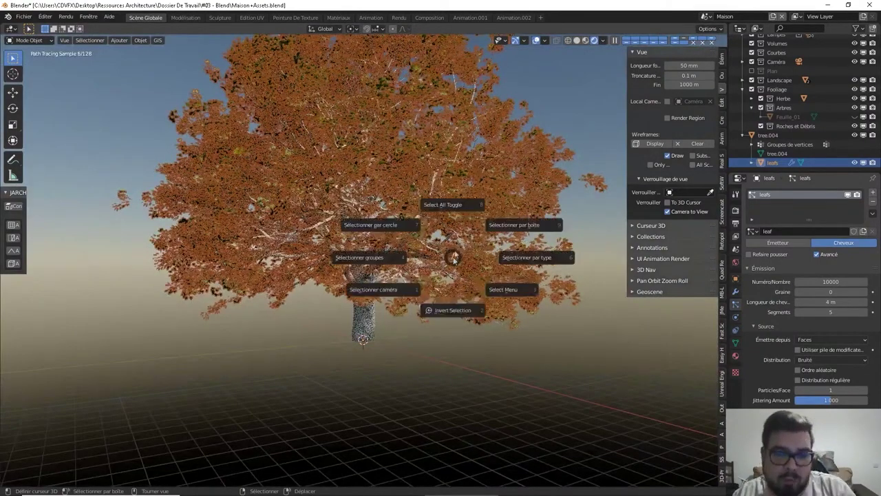
click(458, 217)
scroll(459, 218, up, 4)
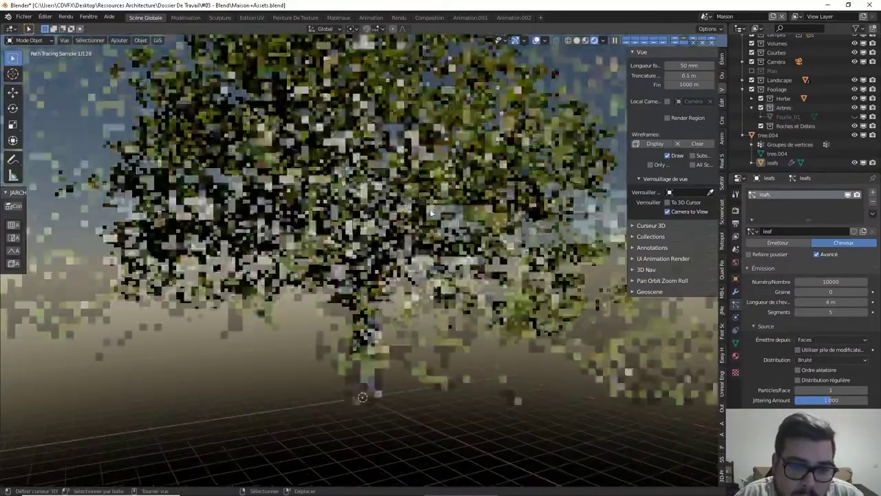
scroll(435, 214, up, 4)
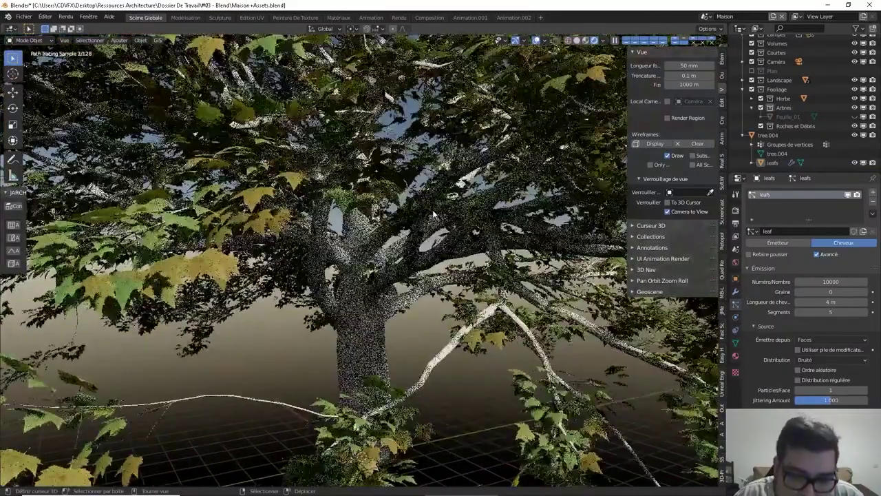
Return the viewport to solid shading and set the emission number of the leafs hair particle system to 20000.
scroll(435, 214, up, 3)
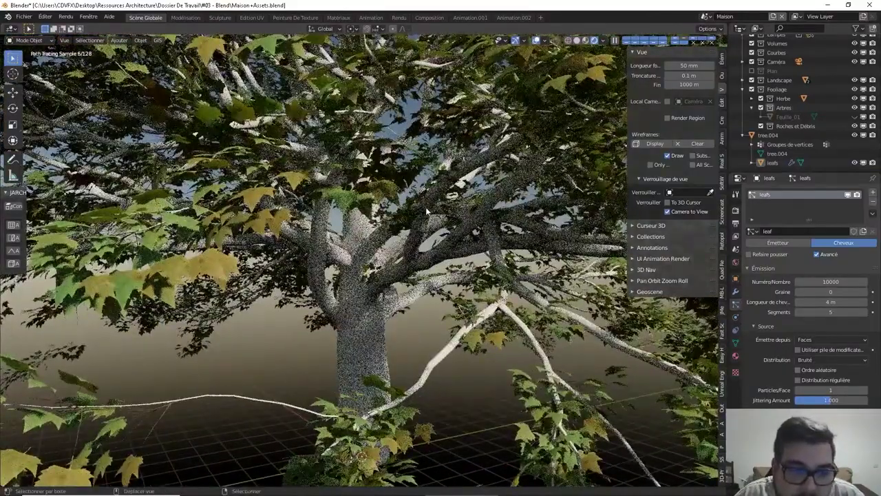
scroll(425, 207, down, 10)
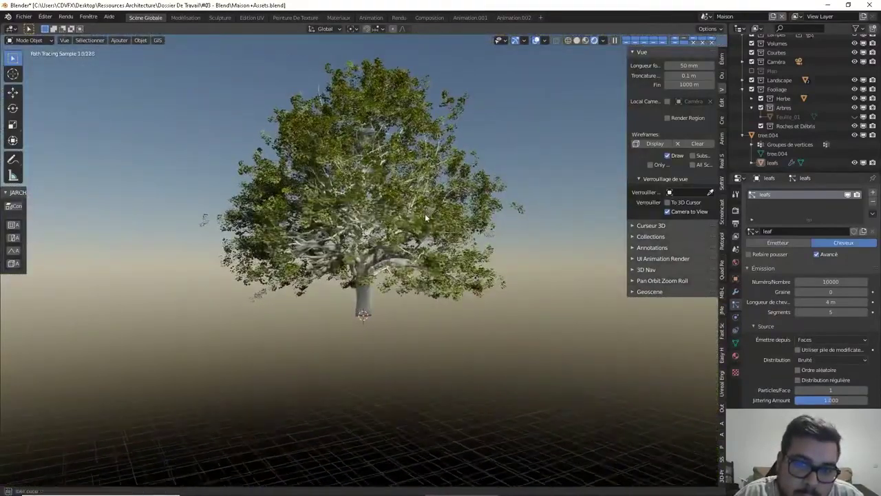
middle_drag(425, 207, 425, 214)
key(z)
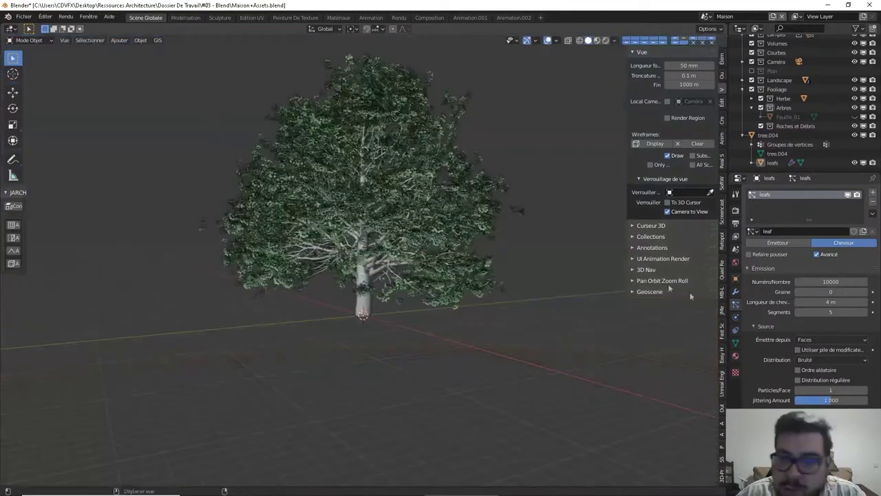
click(816, 281)
text(2000)
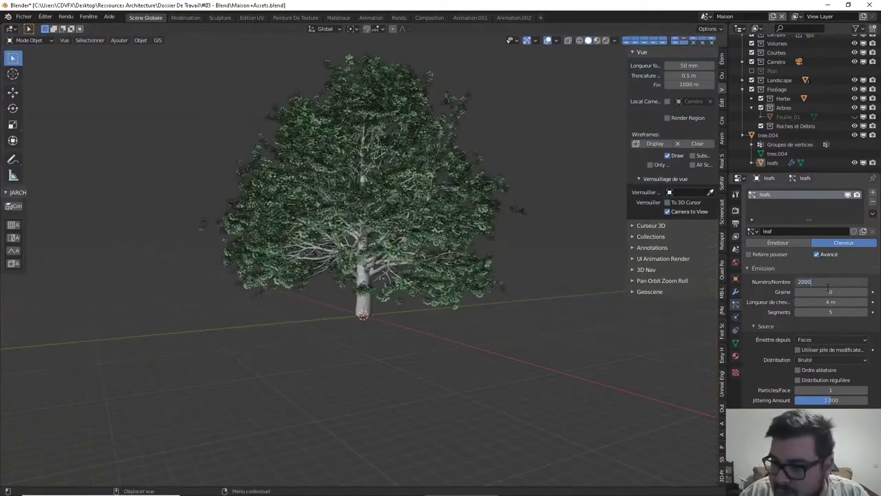
text(0)
key(Return)
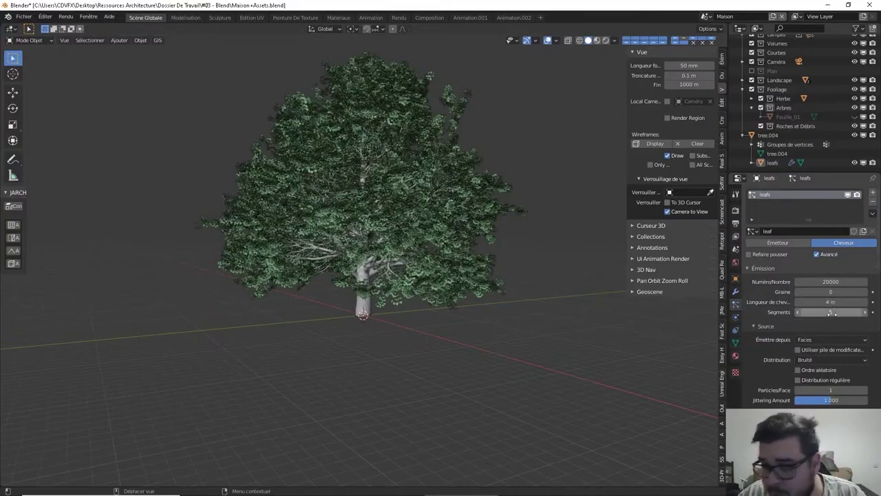
Set the segments of the leafs hair particles to 2.
click(832, 313)
text(2)
key(Return)
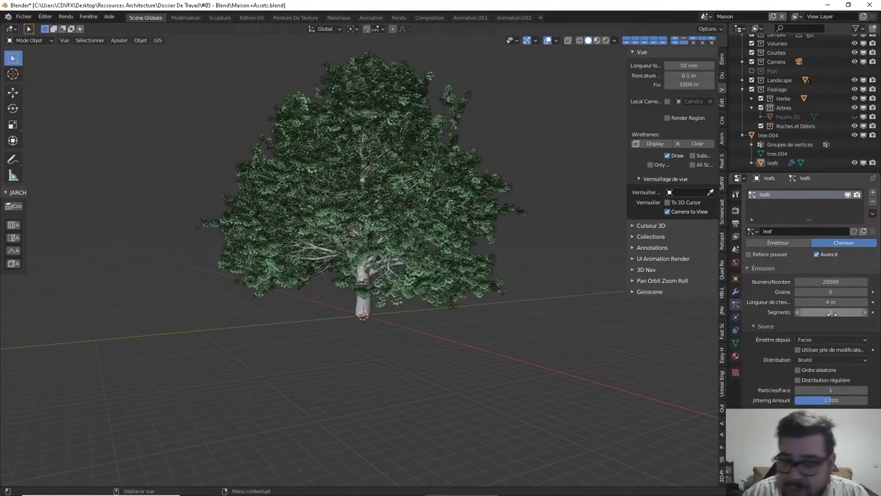
click(832, 313)
text(21)
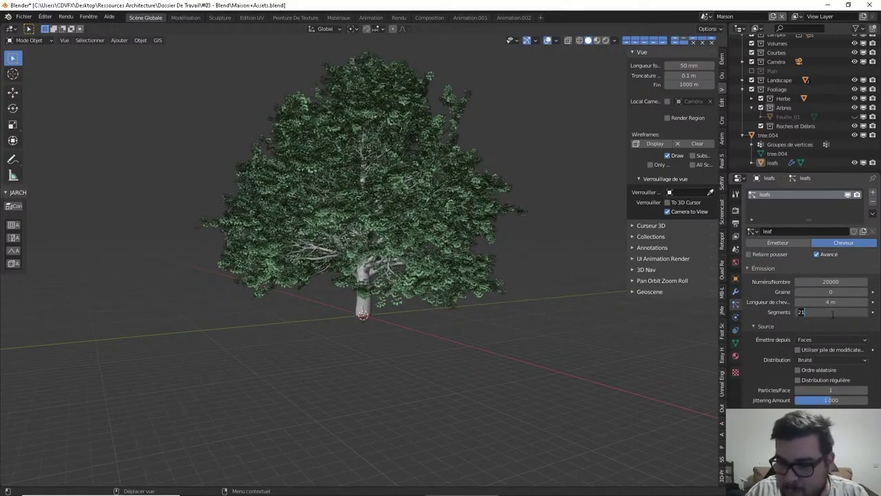
text(2)
key(Return)
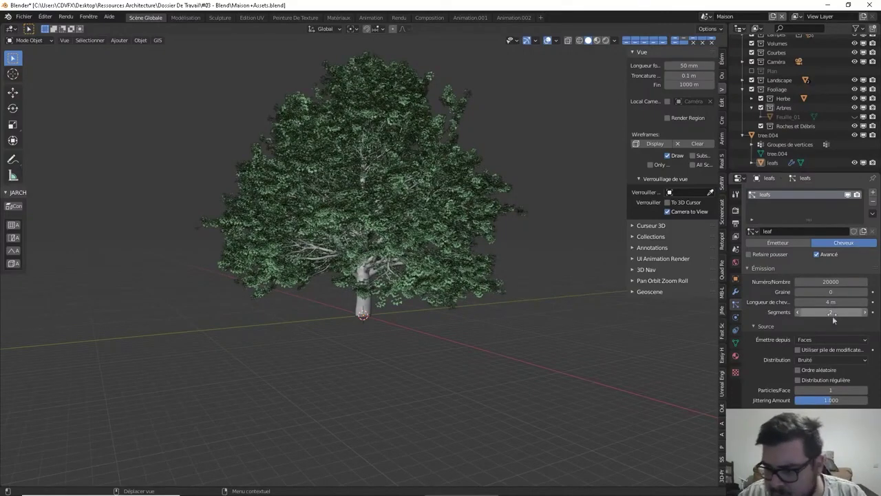
Try simple and interpolated children on the leafs particle system, set them back to none, and collapse the vertex group settings.
scroll(839, 324, down, 3)
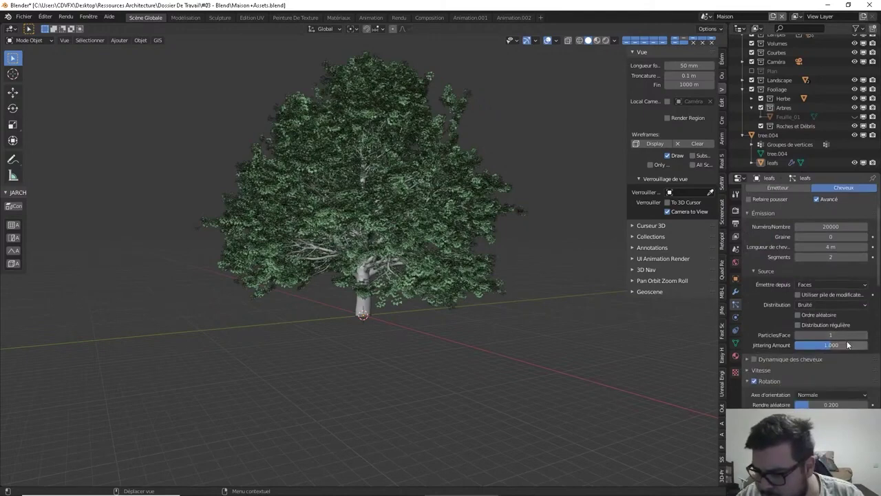
scroll(778, 380, down, 5)
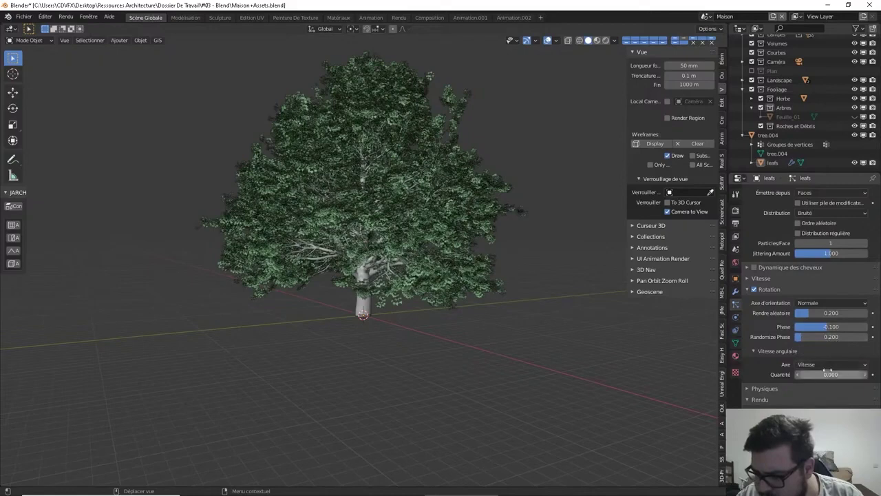
scroll(838, 366, down, 4)
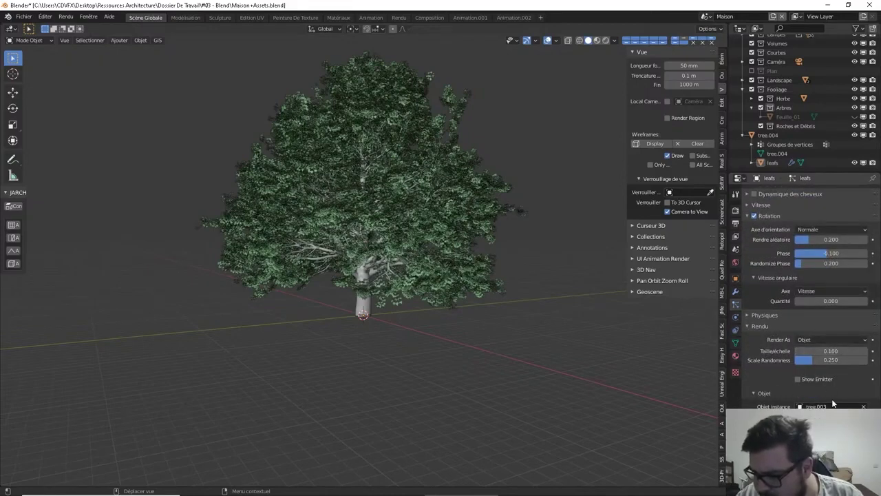
scroll(833, 380, down, 3)
scroll(834, 384, down, 3)
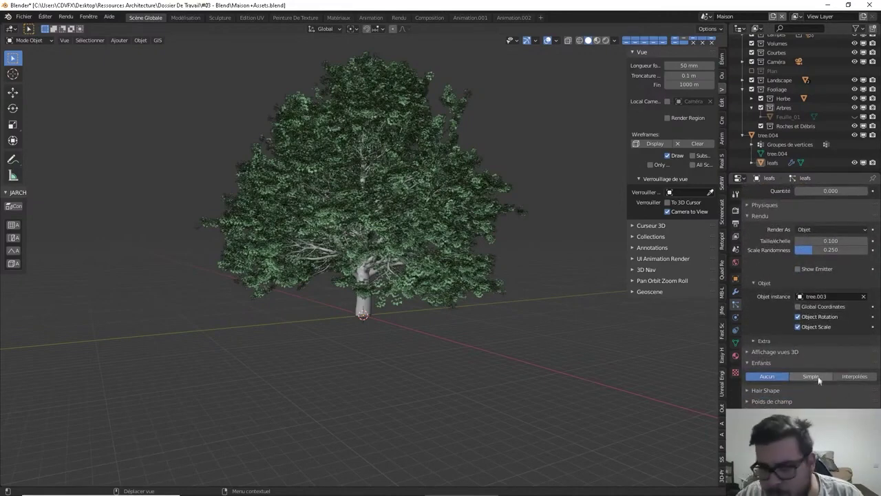
click(821, 376)
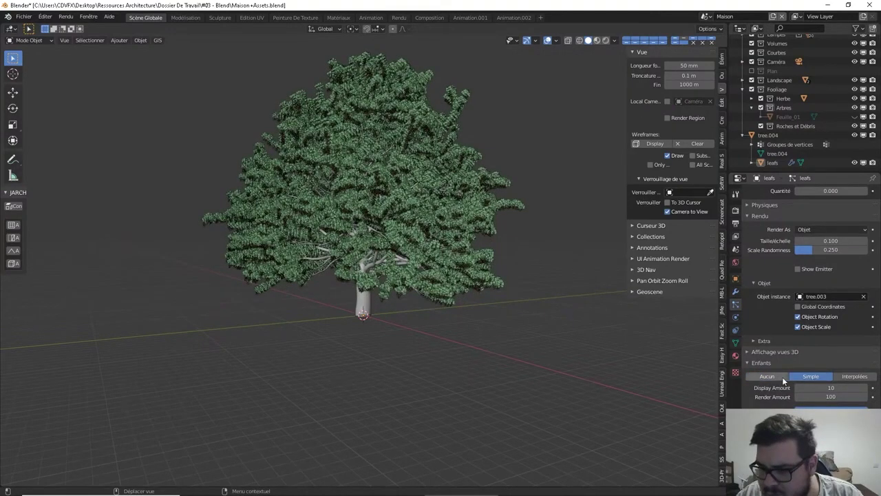
click(782, 377)
click(853, 376)
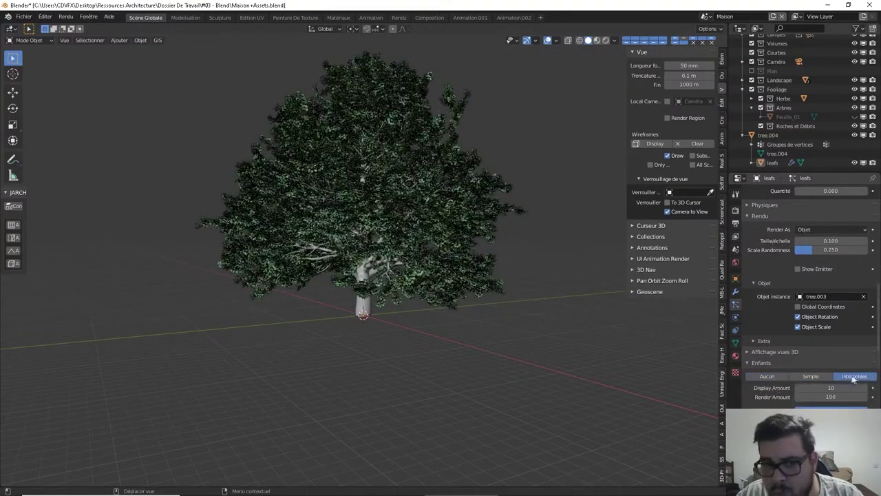
scroll(448, 313, up, 5)
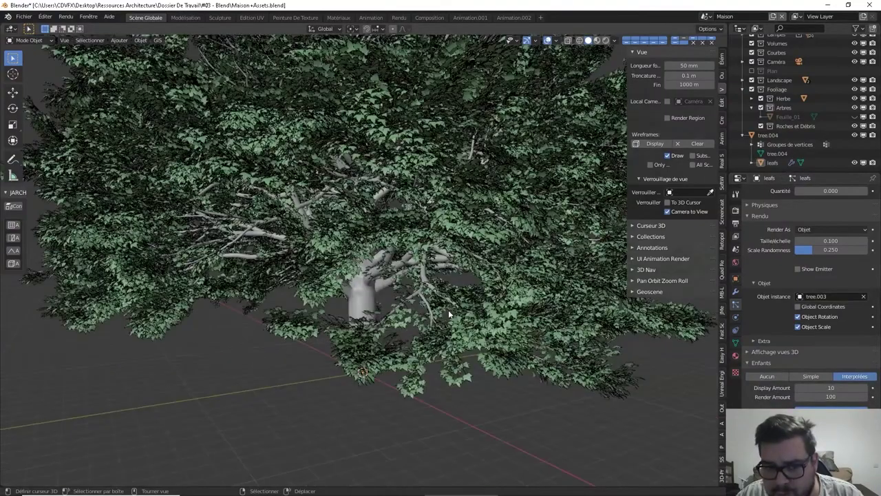
scroll(448, 313, up, 3)
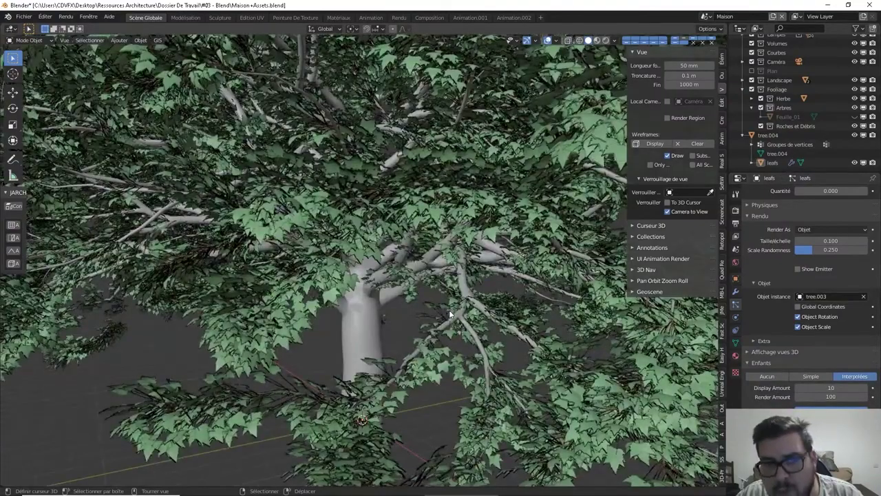
scroll(448, 313, down, 3)
click(768, 377)
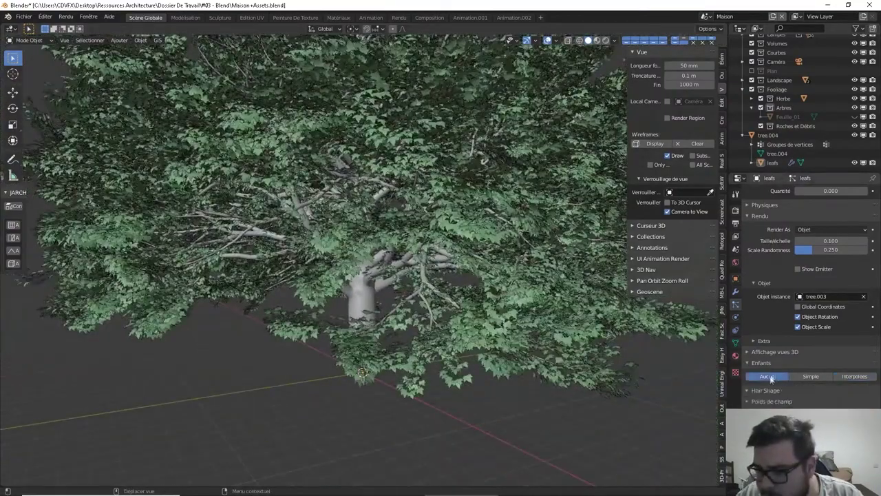
scroll(808, 354, down, 5)
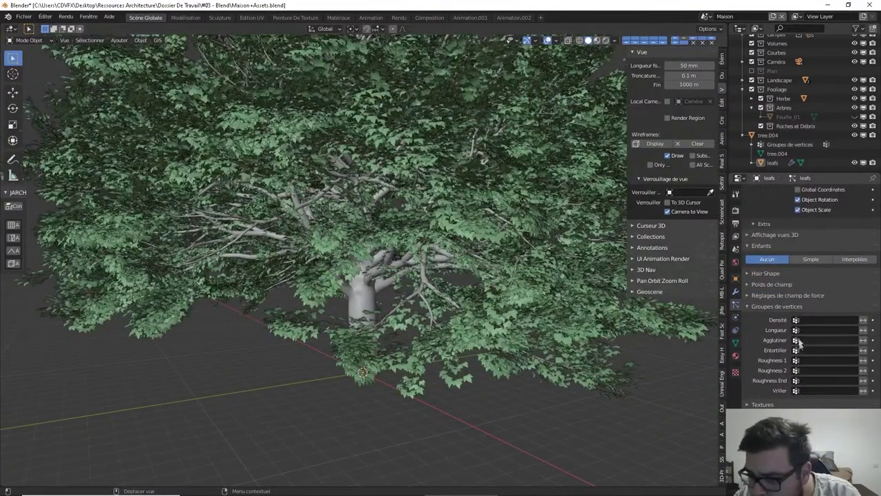
click(748, 308)
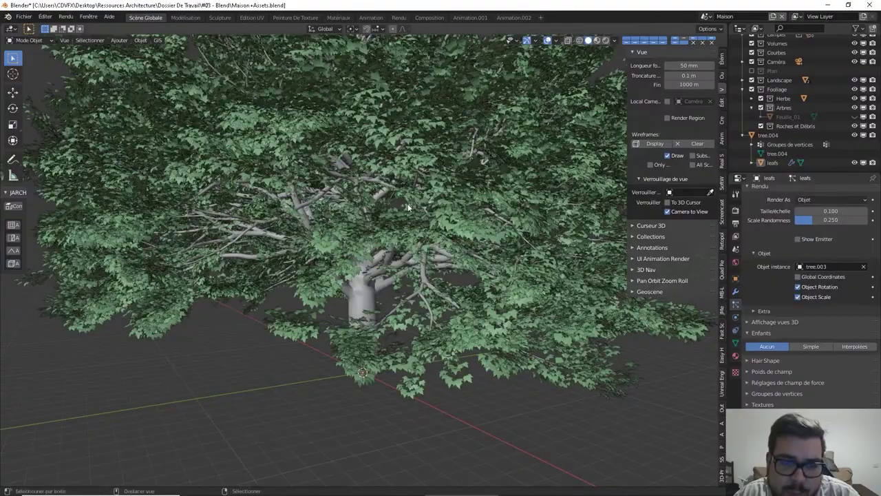
Isolate the tree.004 trunk and branches in local view and assign a new material named M_Bark.
middle_drag(407, 203, 417, 236)
scroll(390, 218, down, 3)
click(351, 319)
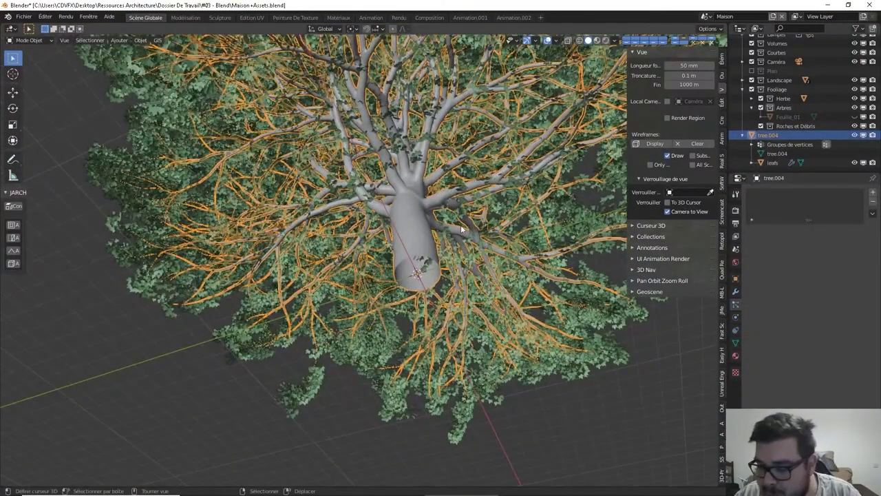
key(KP_Divide)
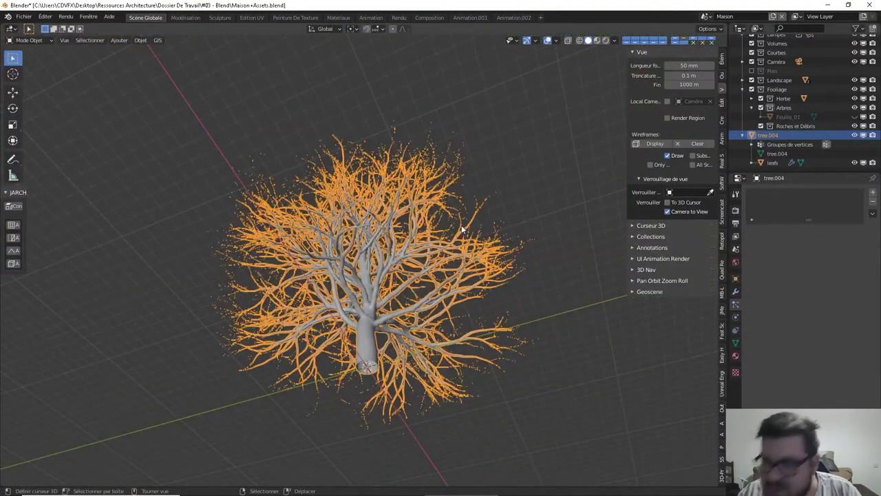
click(736, 356)
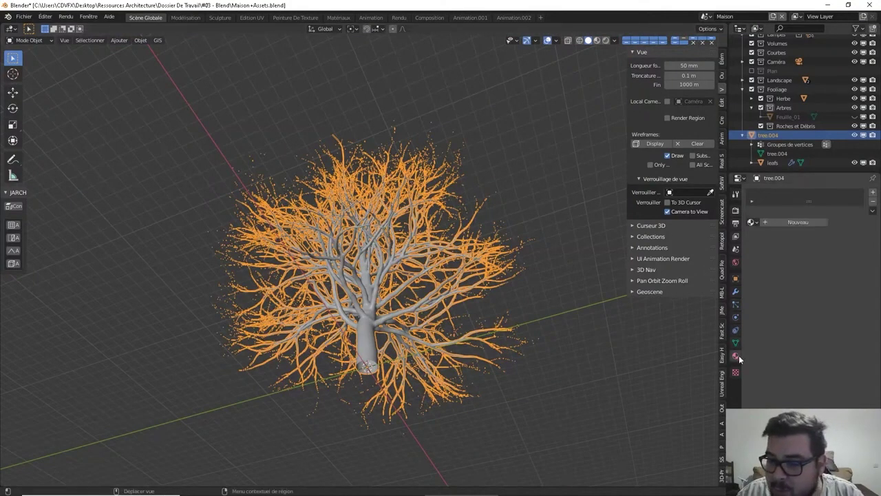
click(799, 222)
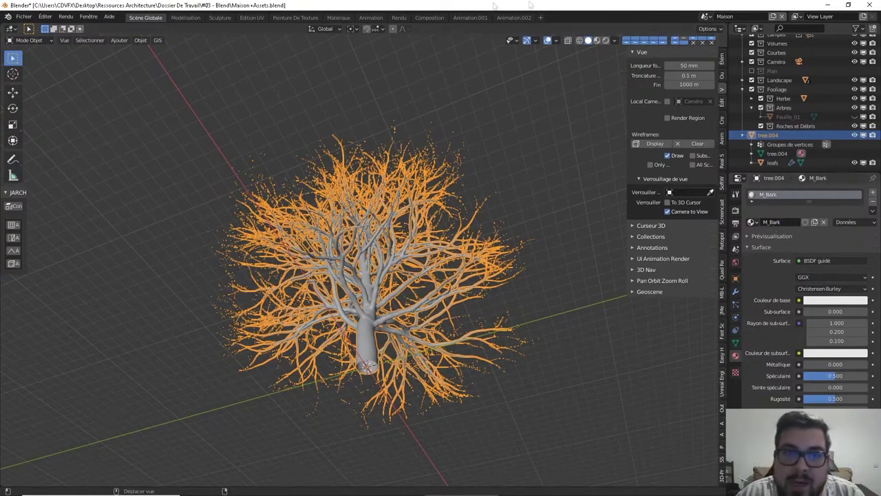
Open the Matériaux workspace, toggle local view to bring the tree into sight, and enlarge the 3D viewport to full height around the trunk.
click(339, 18)
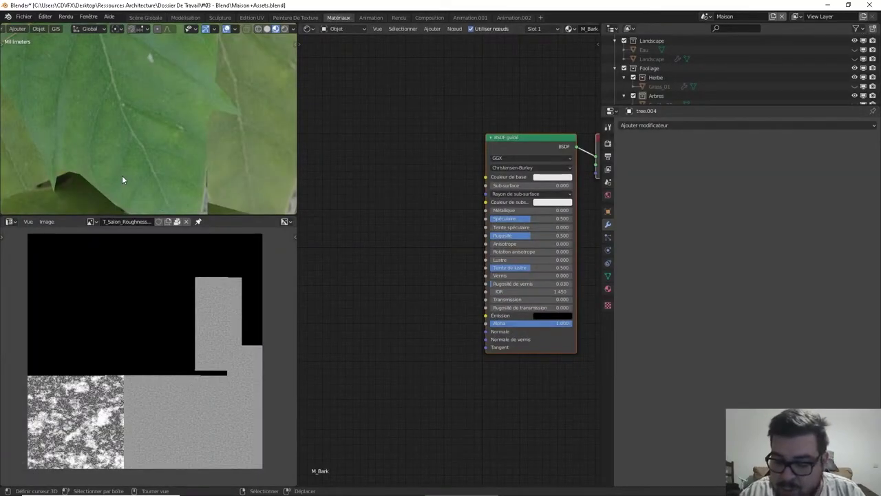
key(KP_Divide)
middle_drag(164, 175, 174, 201)
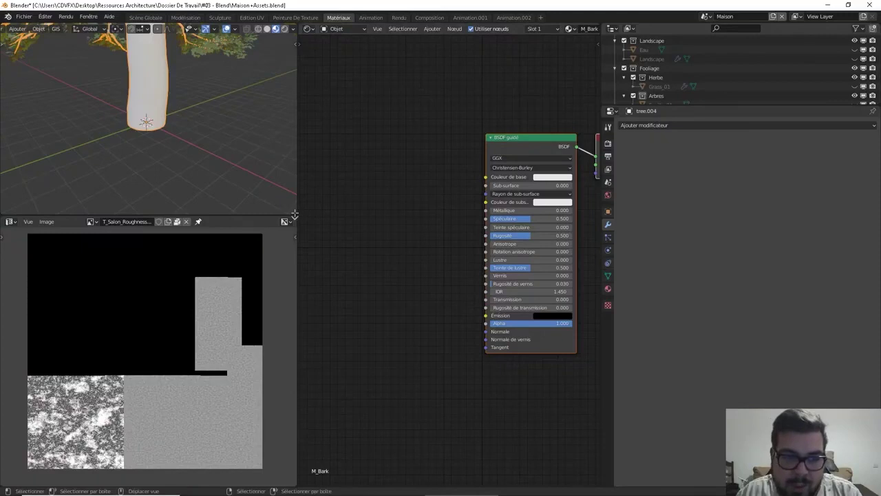
drag(294, 214, 294, 241)
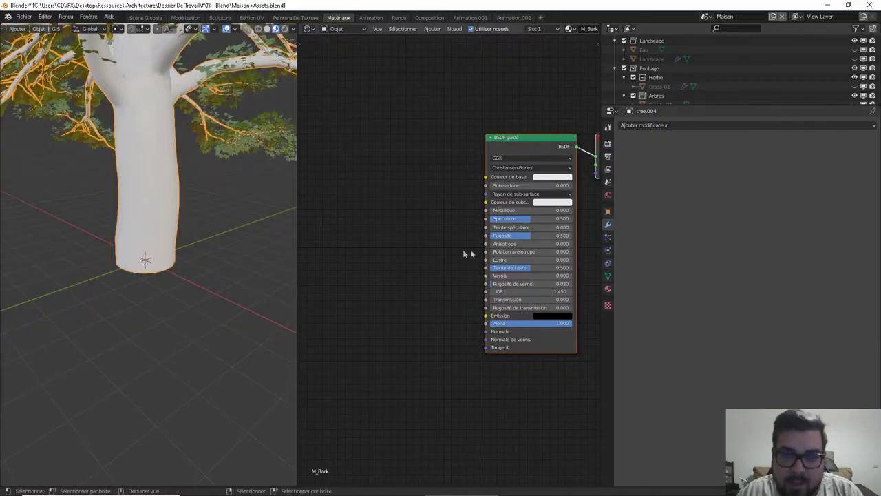
middle_drag(445, 180, 452, 237)
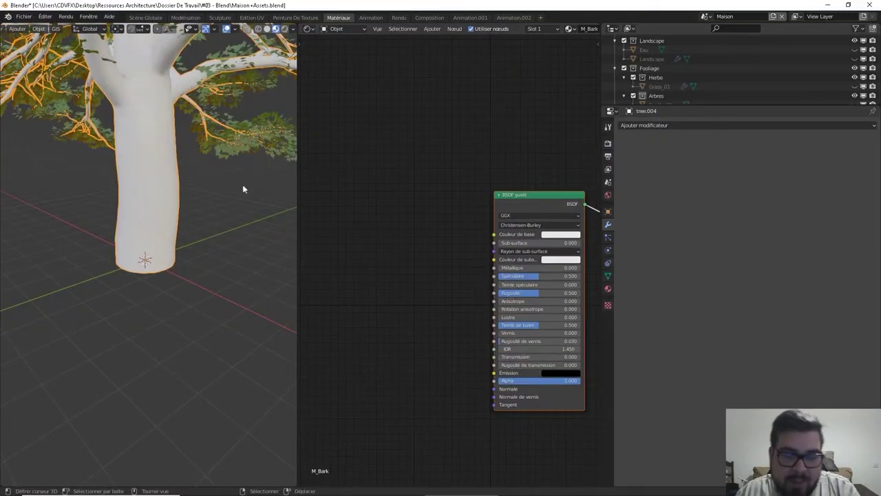
scroll(210, 145, up, 5)
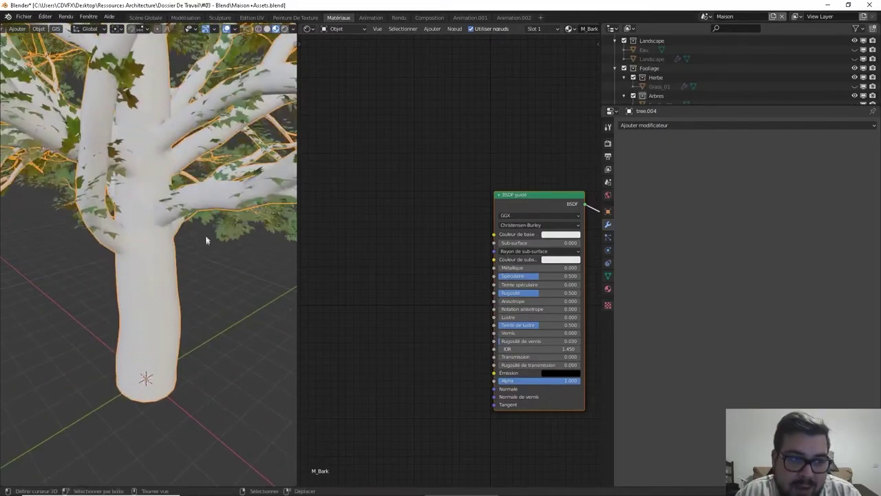
scroll(207, 228, up, 4)
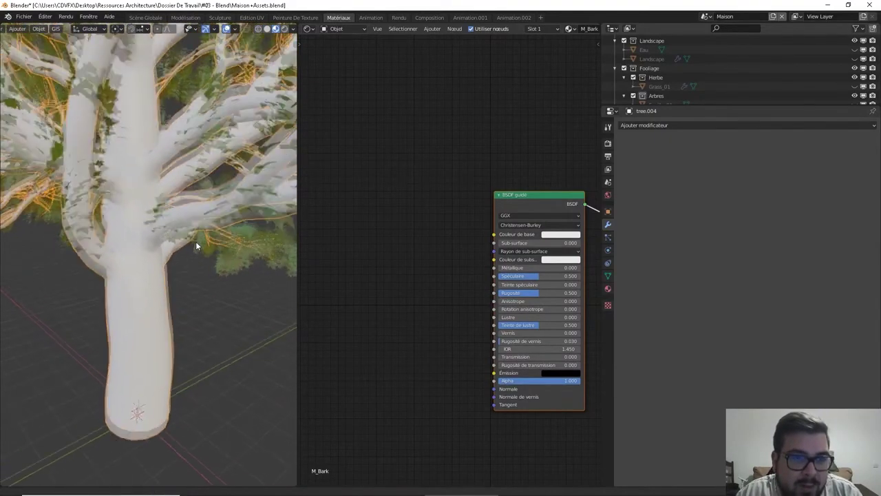
Add a Texture vague (wave texture) node to the M_Bark material, with free space before the BSDF guidé node.
middle_drag(412, 187, 373, 166)
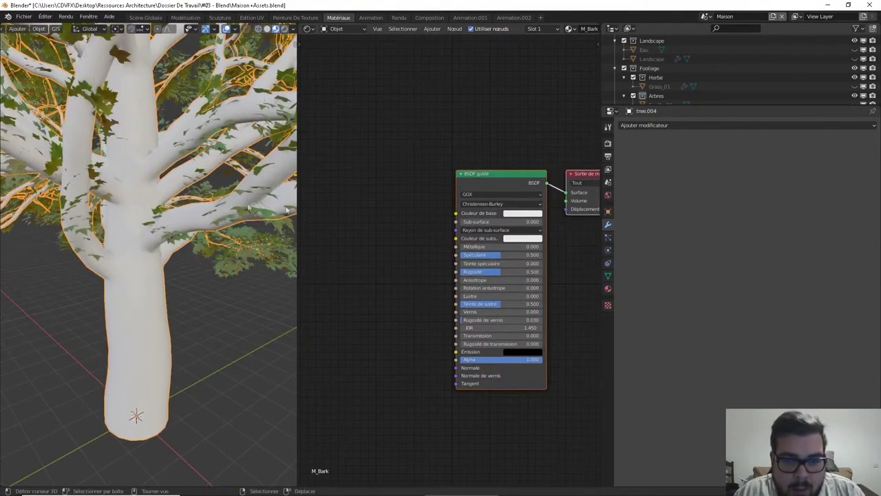
middle_drag(390, 195, 486, 170)
key(shift+a)
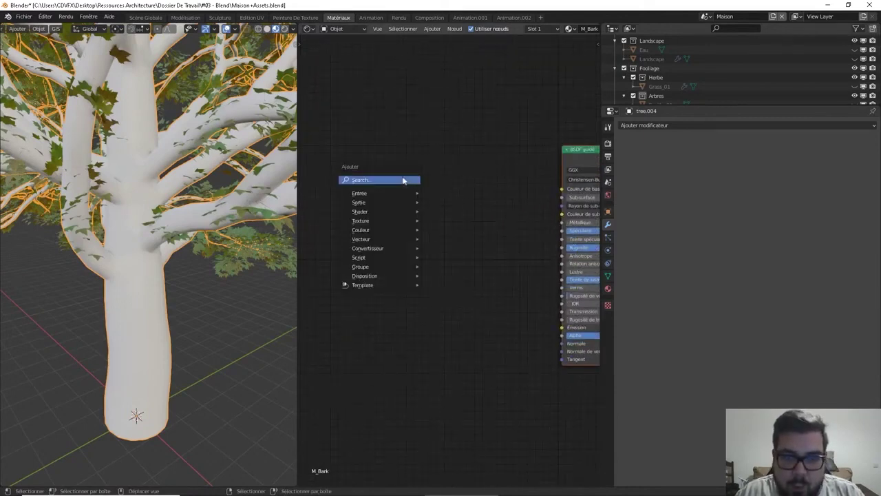
mouse_move(377, 214)
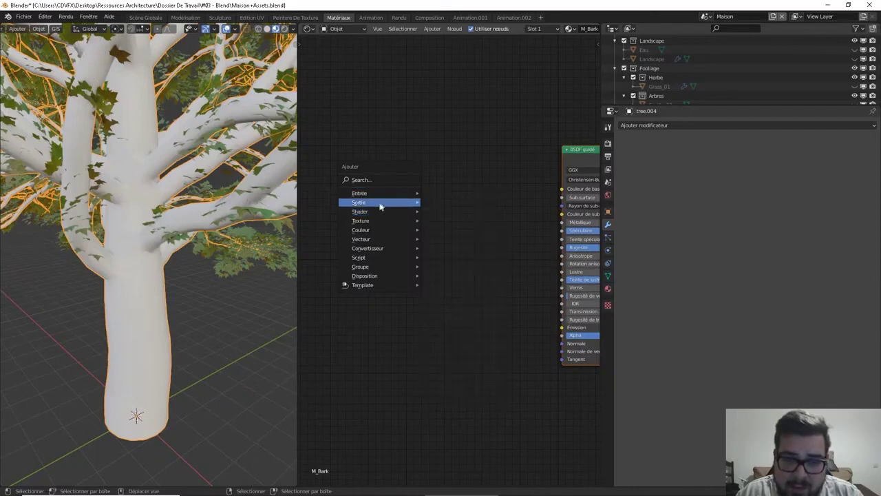
click(474, 365)
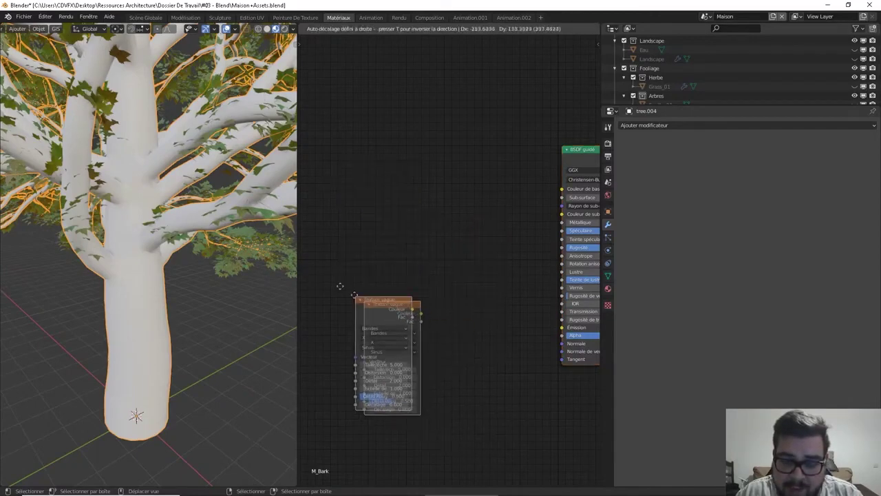
click(296, 269)
Add a Dégradé de couleurs (color ramp) node beside the Texture vague node in the M_Bark material.
middle_drag(425, 275, 449, 185)
key(shift+a)
mouse_move(453, 164)
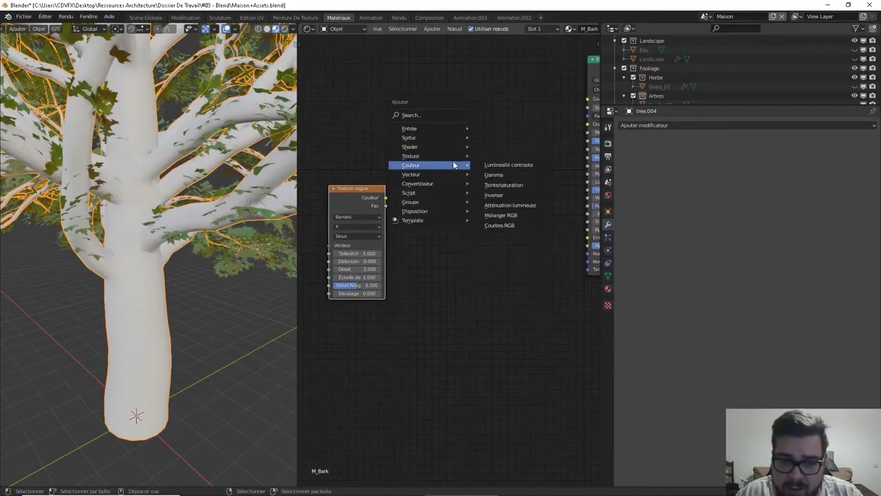
mouse_move(441, 184)
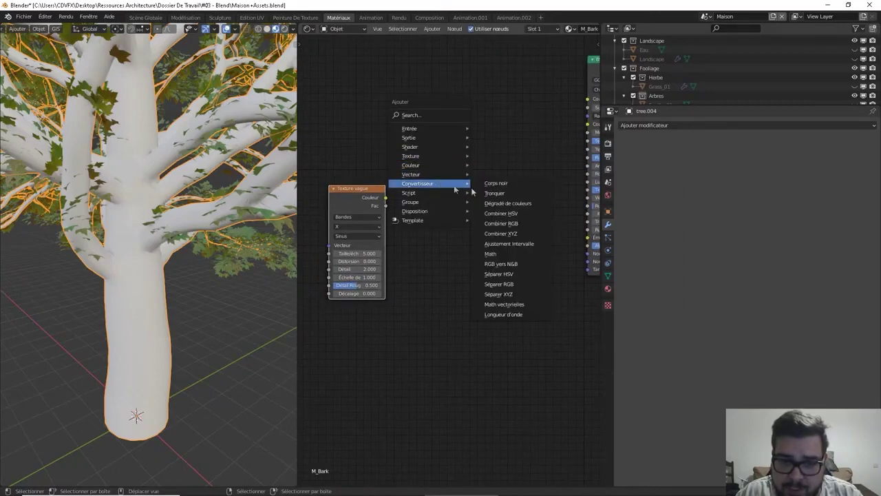
click(508, 203)
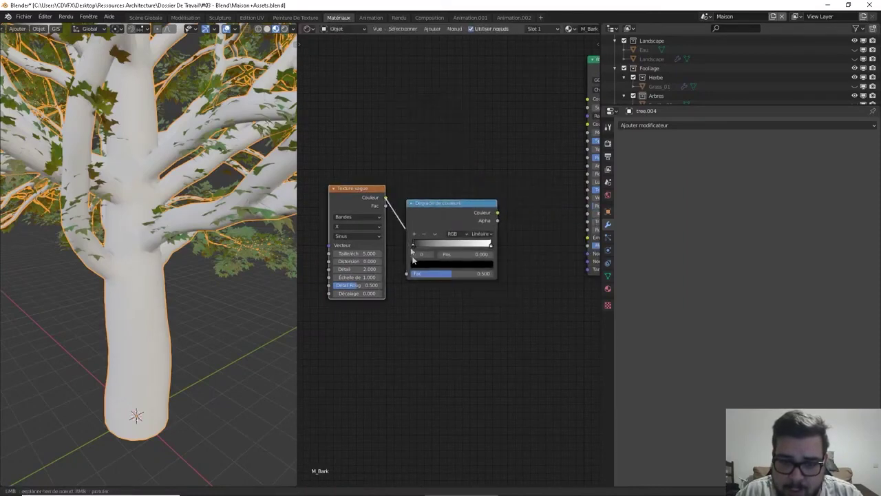
click(409, 276)
Add a Bump node and chain Texture vague through Dégradé de couleurs into Bump's Hauteur, then Bump's Normale into BSDF guidé.
key(shift+a)
mouse_move(433, 254)
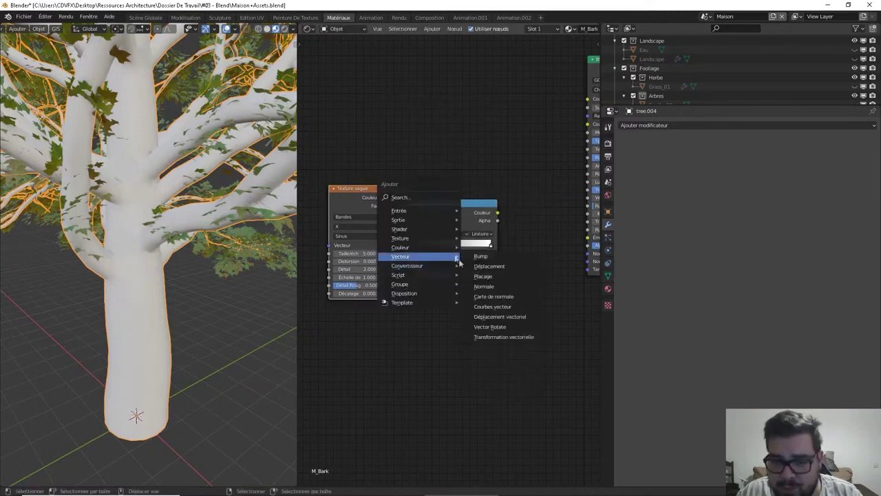
click(484, 258)
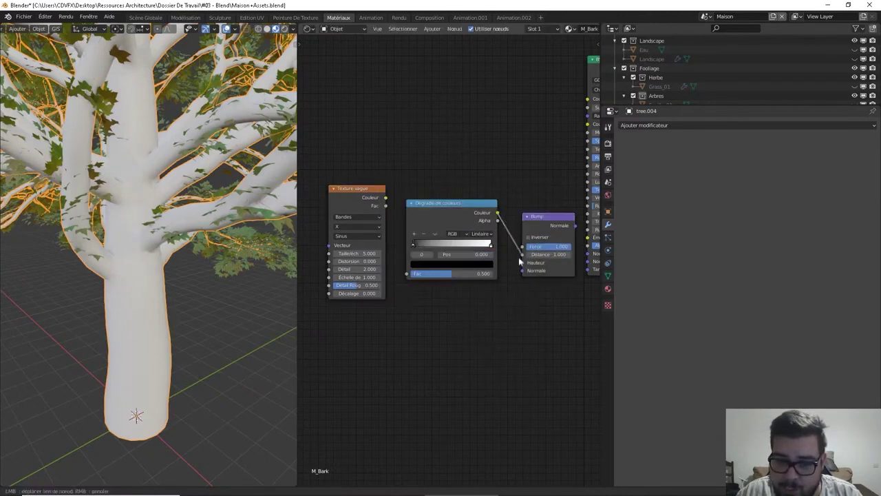
drag(523, 267, 523, 263)
drag(575, 226, 583, 247)
drag(386, 197, 409, 273)
Switch the viewport to rendered shading and back to material preview to refresh the overexposed tree.
middle_drag(545, 203, 505, 204)
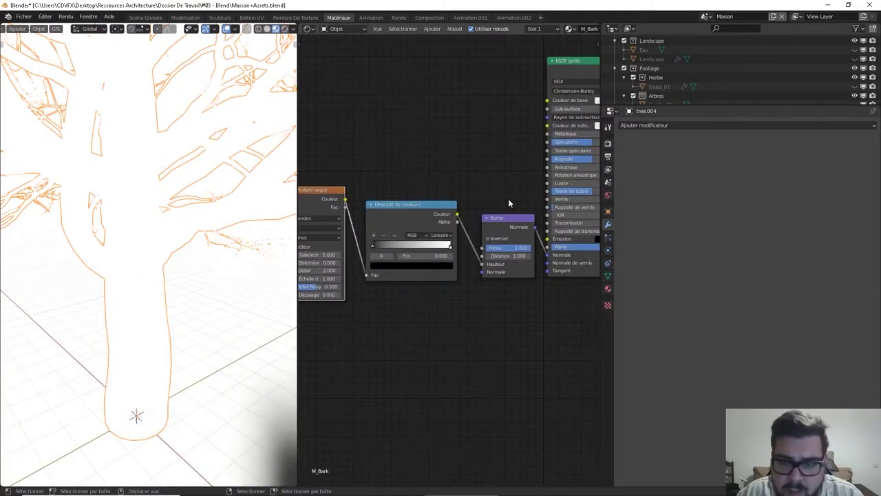
scroll(508, 198, down, 1)
middle_drag(523, 196, 506, 186)
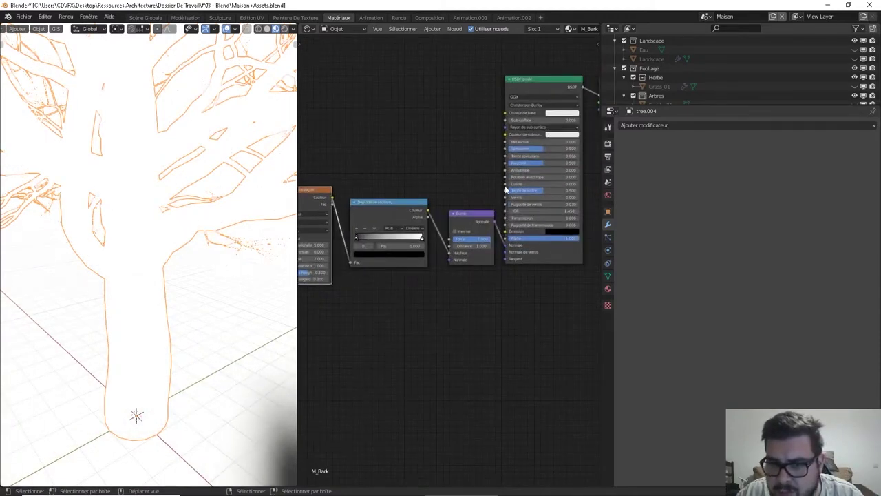
scroll(166, 161, down, 6)
scroll(167, 158, up, 3)
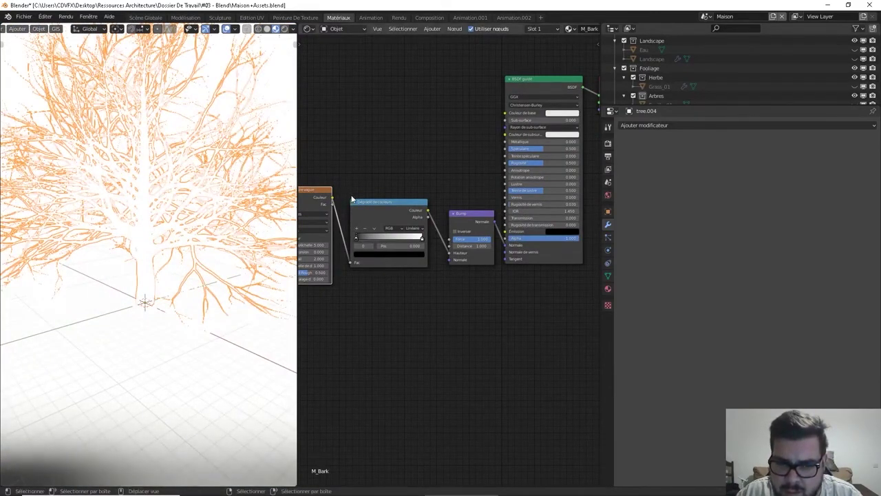
click(559, 84)
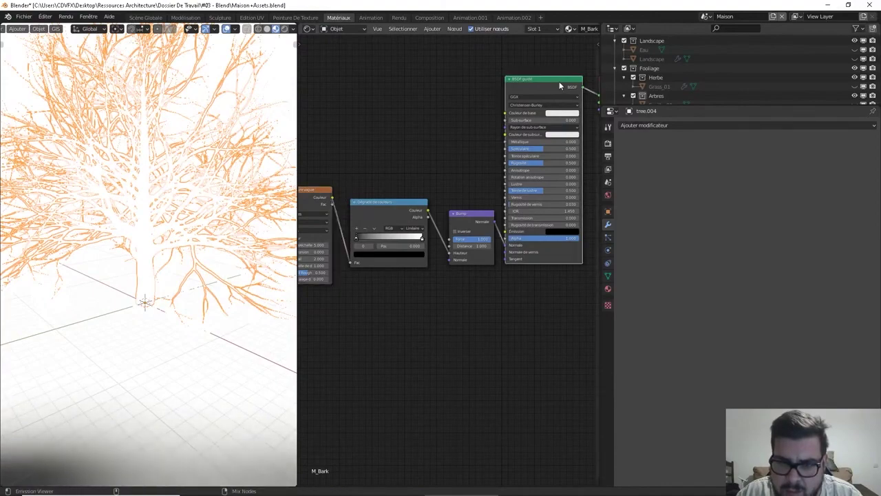
click(284, 29)
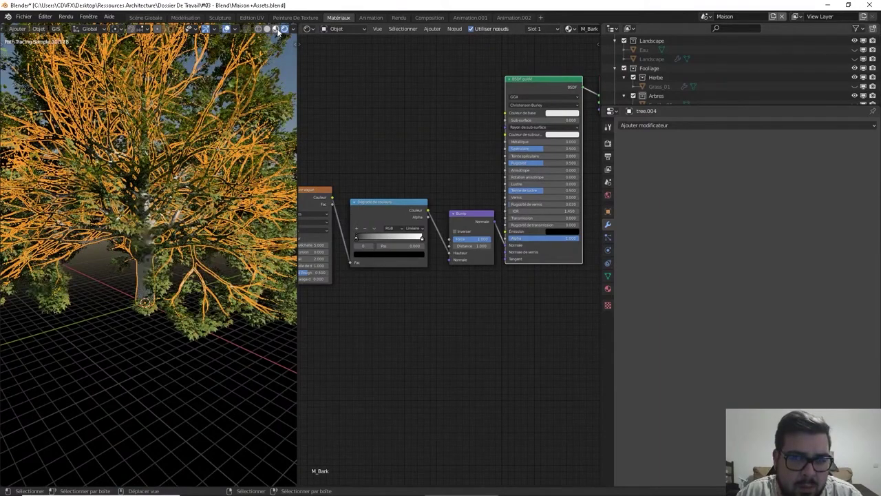
click(277, 29)
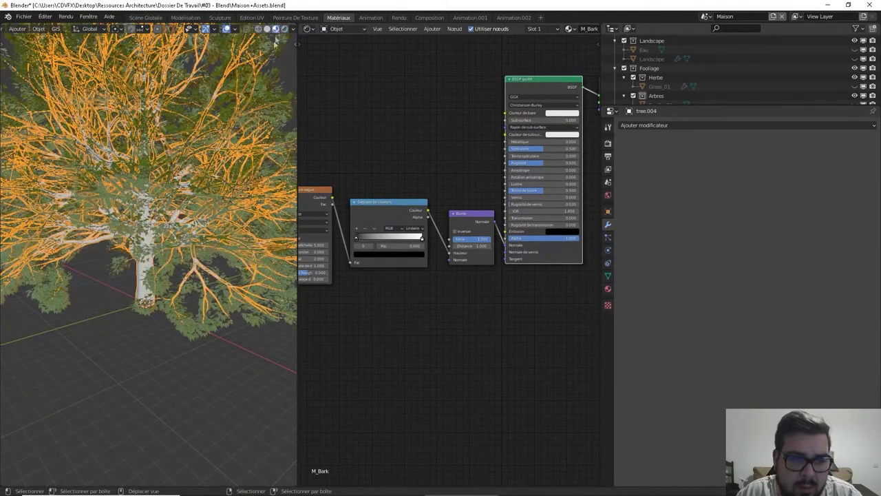
Preview the Dégradé de couleurs output directly on the trunk through the node viewer.
scroll(207, 174, up, 5)
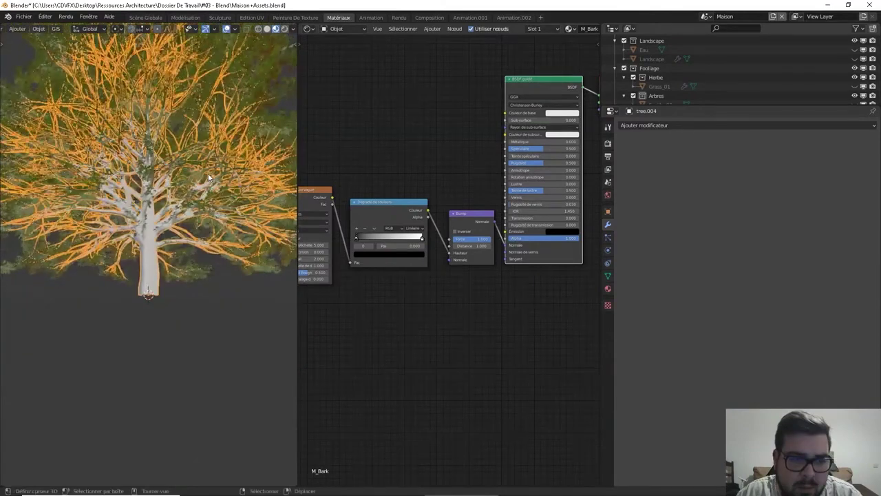
scroll(423, 153, up, 2)
scroll(422, 153, up, 3)
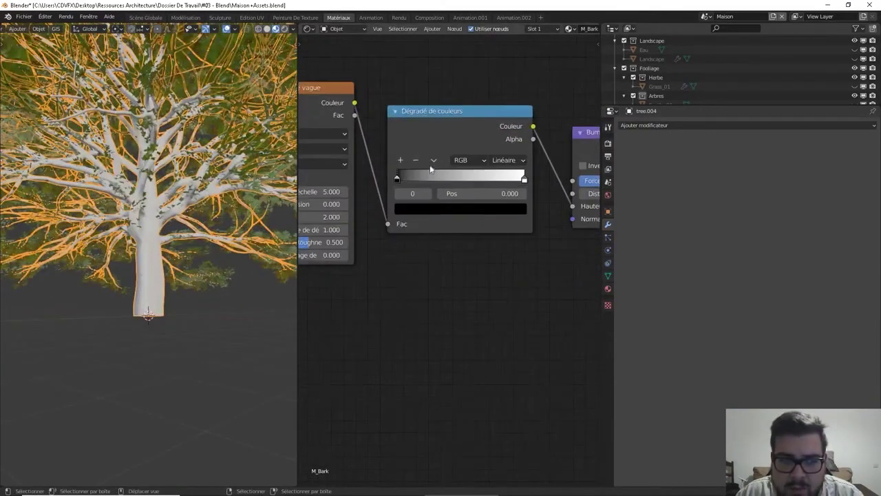
ctrl+shift+click(508, 110)
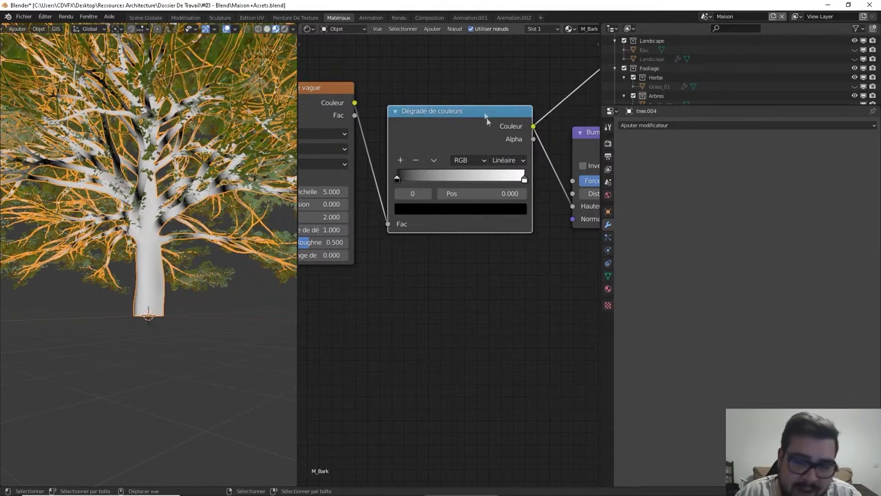
drag(396, 179, 343, 191)
Set the Texture vague node's Distorsion to 2.250, Détail to 16 and Detail Roughness to 0.75.
middle_drag(388, 179, 447, 180)
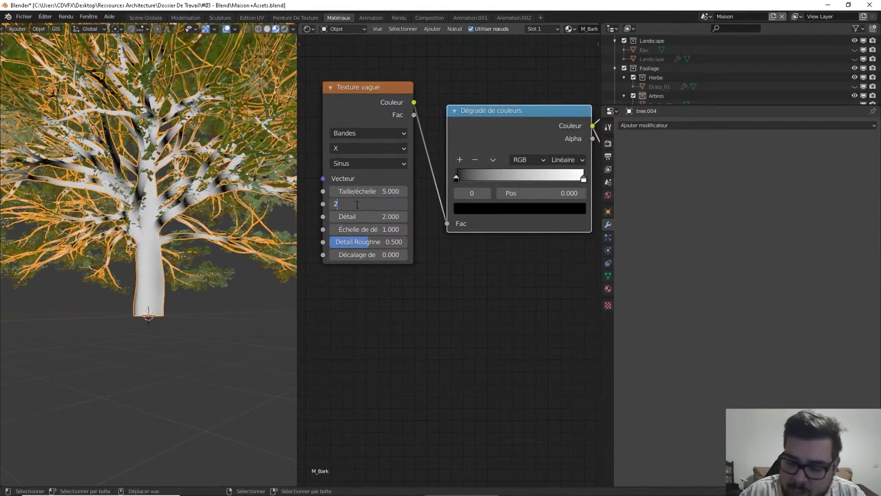
key(Return)
mouse_move(358, 216)
mouse_down()
mouse_move(413, 216)
mouse_move(359, 213)
mouse_up()
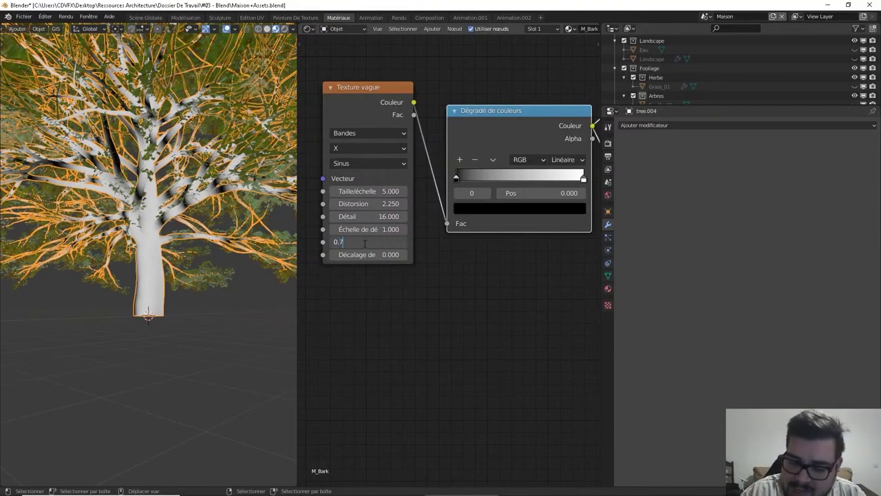
click(364, 243)
text(0.75)
key(Return)
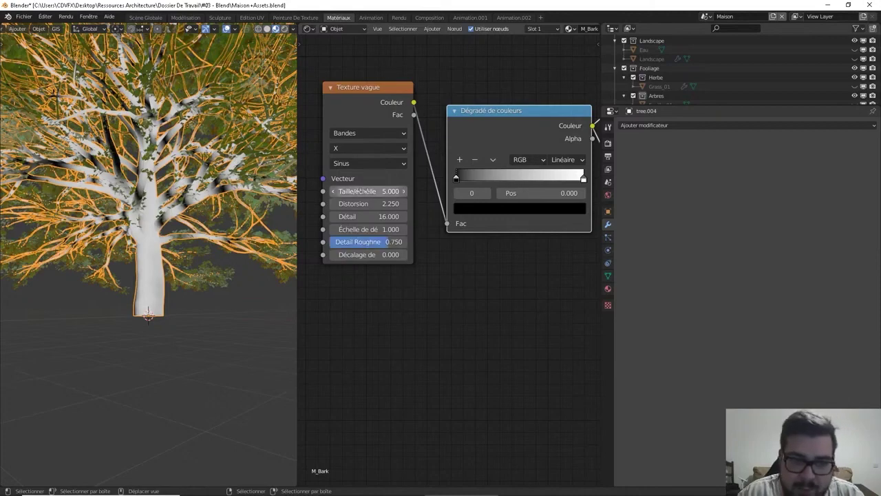
Raise the Texture vague node's scale to 128.6 and check the banding on the trunk up close.
drag(370, 191, 451, 192)
scroll(112, 193, up, 8)
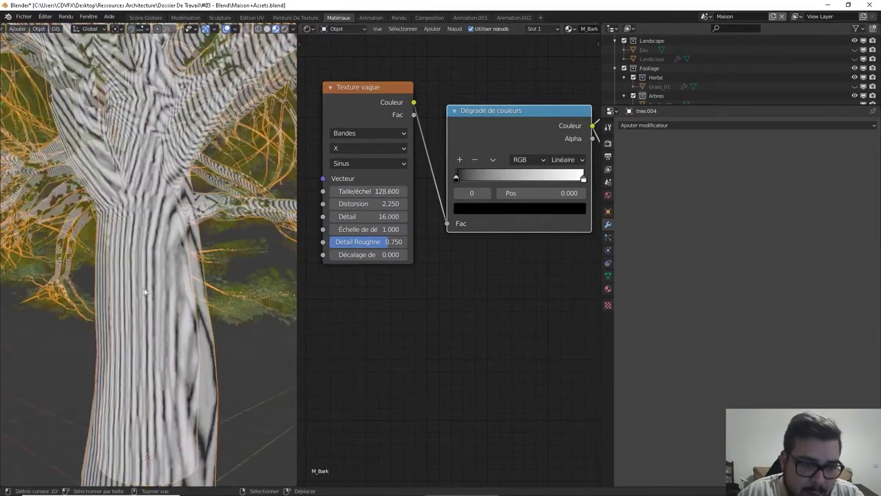
scroll(176, 166, down, 3)
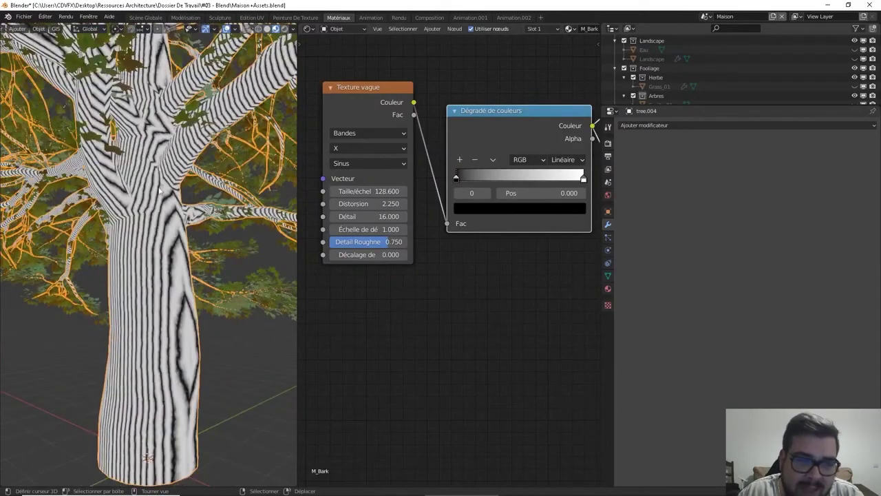
middle_drag(160, 191, 149, 206)
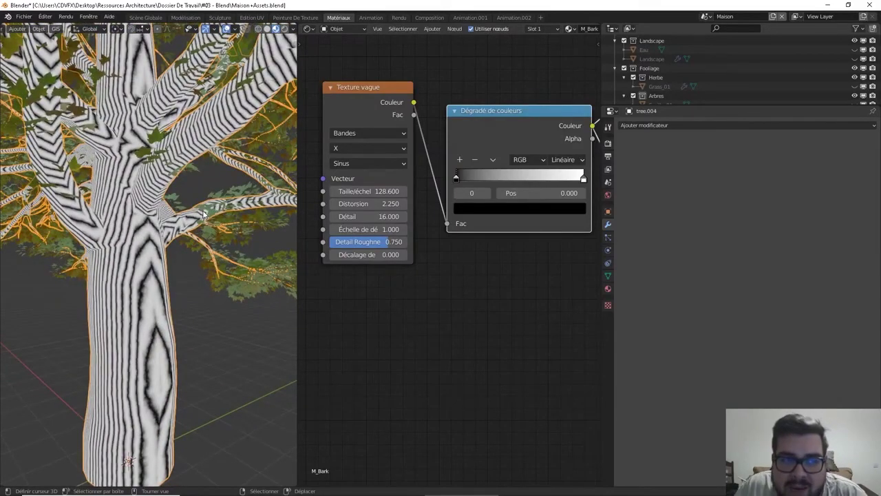
Change the Texture vague band direction to Diagonale and check the stripes across the trunk and branches.
middle_drag(365, 221, 404, 255)
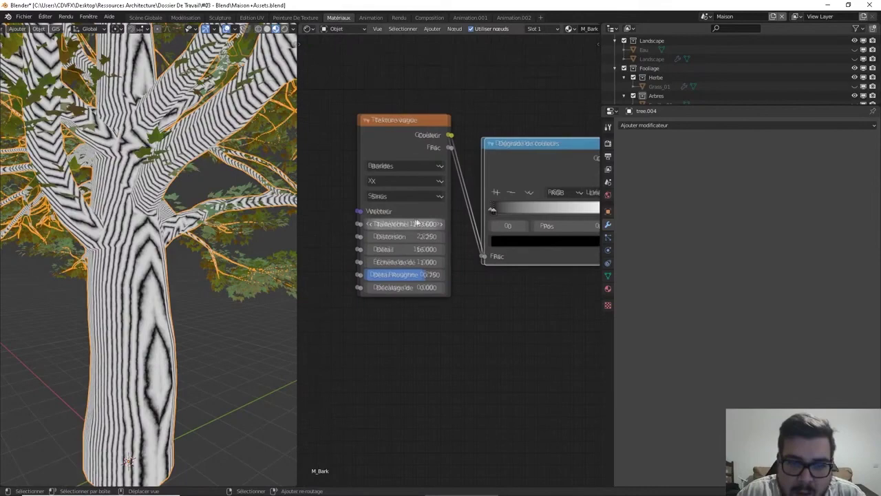
click(413, 182)
click(396, 235)
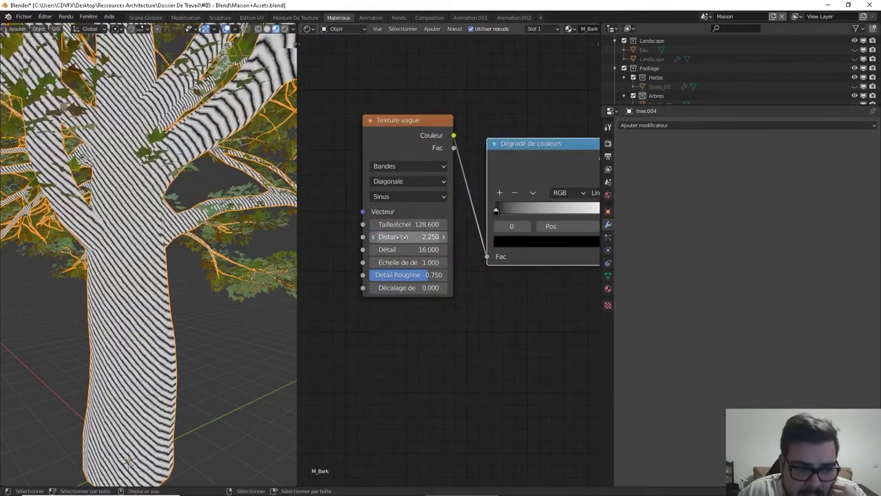
scroll(213, 222, down, 4)
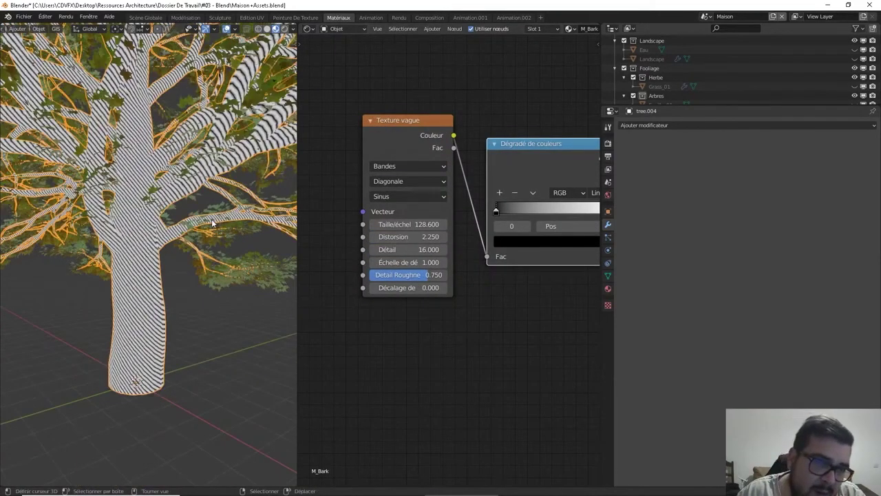
middle_drag(212, 222, 240, 199)
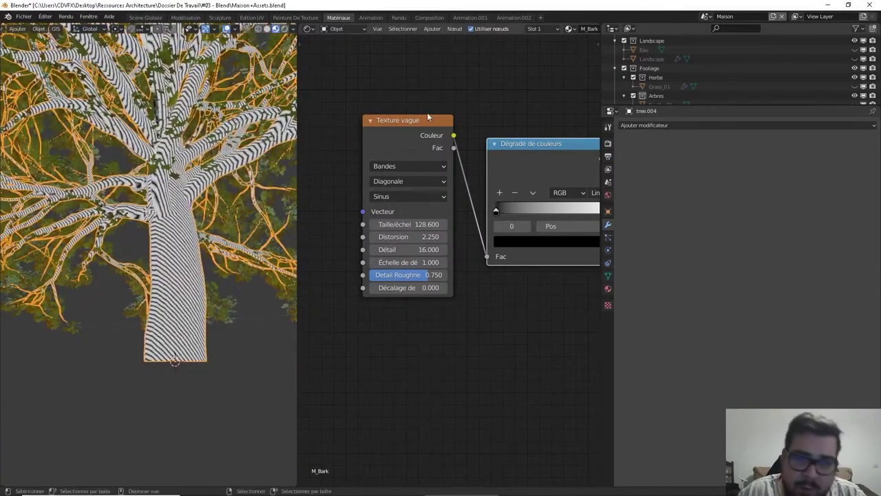
Move the Texture vague node away from the color ramp and add a Texture musgrave node below it.
drag(407, 130, 332, 102)
scroll(361, 93, down, 1)
key(shift+a)
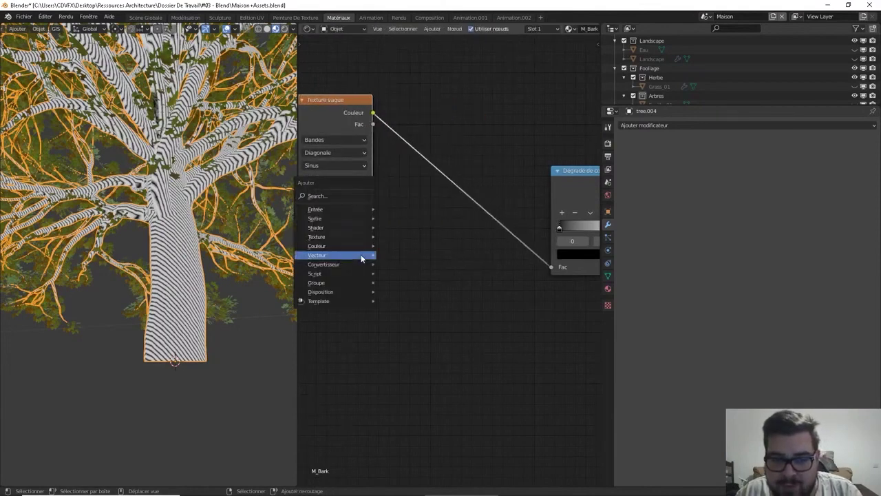
mouse_move(330, 241)
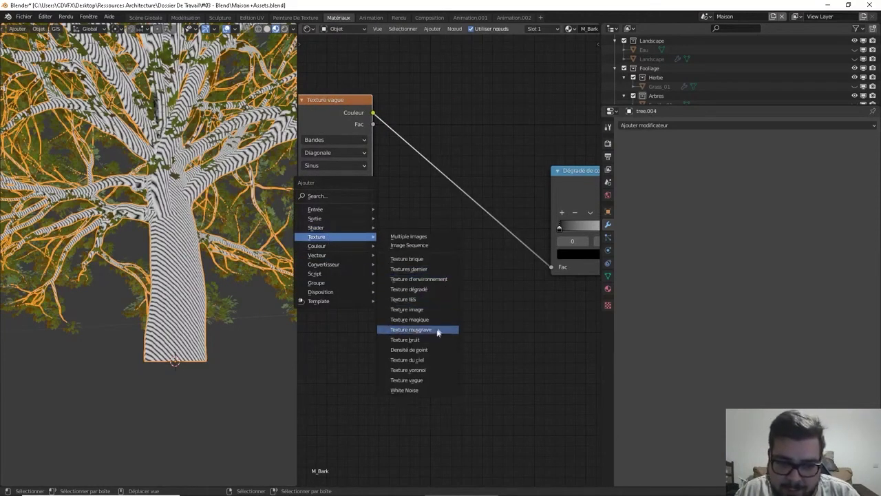
click(441, 330)
click(595, 287)
Insert a Mélanger RGB node between Texture vague and Dégradé de couleurs, with the Musgrave Hauteur feeding Couleur 2.
key(shift+a)
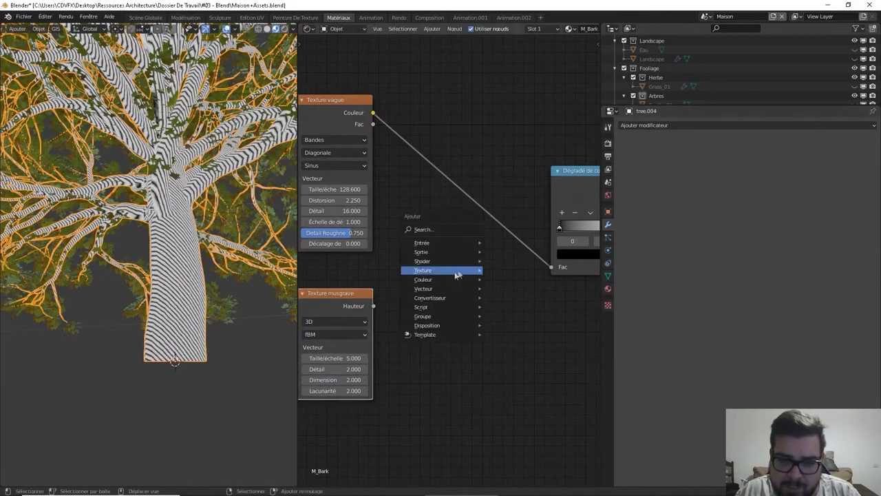
mouse_move(433, 278)
click(534, 329)
click(488, 162)
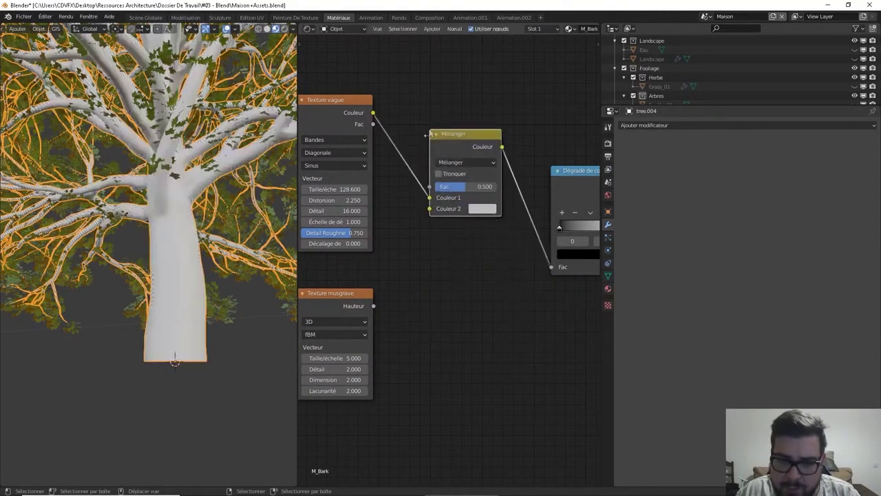
drag(373, 305, 431, 209)
Set the mix node's blend mode to Multiplier with a factor of 1.000.
click(490, 162)
click(460, 203)
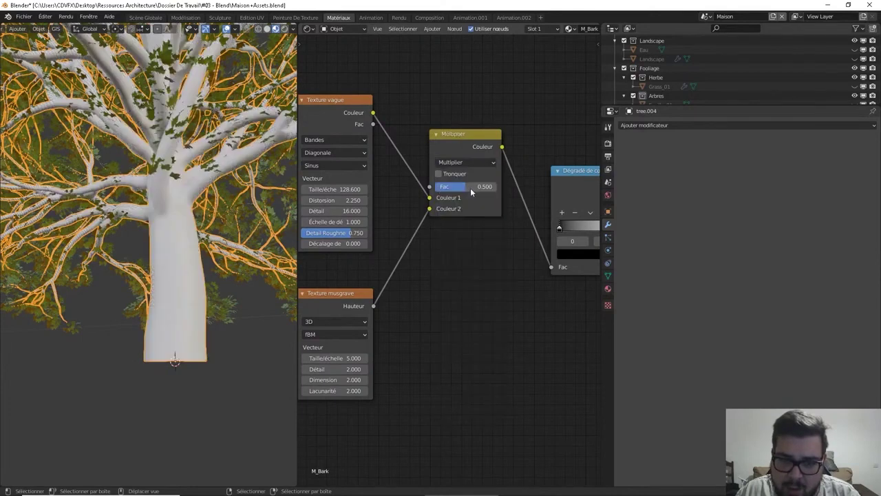
drag(473, 190, 497, 190)
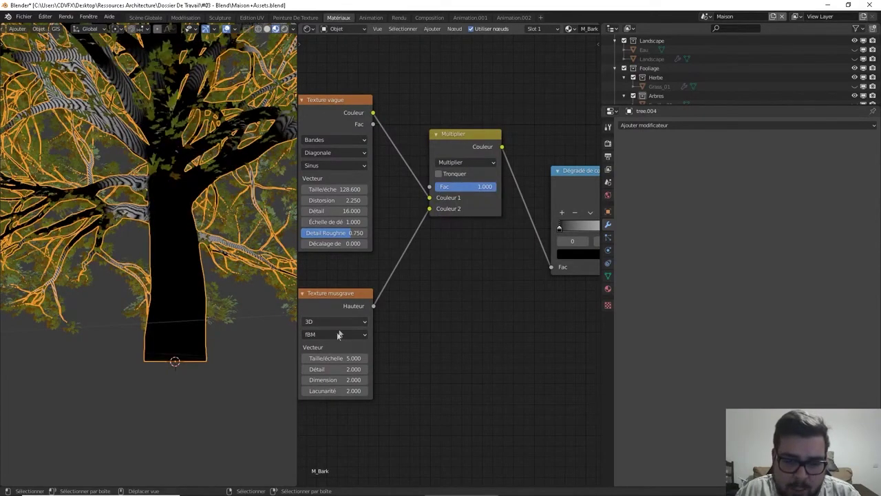
Set the Texture musgrave node's scale to 150, Détail to 16 and Dimension to 0.25.
key(Return)
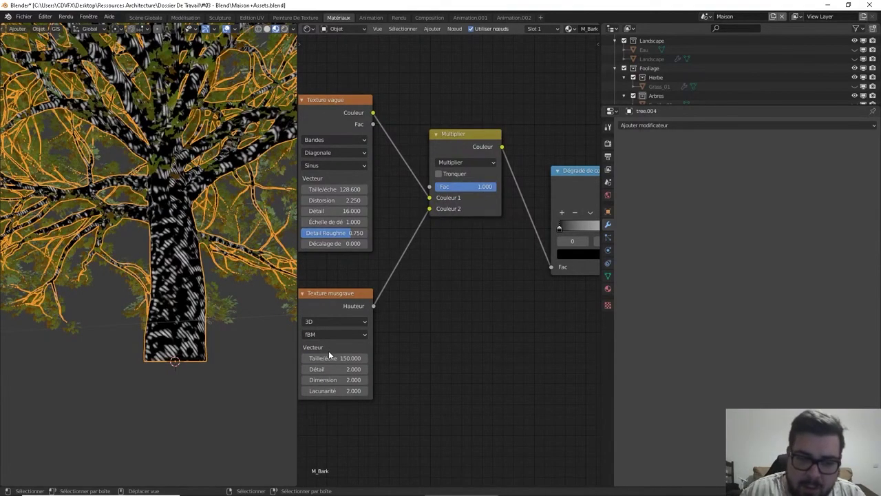
click(324, 369)
text(16)
key(Return)
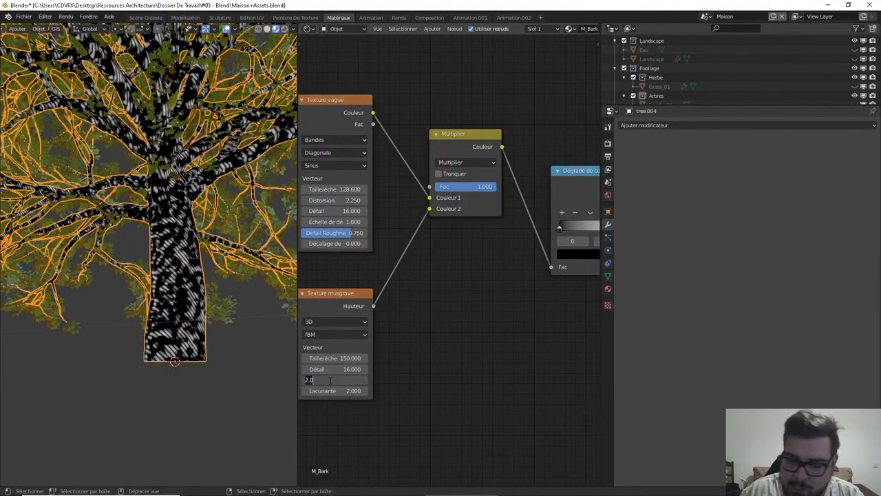
click(330, 380)
text(0.25)
key(Return)
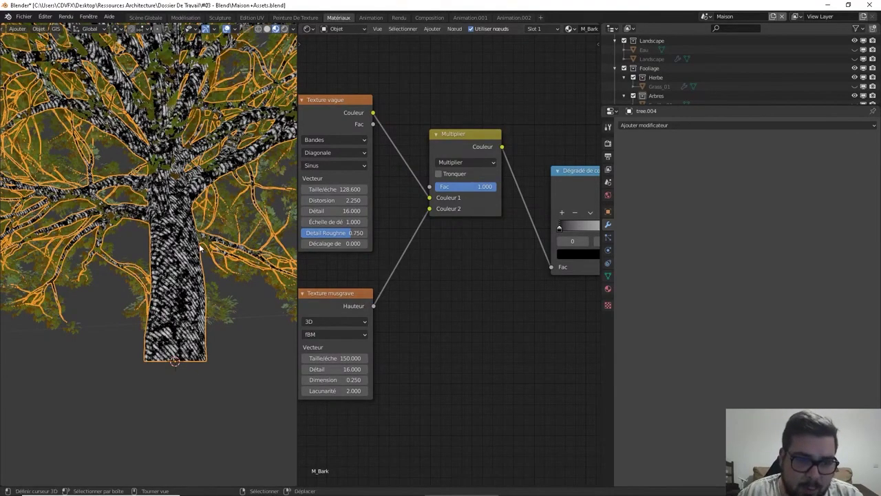
Set the Texture musgrave node's scale to 75.
middle_drag(201, 249, 206, 289)
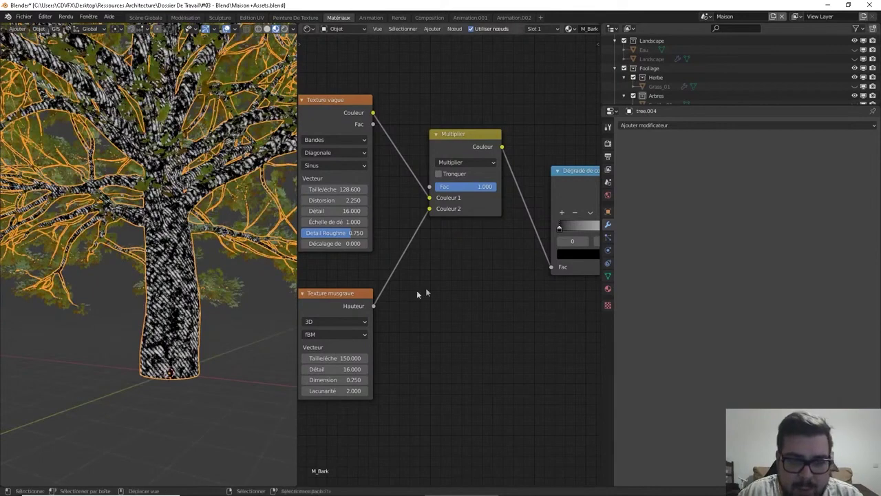
middle_drag(427, 294, 446, 289)
click(359, 355)
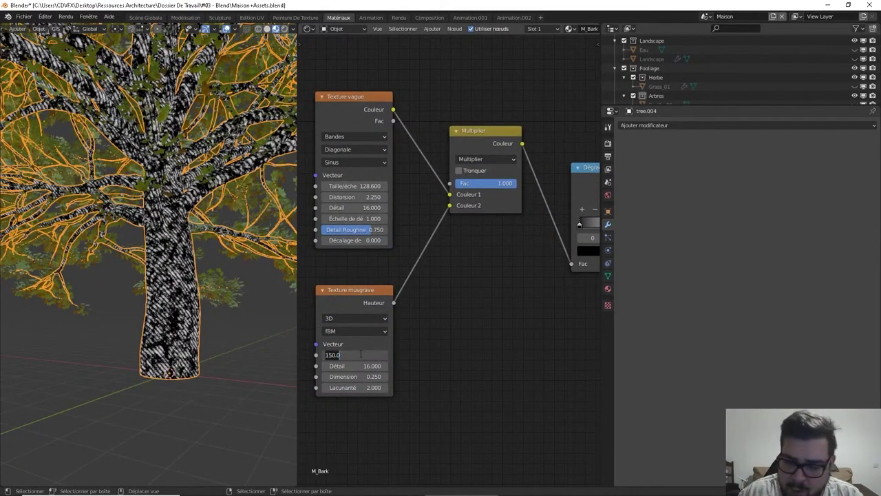
text(75)
key(Return)
Preview the Bump node on the tree and set its Distance to 0.1 and Force to 0.65.
middle_drag(449, 311, 304, 258)
ctrl+shift+click(560, 193)
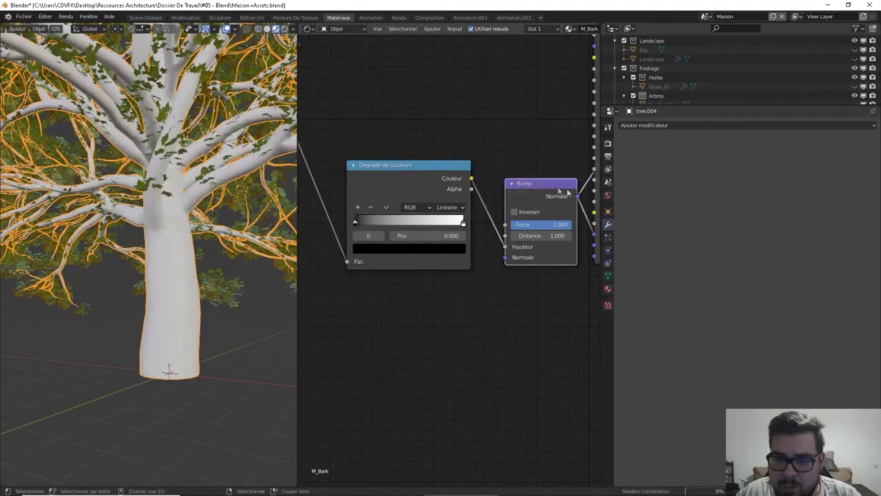
middle_drag(553, 186, 437, 206)
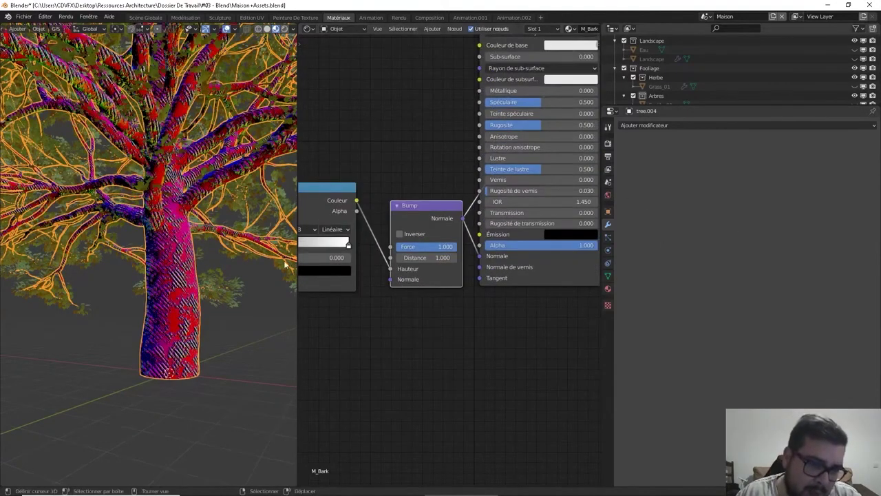
scroll(407, 275, up, 2)
double_click(449, 239)
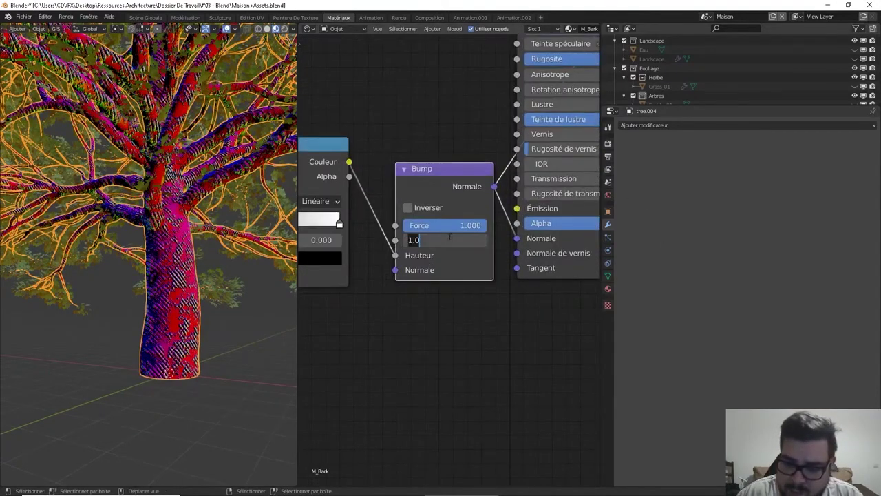
key(Return)
double_click(450, 225)
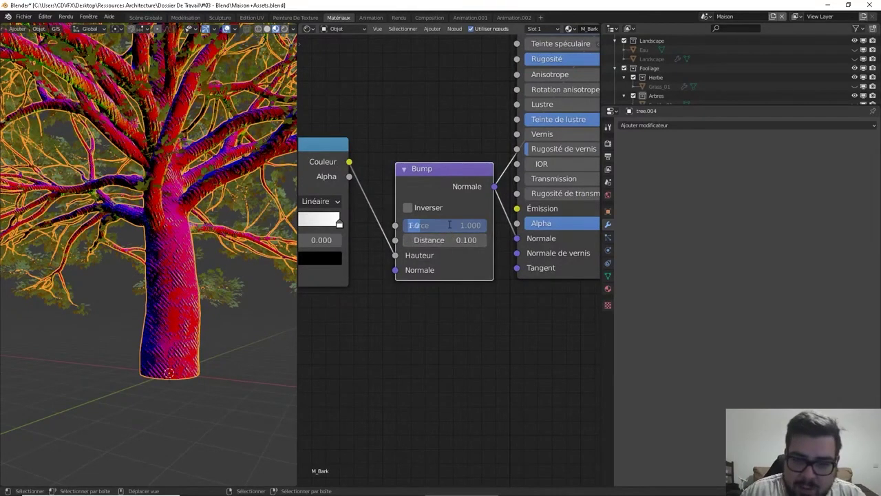
text(0.65)
key(Return)
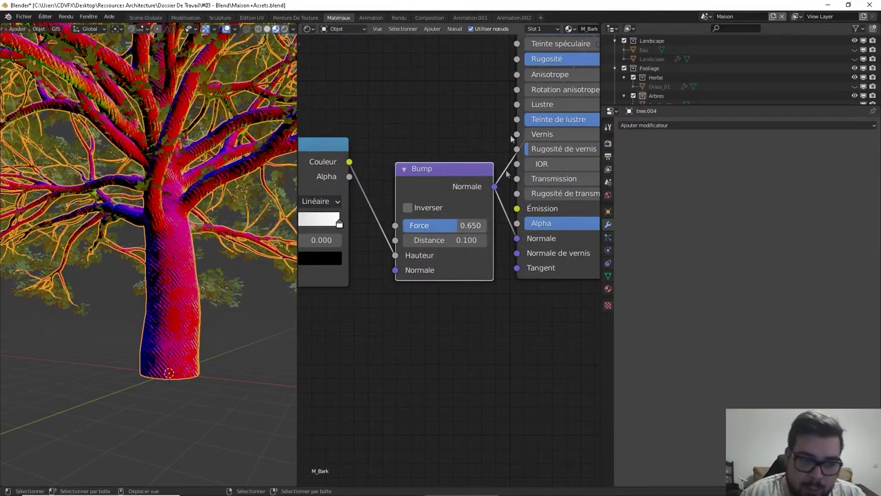
Preview the BSDF guidé shader on the tree and examine the bark relief up close on the trunk.
middle_drag(453, 112, 375, 218)
middle_drag(537, 81, 522, 157)
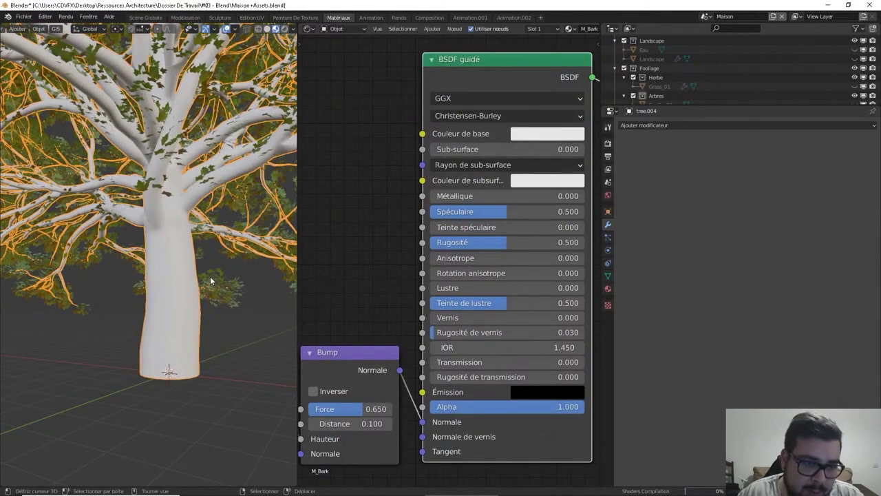
scroll(210, 276, up, 5)
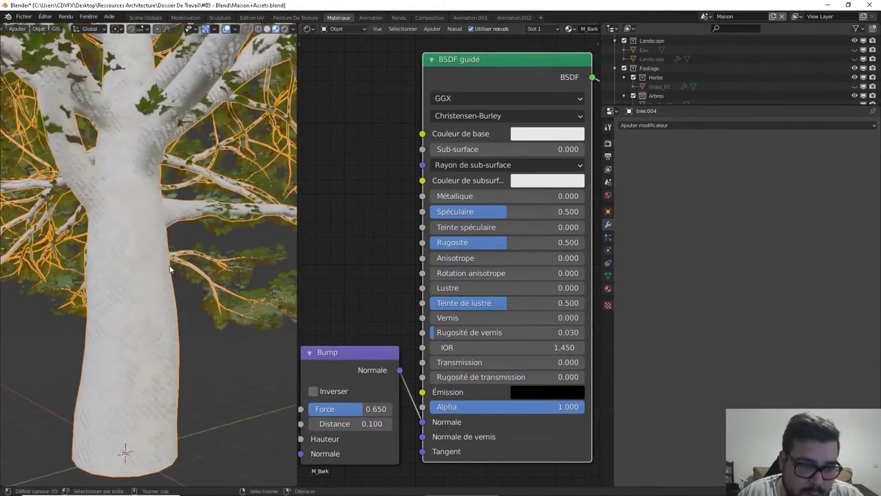
scroll(170, 269, up, 4)
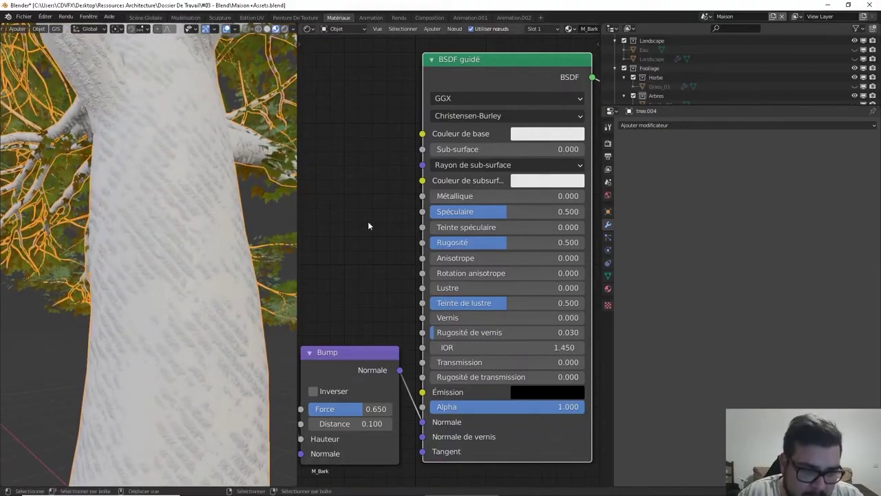
scroll(227, 227, down, 5)
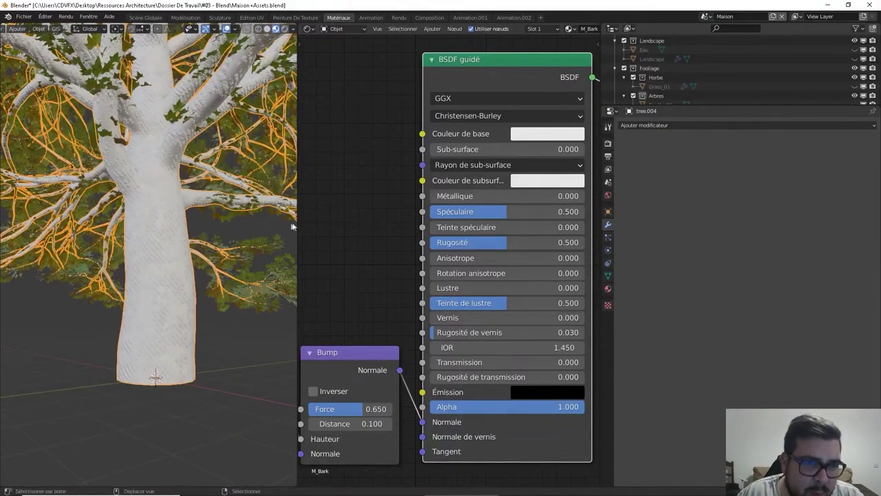
Preview the Multiplier node's output on the trunk.
middle_drag(352, 206, 596, 167)
scroll(488, 234, down, 2)
middle_drag(449, 224, 552, 181)
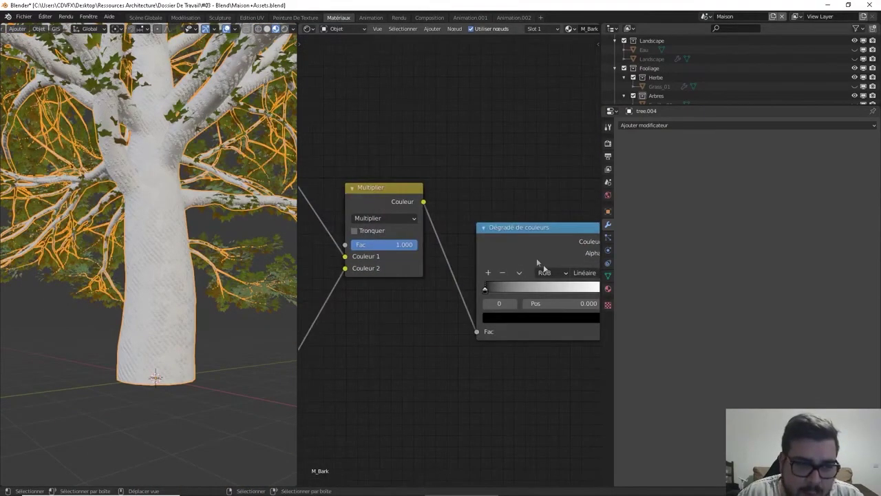
middle_drag(536, 258, 481, 214)
middle_drag(378, 255, 528, 237)
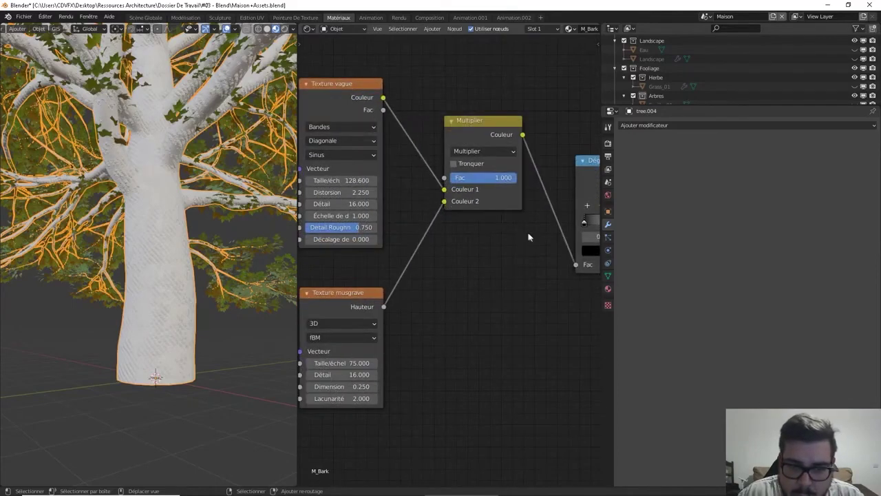
ctrl+shift+click(468, 122)
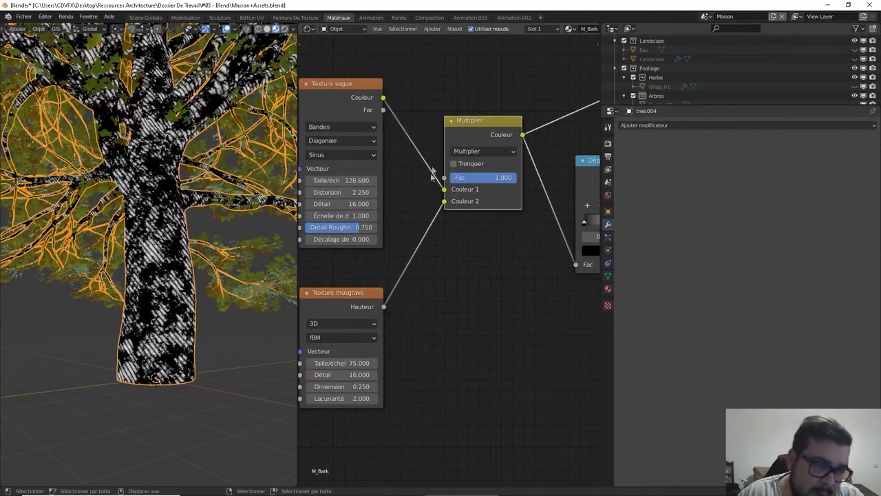
Lighten the black stop of the Dégradé de couleurs node to mid-grey and preview the ramp on the trunk.
middle_drag(443, 243, 335, 228)
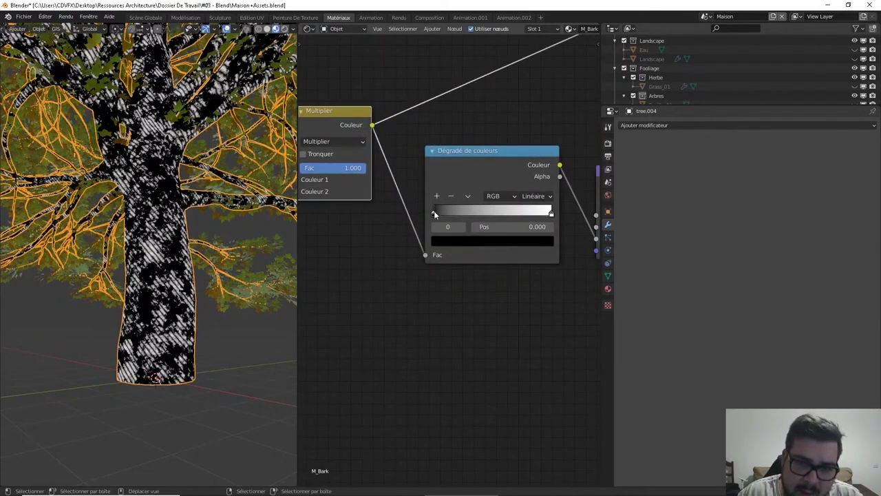
click(490, 242)
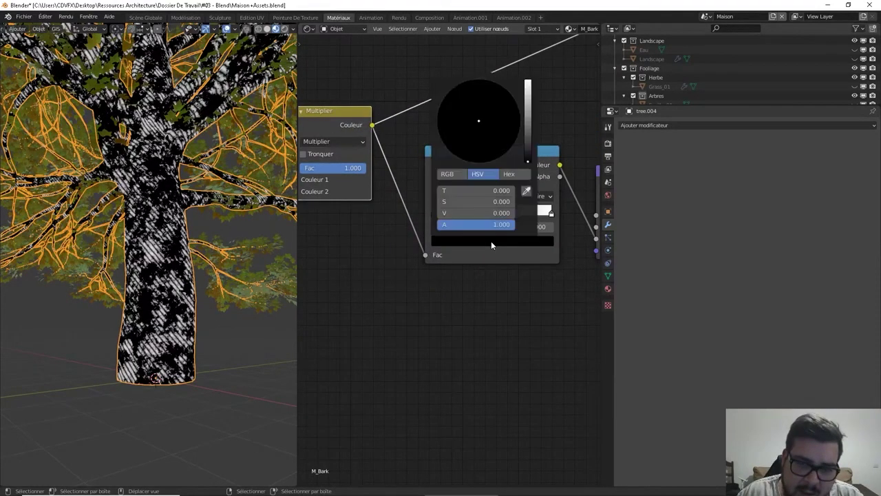
drag(528, 161, 536, 146)
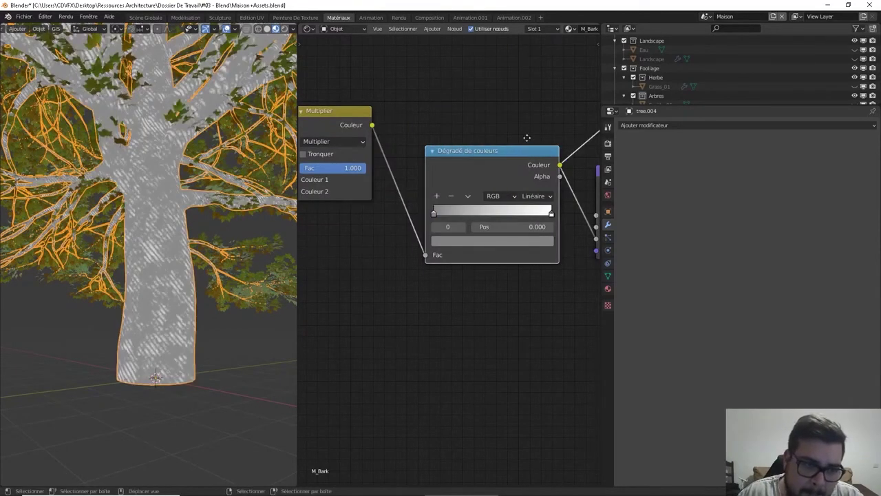
ctrl+scroll(452, 178, down, 3)
scroll(452, 187, up, 2)
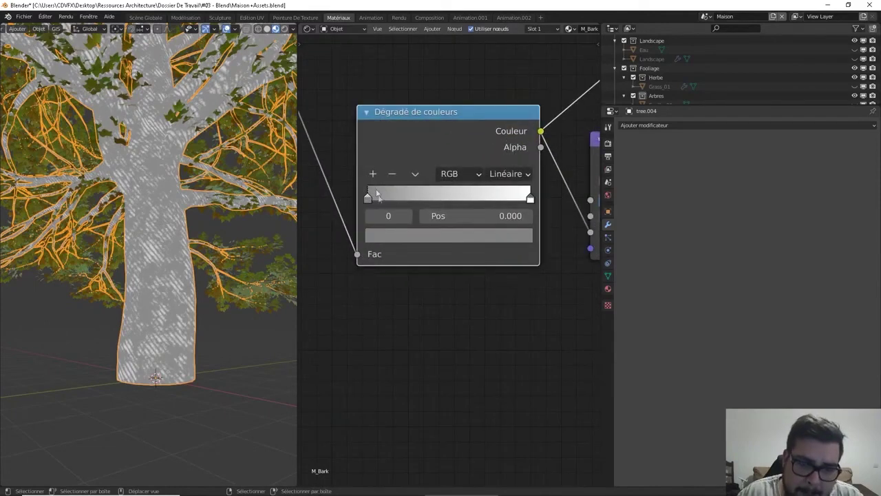
Add a third stop to the color ramp and place it at position 0.459.
click(372, 176)
drag(368, 198, 447, 198)
click(449, 198)
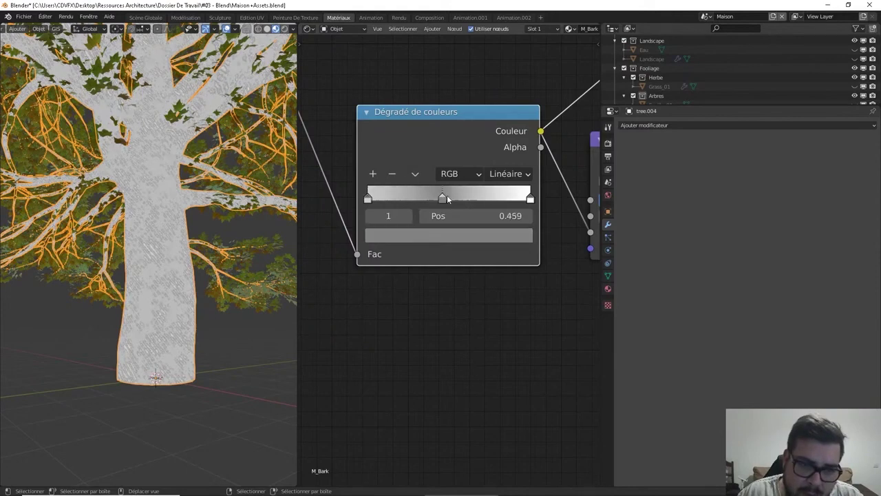
Set the ramp's first stop to black, shift the grey stop toward it, and move the white stop inward to about 0.782.
click(382, 199)
click(409, 238)
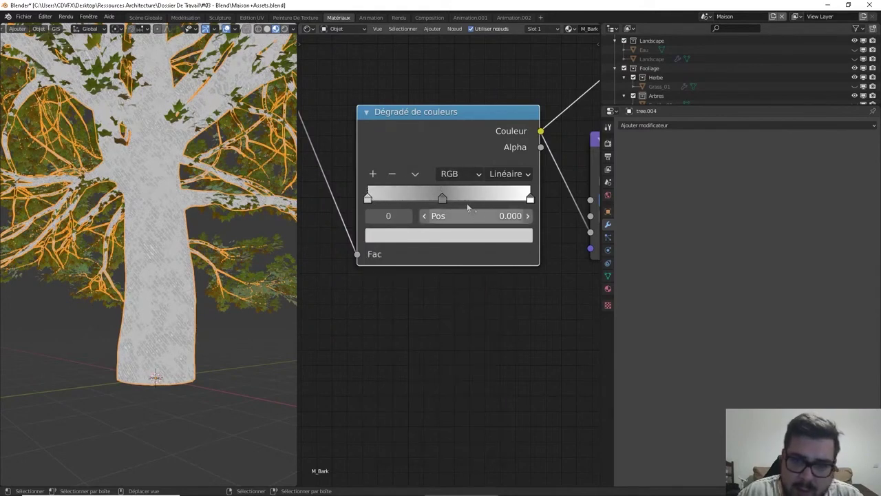
click(451, 235)
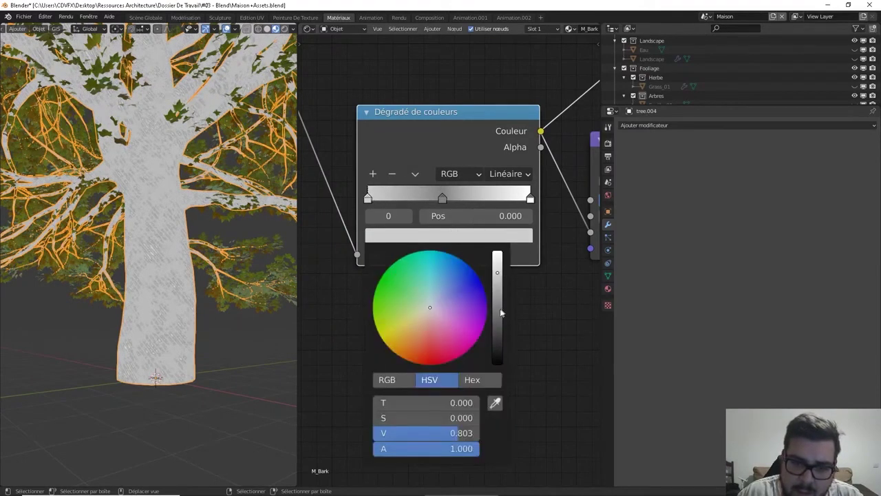
drag(500, 313, 499, 365)
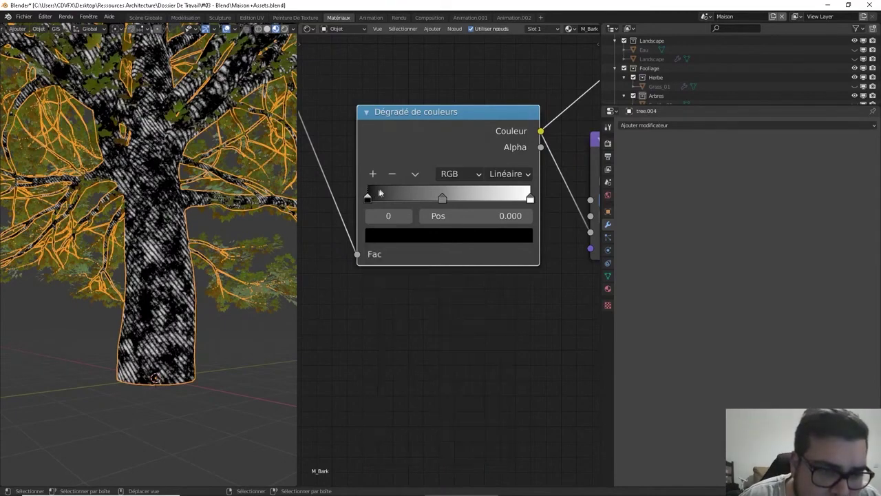
drag(438, 208, 390, 201)
drag(514, 207, 468, 198)
Insert a Dégradé de couleurs node between Texture musgrave and the Multiplier's Couleur 2, with its dark stop's value at 0.194.
middle_drag(468, 199, 549, 290)
middle_drag(413, 299, 457, 231)
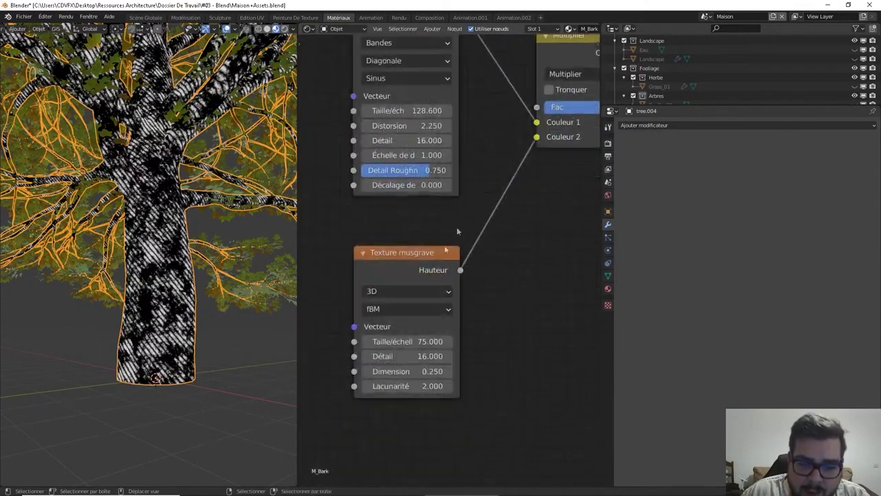
key(shift+a)
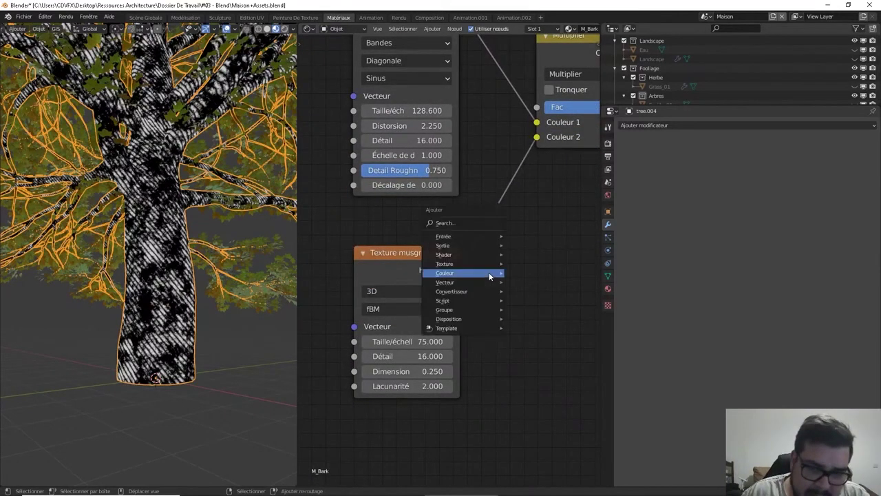
mouse_move(466, 274)
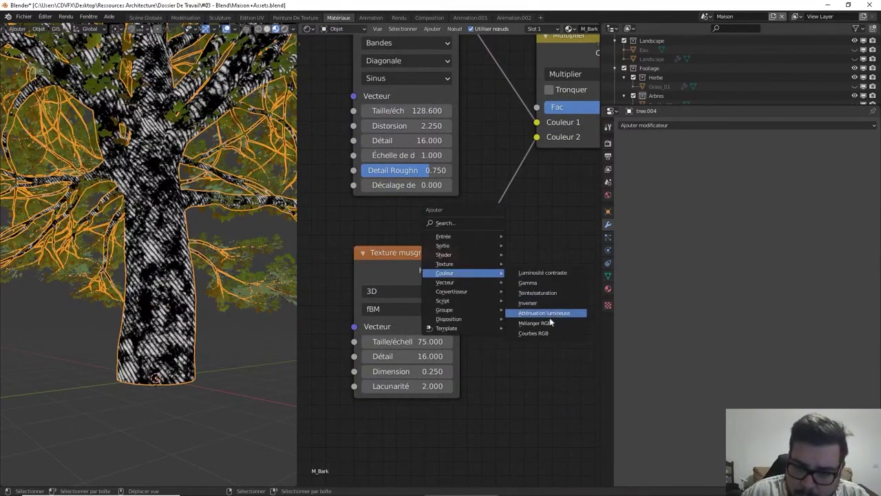
mouse_move(485, 292)
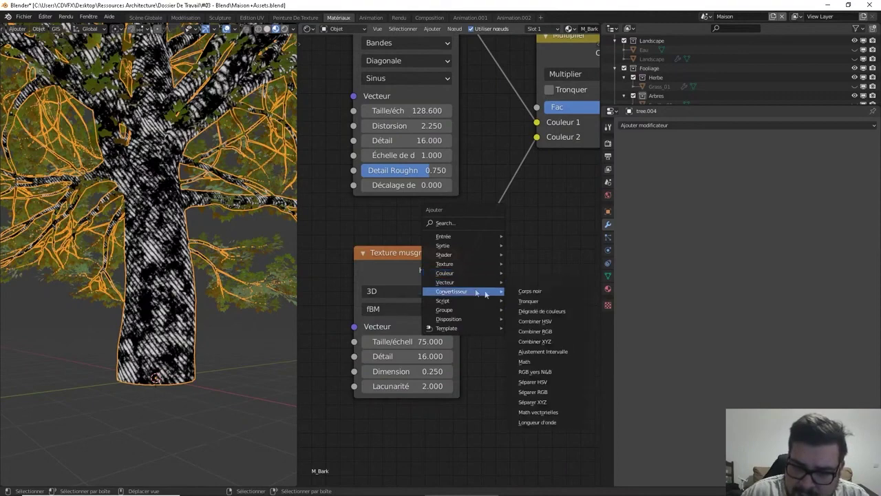
click(540, 311)
click(412, 260)
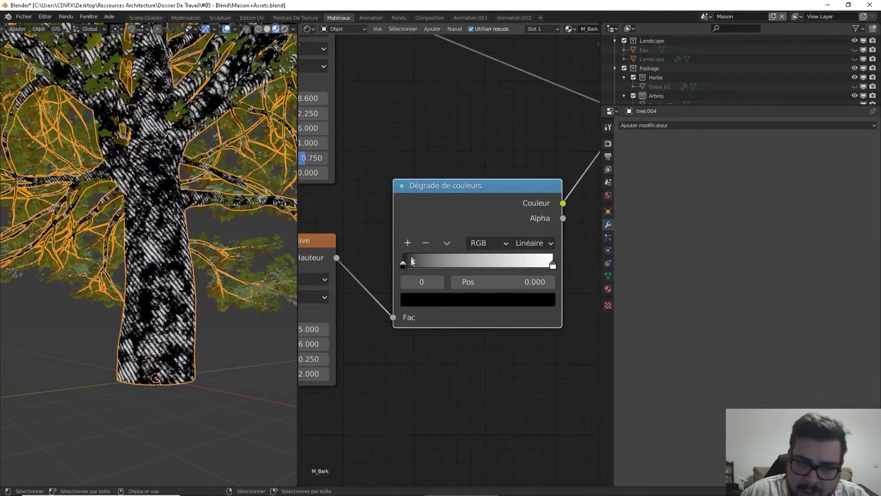
click(464, 300)
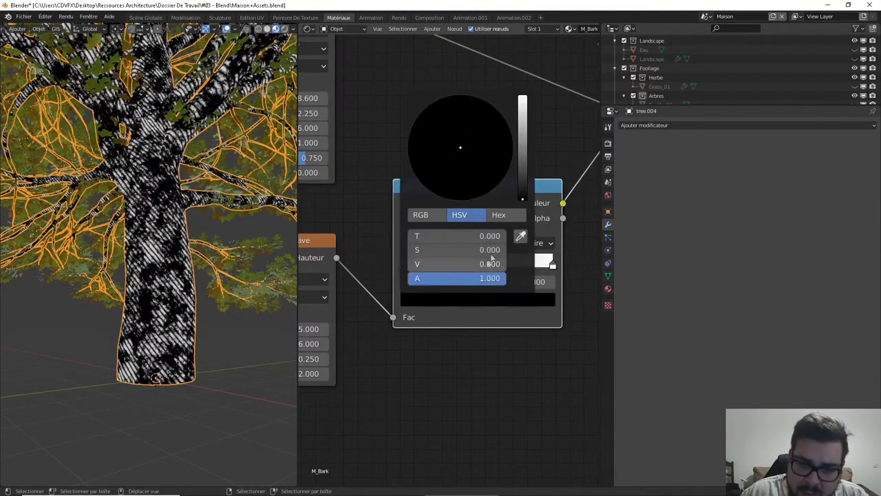
drag(520, 198, 522, 180)
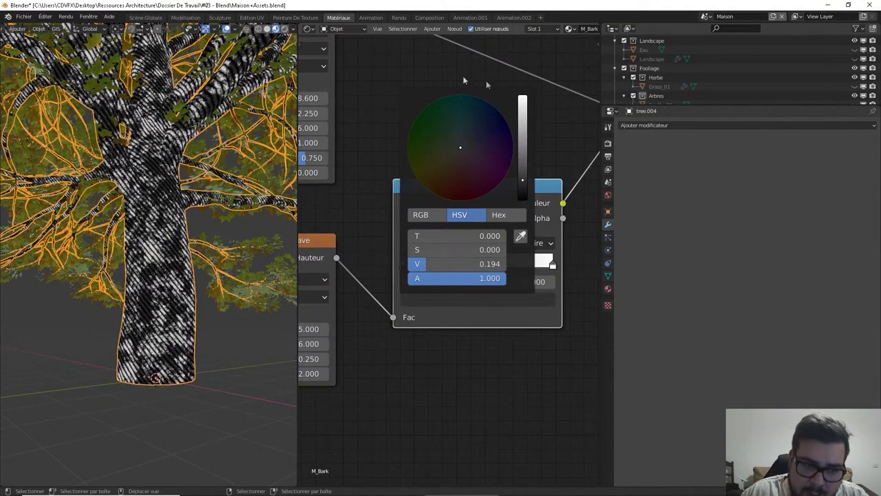
Raise the Detail Roughness of the Texture vague node.
middle_drag(420, 169, 418, 226)
middle_drag(408, 177, 497, 212)
drag(427, 253, 454, 252)
Reconnect the BSDF guidé shader to the material output to show the full bark material.
middle_drag(546, 212, 430, 238)
scroll(471, 232, down, 6)
middle_drag(500, 206, 343, 192)
scroll(462, 223, down, 2)
middle_drag(450, 195, 358, 188)
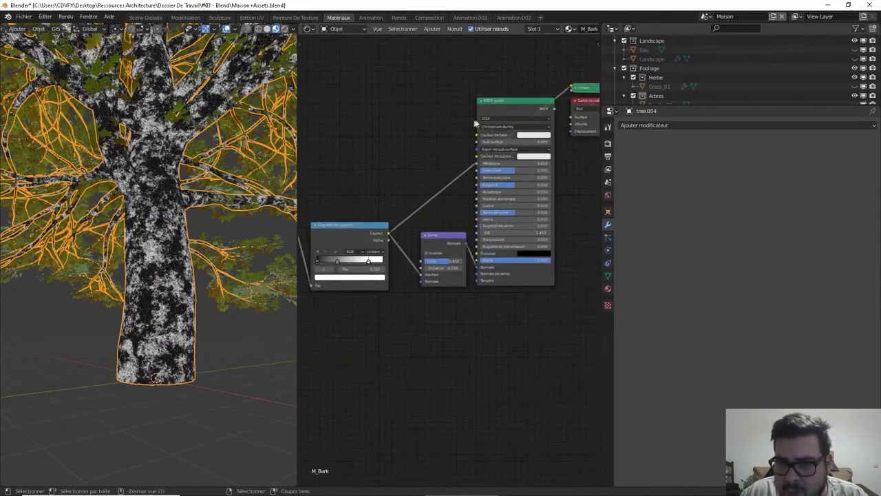
ctrl+shift+click(527, 100)
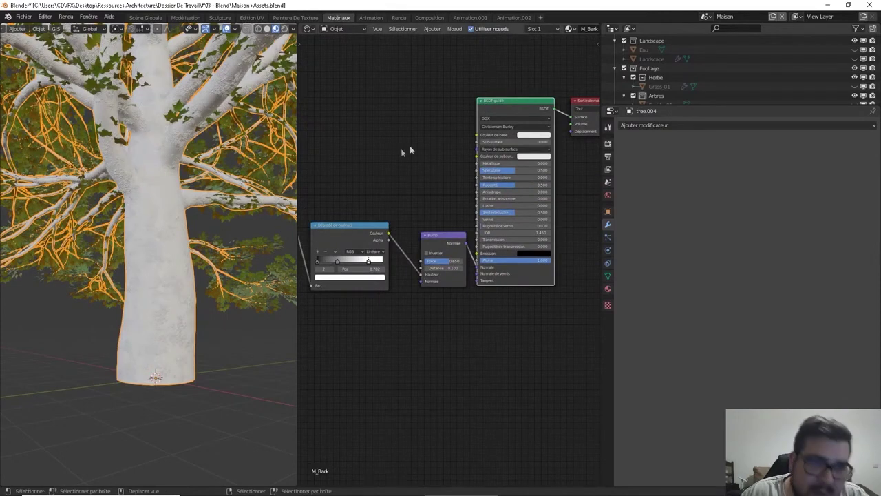
Add a Dégradé de couleurs node, feeding its Fac from the Multiplier's Couleur and linking its Couleur to the BSDF's Couleur de base.
middle_drag(432, 155, 452, 217)
middle_drag(400, 184, 455, 198)
key(shift+a)
mouse_move(416, 185)
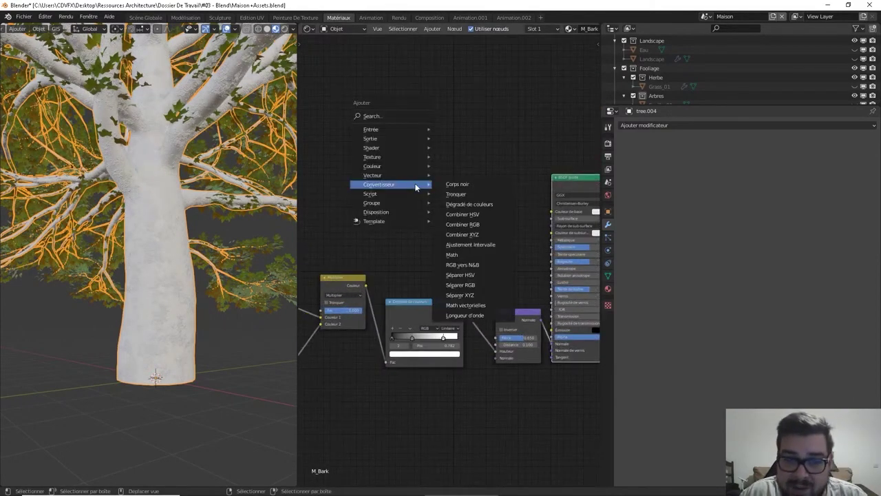
click(468, 204)
click(485, 201)
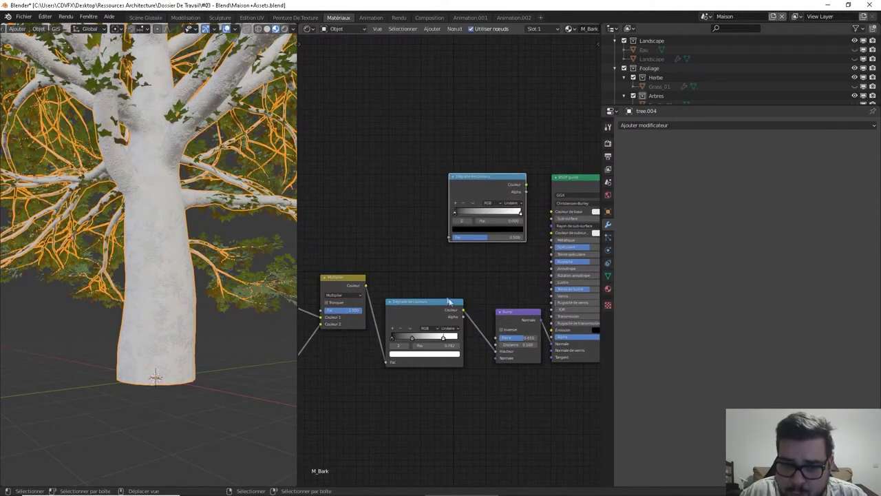
drag(366, 286, 450, 237)
drag(481, 180, 557, 215)
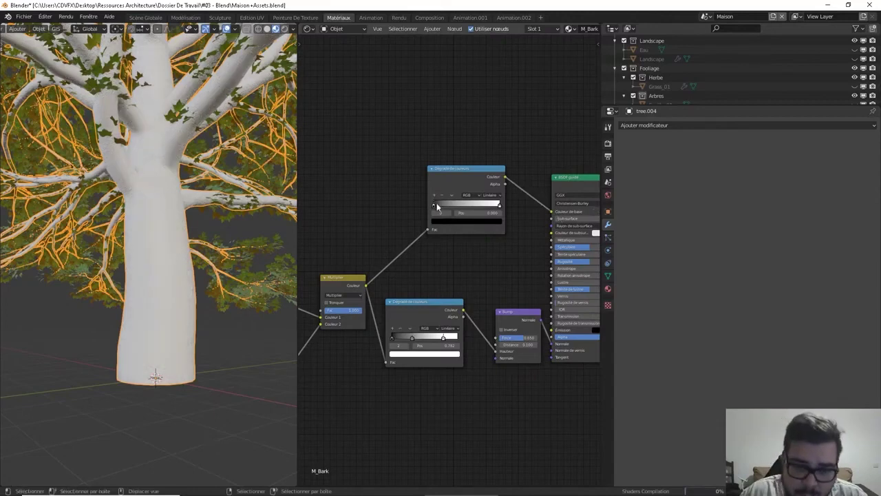
Color the end stop of the base color Dégradé de couleurs very dark brown and add a middle stop at position 0.500.
click(466, 222)
mouse_move(489, 166)
mouse_down()
mouse_move(451, 173)
mouse_move(488, 168)
mouse_up()
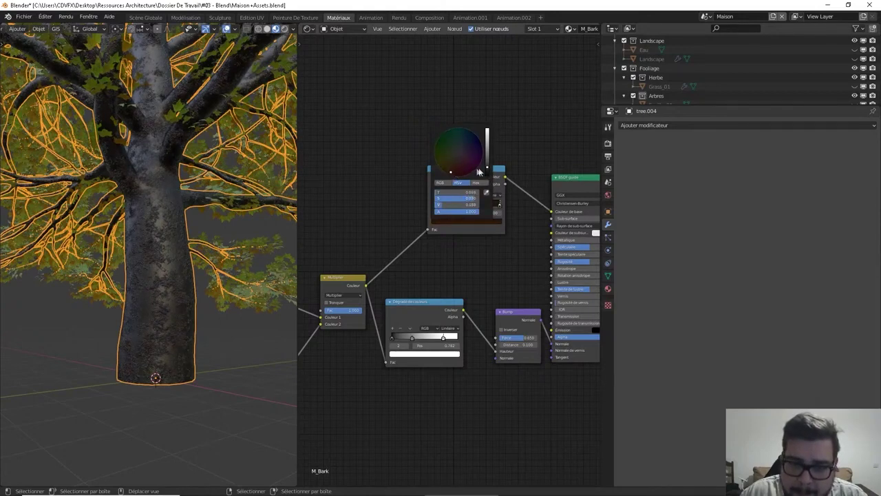
drag(488, 168, 488, 170)
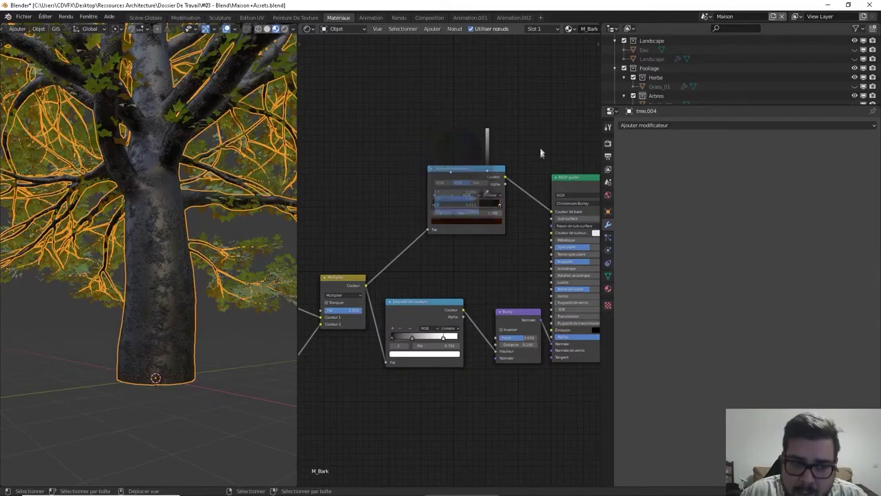
drag(446, 204, 498, 207)
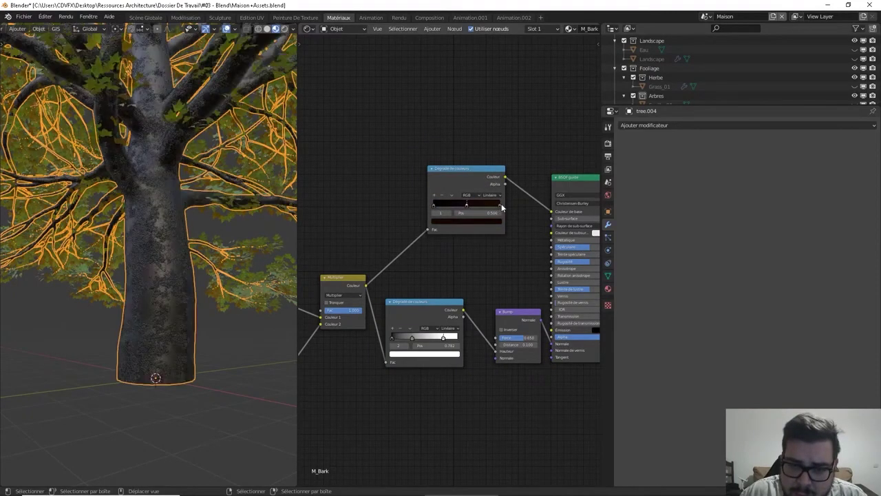
Tune the base color gradient's browns: near-black first stop, middle stop at value 0.207, and end stop at value about 0.27.
click(498, 211)
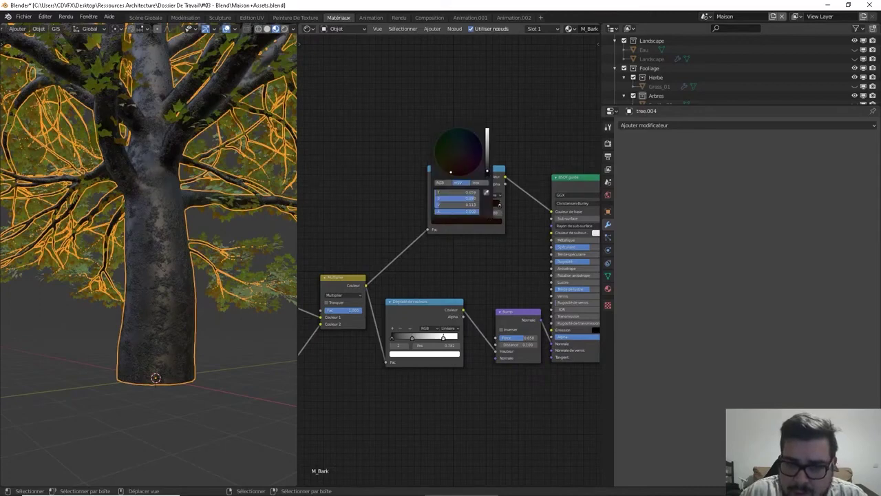
drag(487, 171, 487, 167)
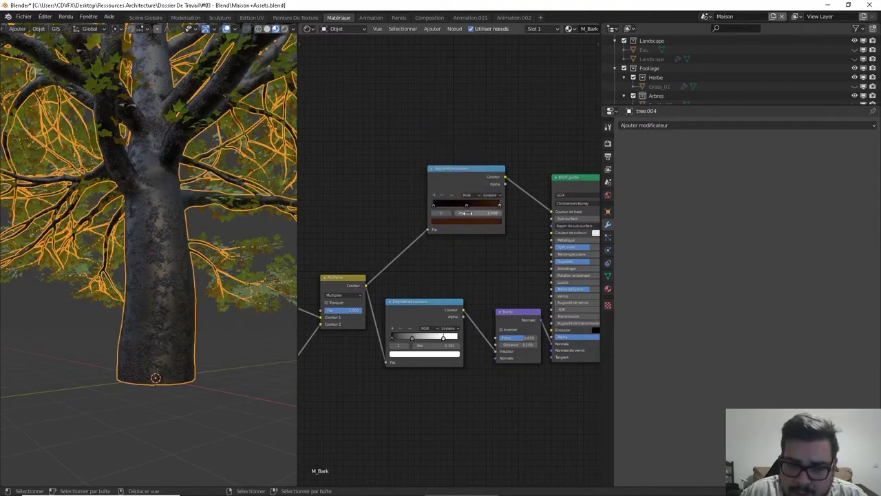
click(433, 204)
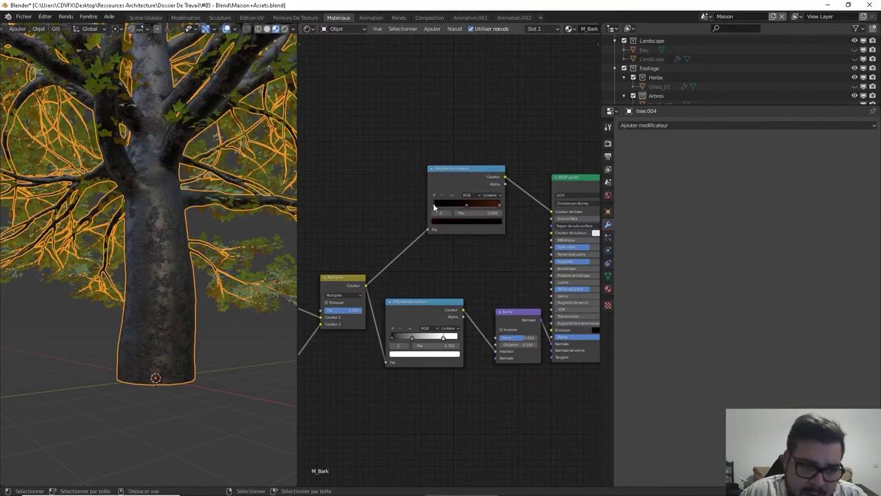
click(457, 222)
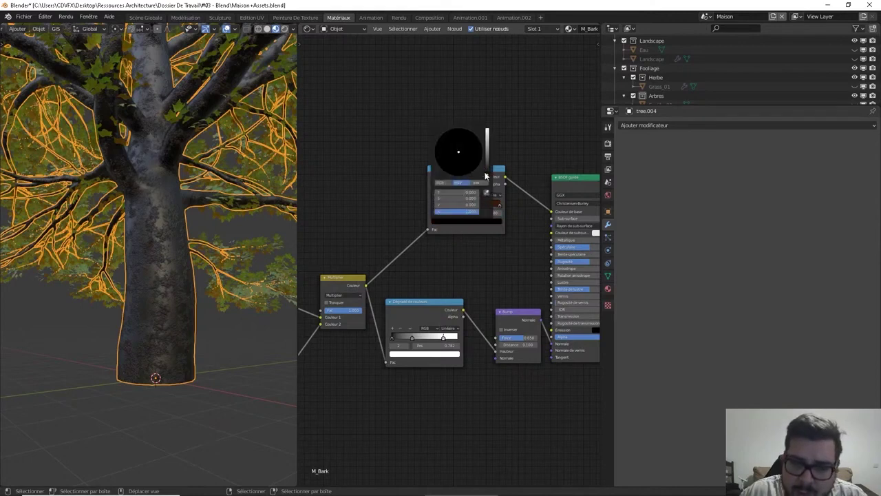
mouse_move(486, 173)
mouse_down()
mouse_move(487, 165)
mouse_move(456, 167)
mouse_move(487, 172)
mouse_up()
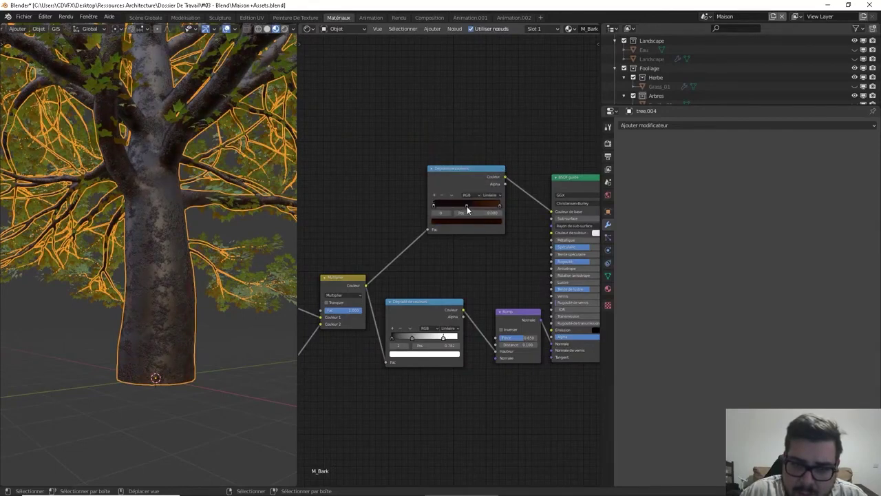
click(470, 219)
mouse_move(487, 169)
mouse_down()
mouse_move(486, 154)
mouse_move(487, 164)
mouse_up()
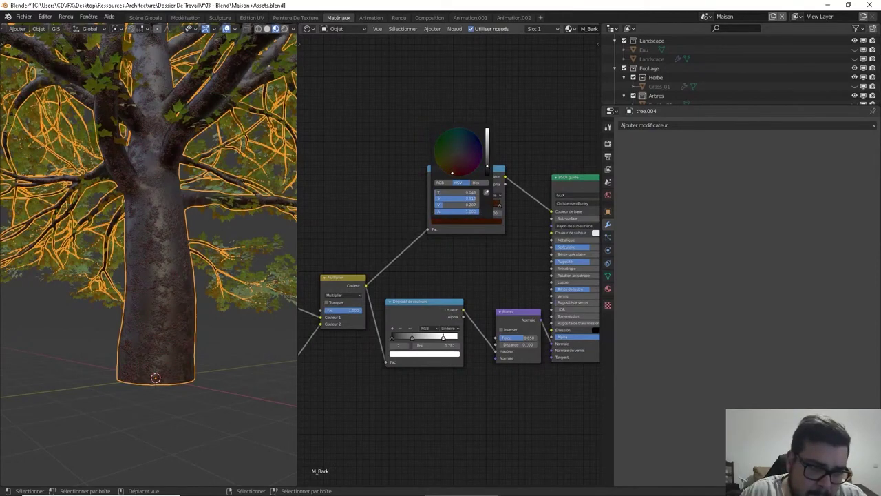
Enable Inverser on the Bump node and inspect the bark relief up close on the trunk.
scroll(213, 243, up, 5)
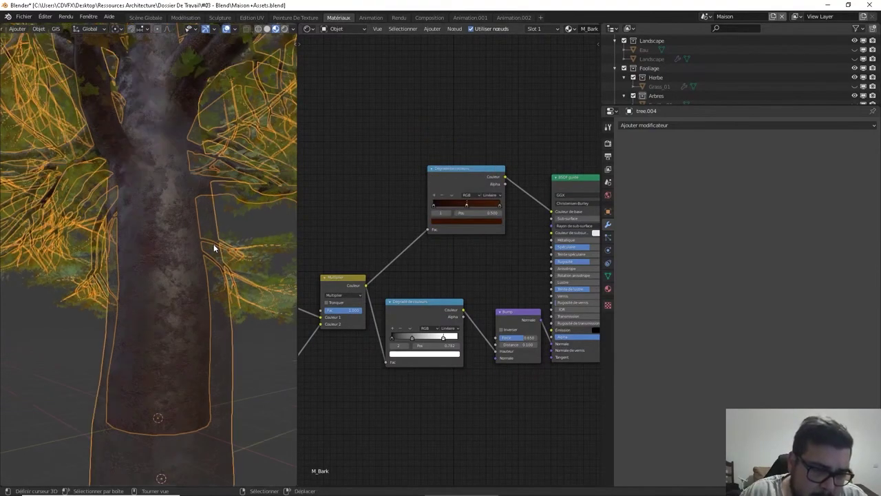
scroll(237, 241, up, 3)
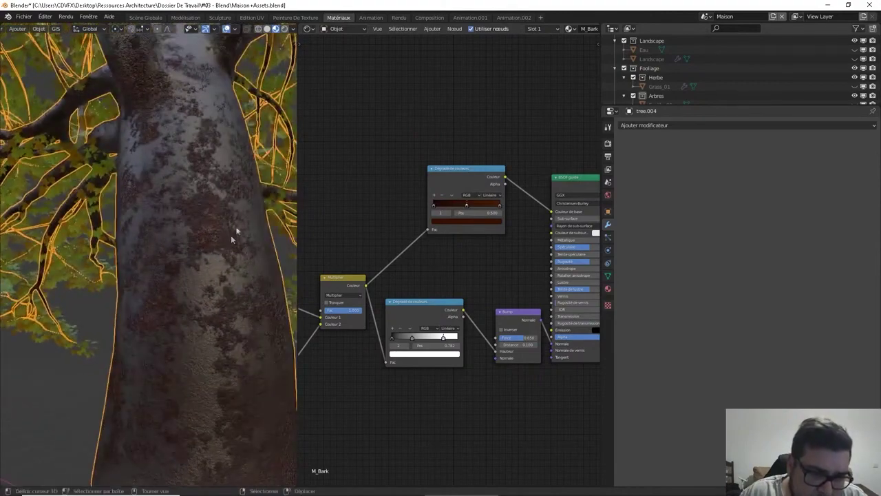
click(501, 330)
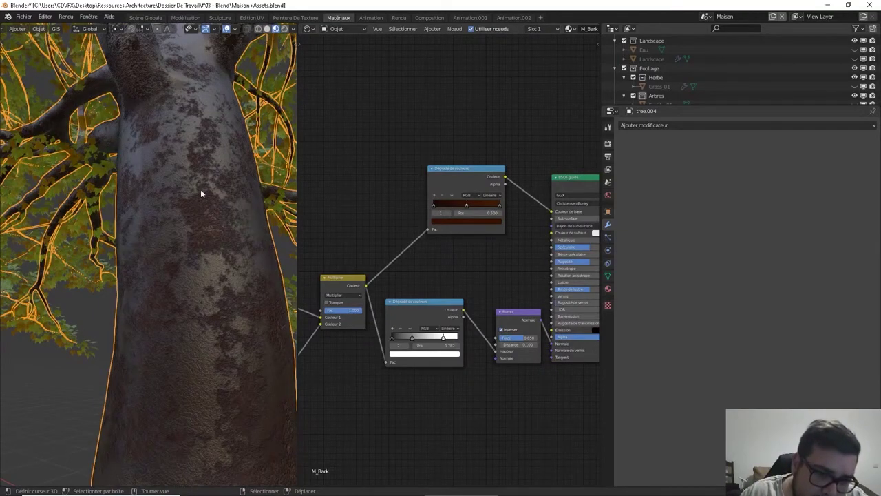
middle_drag(215, 220, 241, 225)
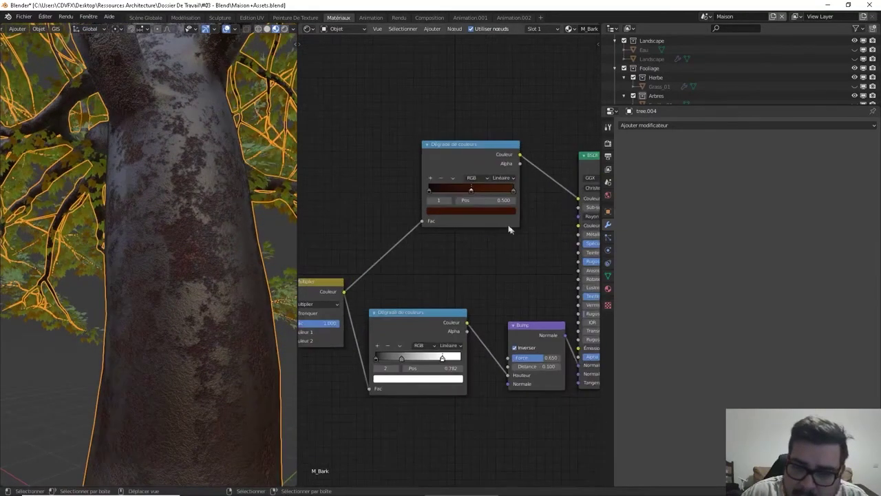
scroll(511, 228, up, 2)
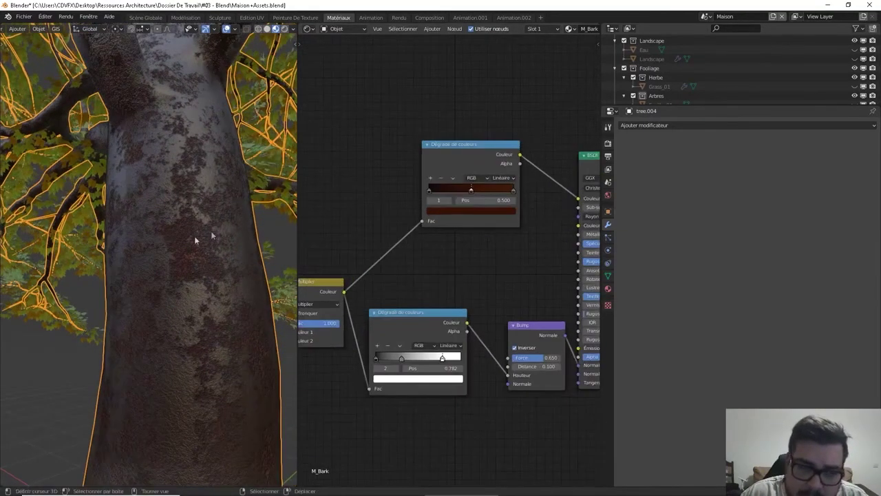
Brighten the base color gradient, raising the middle stop's value to 0.309 and the end stop to a bright orange.
click(498, 211)
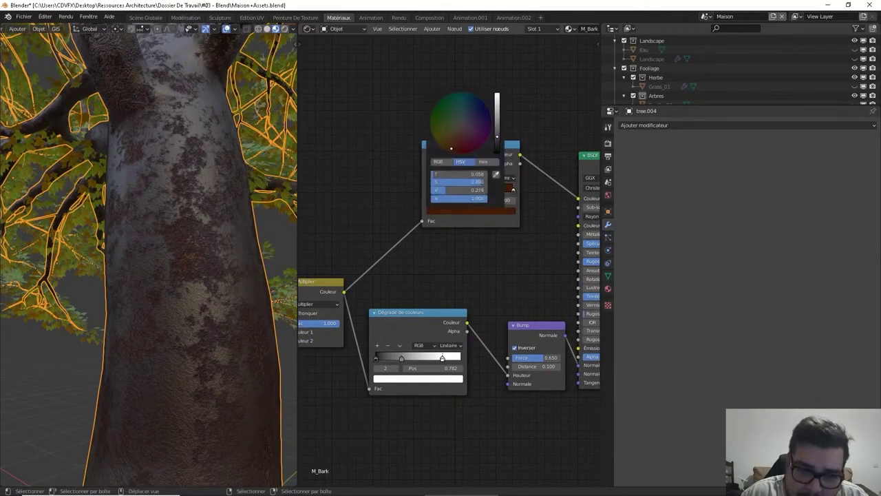
drag(497, 137, 497, 121)
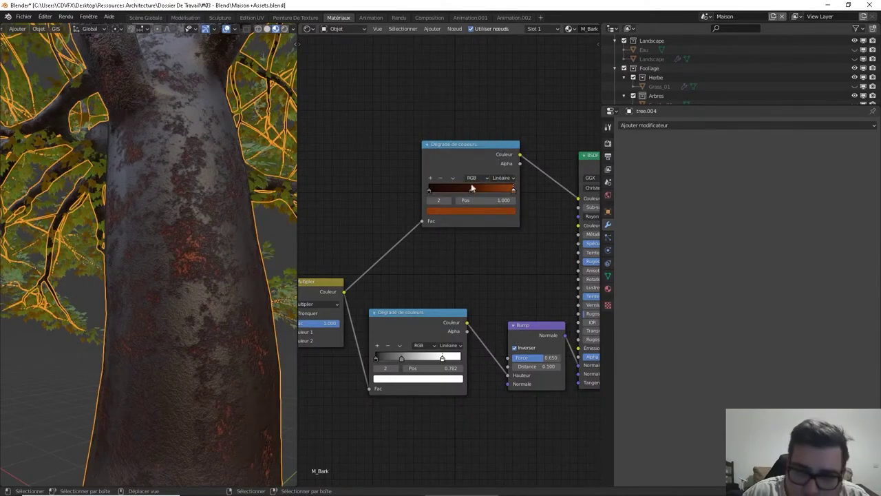
ctrl+click(471, 190)
click(478, 211)
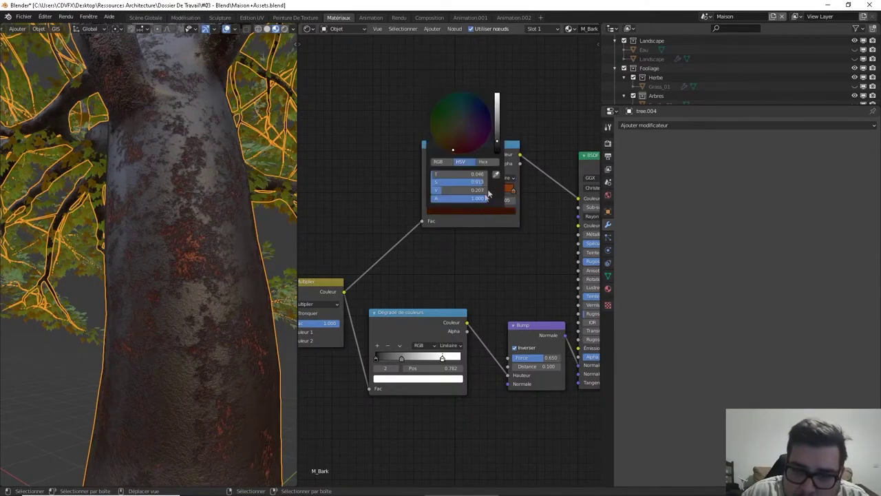
drag(497, 126, 497, 135)
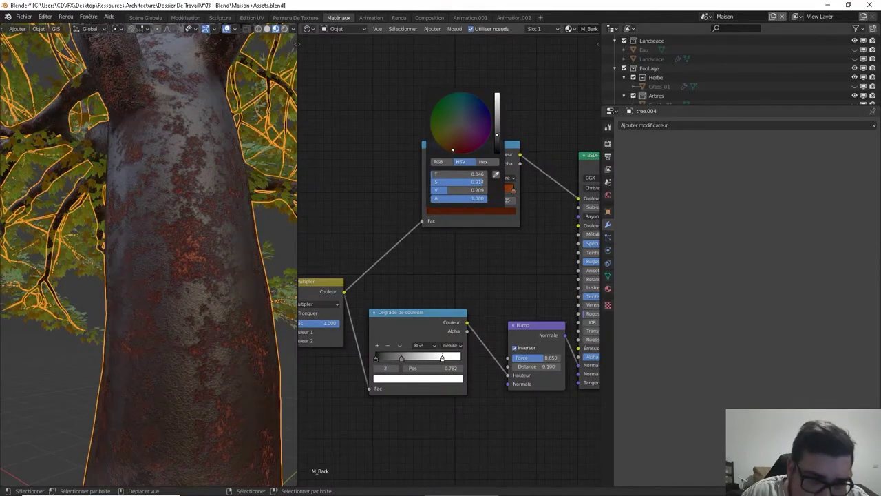
click(513, 191)
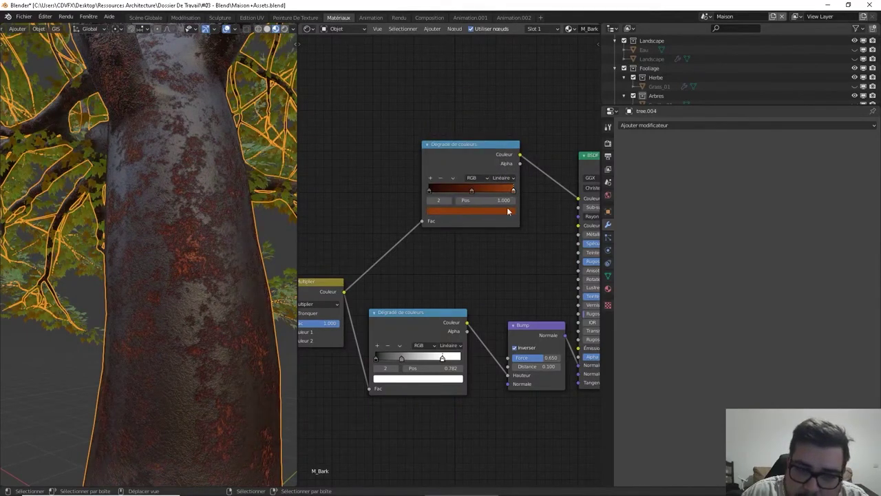
click(508, 211)
drag(497, 120, 497, 107)
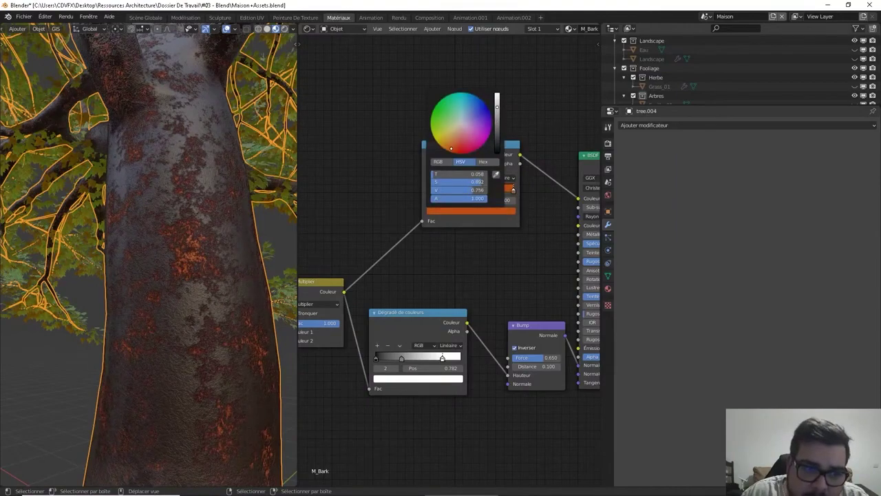
Set the BSDF guidé shader's Rugosité to 0.85.
scroll(197, 128, down, 5)
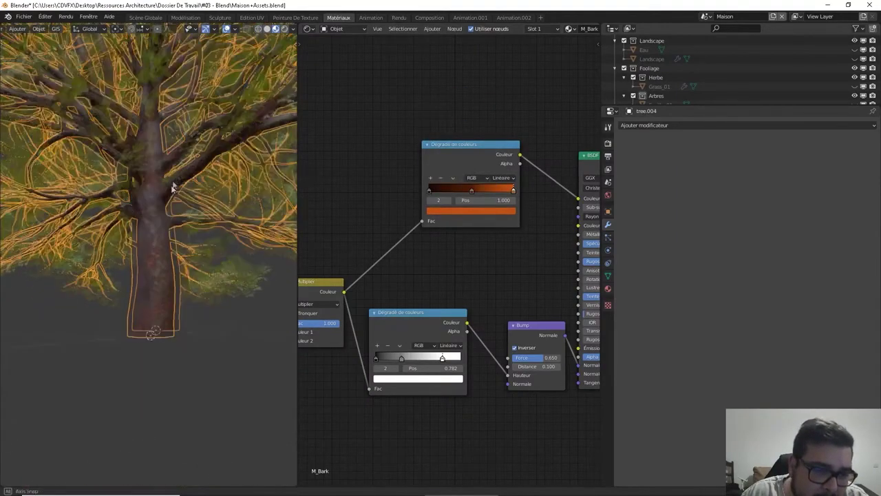
scroll(172, 186, up, 6)
middle_drag(513, 247, 494, 238)
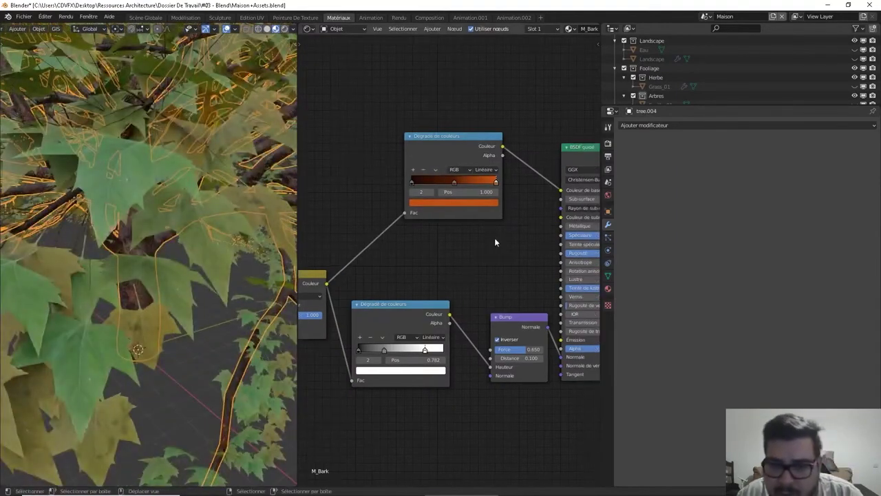
click(568, 254)
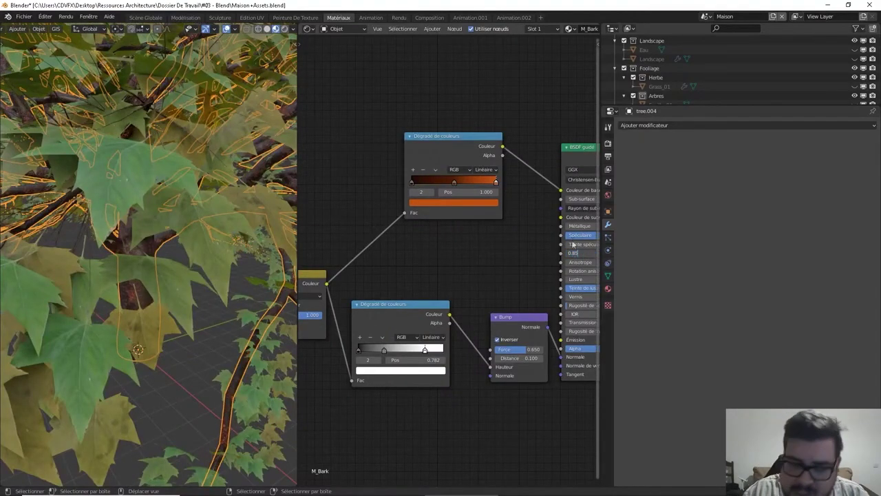
text(0.85)
key(Return)
scroll(110, 327, down, 5)
scroll(122, 314, up, 4)
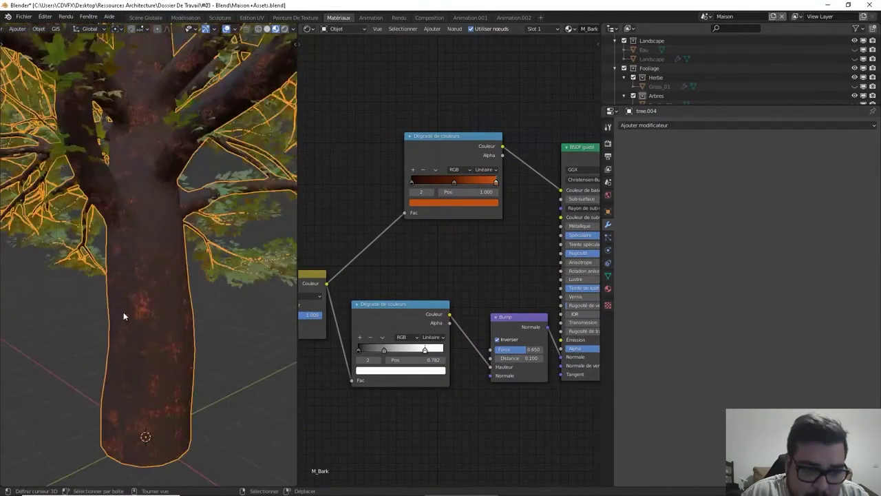
Insert an Occlusion ambiante node between the Dégradé de couleurs and Couleur de base, and feed its Normale from the Bump node.
shift+middle_drag(168, 294, 149, 275)
drag(466, 139, 339, 66)
key(shift+a)
mouse_move(311, 109)
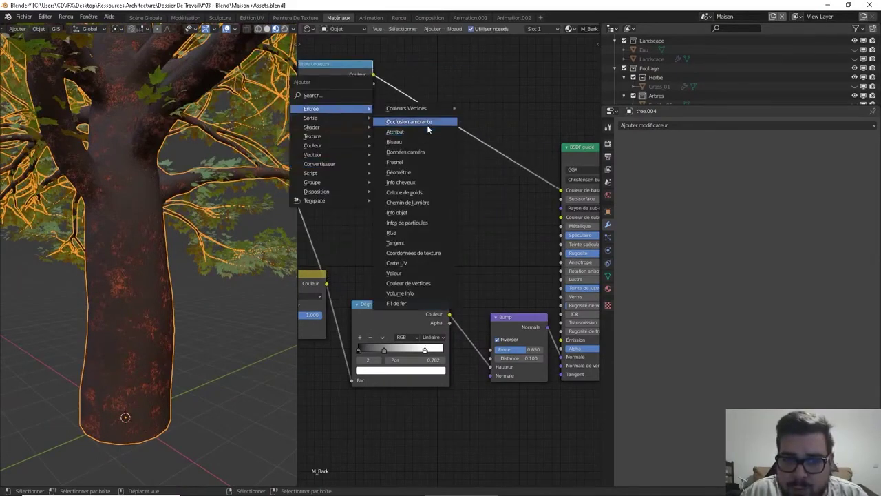
click(426, 121)
click(498, 238)
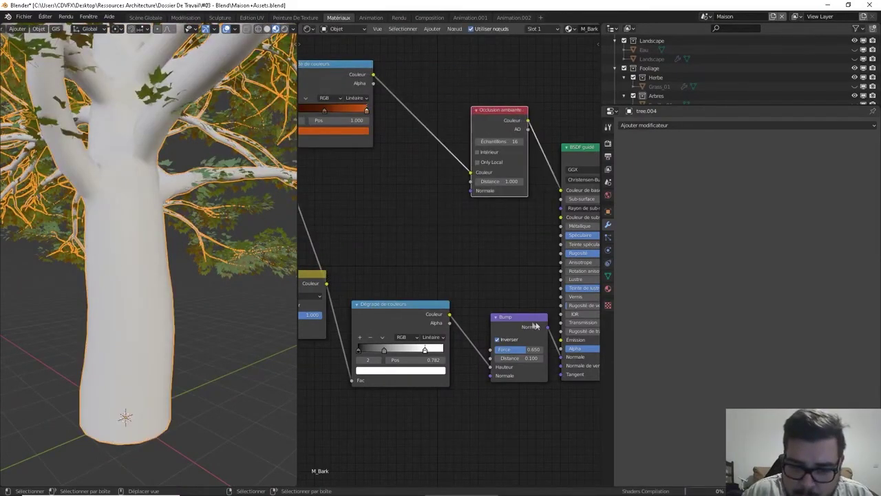
drag(548, 329, 473, 191)
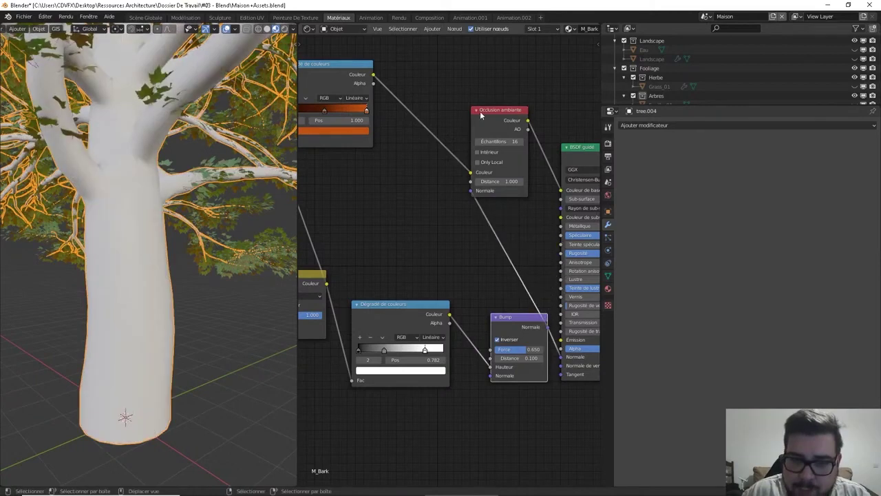
drag(496, 115, 494, 62)
middle_drag(446, 142, 412, 150)
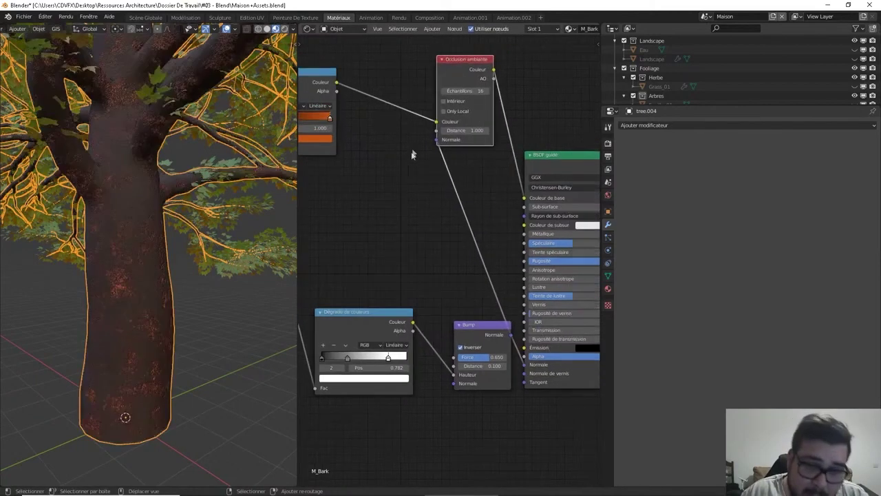
Add a Fresnel node, linking its Fac to the BSDF's Spéculaire and the Bump's Normale to its Normale input.
key(shift+a)
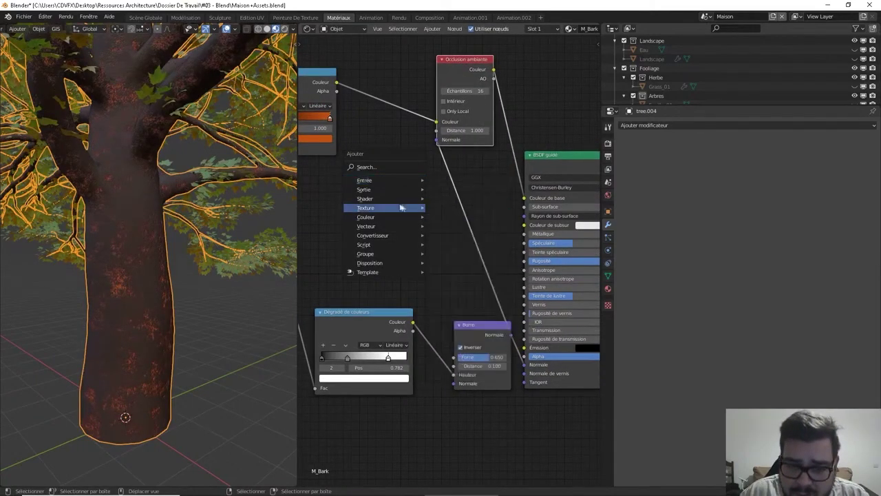
mouse_move(383, 201)
click(366, 166)
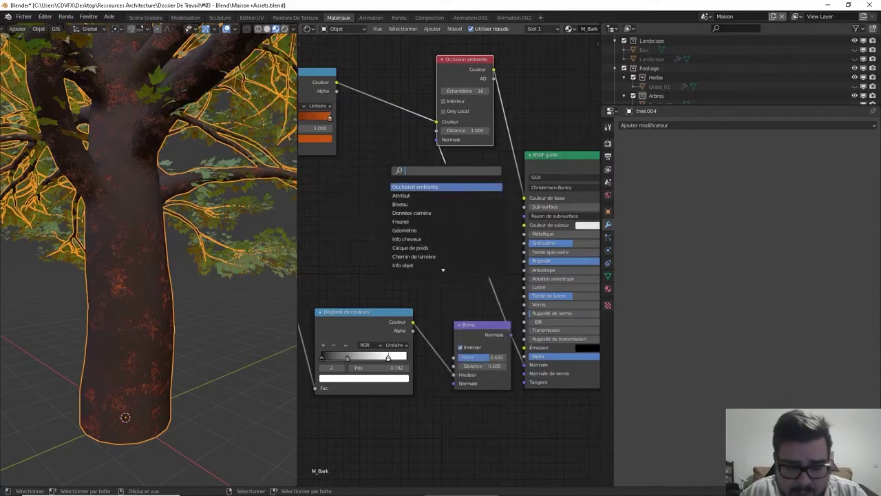
text(fre)
key(Return)
click(444, 226)
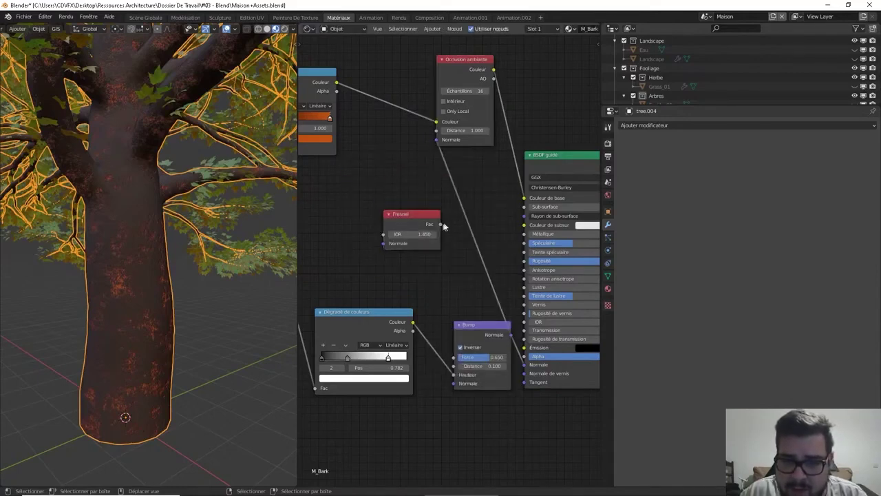
drag(440, 224, 524, 243)
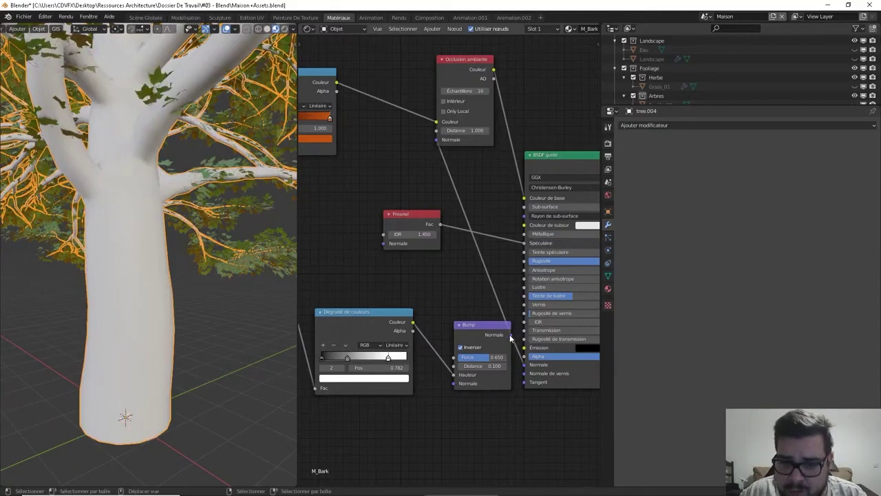
mouse_move(510, 337)
mouse_down()
mouse_move(449, 255)
mouse_move(383, 243)
mouse_up()
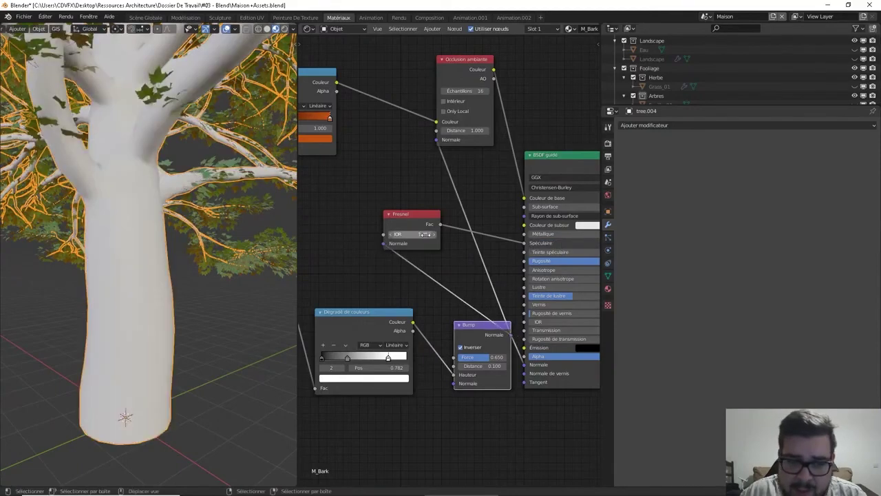
Set the Fresnel node's IOR to 1.05.
click(422, 234)
text(1.05)
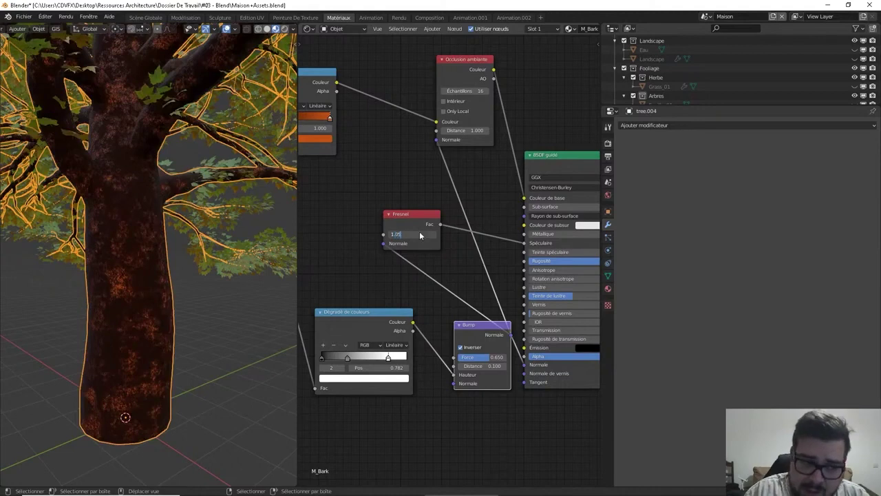
key(Return)
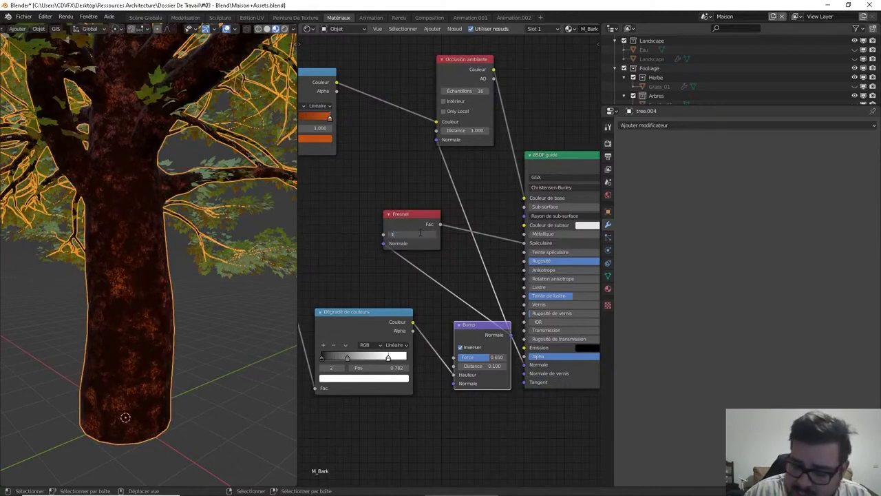
Set the Fresnel node's IOR to 1.750 and move the node up beside the Occlusion ambiante node.
key(Return)
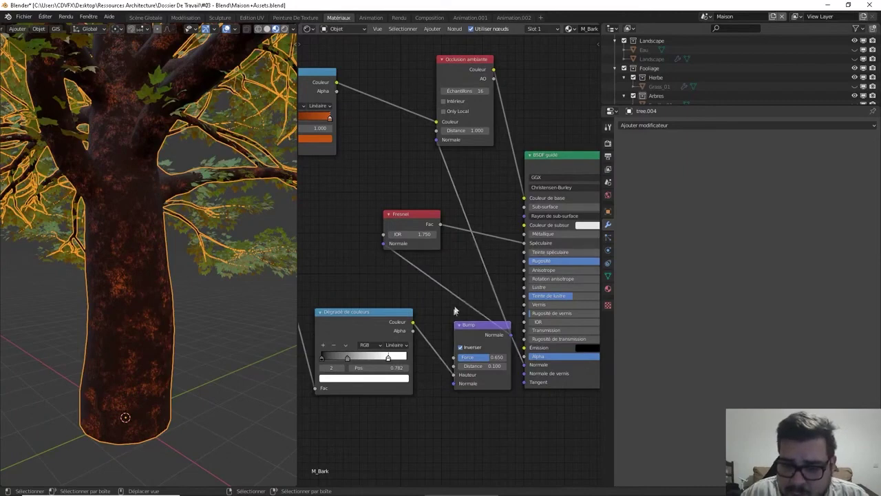
middle_drag(484, 261, 539, 259)
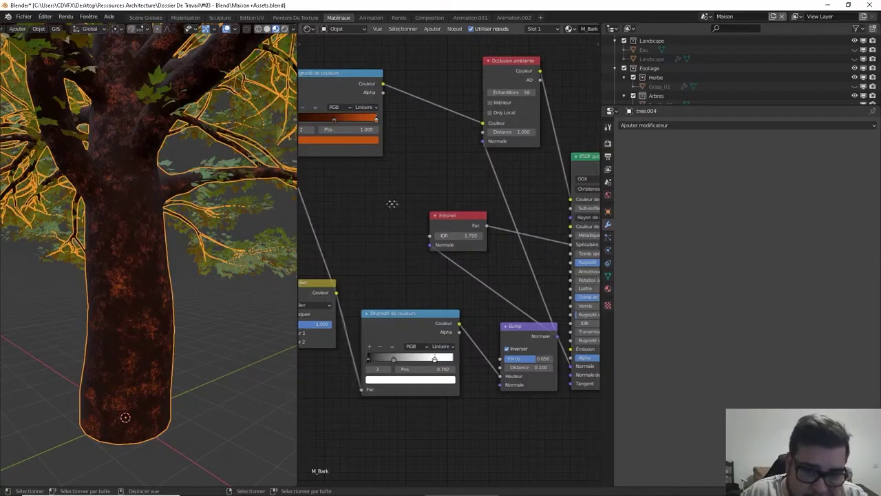
middle_drag(461, 321, 492, 317)
middle_drag(404, 215, 440, 213)
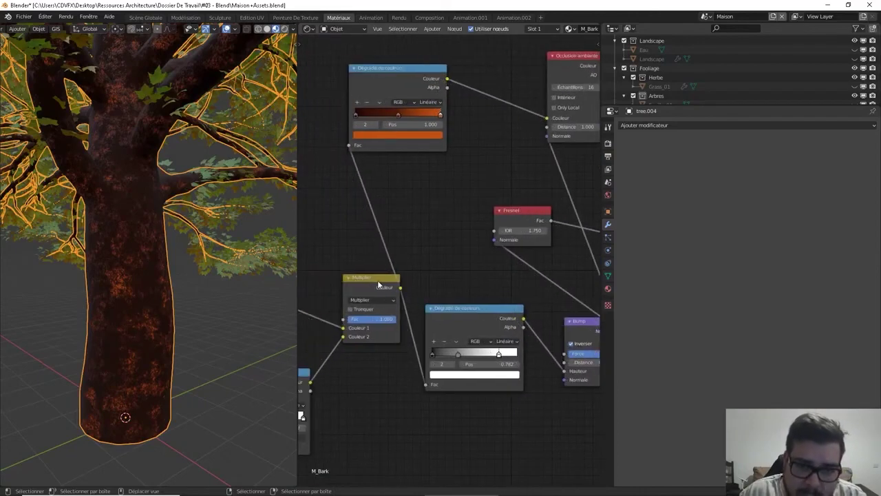
middle_drag(436, 277, 358, 259)
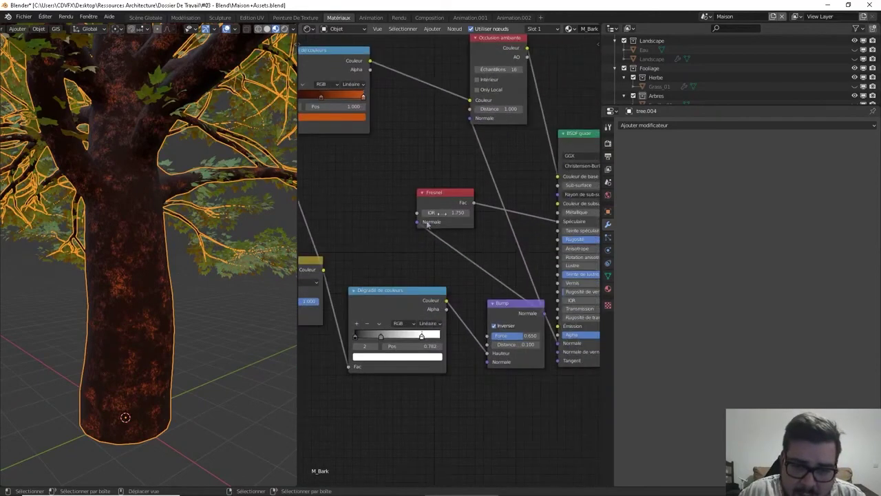
drag(461, 203, 443, 143)
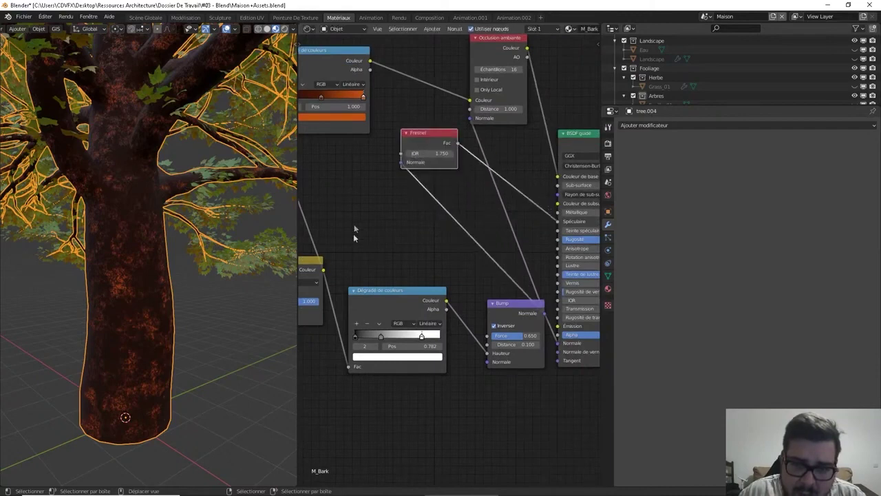
Preview the Multiplier node, add an Inverser node on its output, and link the inverted Couleur to the BSDF guidé's Rugosité.
ctrl+shift+click(315, 264)
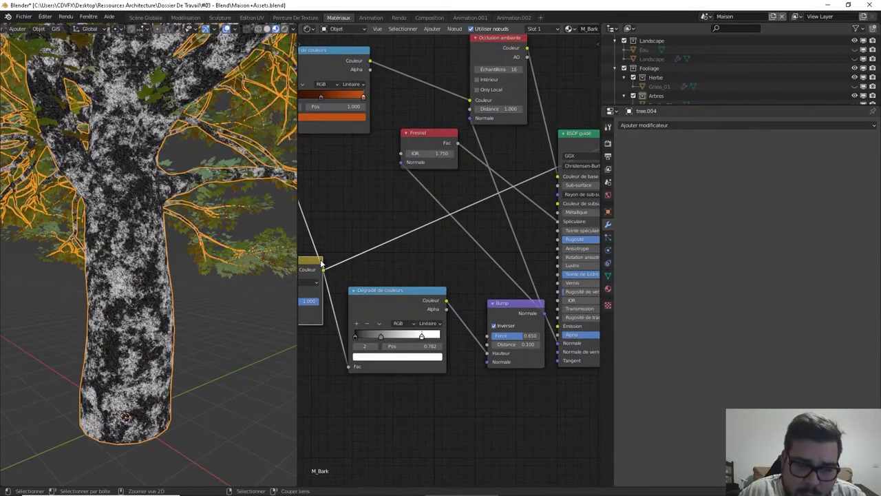
key(shift+a)
mouse_move(383, 341)
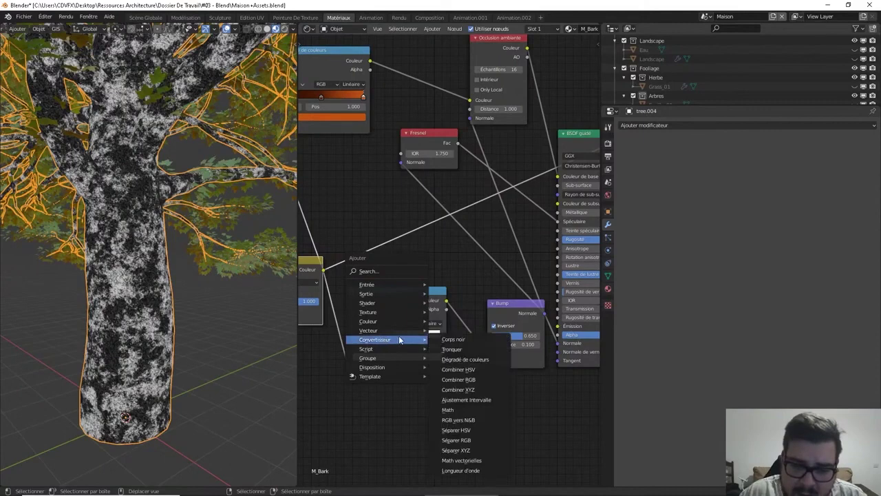
mouse_move(371, 321)
click(478, 356)
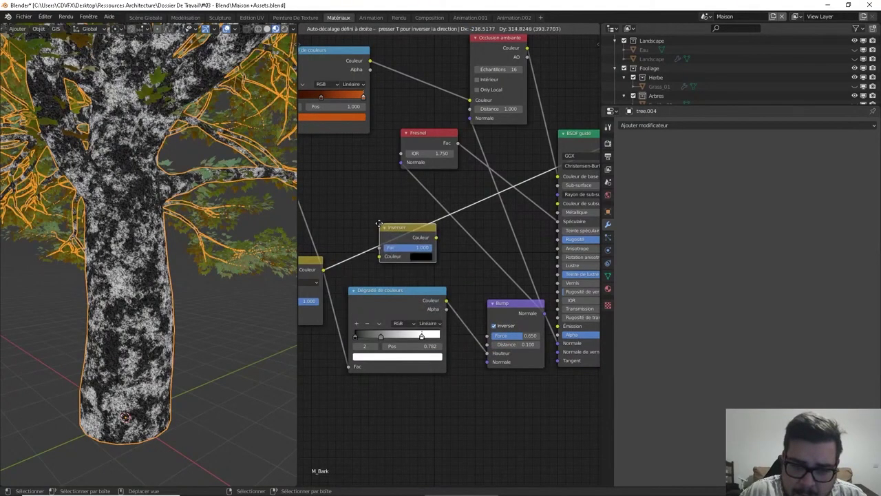
click(379, 224)
drag(436, 236, 564, 241)
middle_drag(565, 241, 506, 248)
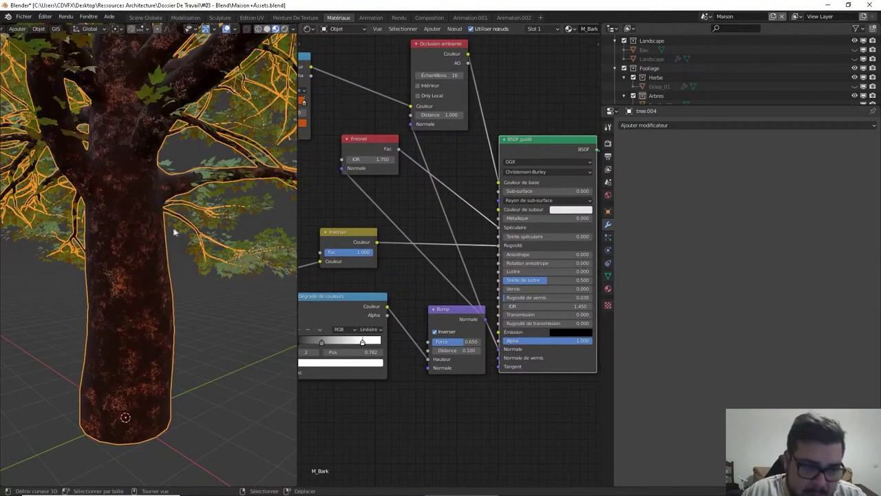
Set the Bump node's Force to 0.35 and deselect the tree in the viewport.
scroll(141, 238, up, 5)
middle_drag(142, 238, 165, 209)
click(466, 342)
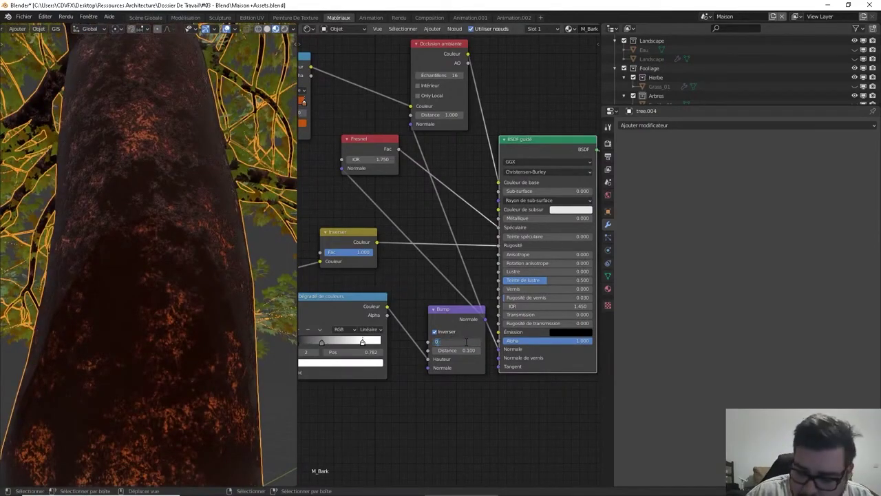
text(0.35)
key(Return)
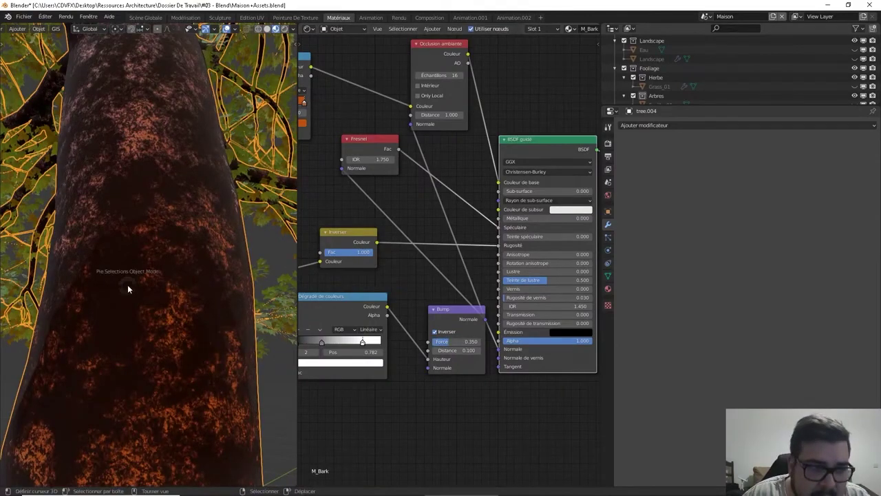
key(a)
click(156, 238)
scroll(163, 240, down, 5)
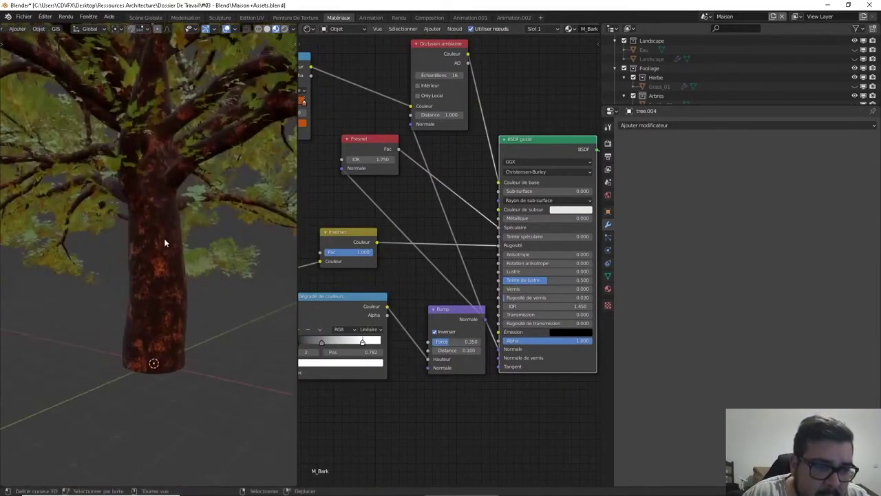
Add texture coordinate and Placage nodes to the wave texture, and link the Placage's Vecteur to the Musgrave texture as well.
middle_drag(387, 236, 546, 196)
scroll(482, 234, down, 2)
middle_drag(452, 248, 506, 201)
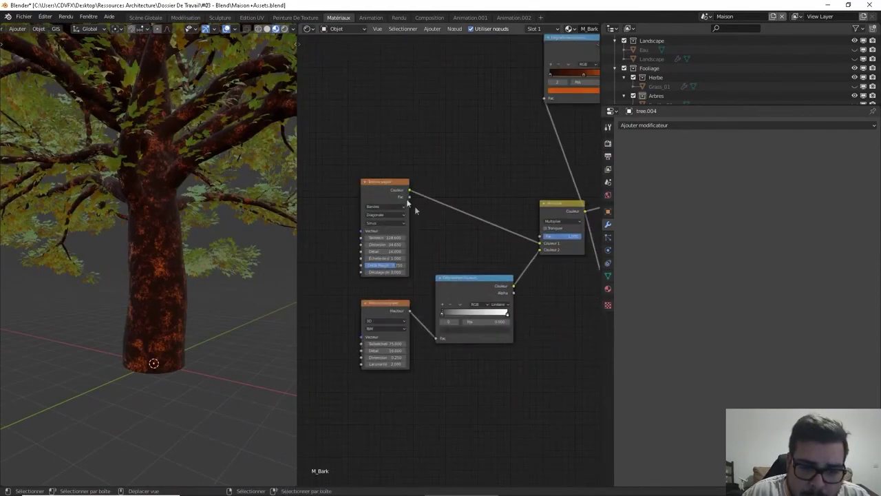
click(385, 179)
ctrl+shift+click(384, 180)
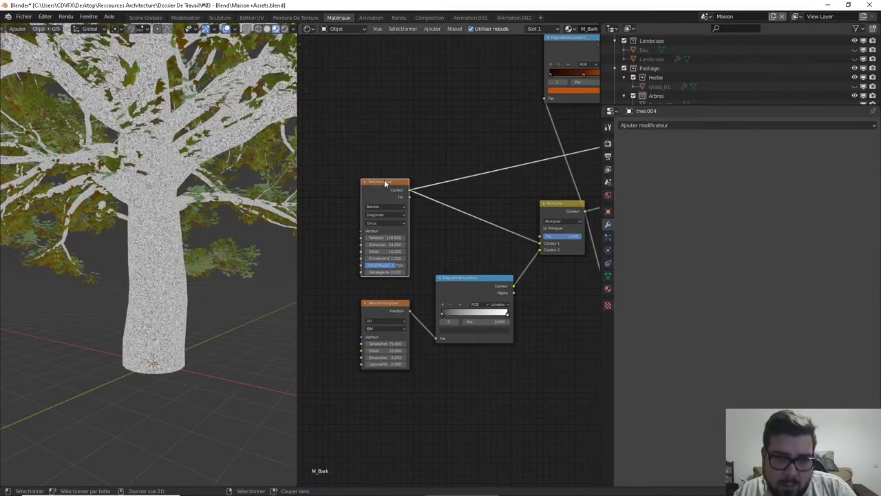
key(ctrl+z)
key(ctrl+t)
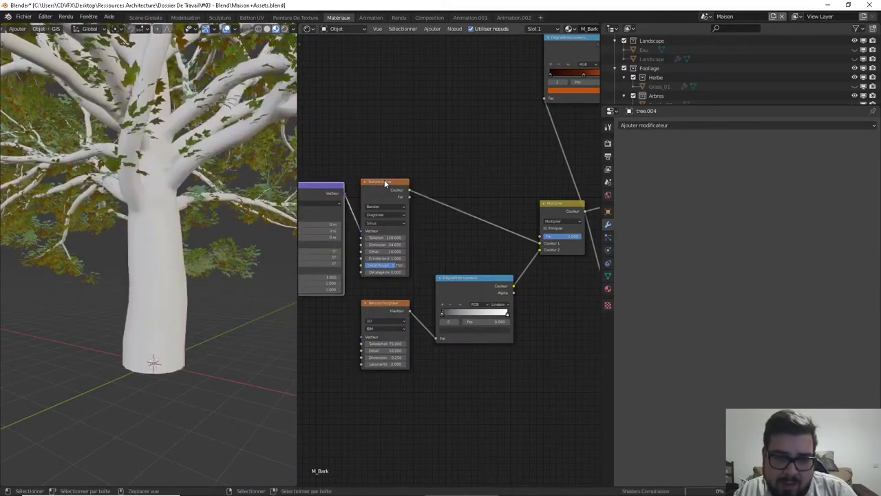
middle_drag(384, 180, 467, 167)
drag(426, 181, 435, 338)
drag(387, 169, 445, 324)
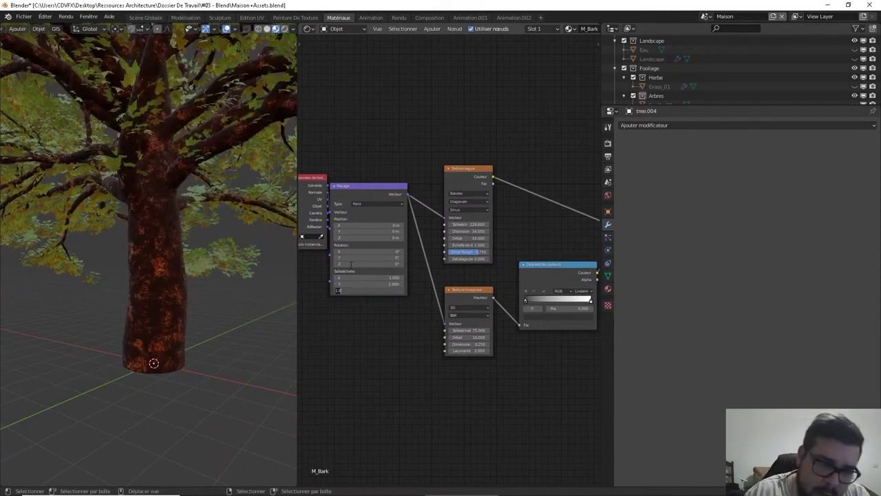
Try a Placage scale of 5 in Z with larger Y and X values, undoing the Y change.
key(Return)
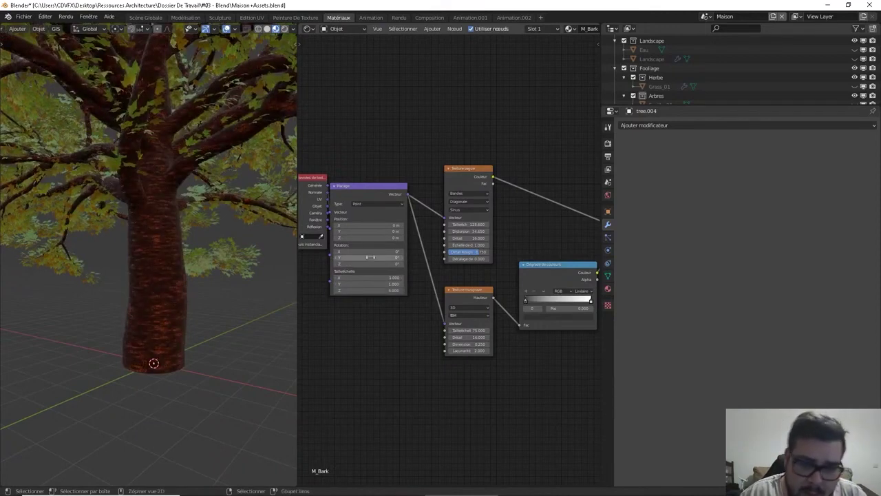
drag(375, 281, 403, 281)
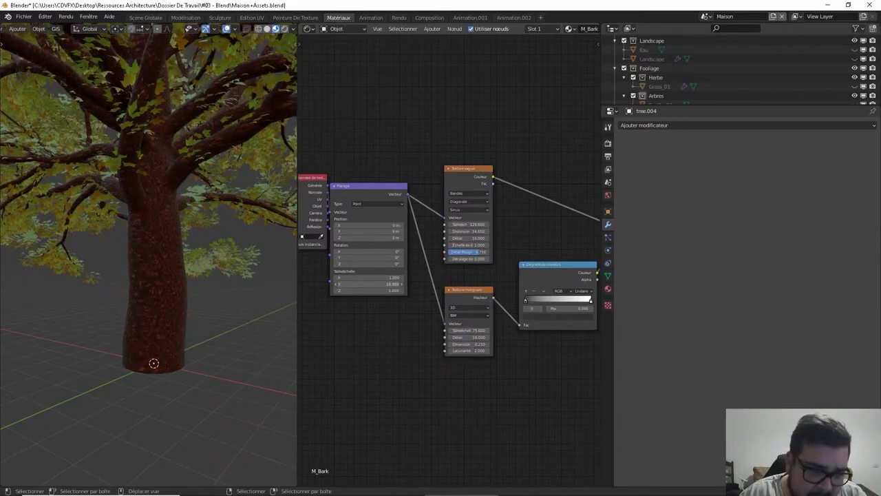
key(ctrl+z)
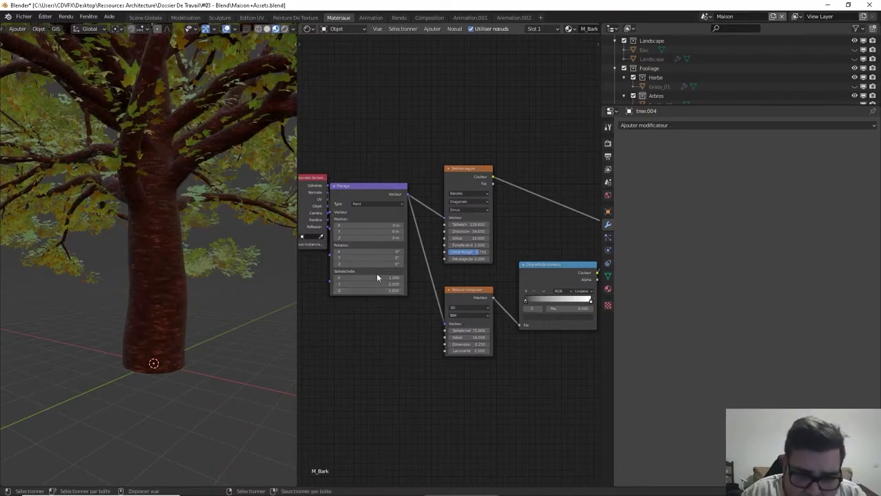
drag(377, 273, 362, 278)
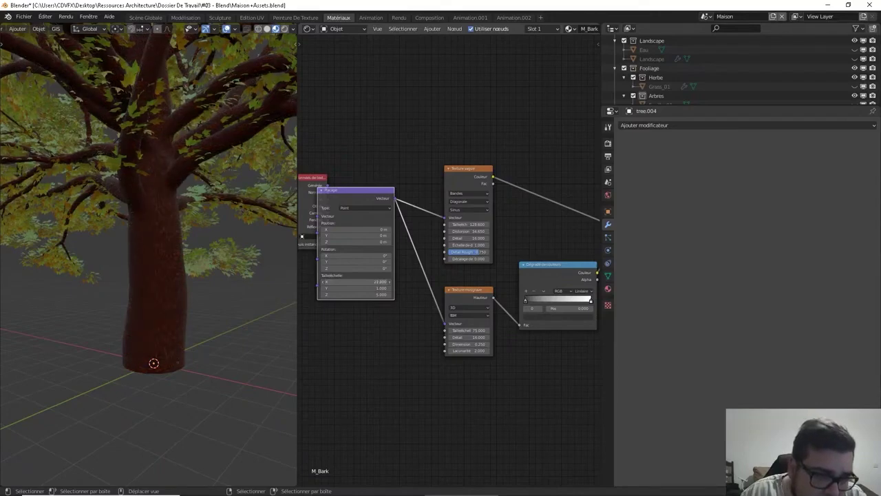
Set the Placage node's scale to 0.2 in X and Z, and inspect the stretched bark on the trunk.
click(380, 281)
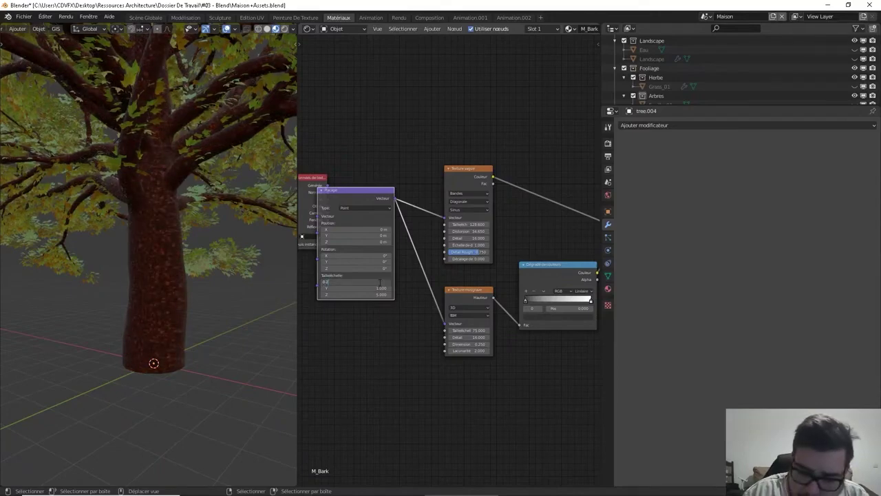
key(Return)
click(373, 294)
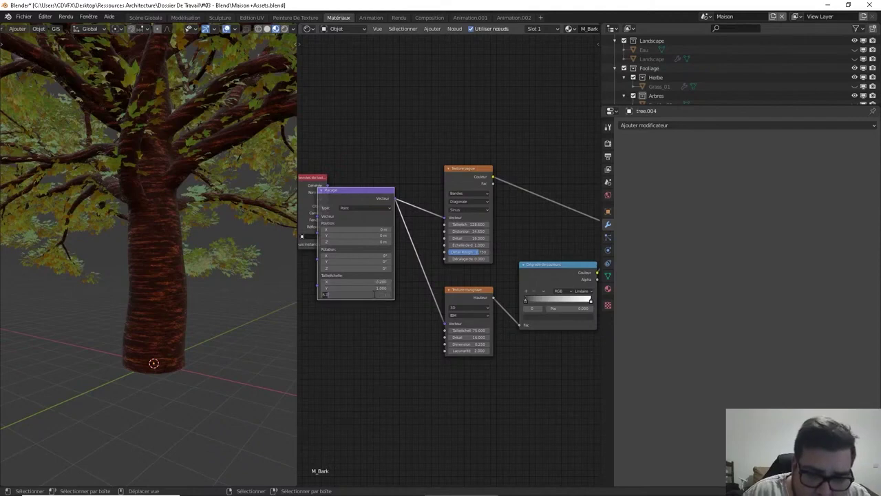
text(0.2)
key(Return)
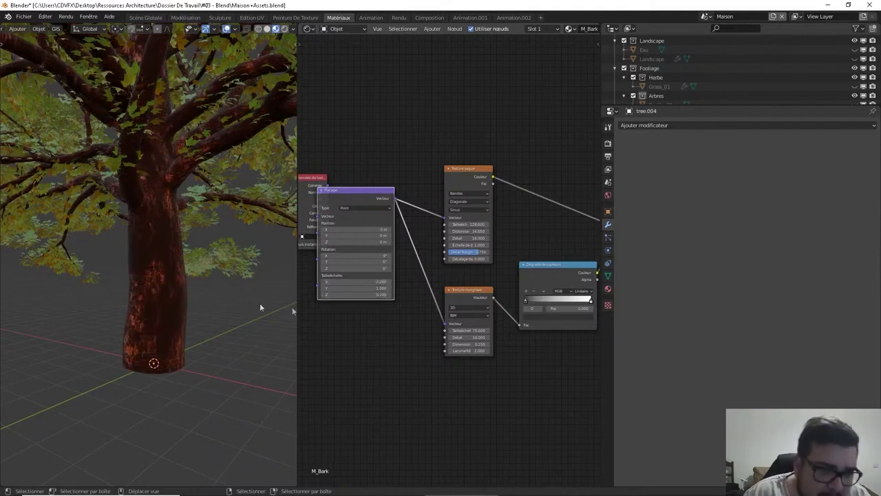
middle_drag(144, 278, 130, 277)
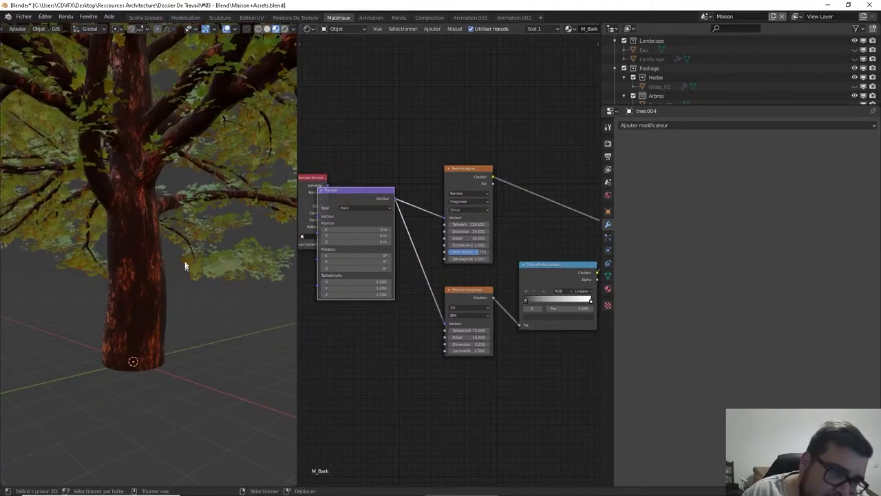
middle_drag(184, 267, 285, 240)
scroll(267, 223, up, 1)
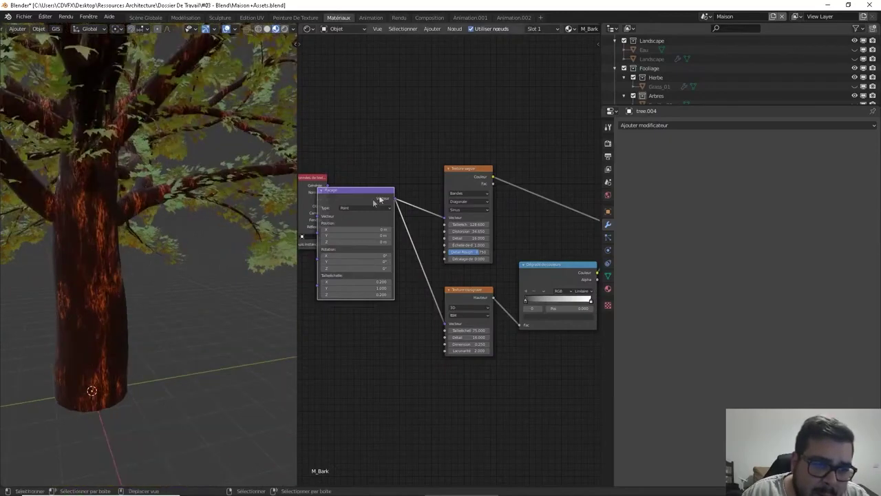
Recolor the last stop of the bark's base color gradient to a golden brown, about HSV 0.104, 0.736, 0.567.
middle_drag(536, 143, 616, 237)
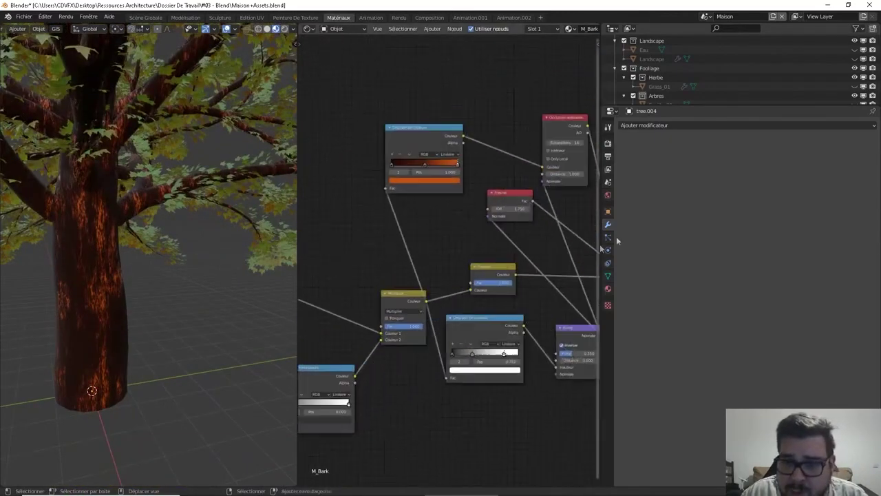
scroll(436, 214, up, 3)
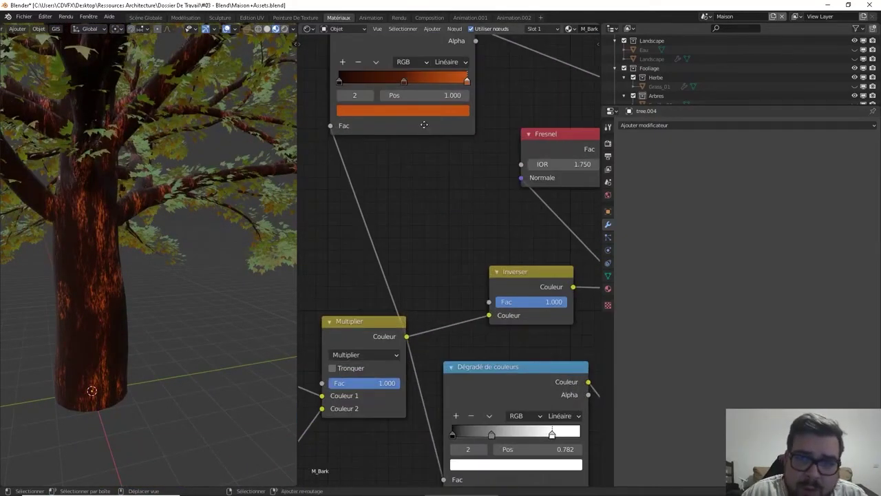
middle_drag(437, 126, 437, 165)
scroll(509, 93, up, 1)
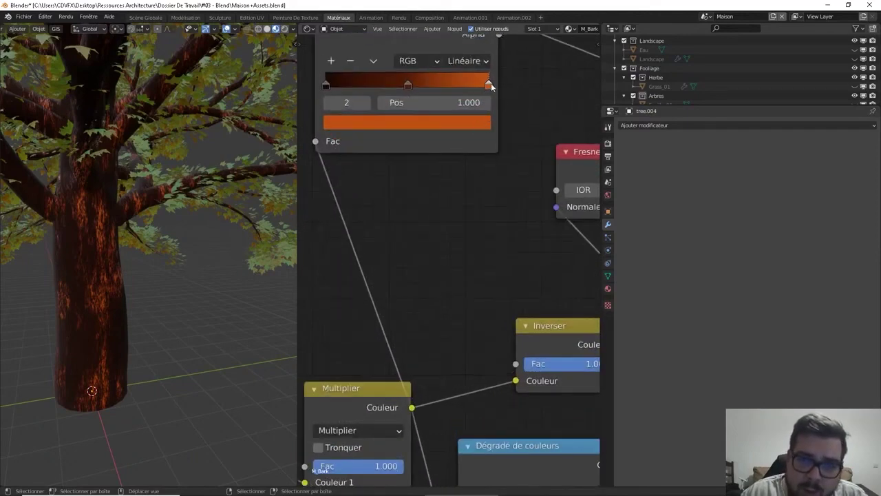
click(470, 124)
mouse_move(370, 238)
mouse_down()
mouse_move(367, 214)
mouse_move(362, 227)
mouse_up()
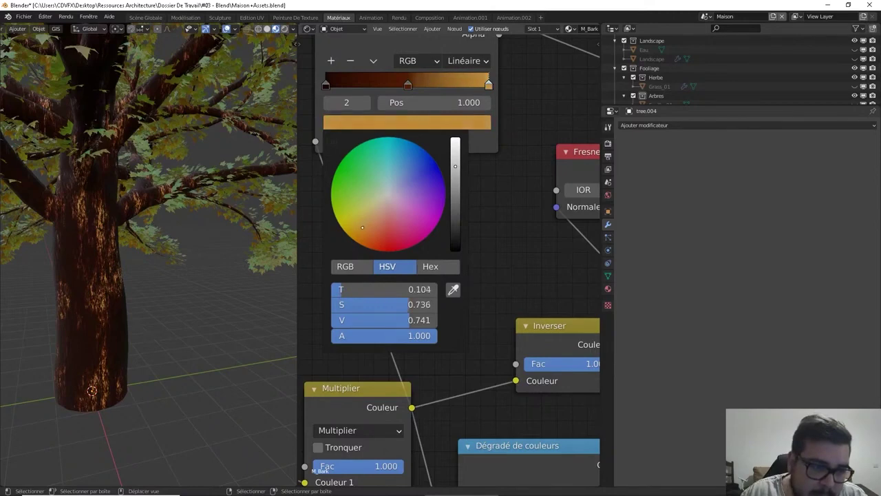
drag(455, 167, 455, 186)
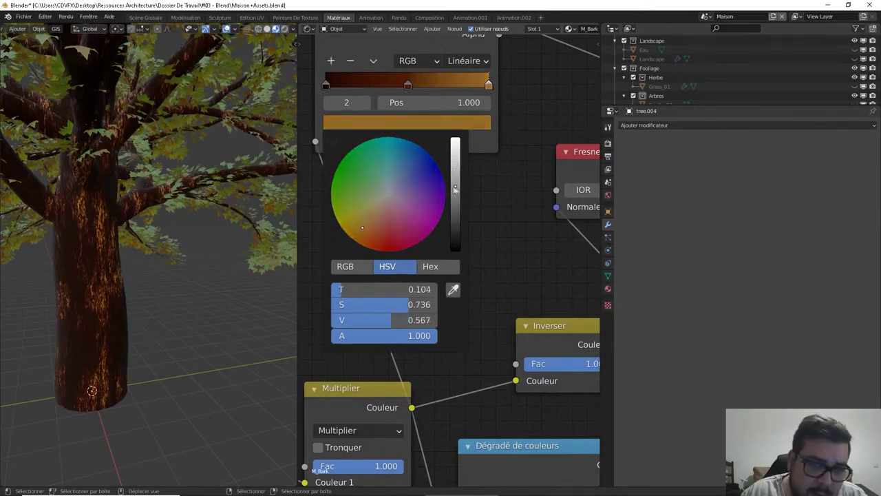
Recolor the gradient's middle stop to a dark yellowish brown, about HSV 0.094, 0.751, 0.223.
click(407, 85)
click(422, 123)
drag(377, 223, 364, 229)
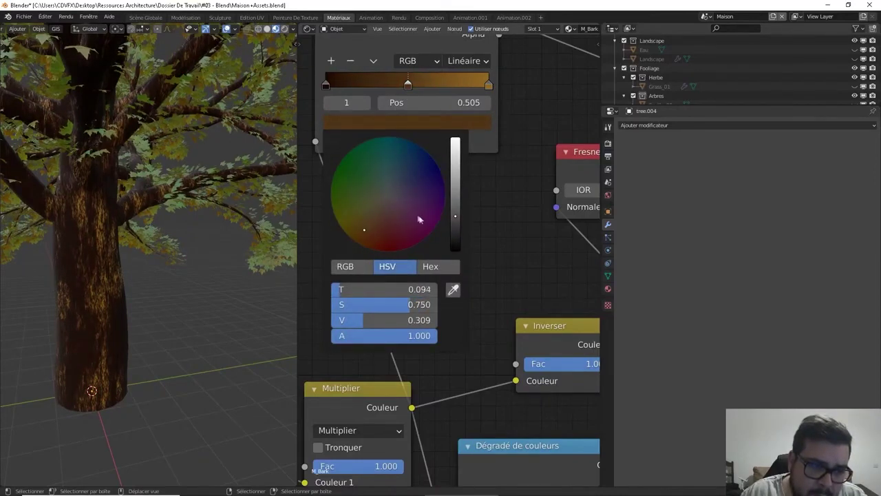
drag(455, 216, 455, 225)
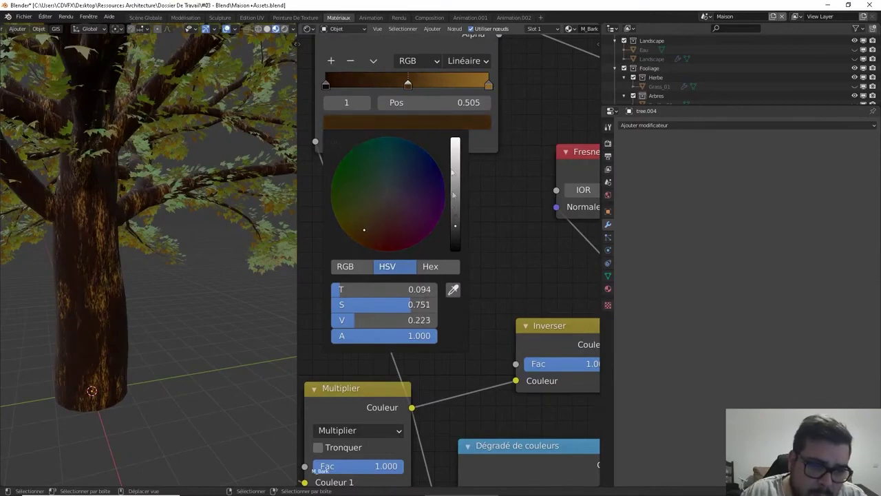
Recolor the gradient's first stop to a deep brown, about HSV 0.080, 0.811, 0.167.
click(325, 86)
click(377, 123)
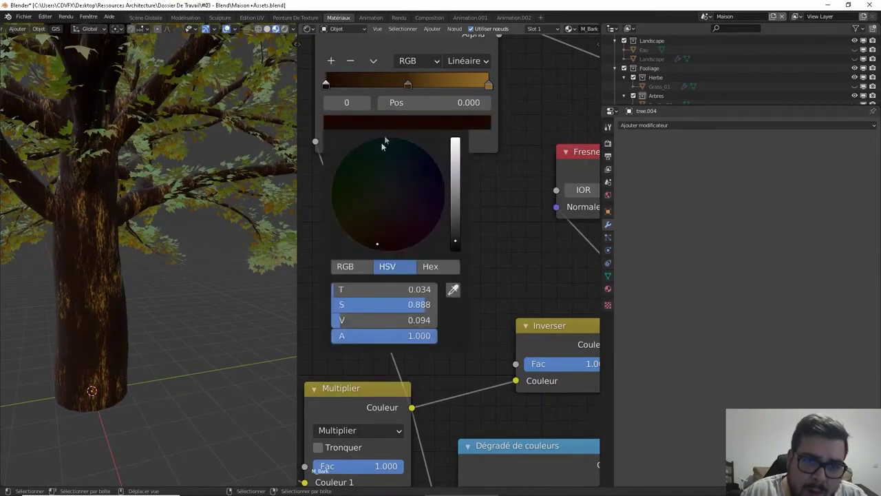
drag(378, 200, 365, 234)
drag(457, 193, 450, 336)
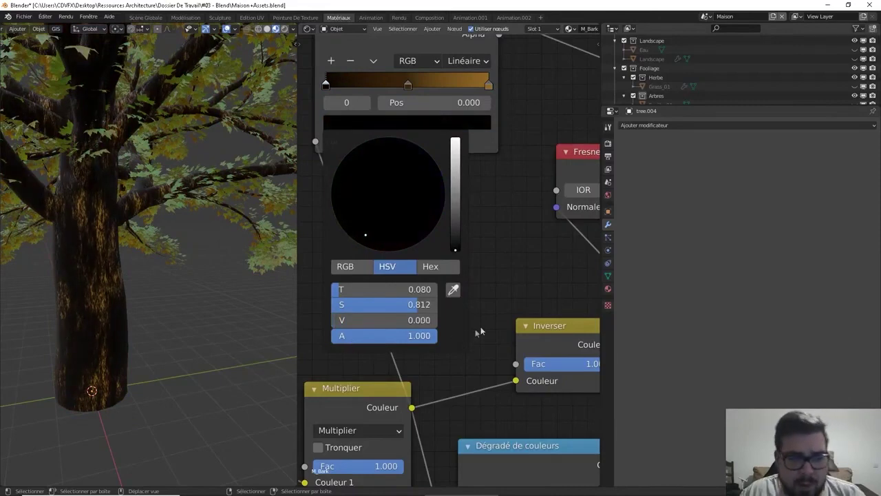
mouse_move(456, 230)
mouse_down()
mouse_move(455, 248)
mouse_move(455, 232)
mouse_up()
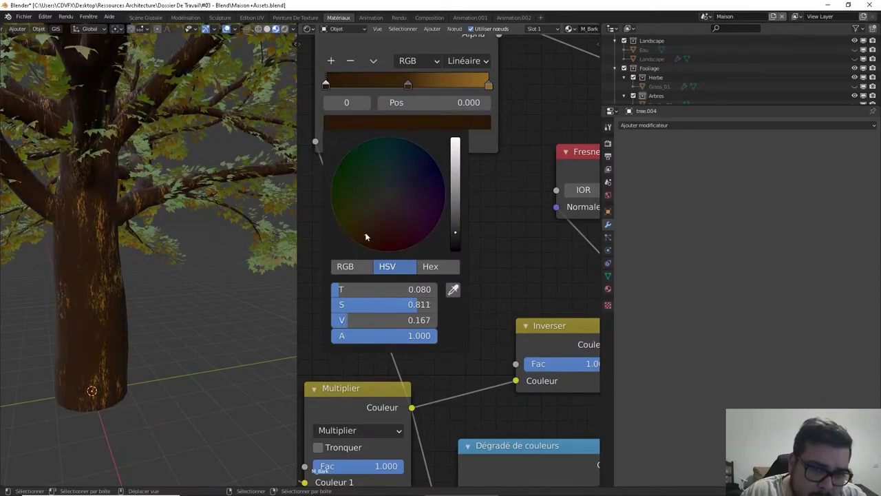
Darken the first stop of the bark's base color gradient to a near-black brown, about HSV 0.062, 0.821, 0.075.
drag(365, 237, 360, 245)
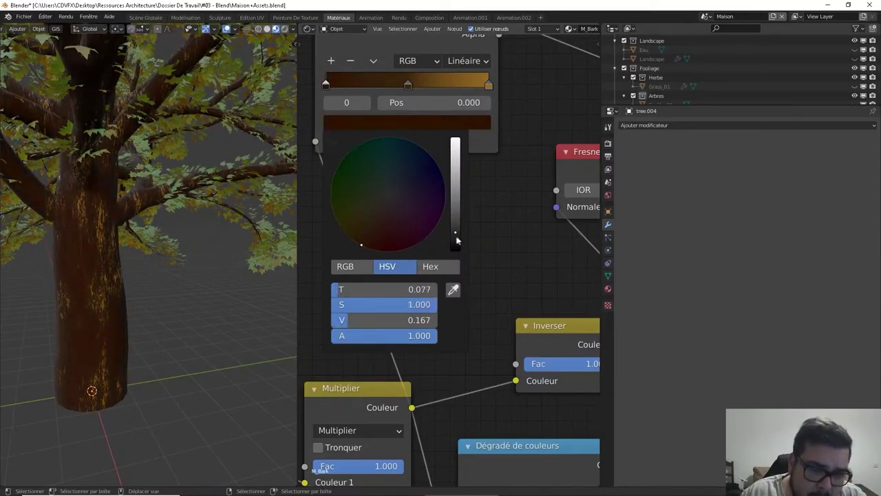
drag(456, 237, 455, 243)
drag(362, 245, 370, 238)
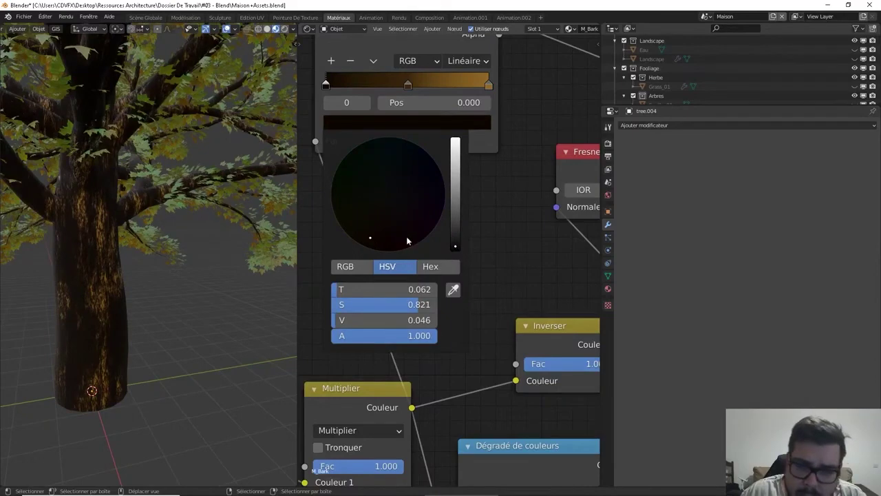
drag(454, 245, 455, 243)
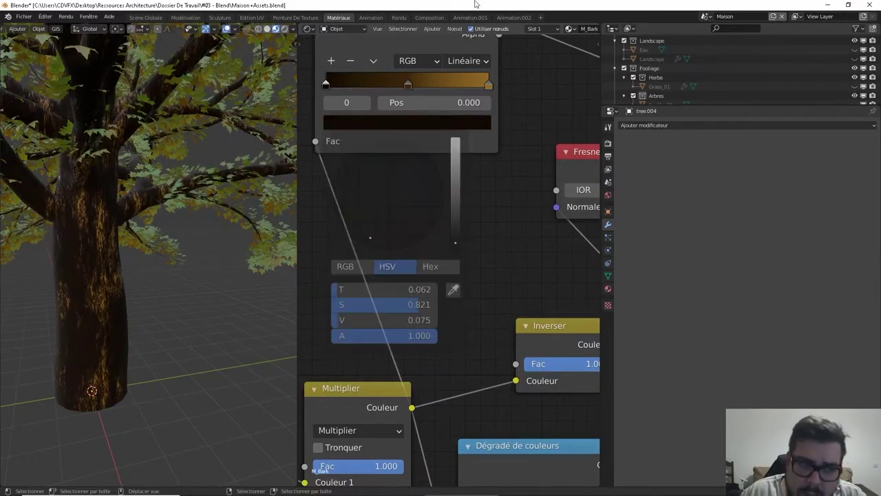
scroll(433, 256, down, 3)
scroll(181, 297, up, 5)
scroll(181, 298, down, 5)
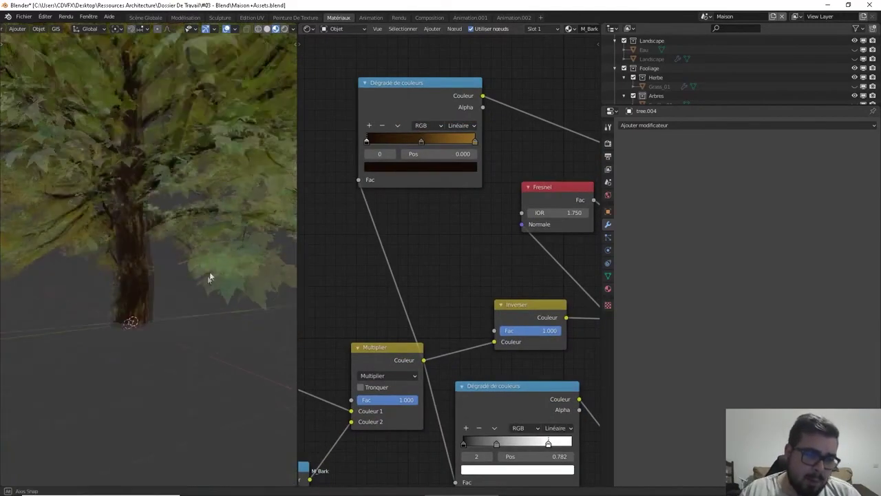
Add a second Bump node below the height gradient and connect its Normale output to the existing Bump node's Normale input.
scroll(470, 413, down, 2)
middle_drag(470, 413, 381, 274)
key(shift+a)
mouse_move(413, 325)
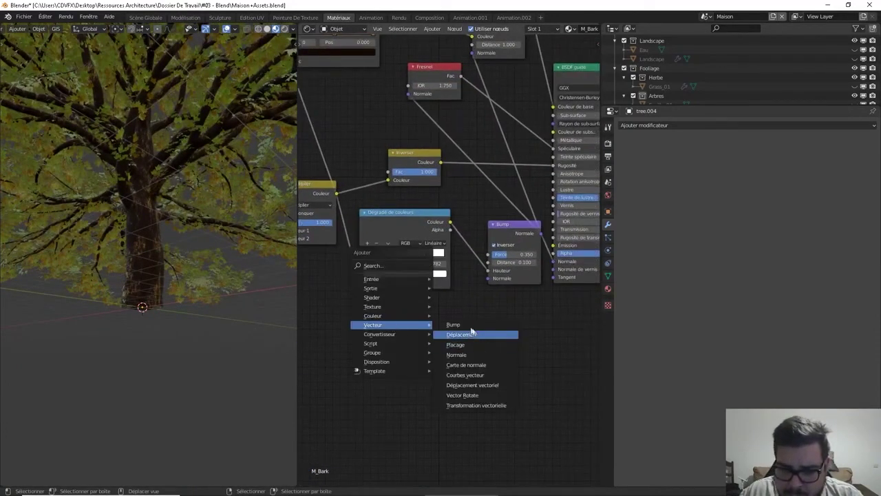
click(453, 325)
drag(448, 333, 489, 282)
drag(447, 334, 488, 279)
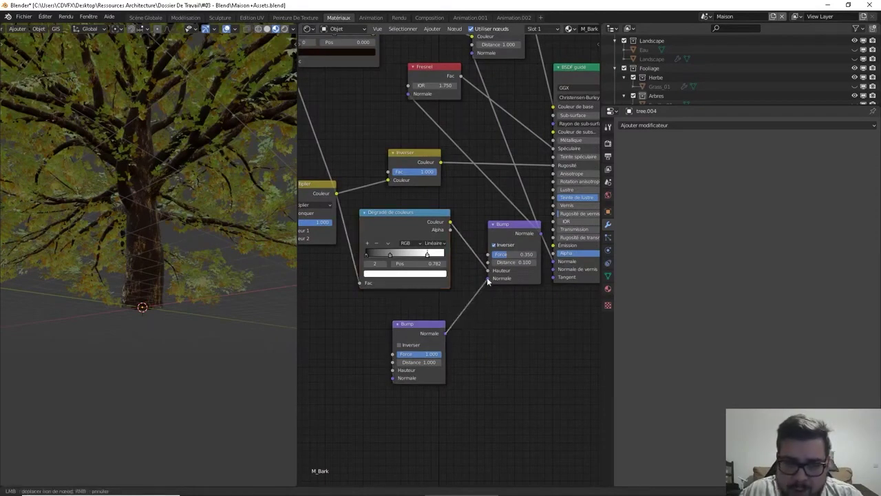
Add a Texture bruit node and connect its Fac output to the new Bump node's Hauteur input.
middle_drag(321, 317, 418, 289)
key(shift+a)
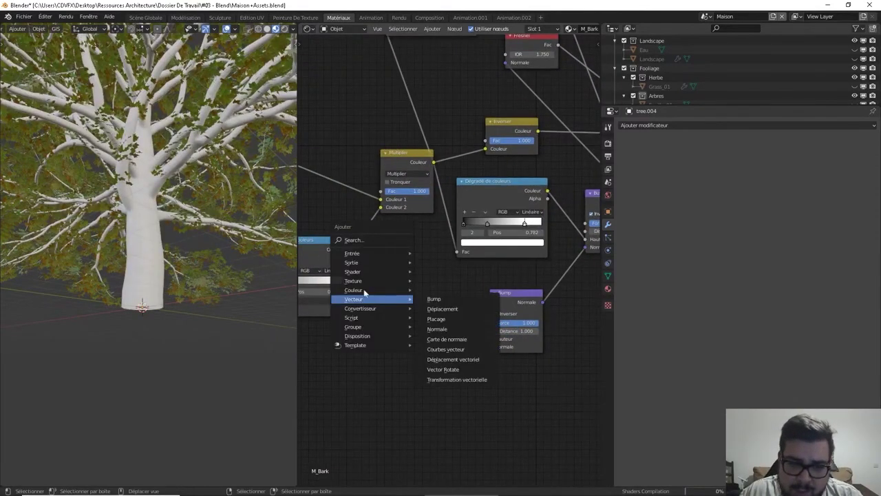
mouse_move(365, 281)
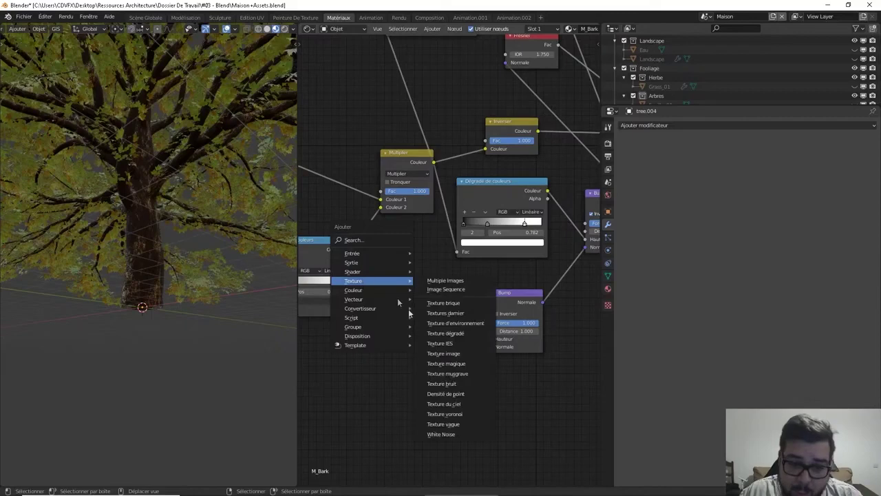
click(444, 384)
click(361, 366)
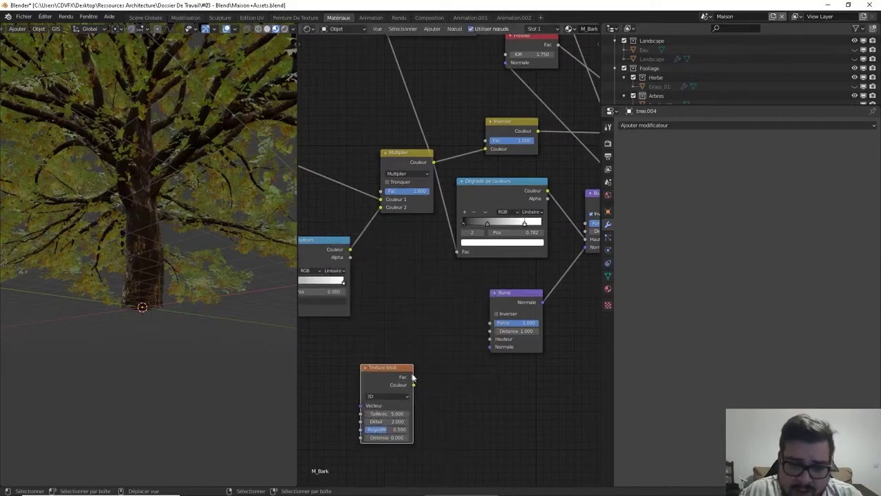
drag(413, 377, 493, 342)
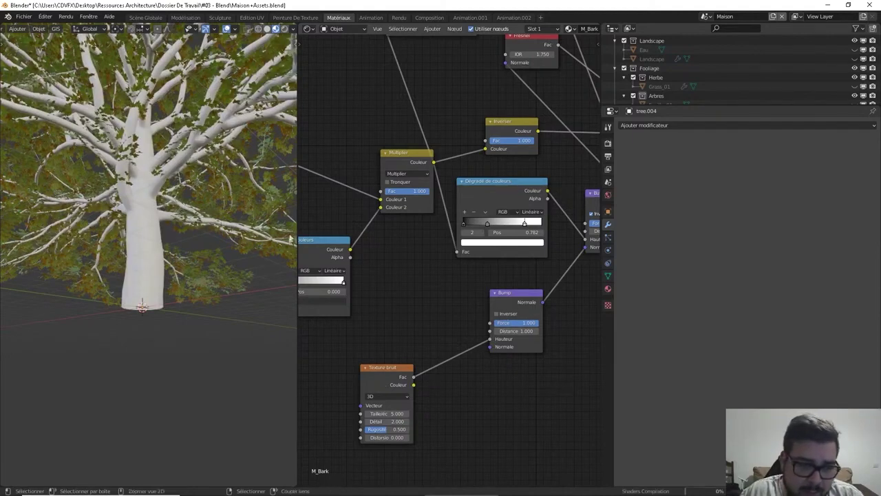
Set the noise texture's scale to 75 and its detail to 16.
scroll(215, 250, up, 5)
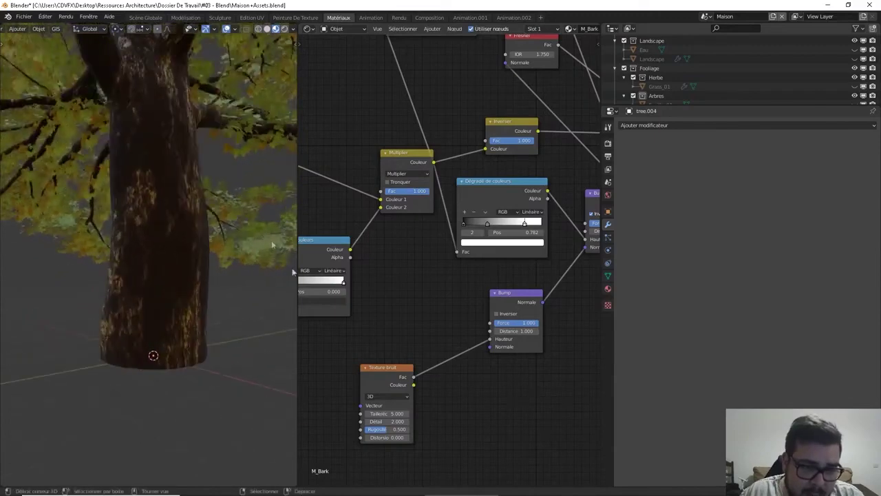
mouse_move(386, 413)
mouse_down()
mouse_move(421, 413)
mouse_move(393, 410)
mouse_up()
click(388, 412)
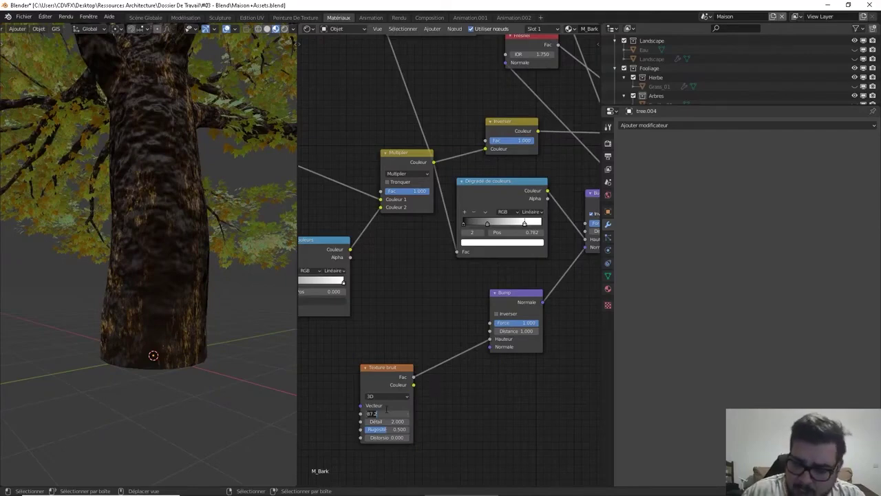
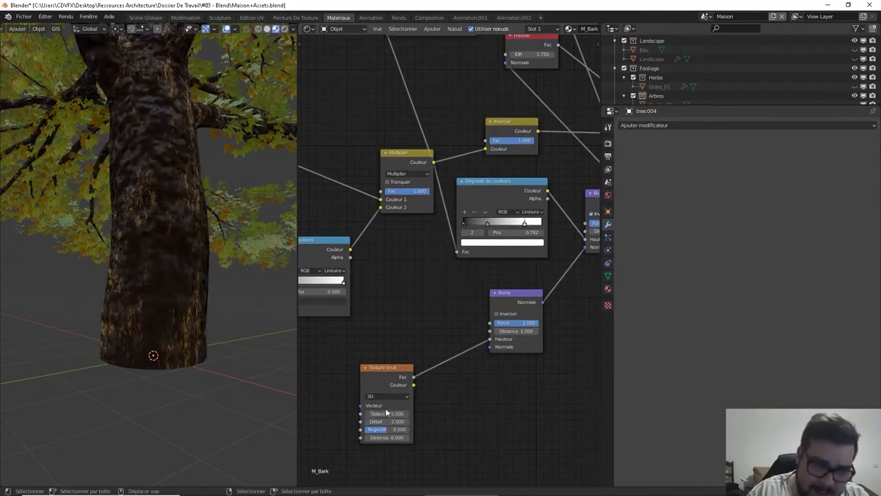
key(Return)
drag(377, 421, 400, 421)
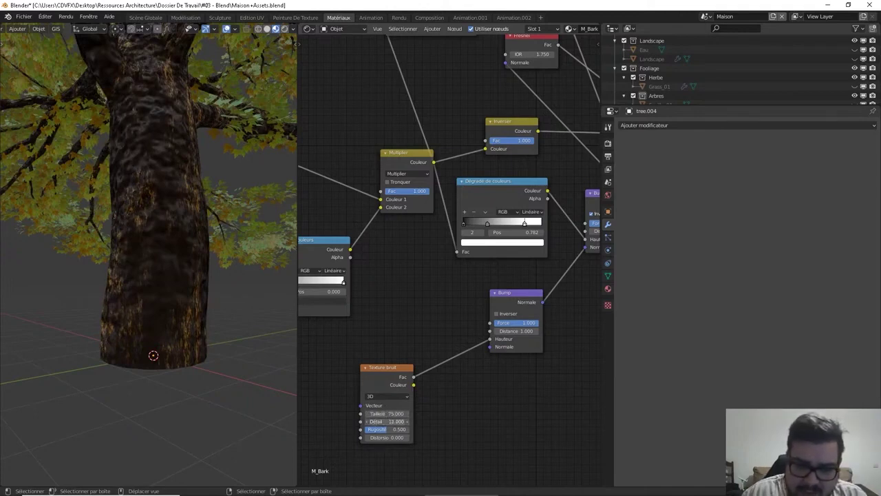
Try a roughness of 0.75 on the noise texture and settle on 0.25.
click(385, 431)
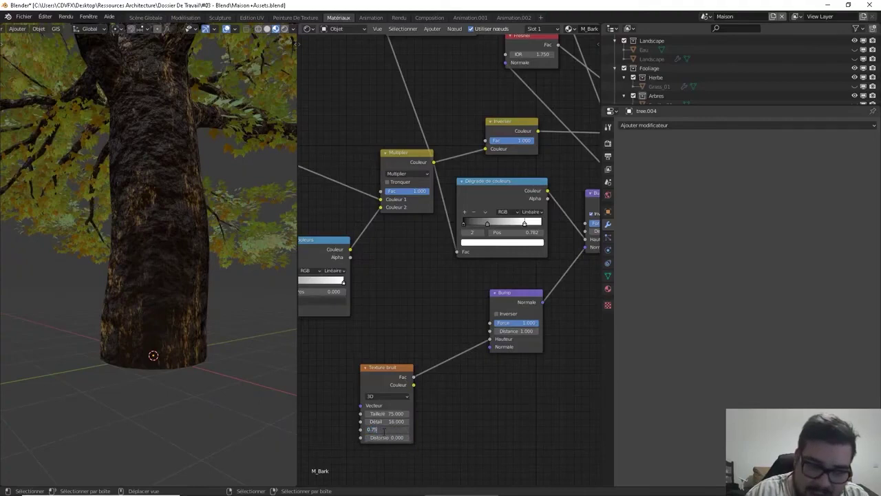
text(0.75)
key(Return)
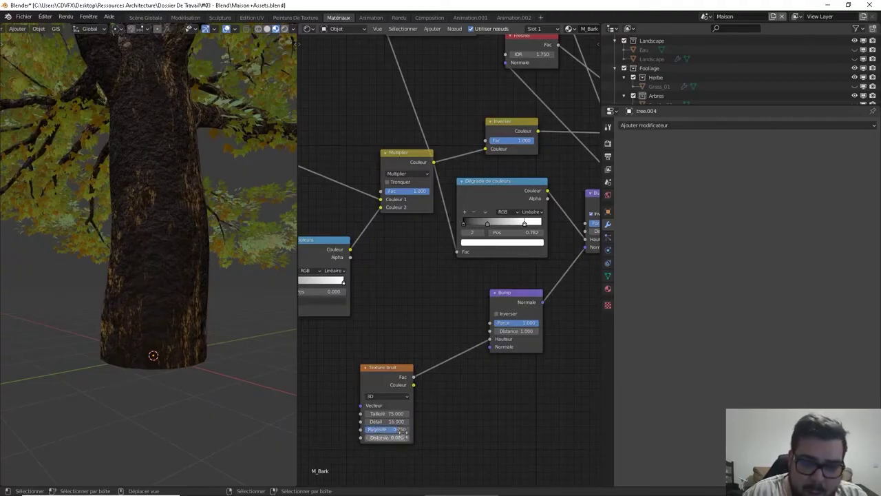
click(399, 430)
text(0.25)
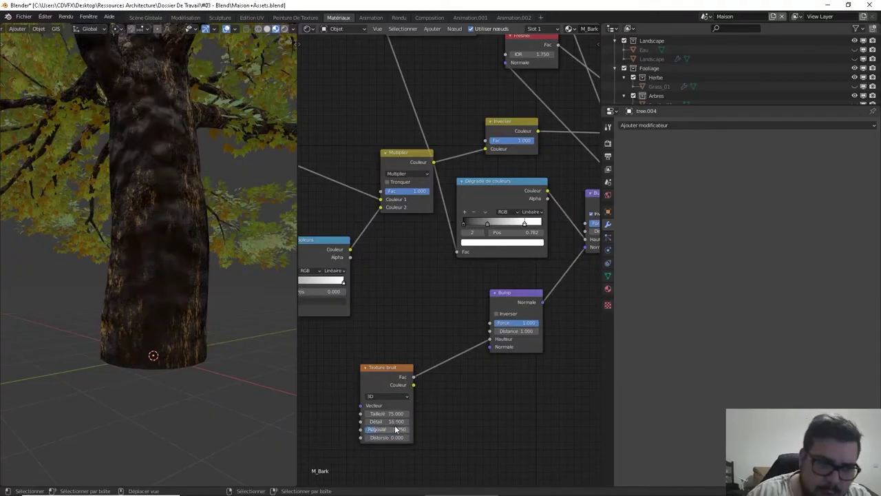
key(Return)
Try a distance of 0.1 on the new Bump node and settle on 0.35.
ctrl+scroll(467, 360, right, 1)
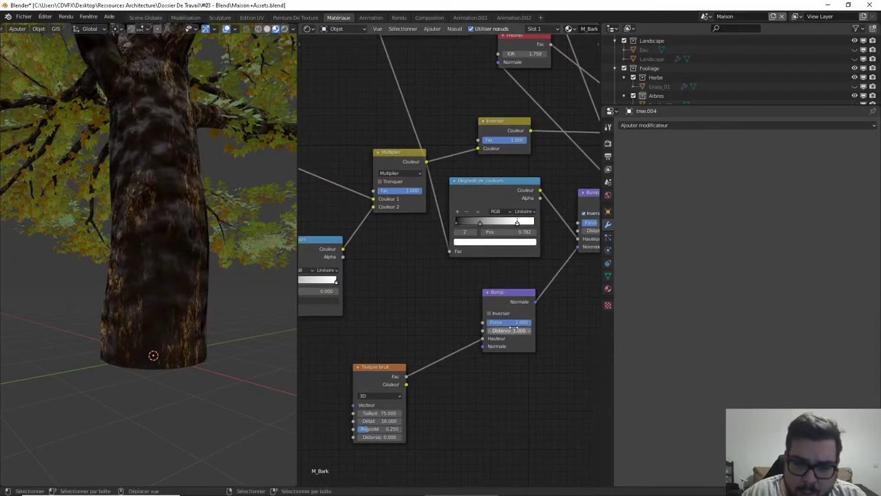
click(515, 330)
text(0.1)
key(Return)
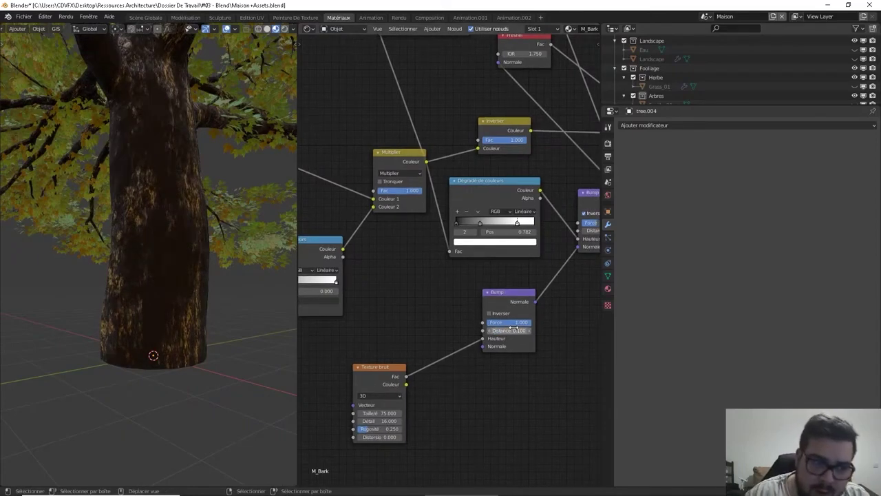
click(515, 330)
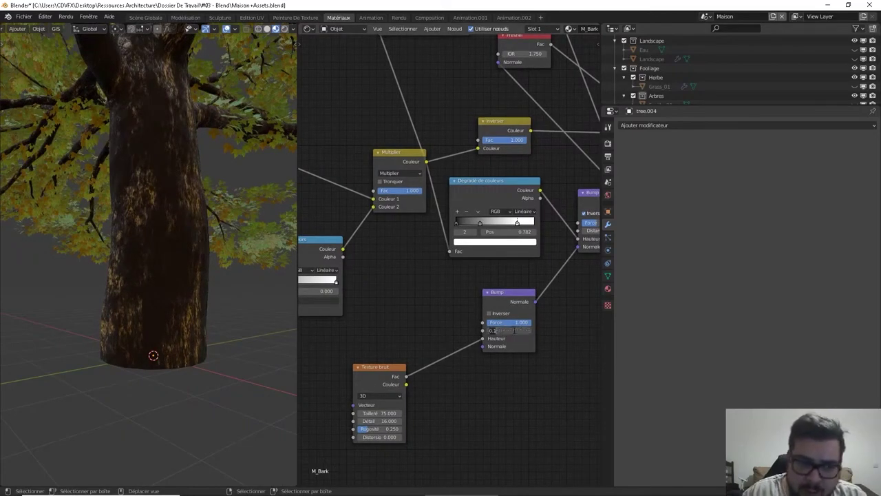
text(15)
key(Return)
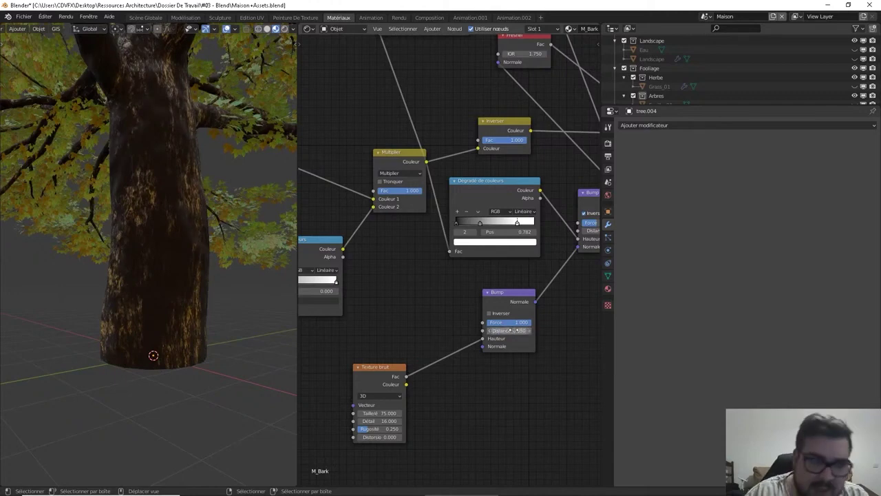
Enable Inverser on the noise-driven Bump node, set its Force to 0.65 and inspect the result on the tree.
click(518, 315)
click(513, 322)
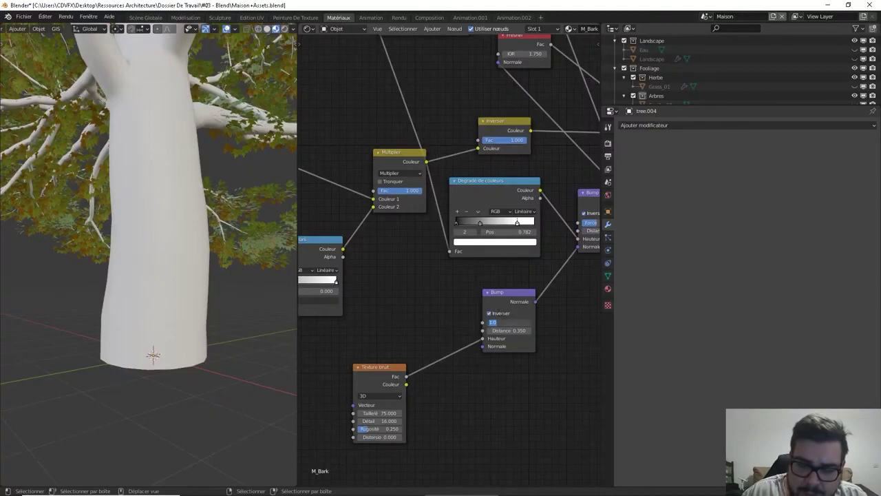
text(0.65)
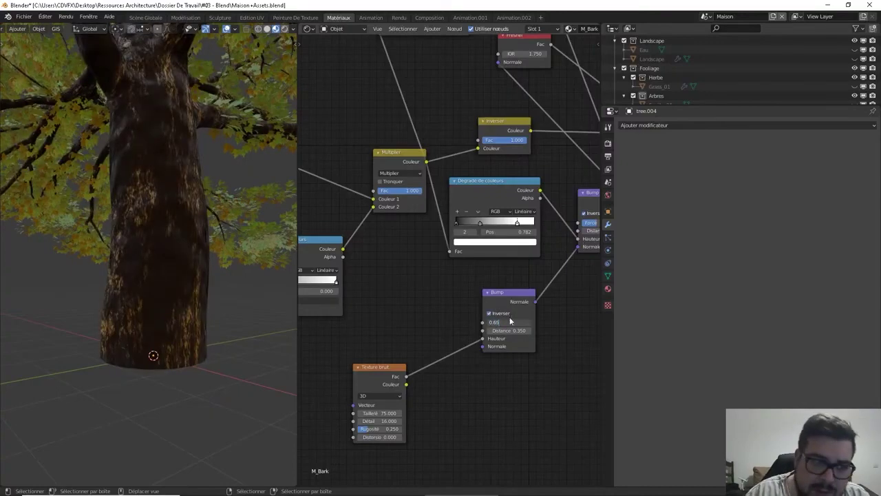
key(Return)
middle_drag(270, 241, 194, 247)
scroll(173, 244, down, 4)
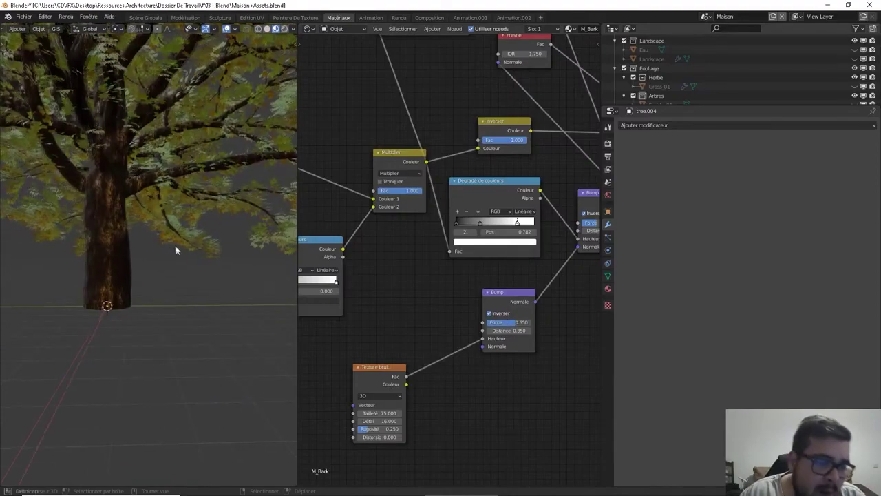
scroll(177, 255, up, 4)
scroll(186, 266, down, 2)
scroll(189, 264, up, 5)
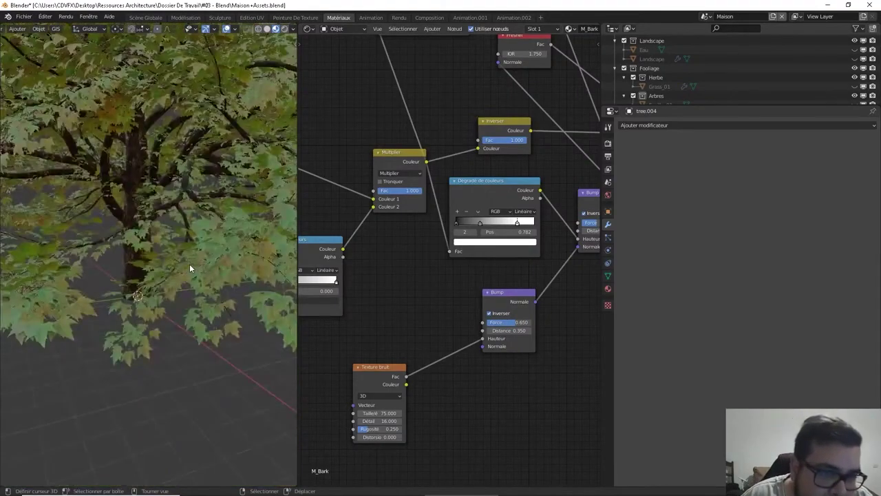
Set the original Bump node's Force to 0.75 and its Distance to 0.35.
middle_drag(349, 244, 268, 256)
mouse_move(528, 237)
mouse_down()
mouse_move(592, 237)
mouse_move(509, 237)
mouse_up()
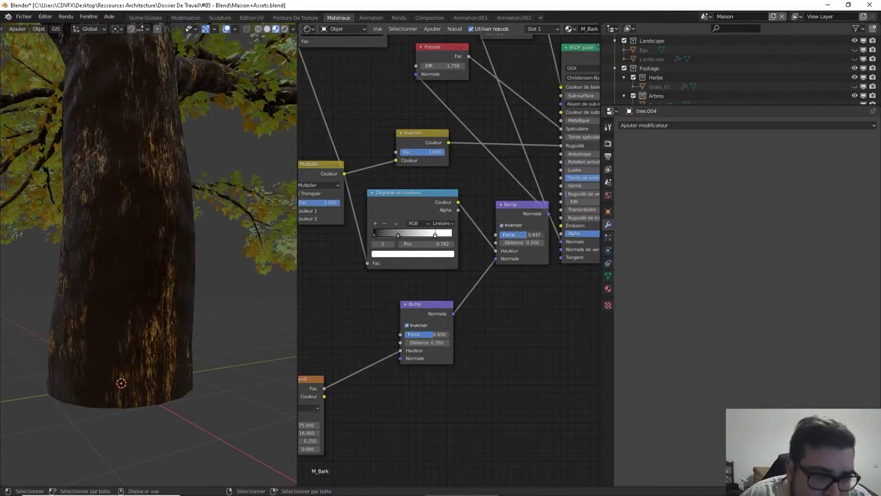
click(529, 236)
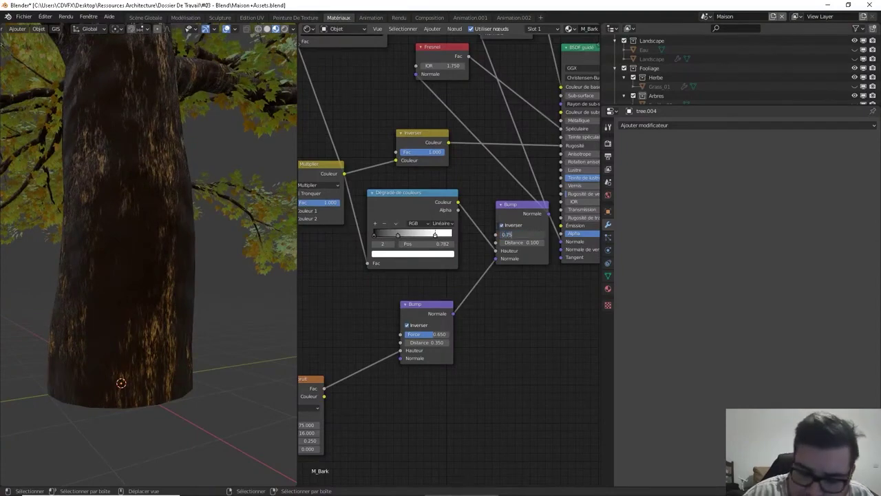
text(0.75)
key(Return)
click(528, 243)
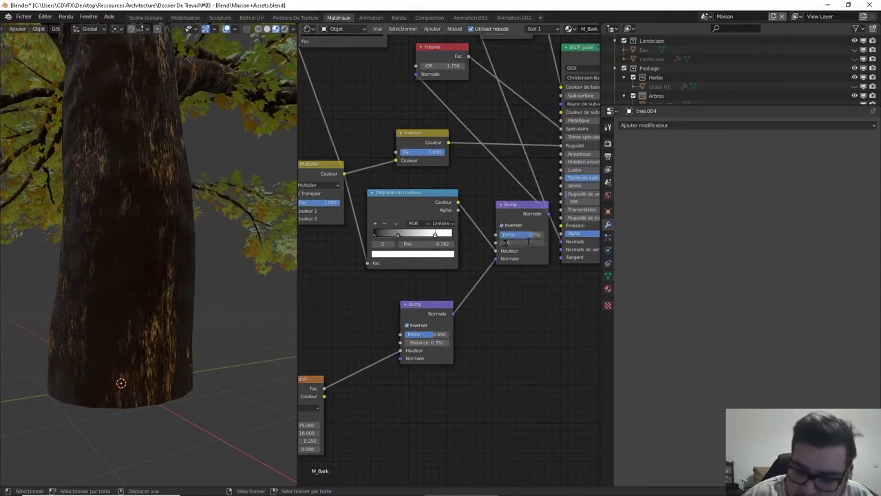
text(0.35)
key(Return)
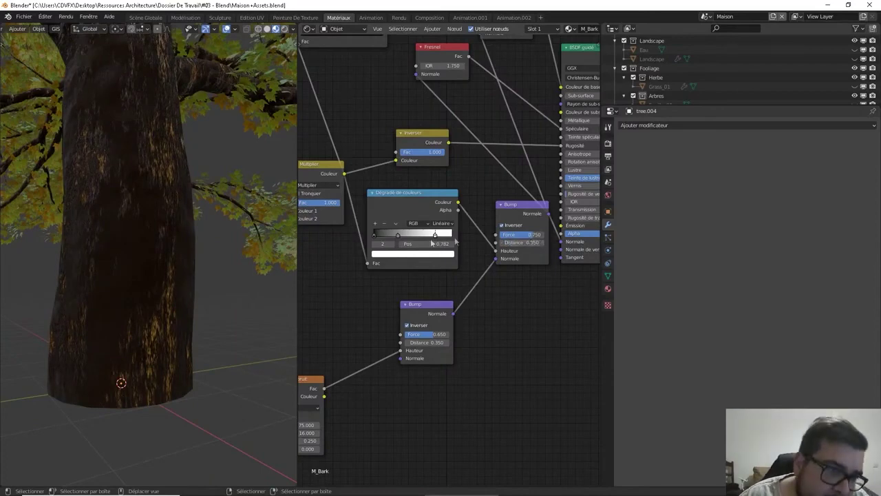
Examine the bark and foliage from near and far with the tree deselected.
key(q)
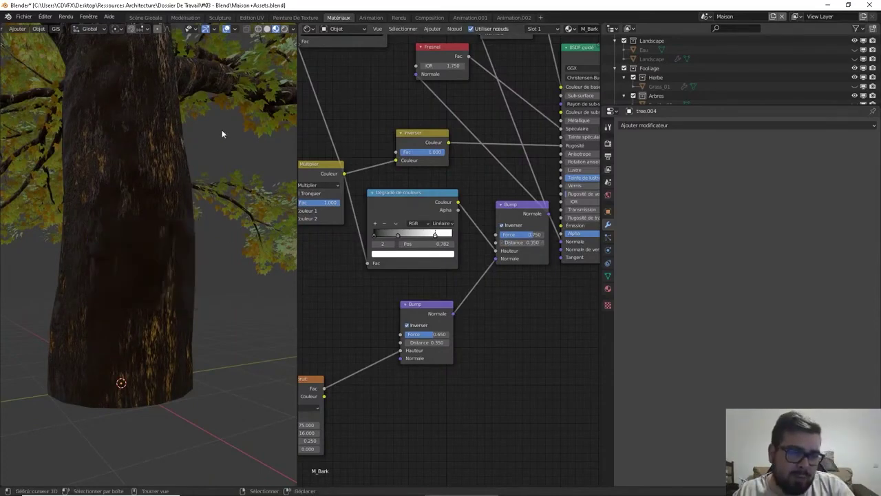
key(a)
click(220, 94)
scroll(187, 150, down, 3)
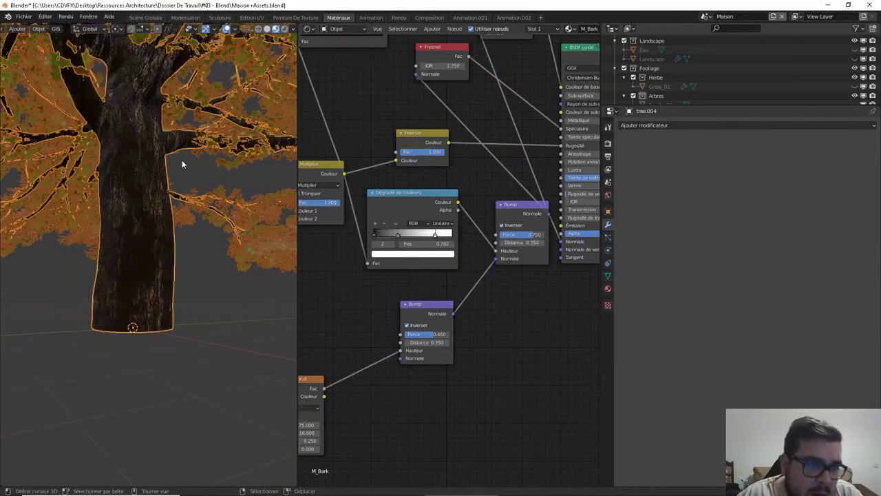
key(a)
click(180, 141)
scroll(144, 208, up, 10)
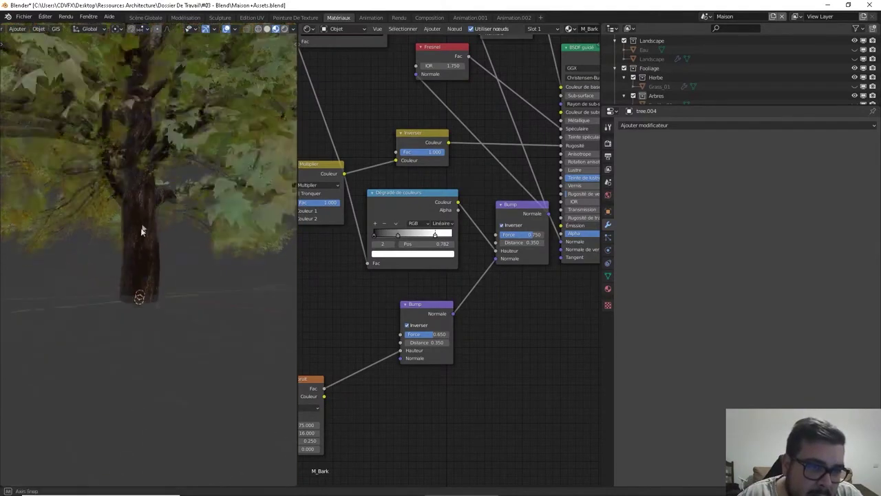
scroll(172, 277, down, 10)
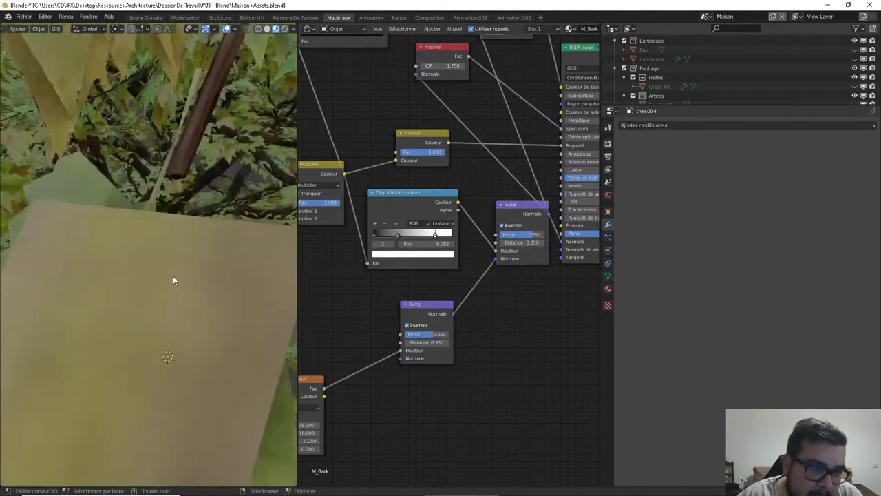
Switch to the Scène Globale workspace and view the tree through the scene camera.
click(145, 17)
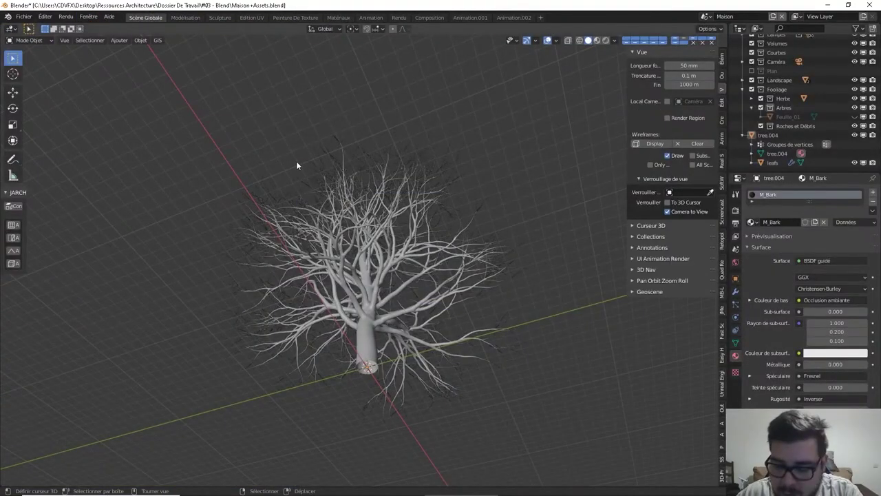
key(KP_0)
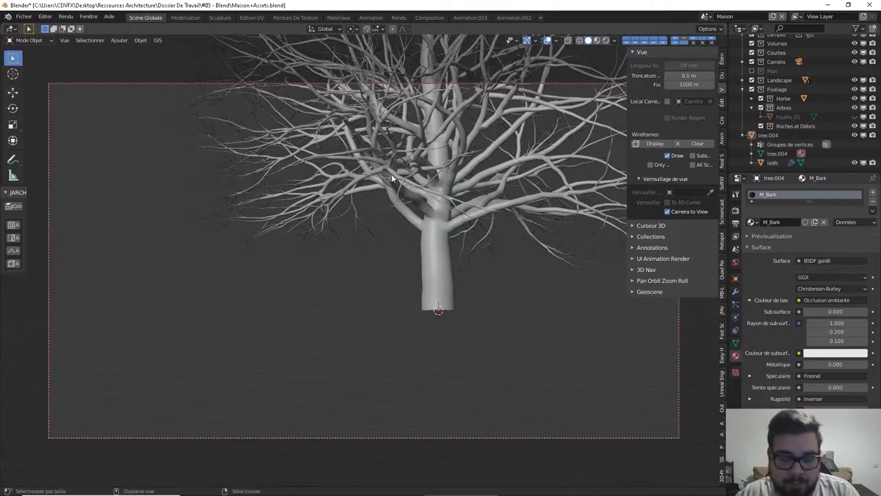
Preview the bare tree in rendered shading through the camera and save the file.
key(shift+z)
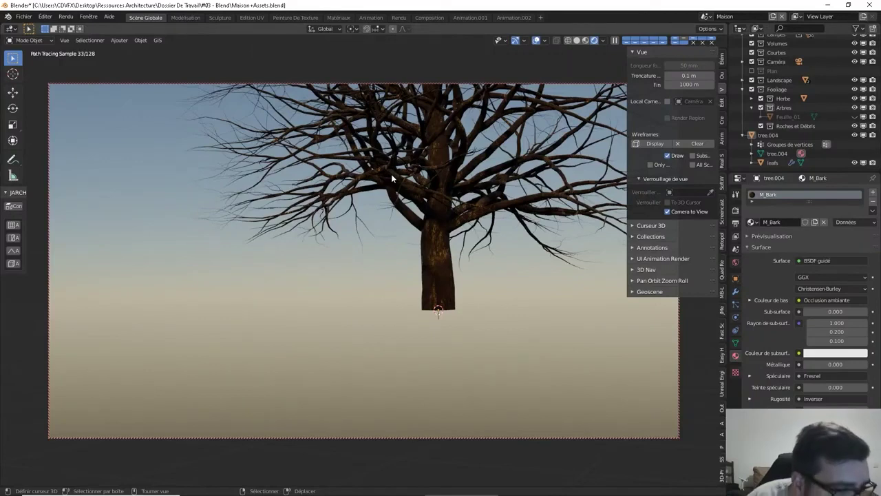
click(24, 16)
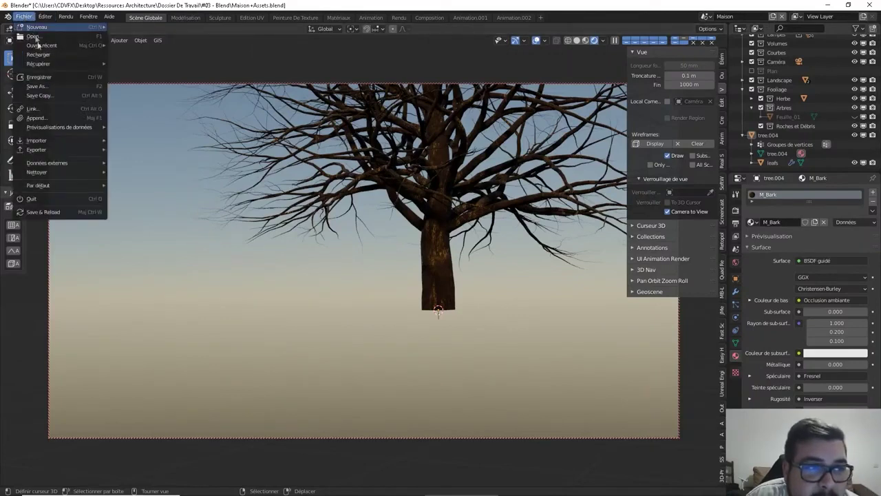
click(52, 75)
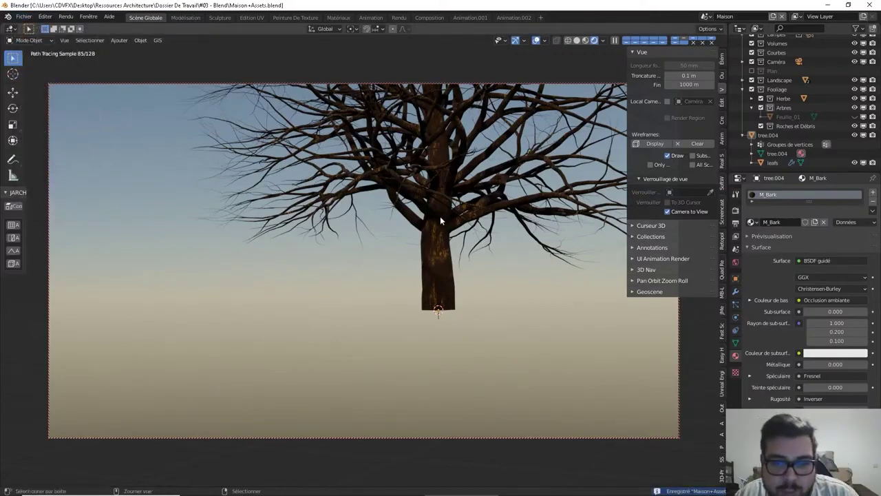
Bring back the tree's foliage, frame the whole tree in the camera and check it in rendered shading.
shift+middle_drag(440, 216, 418, 281)
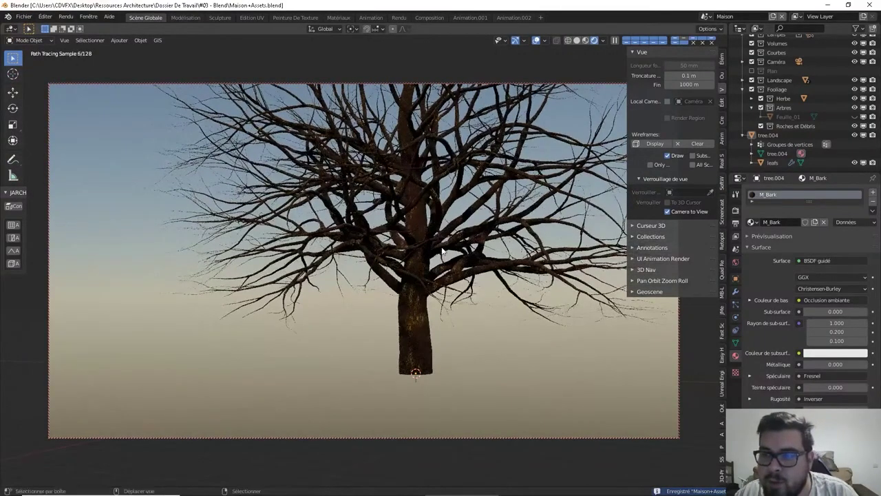
key(z)
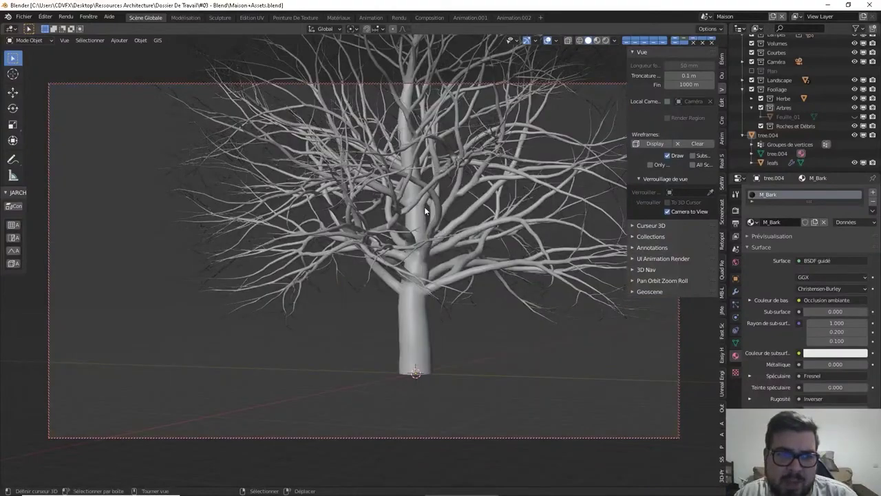
key(KP_0)
key(KP_0)
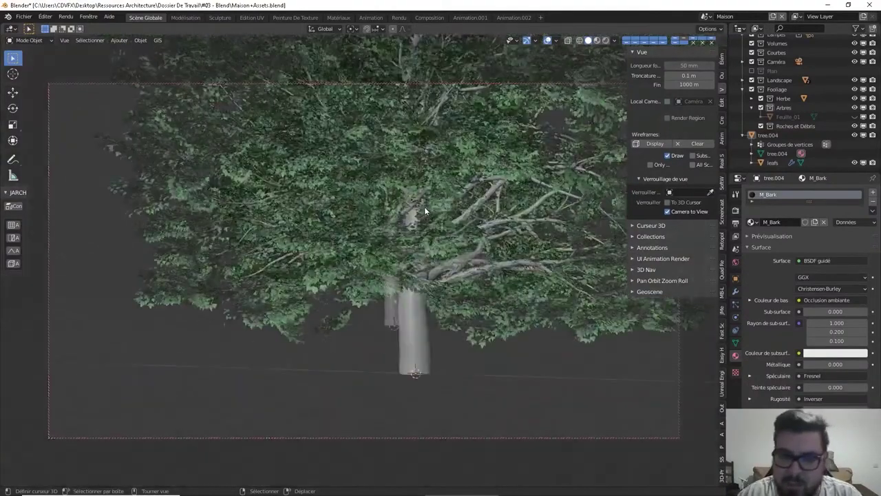
scroll(411, 255, down, 3)
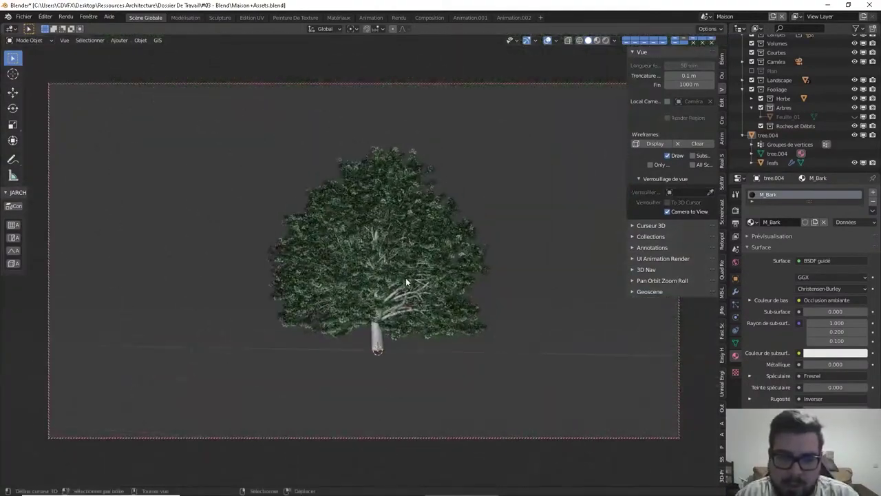
scroll(406, 280, up, 3)
key(z)
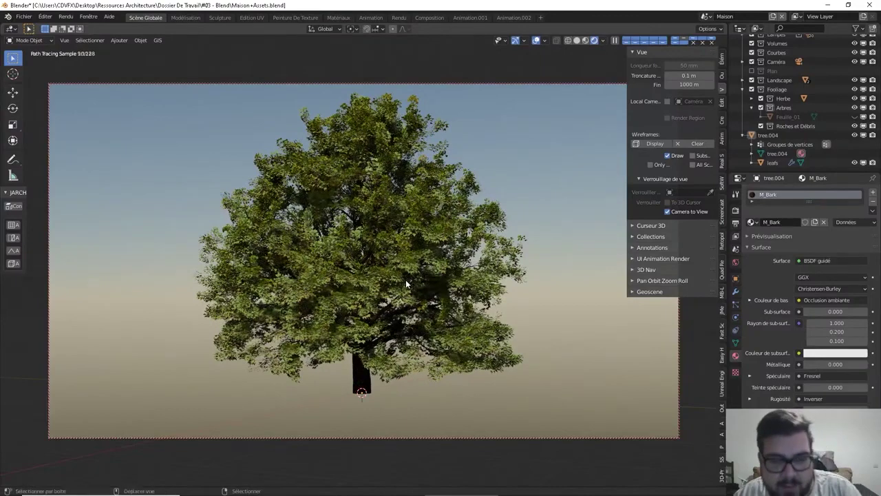
key(z)
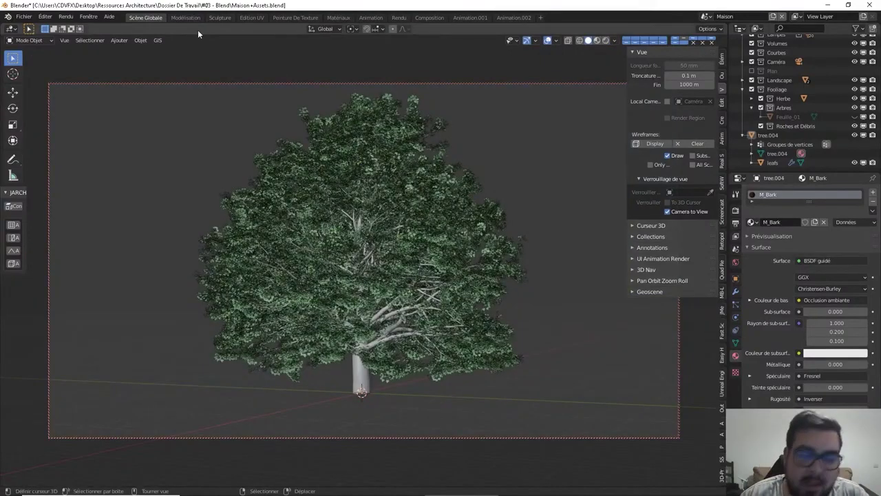
Leave the camera view and reveal all hidden objects, including the landscape and the house, around the tree.
key(KP_0)
middle_drag(302, 172, 418, 200)
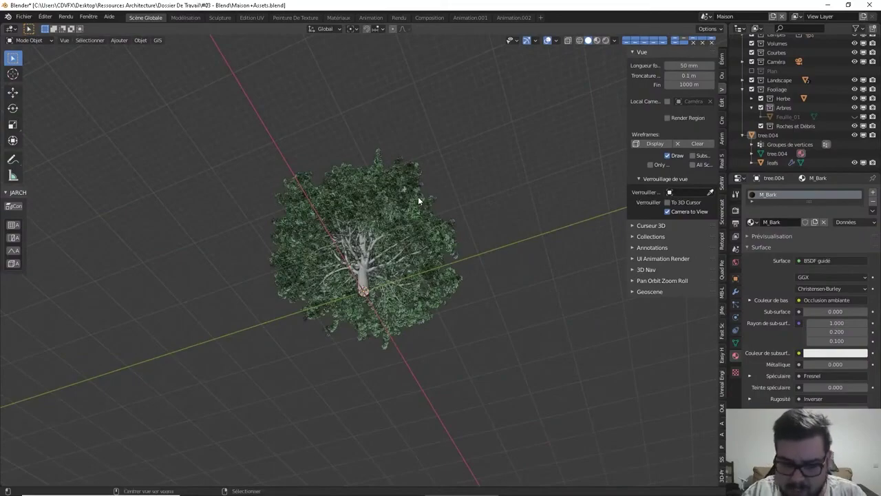
key(alt+h)
scroll(418, 201, down, 4)
middle_drag(395, 200, 404, 273)
scroll(407, 294, up, 4)
scroll(407, 323, up, 2)
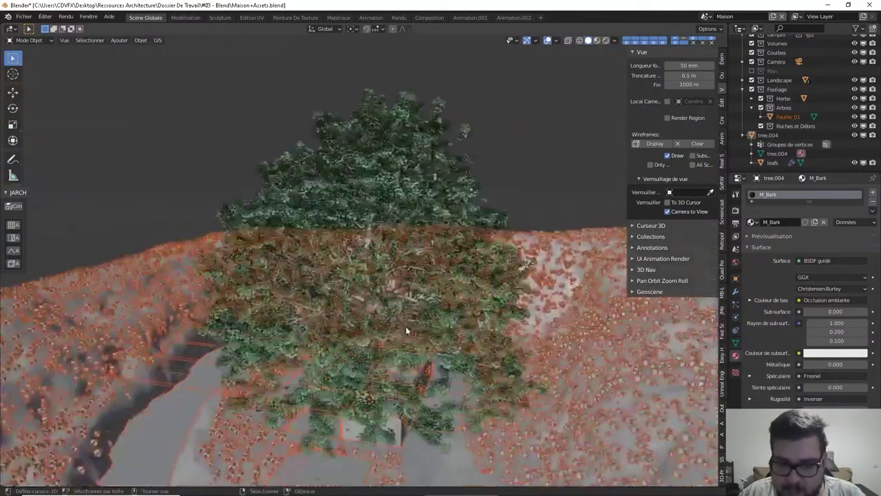
Scale the tree.004 object uniformly to 0.5 with its leaves.
click(367, 246)
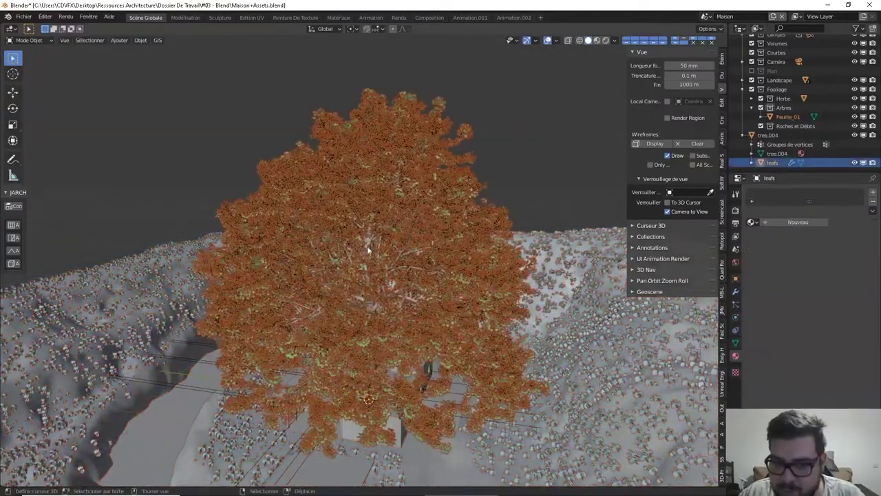
click(365, 241)
key(s)
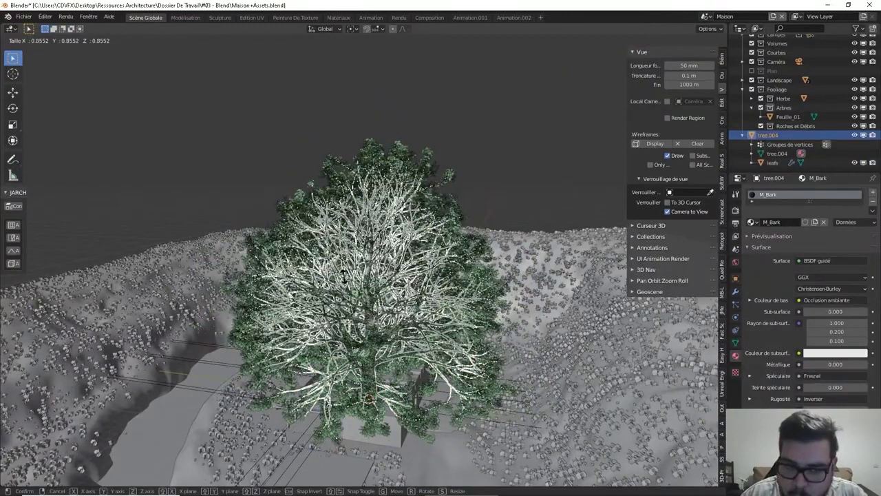
key(0)
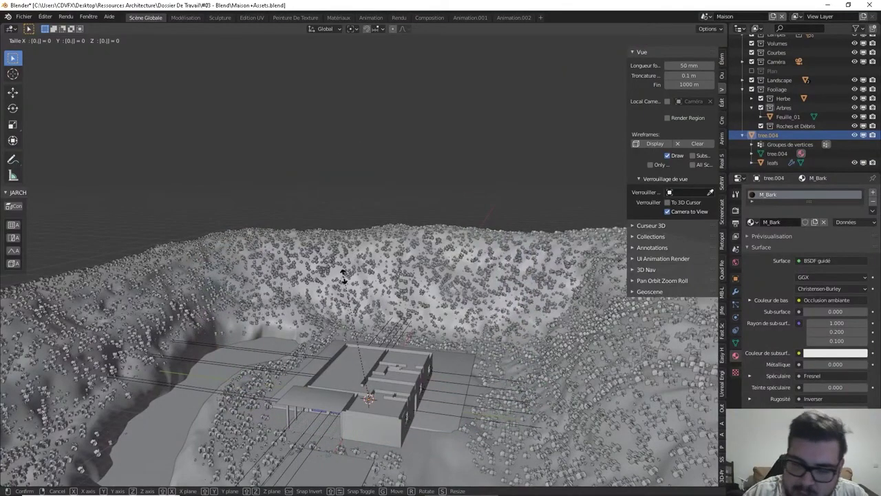
text(.5)
key(Return)
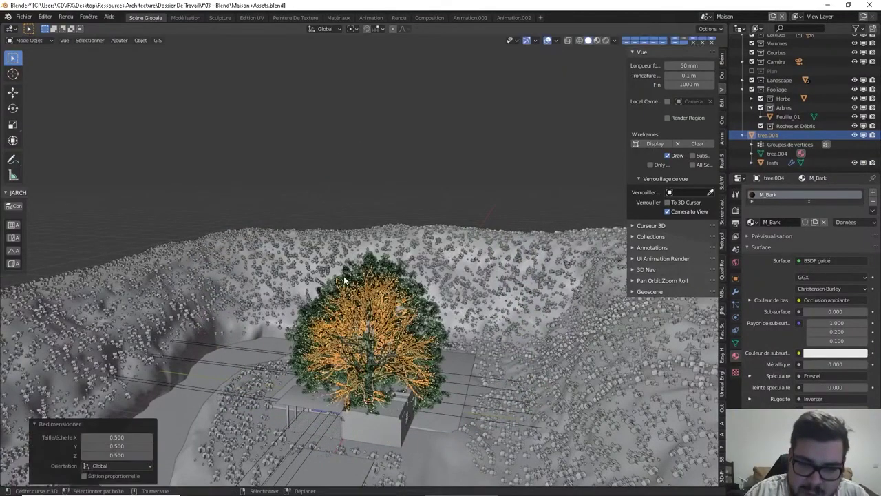
Raise the tree about 10.9 m along the global Z axis above the house.
key(g)
key(z)
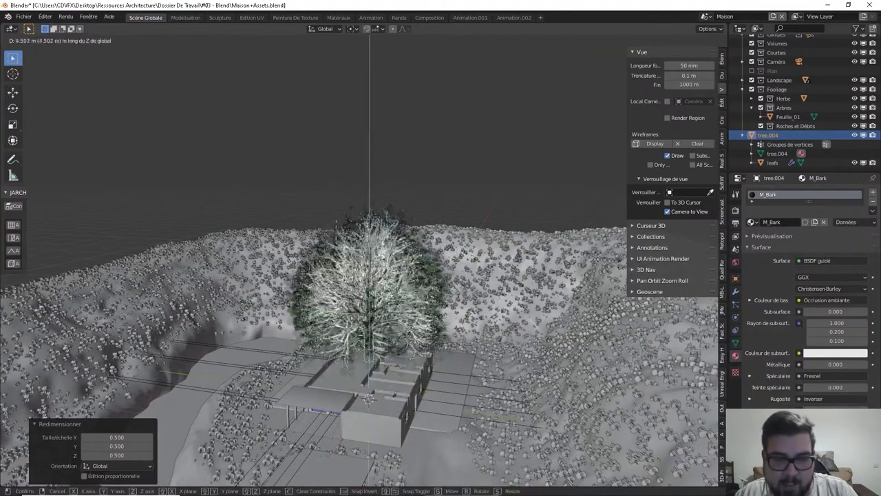
click(413, 310)
Move the tree horizontally from above the house to the hillside, about -28 m in X and -34 m in Y overall.
middle_drag(510, 310, 563, 310)
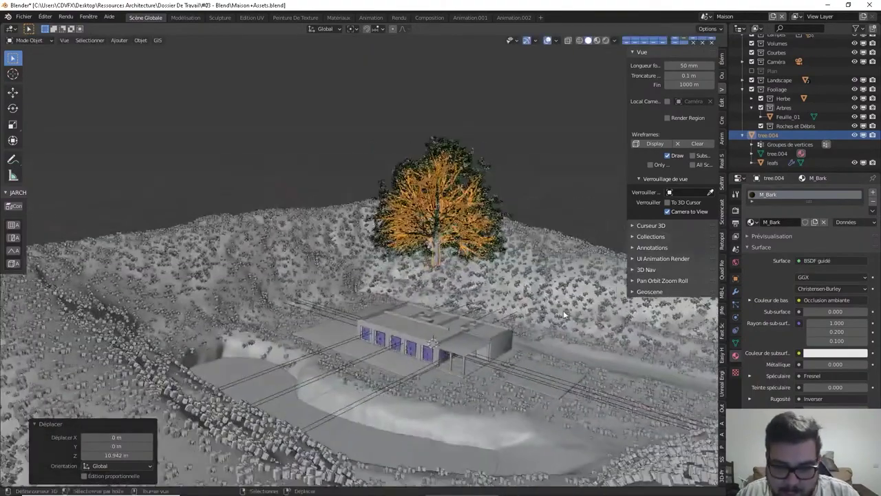
key(g)
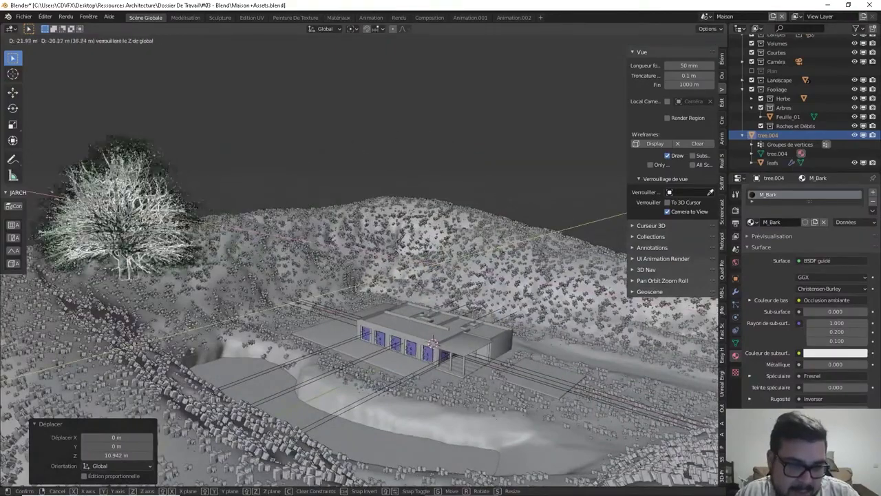
click(184, 325)
shift+middle_drag(184, 325, 434, 285)
scroll(247, 306, up, 4)
scroll(434, 285, up, 2)
key(g)
key(shift+z)
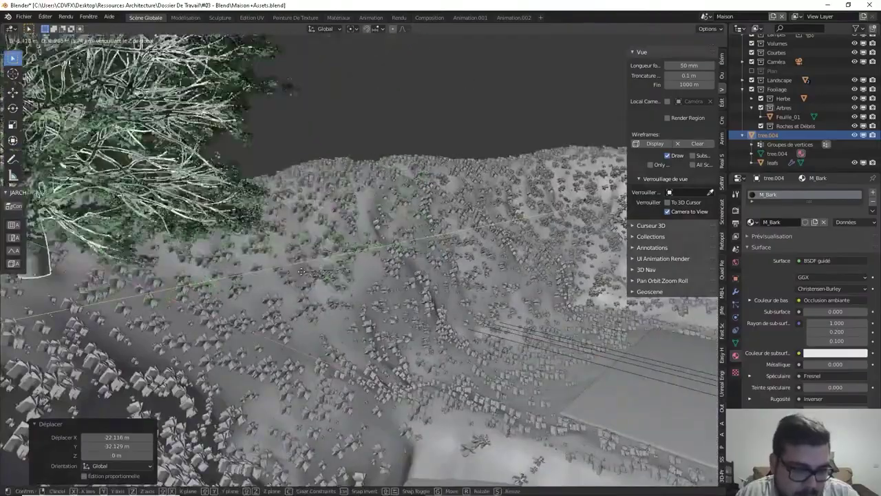
click(300, 280)
Lower the tree about 2.9 m along Z toward the hillside and check the trunk's base.
shift+middle_drag(299, 280, 454, 256)
scroll(372, 265, up, 2)
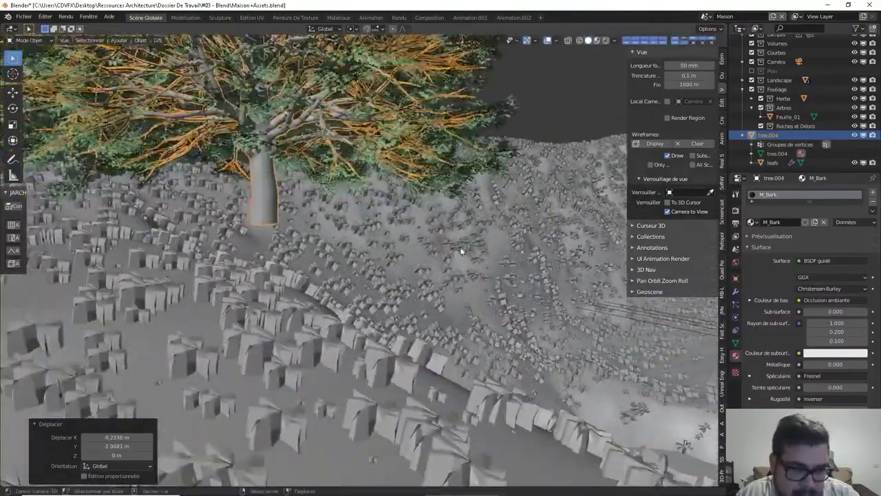
scroll(454, 256, up, 1)
key(g)
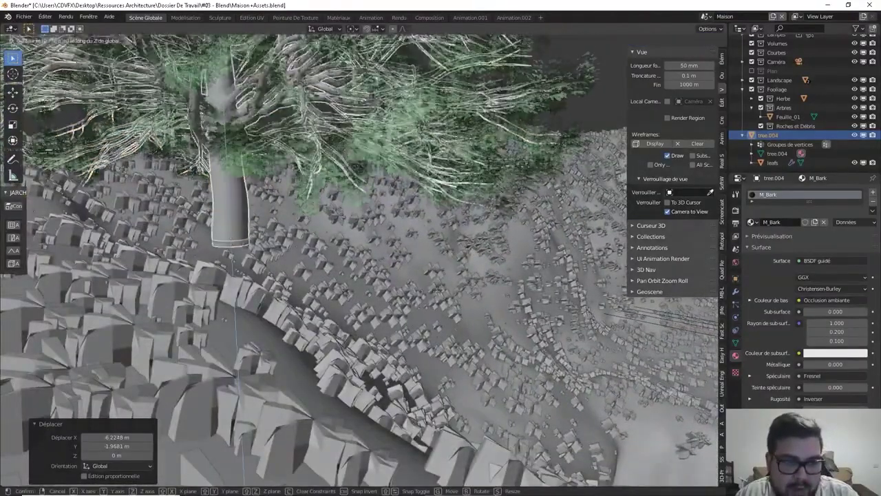
click(321, 338)
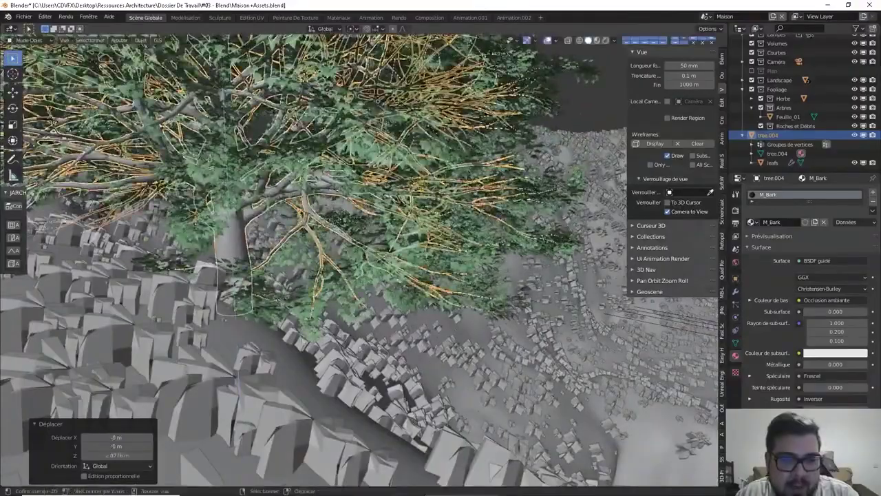
scroll(320, 338, up, 3)
middle_drag(321, 338, 394, 305)
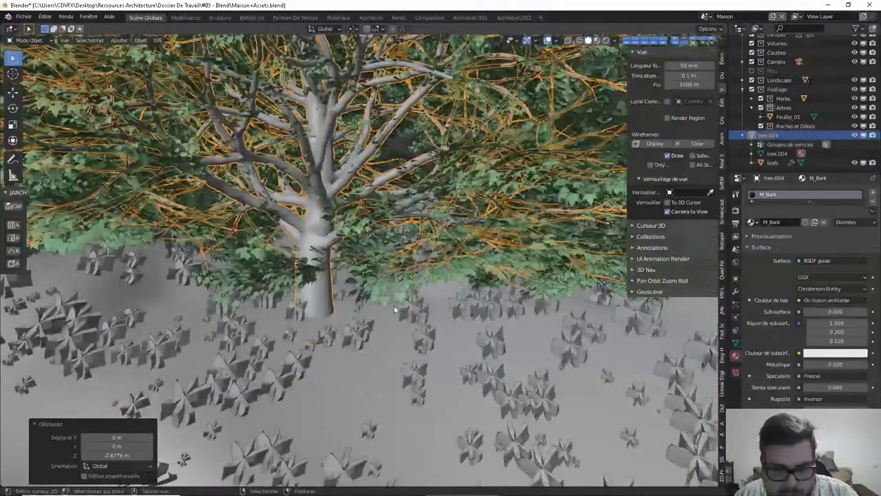
Raise the tree along Z until the trunk's base hangs clear of the terrain.
key(g)
key(z)
click(322, 190)
Lengthen the trunk in Edit Mode by moving its bottom edge loop down along Z into the ground.
key(Tab)
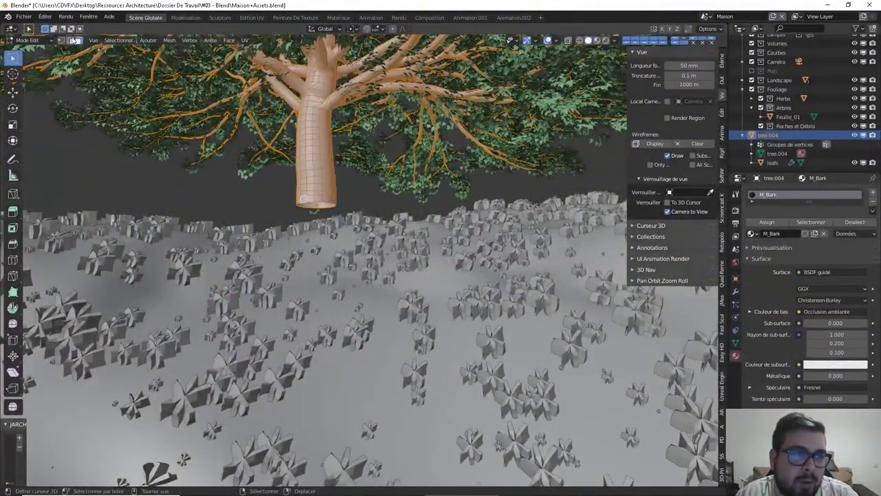
click(75, 40)
key(alt+a)
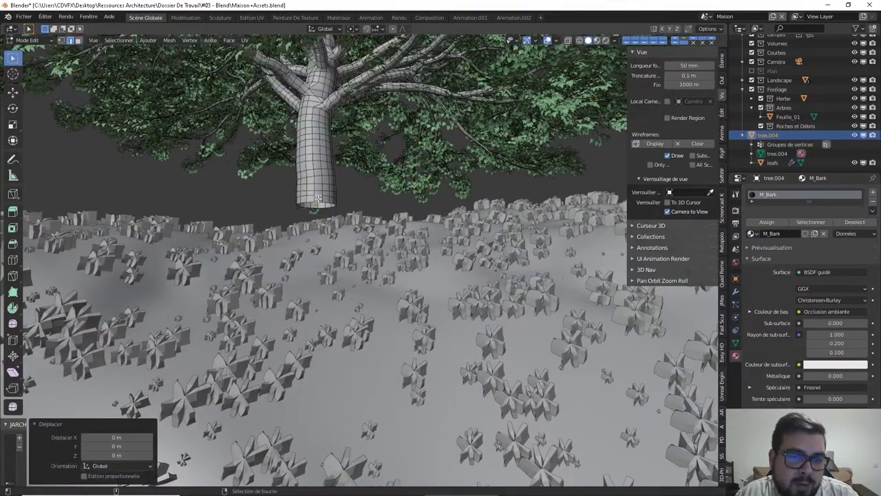
alt+click(318, 202)
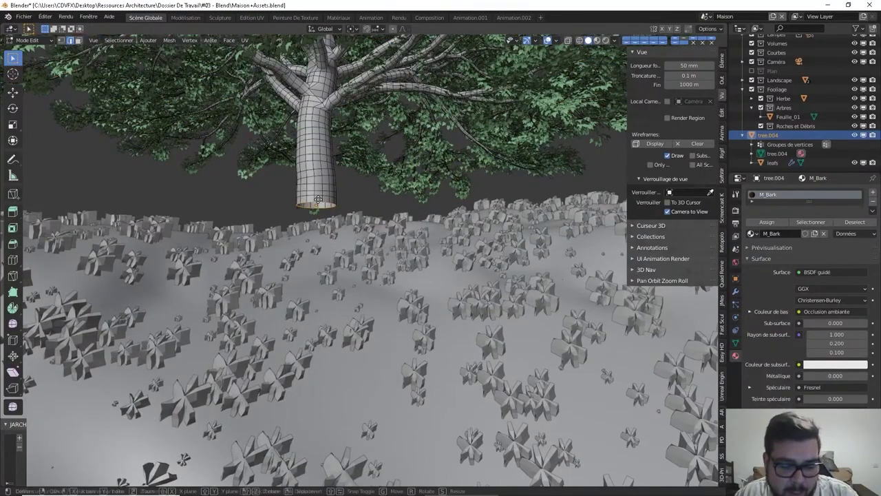
key(g)
key(z)
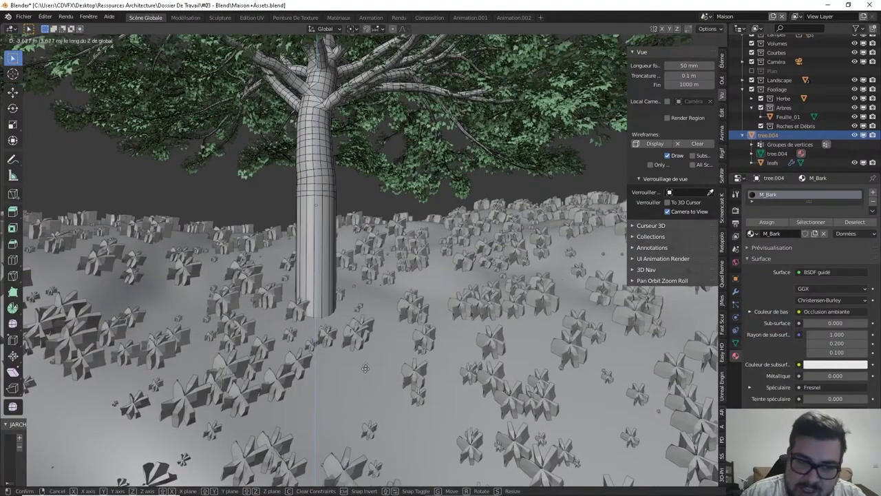
click(356, 396)
key(Tab)
Lower the whole tree slightly along Z to seat it in the hillside and deselect everything.
scroll(345, 271, down, 4)
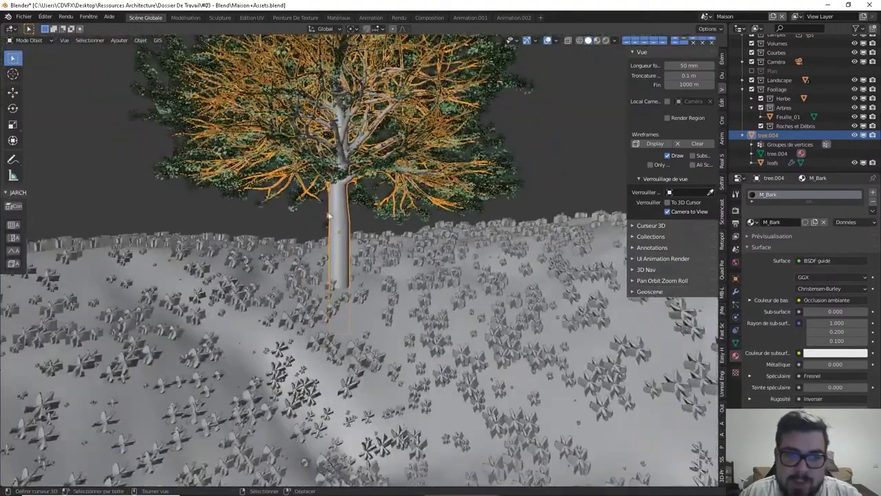
middle_drag(331, 217, 370, 219)
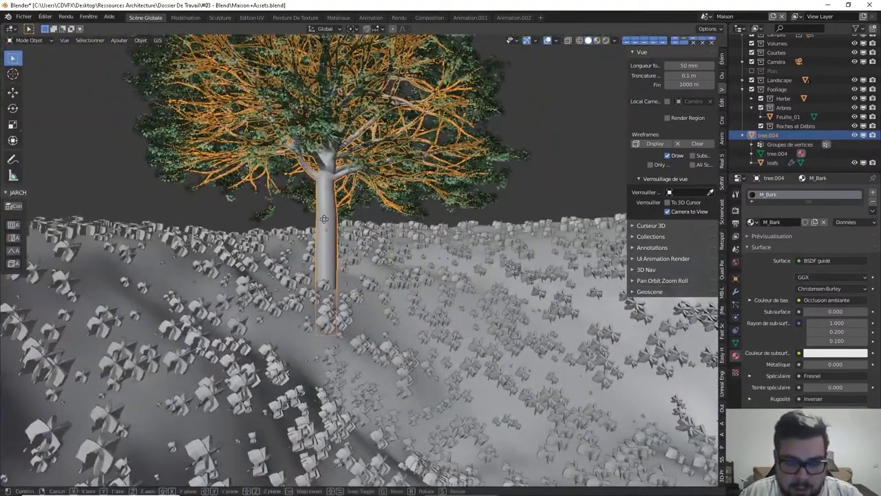
key(Tab)
key(g)
key(z)
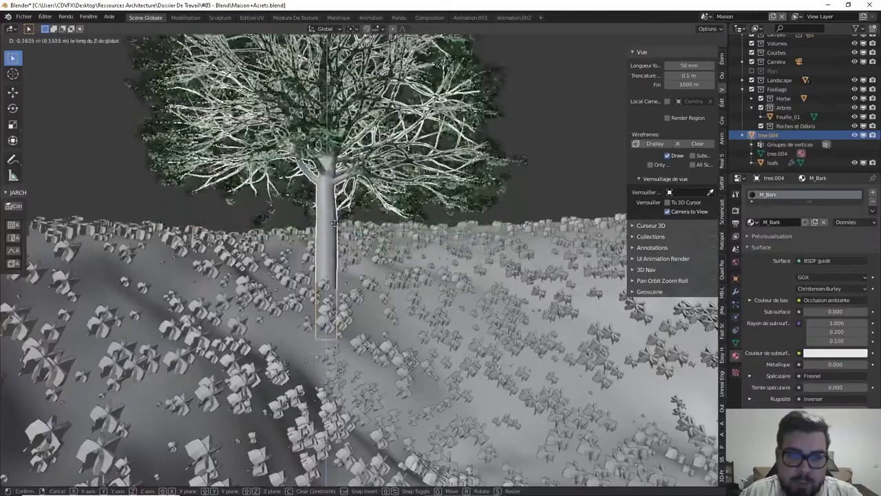
click(333, 223)
key(a)
click(333, 174)
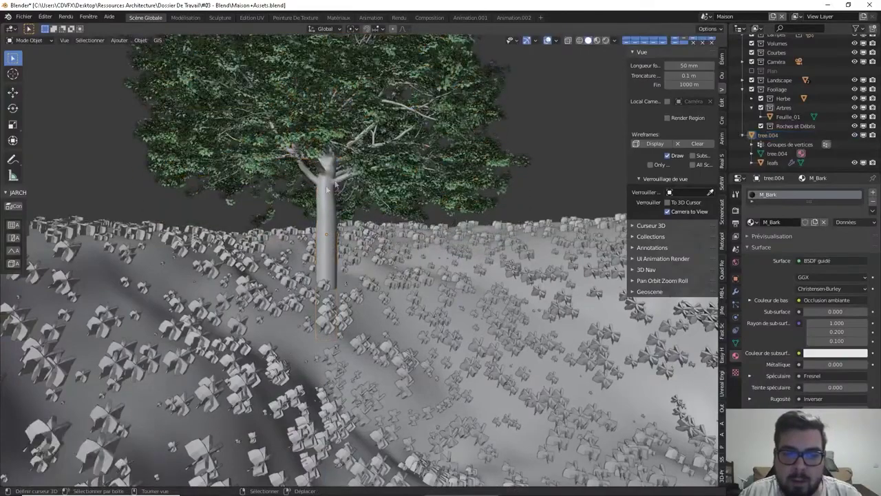
Return to the camera view and preview the tree, hills and house in rendered shading.
middle_drag(329, 180, 334, 208)
scroll(335, 209, down, 3)
key(KP_0)
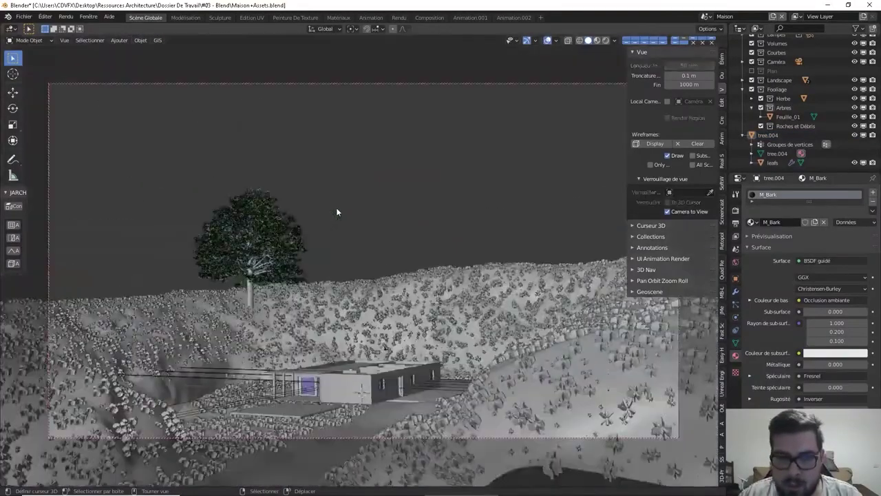
key(shift+z)
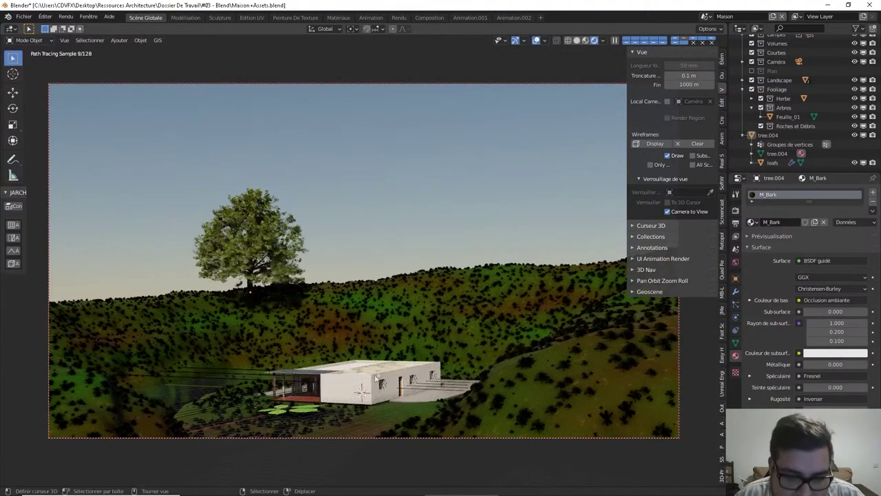
Select the Feuille_01 leaf object beside the house and hide it.
click(306, 412)
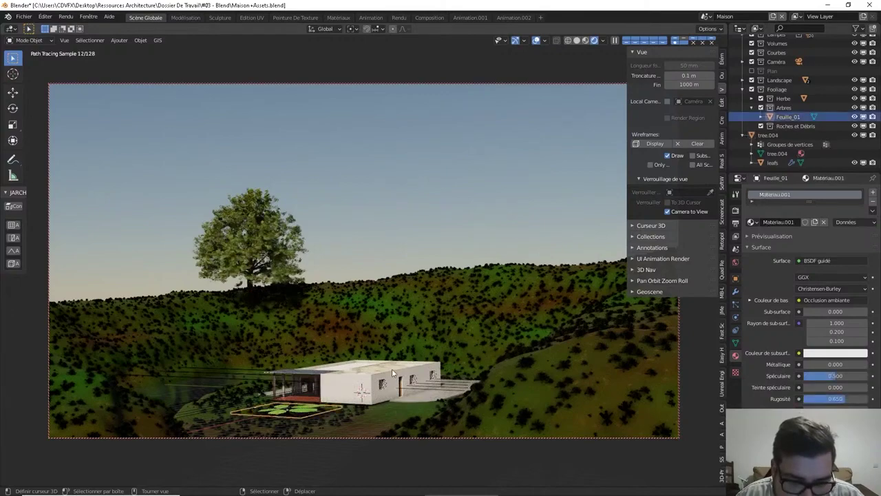
click(869, 118)
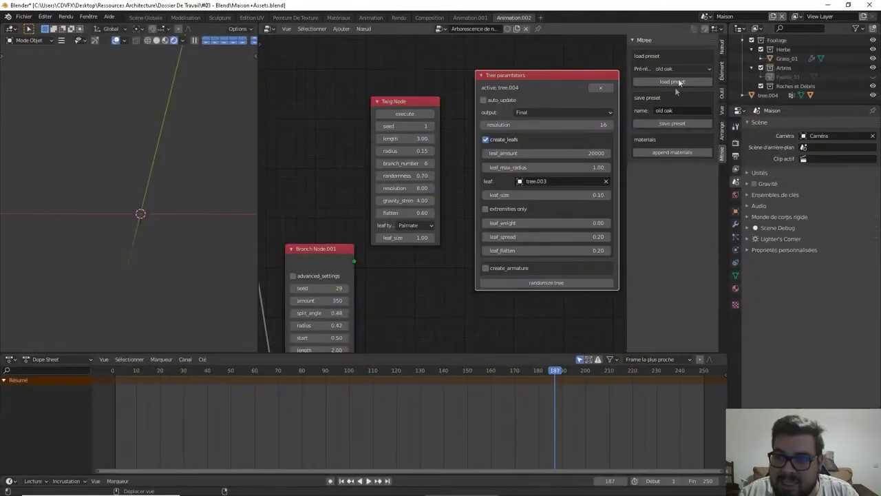
Load the scots pine preset into the Mtree node tree.
click(692, 68)
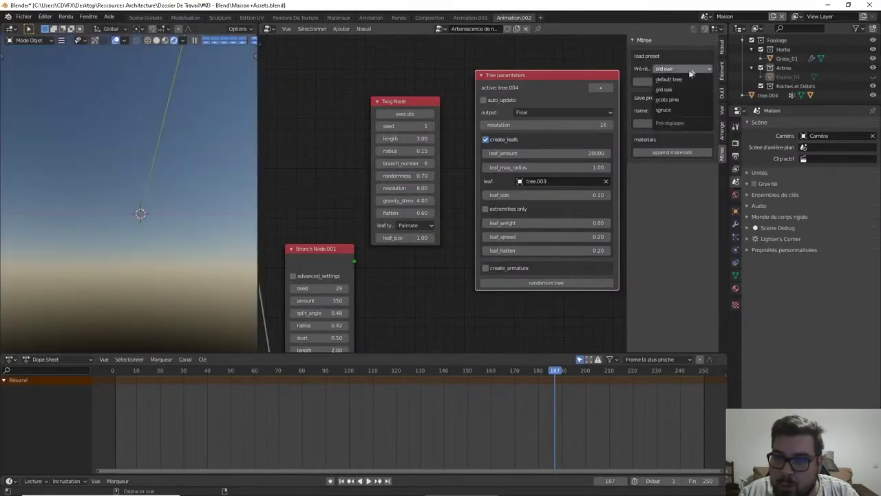
click(680, 99)
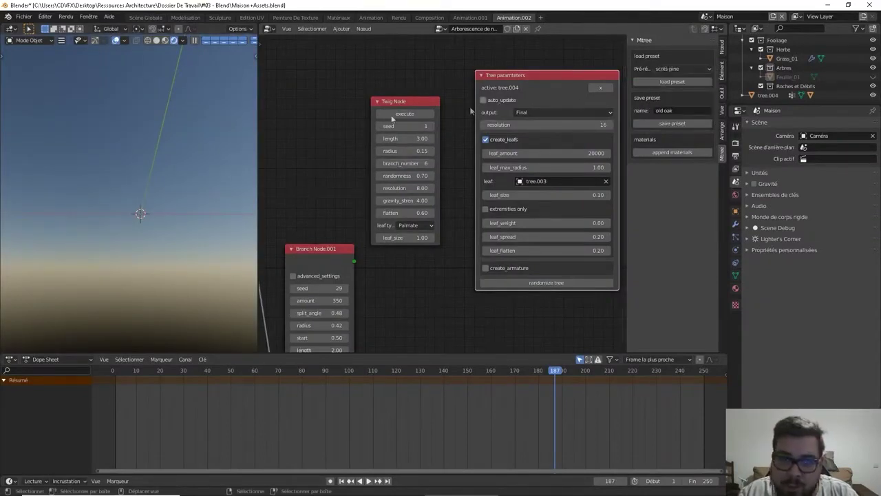
middle_drag(195, 172, 196, 234)
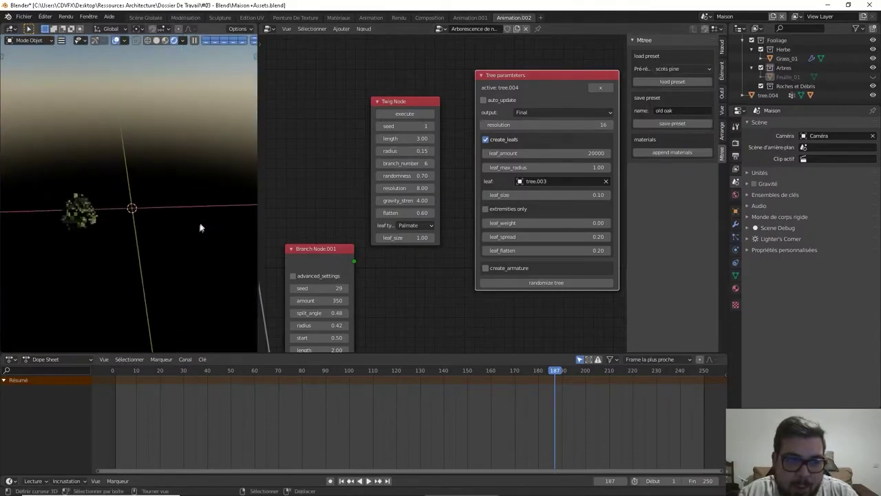
middle_drag(216, 189, 215, 168)
scroll(210, 178, up, 3)
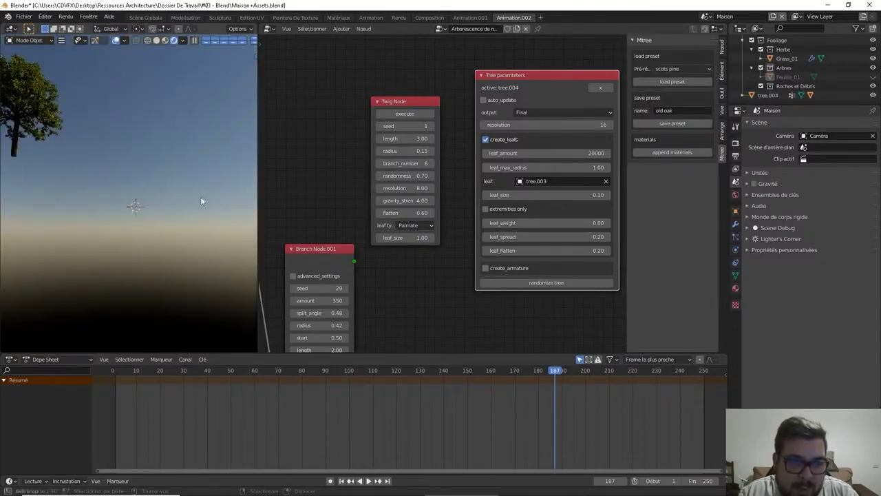
middle_drag(200, 199, 164, 228)
key(KP_0)
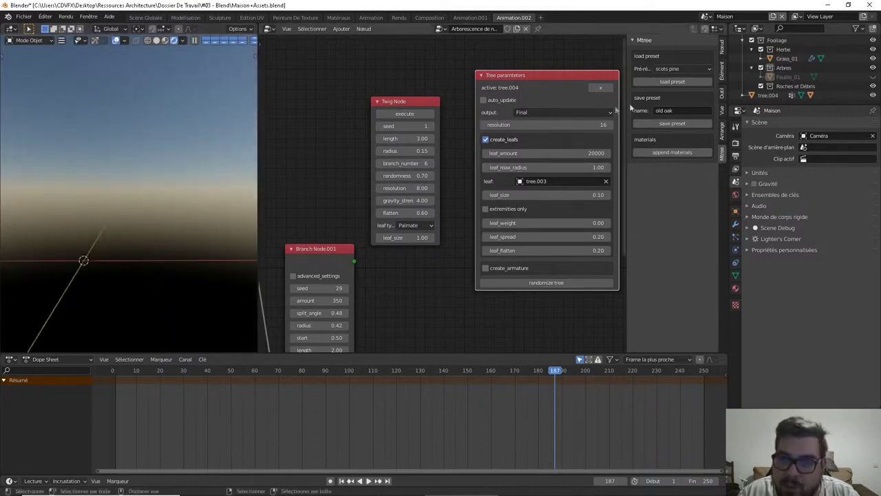
click(672, 82)
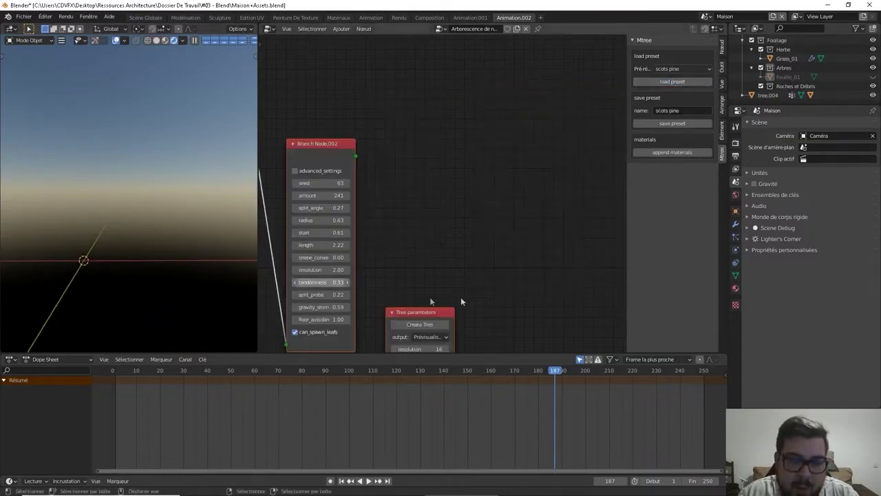
Create a preview tree from the scots pine nodes and randomize it several times.
middle_drag(446, 243, 443, 267)
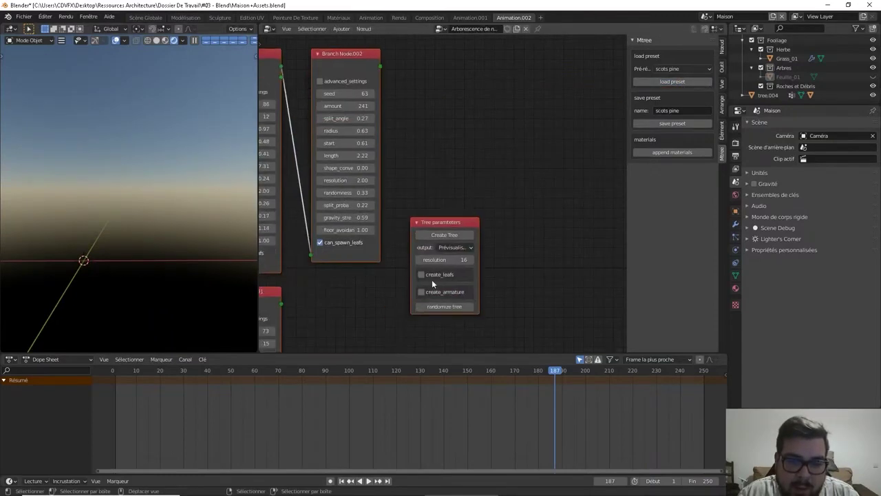
click(443, 236)
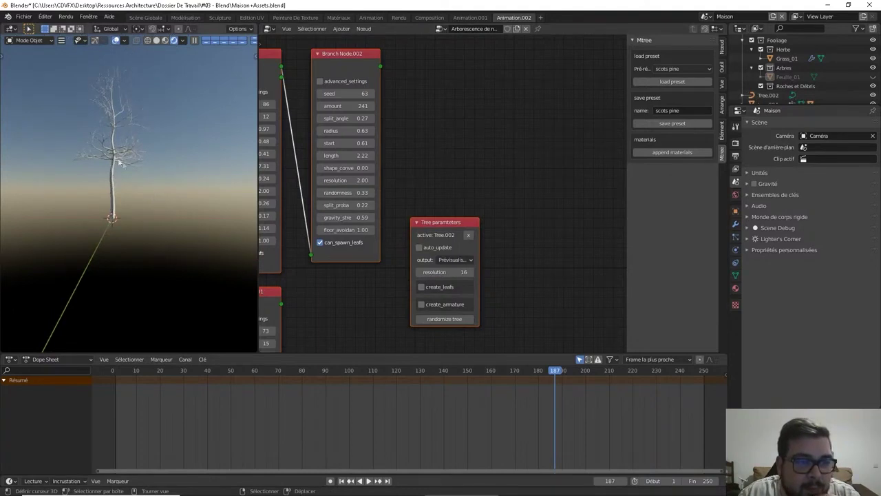
click(448, 318)
click(450, 318)
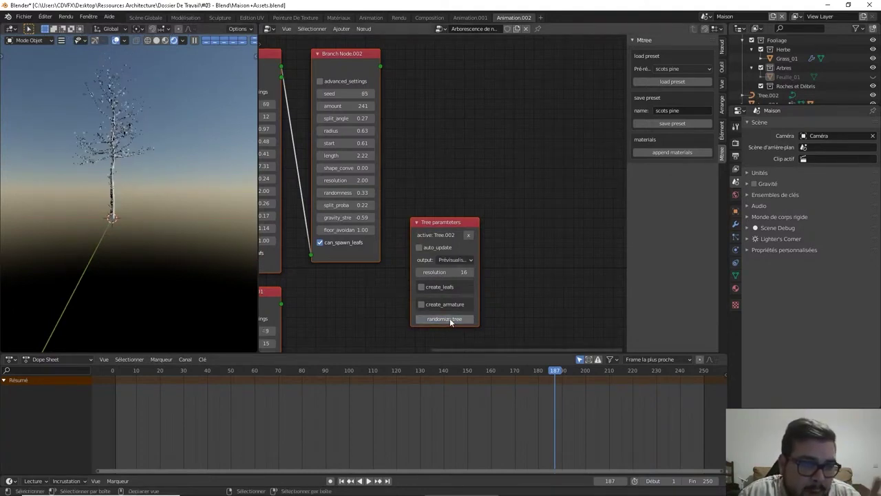
click(450, 318)
click(450, 319)
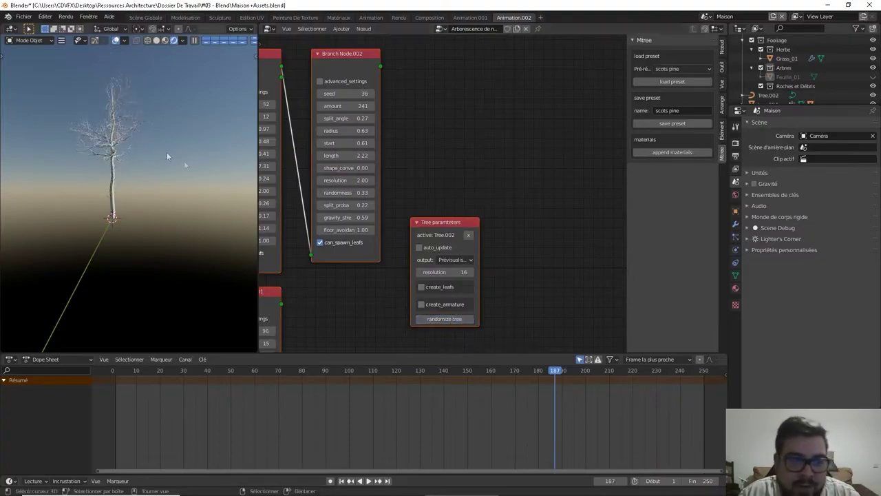
Select the generated scots pine tree in the viewport and delete it.
click(112, 120)
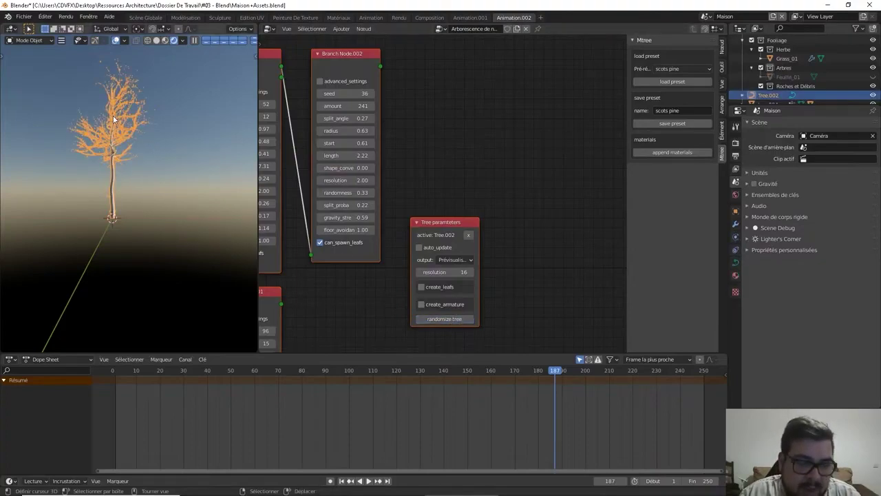
key(x)
click(114, 116)
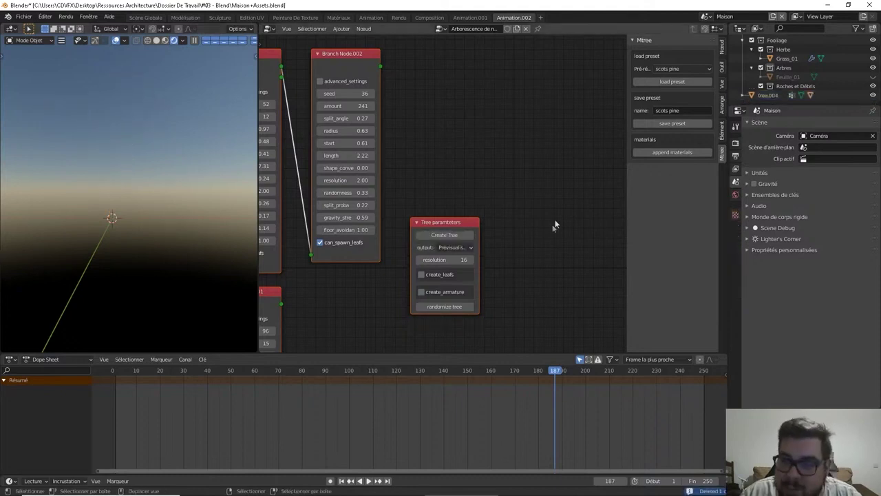
Choose the spruce preset without loading it, then create a tree from the current nodes and randomize it several times.
click(684, 68)
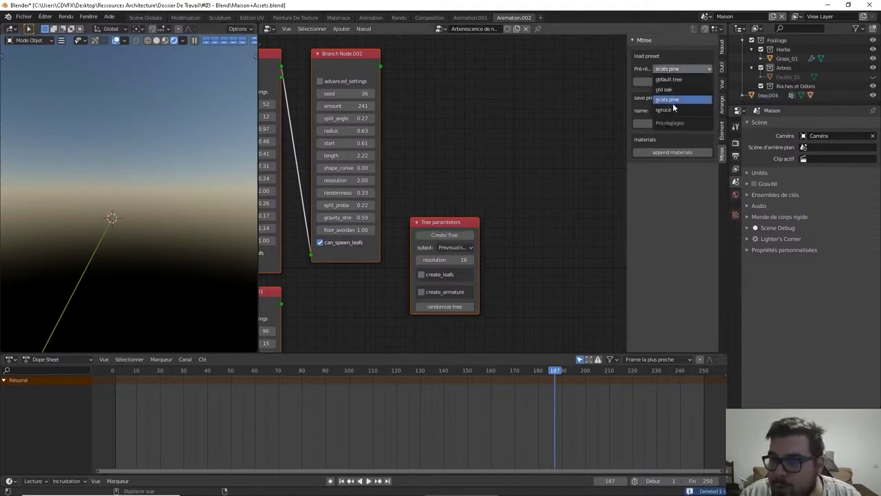
click(672, 108)
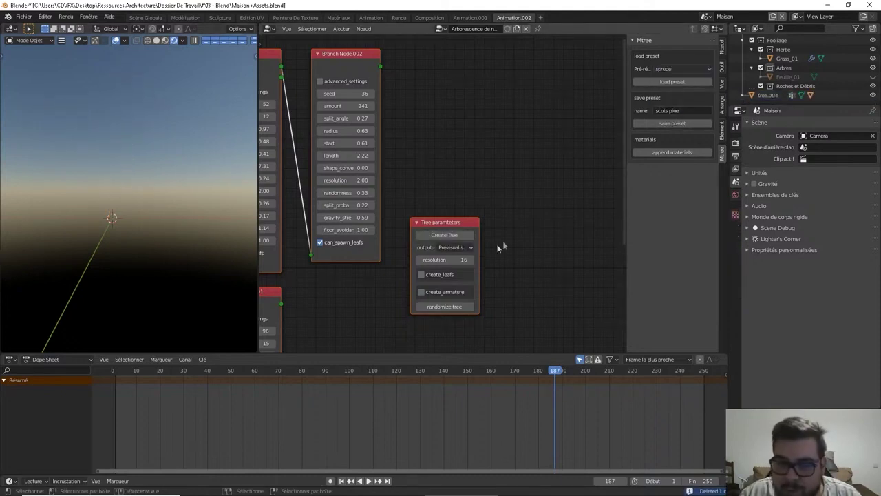
click(454, 236)
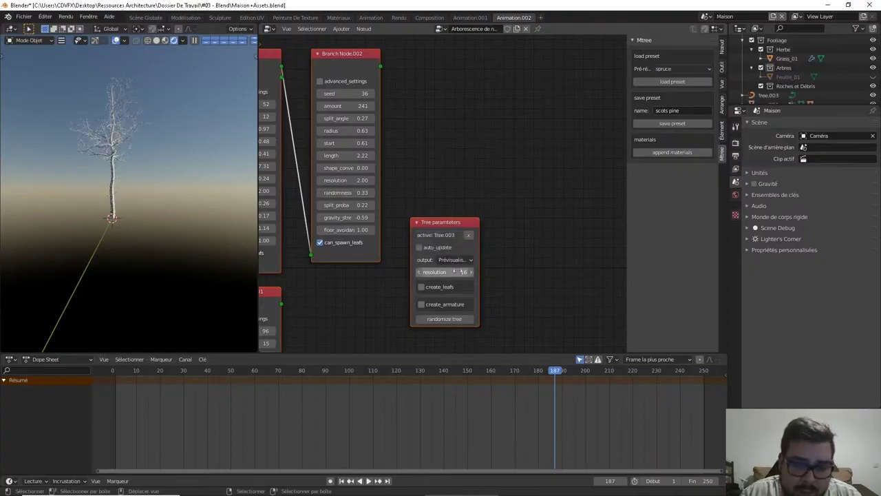
click(448, 319)
click(448, 319)
click(448, 319)
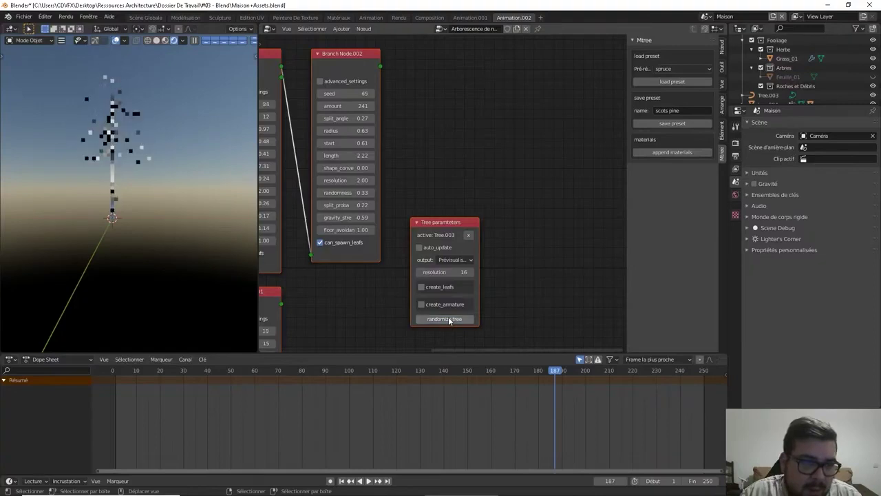
click(448, 319)
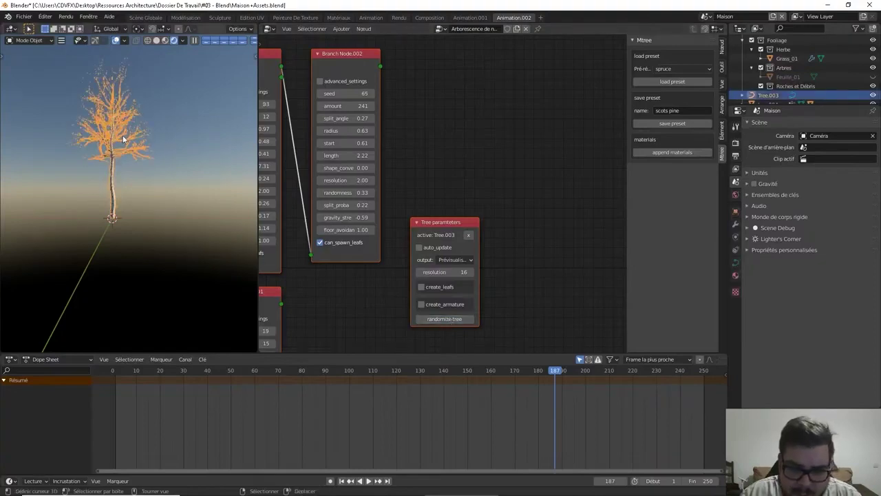
Delete the randomized preview tree.
key(x)
click(127, 138)
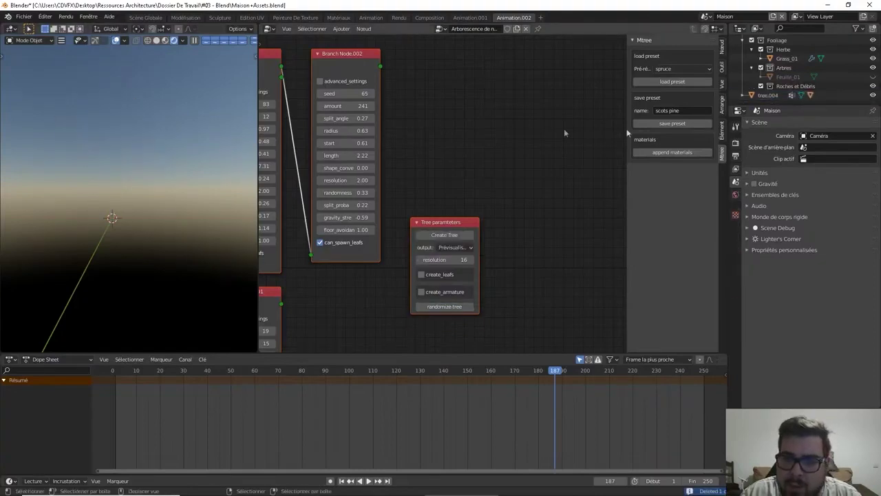
Load the spruce preset into the node tree, create its preview tree and inspect the branches up close.
click(673, 82)
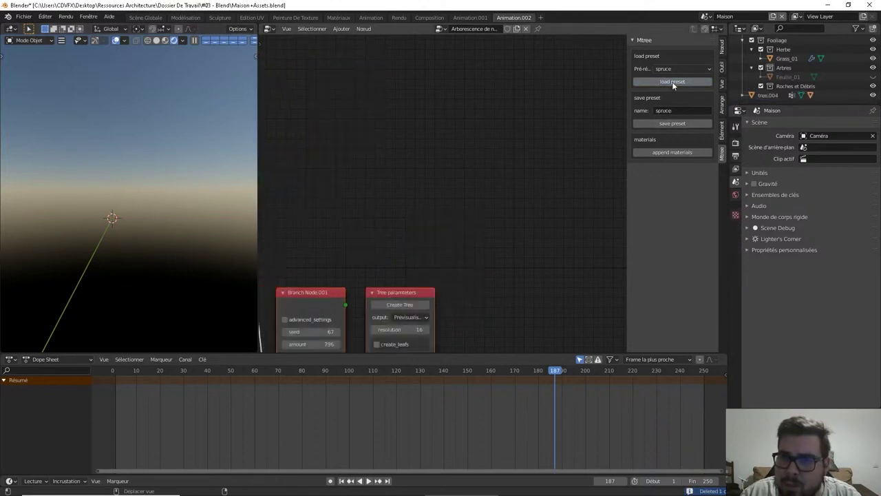
click(403, 304)
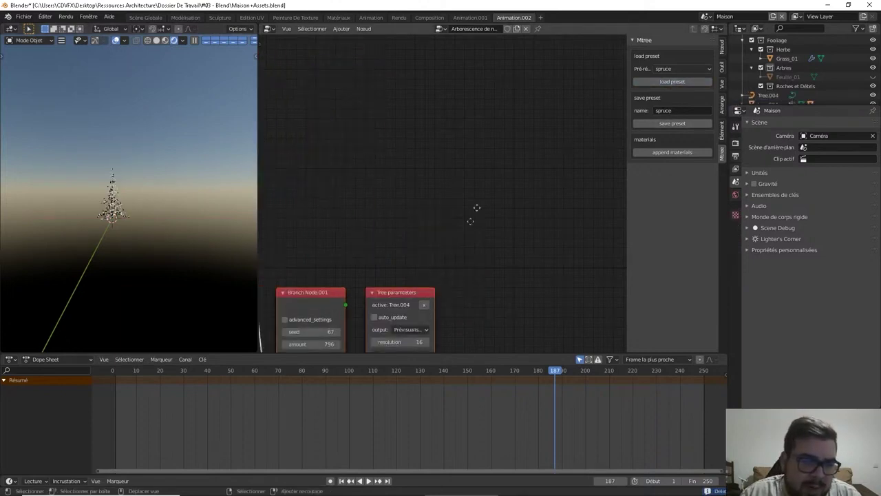
middle_drag(477, 207, 523, 87)
scroll(121, 267, up, 5)
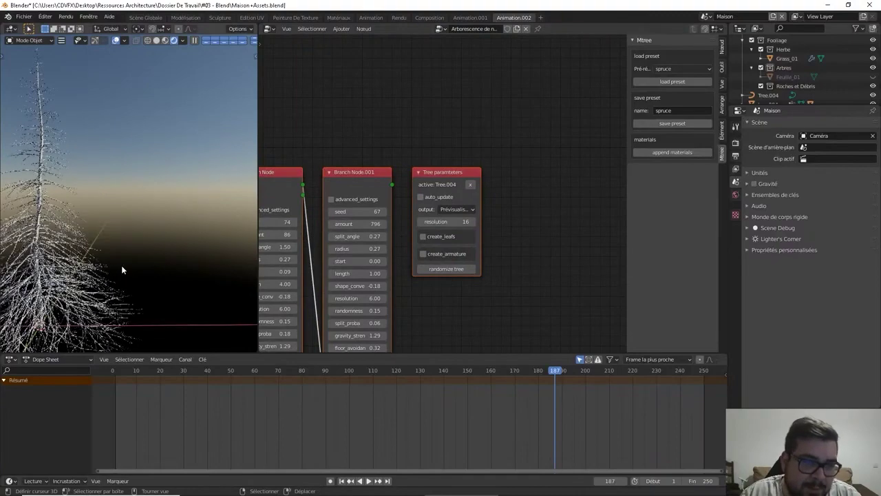
middle_drag(121, 269, 181, 218)
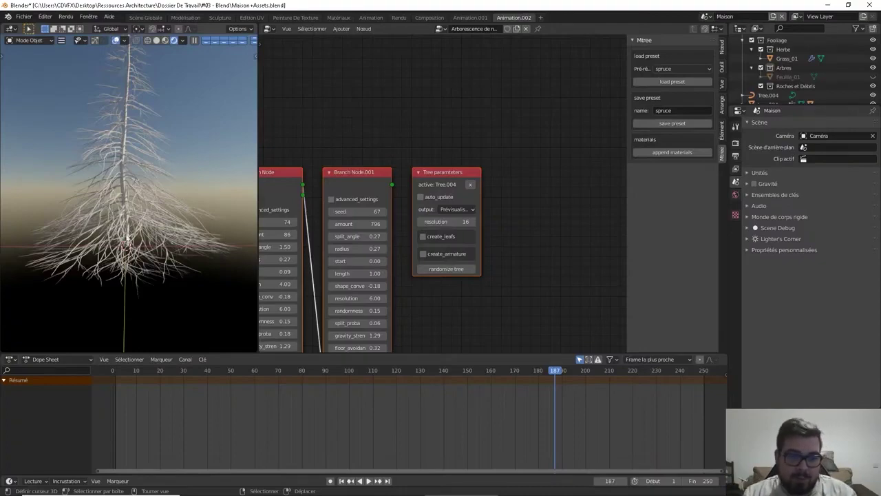
middle_drag(129, 238, 121, 212)
Select the generated spruce tree in the viewport and delete it.
click(121, 212)
key(c)
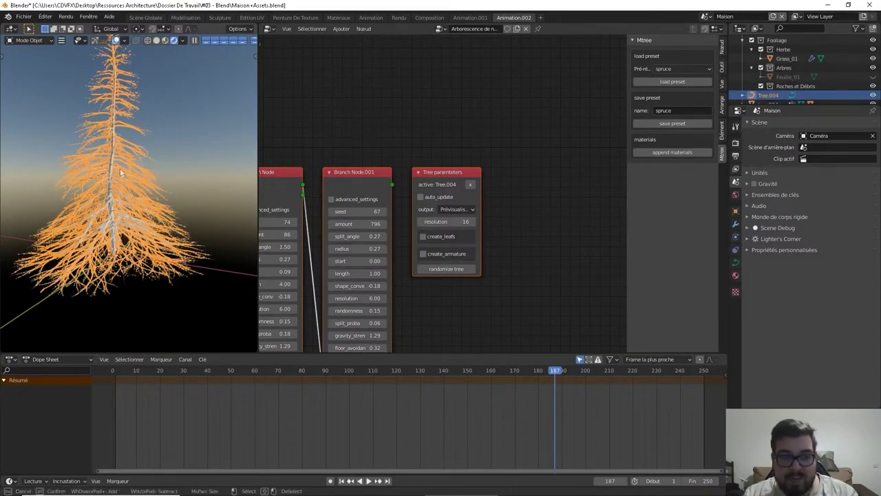
key(Escape)
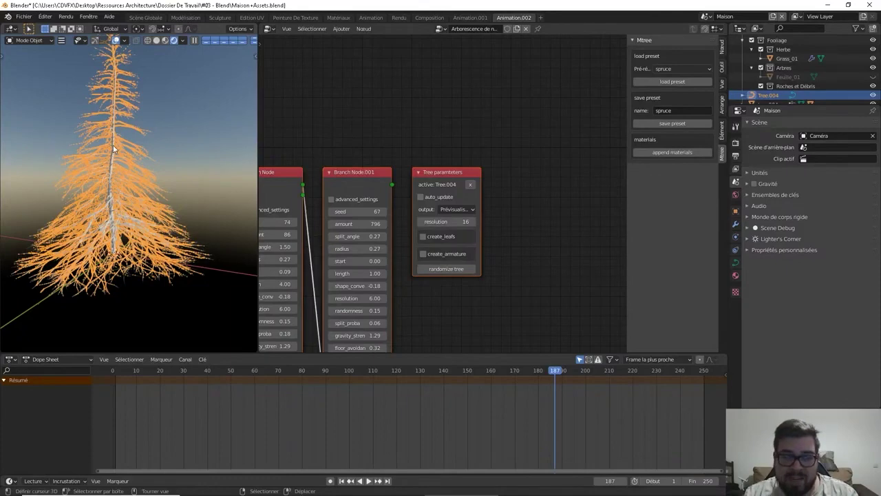
key(x)
click(114, 146)
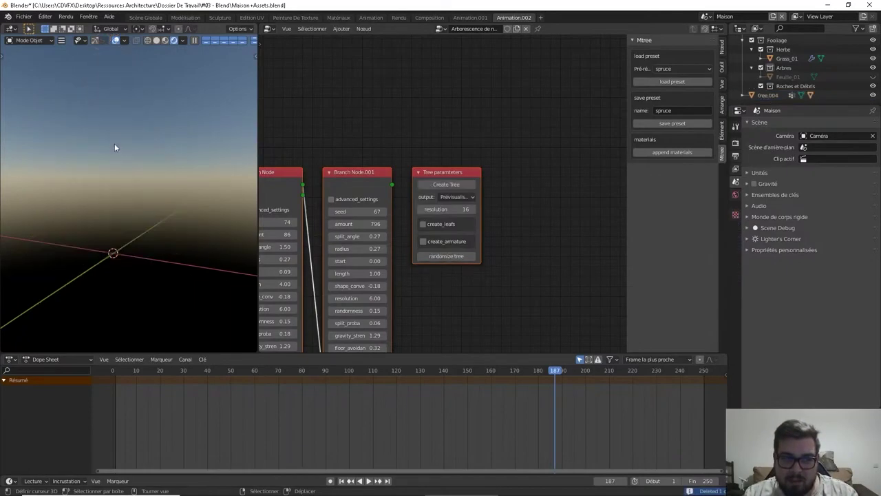
Switch to the Scène Globale workspace, leave the camera view and show the terrain in solid shading.
click(146, 17)
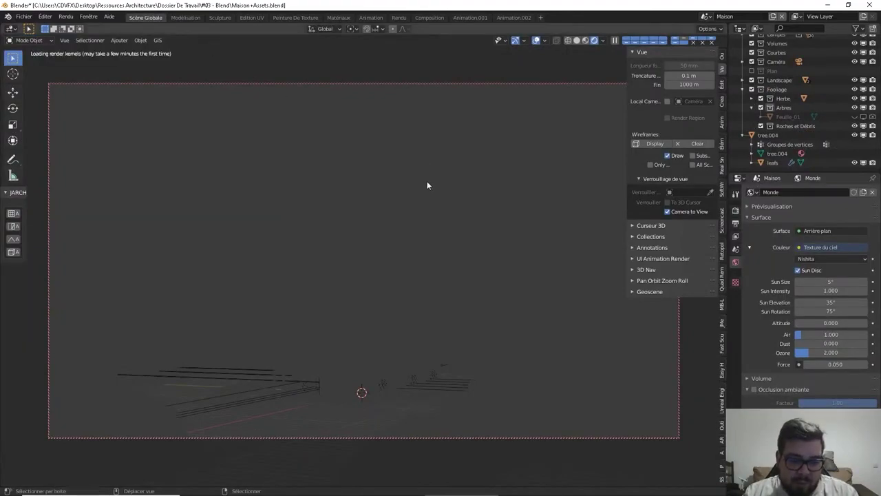
key(KP_0)
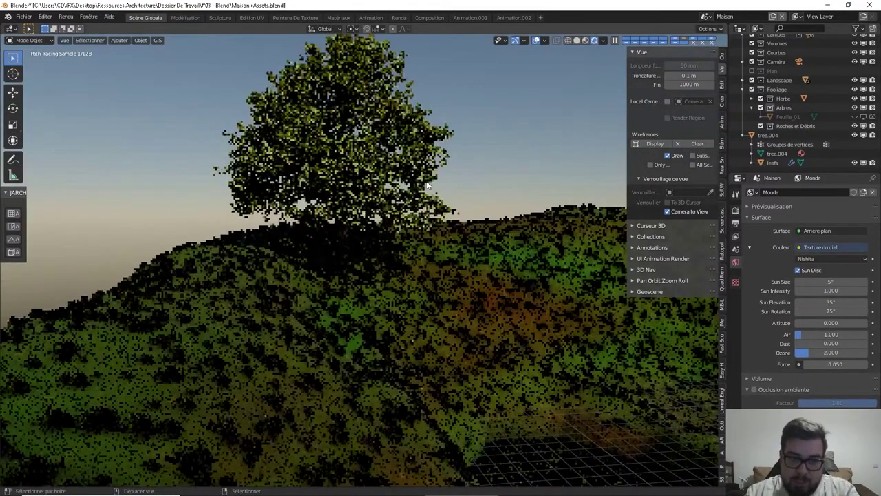
key(z)
scroll(445, 239, down, 4)
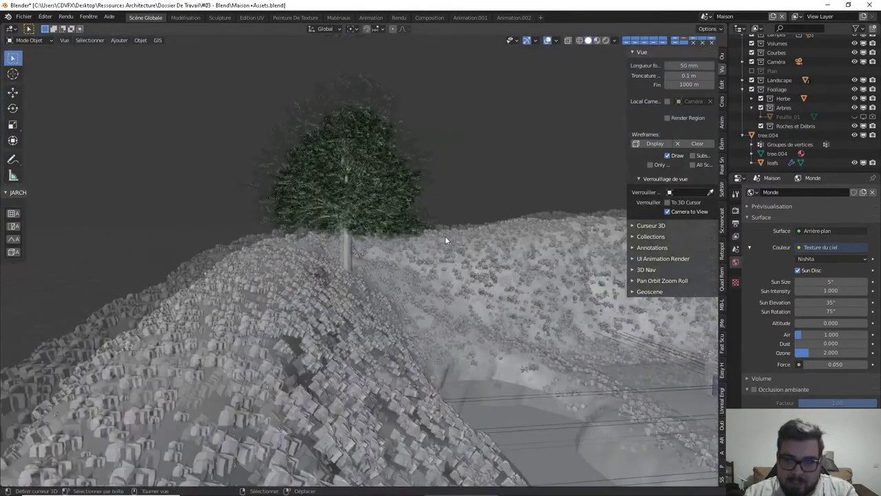
shift+middle_drag(442, 244, 372, 224)
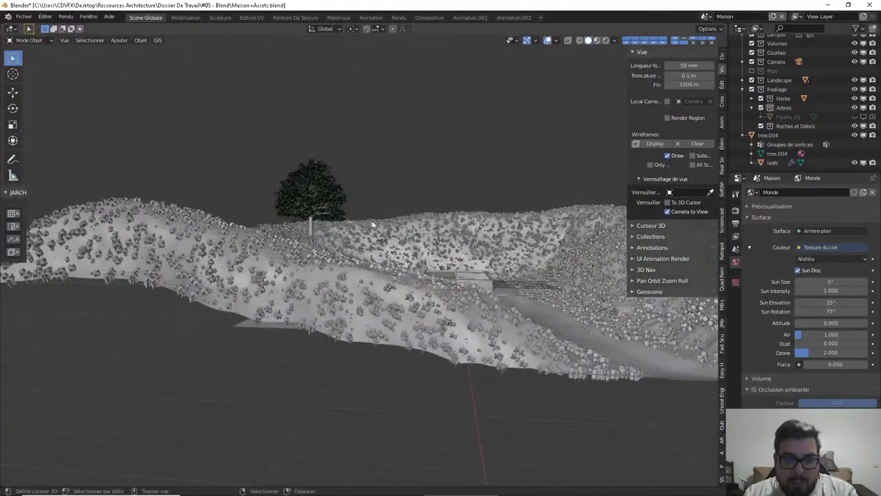
Select the Landscape terrain, enter Edit Mode and select its entire mesh.
click(373, 289)
key(ctrl+z)
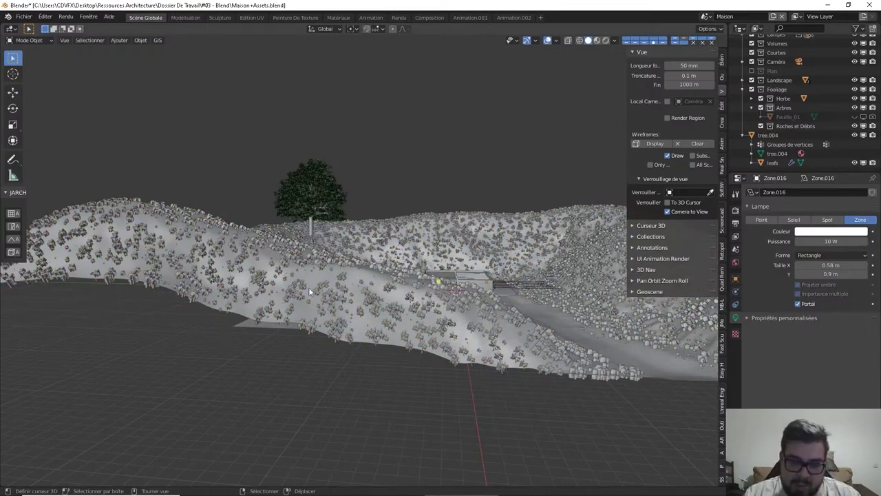
middle_drag(311, 279, 292, 204)
click(320, 276)
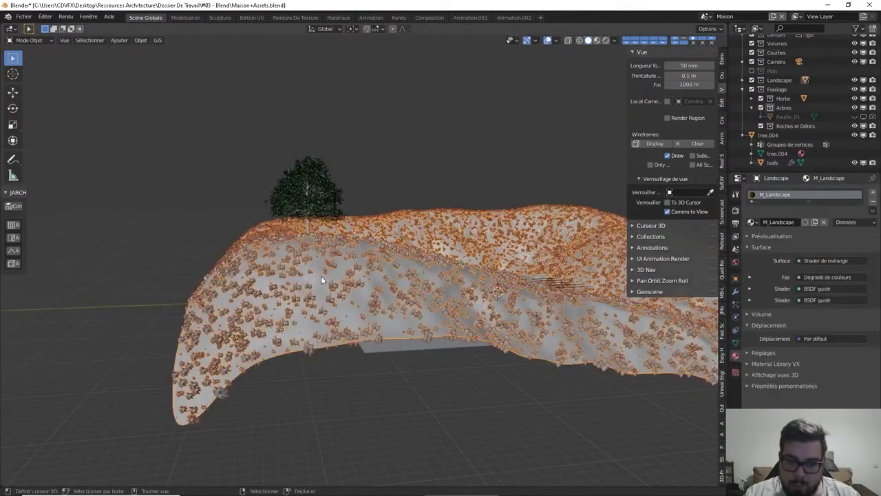
key(Tab)
key(a)
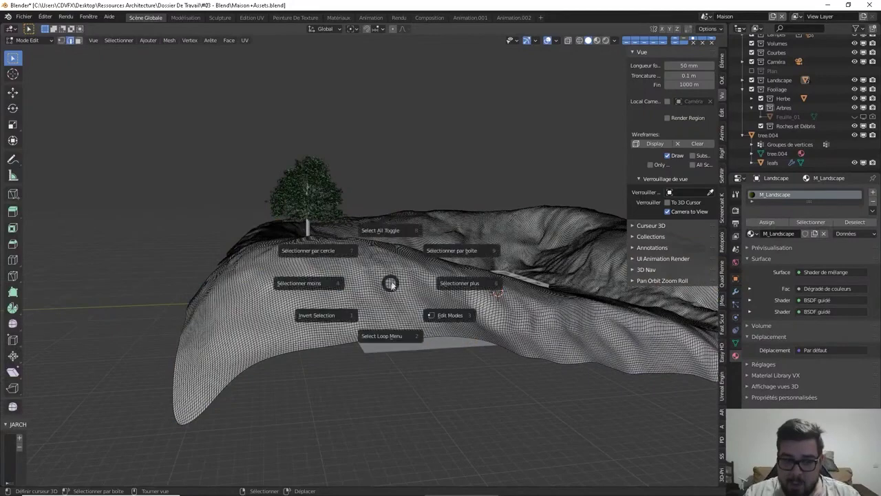
click(393, 243)
Extrude the whole landscape mesh about 13 m downward along Z to give the terrain thickness.
middle_drag(393, 242, 365, 242)
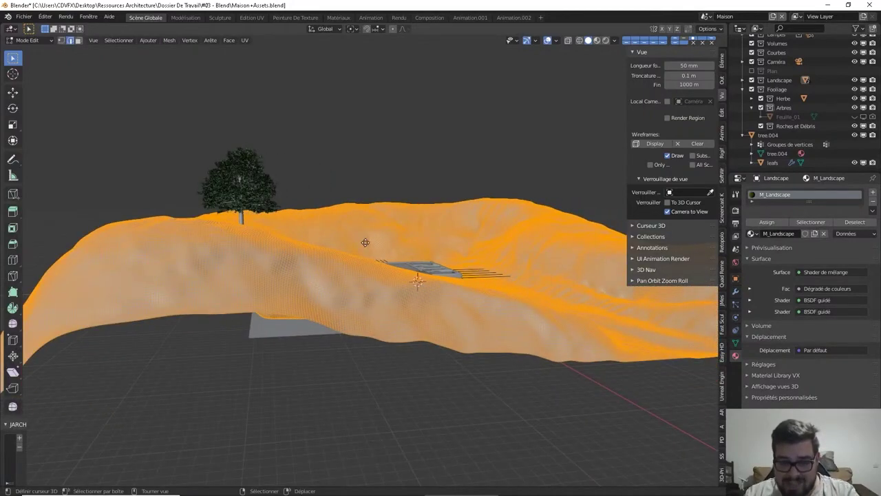
key(g)
key(z)
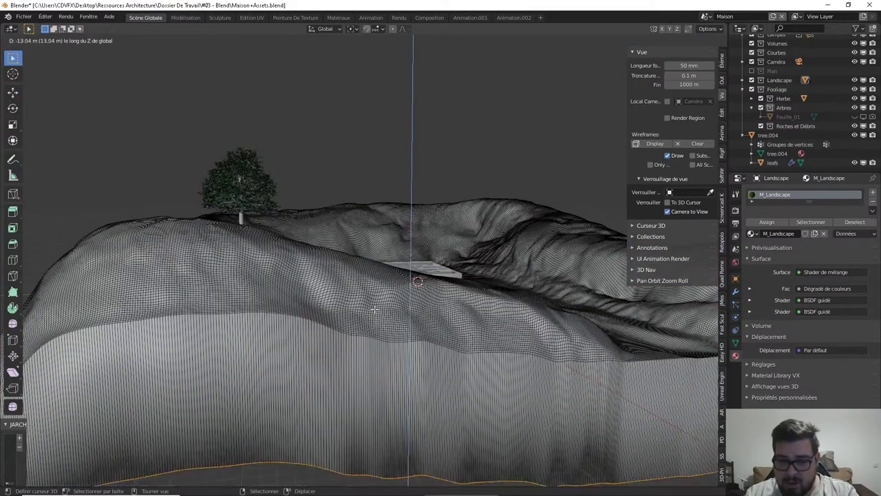
click(374, 309)
Flatten the extruded underside of the terrain by scaling it to 0 along Z, and return to Object Mode.
scroll(374, 313, down, 10)
mouse_move(372, 326)
middle_down()
mouse_move(360, 282)
mouse_move(434, 287)
mouse_move(372, 313)
middle_up()
key(s)
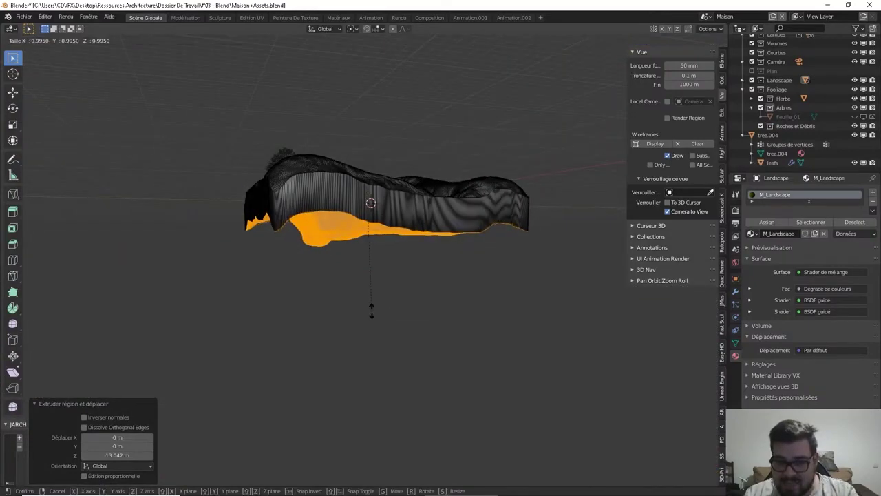
key(z)
key(0)
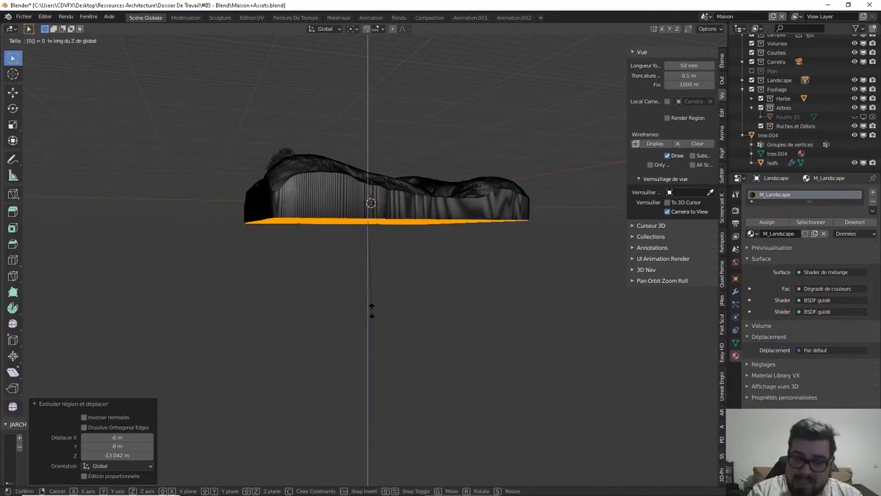
key(Return)
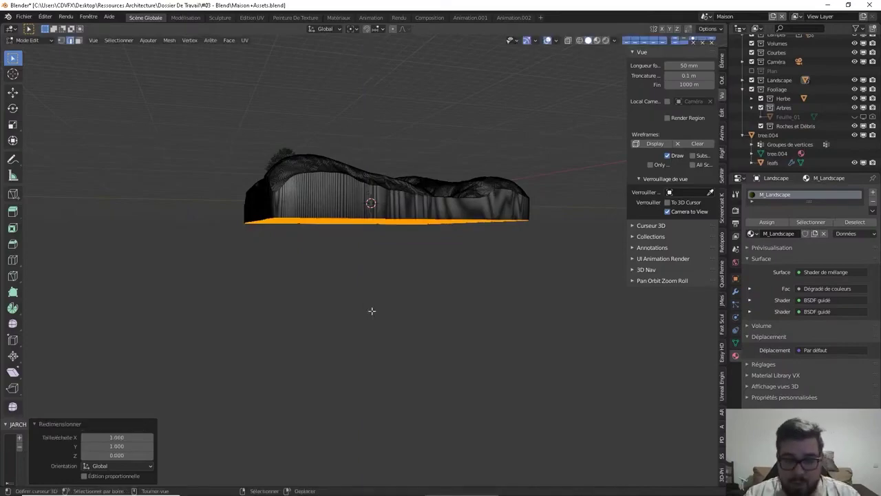
key(Tab)
Examine the thickened terrain from several angles in solid and rendered shading, ending in solid shading.
middle_drag(416, 216, 378, 237)
scroll(378, 236, up, 2)
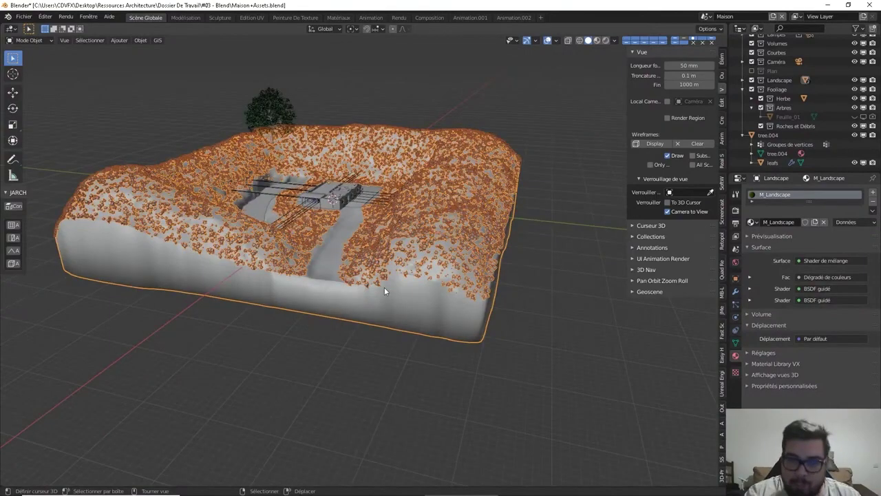
mouse_move(384, 286)
middle_down()
mouse_move(304, 276)
mouse_move(317, 289)
mouse_move(394, 267)
mouse_move(345, 245)
mouse_move(344, 262)
mouse_move(357, 212)
mouse_move(336, 219)
middle_up()
scroll(324, 298, up, 4)
scroll(359, 211, down, 4)
key(shift+z)
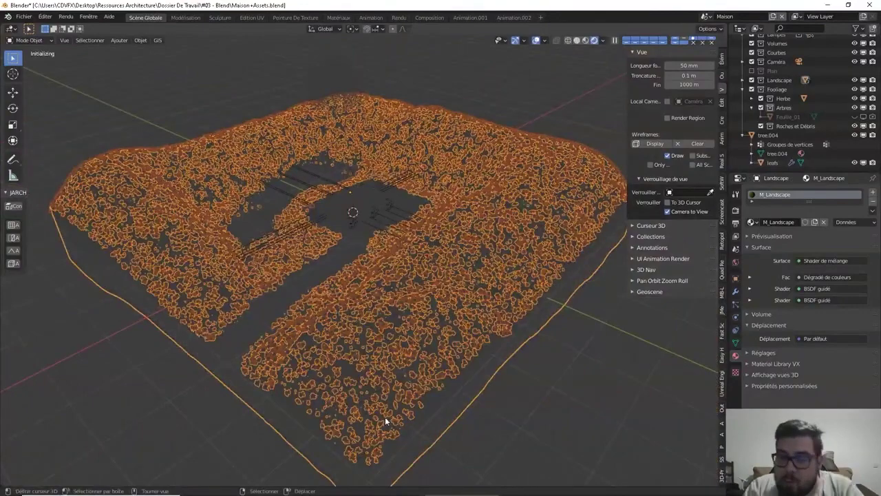
scroll(390, 423, down, 3)
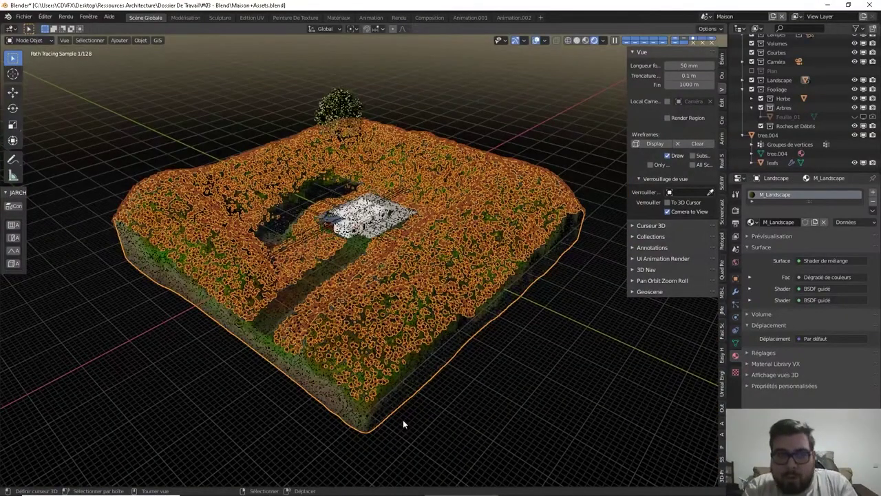
middle_drag(403, 425, 354, 365)
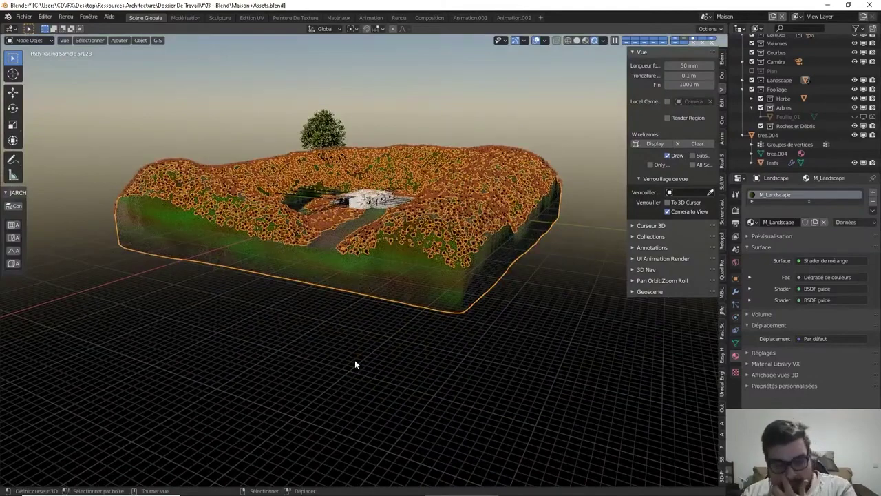
key(shift+z)
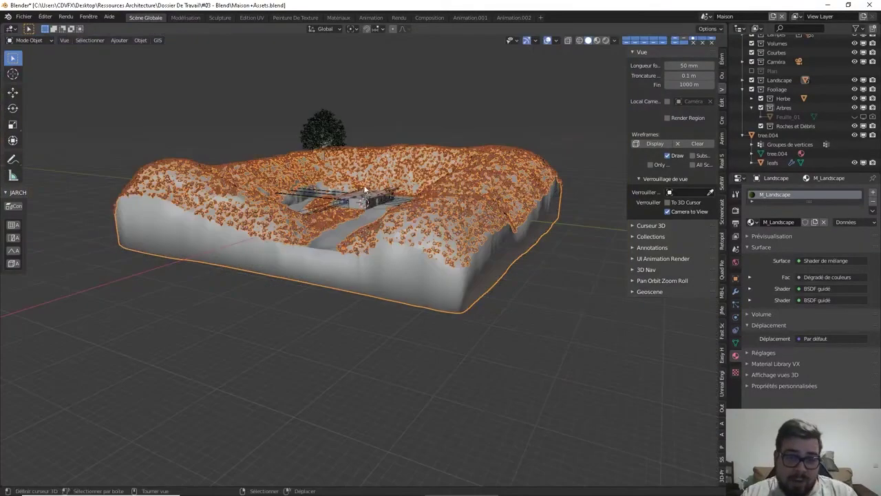
Clear the selection and examine the basin, slopes, scattered vegetation and access path around the house.
mouse_move(368, 189)
middle_down()
mouse_move(368, 270)
mouse_move(336, 273)
mouse_move(355, 254)
middle_up()
key(a)
click(373, 153)
scroll(367, 193, up, 7)
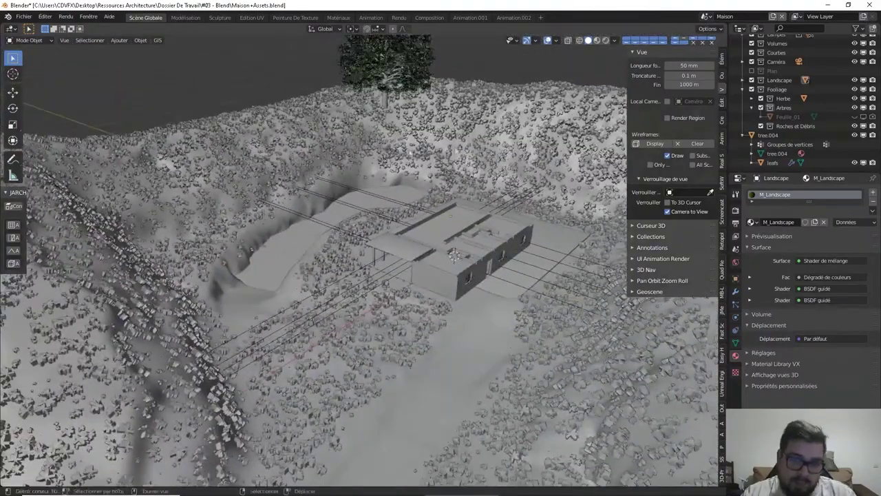
scroll(495, 205, up, 2)
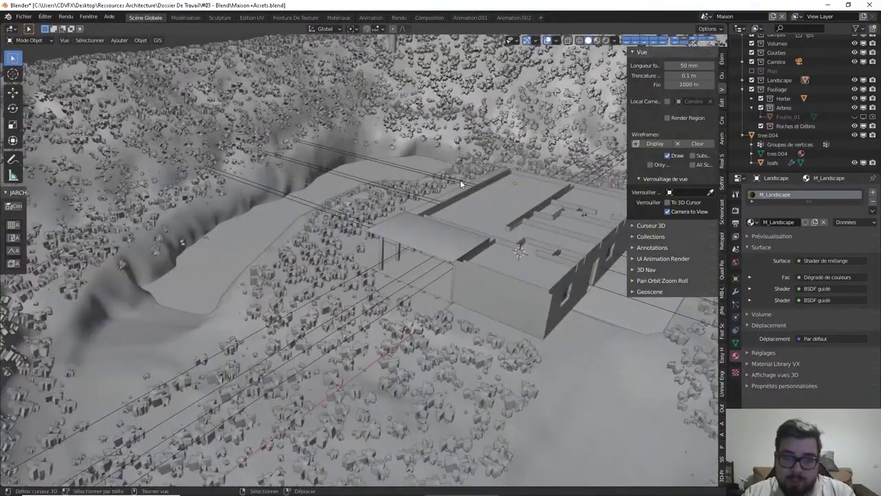
scroll(265, 160, up, 2)
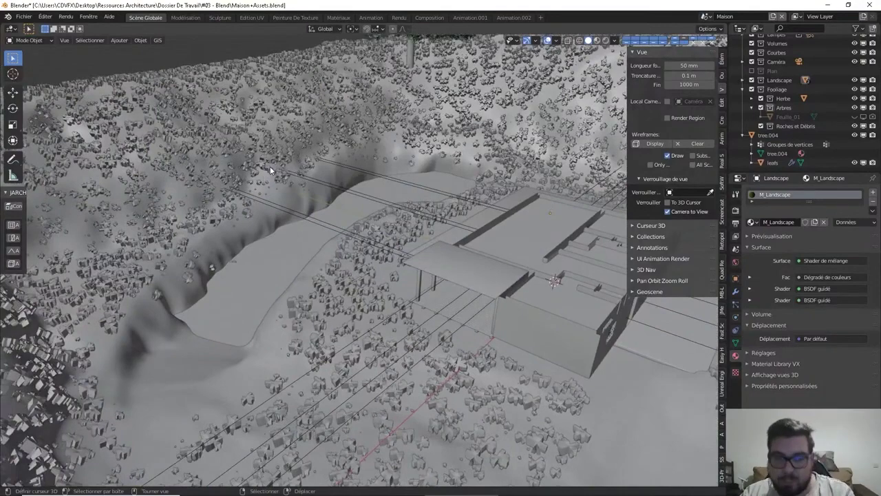
middle_drag(278, 184, 261, 190)
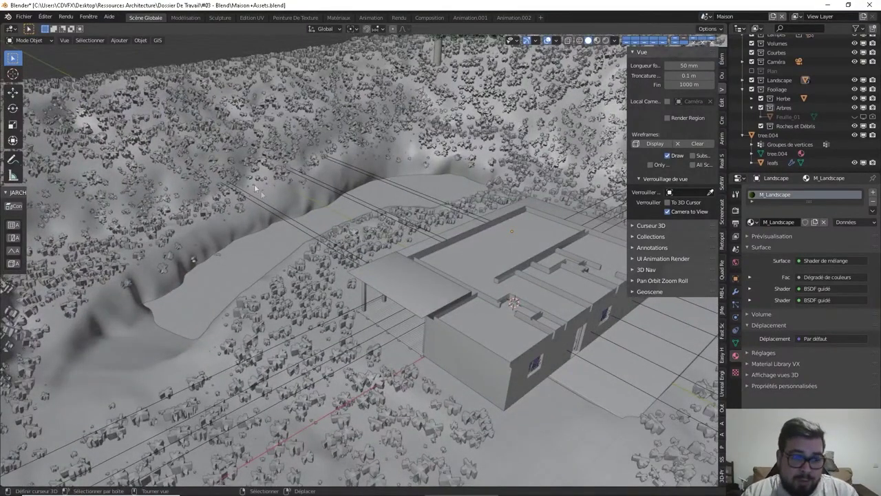
middle_drag(263, 234, 349, 204)
middle_drag(293, 119, 287, 144)
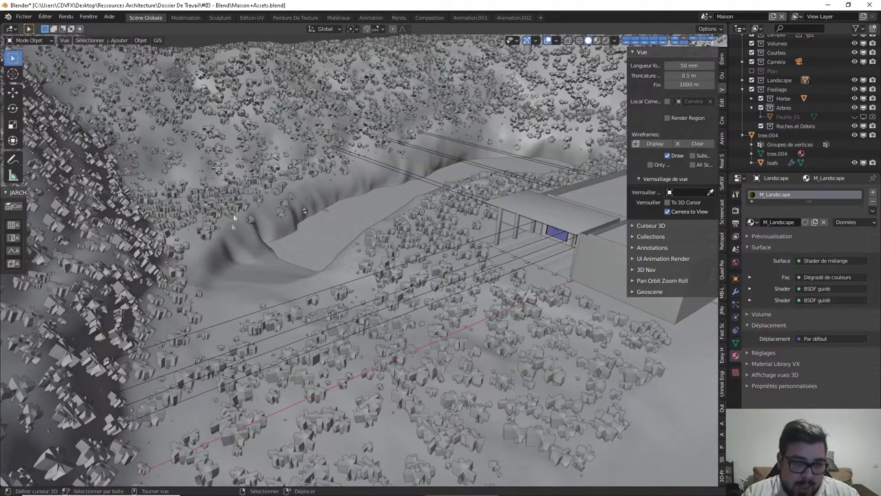
scroll(167, 214, up, 3)
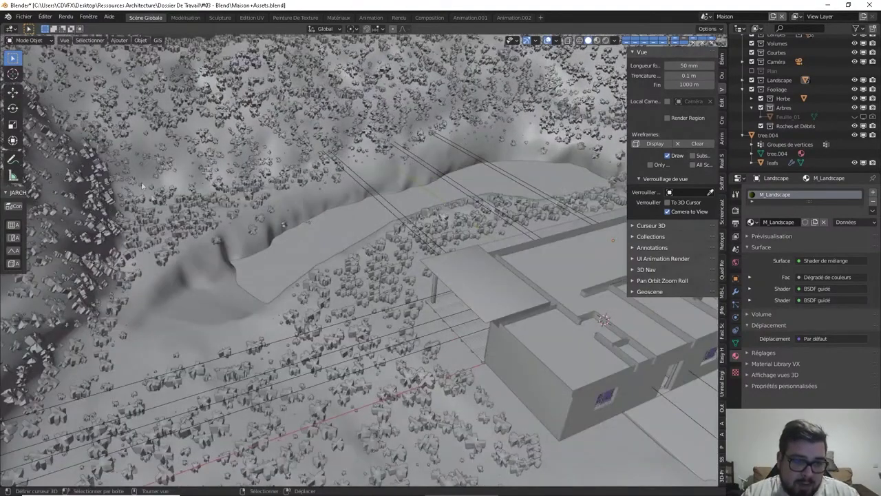
middle_drag(139, 200, 406, 182)
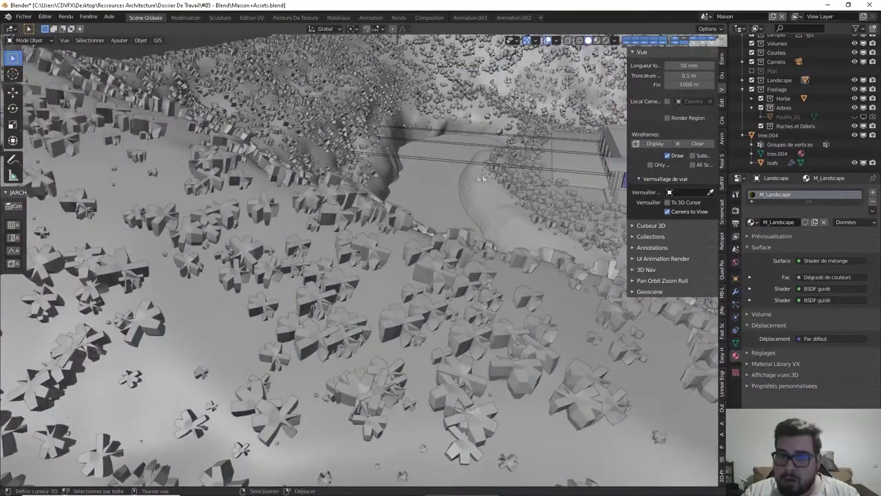
shift+middle_drag(528, 147, 382, 175)
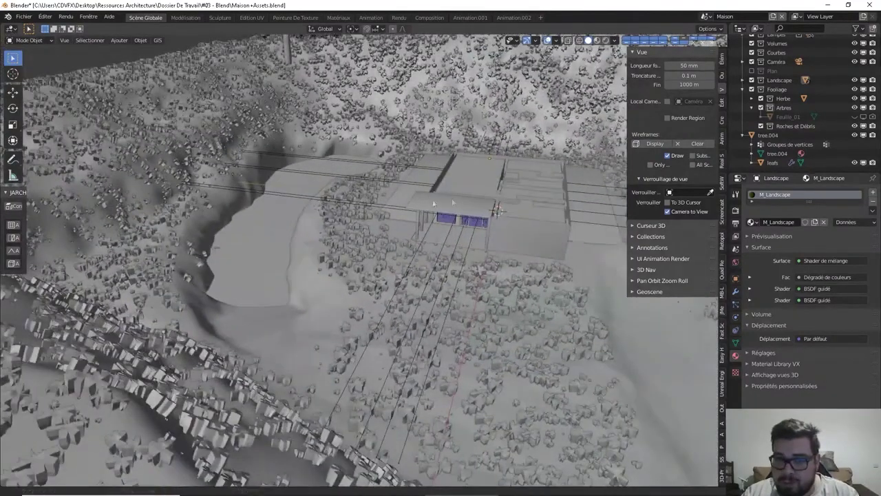
shift+middle_drag(460, 195, 250, 207)
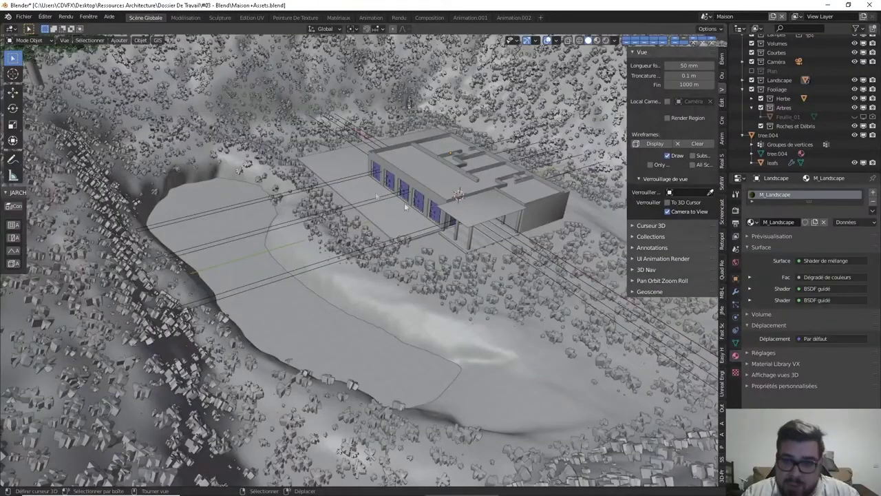
middle_drag(405, 207, 352, 214)
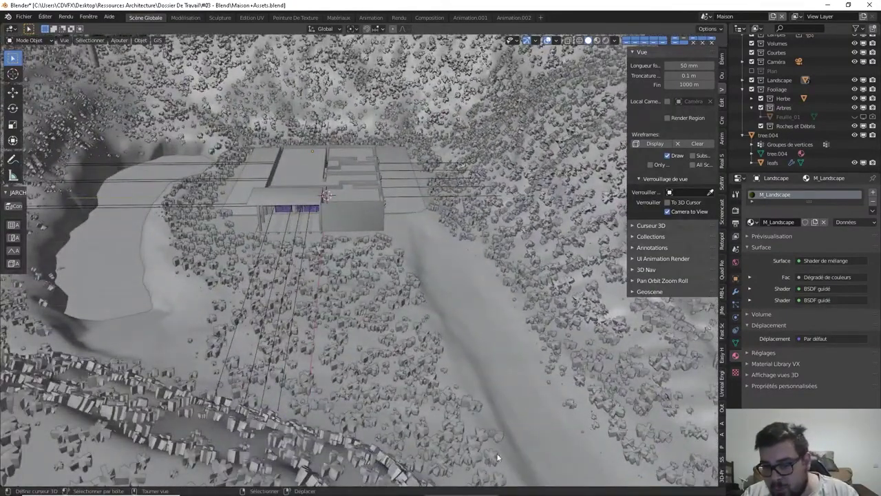
middle_drag(498, 457, 386, 328)
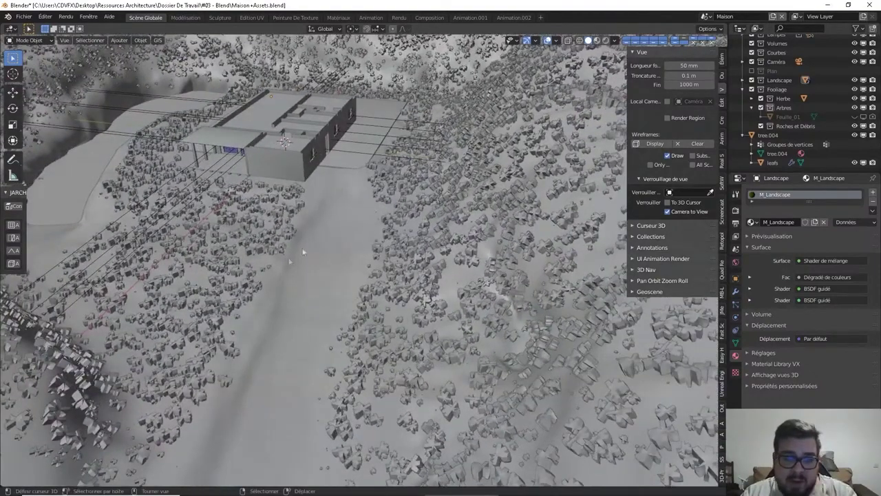
Examine the house's walls, open roof, covered terrace, interior rooms and window front.
middle_drag(360, 161, 416, 241)
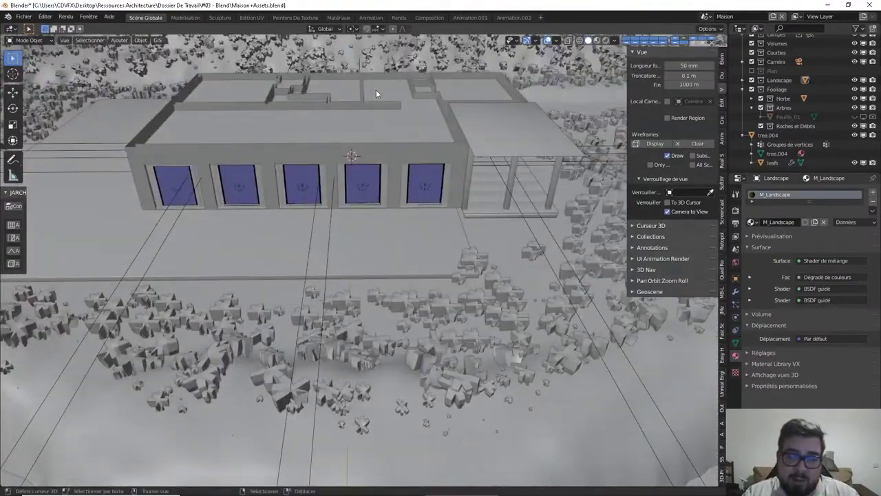
middle_drag(404, 153, 502, 147)
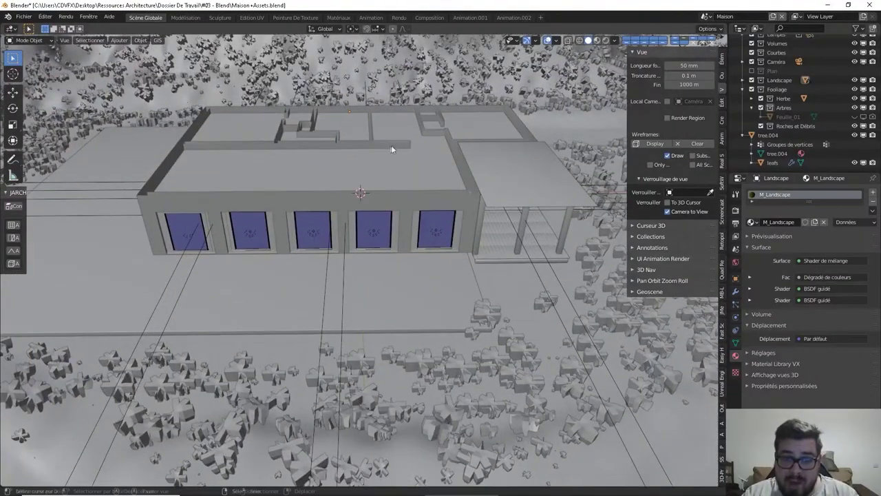
middle_drag(391, 149, 354, 219)
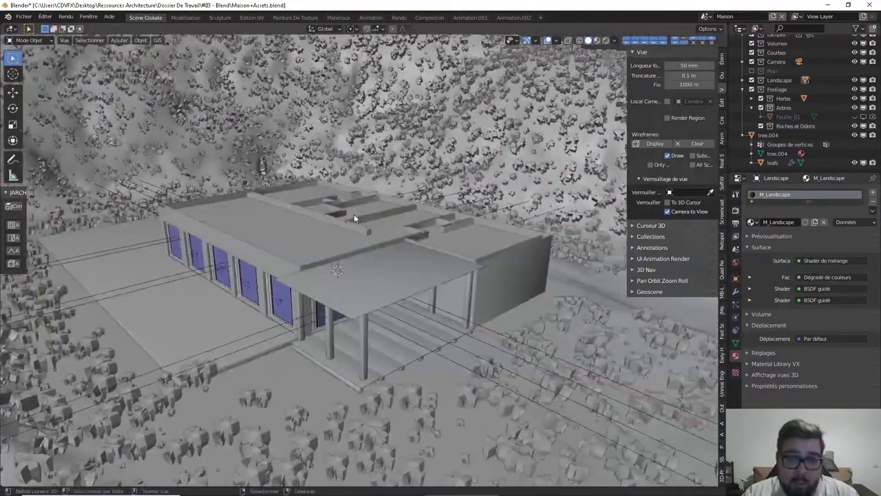
scroll(354, 214, up, 10)
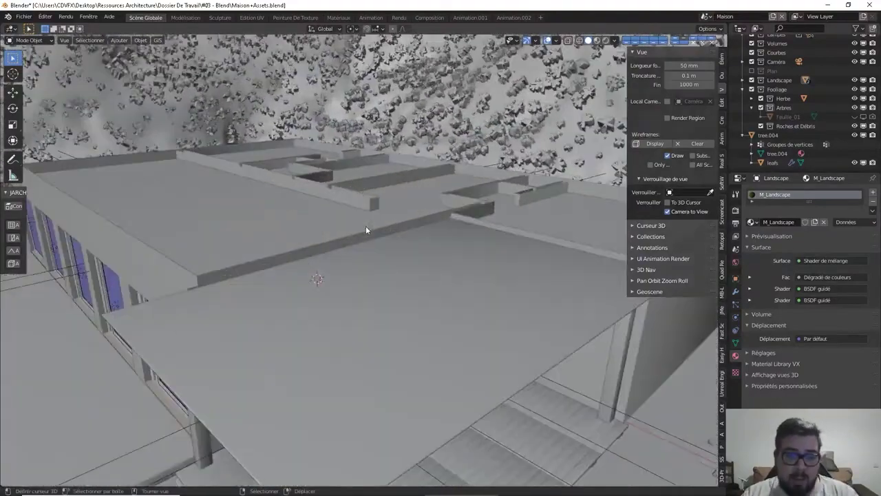
scroll(327, 238, up, 3)
middle_drag(328, 239, 602, 299)
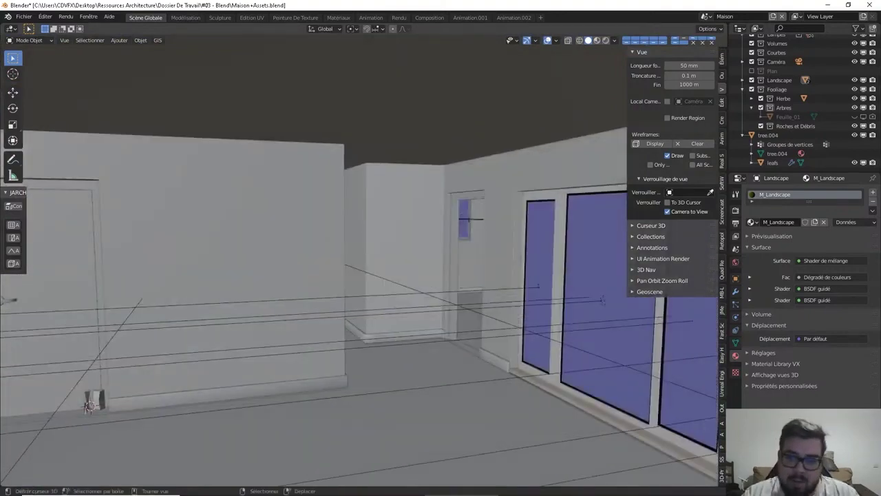
middle_drag(219, 280, 427, 352)
scroll(446, 341, down, 4)
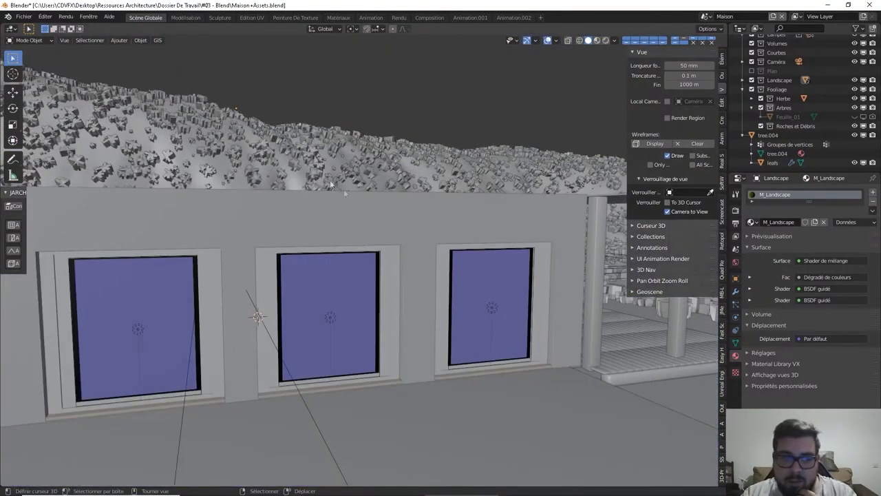
Save the current Blender file under its existing name.
click(24, 15)
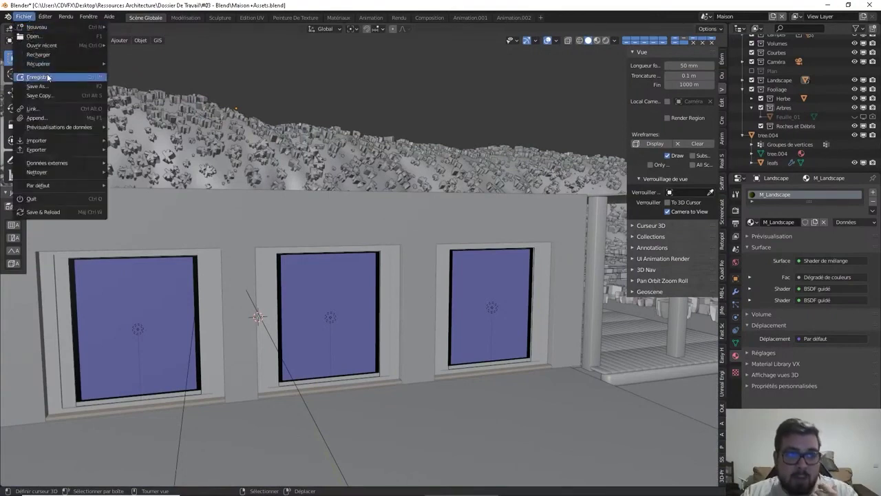
click(48, 77)
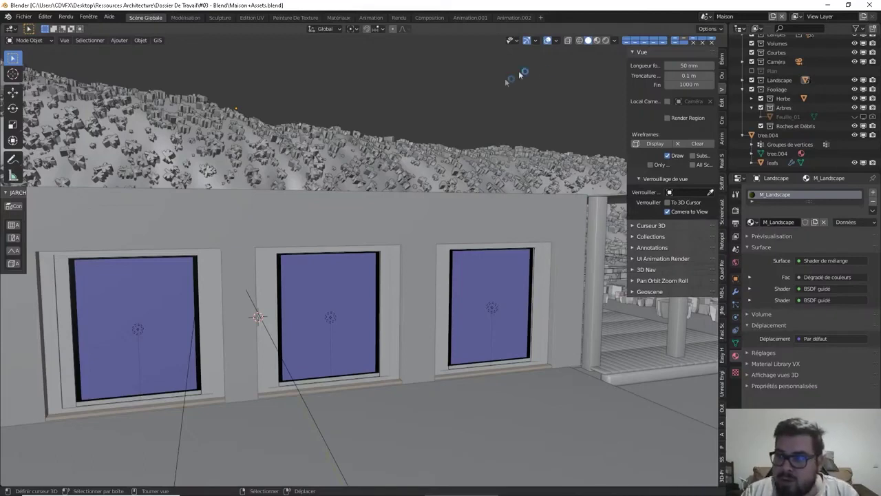
Make the Feuille_01 object visible, and collapse the Arbres collection, its parent collection and tree.004 in the outliner.
click(864, 117)
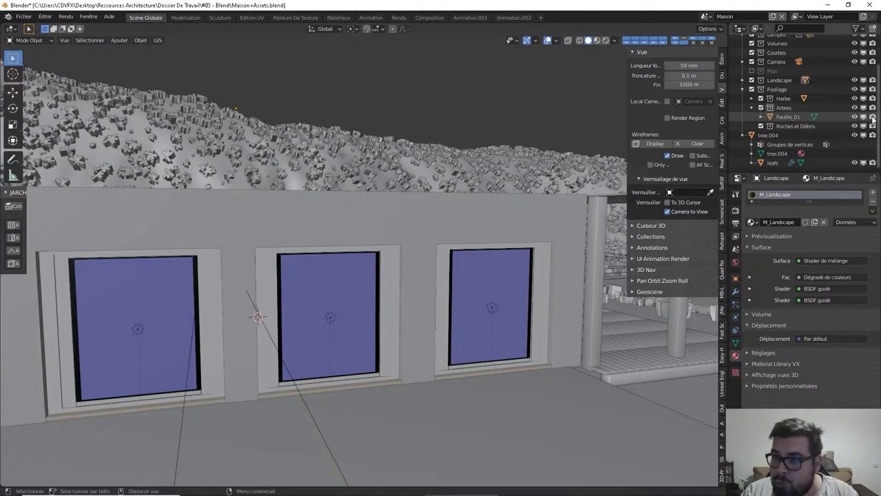
click(752, 108)
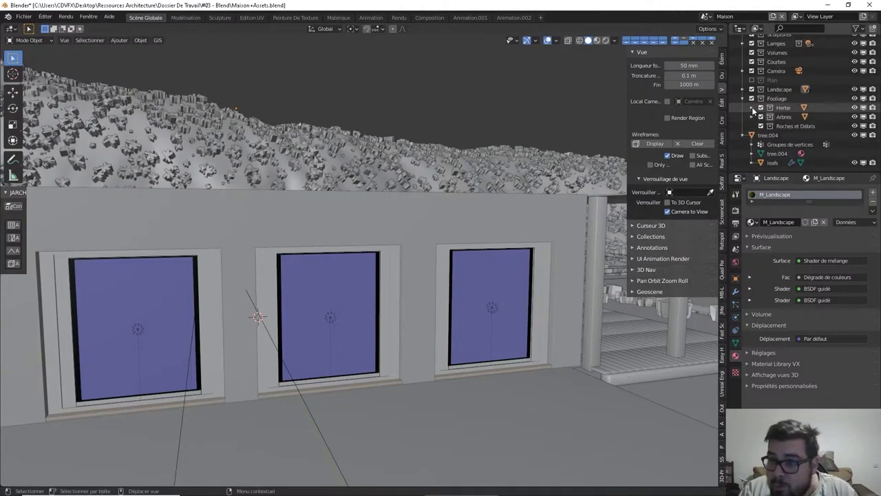
click(752, 99)
click(744, 131)
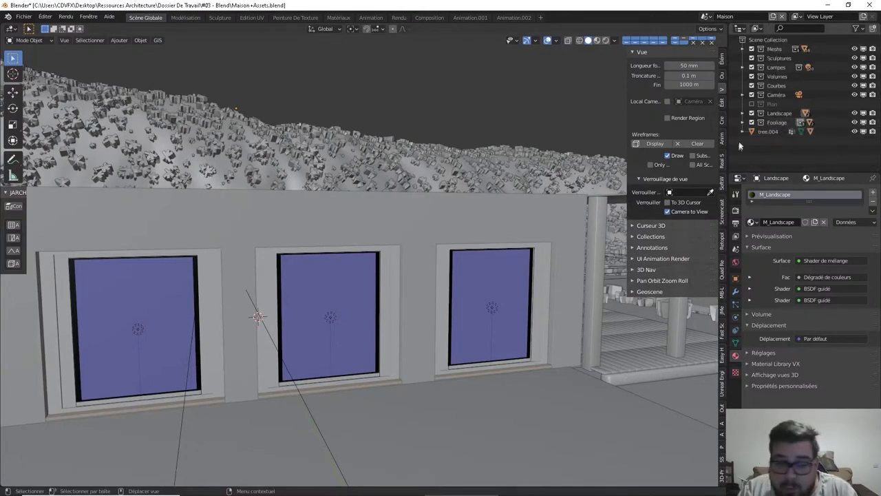
scroll(462, 280, down, 3)
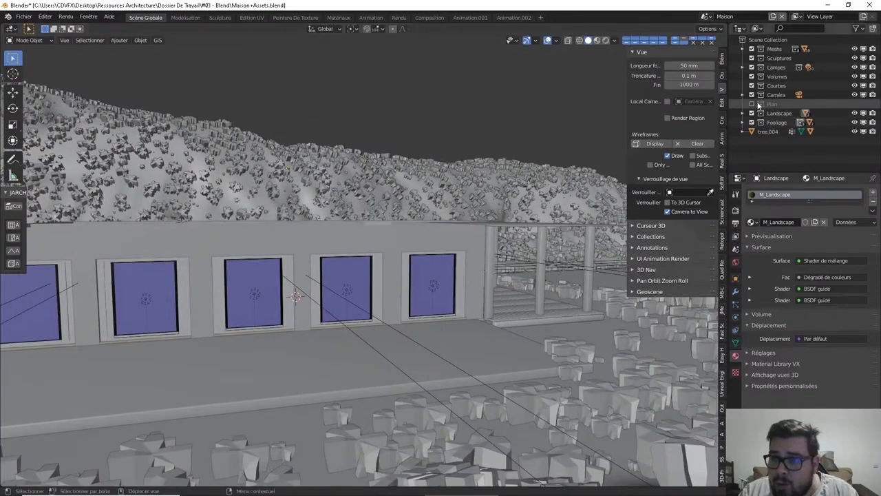
middle_drag(481, 158, 487, 206)
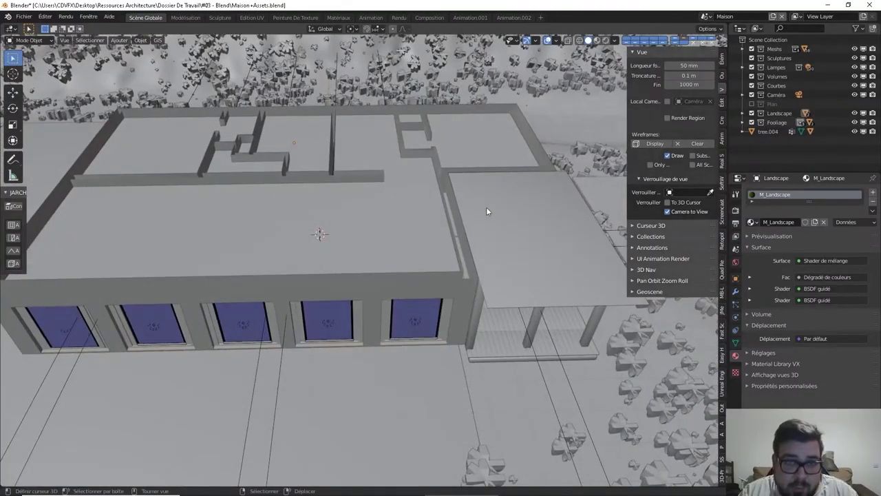